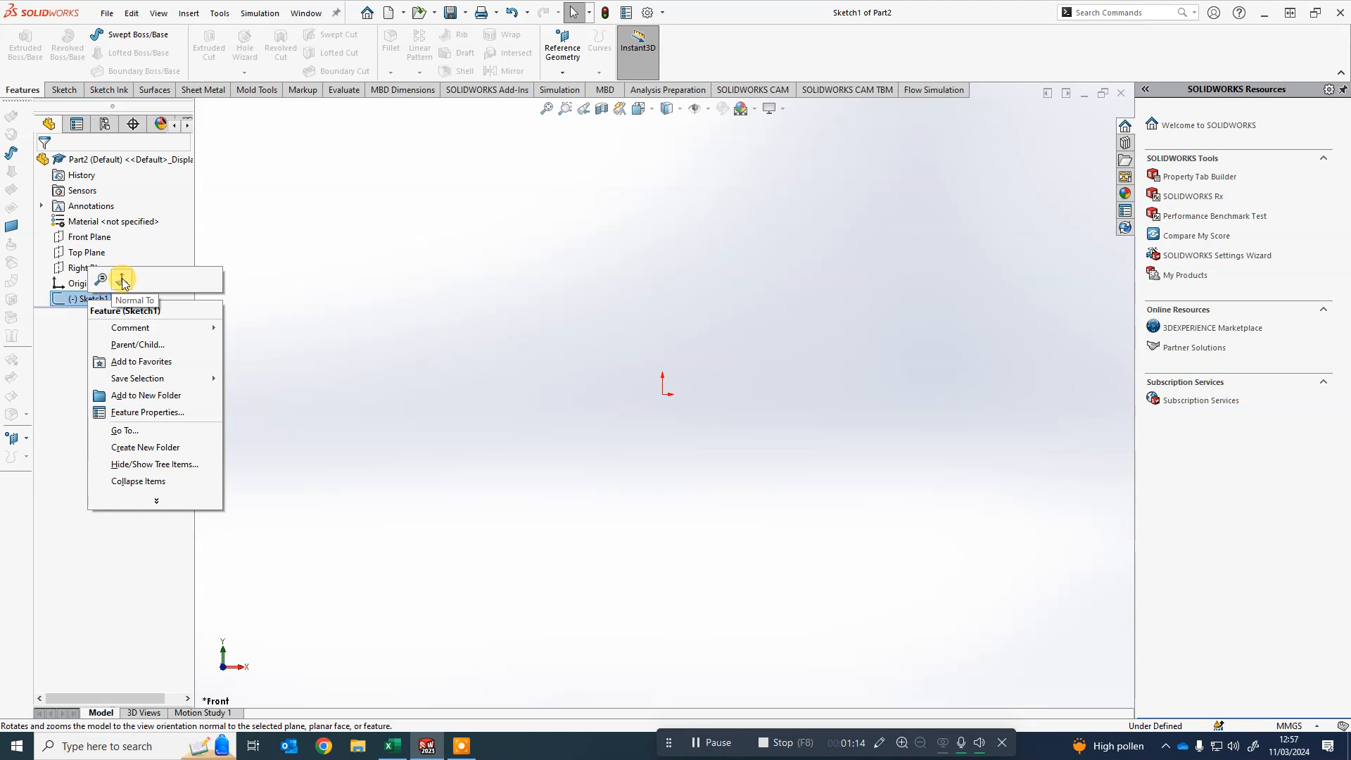
{"action": "left_click", "coordinate": [122, 280]}
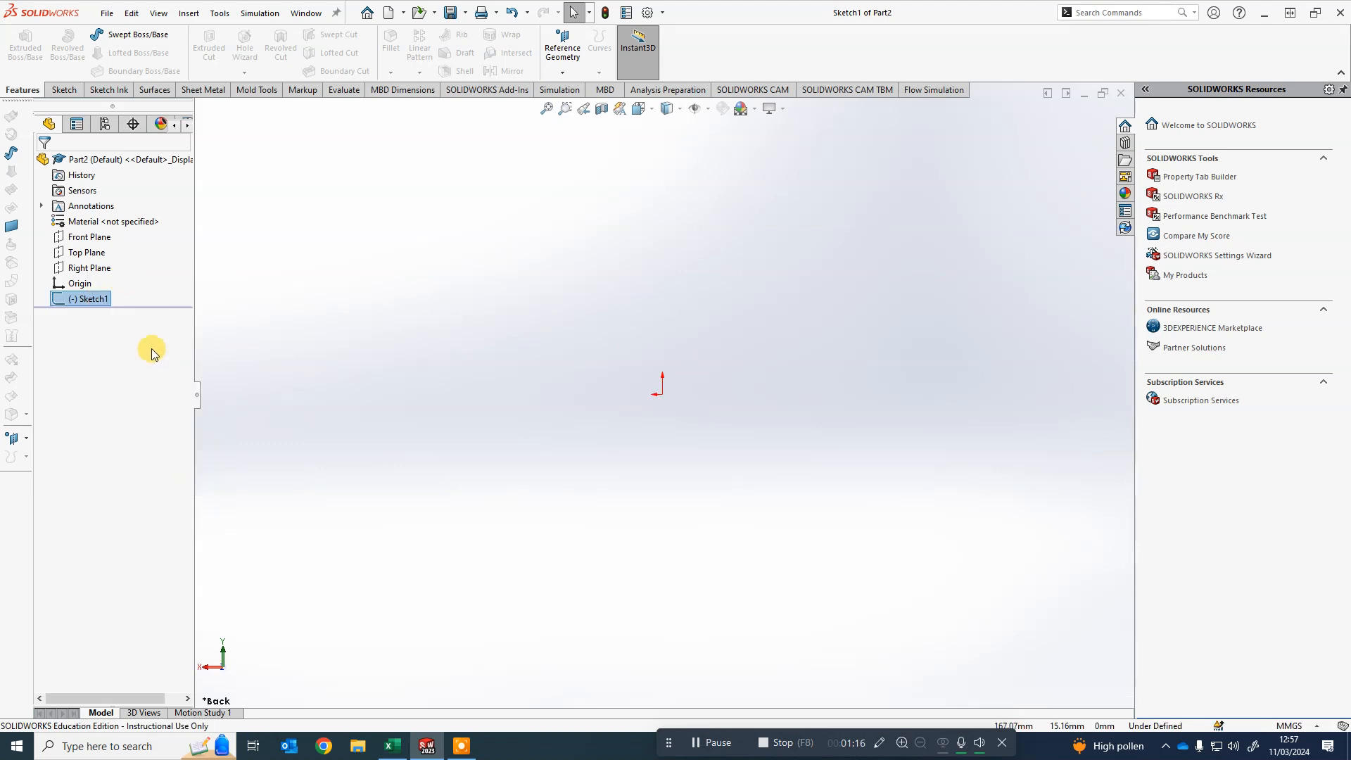
{"action": "right_click", "coordinate": [104, 299]}
{"action": "left_click", "coordinate": [145, 283]}
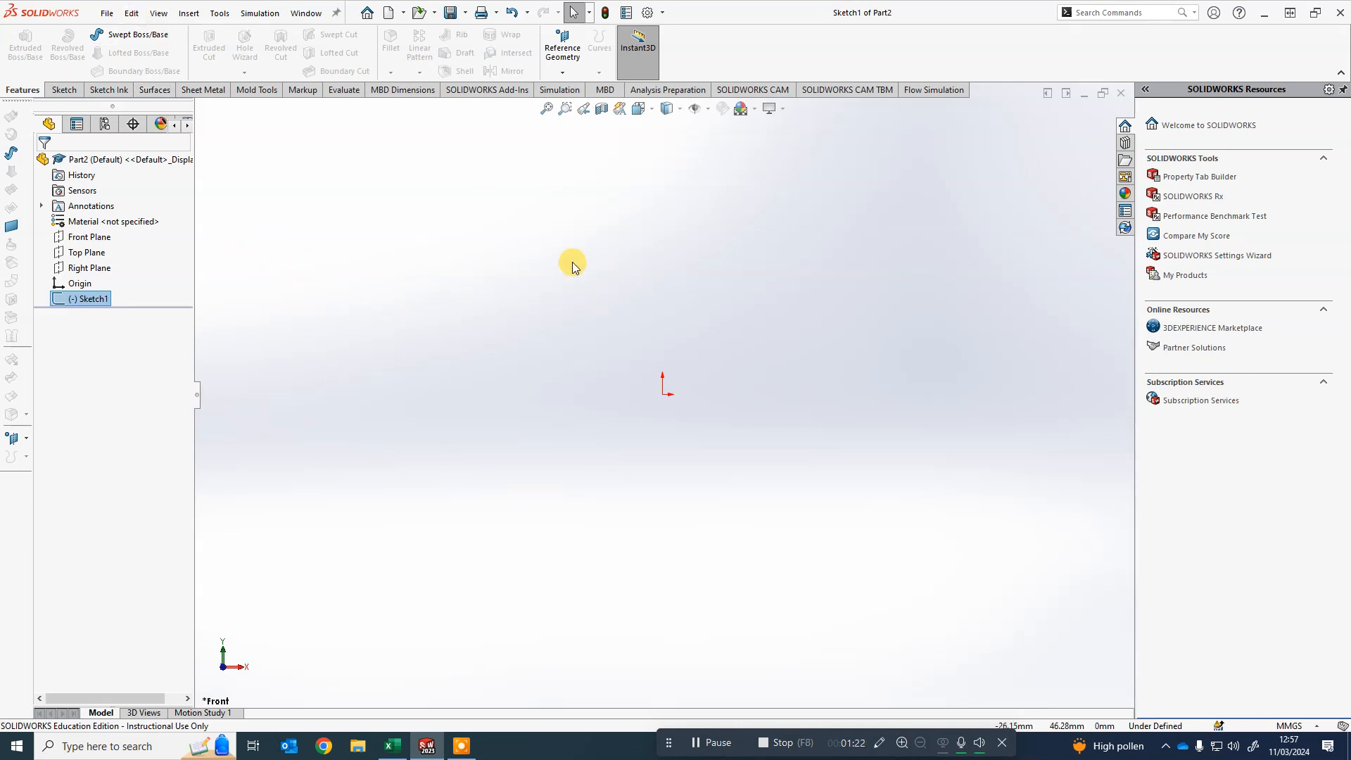
{"action": "left_click", "coordinate": [63, 91]}
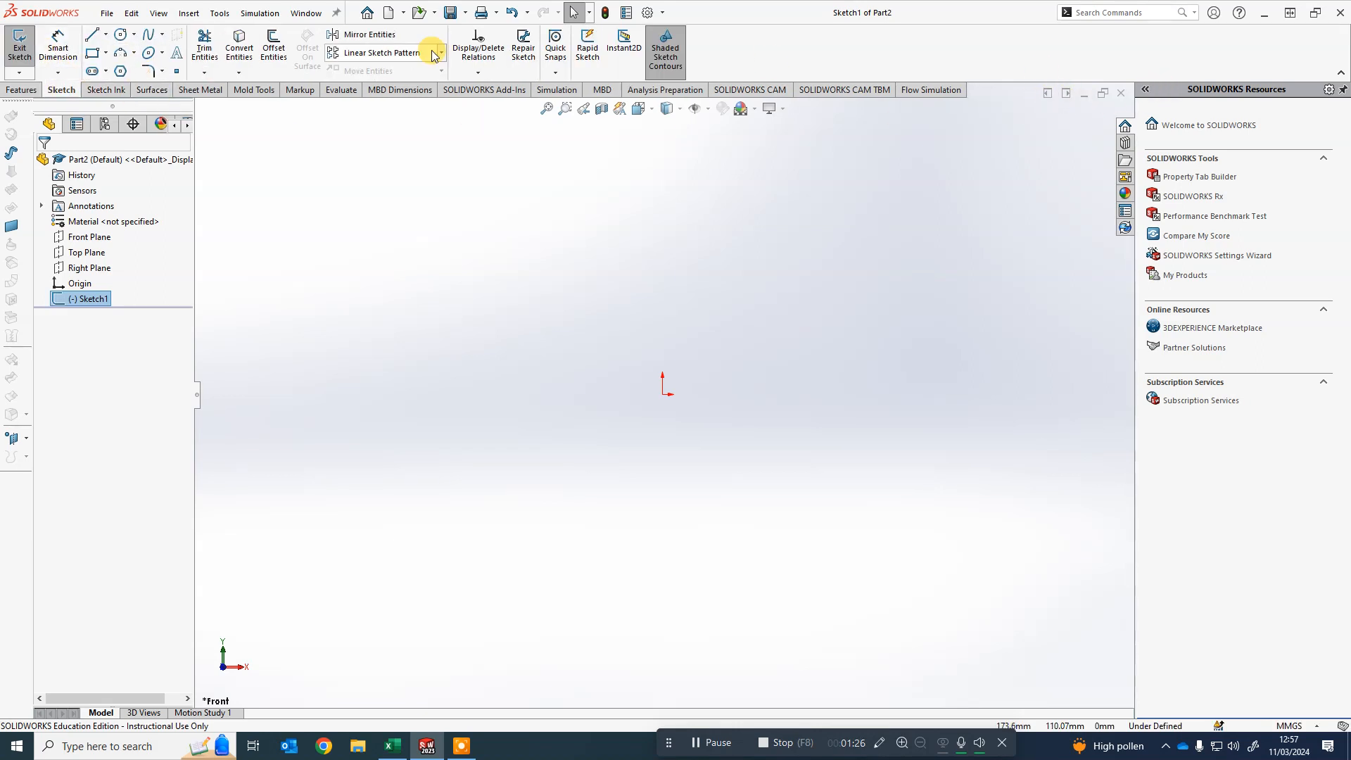
{"action": "left_click", "coordinate": [1339, 74]}
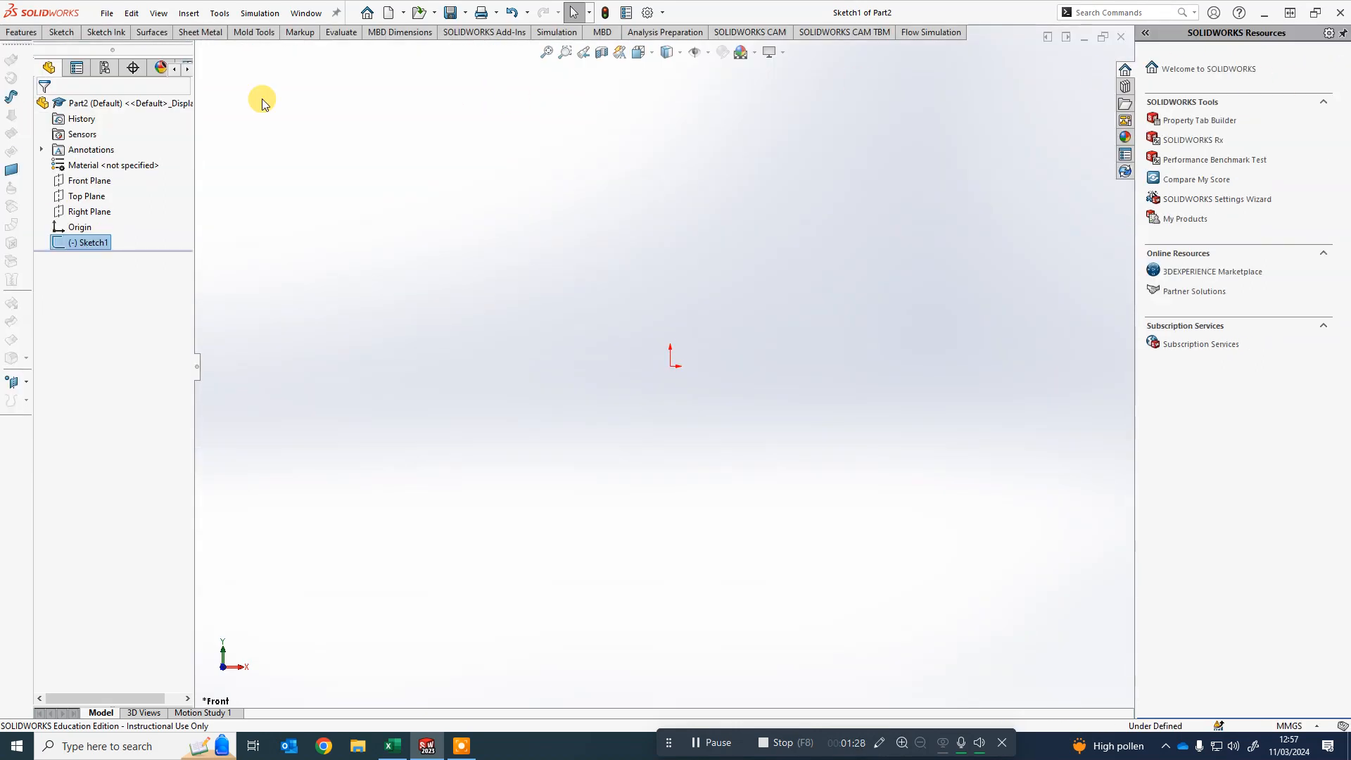
{"action": "left_click", "coordinate": [61, 31]}
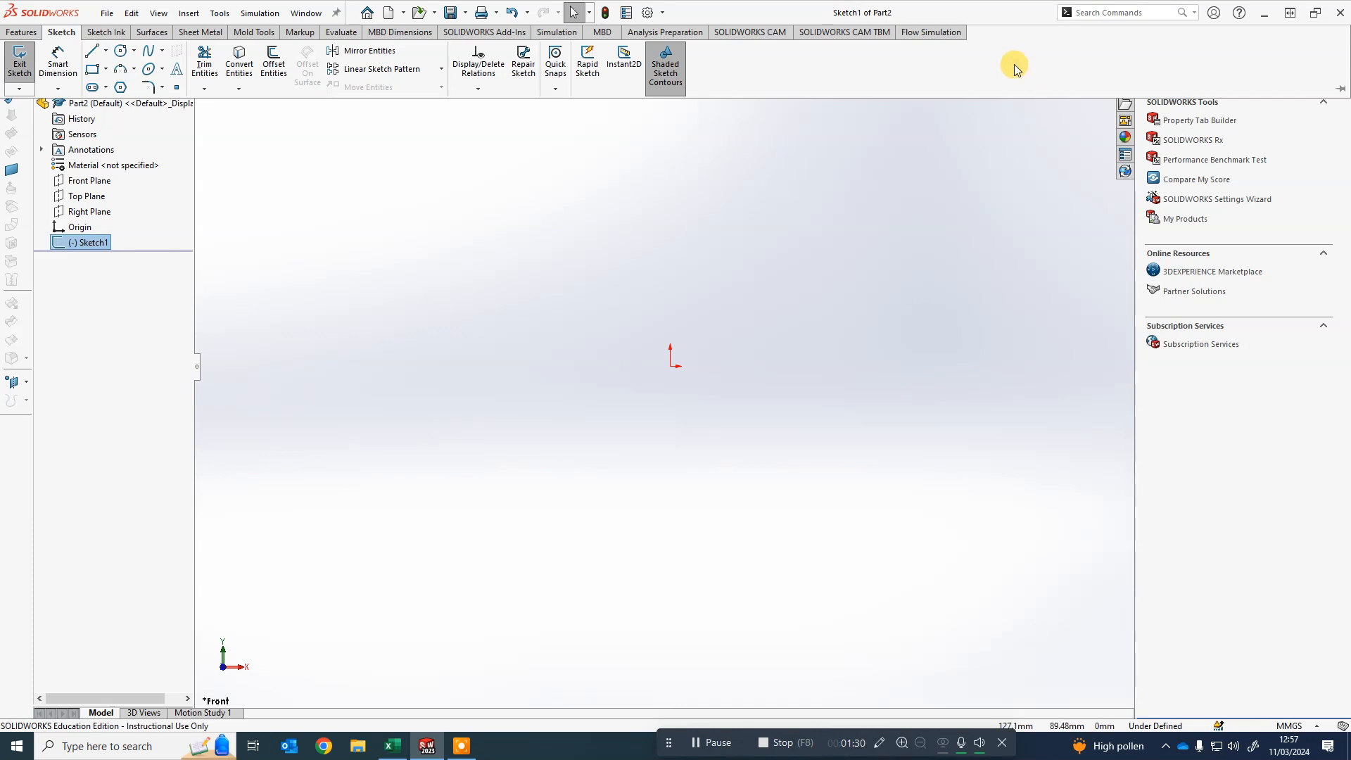
{"action": "left_click", "coordinate": [1341, 90]}
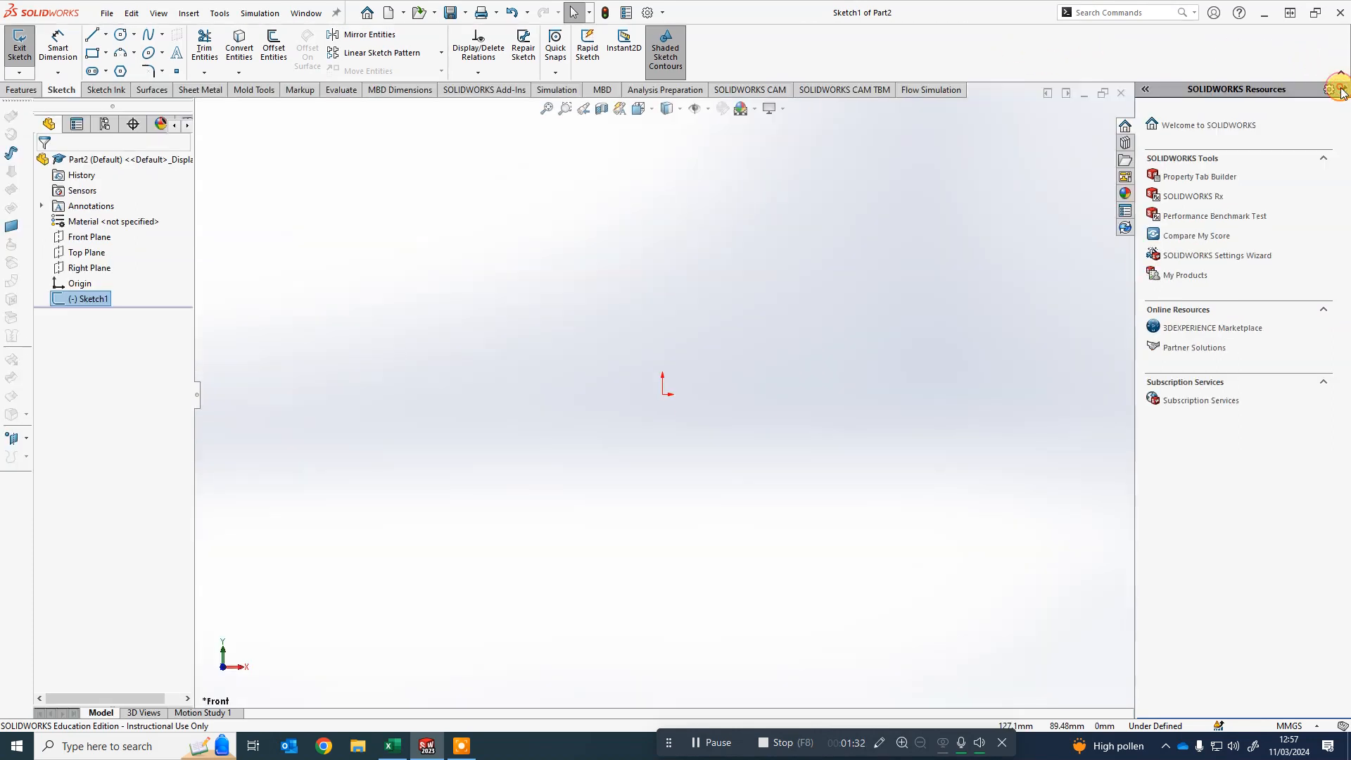
{"action": "left_click", "coordinate": [28, 88]}
{"action": "left_click", "coordinate": [56, 91]}
- Sketch a closed five-sided outline with the Line tool
{"action": "left_click", "coordinate": [91, 38]}
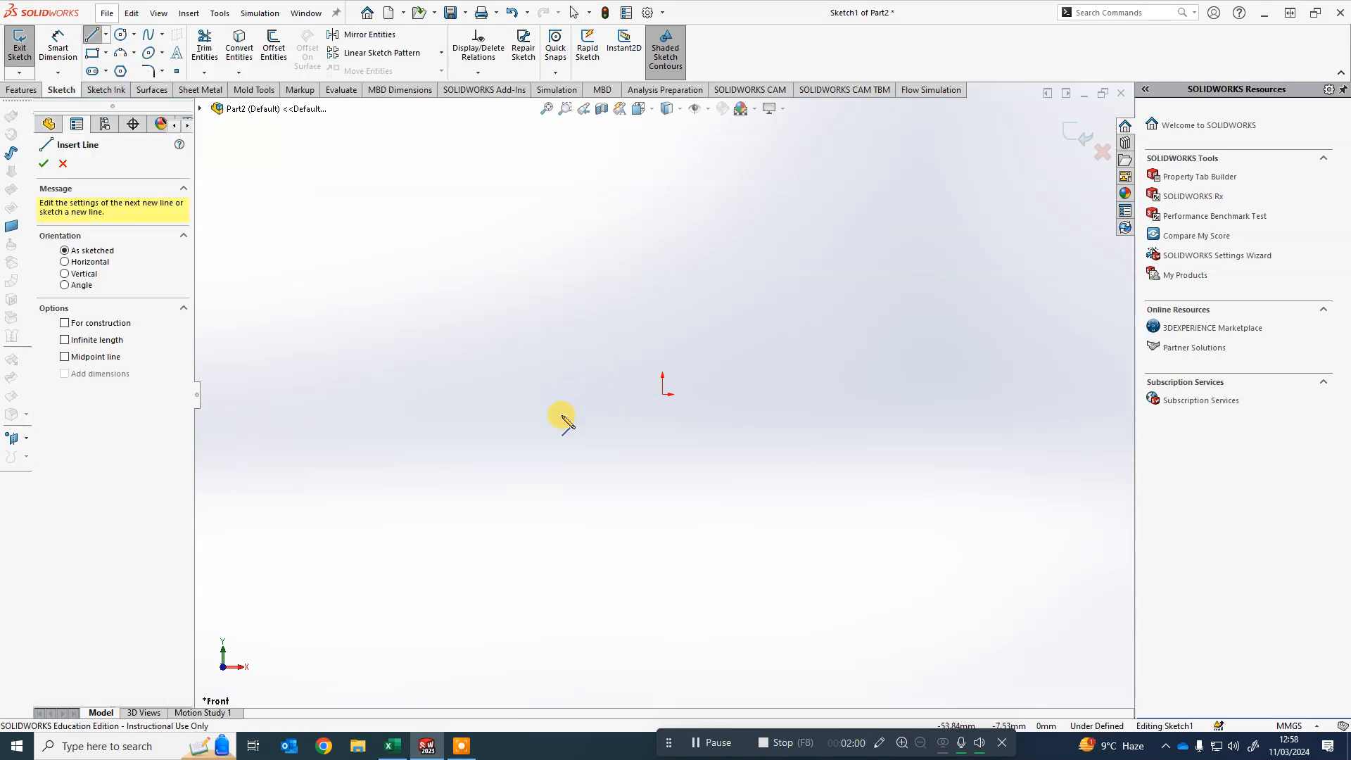
{"action": "left_click", "coordinate": [637, 540]}
{"action": "left_click", "coordinate": [448, 497]}
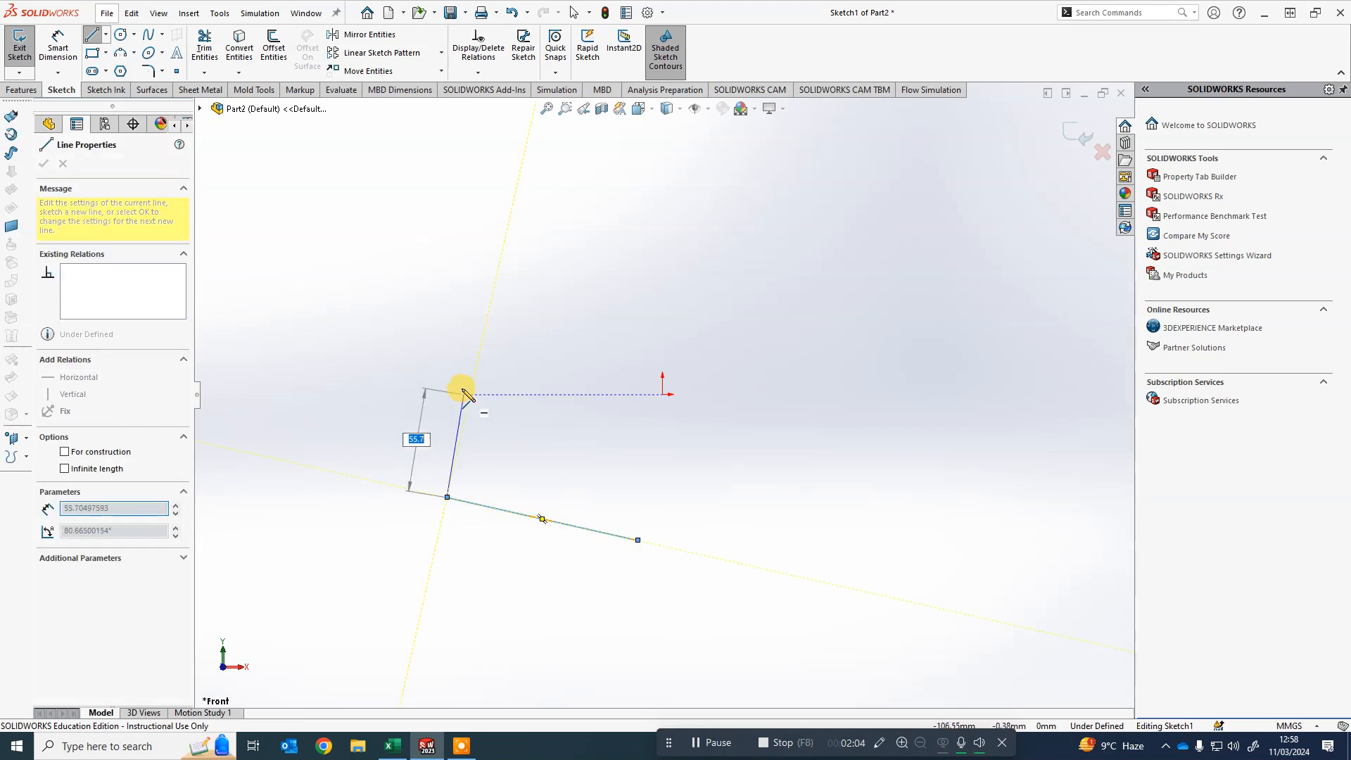
{"action": "left_click", "coordinate": [436, 335]}
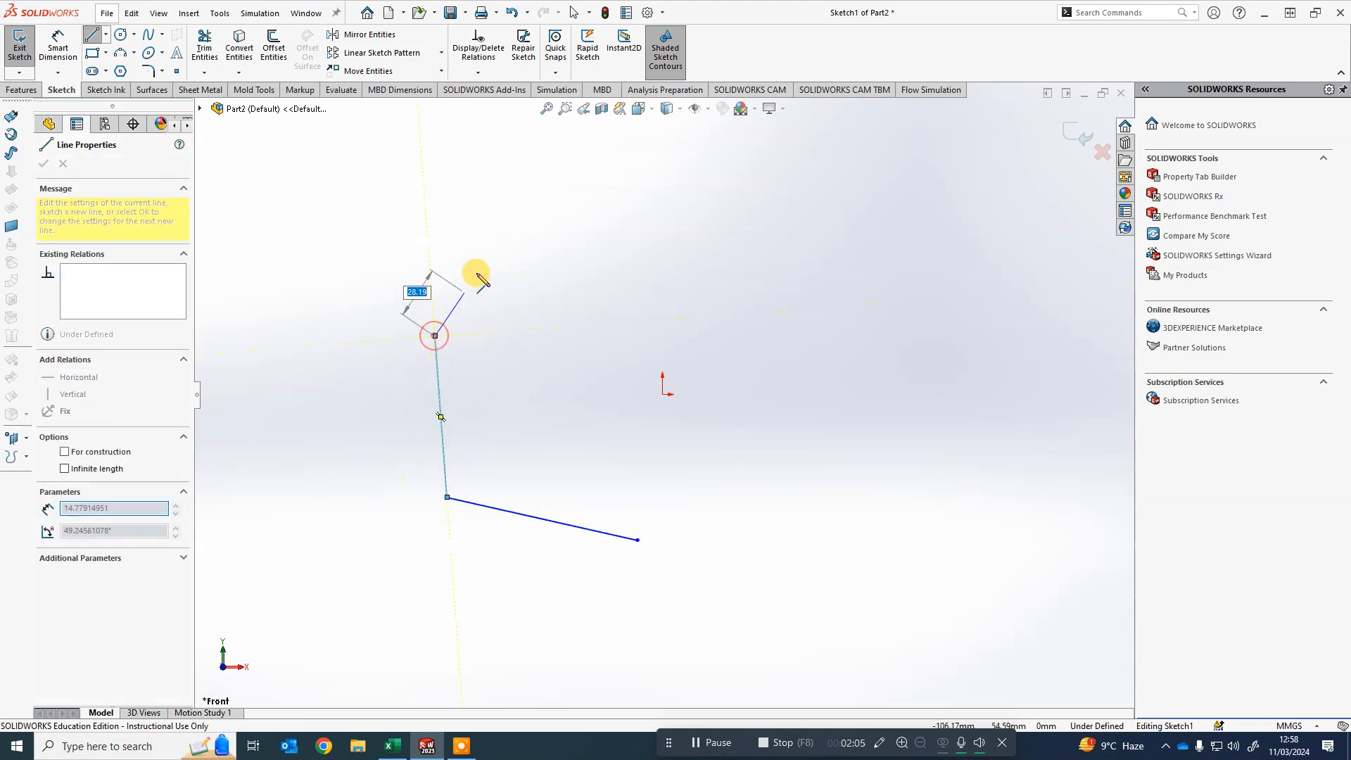
{"action": "double_click", "coordinate": [599, 239]}
{"action": "left_click", "coordinate": [712, 352]}
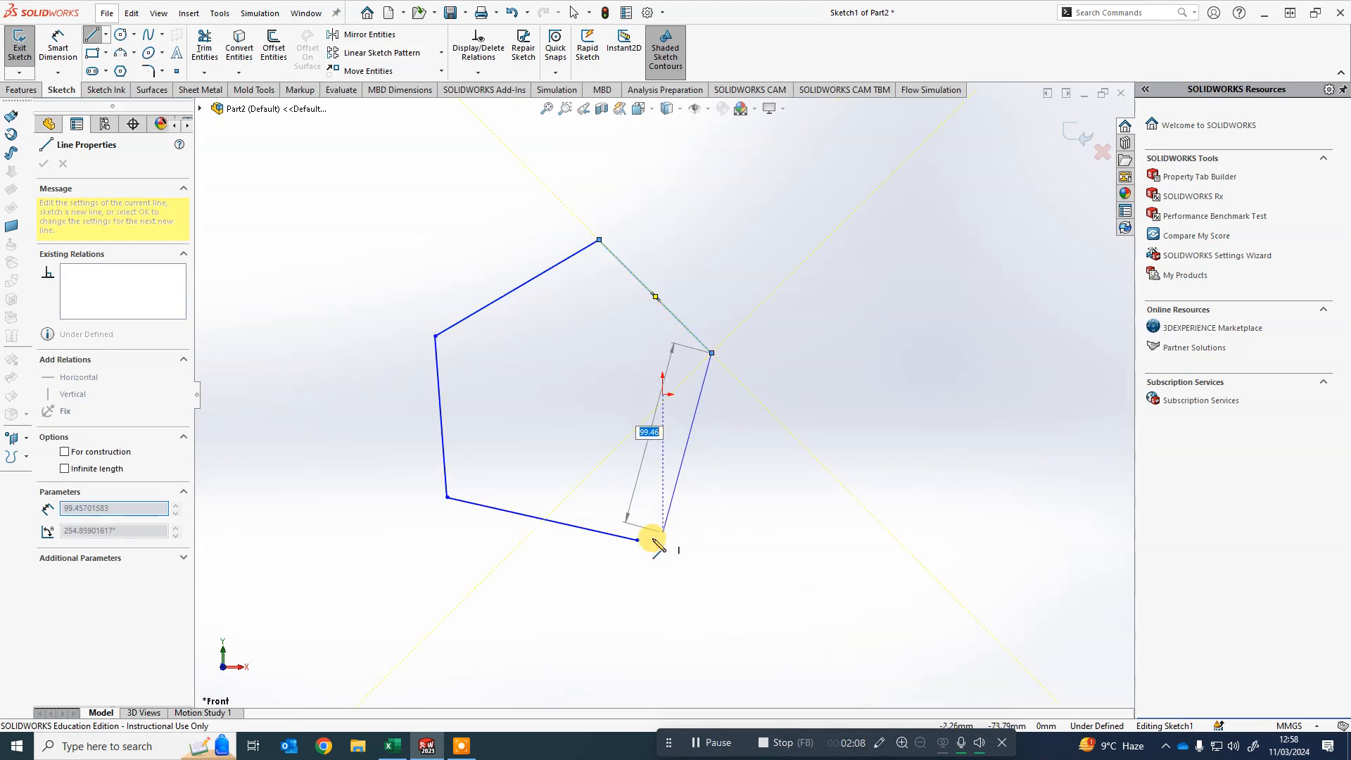
{"action": "left_click", "coordinate": [637, 540]}
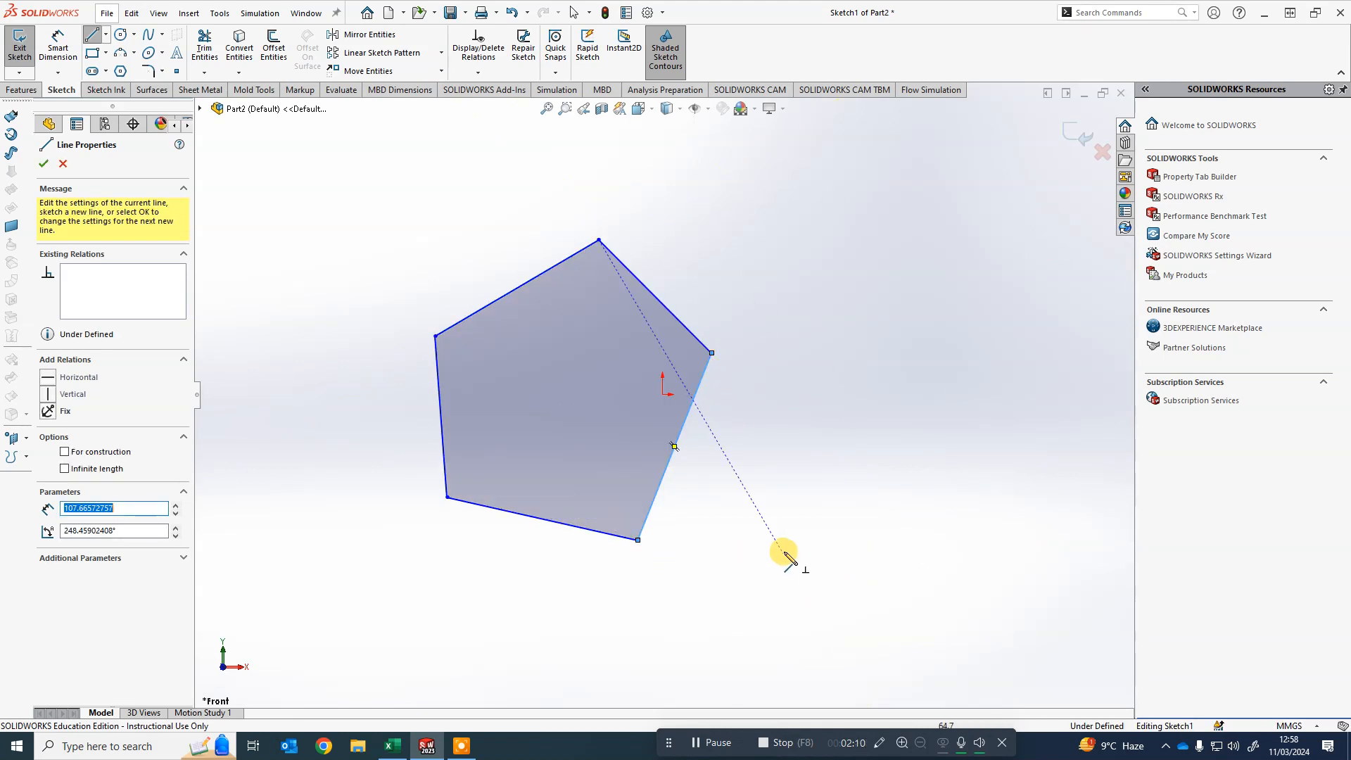
{"action": "key", "text": "Escape"}
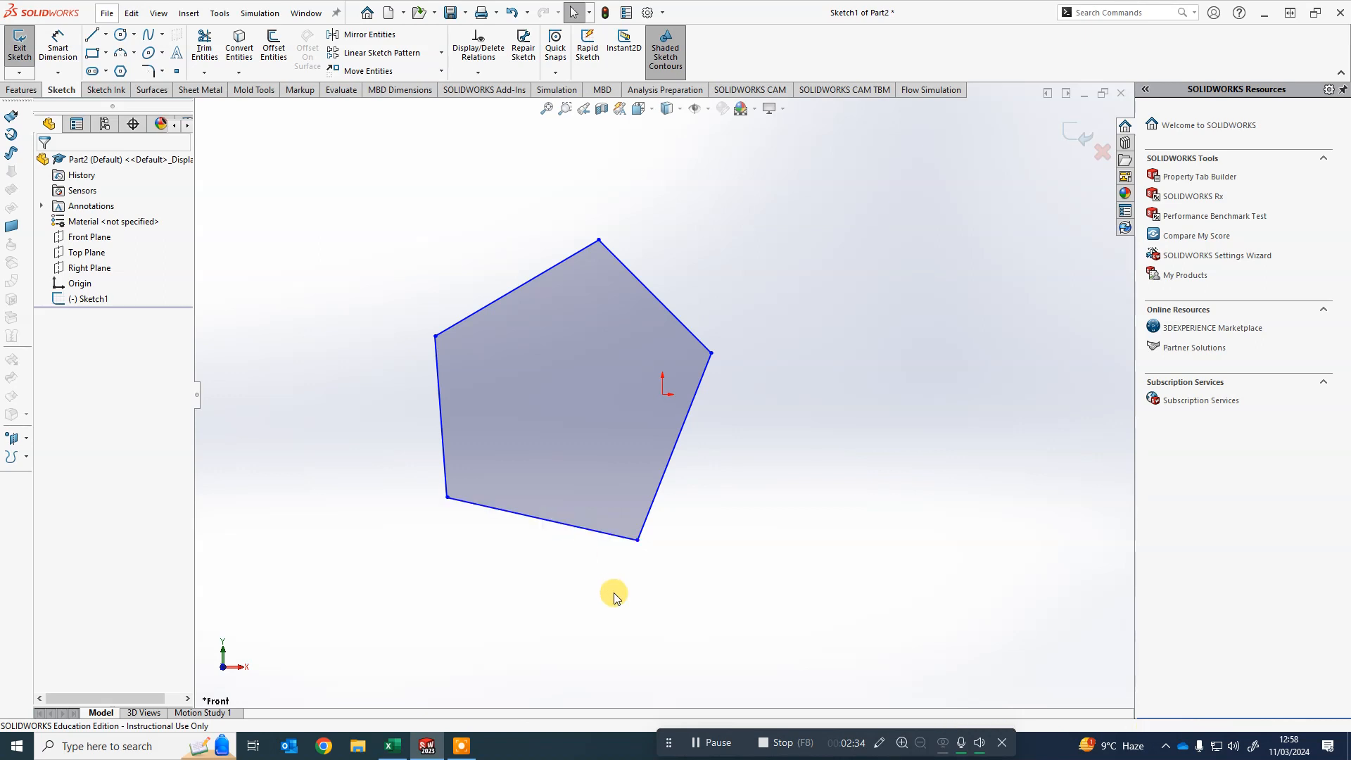
- Add a horizontal relation to the bottom edge of the outline
{"action": "left_click", "coordinate": [573, 533]}
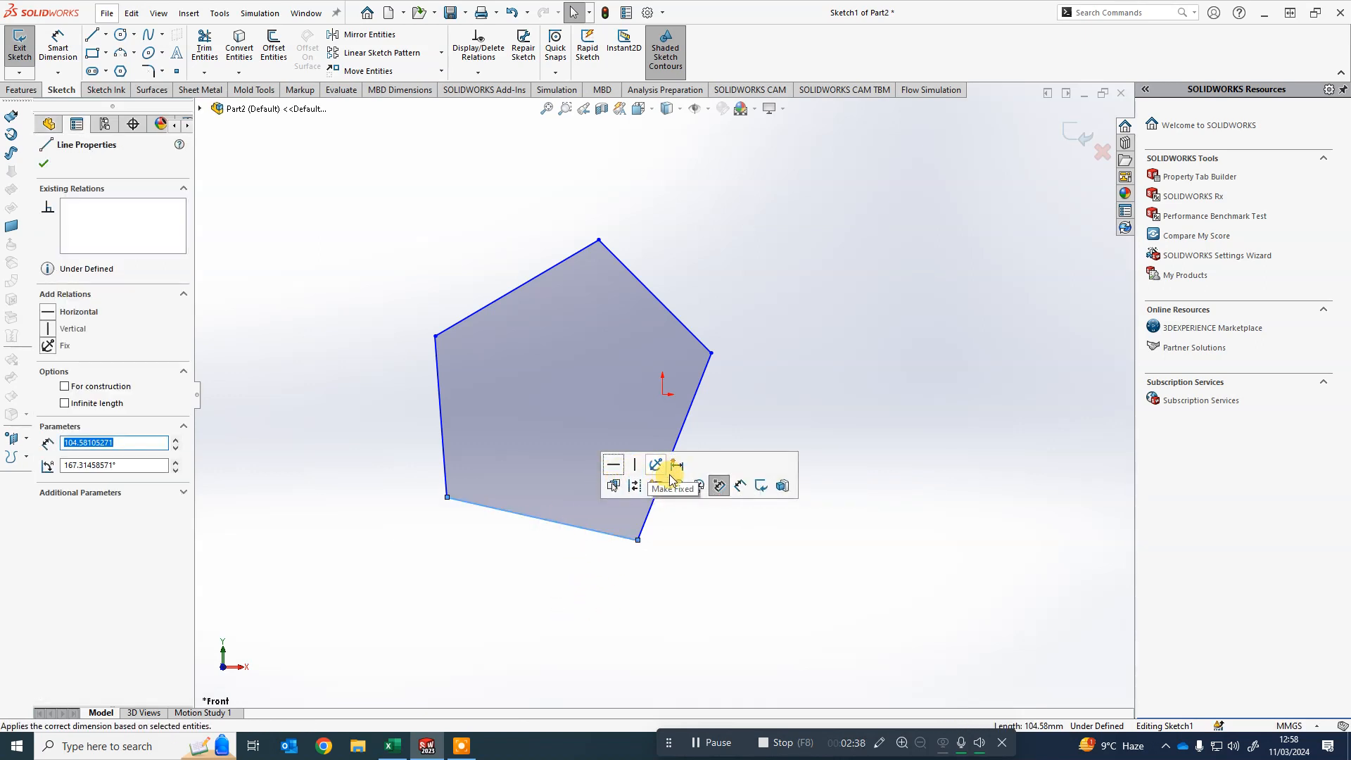
{"action": "left_click", "coordinate": [615, 467]}
{"action": "left_click", "coordinate": [483, 612]}
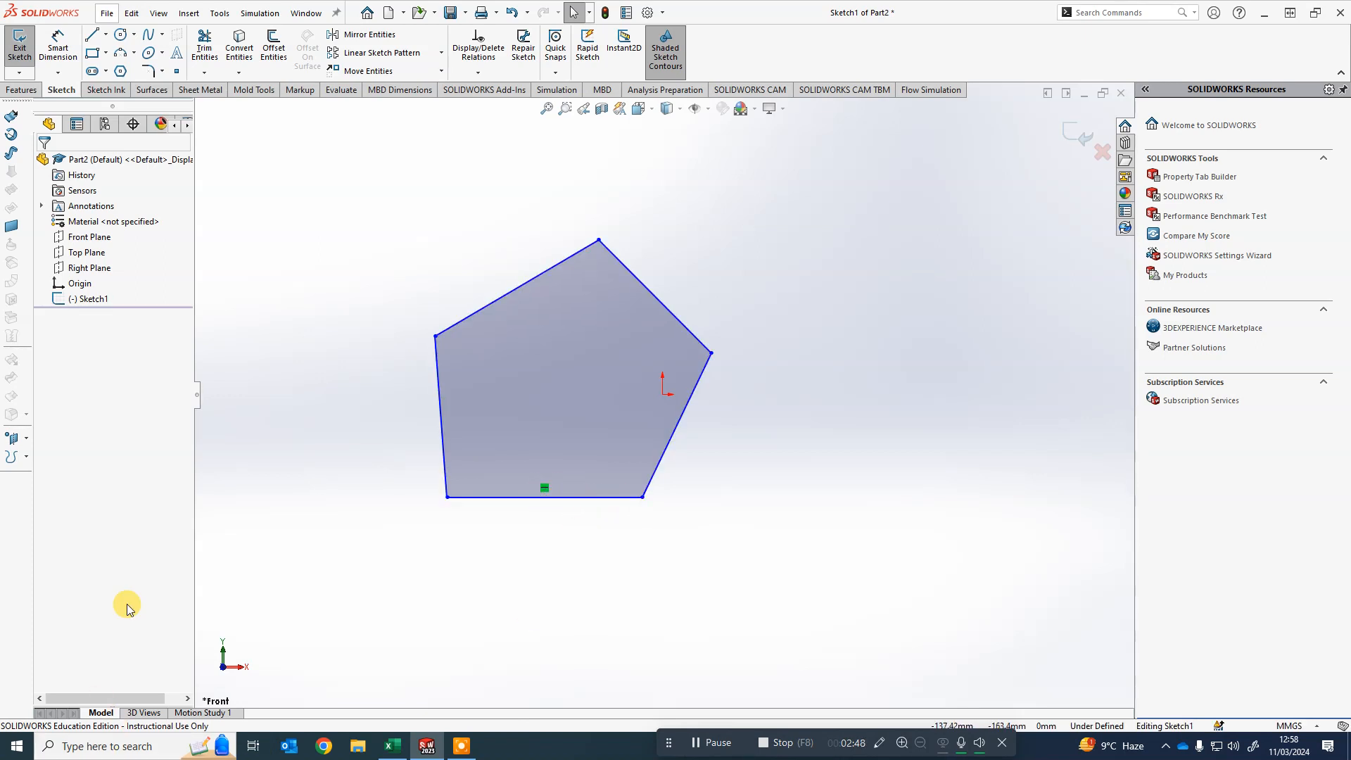
- Add a vertical relation to the left edge of the outline
{"action": "left_click", "coordinate": [441, 448]}
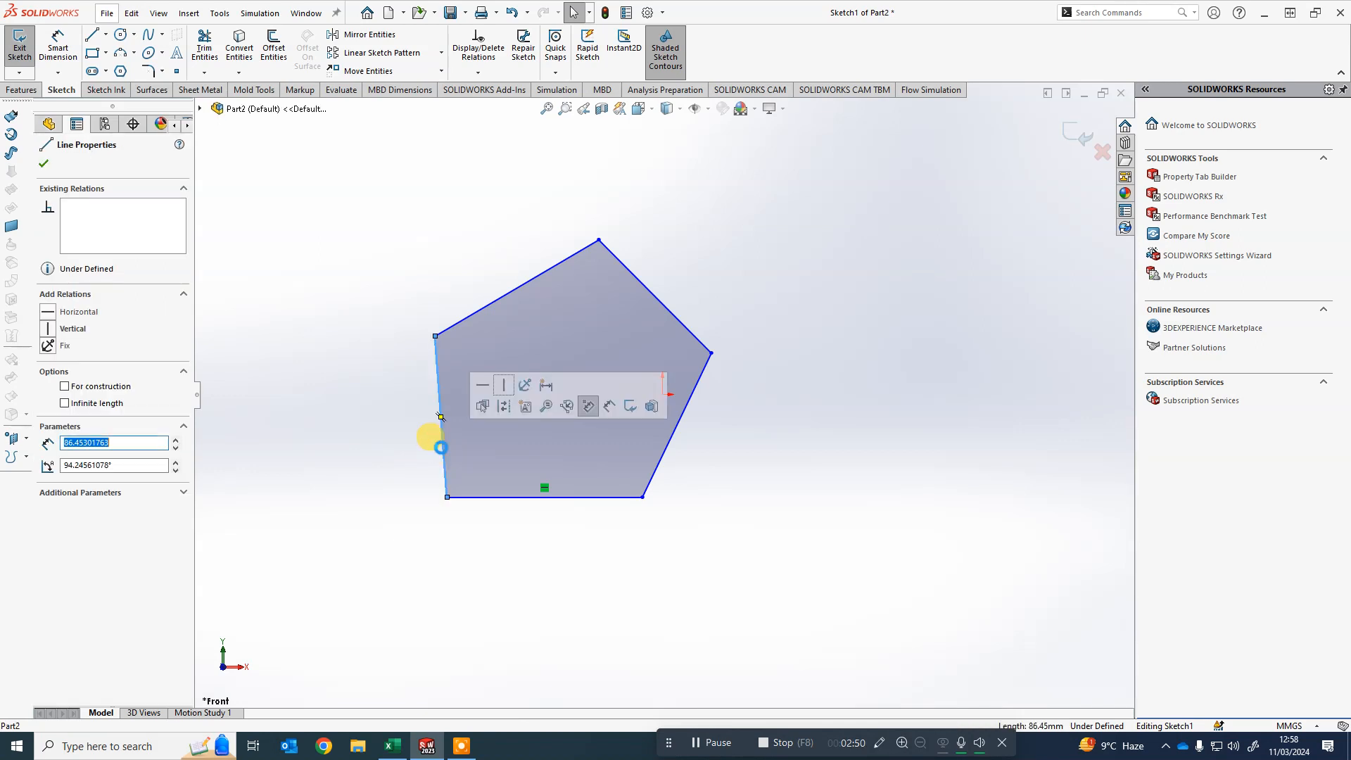
{"action": "left_click", "coordinate": [507, 387]}
{"action": "left_click", "coordinate": [433, 578]}
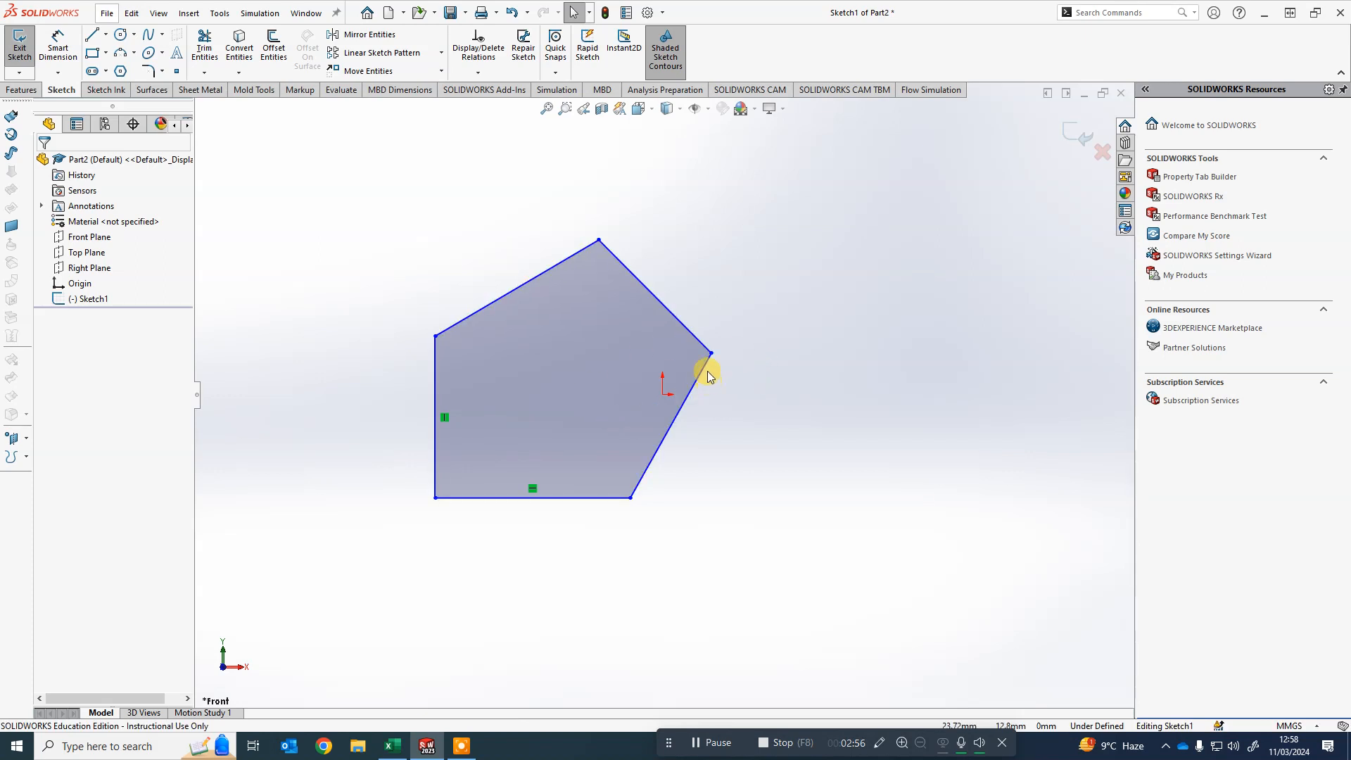
- Make the lower-right edge perpendicular to the bottom edge so it becomes vertical
{"action": "mouse_move", "coordinate": [703, 367]}
{"action": "left_mouse_down"}
{"action": "mouse_move", "coordinate": [685, 375]}
{"action": "mouse_move", "coordinate": [699, 367]}
{"action": "left_mouse_up"}
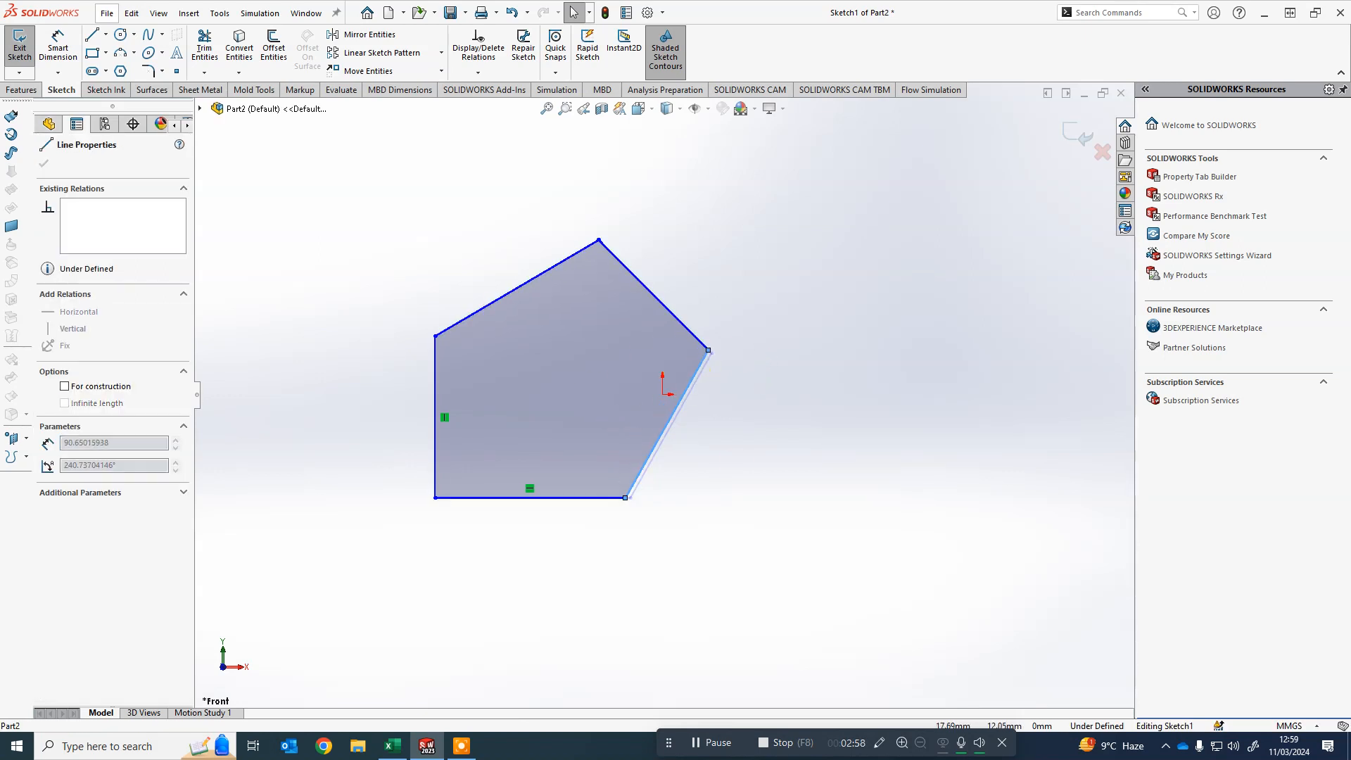
{"action": "left_click", "coordinate": [733, 465]}
{"action": "scroll", "coordinate": [625, 470], "scroll_direction": "down", "scroll_amount": 1}
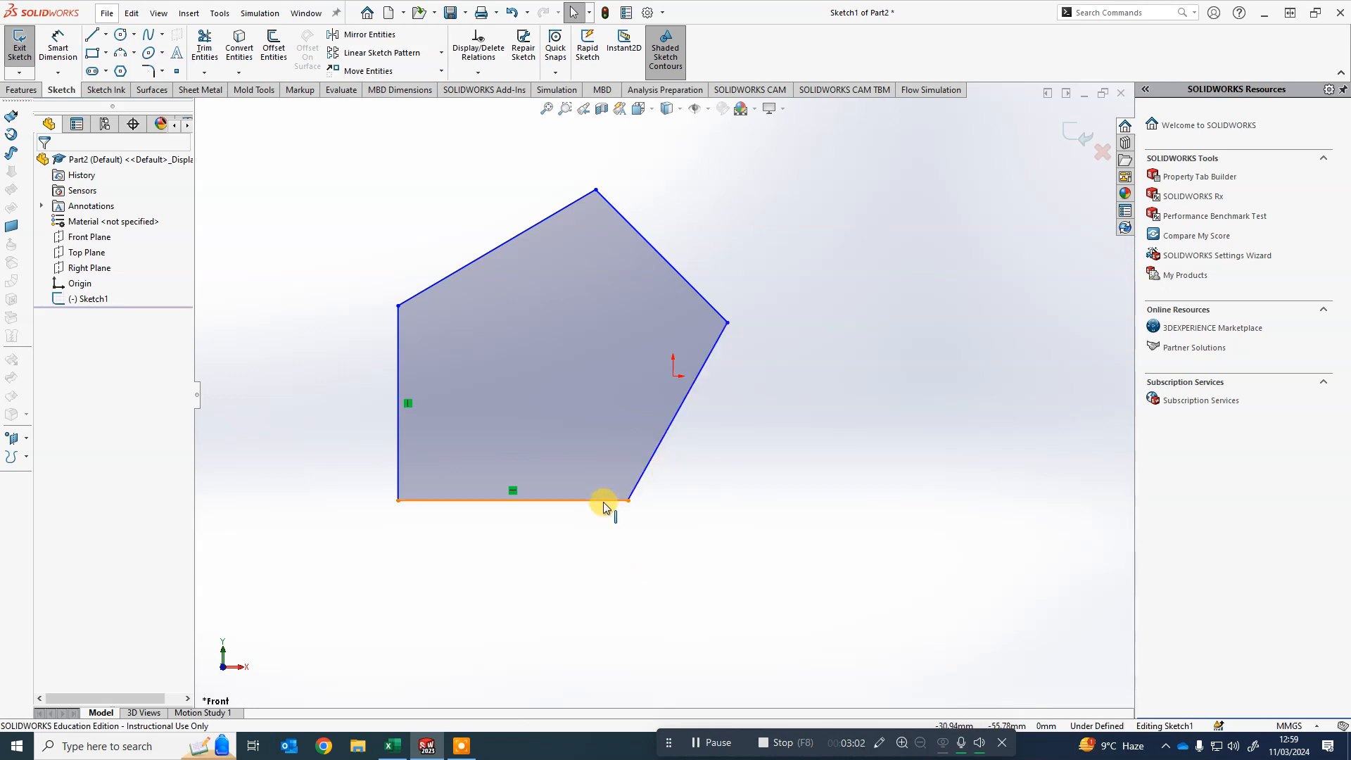
{"action": "left_click", "coordinate": [643, 470]}
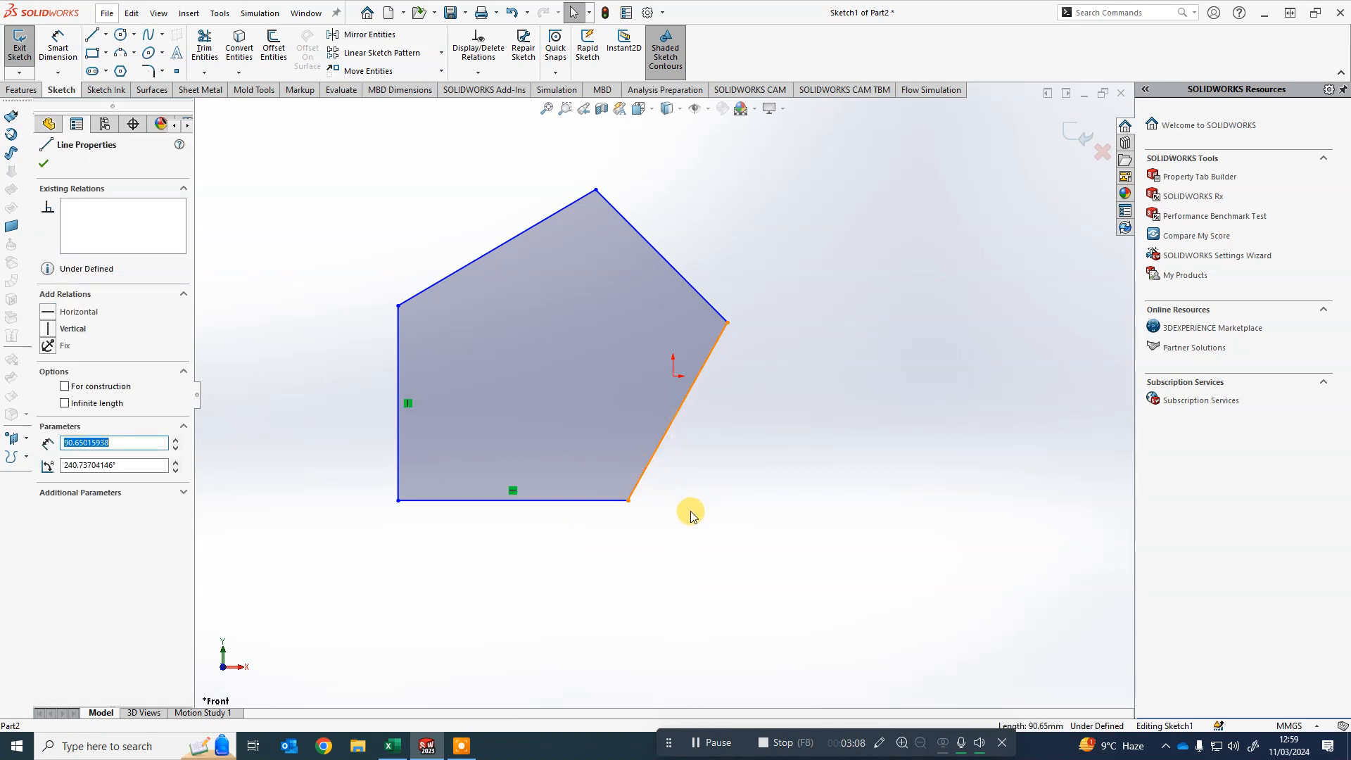
{"action": "left_click", "coordinate": [610, 501], "text": "ctrl"}
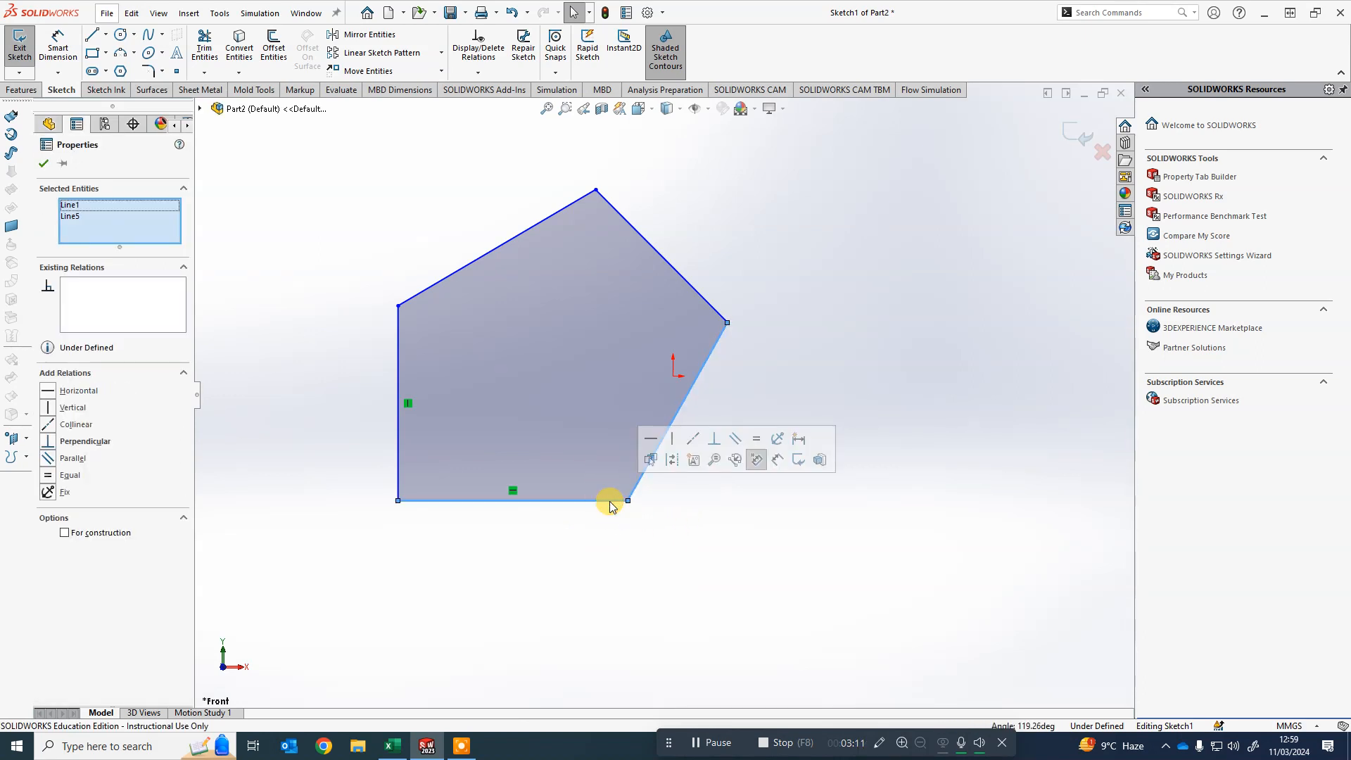
{"action": "left_click", "coordinate": [714, 438]}
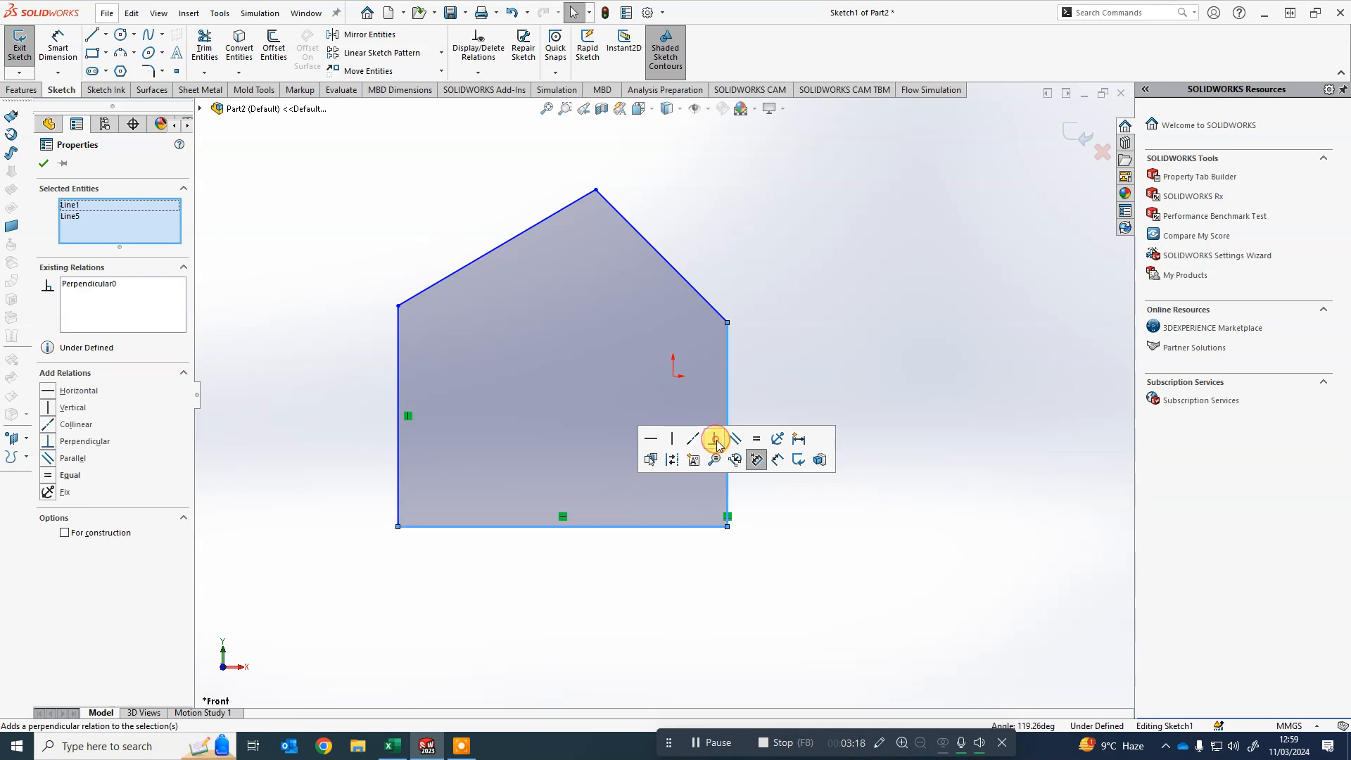
{"action": "left_click", "coordinate": [903, 576]}
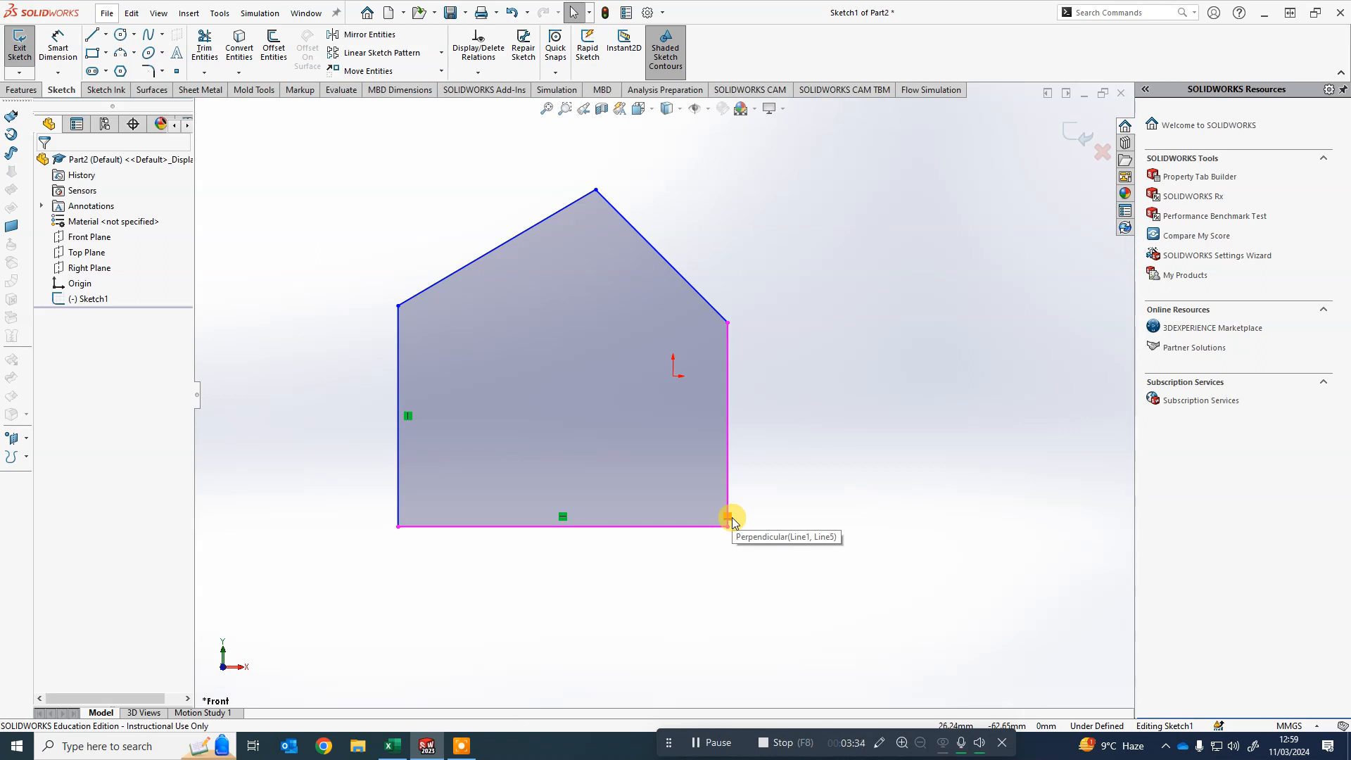
- Drag the right vertical edge inward to narrow the outline
{"action": "left_click_drag", "start_coordinate": [727, 468], "coordinate": [687, 483]}
{"action": "left_click", "coordinate": [865, 466]}
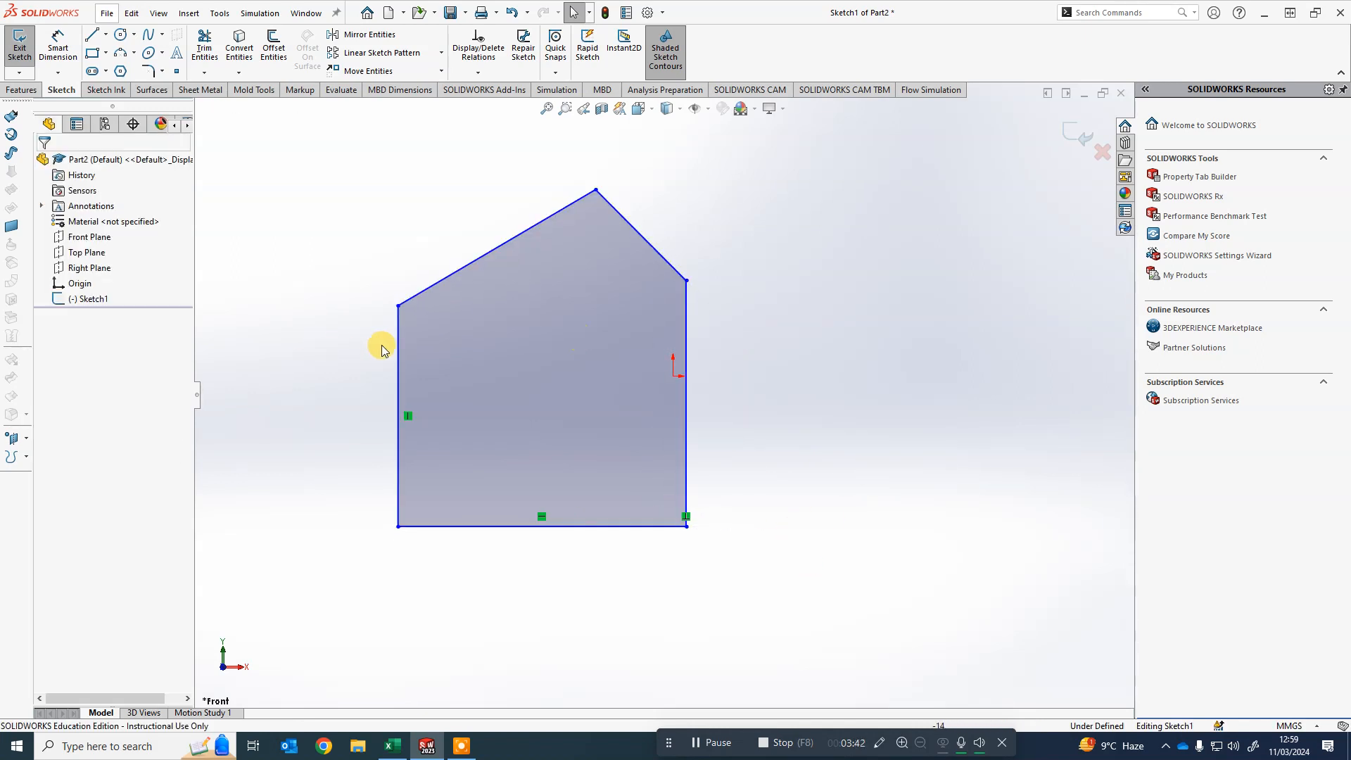
{"action": "left_click", "coordinate": [683, 345]}
{"action": "left_click_drag", "start_coordinate": [686, 383], "coordinate": [700, 396]}
{"action": "left_click", "coordinate": [827, 433]}
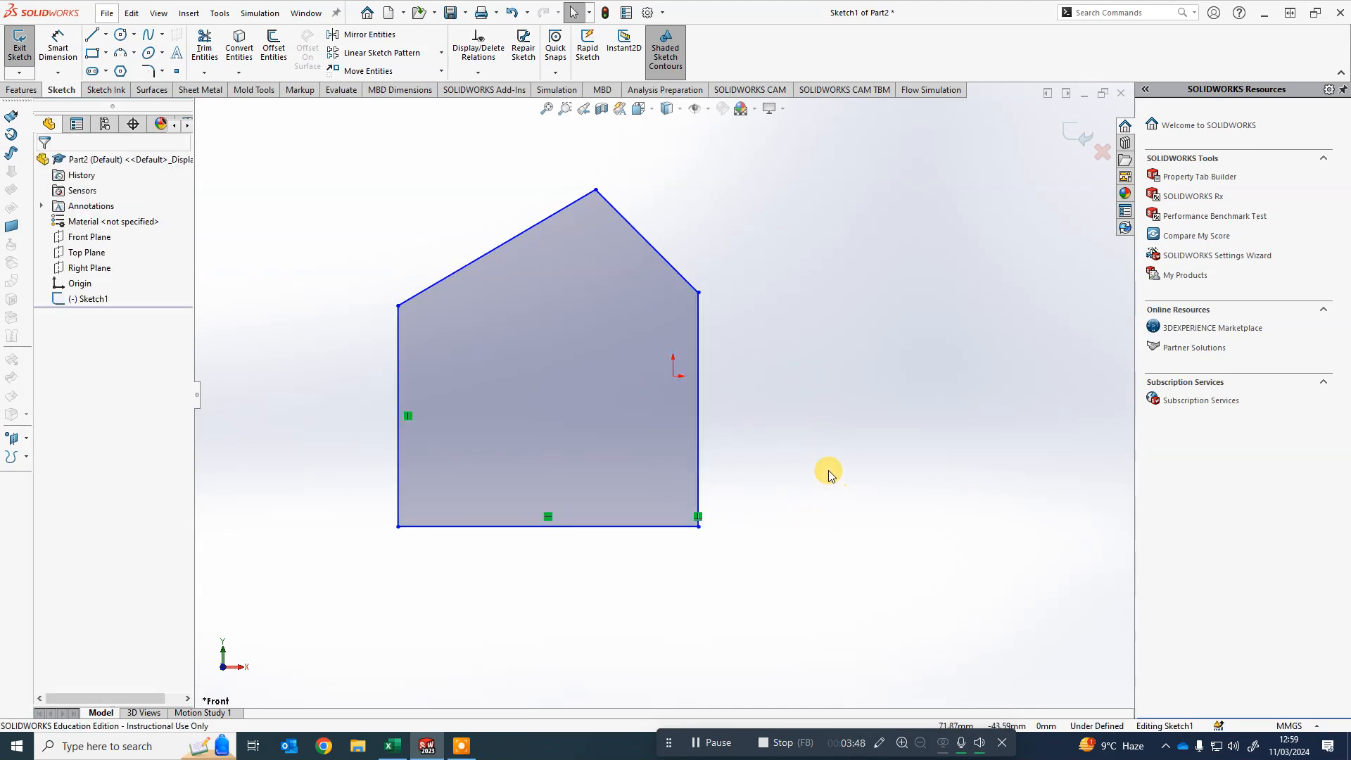
- Add an equal relation between the left and right vertical edges
{"action": "left_click", "coordinate": [700, 455]}
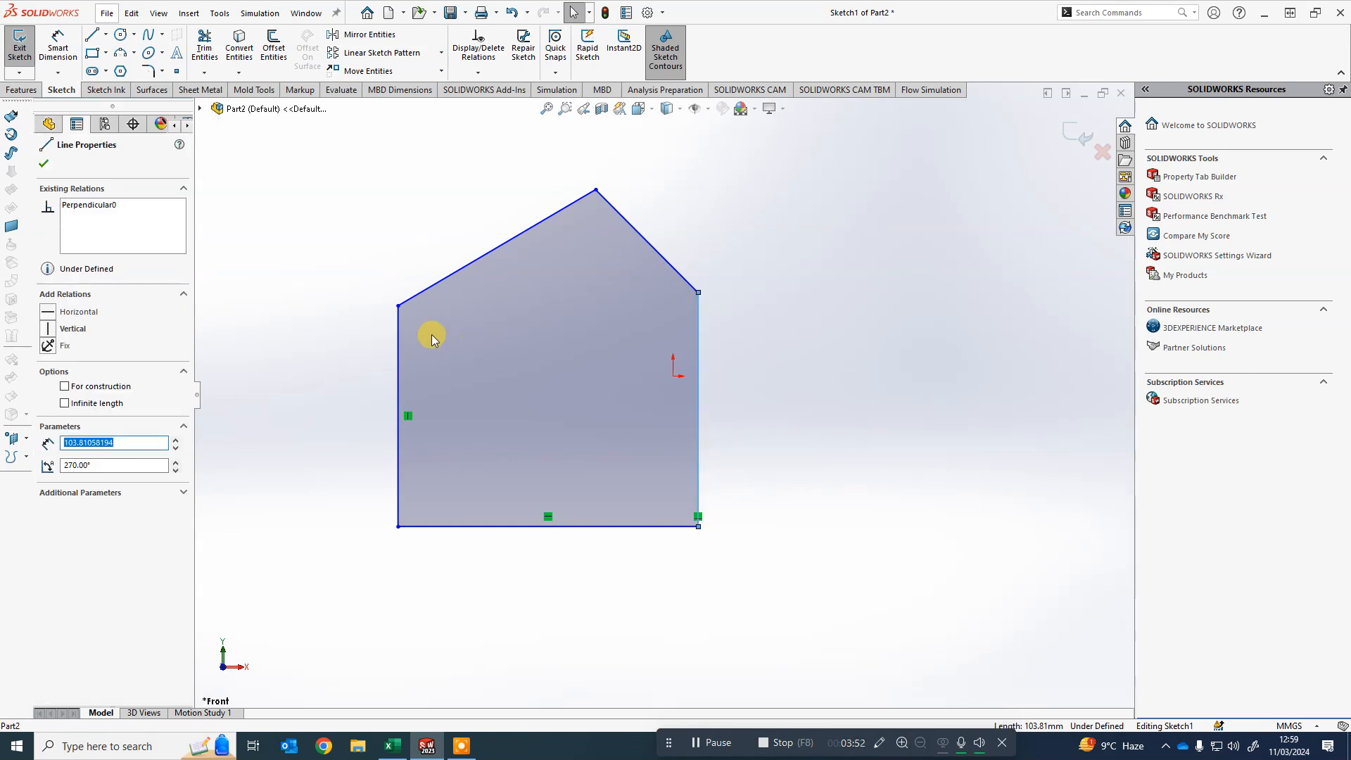
{"action": "left_click", "coordinate": [399, 339], "text": "ctrl"}
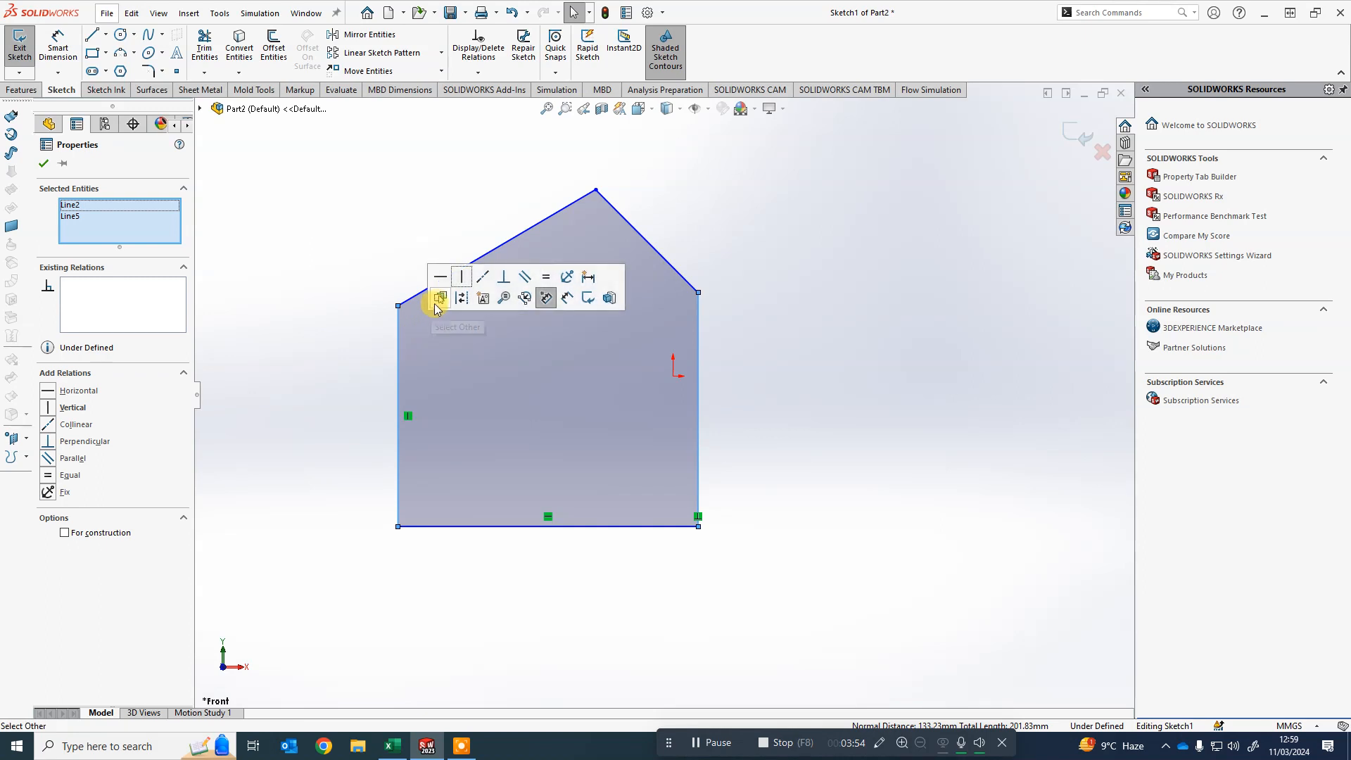
{"action": "left_click", "coordinate": [551, 278]}
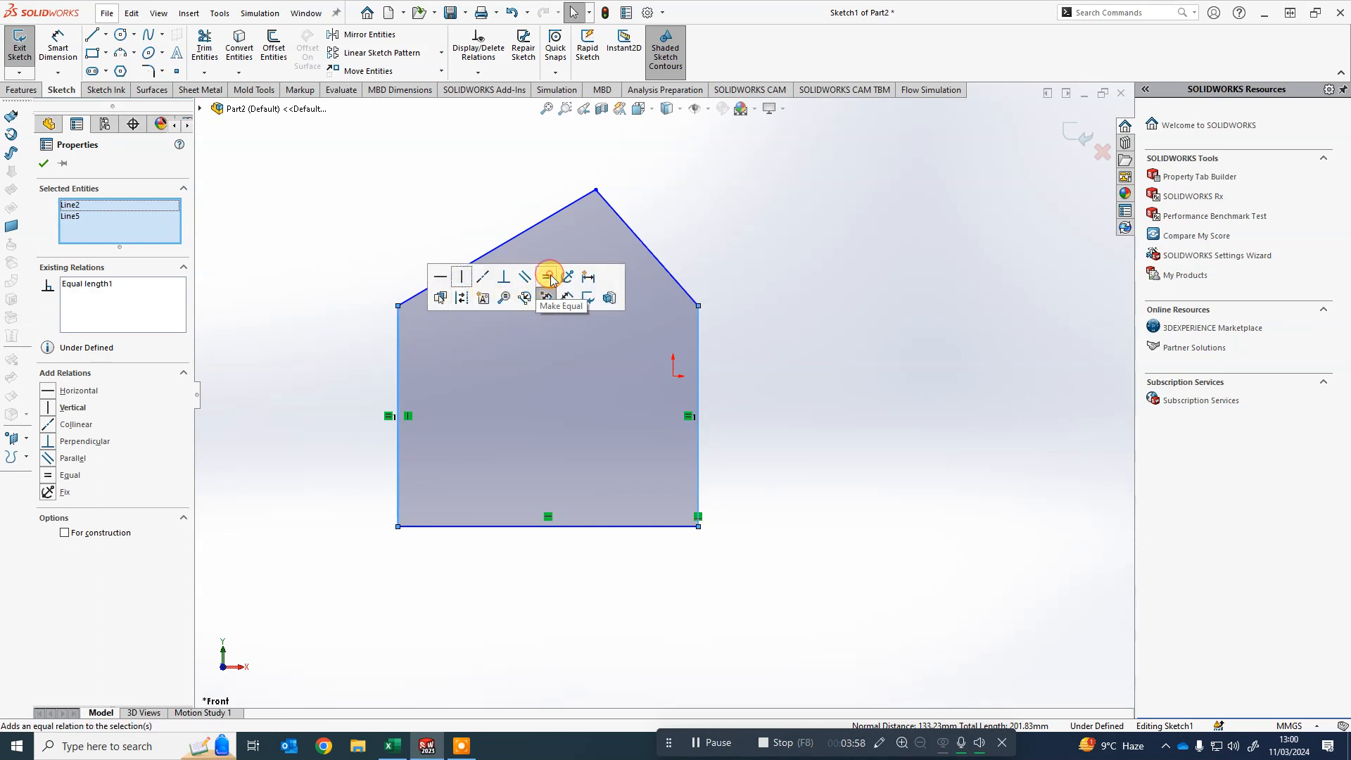
{"action": "left_click", "coordinate": [917, 449]}
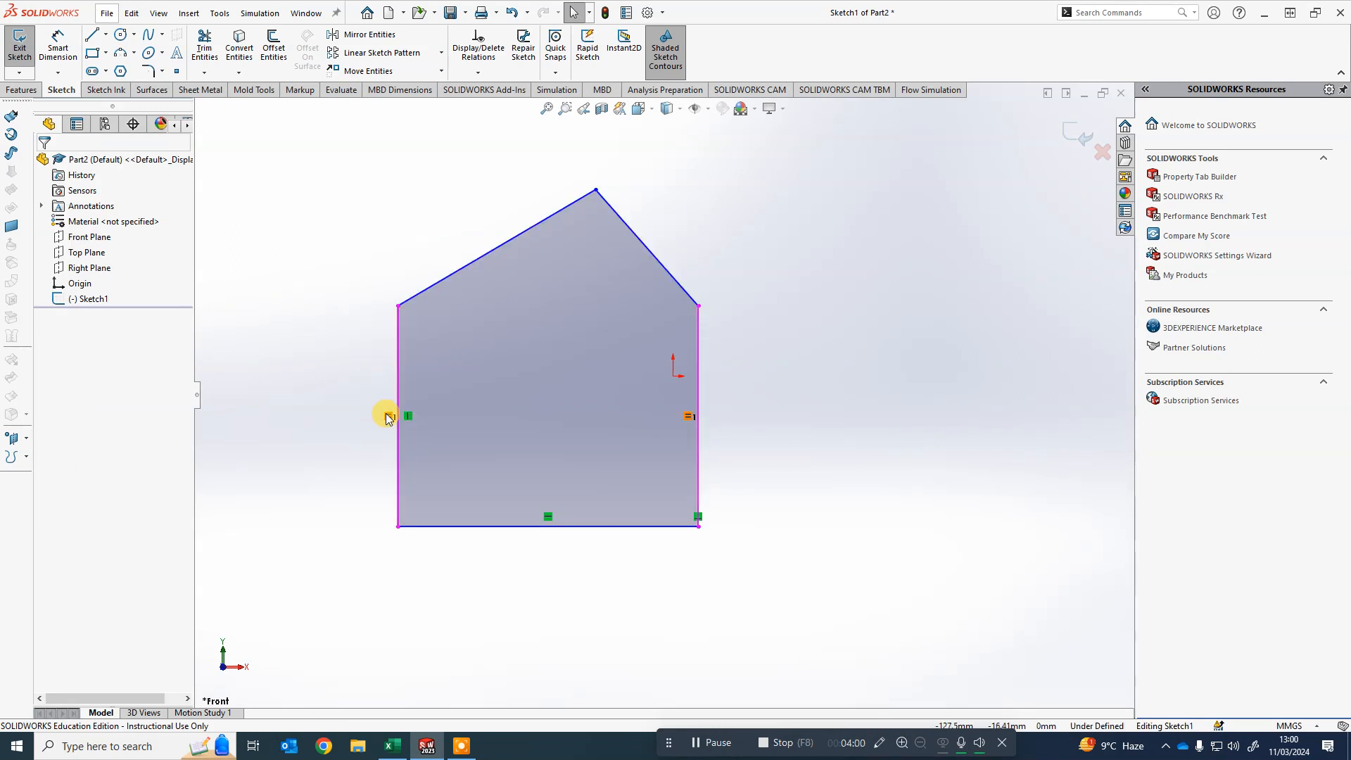
- Drag the left edge inward and pull the roof apex lower and to the left
{"action": "left_click_drag", "start_coordinate": [399, 306], "coordinate": [472, 340]}
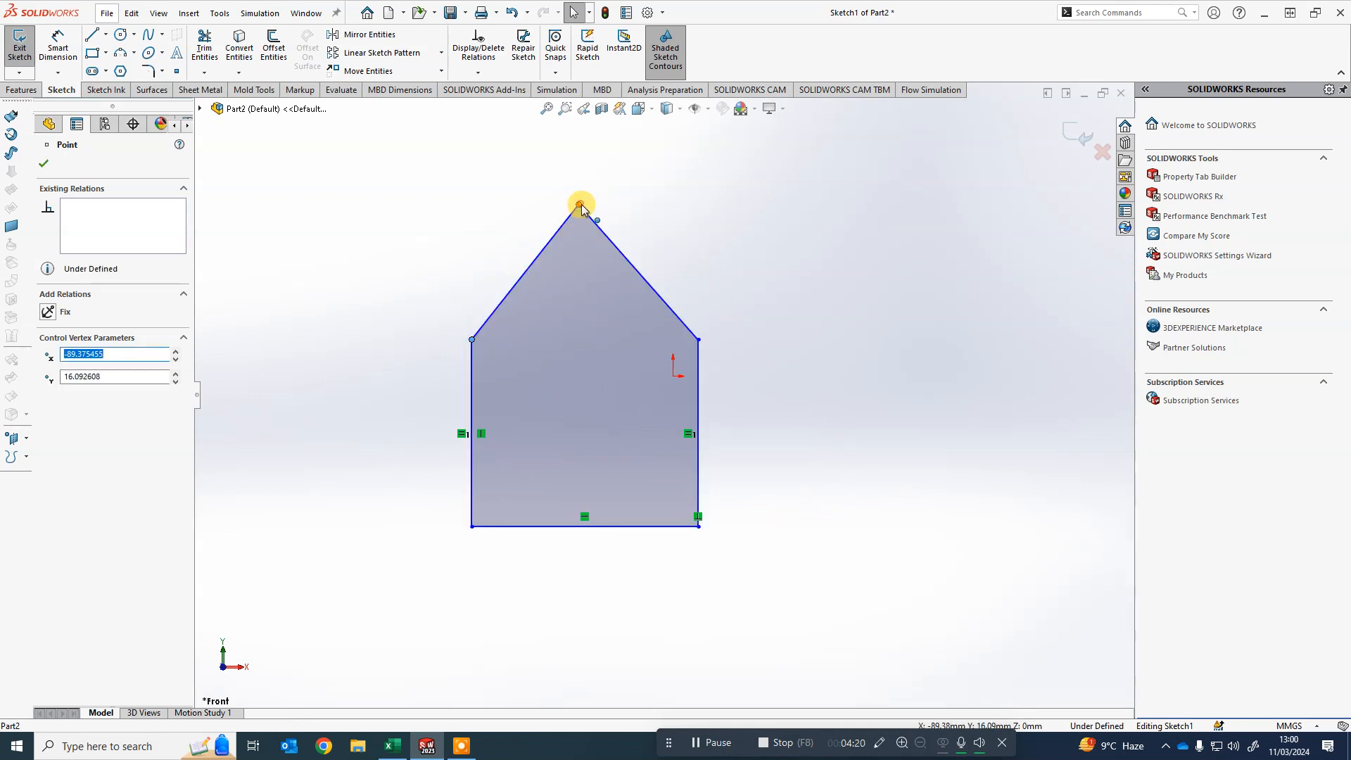
{"action": "left_click_drag", "start_coordinate": [581, 207], "coordinate": [556, 245]}
{"action": "left_click", "coordinate": [807, 341]}
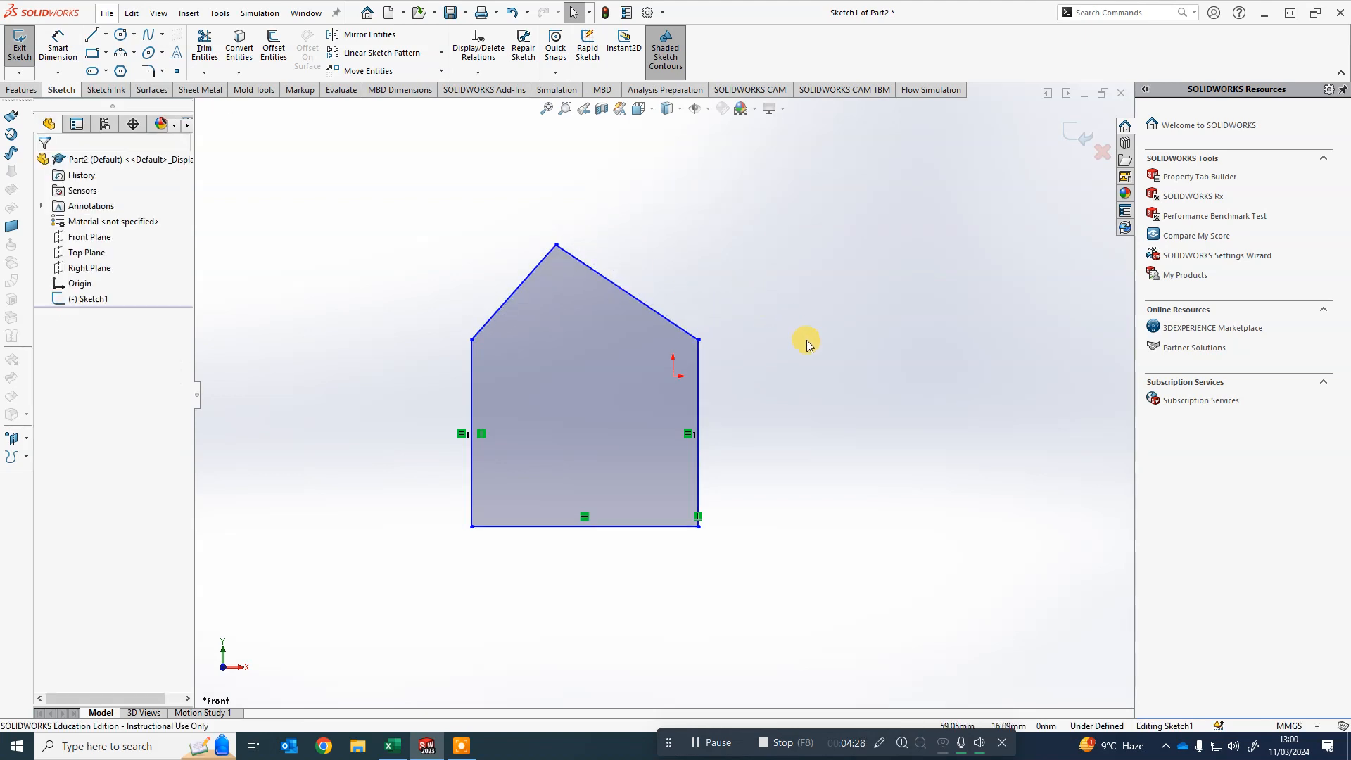
- Make the two sloped roof edges equal, then drag the apex upward to raise the roof
{"action": "left_click", "coordinate": [515, 290]}
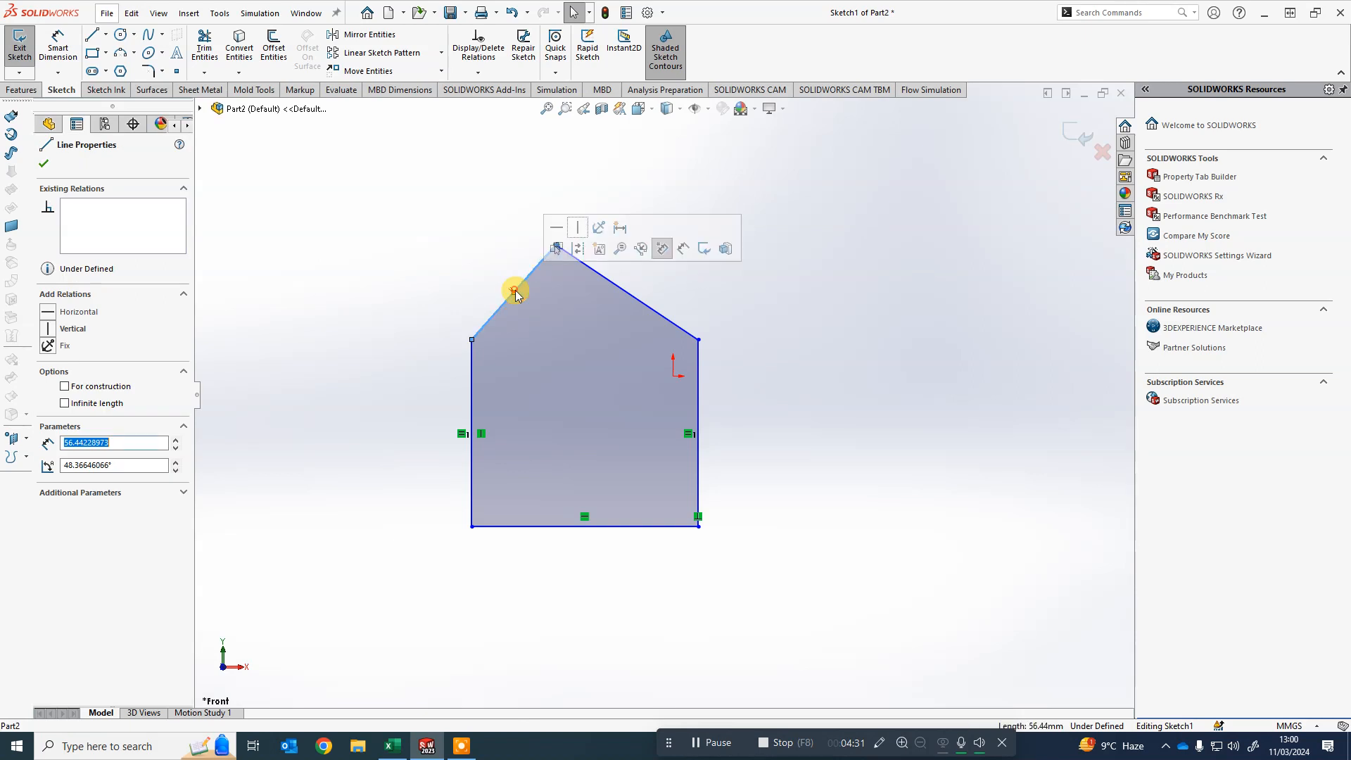
{"action": "left_click", "coordinate": [637, 304], "text": "ctrl"}
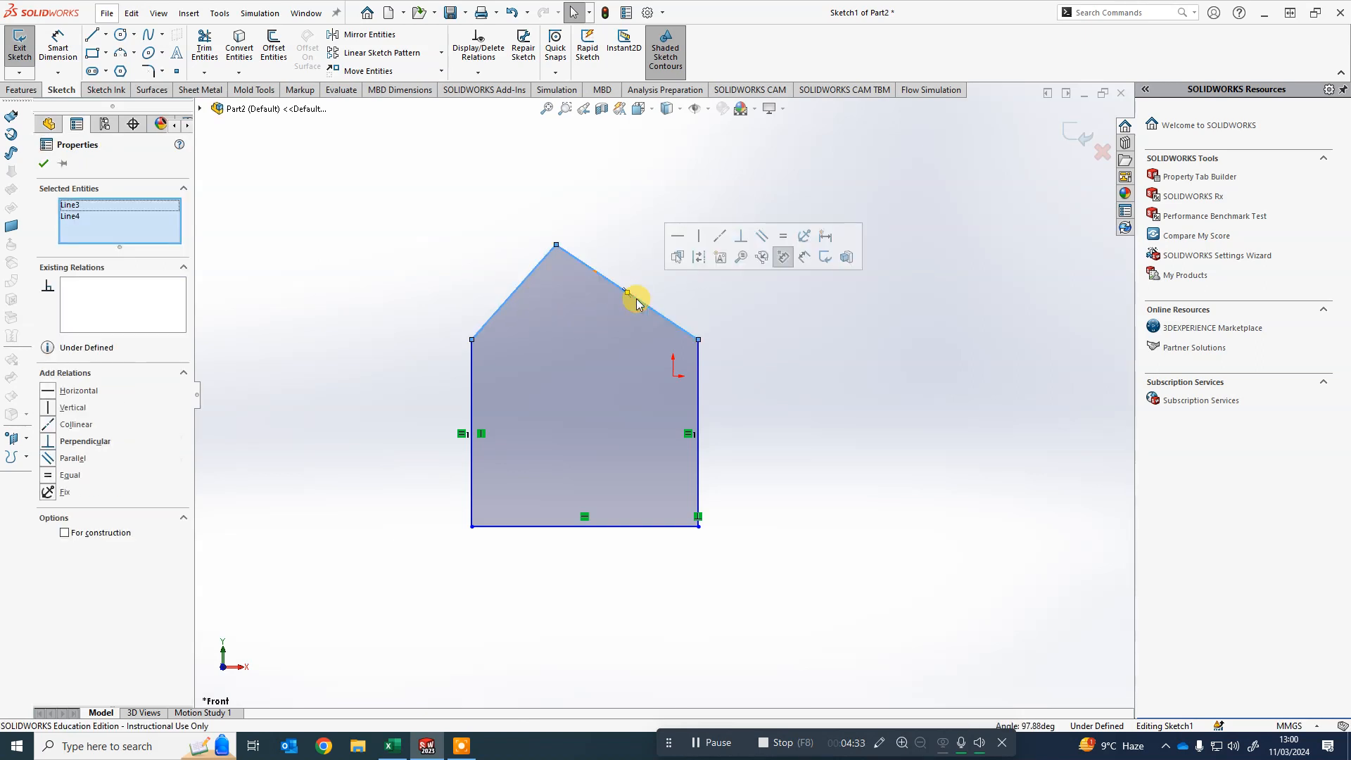
{"action": "left_click", "coordinate": [785, 239]}
{"action": "left_click", "coordinate": [783, 416]}
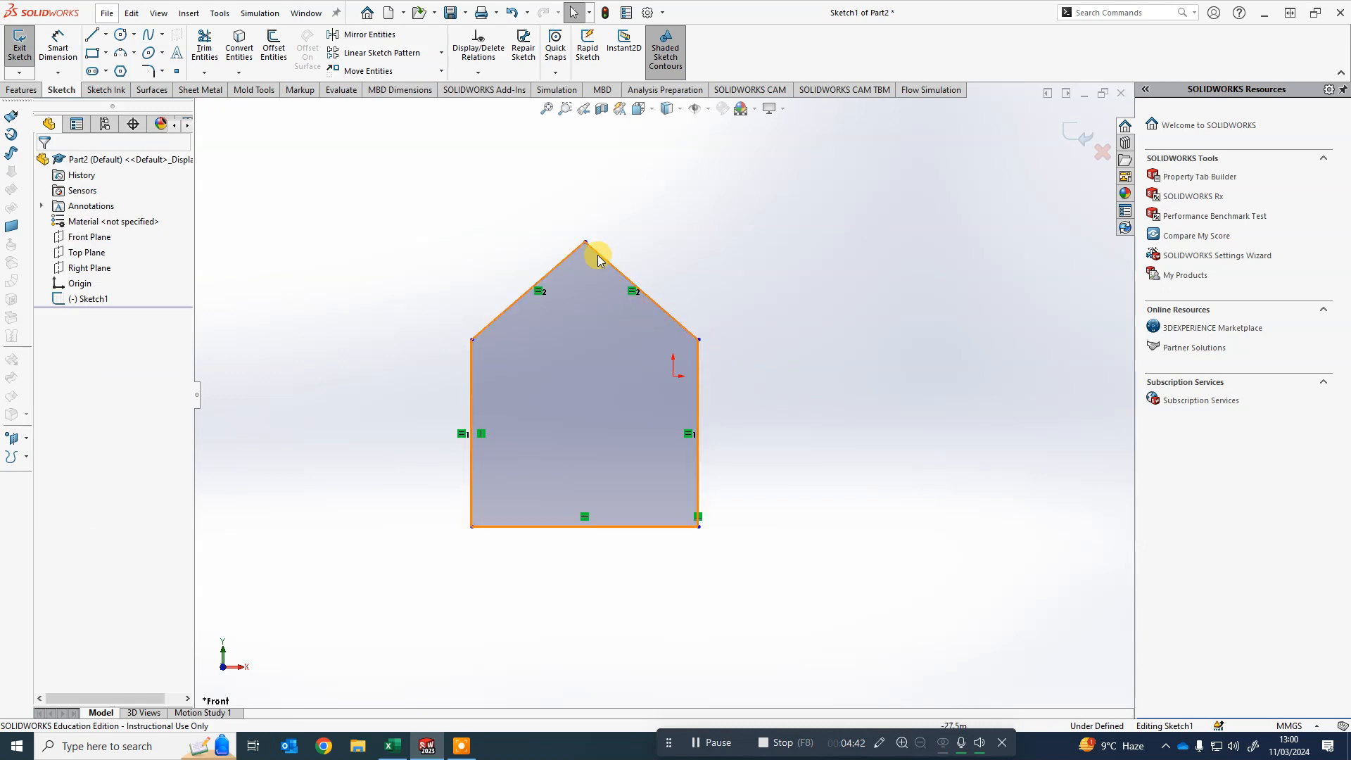
{"action": "mouse_move", "coordinate": [586, 244]}
{"action": "left_mouse_down"}
{"action": "mouse_move", "coordinate": [591, 314]}
{"action": "mouse_move", "coordinate": [642, 251]}
{"action": "mouse_move", "coordinate": [669, 181]}
{"action": "mouse_move", "coordinate": [518, 172]}
{"action": "mouse_move", "coordinate": [644, 215]}
{"action": "mouse_move", "coordinate": [682, 296]}
{"action": "mouse_move", "coordinate": [580, 181]}
{"action": "left_mouse_up"}
{"action": "left_click", "coordinate": [724, 214]}
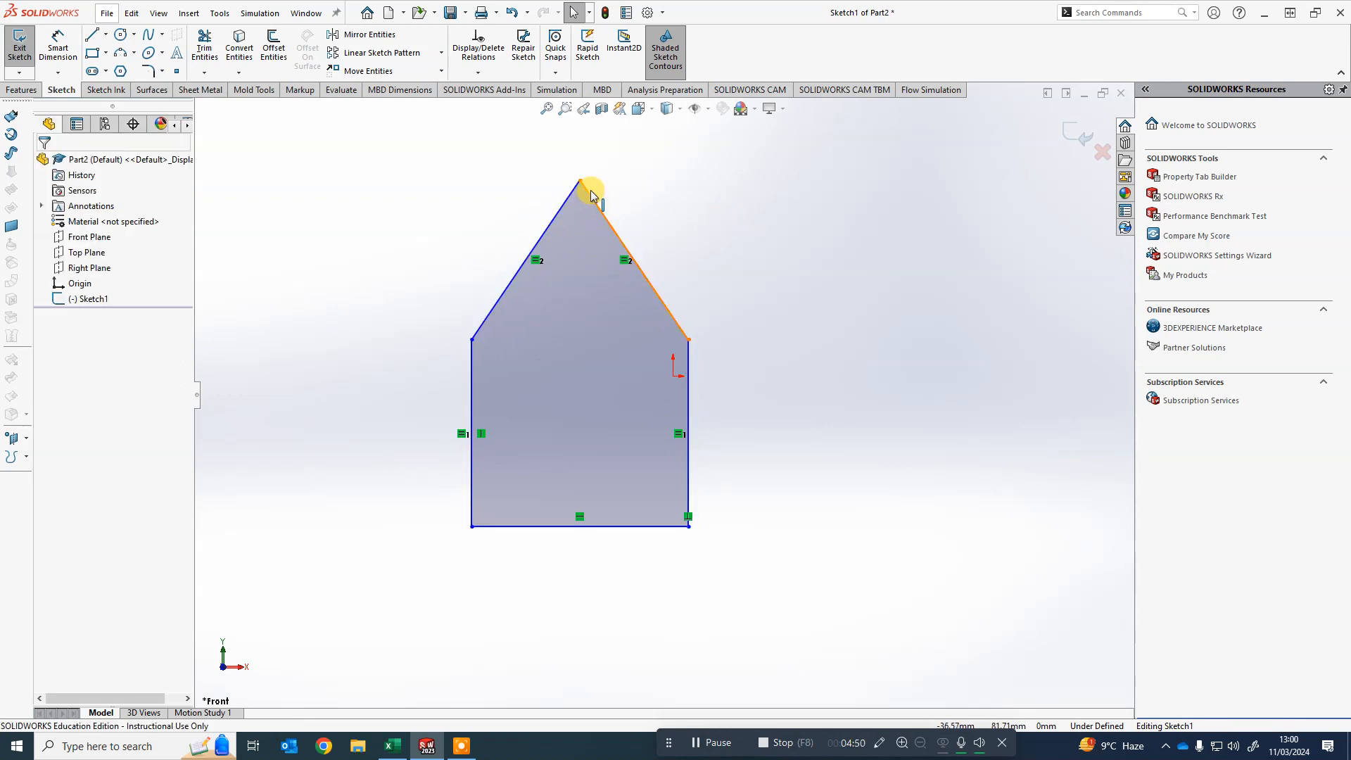
- Nudge the roof apex lower and delete the equal relation between the two sloped roof edges
{"action": "left_click_drag", "start_coordinate": [579, 205], "coordinate": [599, 223]}
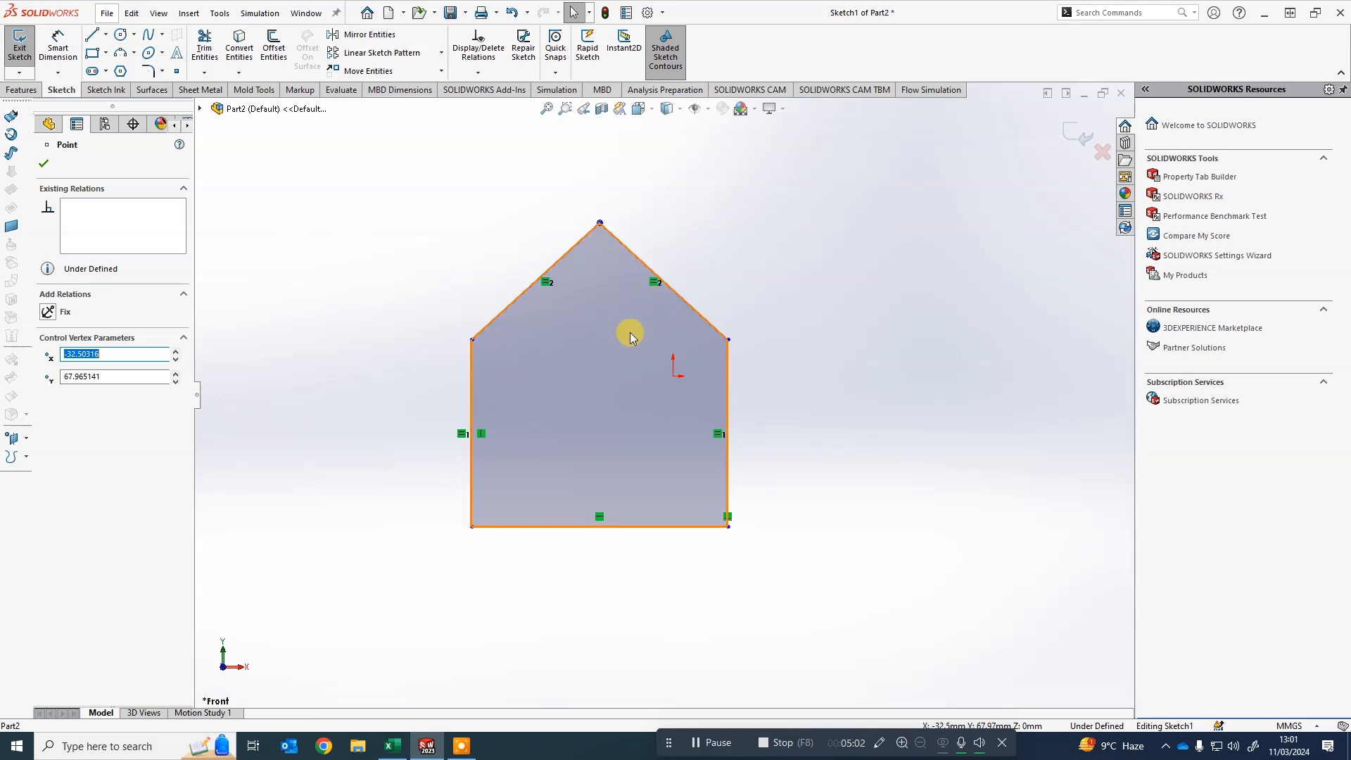
{"action": "left_click", "coordinate": [550, 288]}
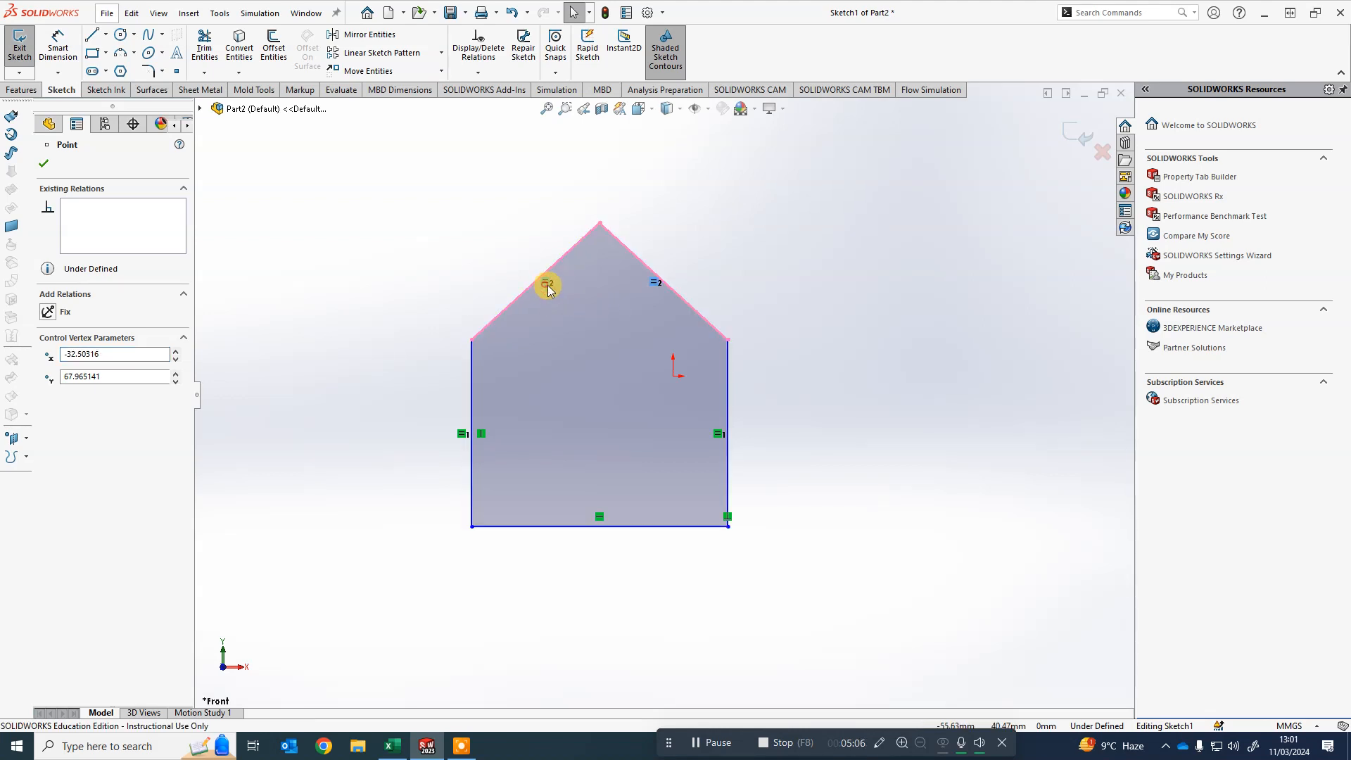
{"action": "right_click", "coordinate": [546, 285]}
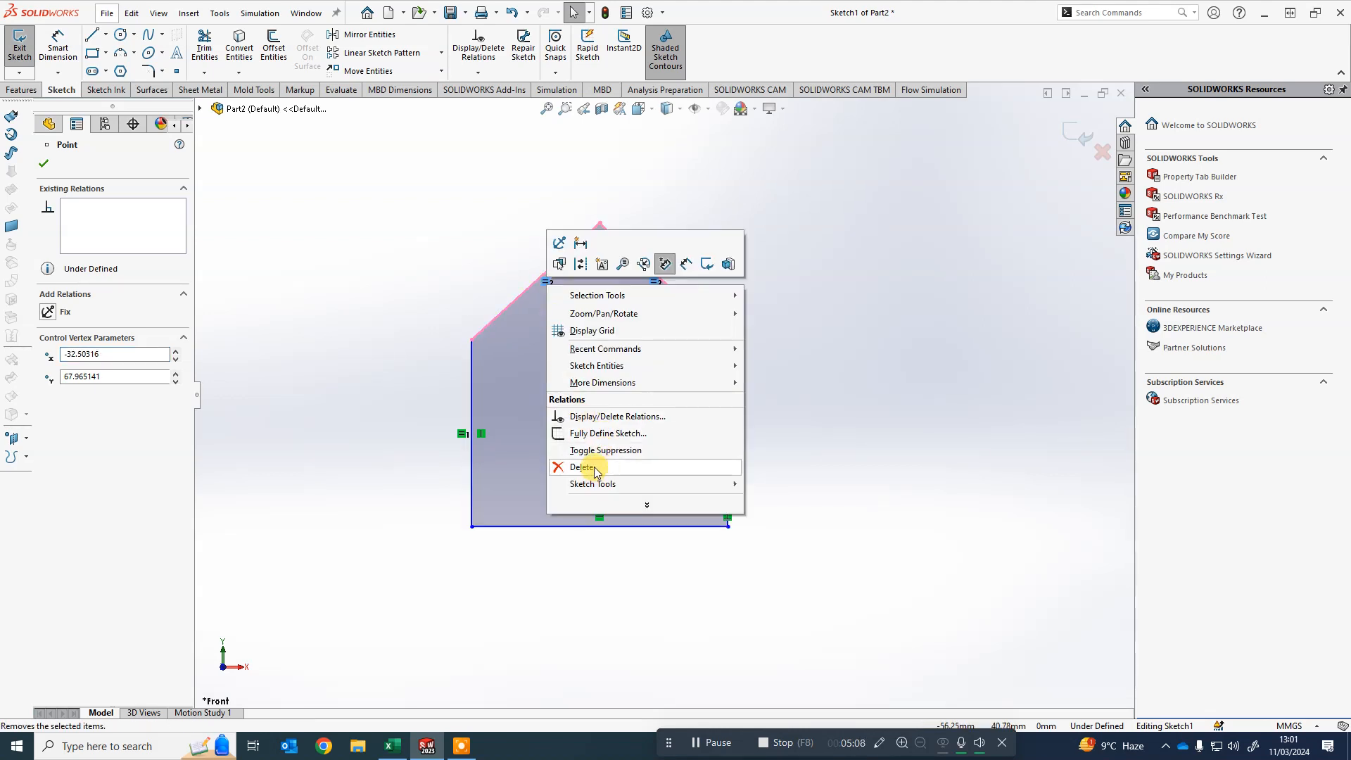
{"action": "left_click", "coordinate": [426, 248]}
{"action": "left_click", "coordinate": [546, 284]}
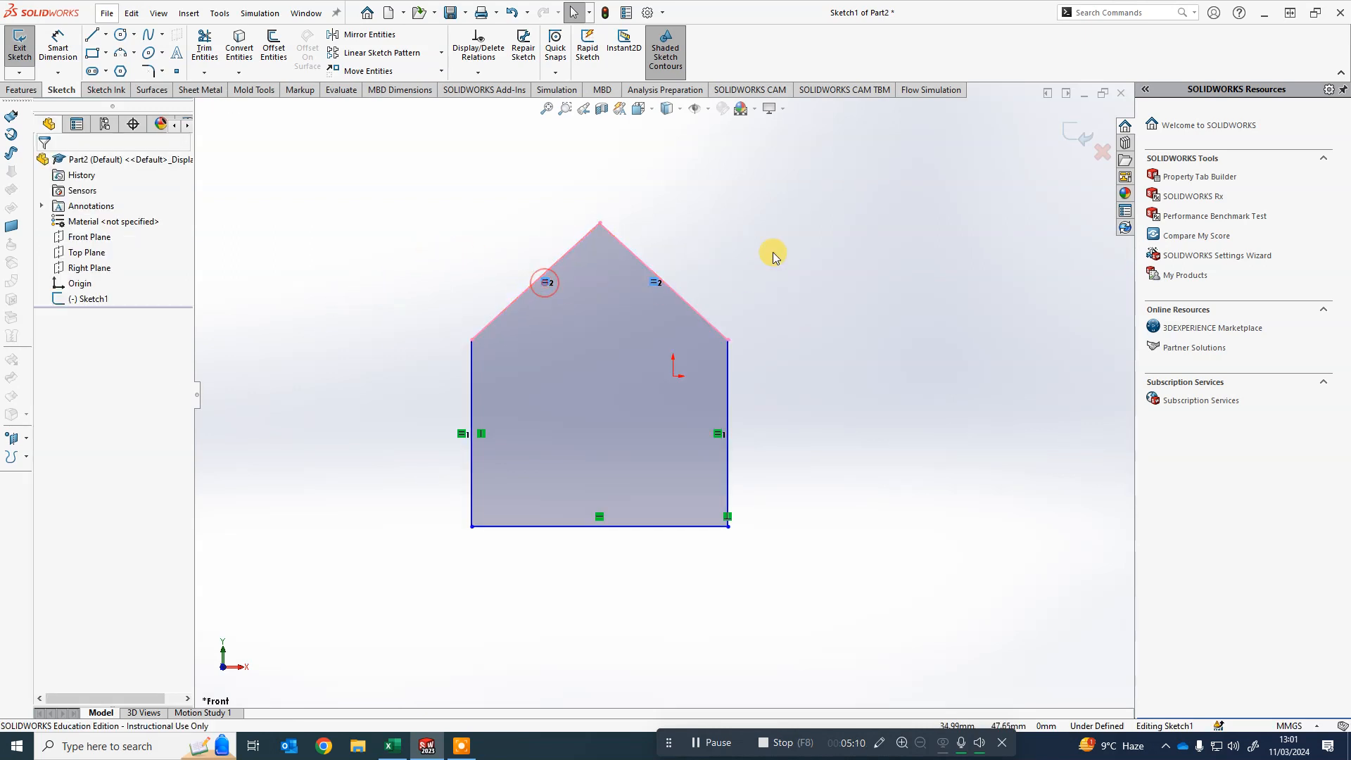
{"action": "left_click", "coordinate": [827, 212]}
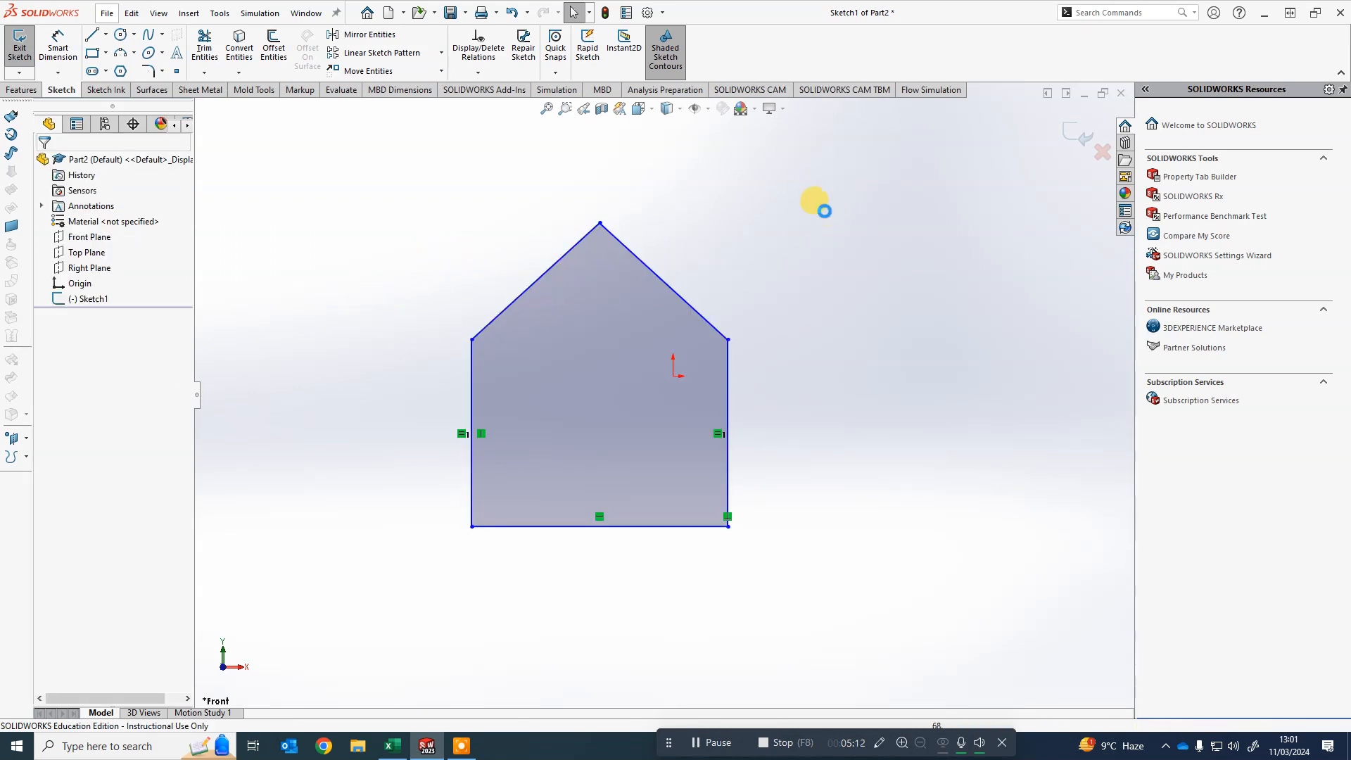
- Lower the roof apex and delete the equal relation between the left and right vertical edges
{"action": "mouse_move", "coordinate": [599, 223]}
{"action": "left_mouse_down"}
{"action": "mouse_move", "coordinate": [667, 260]}
{"action": "mouse_move", "coordinate": [559, 266]}
{"action": "mouse_move", "coordinate": [570, 290]}
{"action": "mouse_move", "coordinate": [693, 264]}
{"action": "mouse_move", "coordinate": [486, 242]}
{"action": "mouse_move", "coordinate": [722, 244]}
{"action": "mouse_move", "coordinate": [581, 257]}
{"action": "mouse_move", "coordinate": [598, 251]}
{"action": "left_mouse_up"}
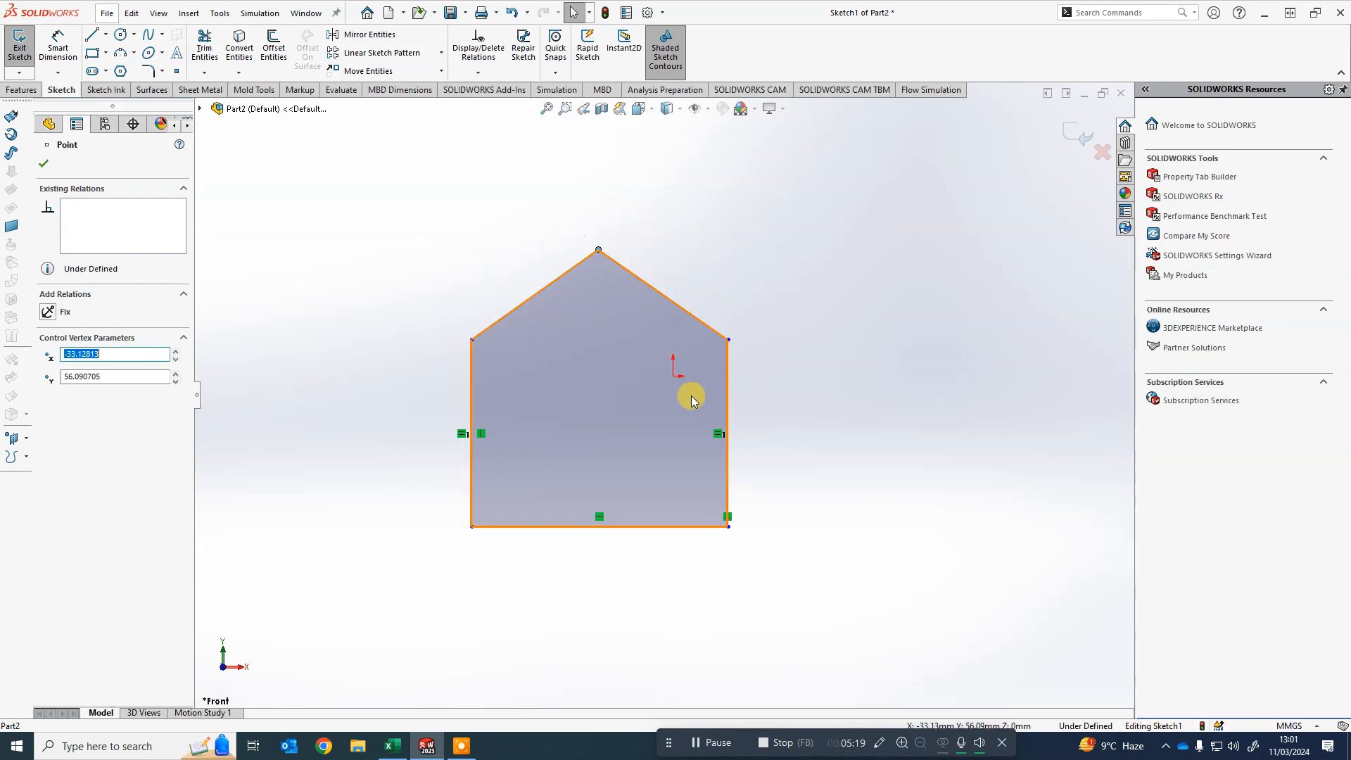
{"action": "left_click", "coordinate": [718, 436]}
{"action": "key", "text": "Delete"}
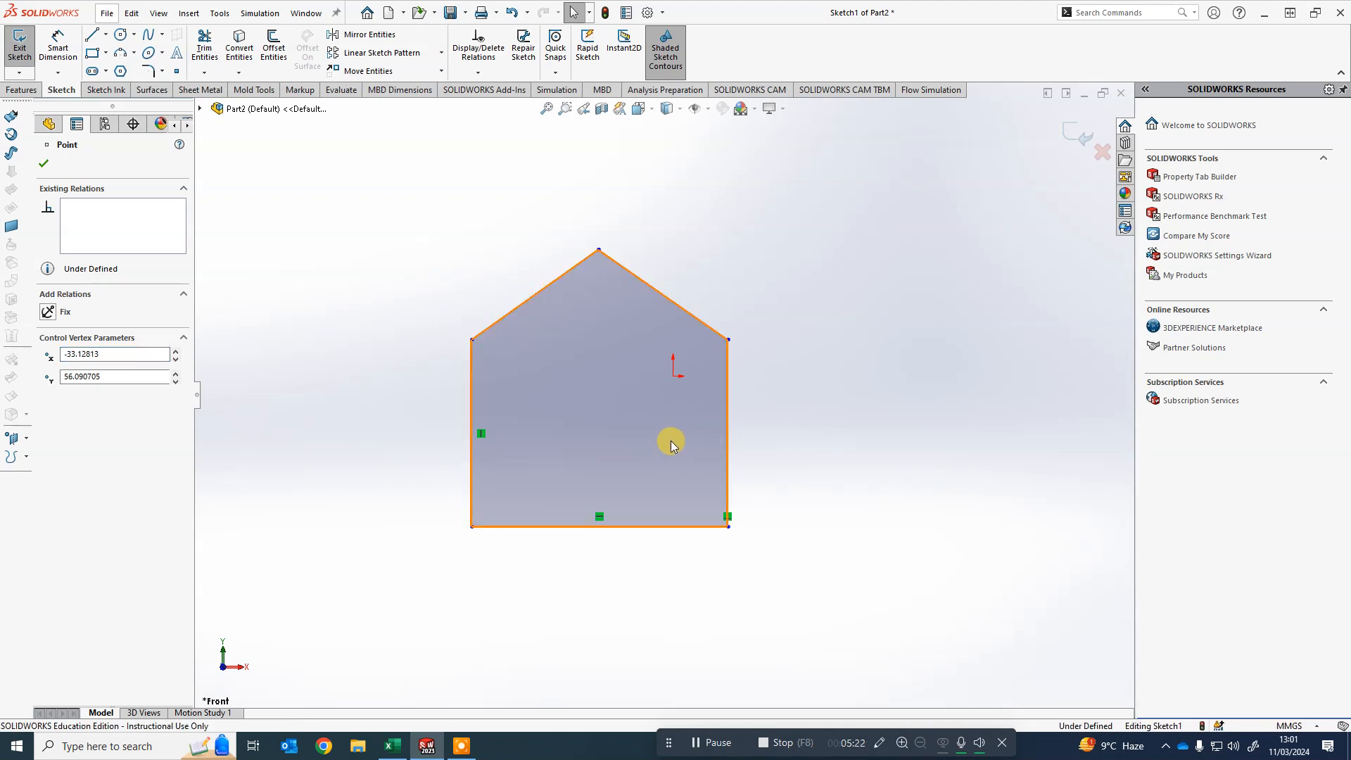
- Nudge the upper-left corner outward and make the left and right vertical edges equal again
{"action": "mouse_move", "coordinate": [471, 340]}
{"action": "left_mouse_down"}
{"action": "mouse_move", "coordinate": [473, 401]}
{"action": "mouse_move", "coordinate": [473, 310]}
{"action": "mouse_move", "coordinate": [465, 394]}
{"action": "mouse_move", "coordinate": [467, 324]}
{"action": "mouse_move", "coordinate": [471, 390]}
{"action": "mouse_move", "coordinate": [467, 341]}
{"action": "left_mouse_up"}
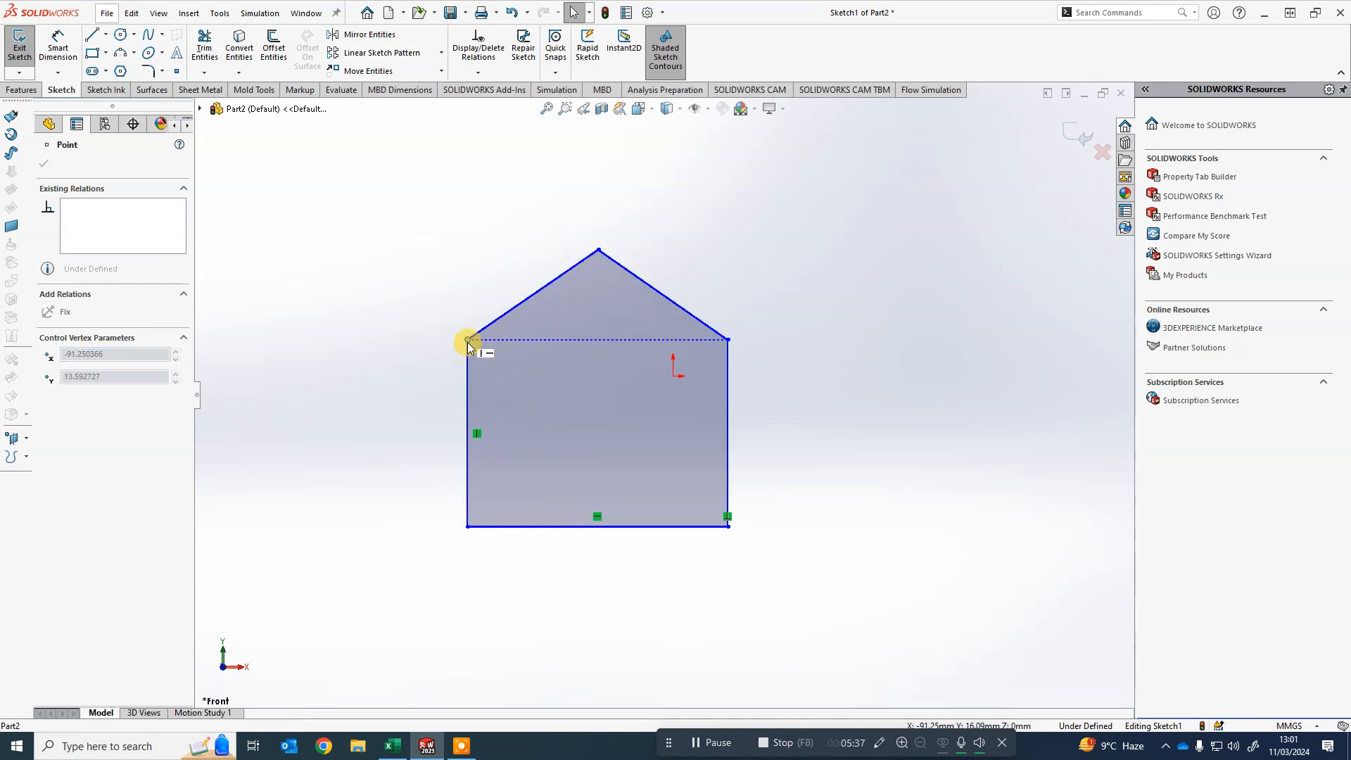
{"action": "left_click", "coordinate": [829, 386]}
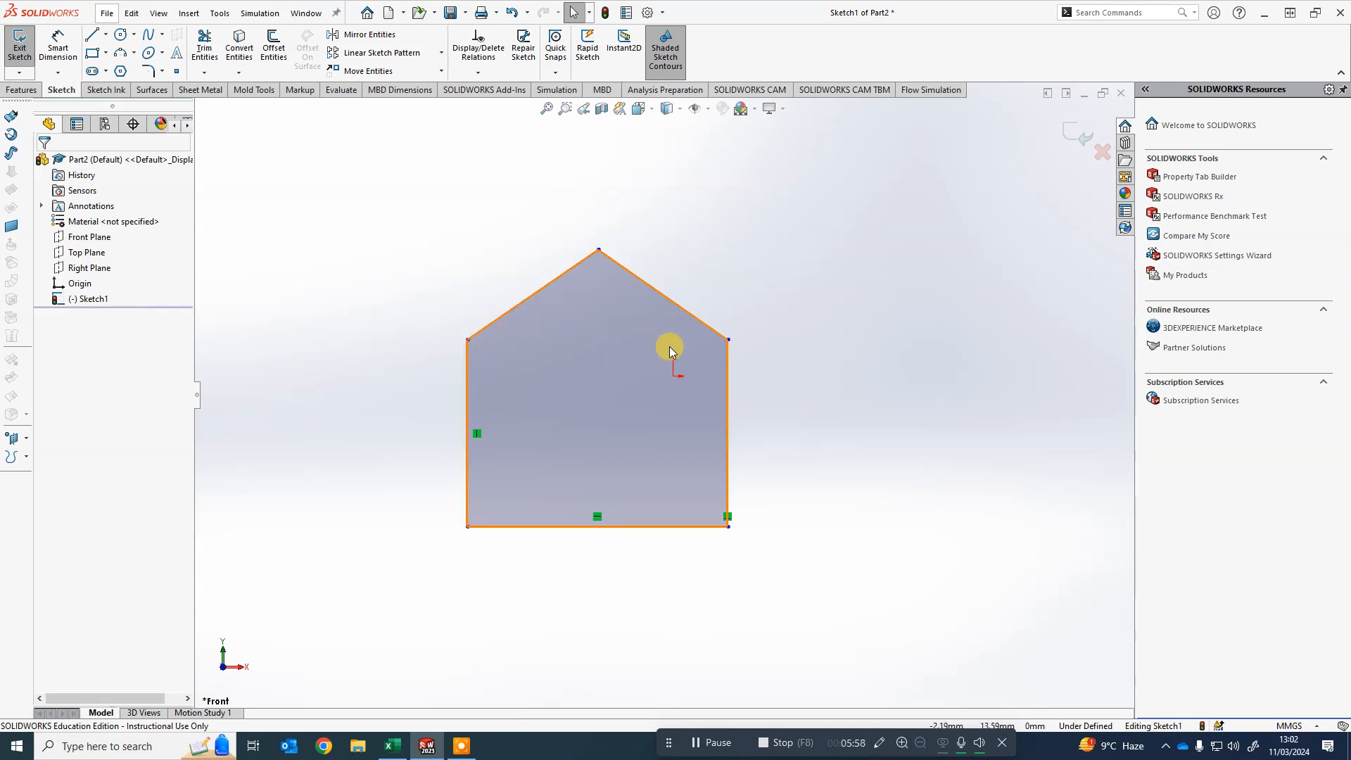
{"action": "left_click", "coordinate": [838, 334]}
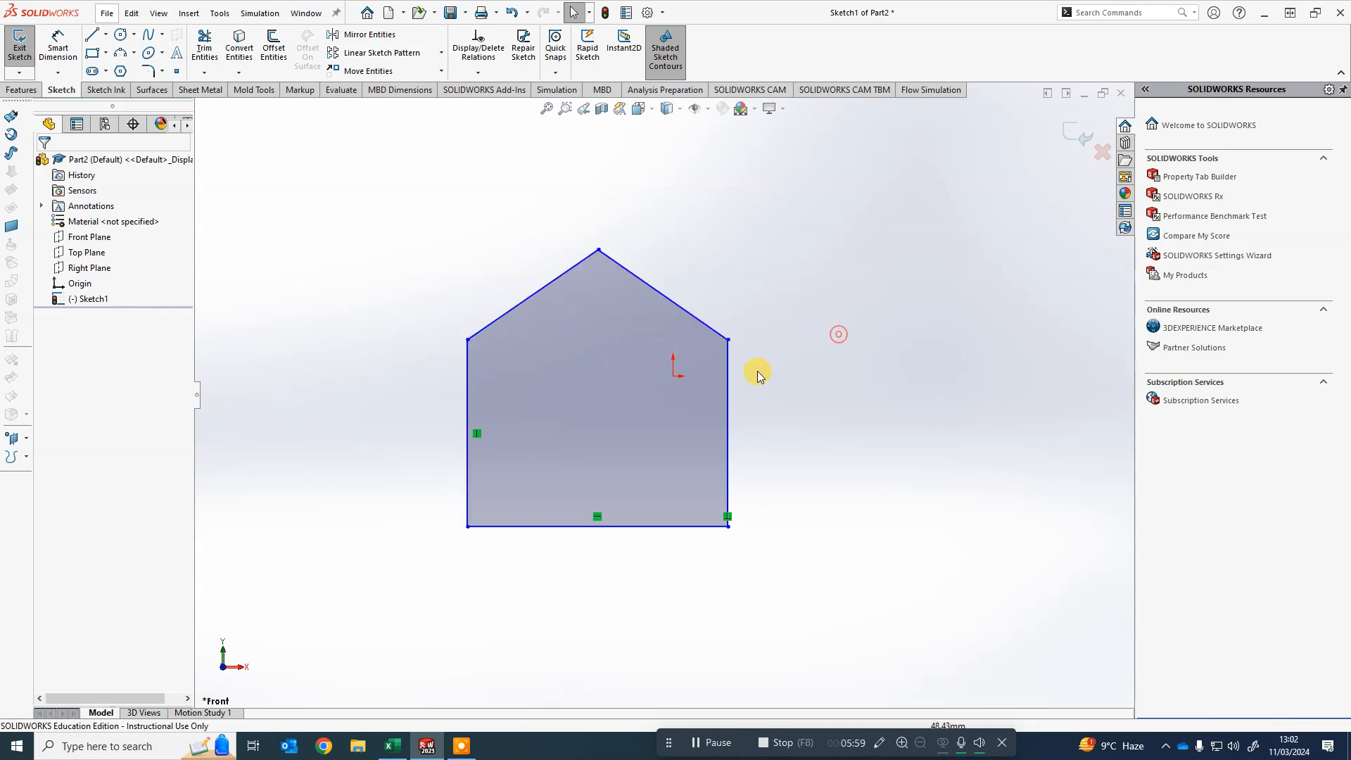
{"action": "left_click", "coordinate": [727, 403]}
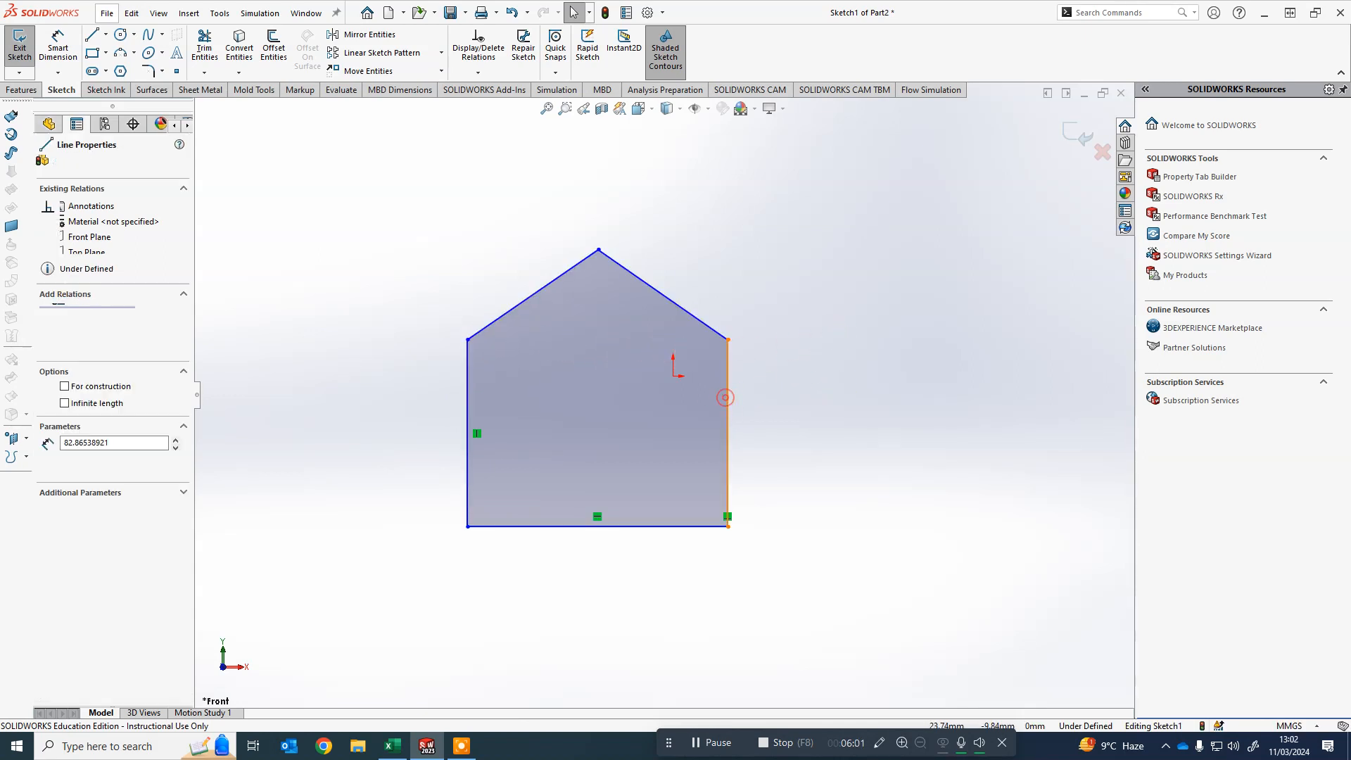
{"action": "left_click", "coordinate": [466, 359], "text": "ctrl"}
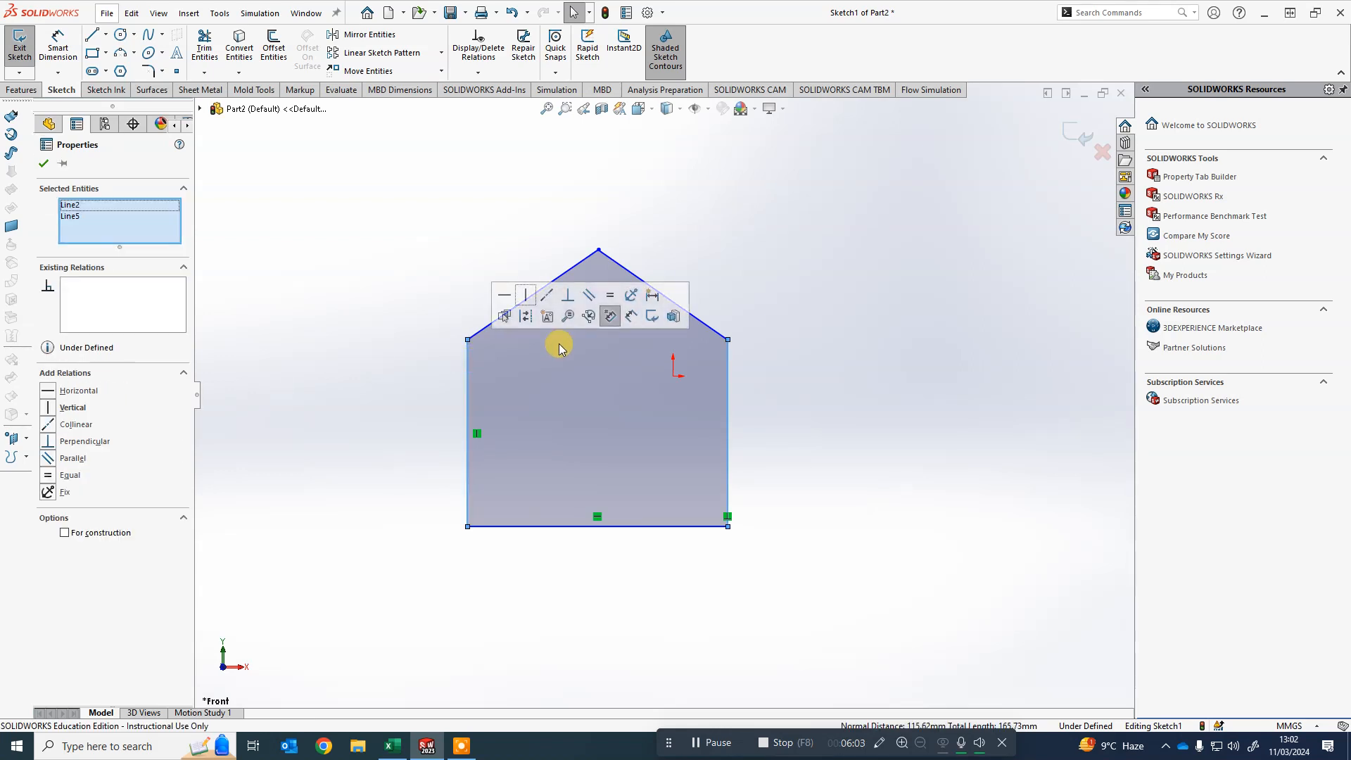
{"action": "left_click", "coordinate": [611, 298]}
{"action": "left_click", "coordinate": [888, 433]}
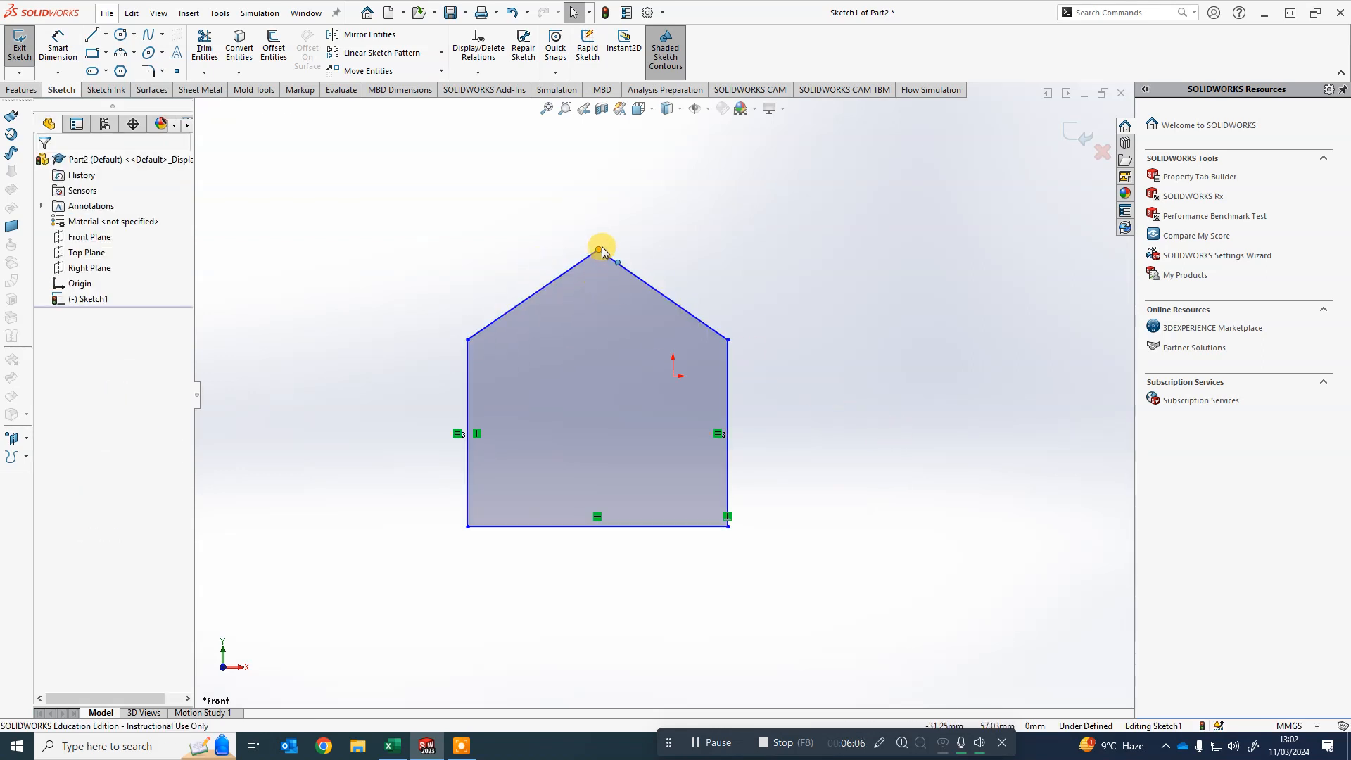
- Drag the roof apex to the left, off the middle of the outline
{"action": "left_click_drag", "start_coordinate": [579, 249], "coordinate": [523, 244]}
{"action": "left_click", "coordinate": [756, 247]}
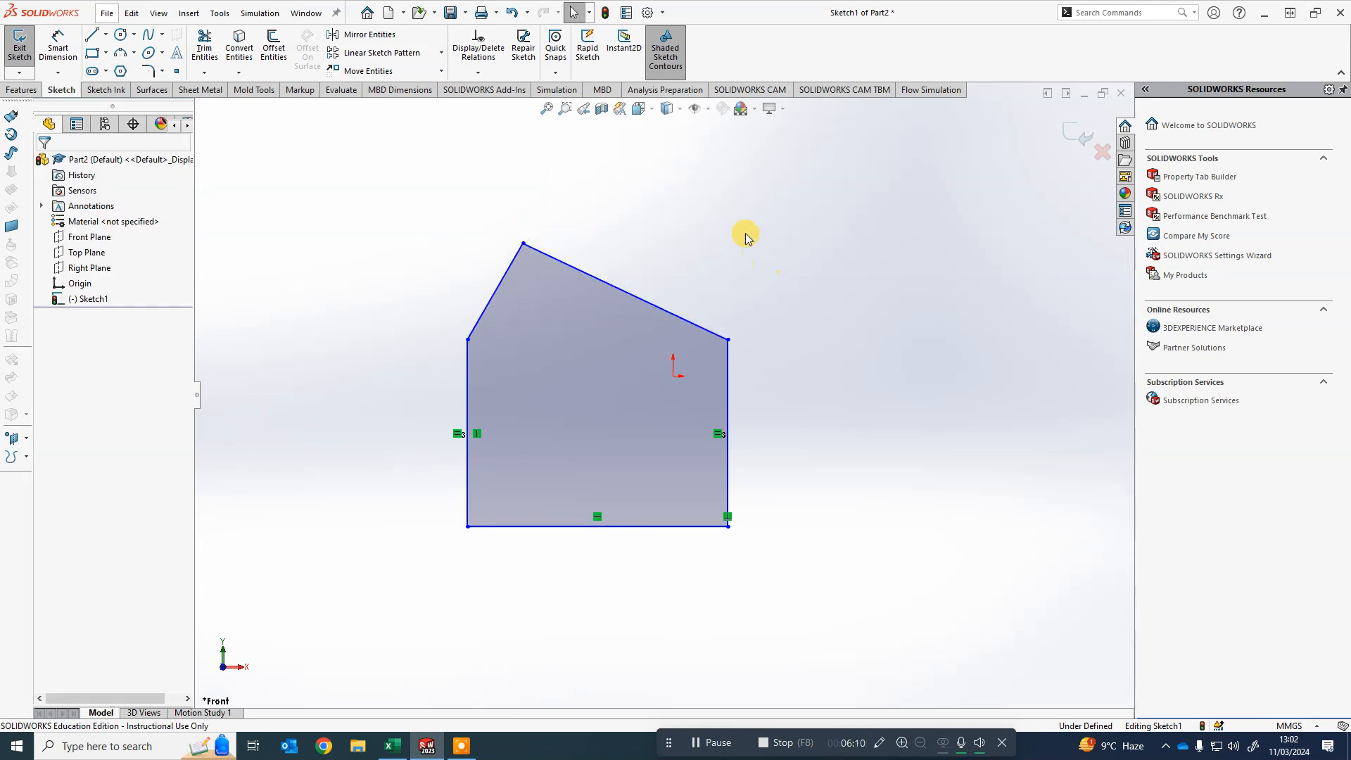
- Draw a vertical construction centerline up from the bottom edge's midpoint, then undo it
{"action": "left_click", "coordinate": [105, 36]}
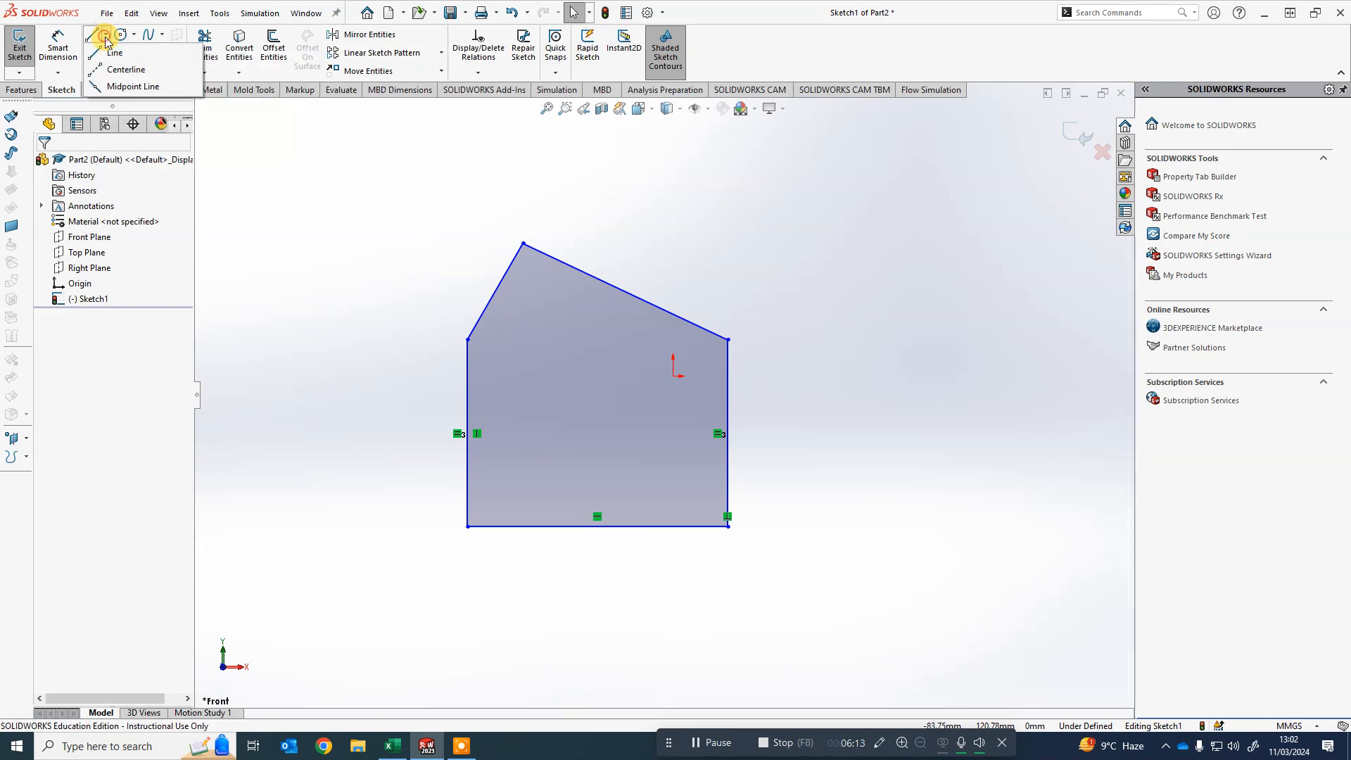
{"action": "left_click", "coordinate": [123, 71]}
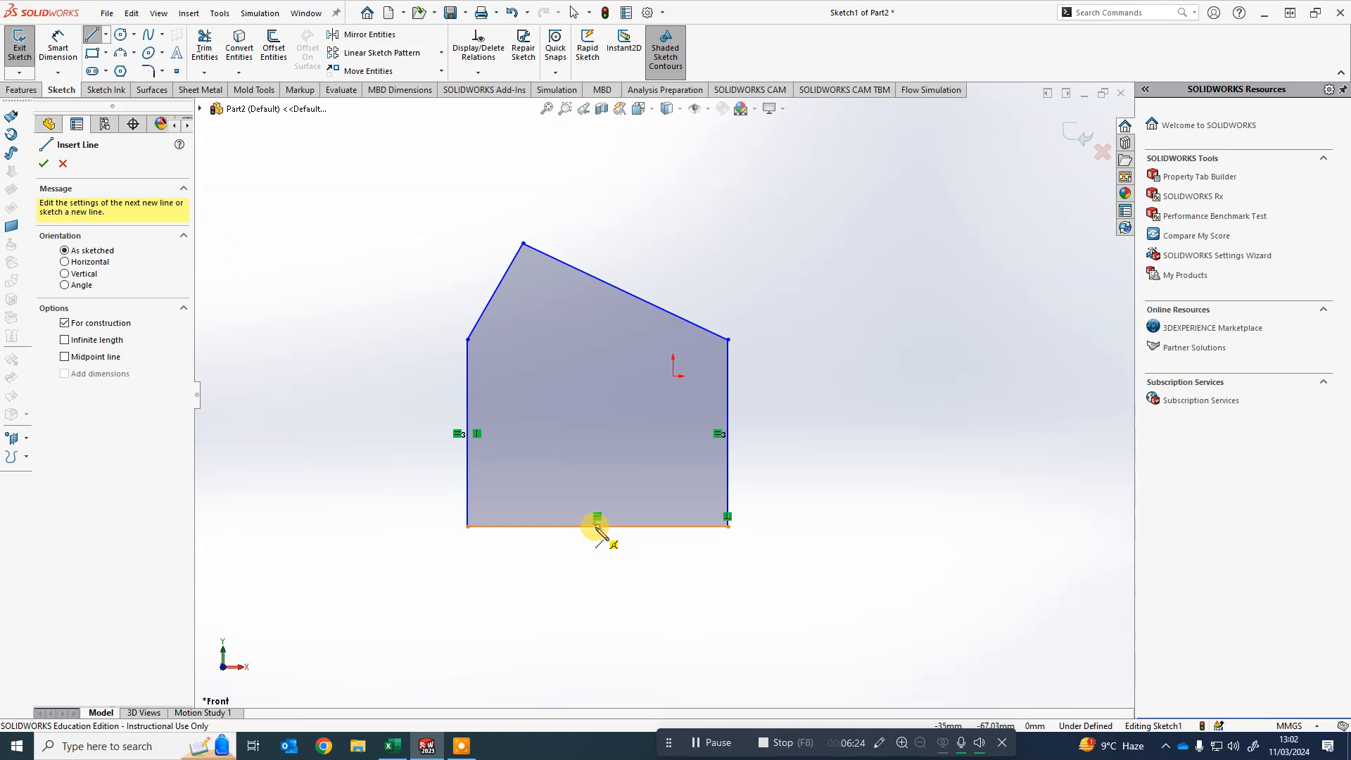
{"action": "left_click", "coordinate": [598, 527]}
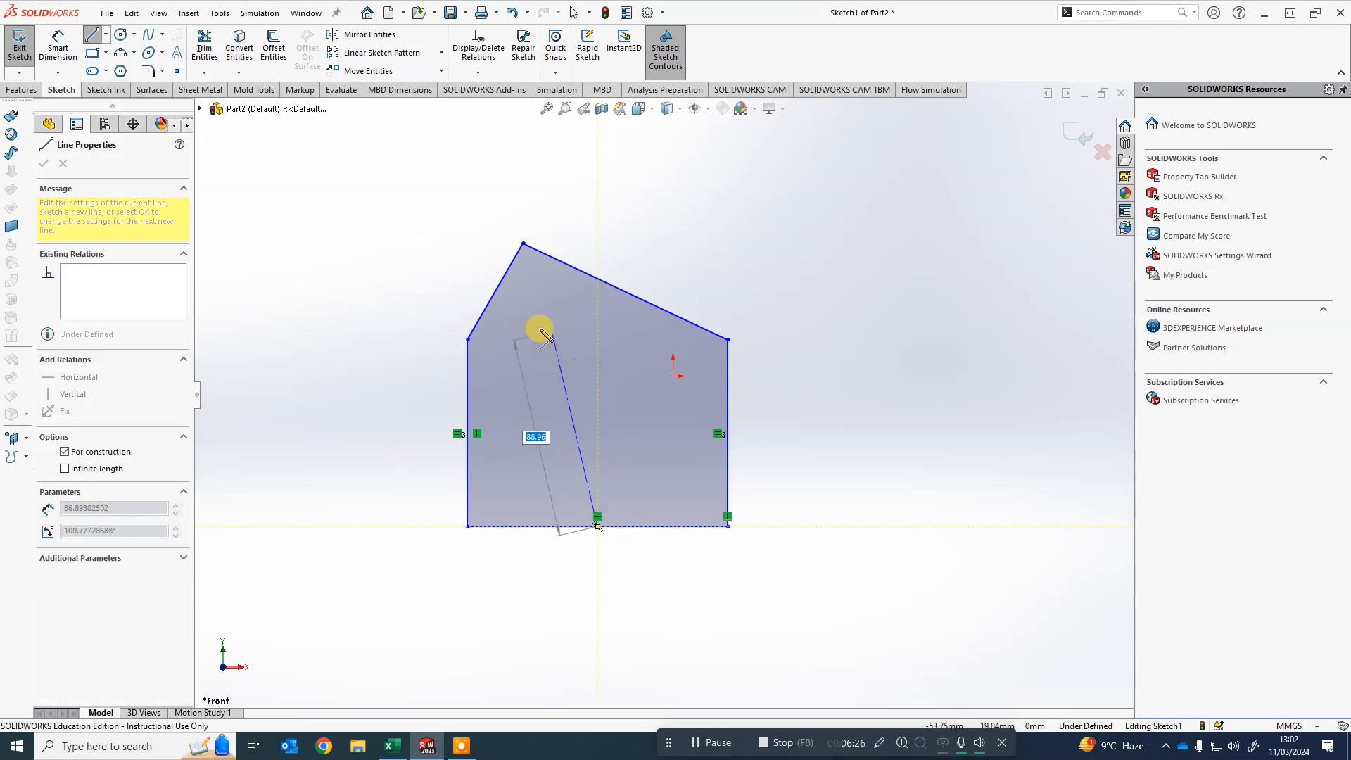
{"action": "left_click", "coordinate": [597, 209]}
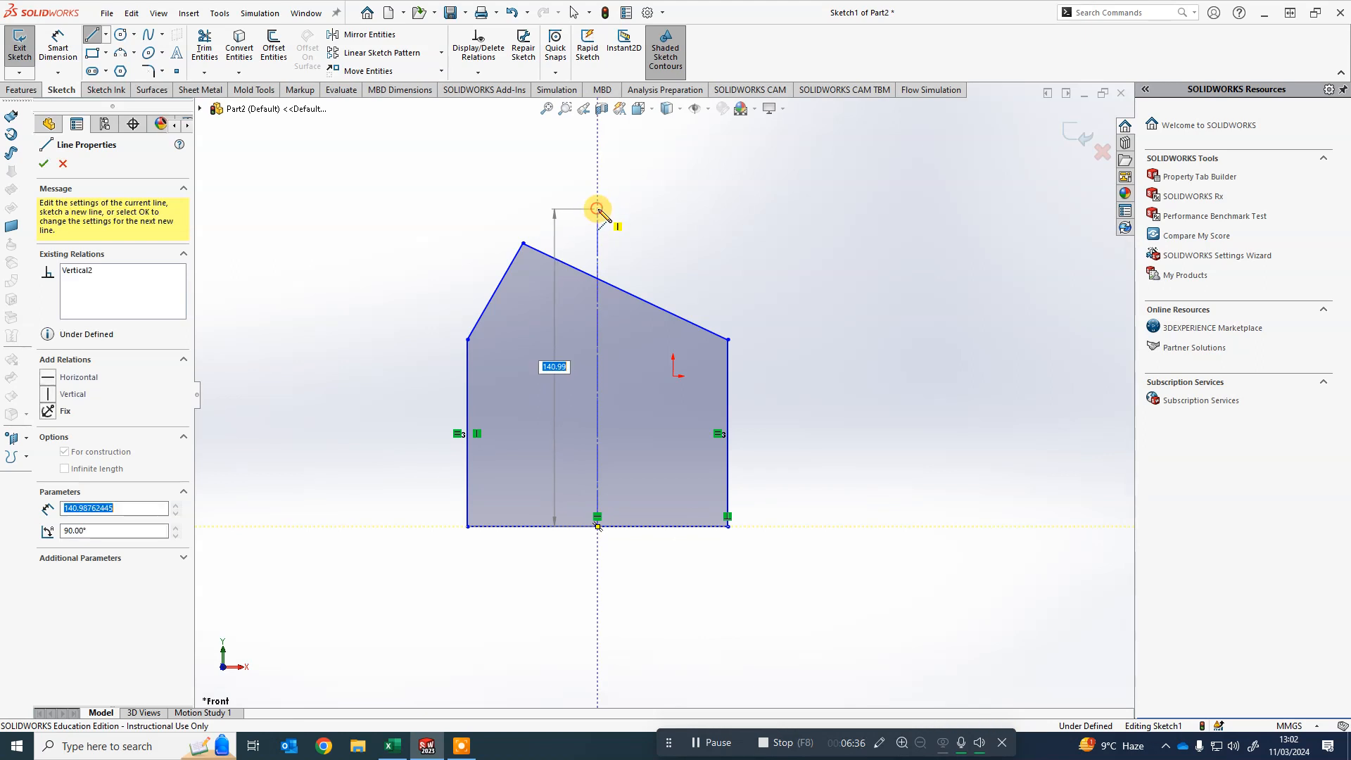
{"action": "key", "text": "Escape"}
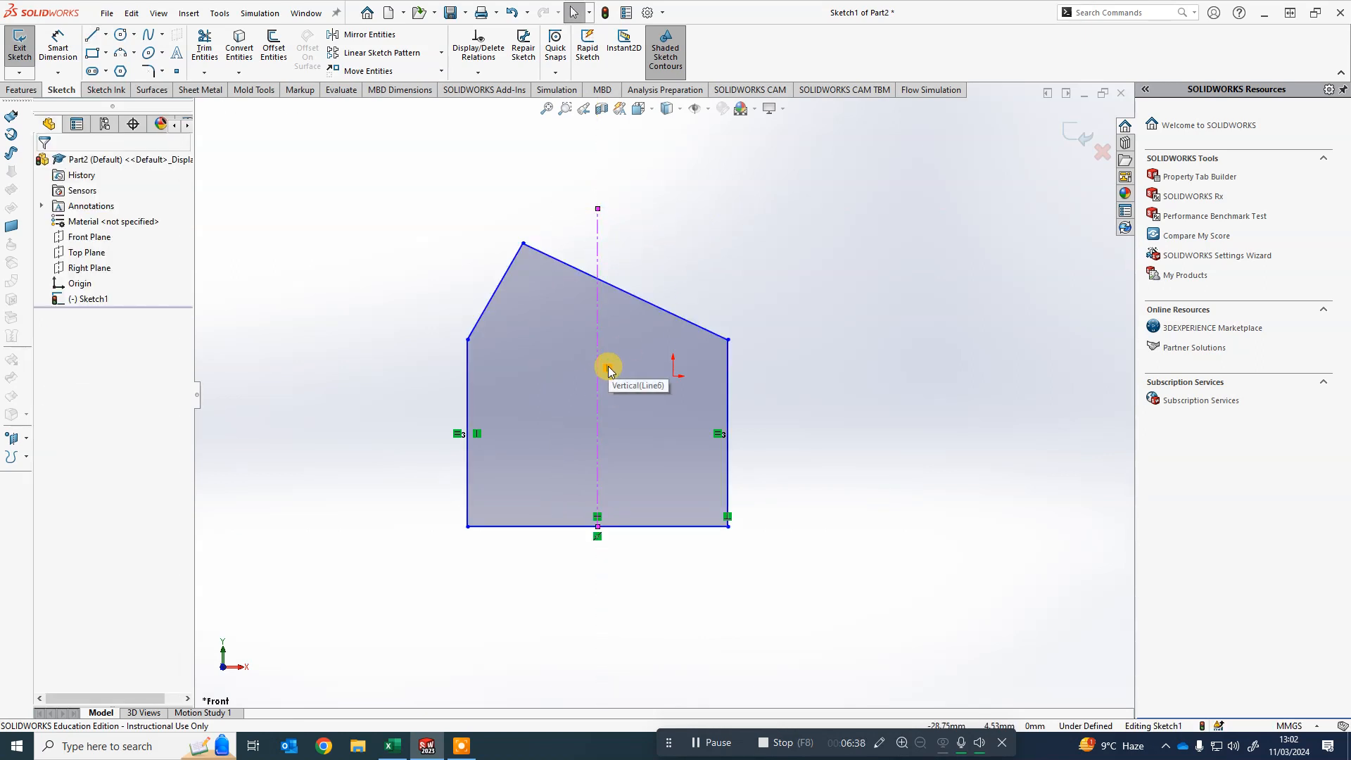
{"action": "key", "text": "ctrl+z"}
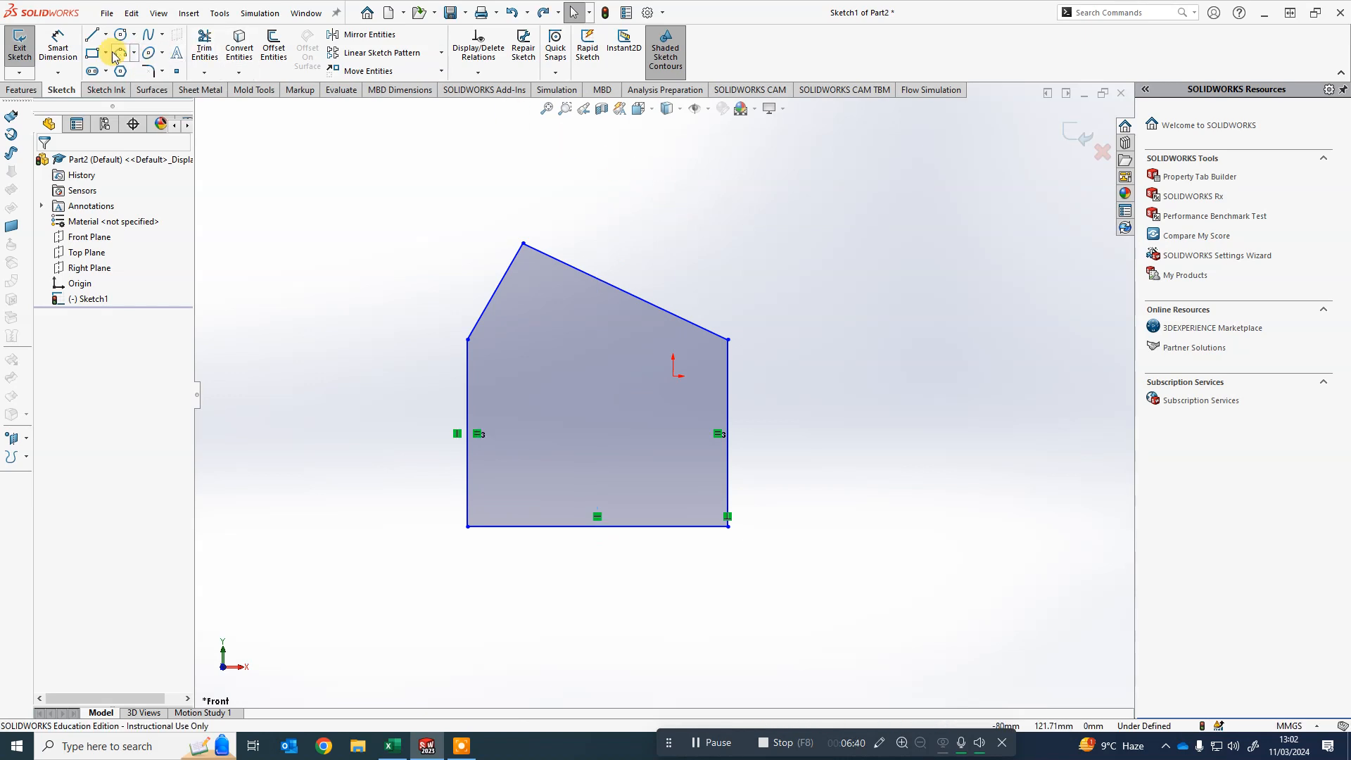
- Draw a construction centerline from the bottom edge's midpoint up past the roof apex
{"action": "left_click", "coordinate": [105, 35]}
{"action": "left_click", "coordinate": [120, 68]}
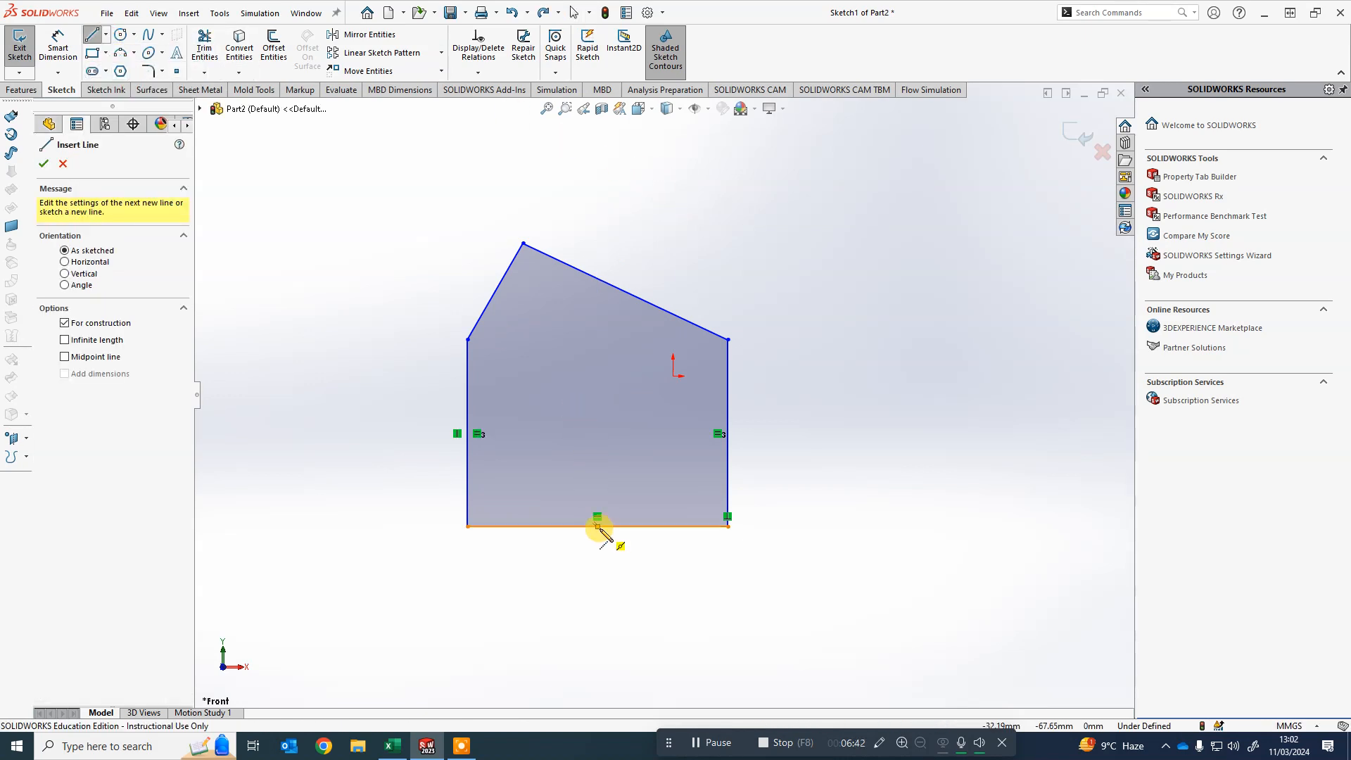
{"action": "left_click", "coordinate": [597, 526]}
{"action": "left_click", "coordinate": [612, 174]}
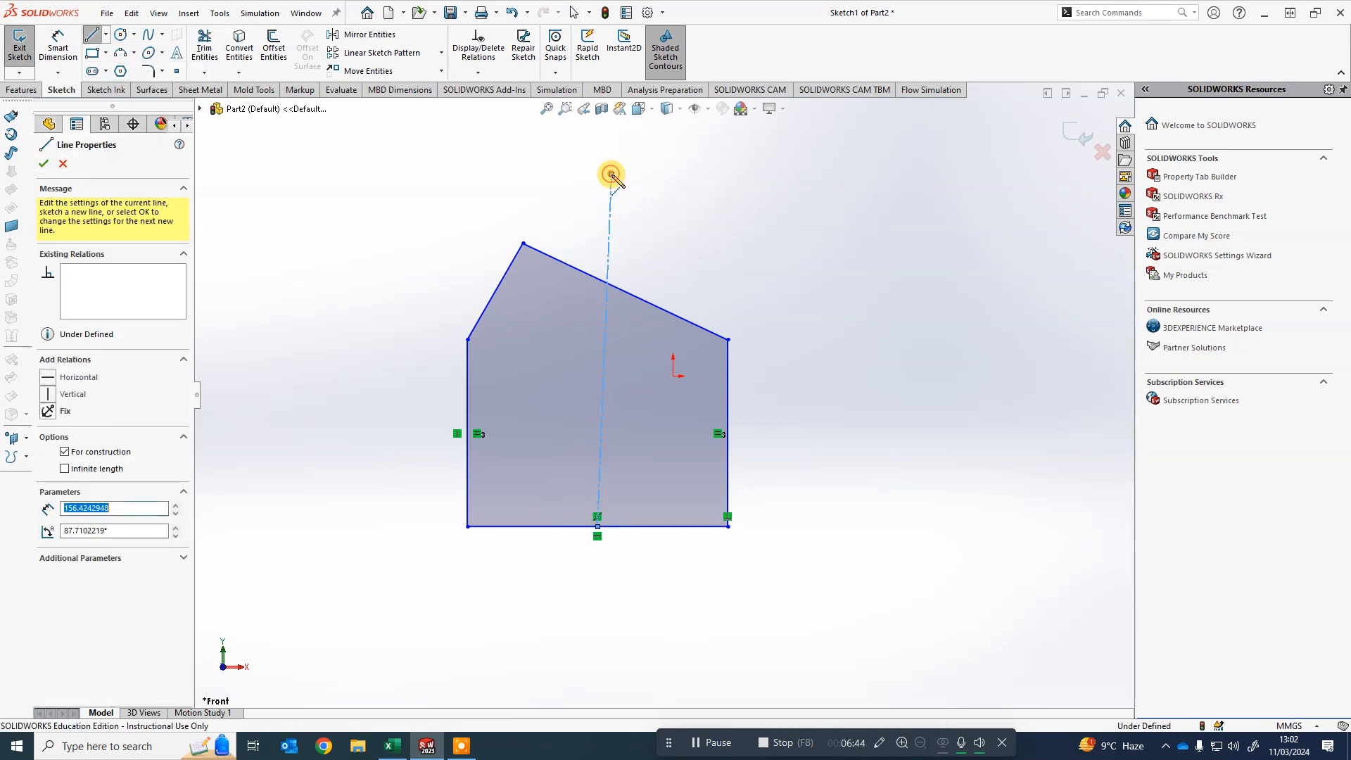
{"action": "key", "text": "Escape"}
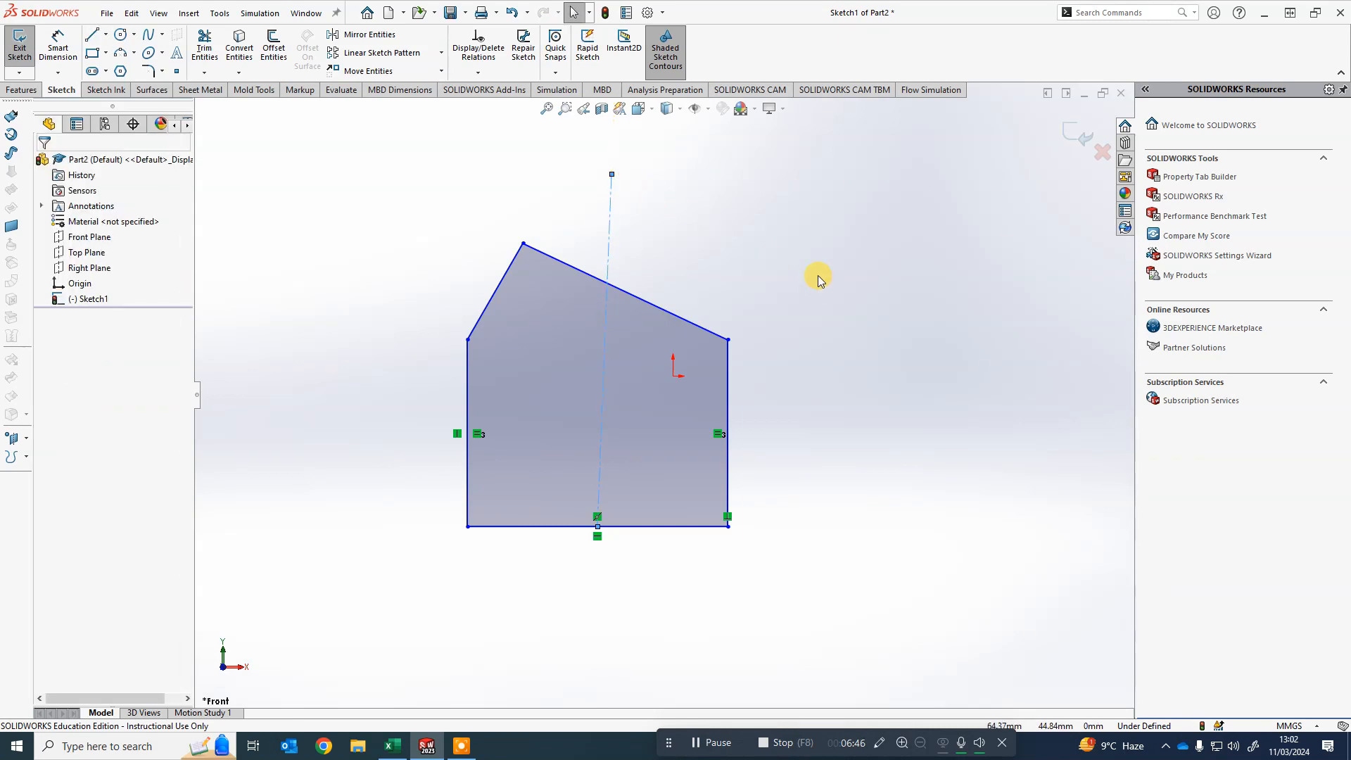
- Add a vertical relation to the construction centerline
{"action": "left_click", "coordinate": [610, 239]}
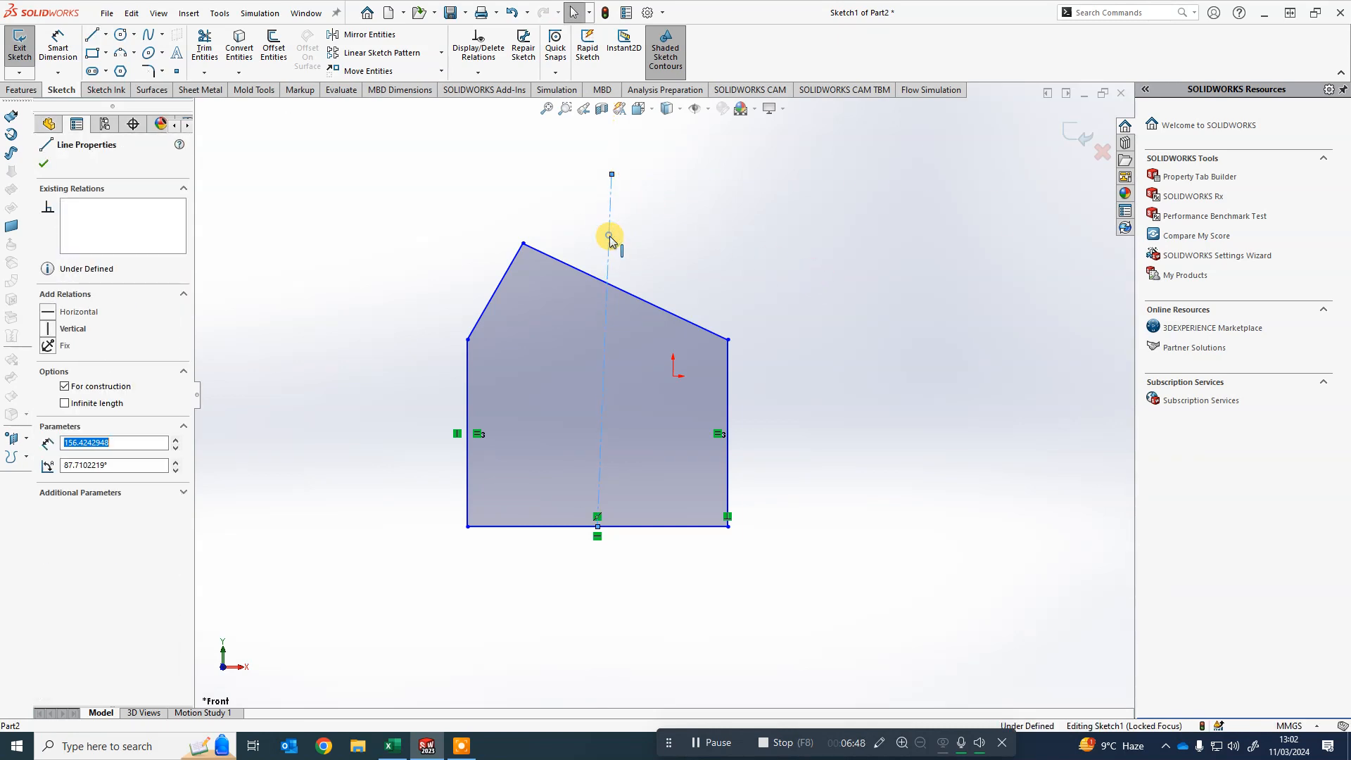
{"action": "right_click", "coordinate": [612, 235]}
{"action": "left_click", "coordinate": [644, 197]}
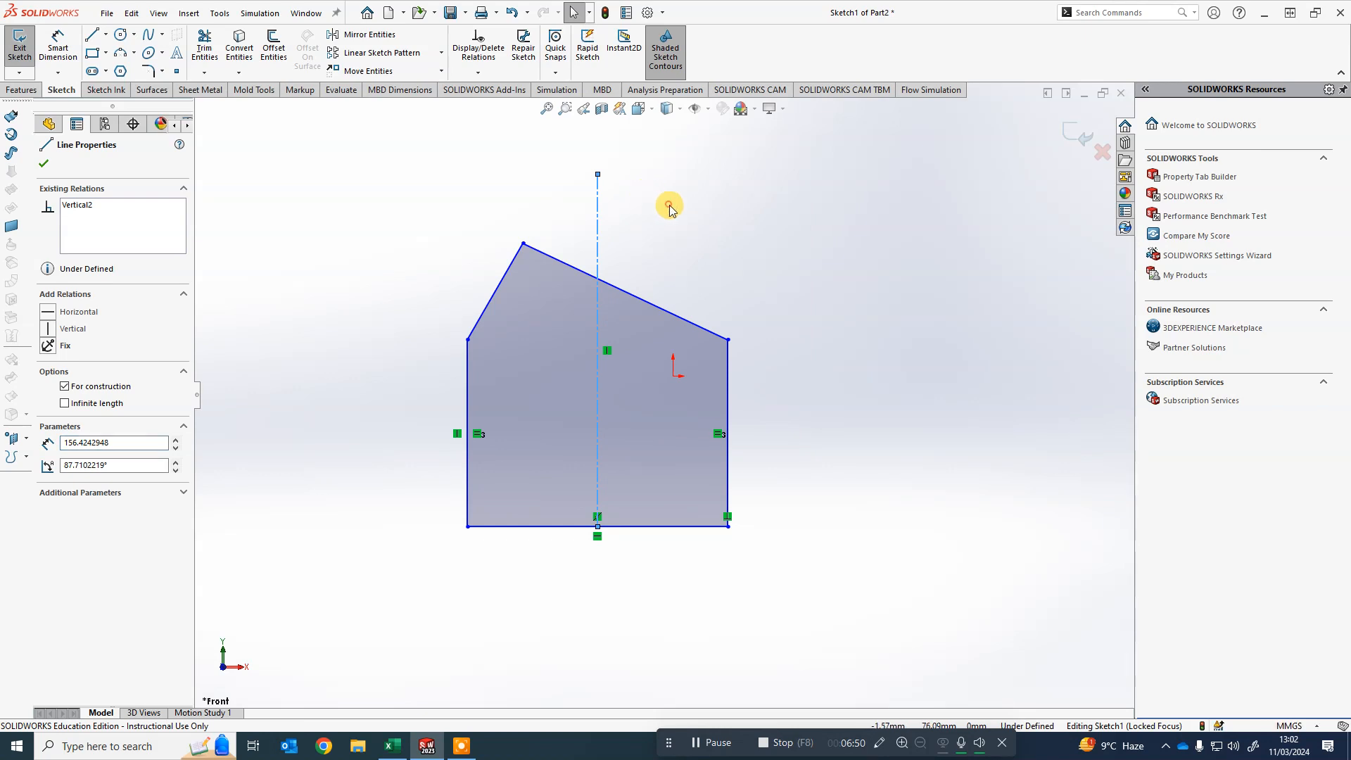
{"action": "left_click", "coordinate": [669, 203]}
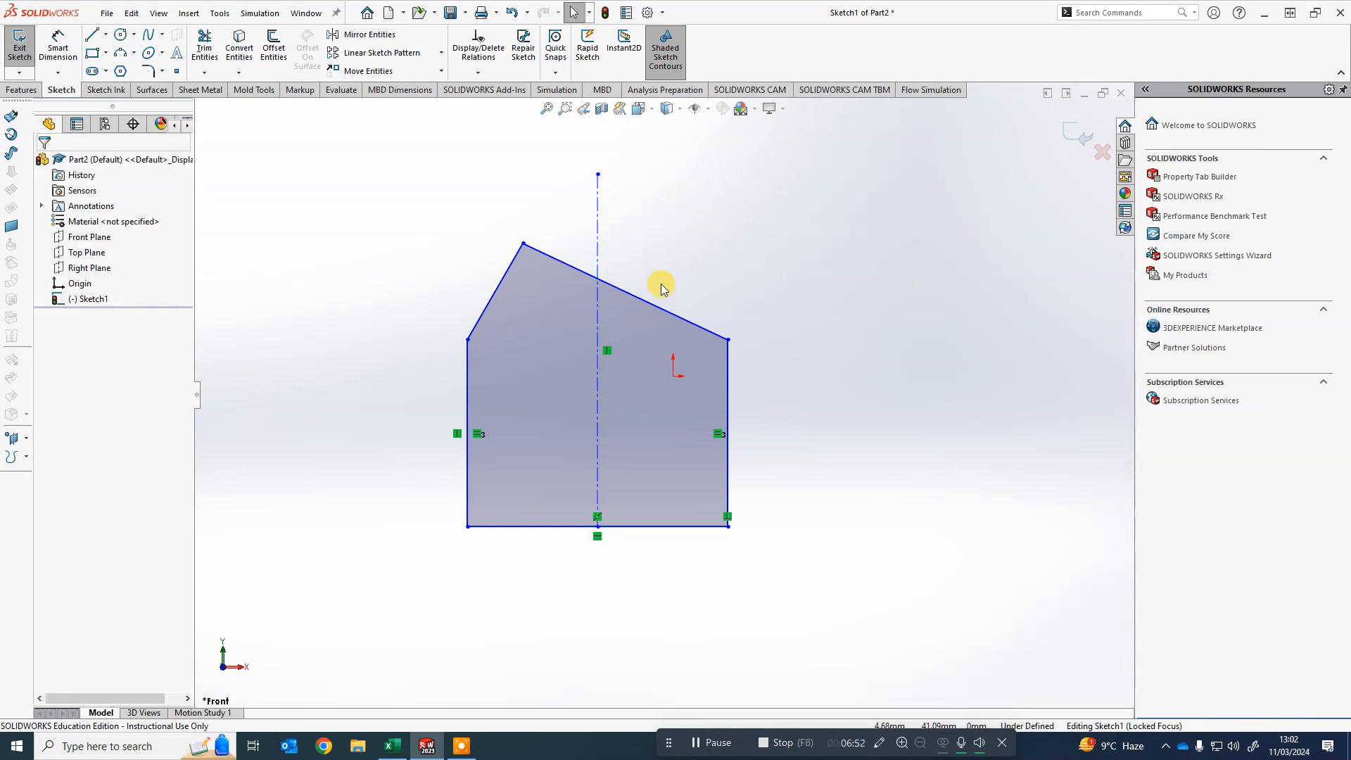
- Drag the roof apex onto the centerline to make them coincident, then pull the apex slightly higher
{"action": "left_click", "coordinate": [523, 245]}
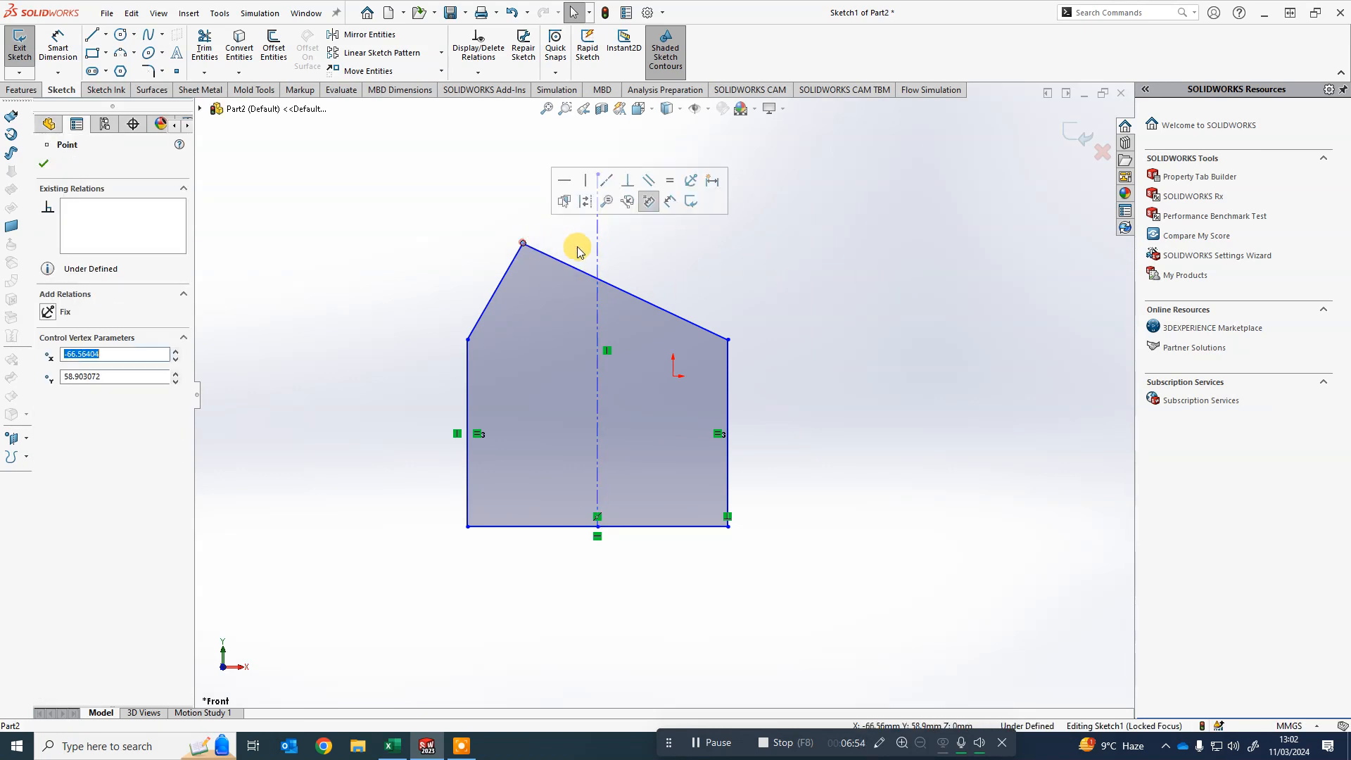
{"action": "left_click", "coordinate": [658, 269]}
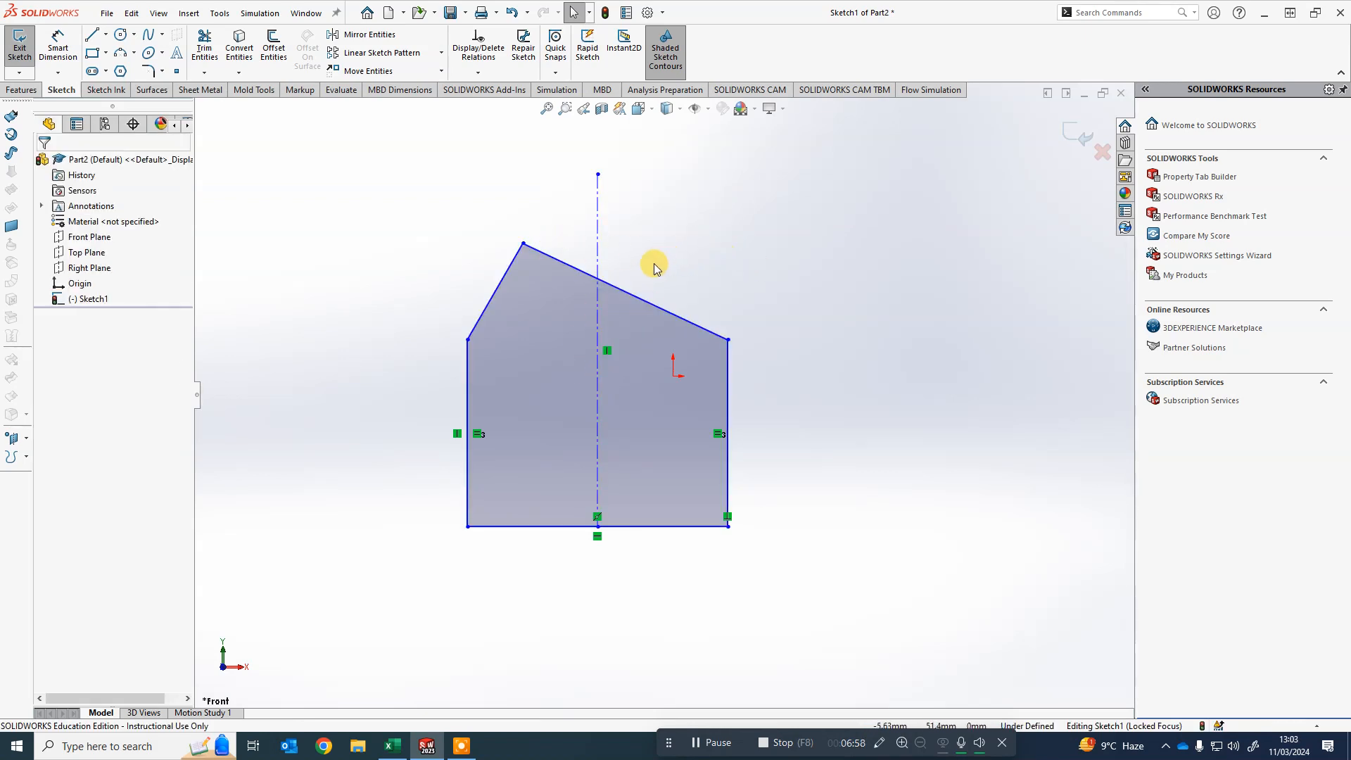
{"action": "left_click_drag", "start_coordinate": [522, 244], "coordinate": [598, 241]}
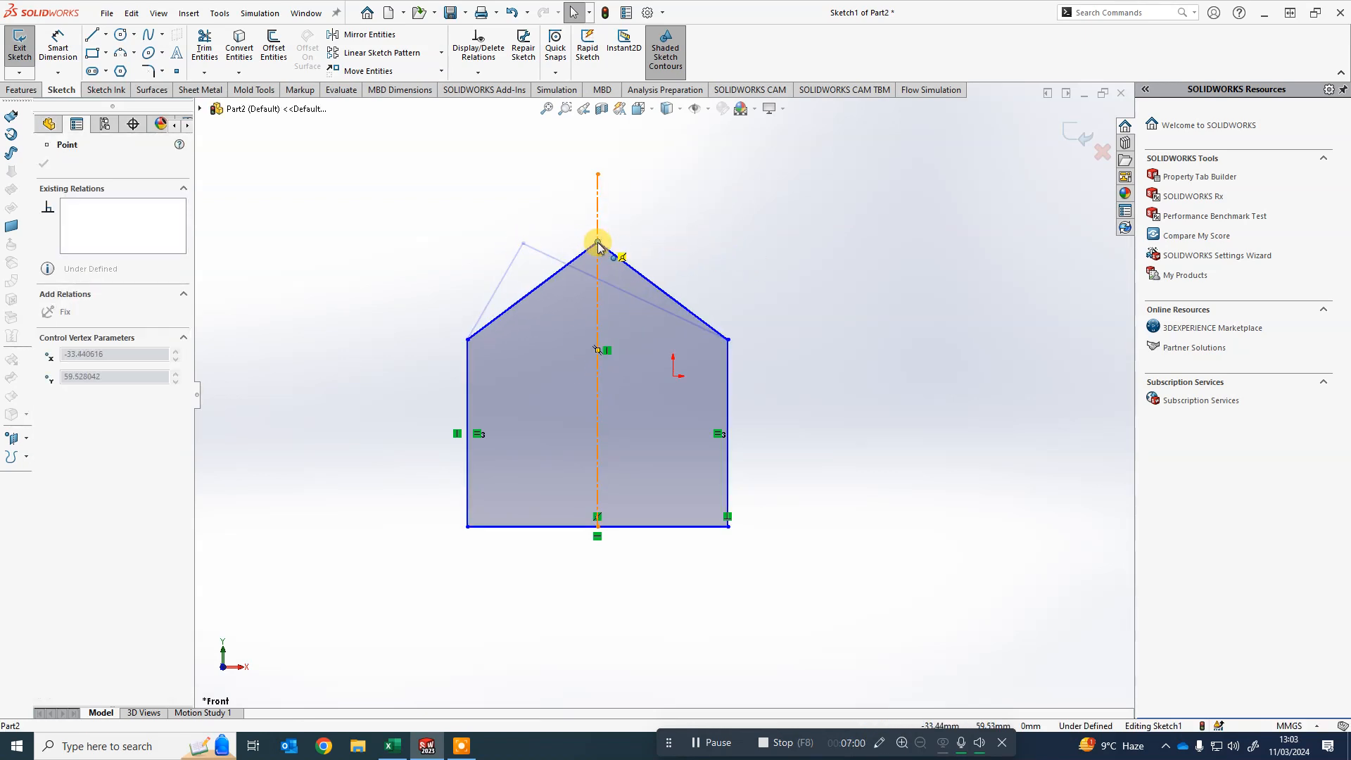
{"action": "left_click", "coordinate": [763, 254]}
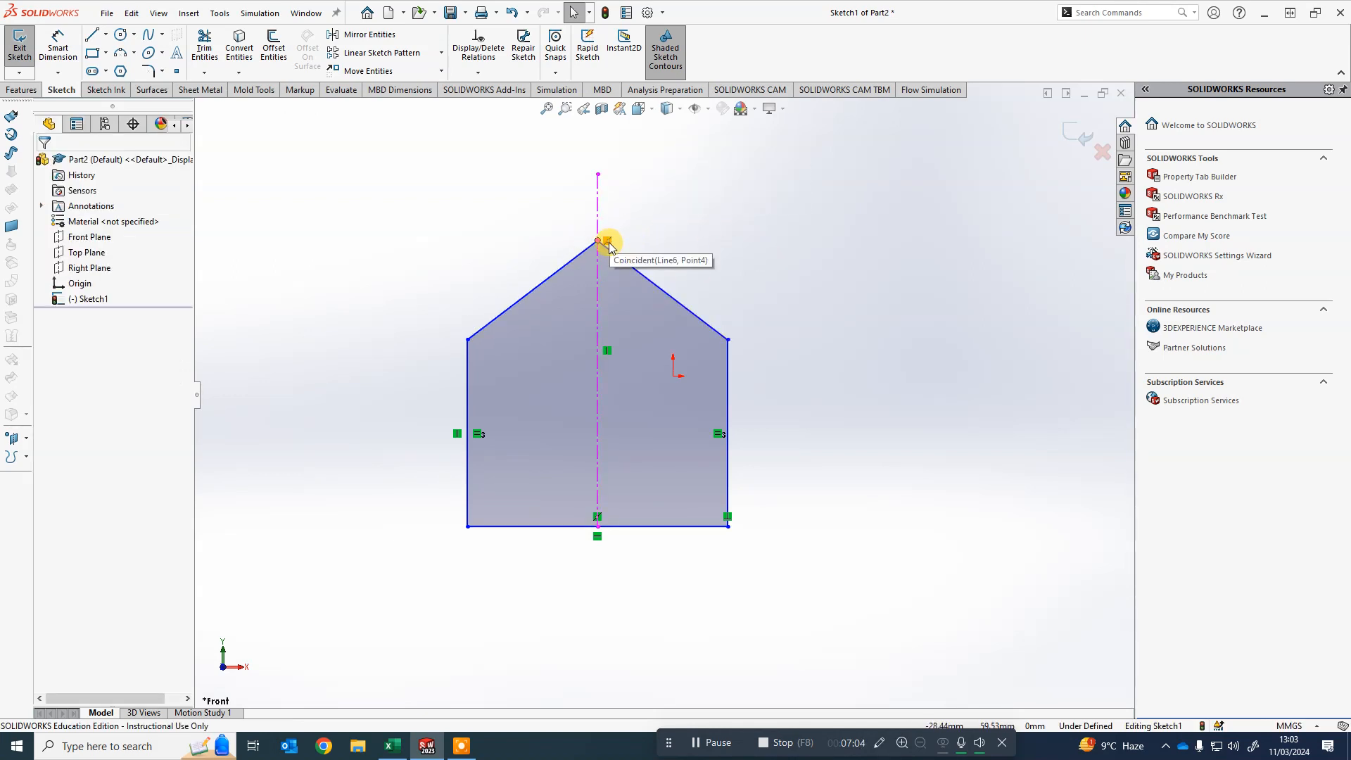
{"action": "mouse_move", "coordinate": [607, 243]}
{"action": "left_mouse_down"}
{"action": "mouse_move", "coordinate": [600, 467]}
{"action": "mouse_move", "coordinate": [620, 180]}
{"action": "mouse_move", "coordinate": [621, 392]}
{"action": "mouse_move", "coordinate": [620, 225]}
{"action": "left_mouse_up"}
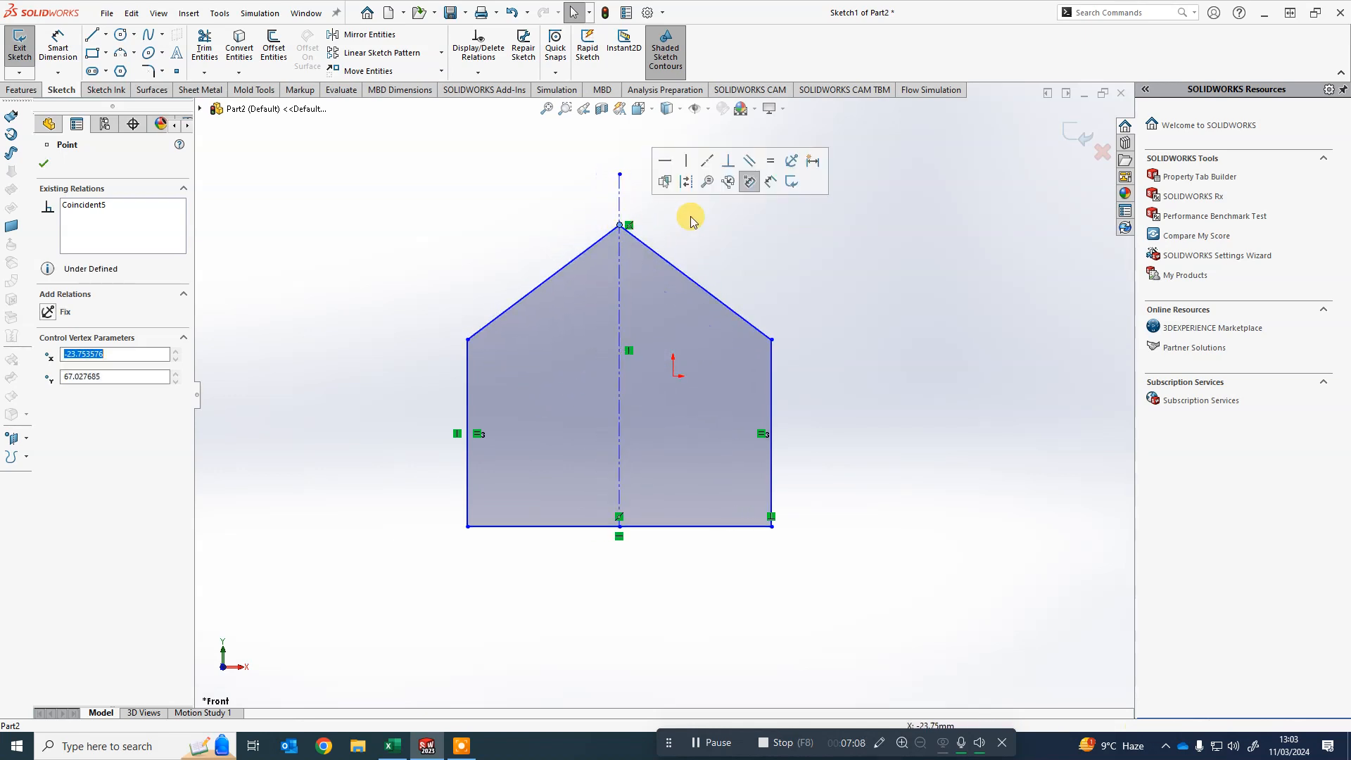
{"action": "left_click", "coordinate": [692, 224]}
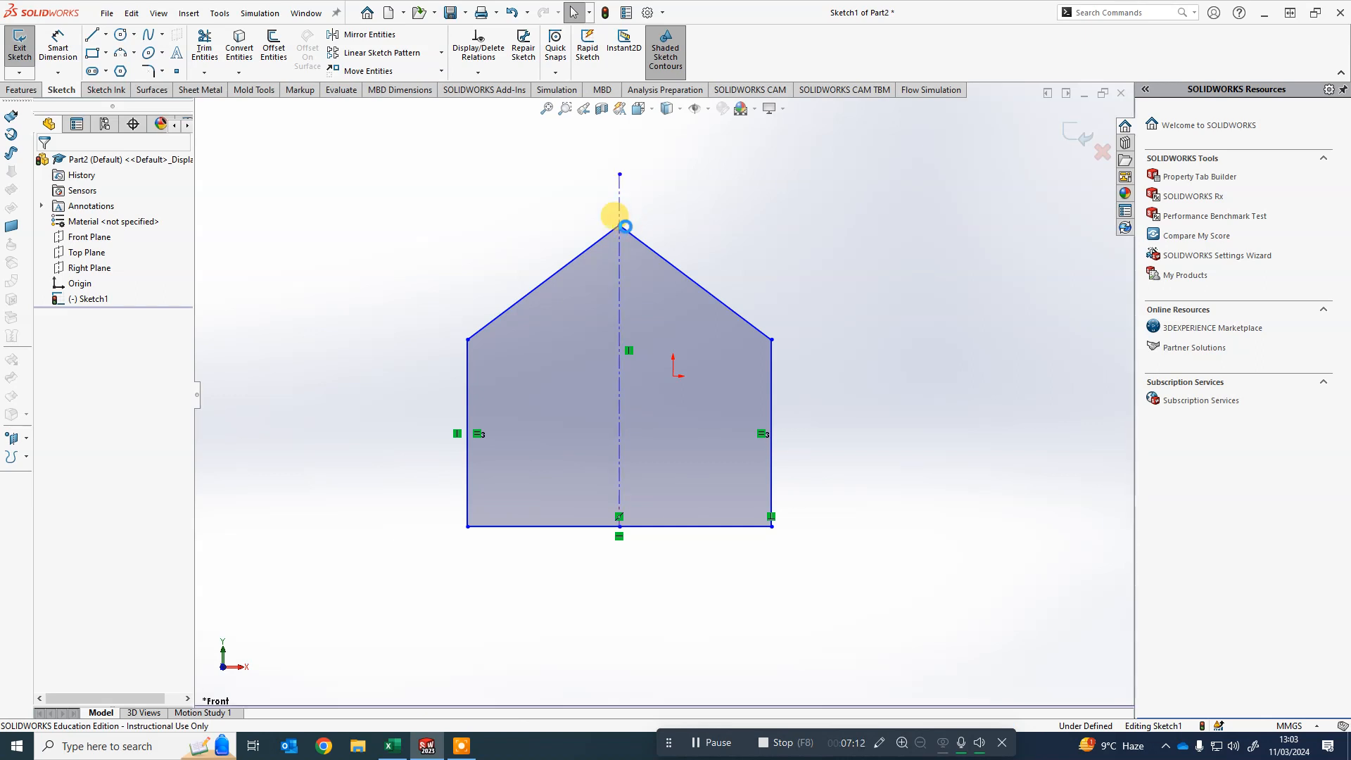
- Drag the apex to the right and make it coincident with the centerline again
{"action": "left_click_drag", "start_coordinate": [619, 219], "coordinate": [684, 240]}
{"action": "left_click", "coordinate": [833, 272]}
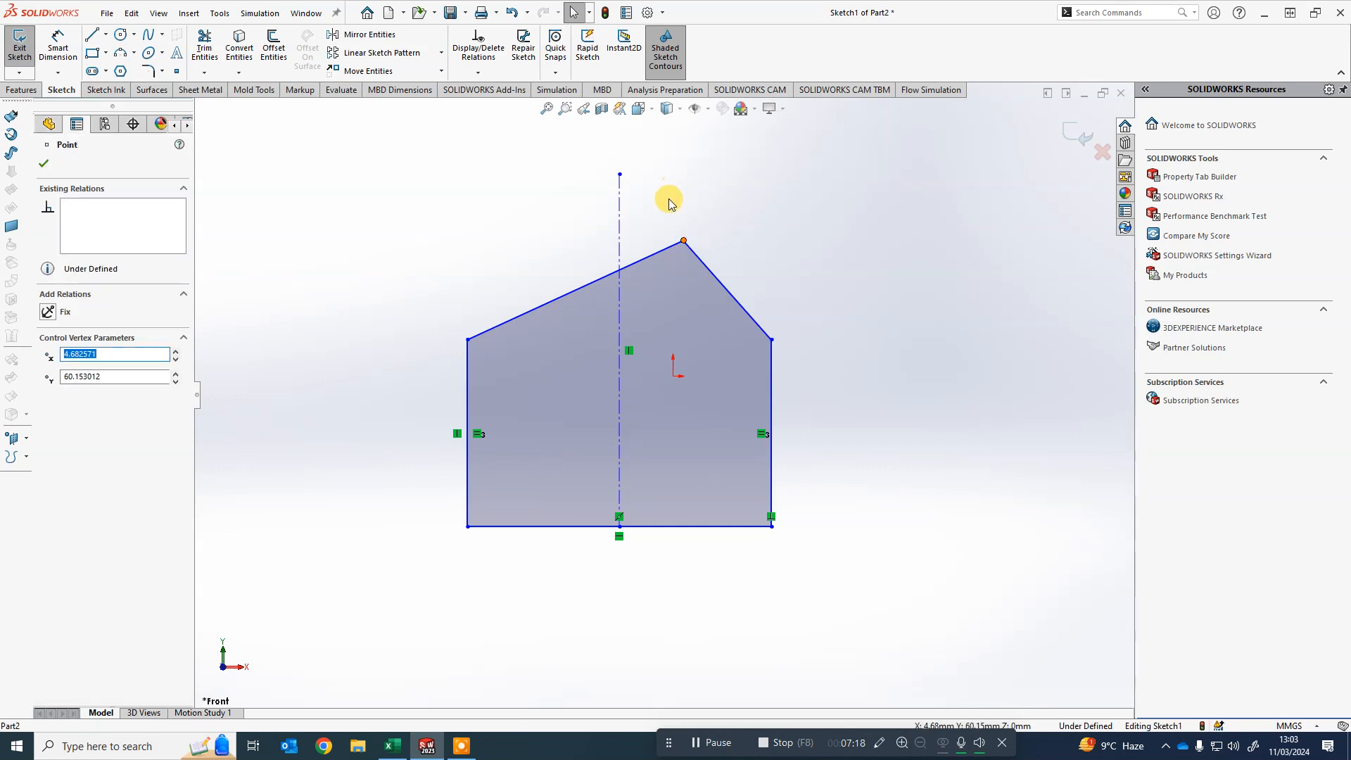
{"action": "left_click", "coordinate": [618, 224], "text": "ctrl"}
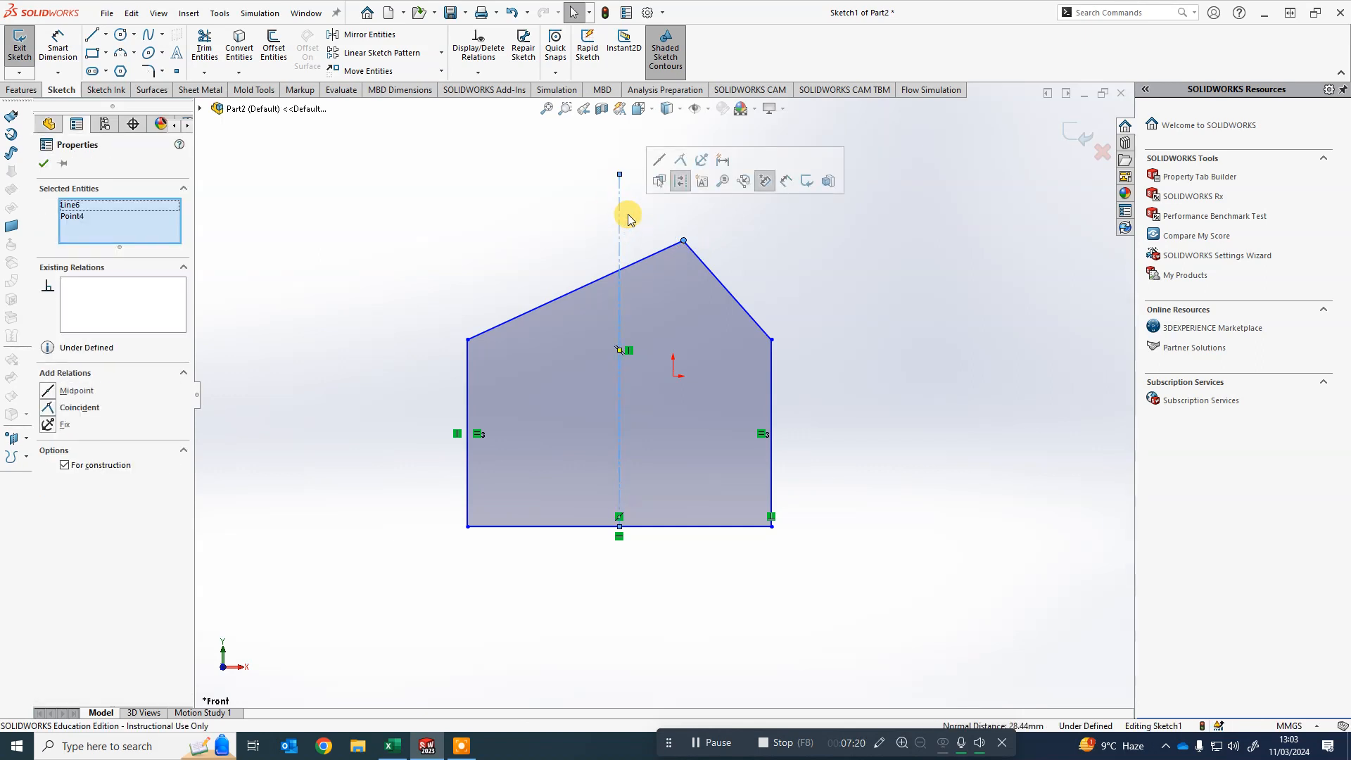
{"action": "left_click", "coordinate": [680, 159]}
{"action": "left_click", "coordinate": [771, 242]}
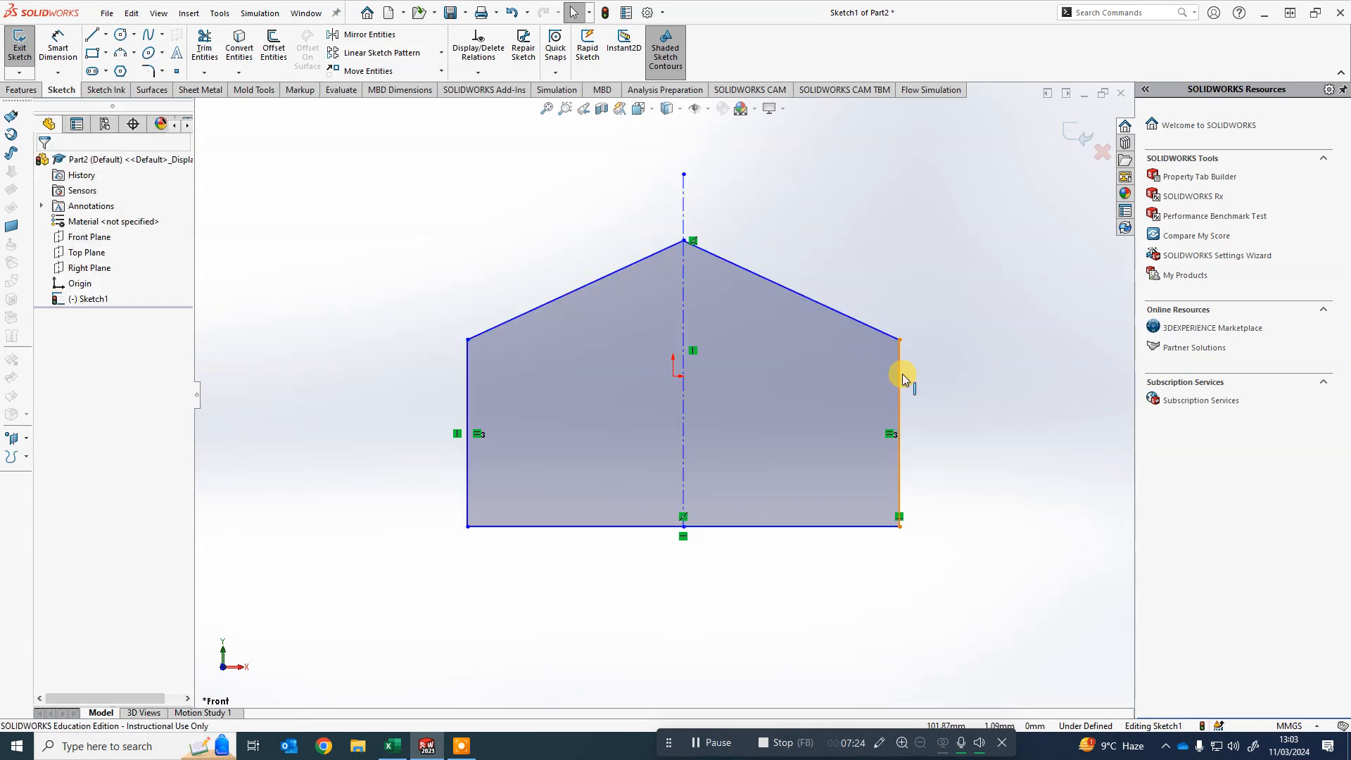
- Drag the right wall inward to narrow the house profile and close the line properties
{"action": "mouse_move", "coordinate": [903, 375]}
{"action": "left_mouse_down"}
{"action": "mouse_move", "coordinate": [711, 383]}
{"action": "mouse_move", "coordinate": [835, 401]}
{"action": "mouse_move", "coordinate": [856, 399]}
{"action": "mouse_move", "coordinate": [792, 394]}
{"action": "mouse_move", "coordinate": [879, 389]}
{"action": "mouse_move", "coordinate": [856, 399]}
{"action": "left_mouse_up"}
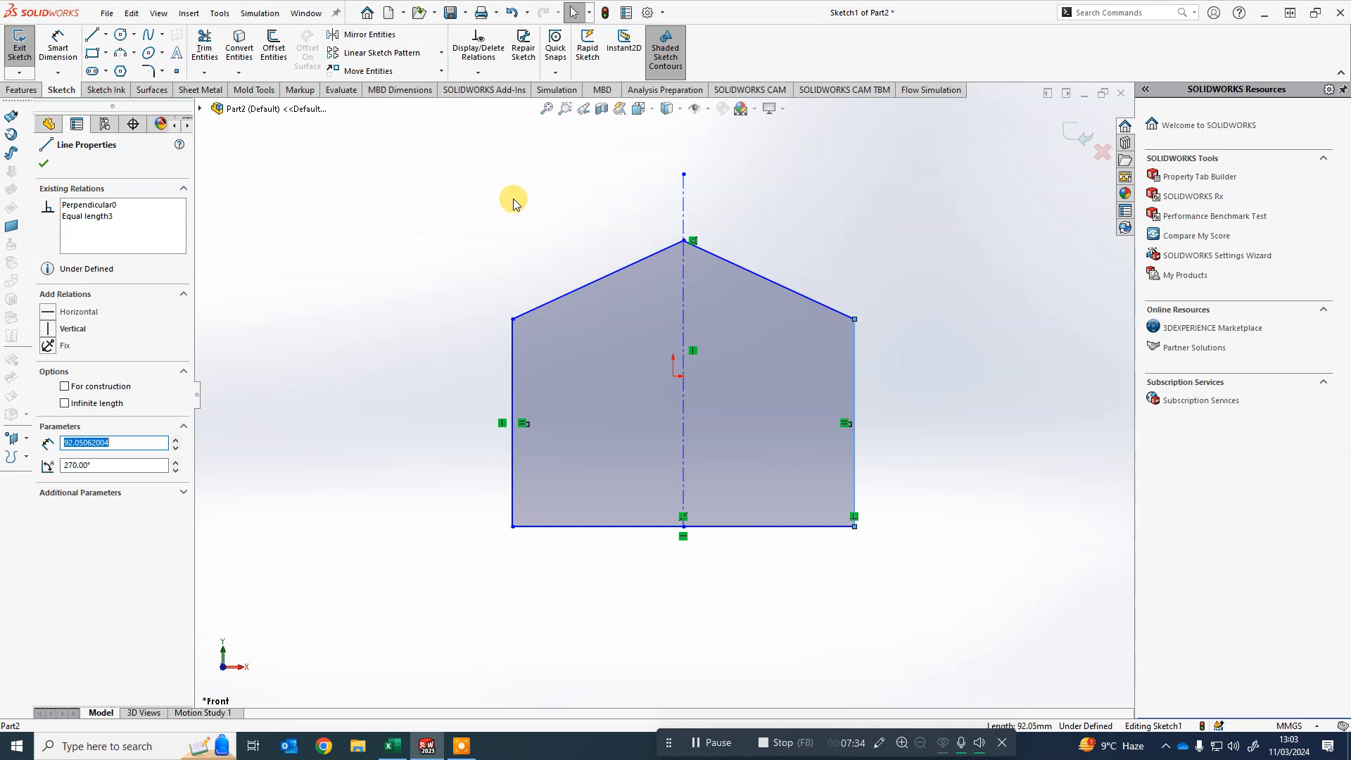
{"action": "left_click", "coordinate": [43, 164]}
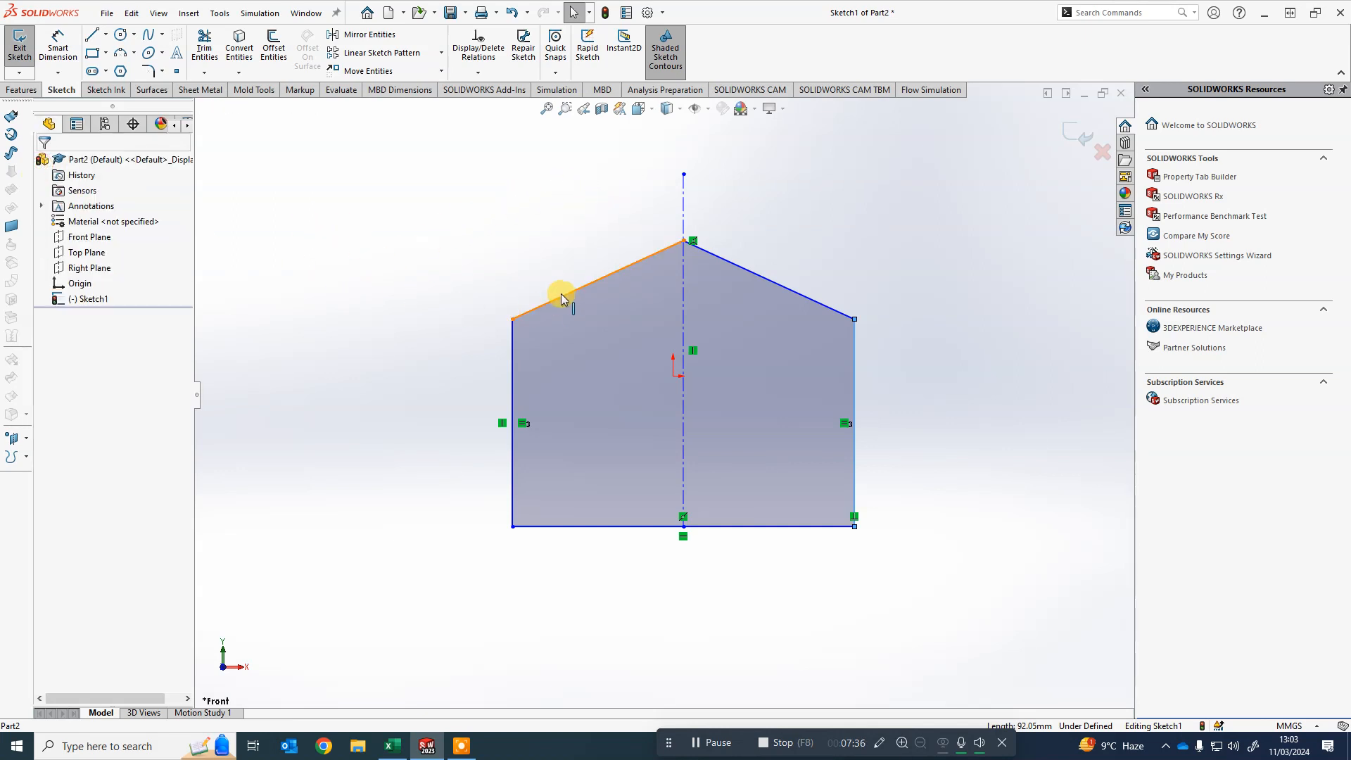
- Add an angle dimension between the left roof line and the left wall, setting it to 145°
{"action": "right_click_drag", "start_coordinate": [376, 306], "coordinate": [380, 292]}
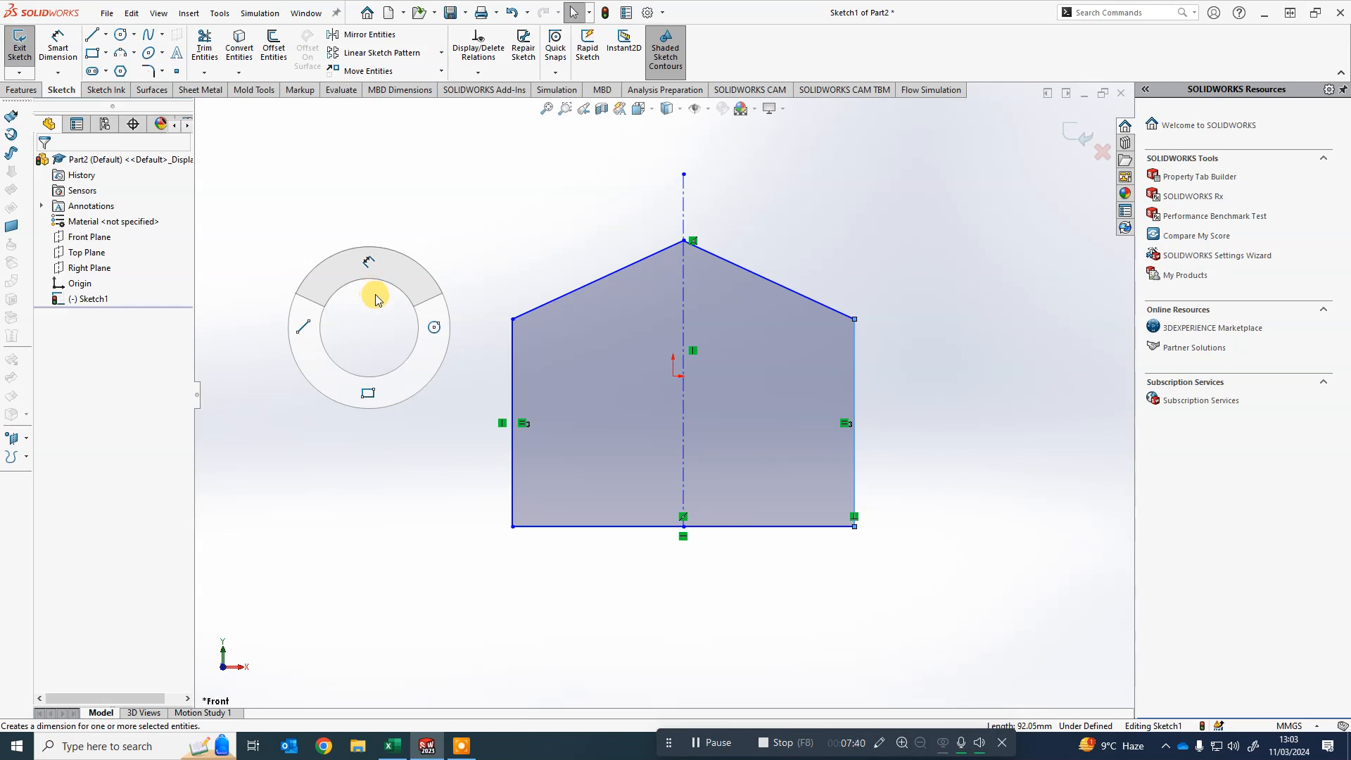
{"action": "right_click_drag", "start_coordinate": [378, 300], "coordinate": [385, 266]}
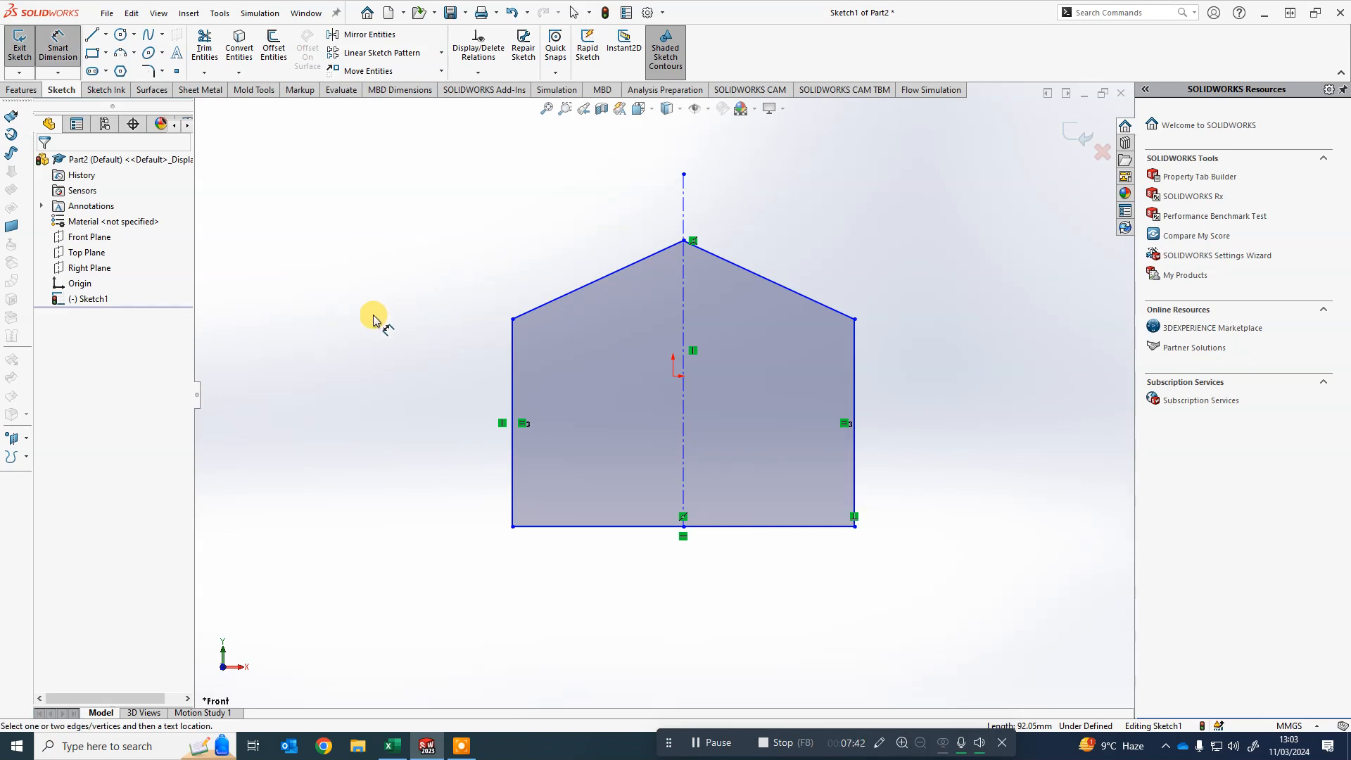
{"action": "right_click_drag", "start_coordinate": [372, 348], "coordinate": [392, 322]}
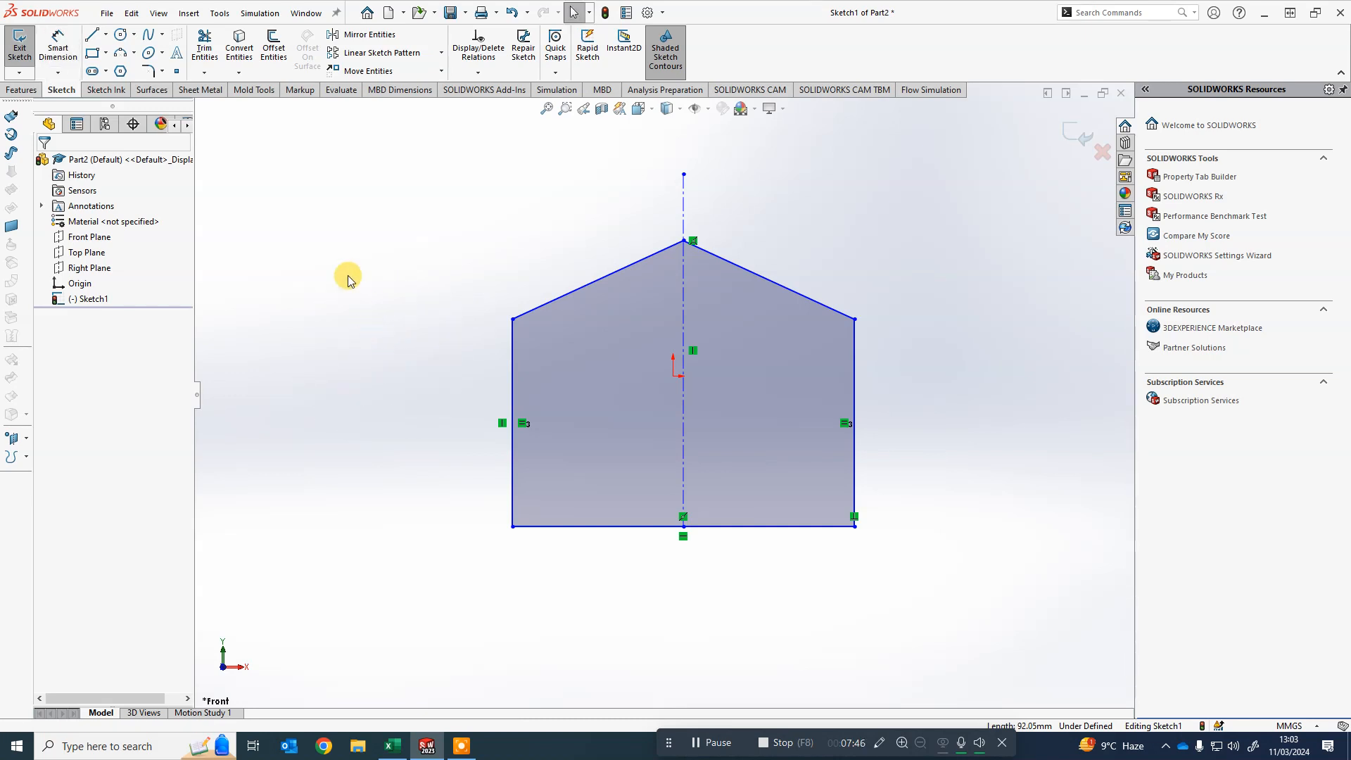
{"action": "left_click", "coordinate": [68, 53]}
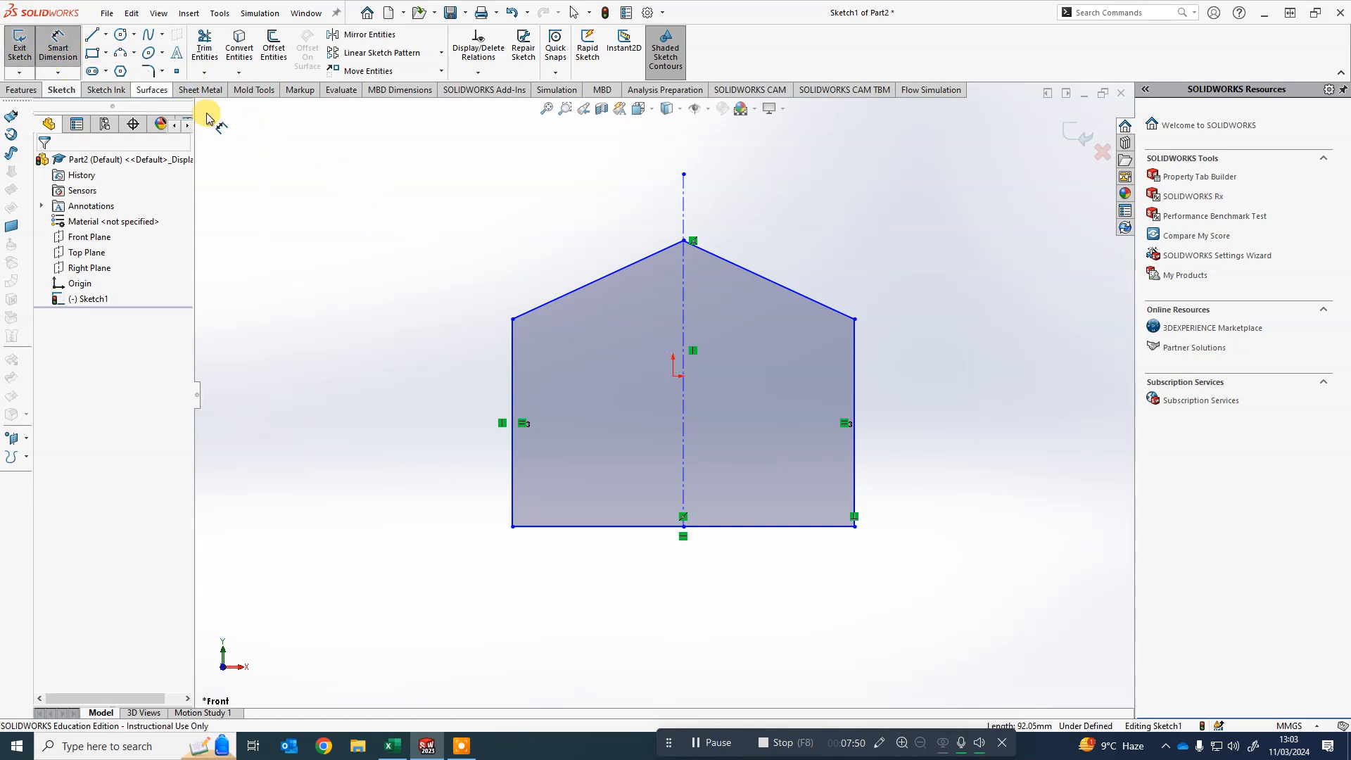
{"action": "key", "text": "Escape"}
{"action": "right_click_drag", "start_coordinate": [395, 340], "coordinate": [398, 276]}
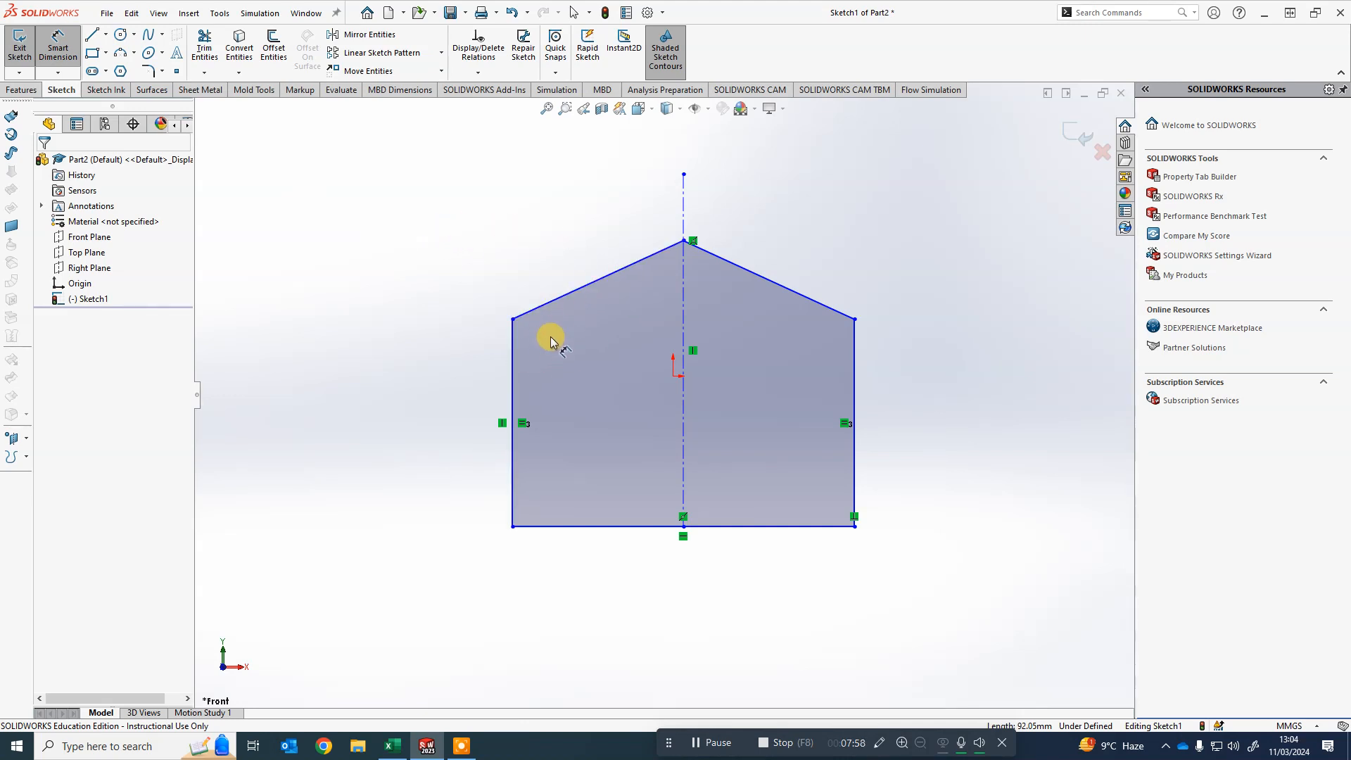
{"action": "left_click", "coordinate": [554, 303]}
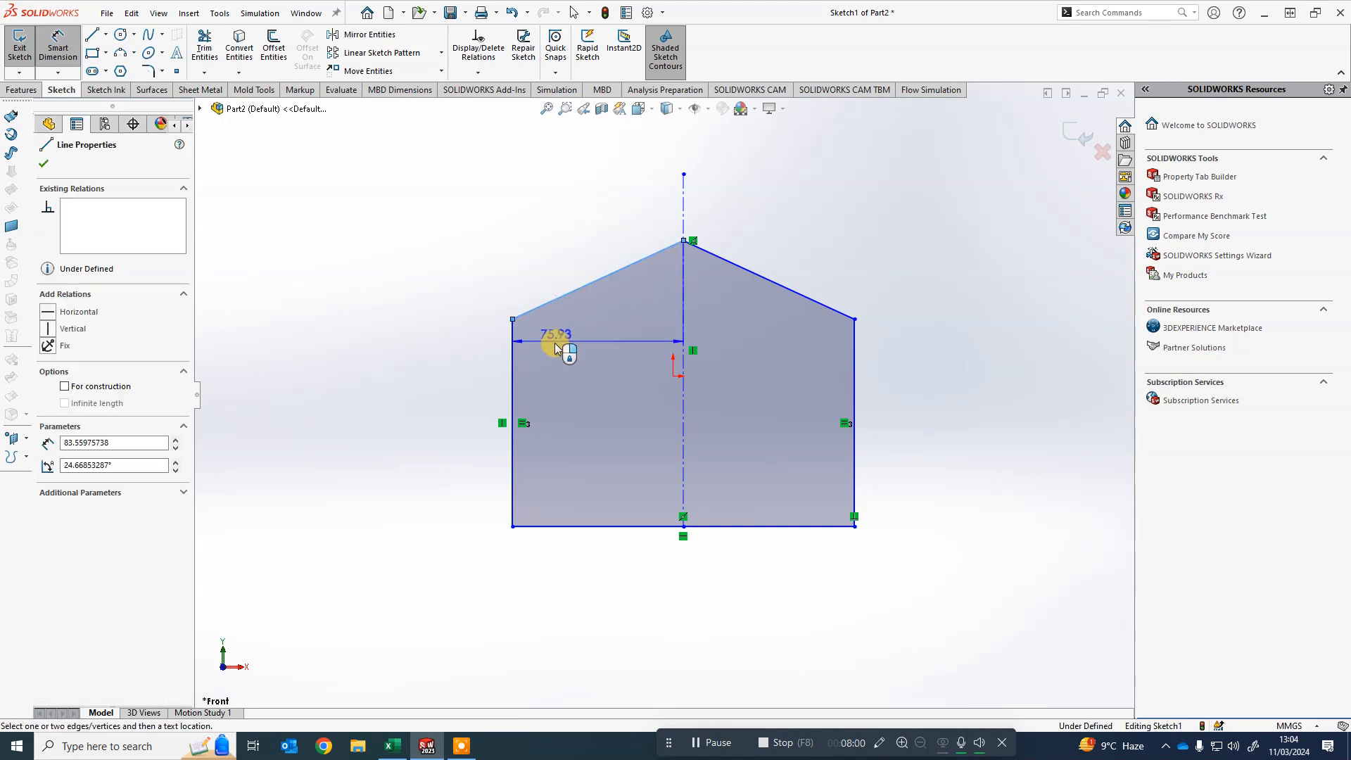
{"action": "left_click", "coordinate": [513, 359]}
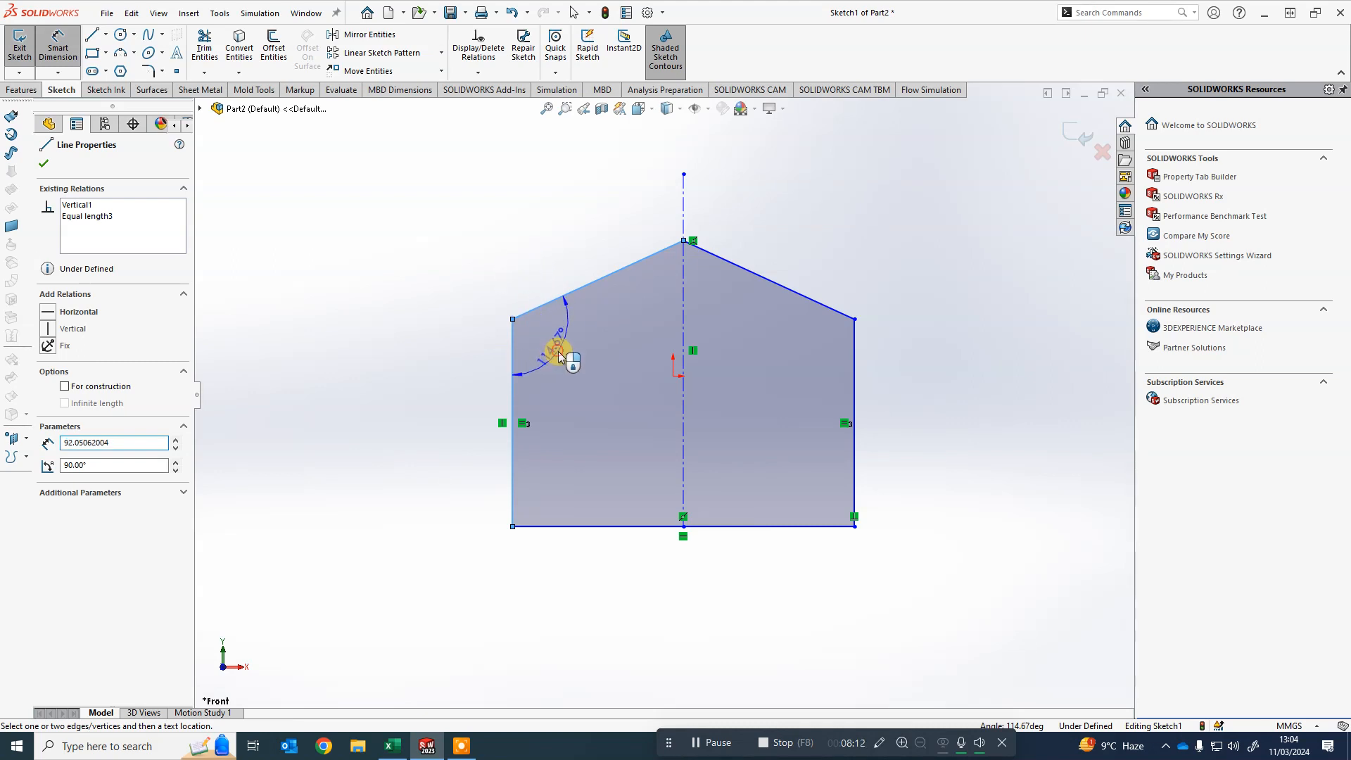
{"action": "left_click", "coordinate": [559, 354]}
{"action": "left_click_drag", "start_coordinate": [566, 310], "coordinate": [408, 159]}
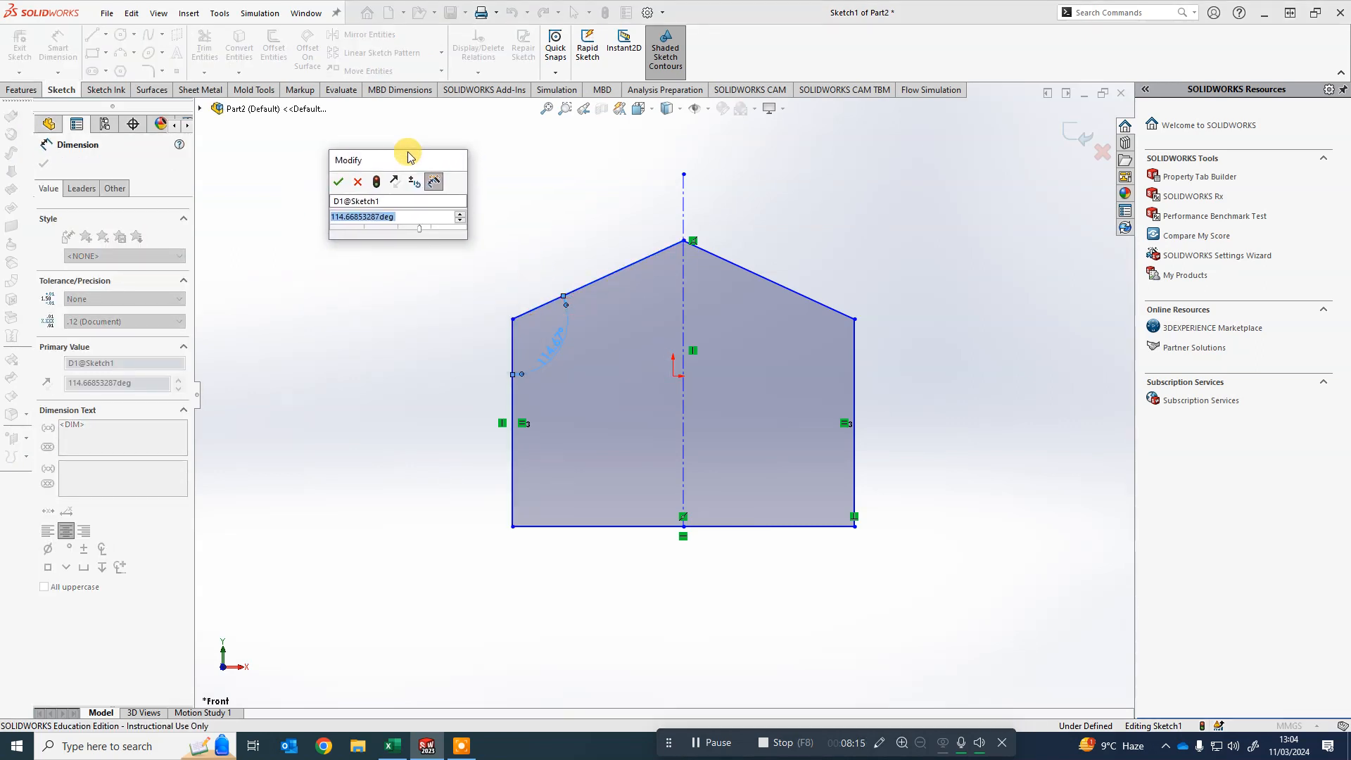
{"action": "left_click", "coordinate": [431, 216]}
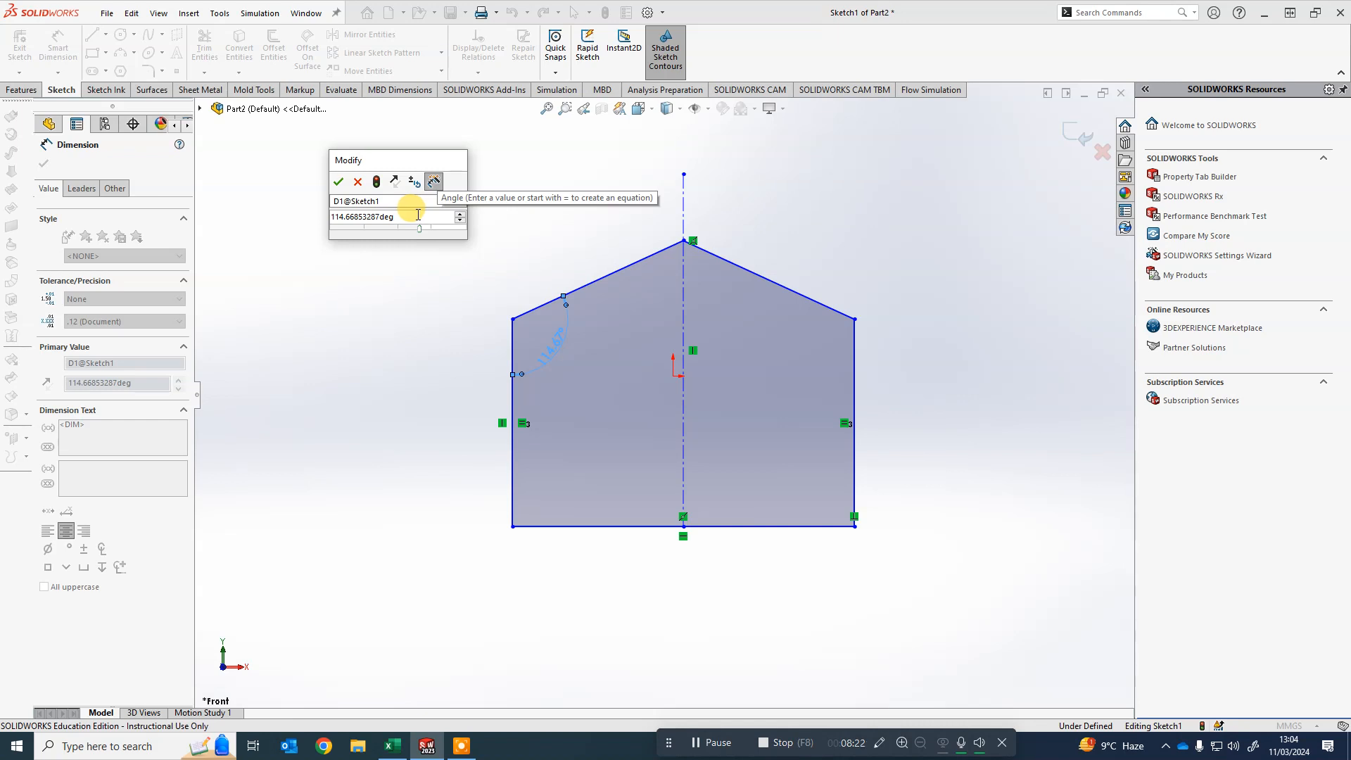
{"action": "left_click_drag", "start_coordinate": [417, 216], "coordinate": [274, 217]}
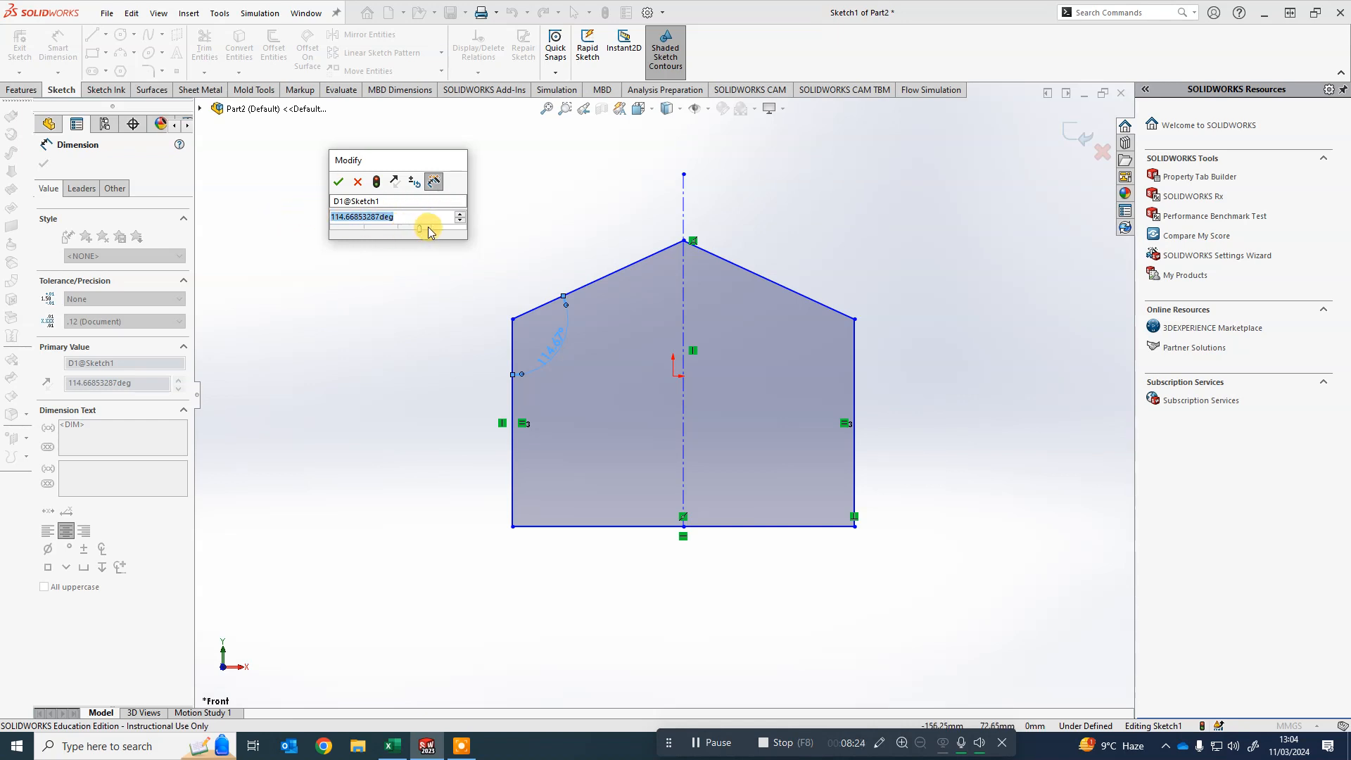
{"action": "type", "text": "120"}
{"action": "key", "text": "Return"}
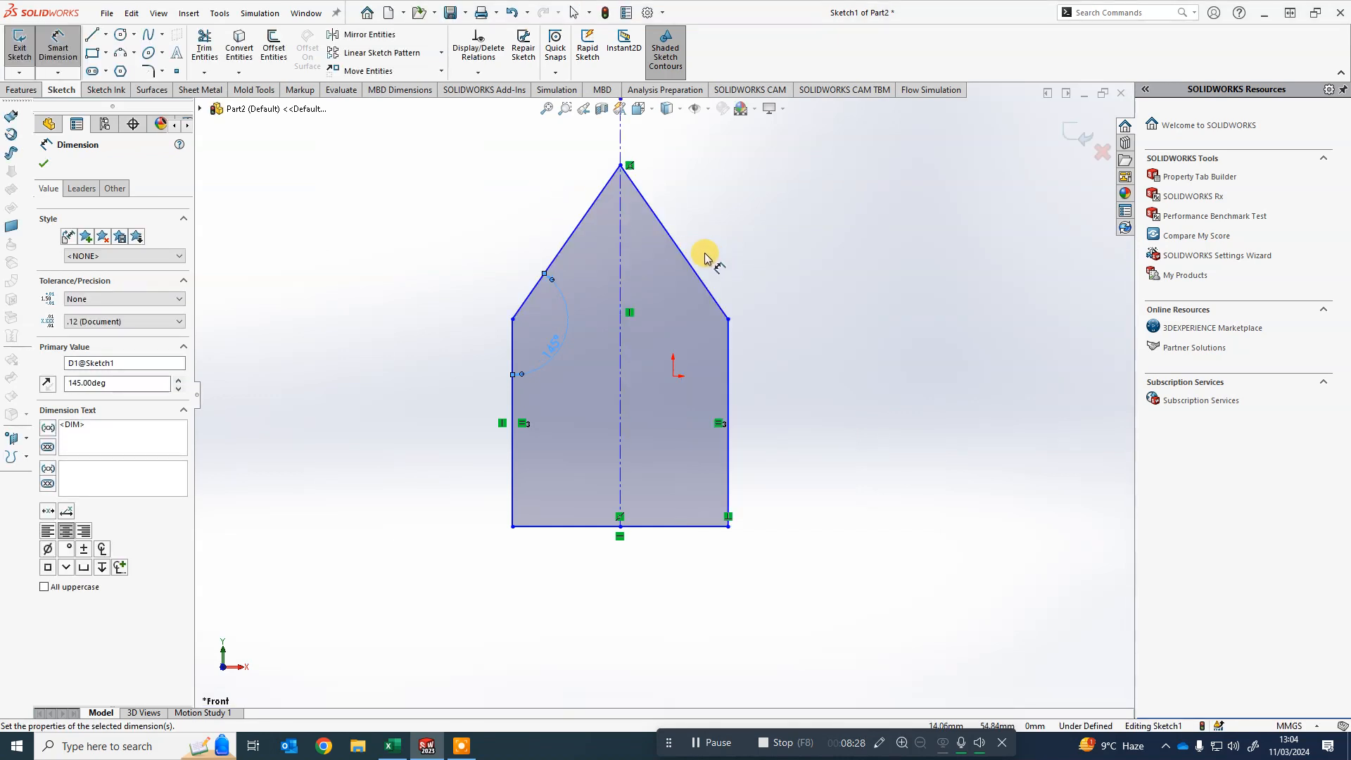
- Set the roof angle dimension to 155°
{"action": "double_click", "coordinate": [552, 346]}
{"action": "type", "text": "155"}
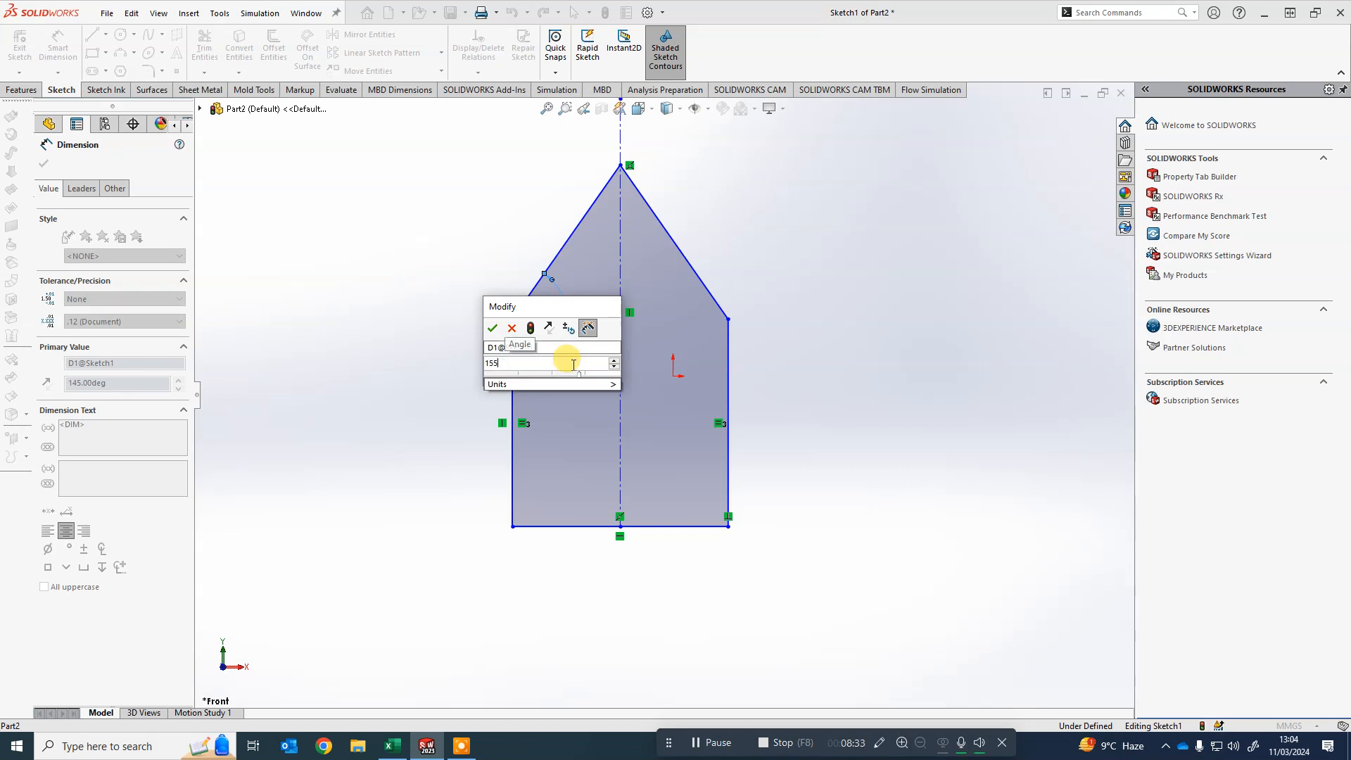
{"action": "key", "text": "Return"}
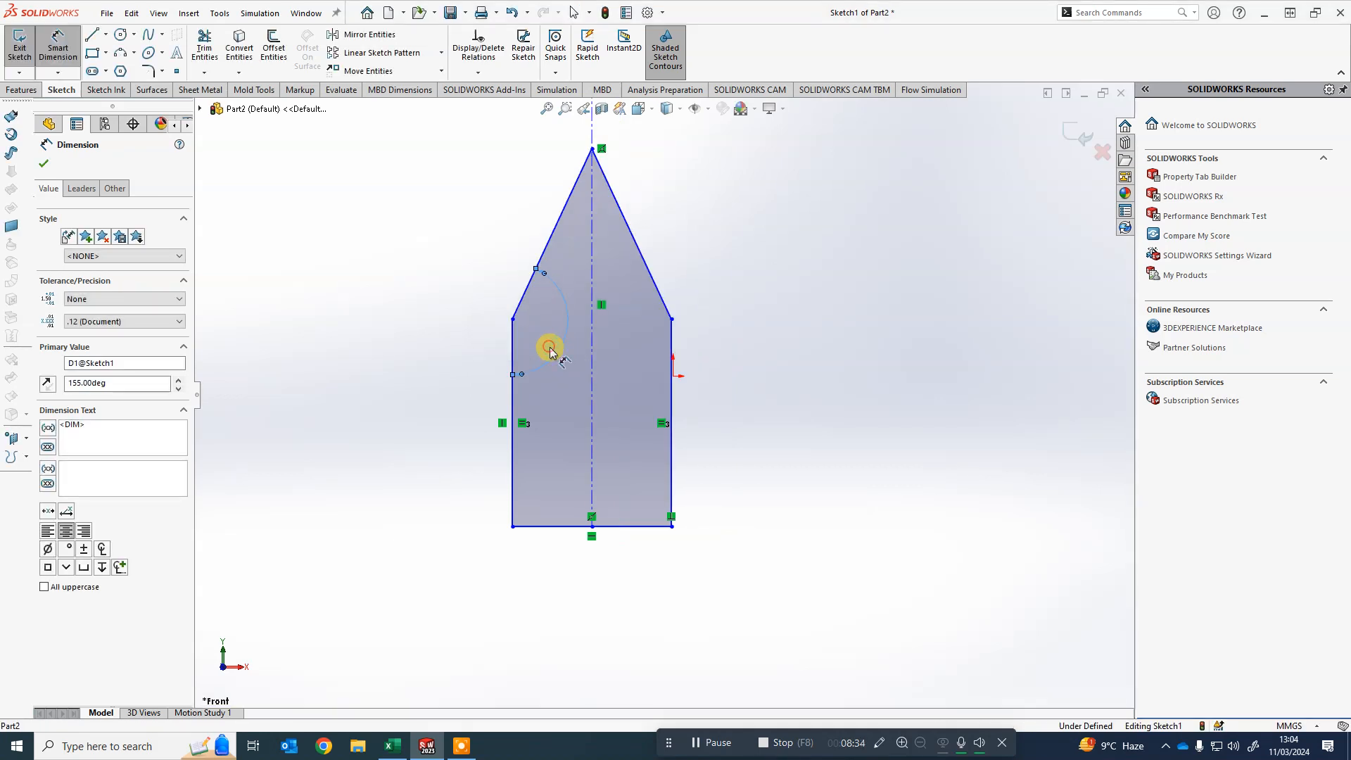
- Set the roof angle dimension to 135°
{"action": "double_click", "coordinate": [552, 347]}
{"action": "type", "text": "135"}
{"action": "key", "text": "Return"}
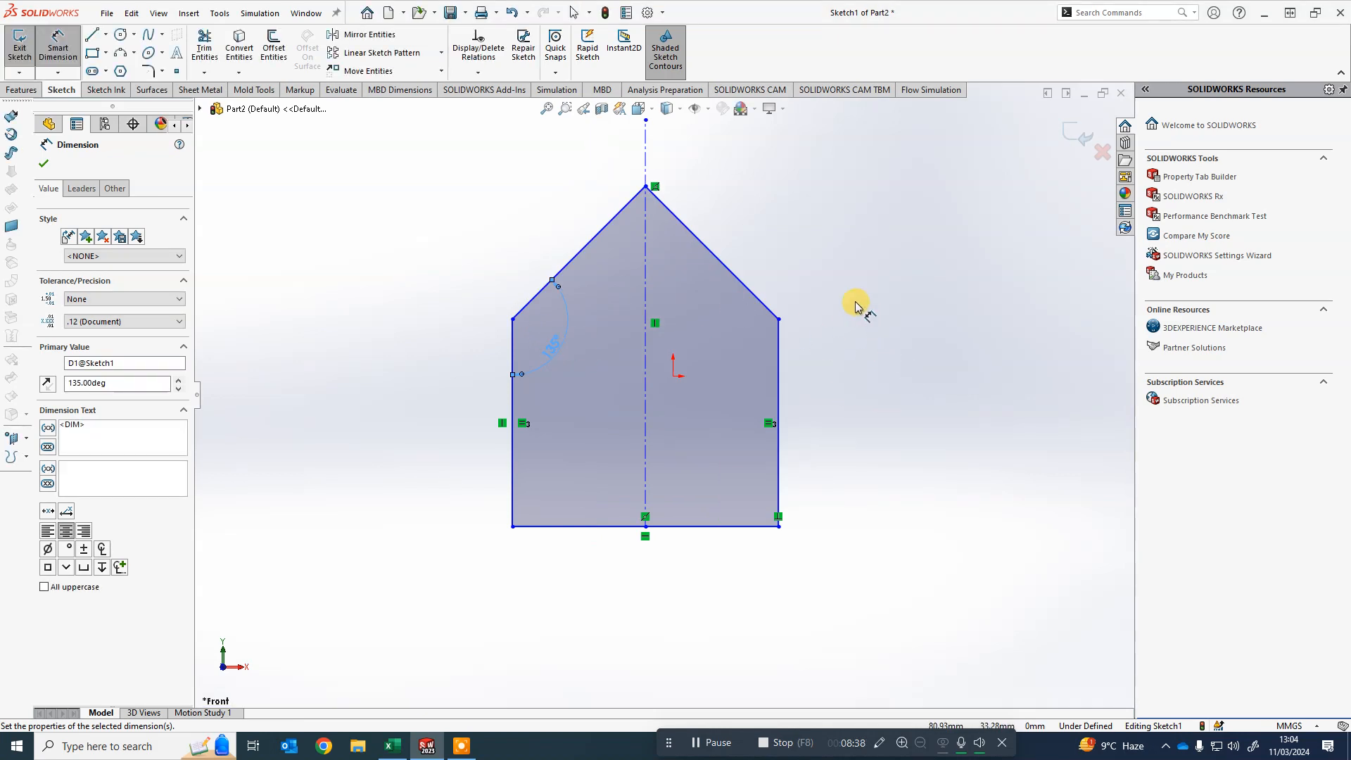
{"action": "left_click", "coordinate": [646, 187]}
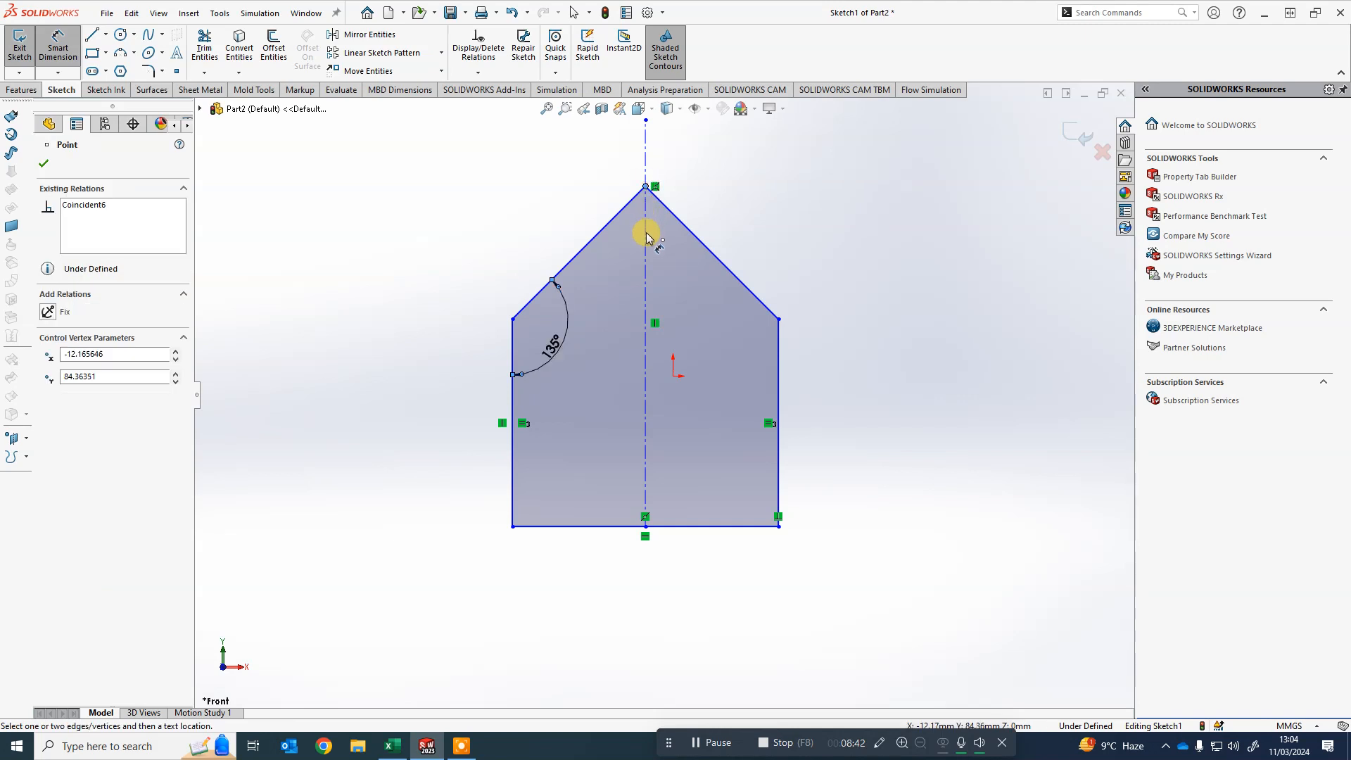
{"action": "key", "text": "Escape"}
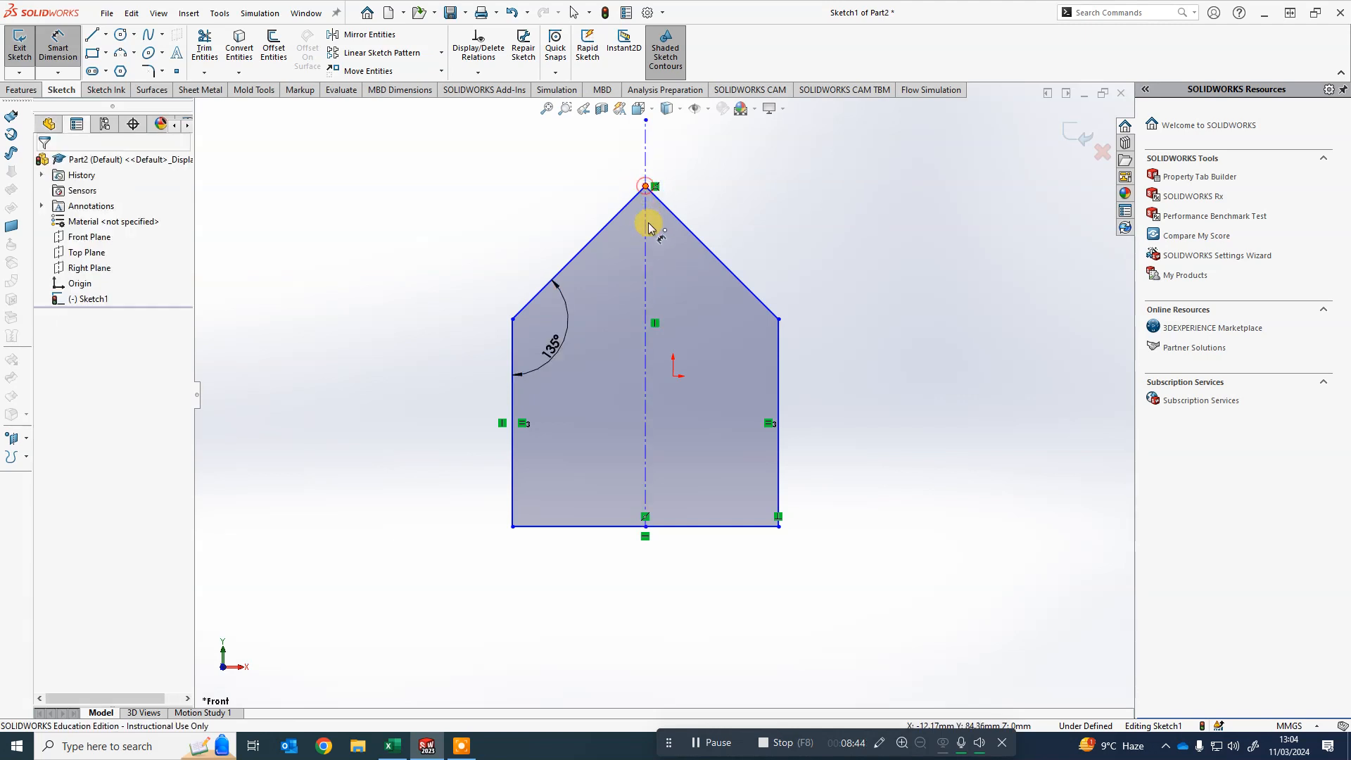
{"action": "left_click", "coordinate": [648, 224]}
{"action": "left_click", "coordinate": [779, 420]}
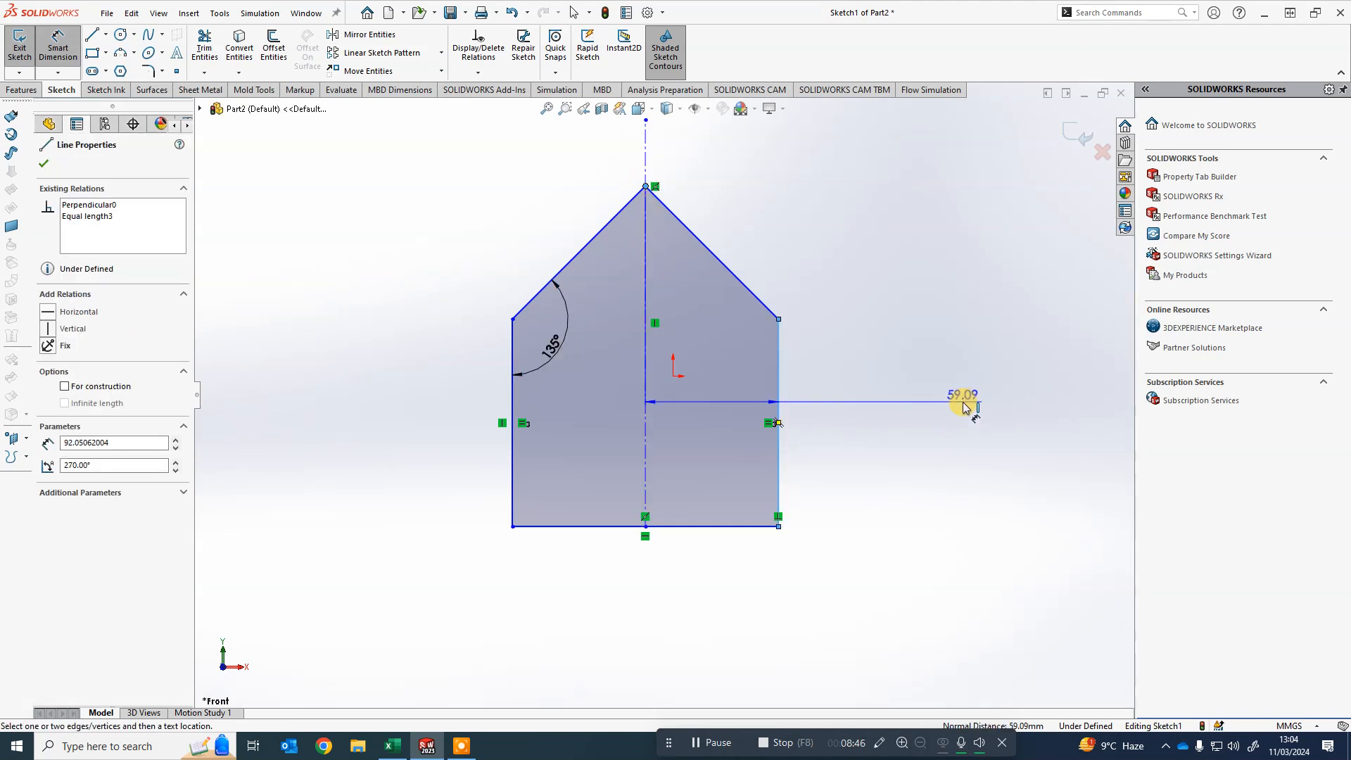
{"action": "key", "text": "Escape"}
- Drag the side walls and the left roof line to reshape the under-defined house profile
{"action": "mouse_move", "coordinate": [781, 373]}
{"action": "left_mouse_down"}
{"action": "mouse_move", "coordinate": [961, 374]}
{"action": "mouse_move", "coordinate": [732, 356]}
{"action": "mouse_move", "coordinate": [899, 383]}
{"action": "mouse_move", "coordinate": [749, 418]}
{"action": "left_mouse_up"}
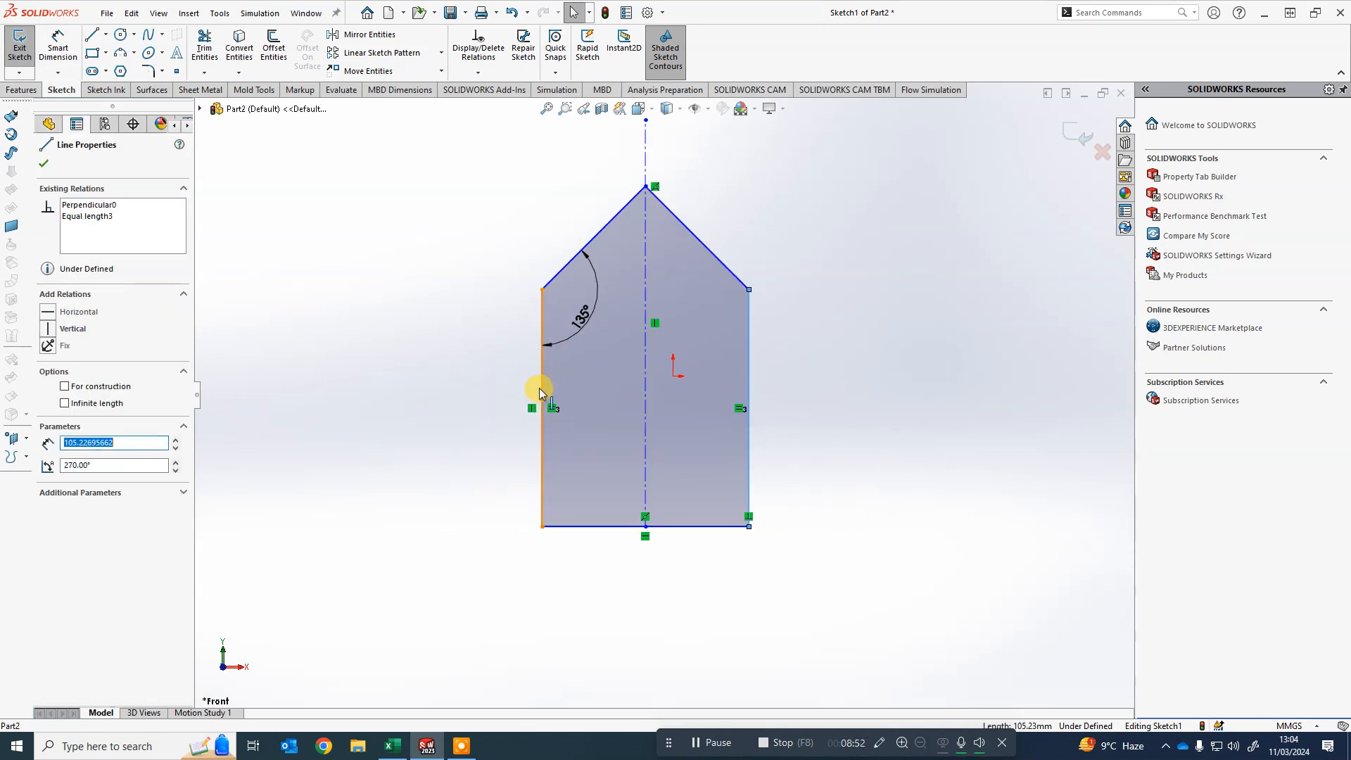
{"action": "left_click_drag", "start_coordinate": [539, 387], "coordinate": [484, 411]}
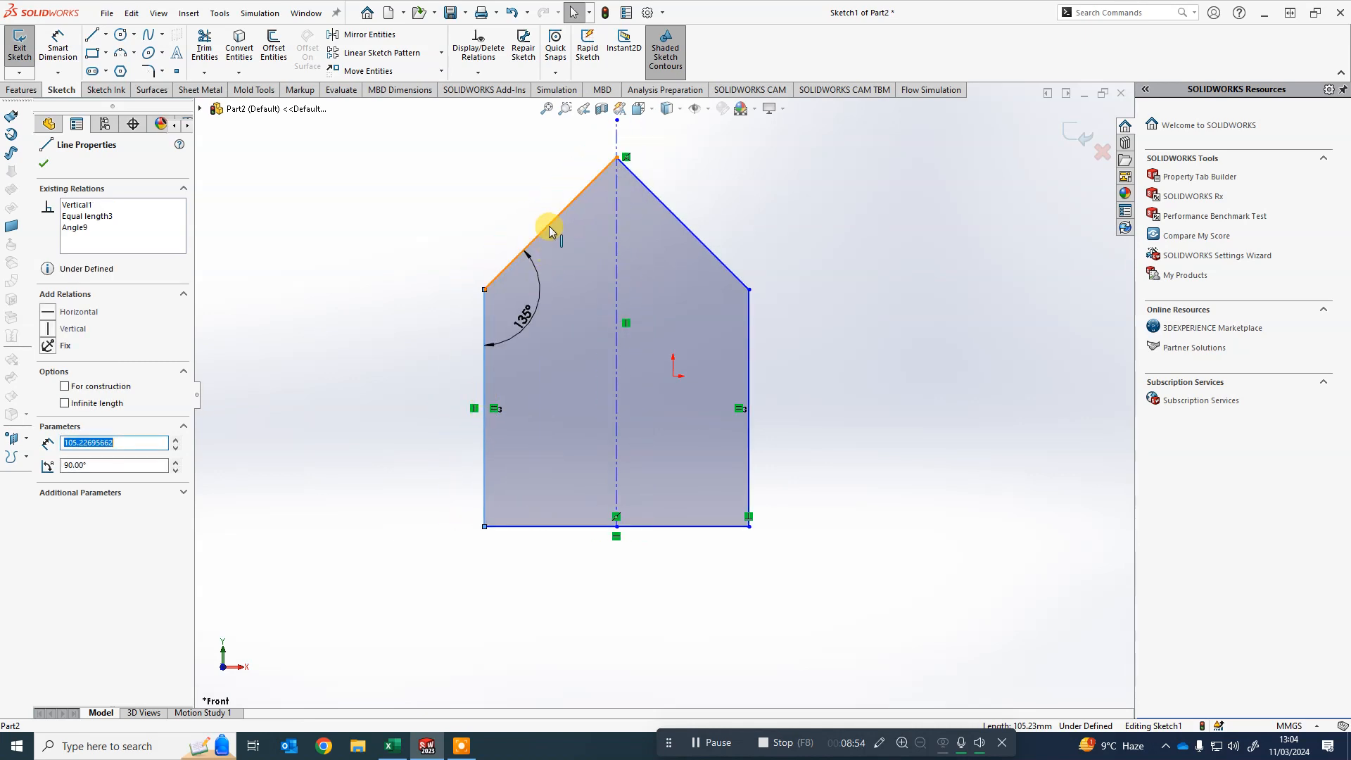
{"action": "left_click_drag", "start_coordinate": [549, 226], "coordinate": [583, 225]}
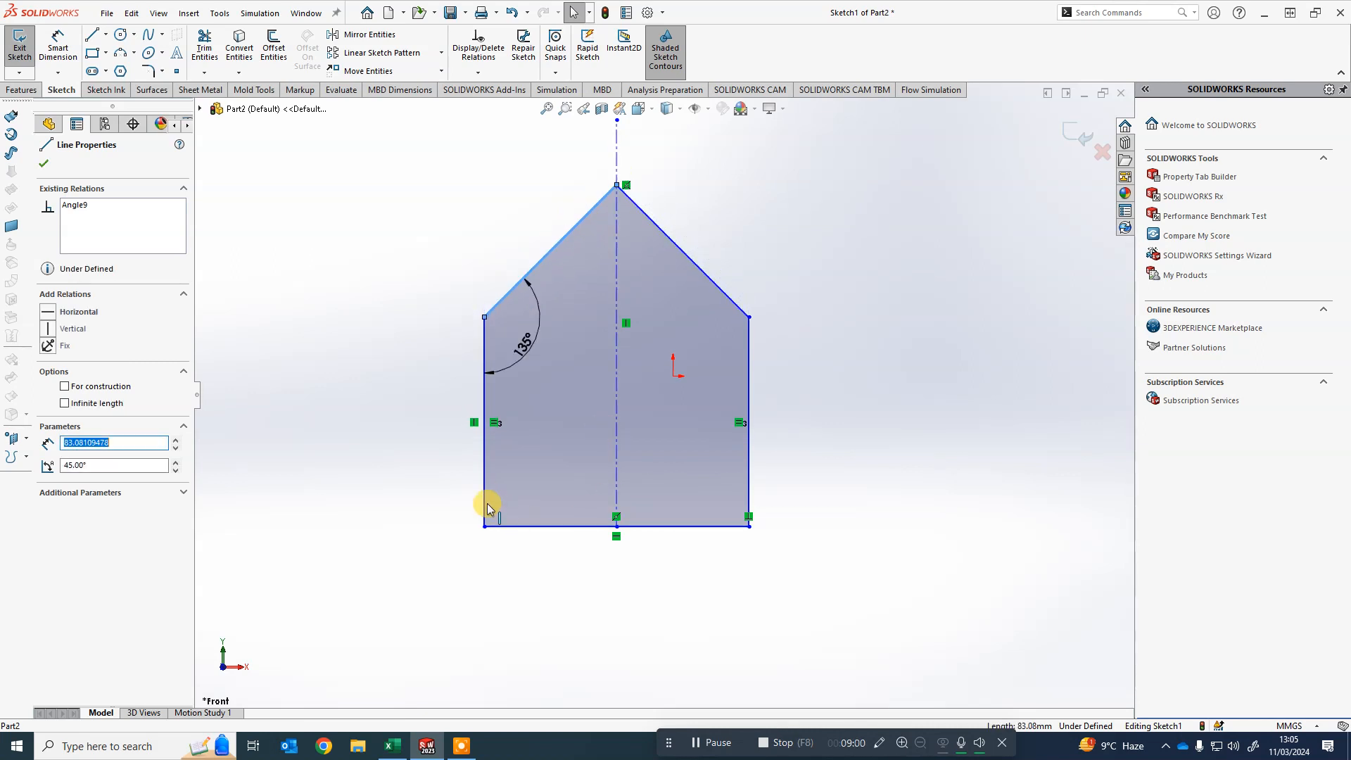
{"action": "mouse_move", "coordinate": [487, 504]}
{"action": "left_mouse_down"}
{"action": "mouse_move", "coordinate": [422, 513]}
{"action": "mouse_move", "coordinate": [323, 483]}
{"action": "mouse_move", "coordinate": [311, 420]}
{"action": "mouse_move", "coordinate": [594, 413]}
{"action": "mouse_move", "coordinate": [549, 438]}
{"action": "mouse_move", "coordinate": [370, 431]}
{"action": "mouse_move", "coordinate": [528, 434]}
{"action": "mouse_move", "coordinate": [388, 438]}
{"action": "mouse_move", "coordinate": [567, 407]}
{"action": "mouse_move", "coordinate": [408, 417]}
{"action": "mouse_move", "coordinate": [661, 426]}
{"action": "mouse_move", "coordinate": [241, 398]}
{"action": "mouse_move", "coordinate": [232, 411]}
{"action": "mouse_move", "coordinate": [543, 416]}
{"action": "mouse_move", "coordinate": [512, 423]}
{"action": "left_mouse_up"}
{"action": "left_click", "coordinate": [848, 387]}
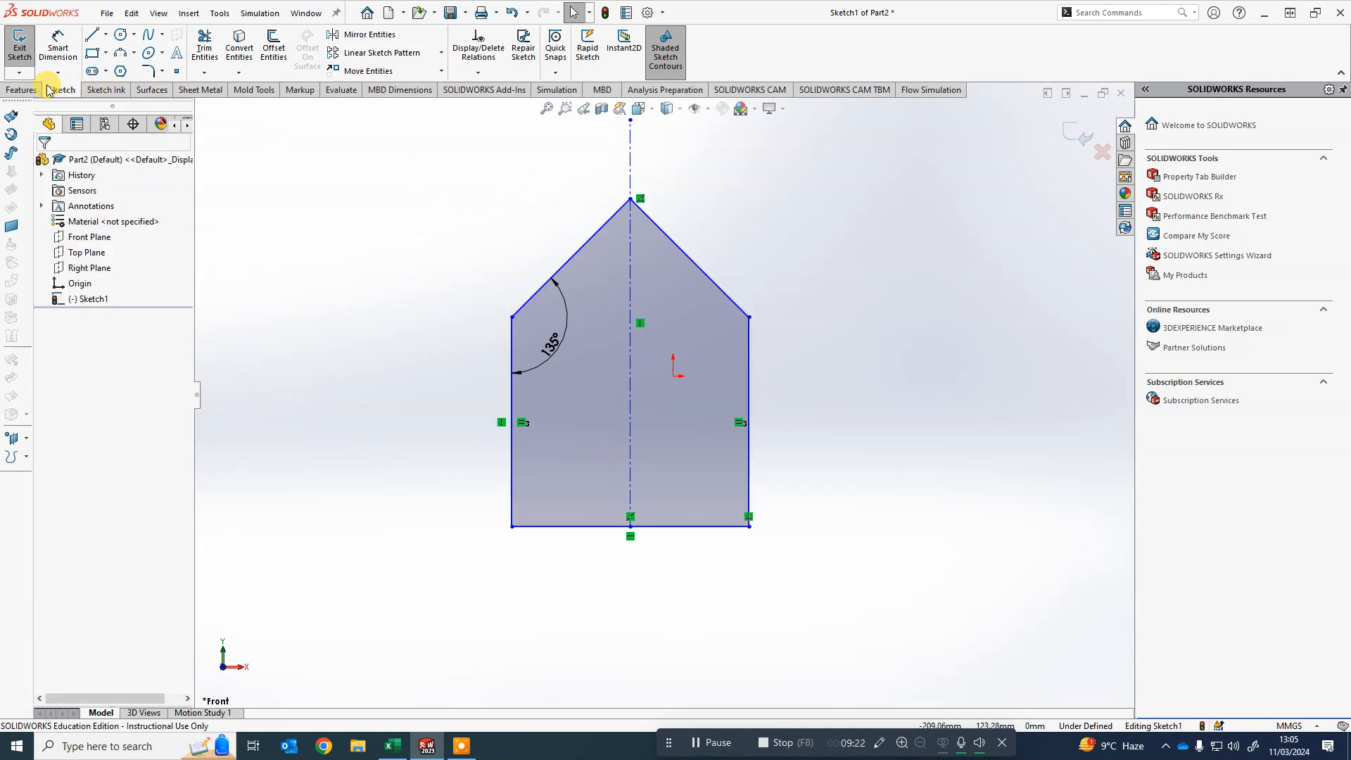
- Extrude the house sketch as a boss 150 mm deep
{"action": "left_click", "coordinate": [13, 91]}
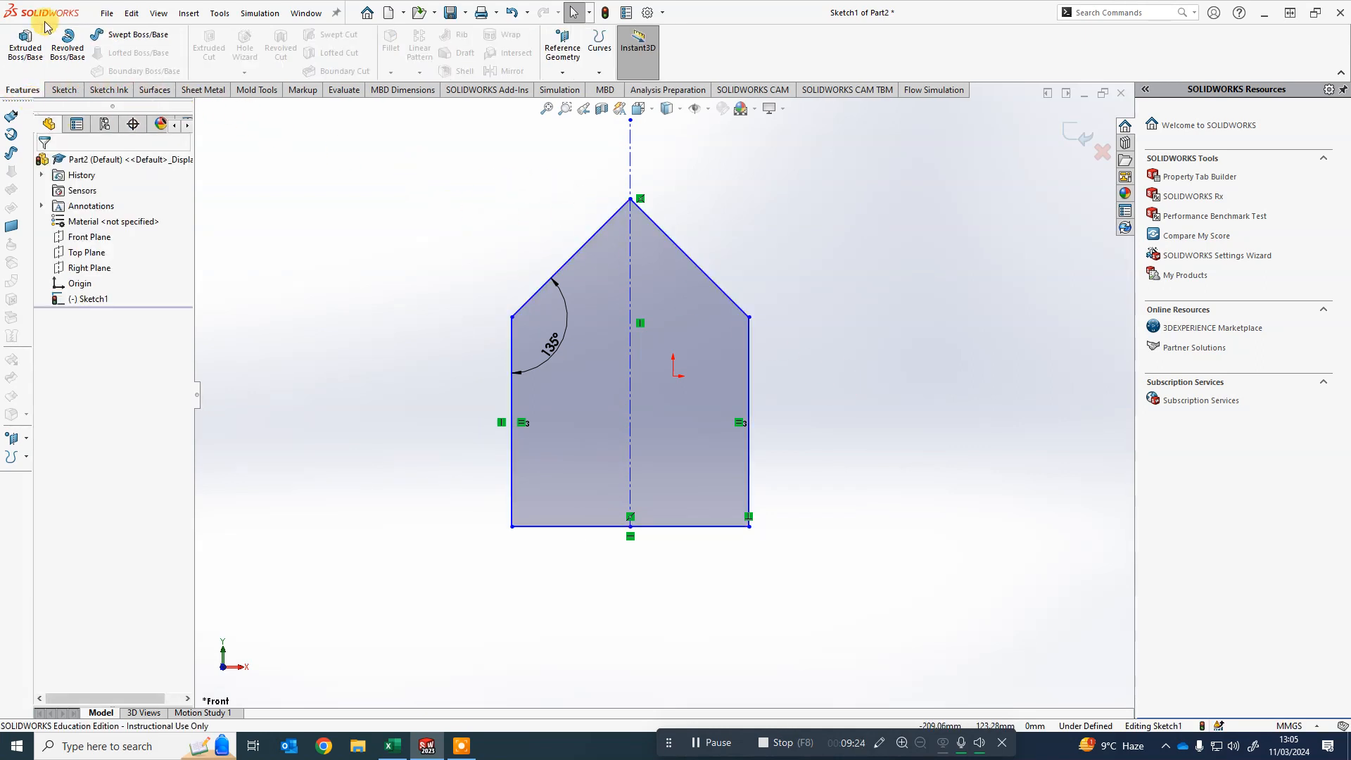
{"action": "left_click", "coordinate": [32, 39]}
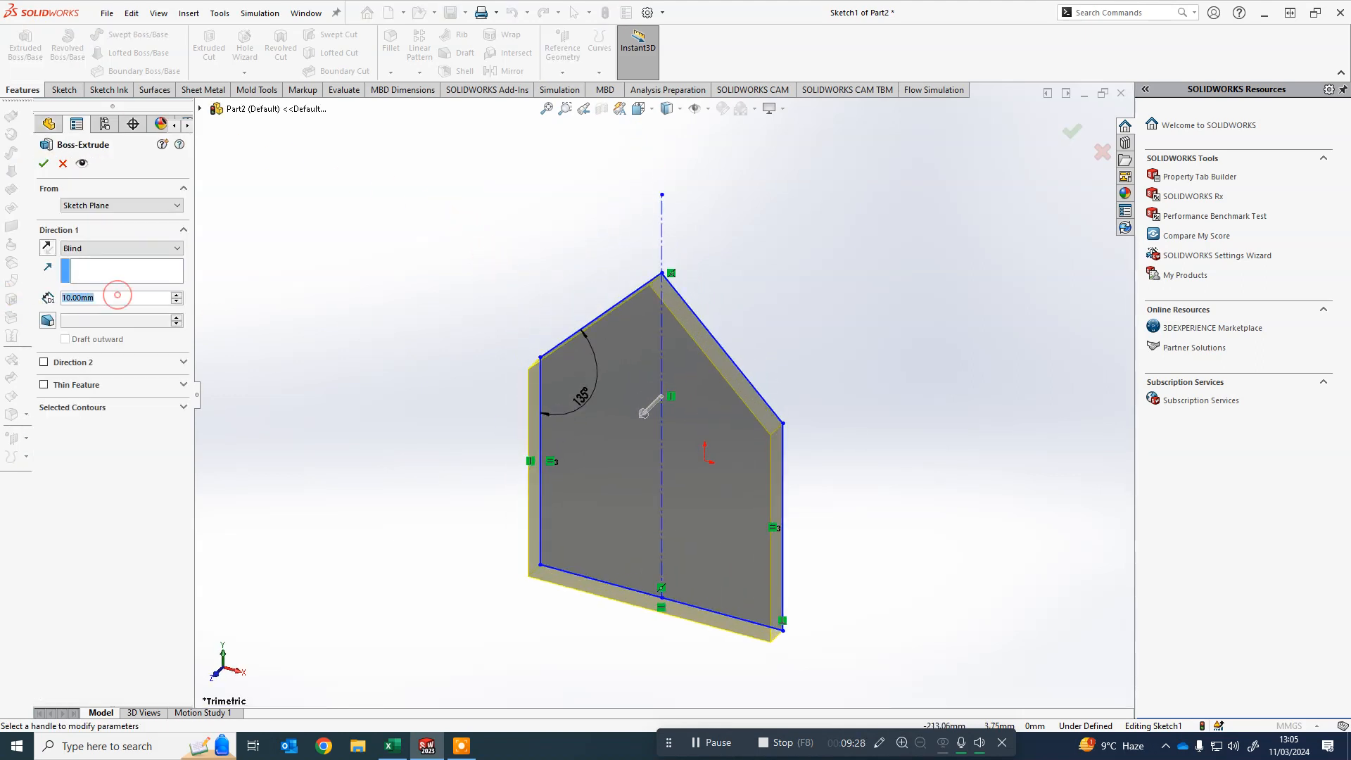
{"action": "type", "text": "150"}
{"action": "key", "text": "Return"}
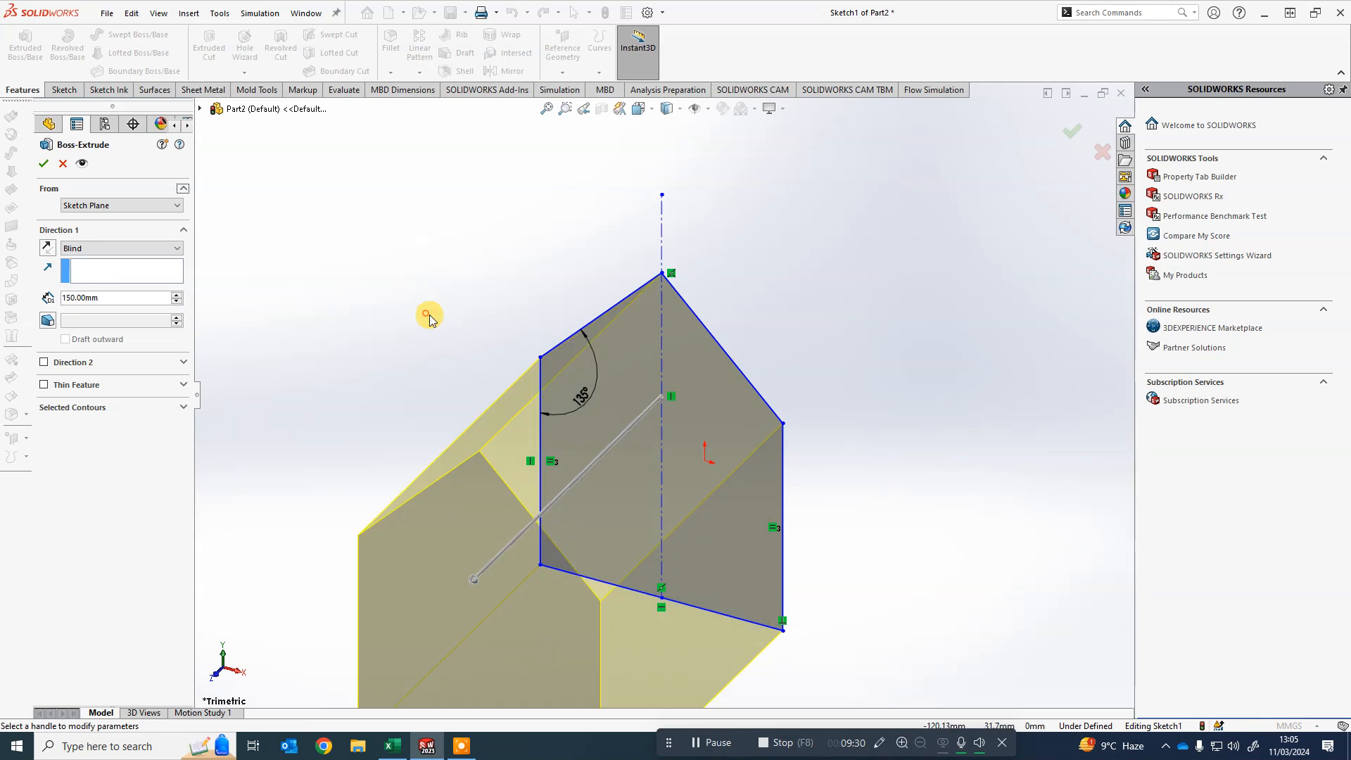
{"action": "scroll", "coordinate": [429, 314], "scroll_direction": "up", "scroll_amount": 4}
{"action": "mouse_move", "coordinate": [930, 517]}
{"action": "middle_mouse_down"}
{"action": "mouse_move", "coordinate": [807, 501]}
{"action": "mouse_move", "coordinate": [889, 497]}
{"action": "mouse_move", "coordinate": [1025, 444]}
{"action": "mouse_move", "coordinate": [615, 498]}
{"action": "mouse_move", "coordinate": [746, 494]}
{"action": "mouse_move", "coordinate": [706, 535]}
{"action": "middle_mouse_up"}
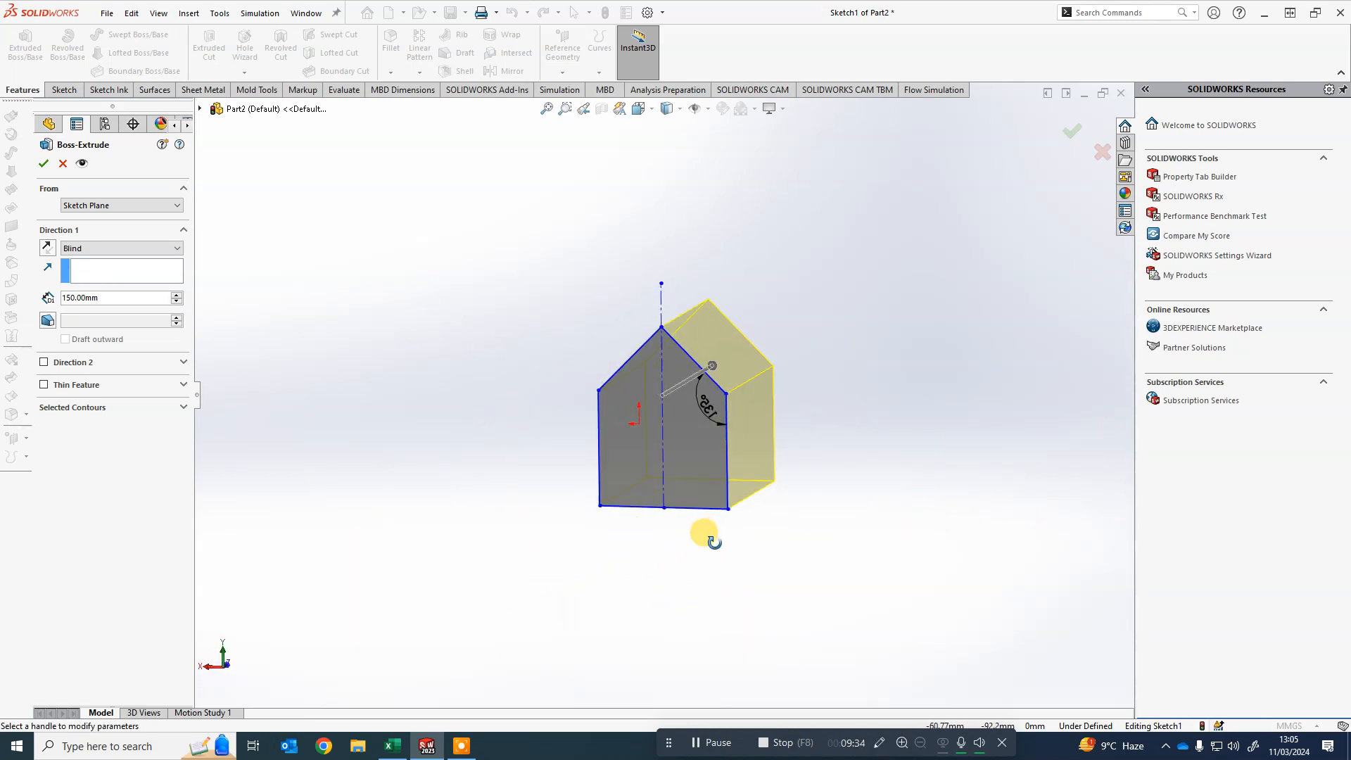
{"action": "scroll", "coordinate": [611, 327], "scroll_direction": "down", "scroll_amount": 1}
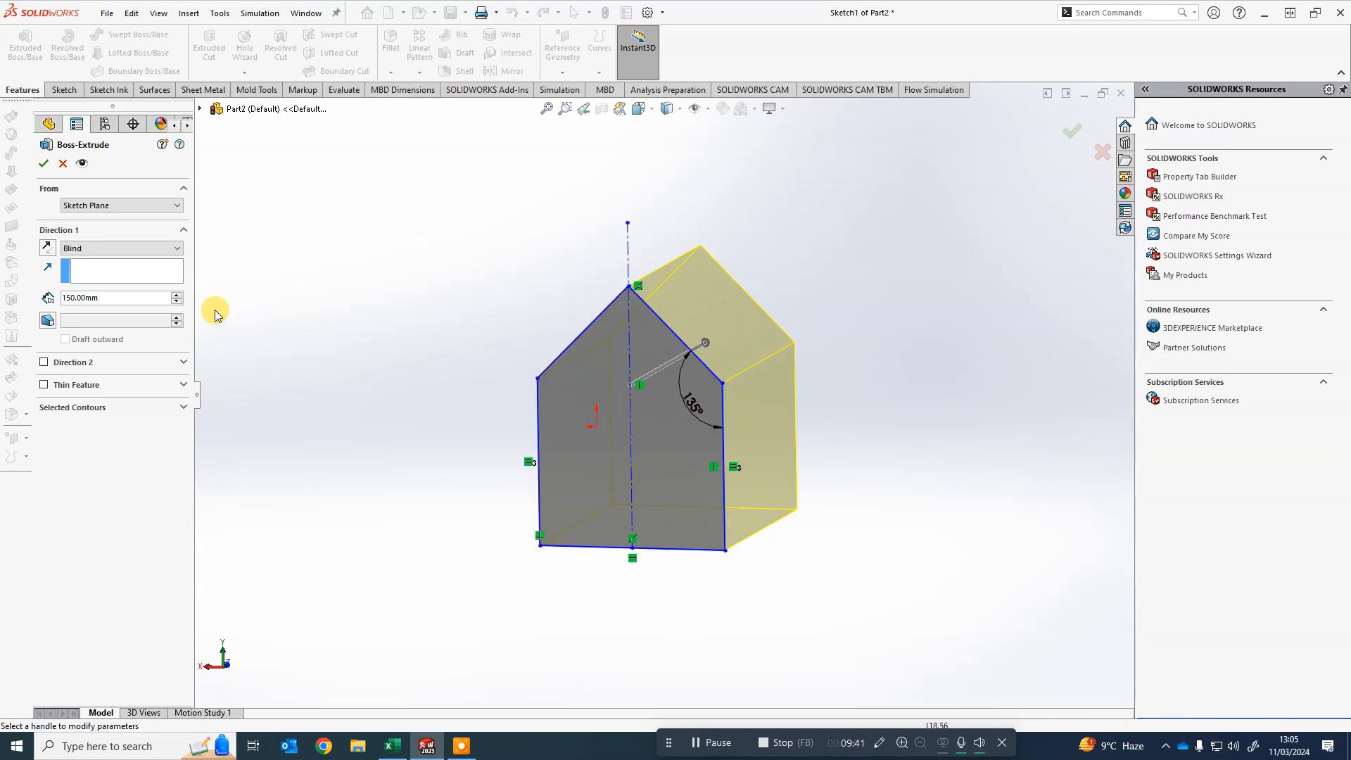
{"action": "left_click", "coordinate": [44, 164]}
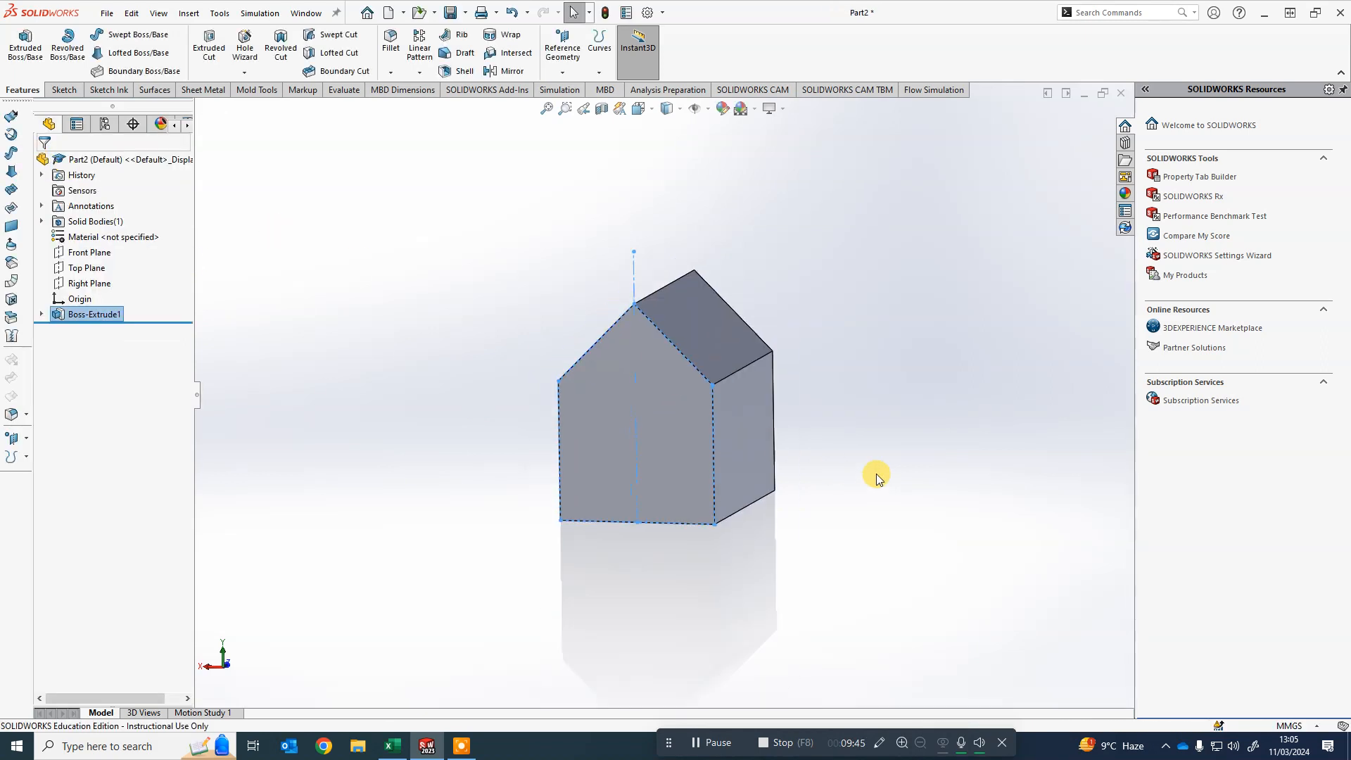
- Reopen the extrusion's sketch for editing and drag its left wall outward to widen the house
{"action": "middle_click_drag", "start_coordinate": [876, 475], "coordinate": [823, 531]}
{"action": "left_click", "coordinate": [885, 504]}
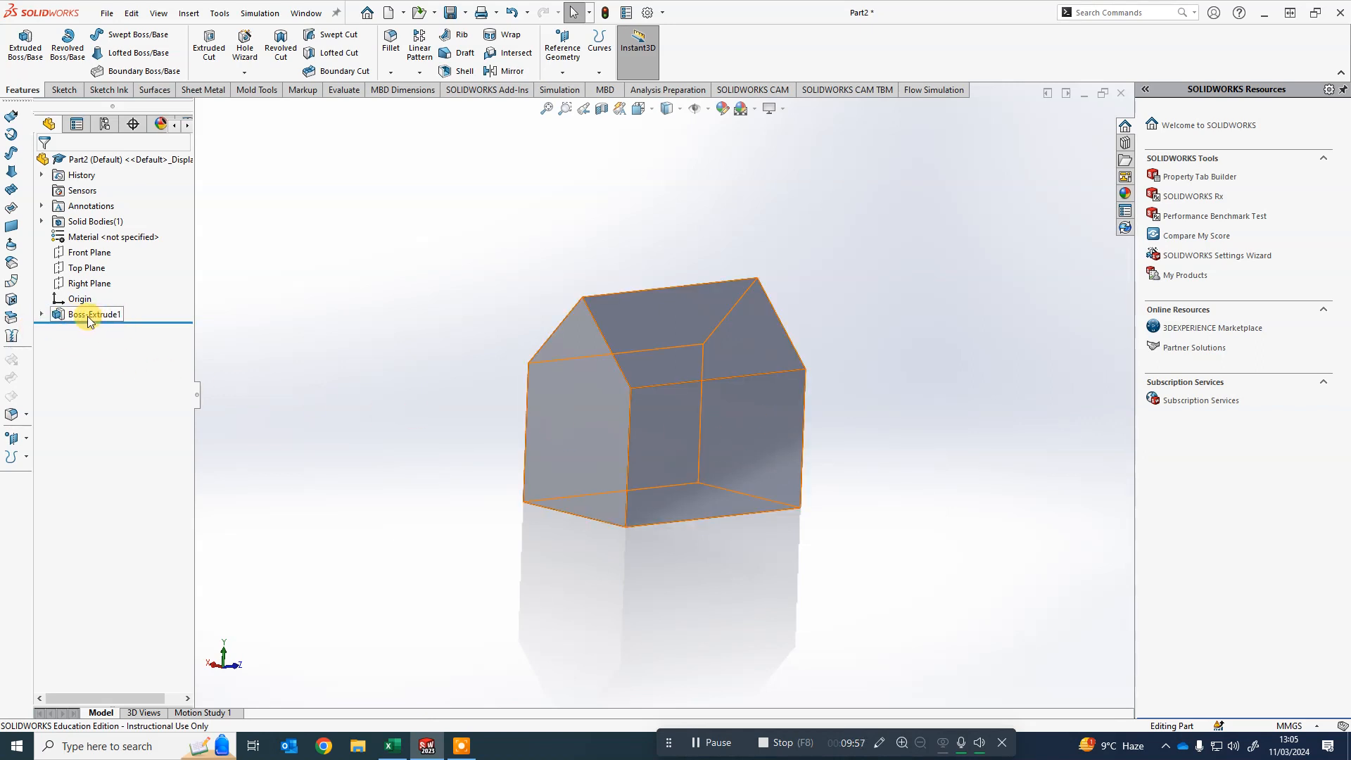
{"action": "left_click", "coordinate": [40, 315]}
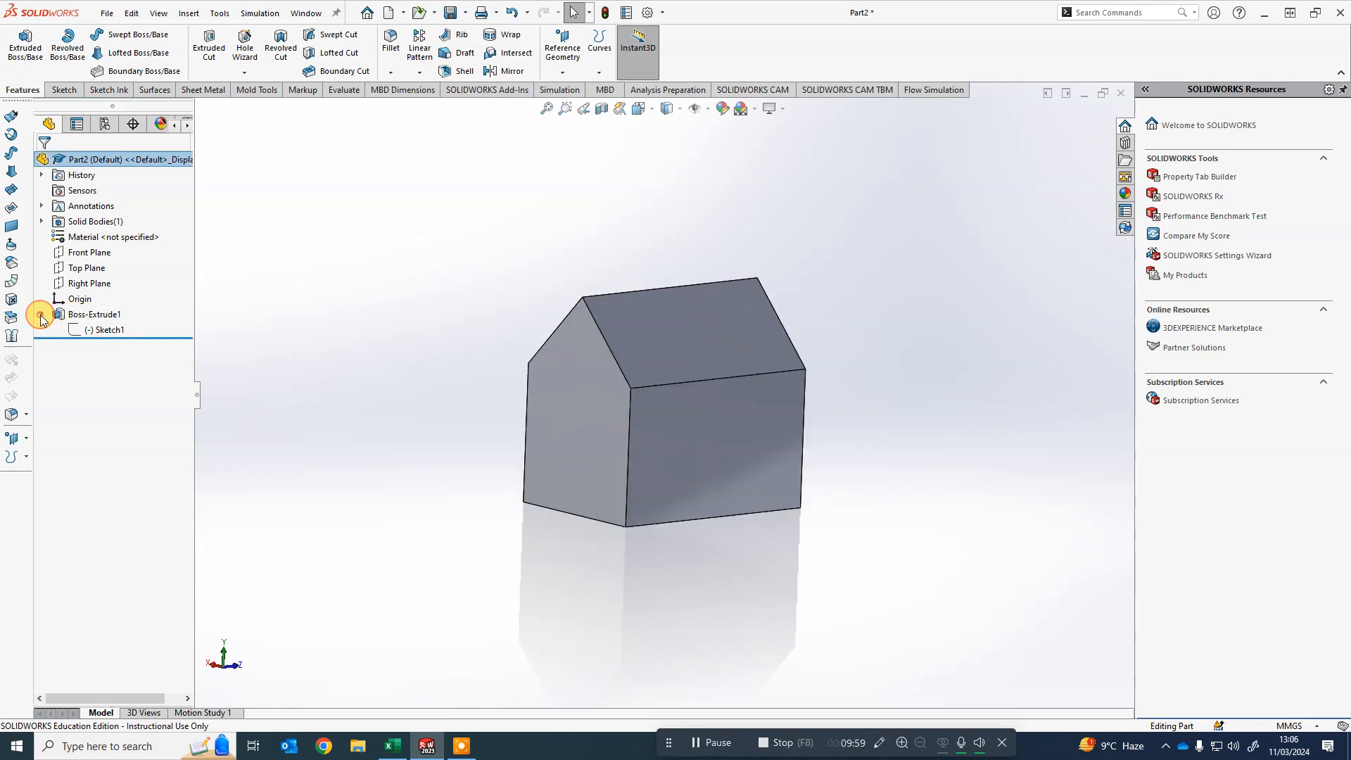
{"action": "right_click", "coordinate": [101, 333]}
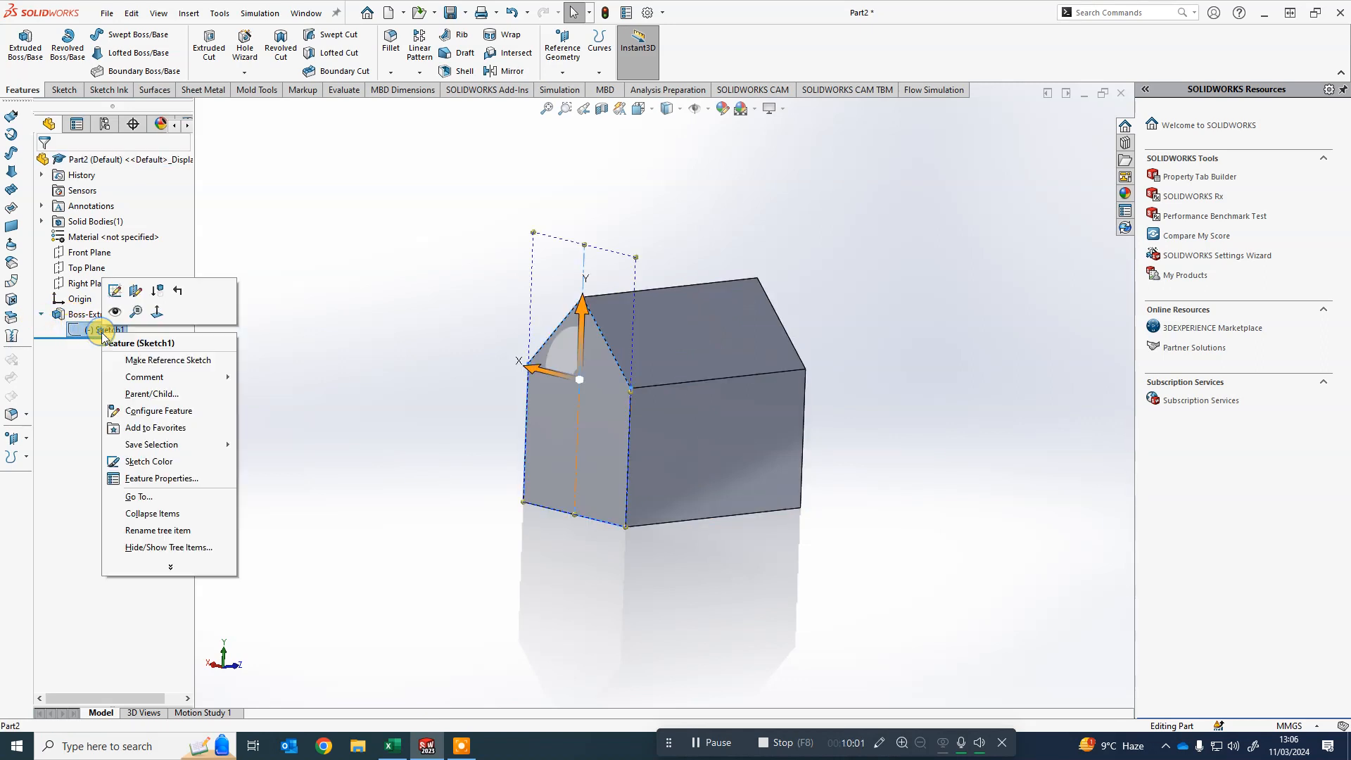
{"action": "left_click", "coordinate": [115, 292]}
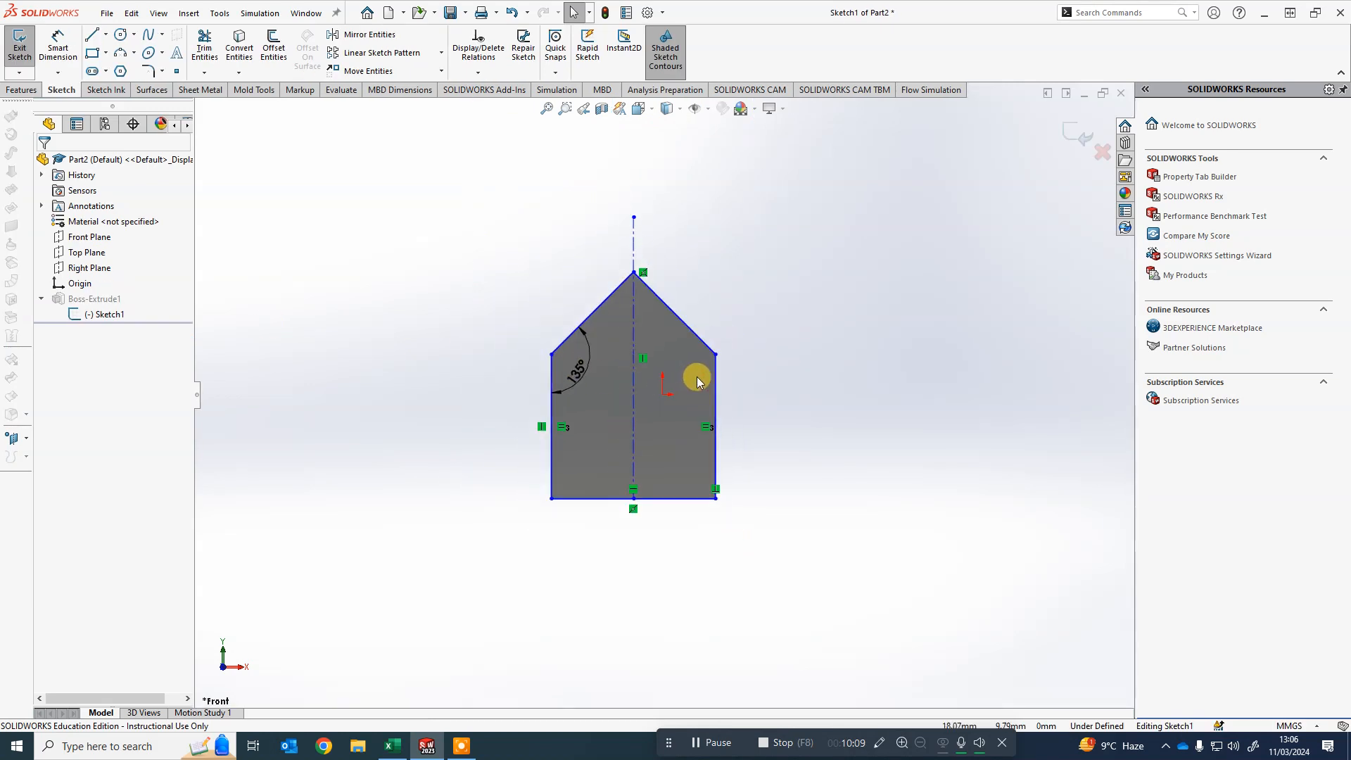
{"action": "left_click_drag", "start_coordinate": [550, 374], "coordinate": [489, 381]}
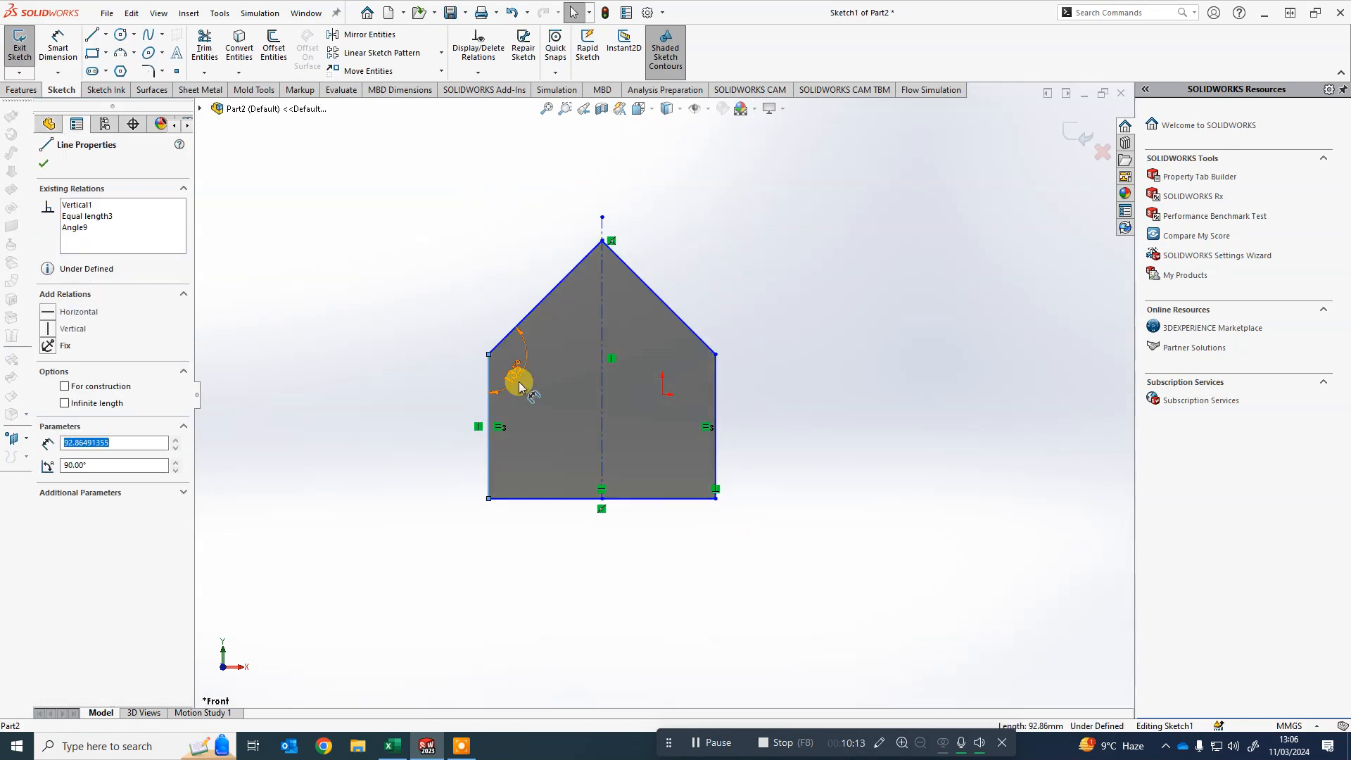
{"action": "mouse_move", "coordinate": [416, 323]}
{"action": "middle_mouse_down"}
{"action": "mouse_move", "coordinate": [437, 323]}
{"action": "mouse_move", "coordinate": [475, 360]}
{"action": "middle_mouse_up"}
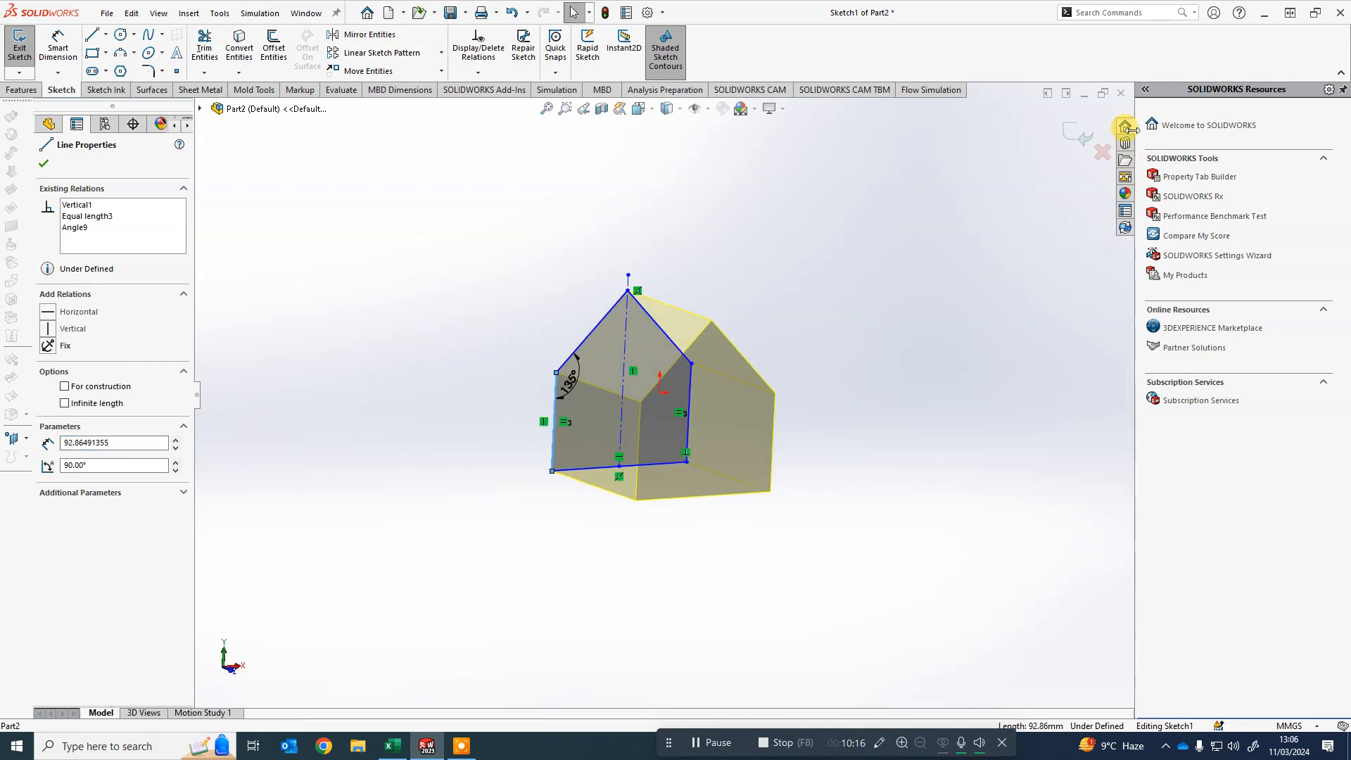
- Exit the sketch to rebuild the widened house block
{"action": "left_click", "coordinate": [1071, 132]}
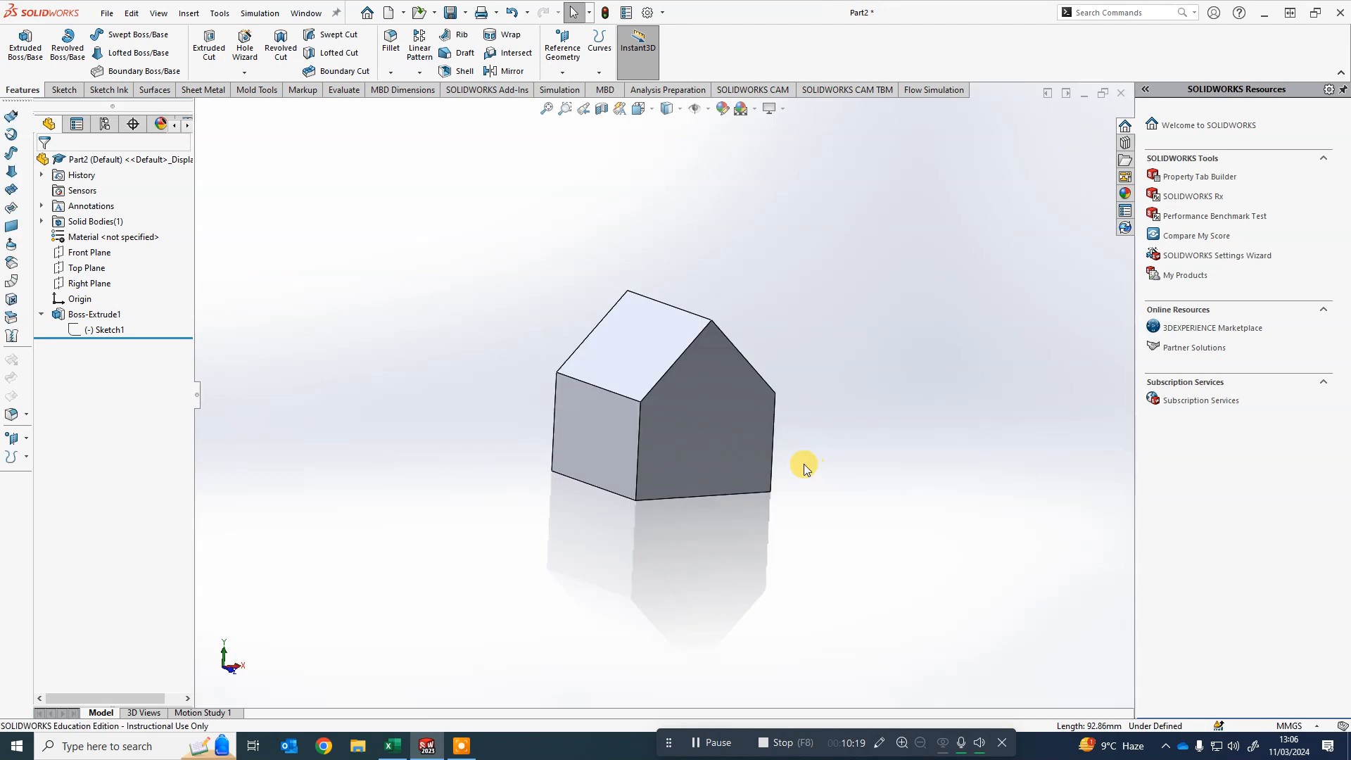
{"action": "mouse_move", "coordinate": [895, 546]}
{"action": "middle_mouse_down"}
{"action": "mouse_move", "coordinate": [660, 446]}
{"action": "mouse_move", "coordinate": [833, 417]}
{"action": "mouse_move", "coordinate": [883, 423]}
{"action": "mouse_move", "coordinate": [630, 441]}
{"action": "mouse_move", "coordinate": [862, 437]}
{"action": "middle_mouse_up"}
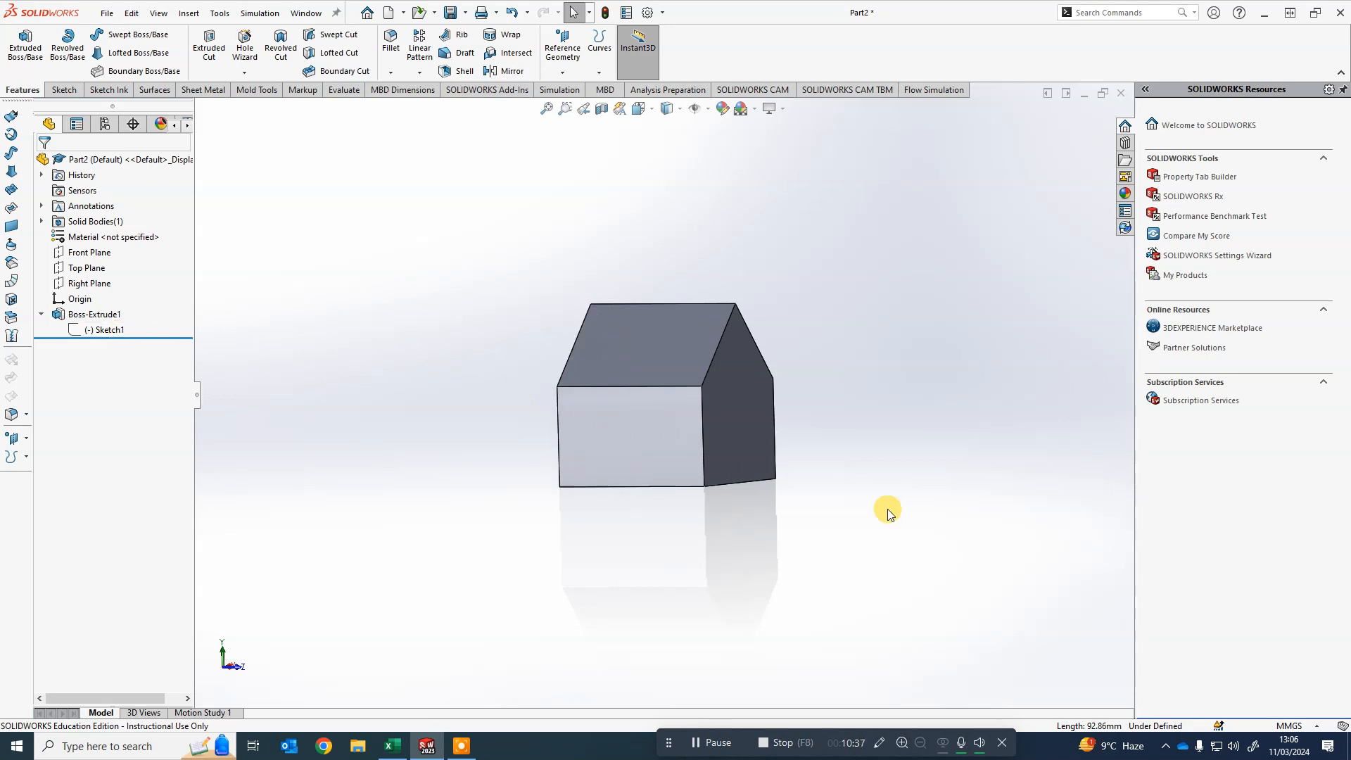
{"action": "middle_click_drag", "start_coordinate": [888, 514], "coordinate": [812, 508]}
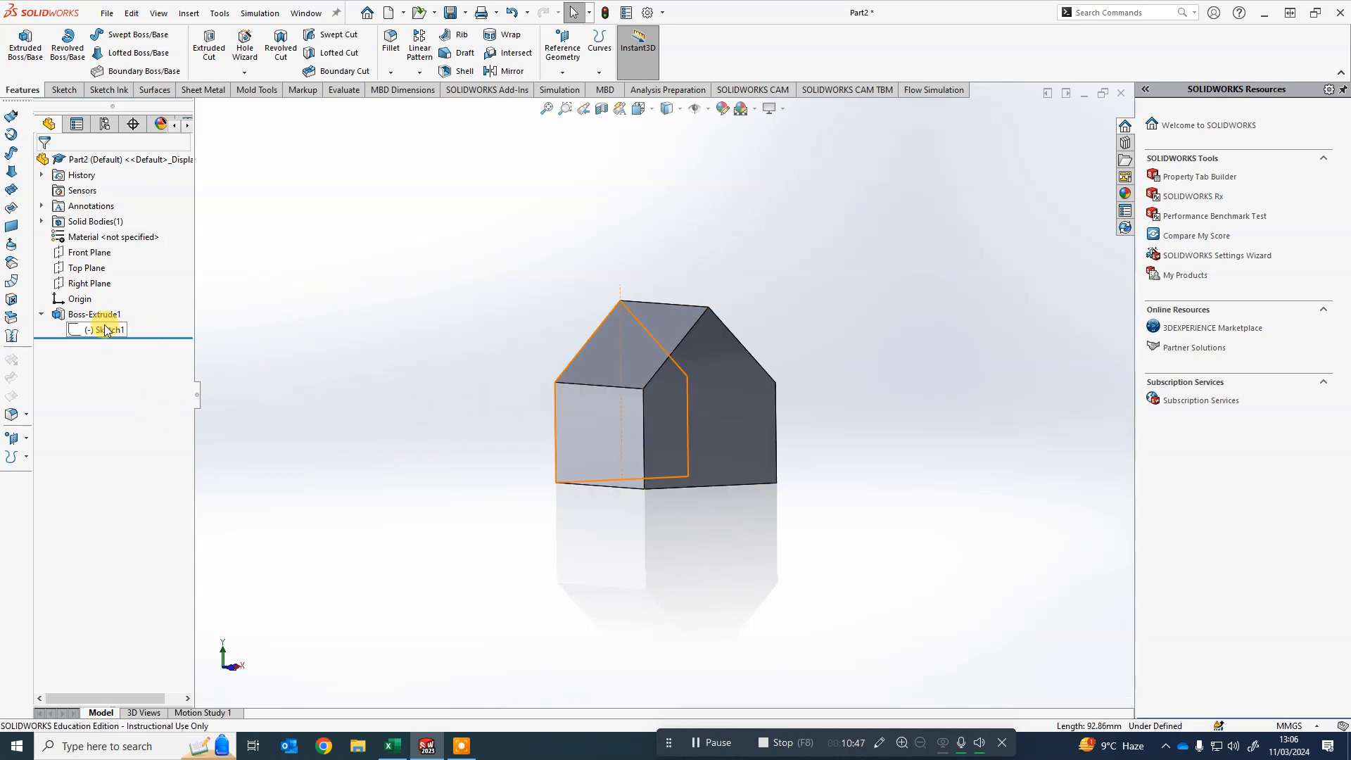
- Reopen the house sketch for editing and dimension the left wall's height as 100 mm
{"action": "left_click", "coordinate": [41, 314]}
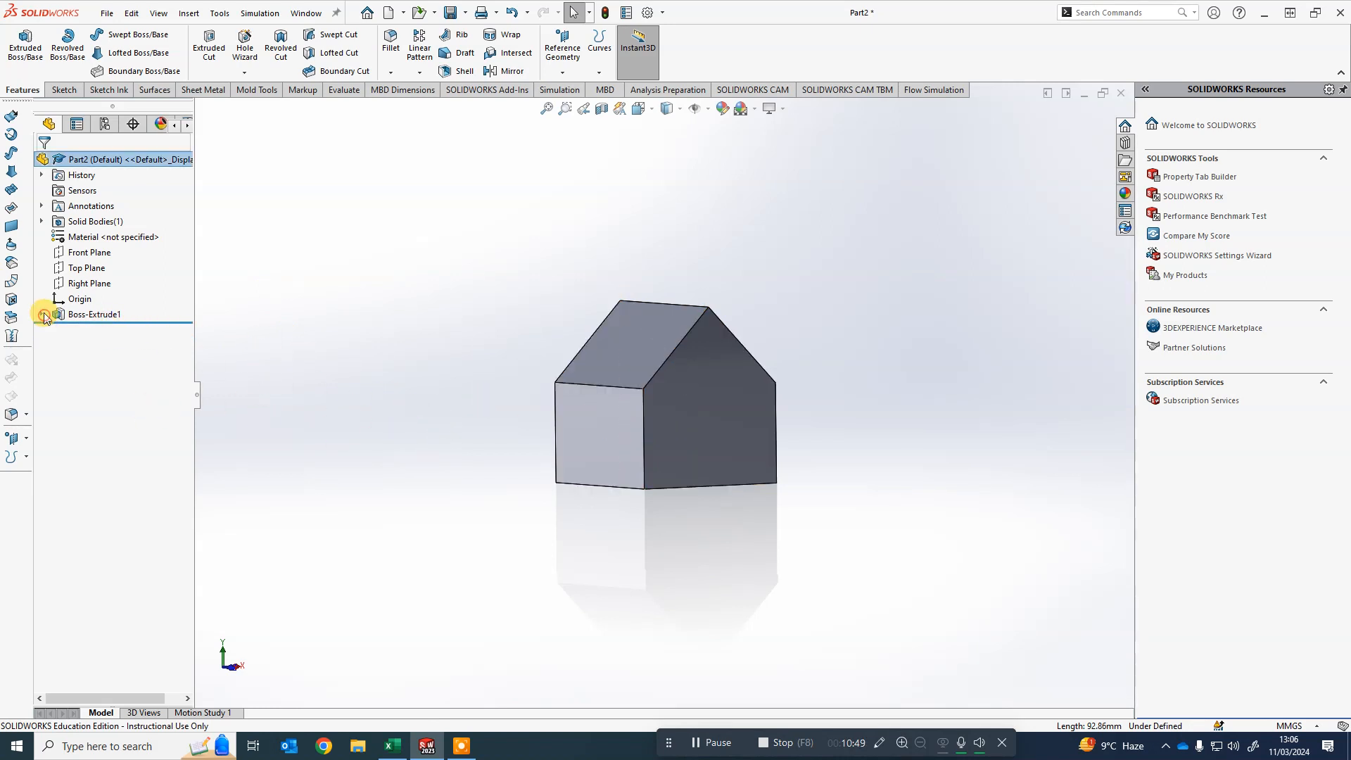
{"action": "left_click", "coordinate": [41, 315]}
{"action": "right_click", "coordinate": [105, 329]}
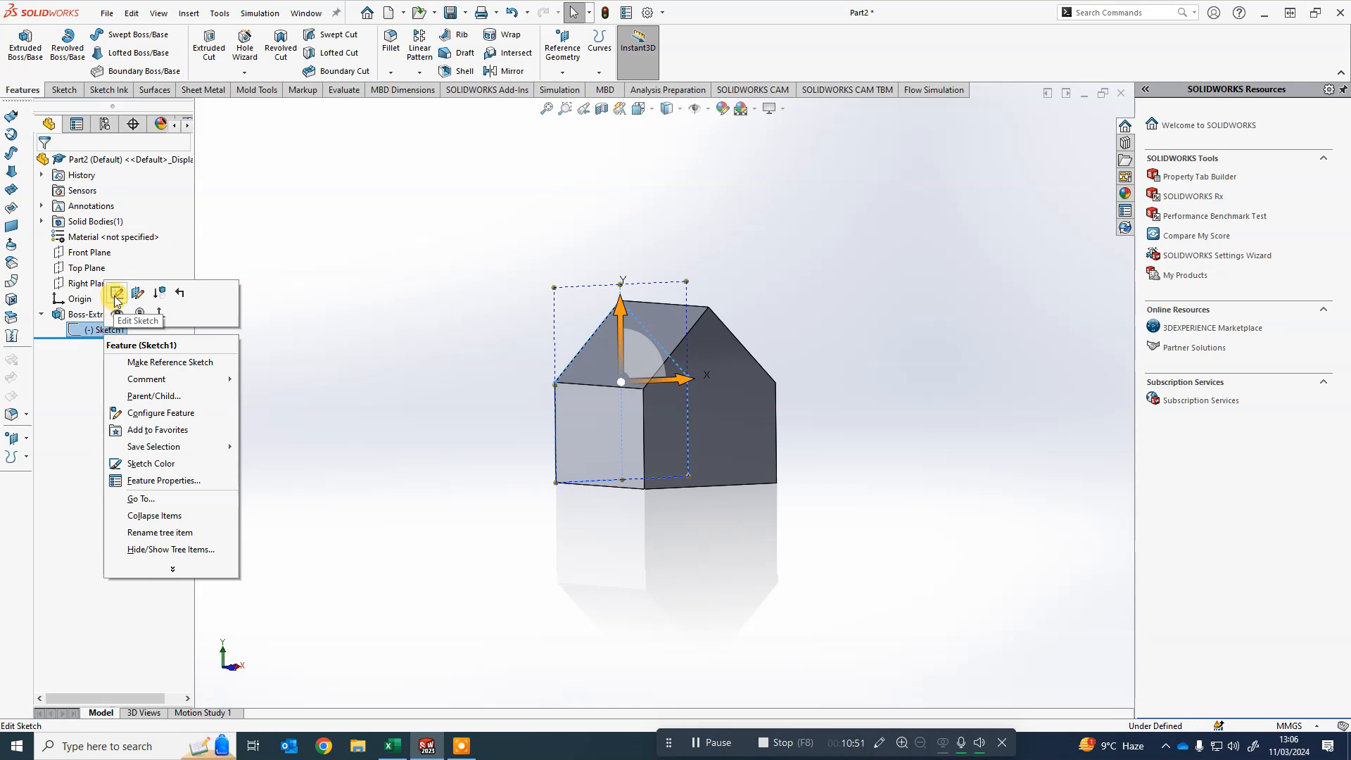
{"action": "left_click", "coordinate": [114, 296]}
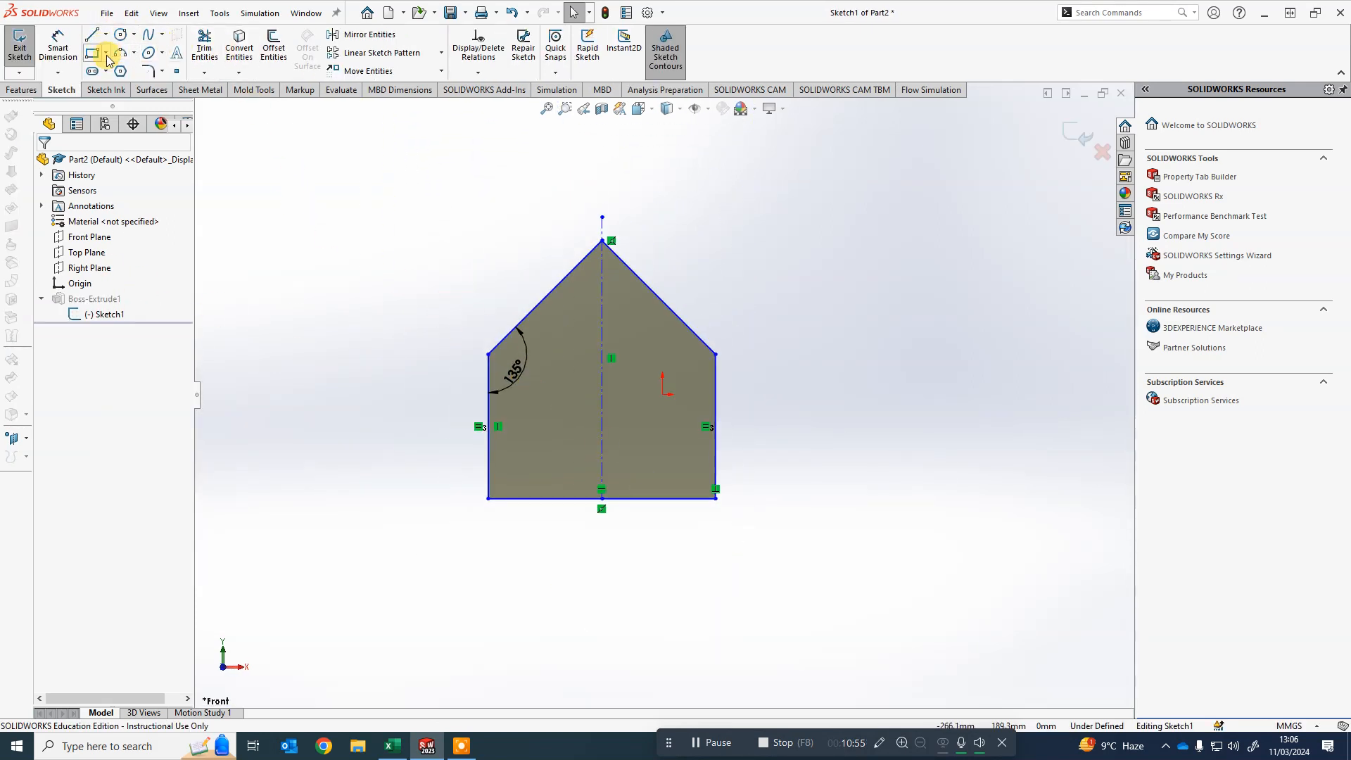
{"action": "left_click", "coordinate": [58, 48]}
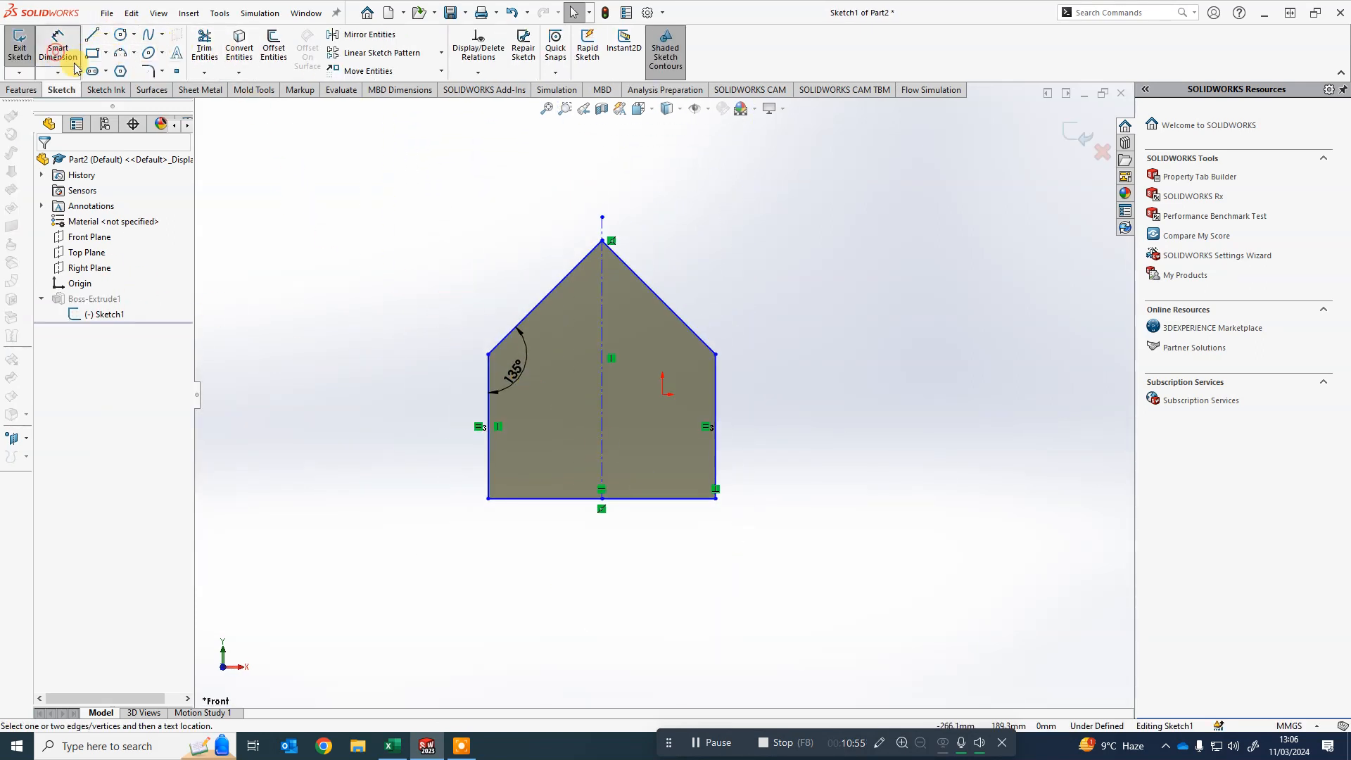
{"action": "left_click", "coordinate": [491, 407]}
{"action": "left_click", "coordinate": [394, 440]}
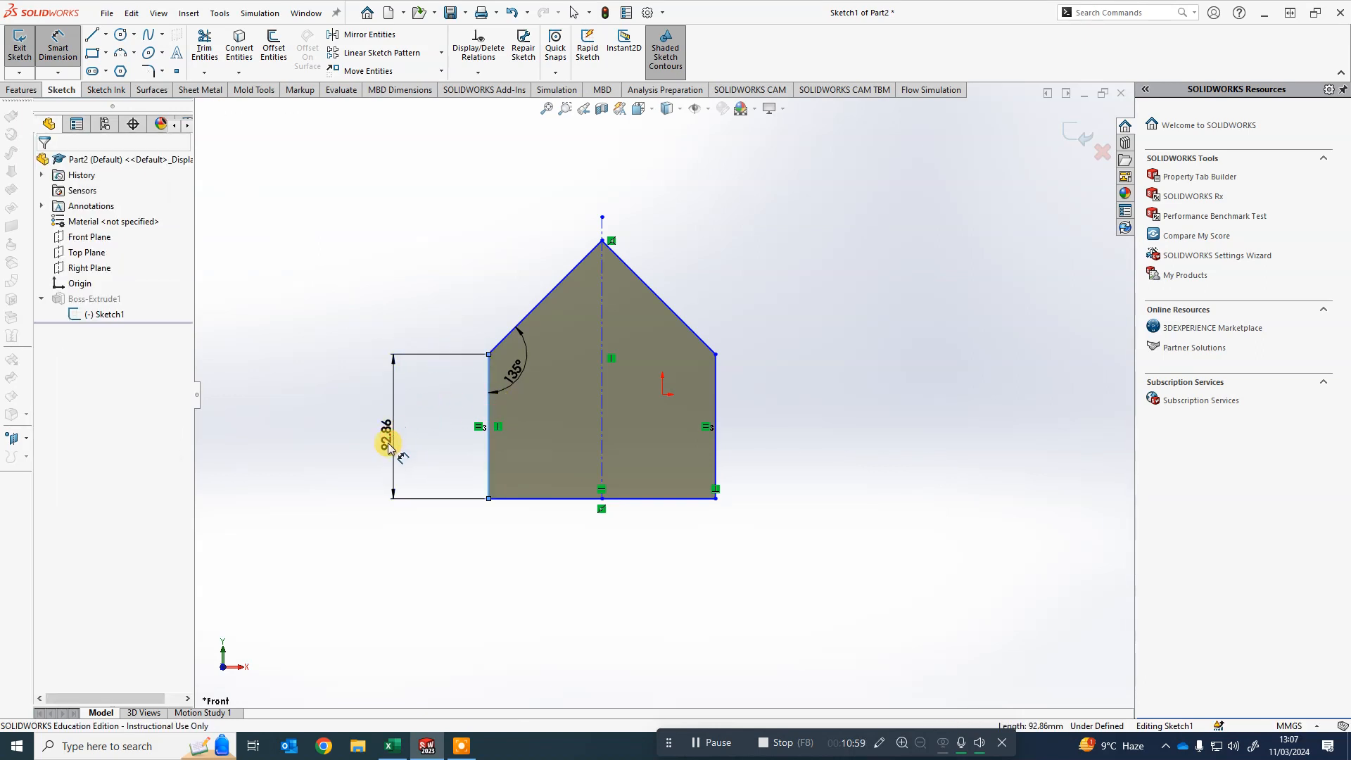
{"action": "type", "text": "100"}
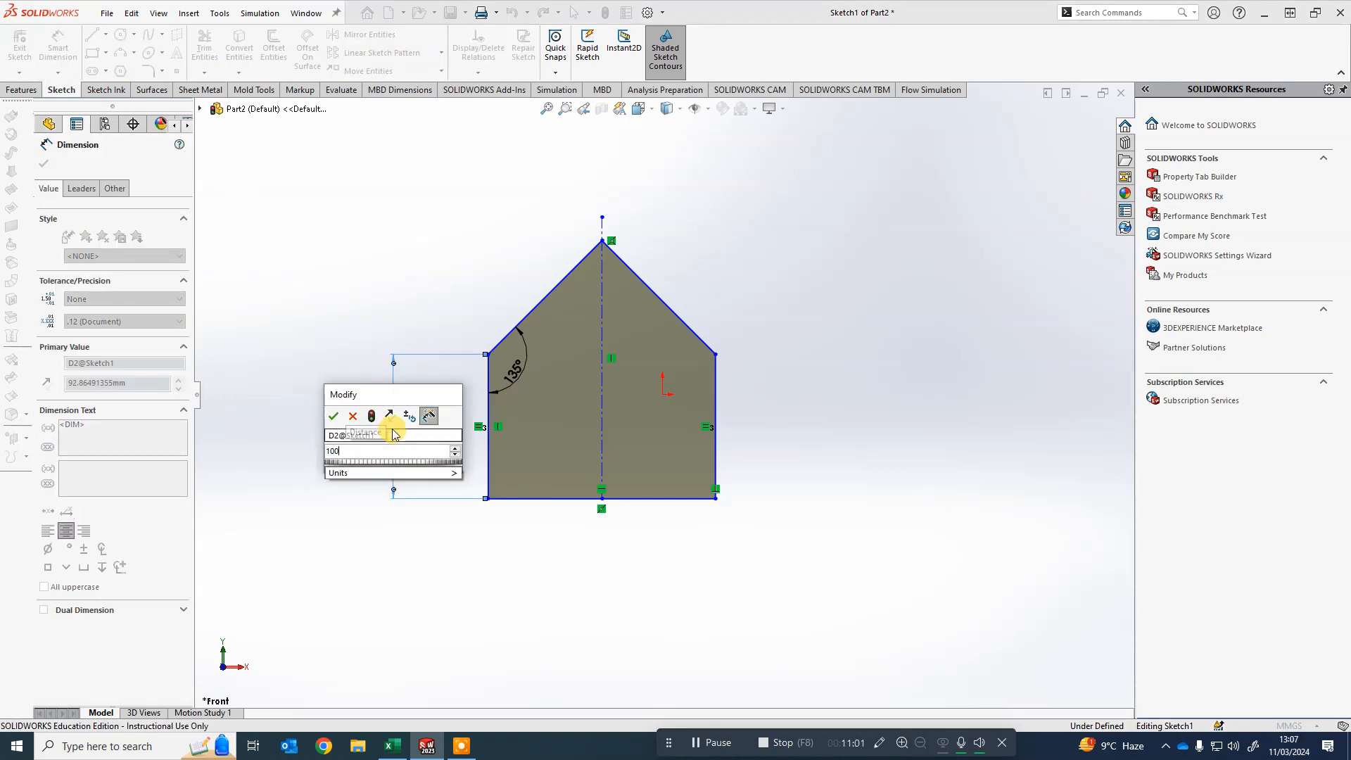
{"action": "key", "text": "Return"}
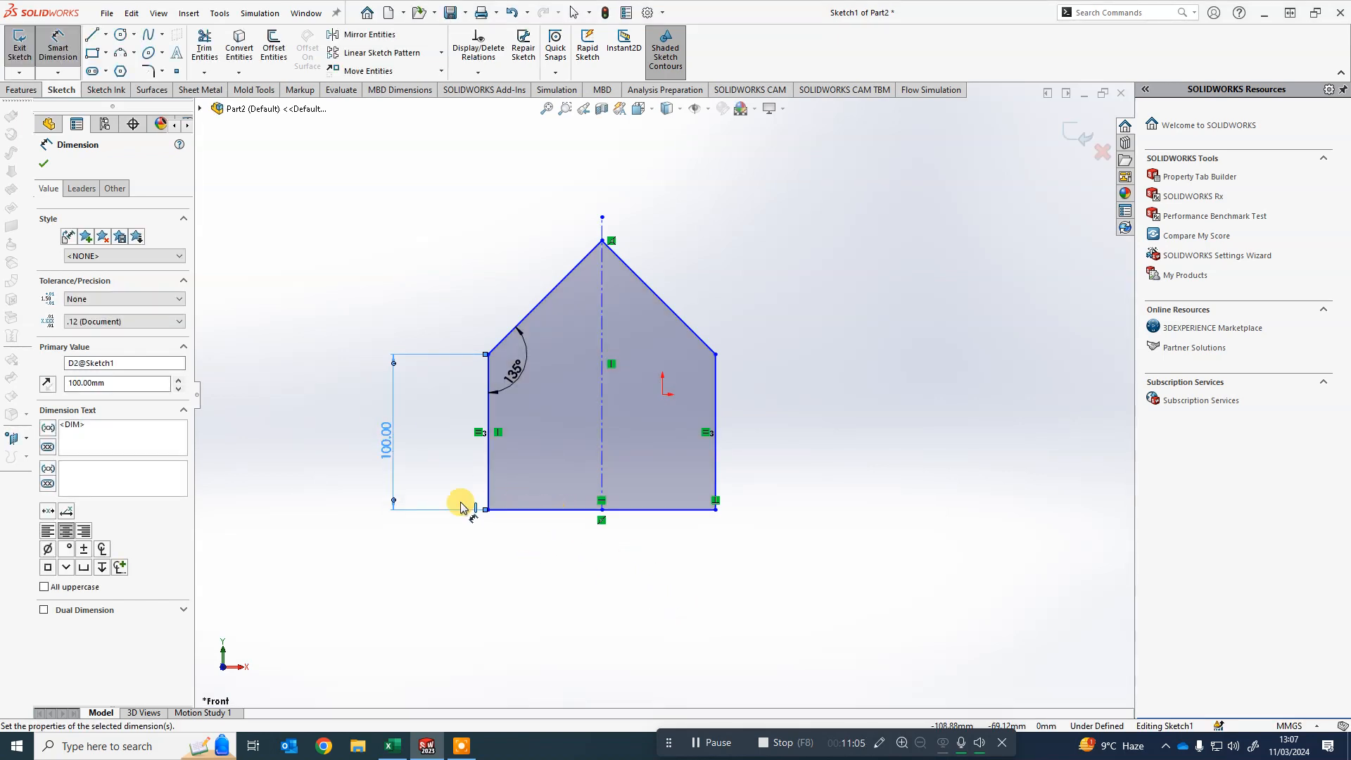
- Dimension the floor line's width as 150 mm
{"action": "left_click", "coordinate": [543, 512]}
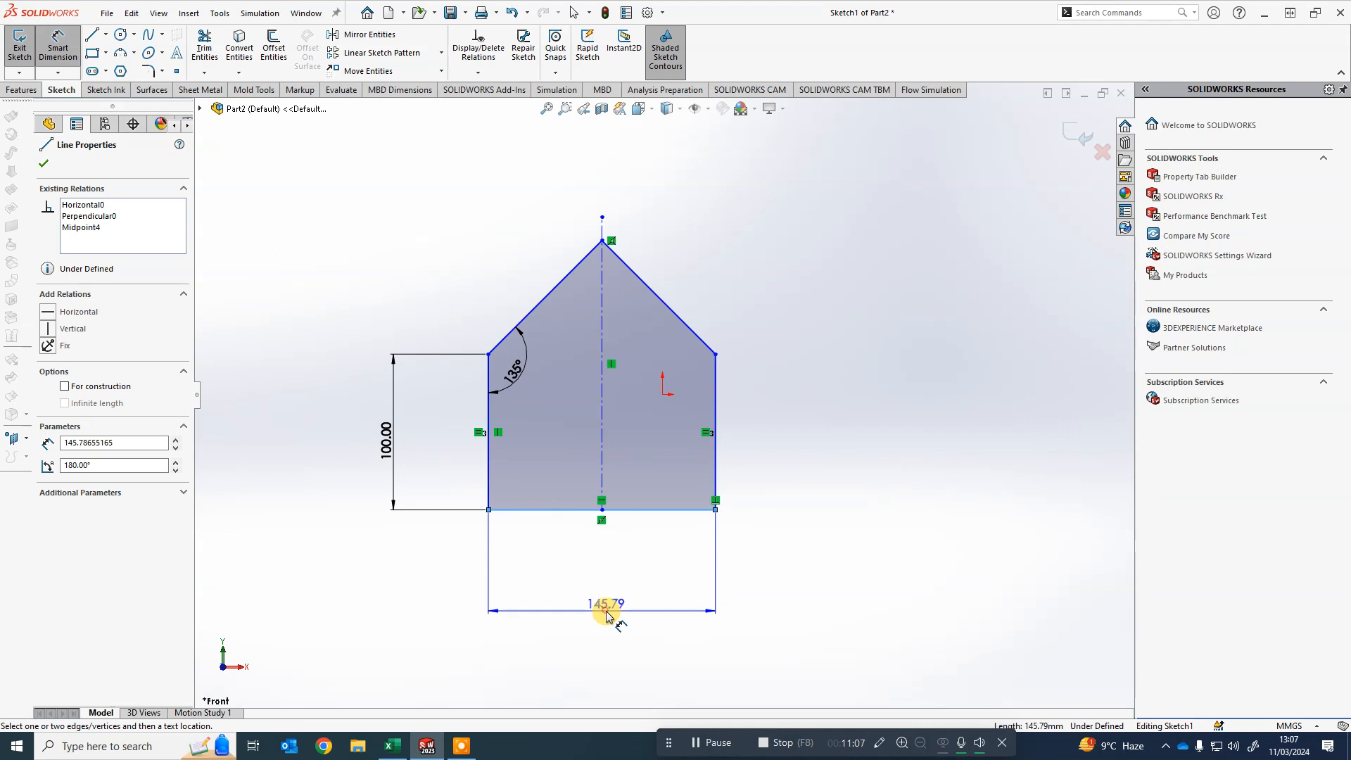
{"action": "left_click", "coordinate": [607, 615]}
{"action": "type", "text": "150"}
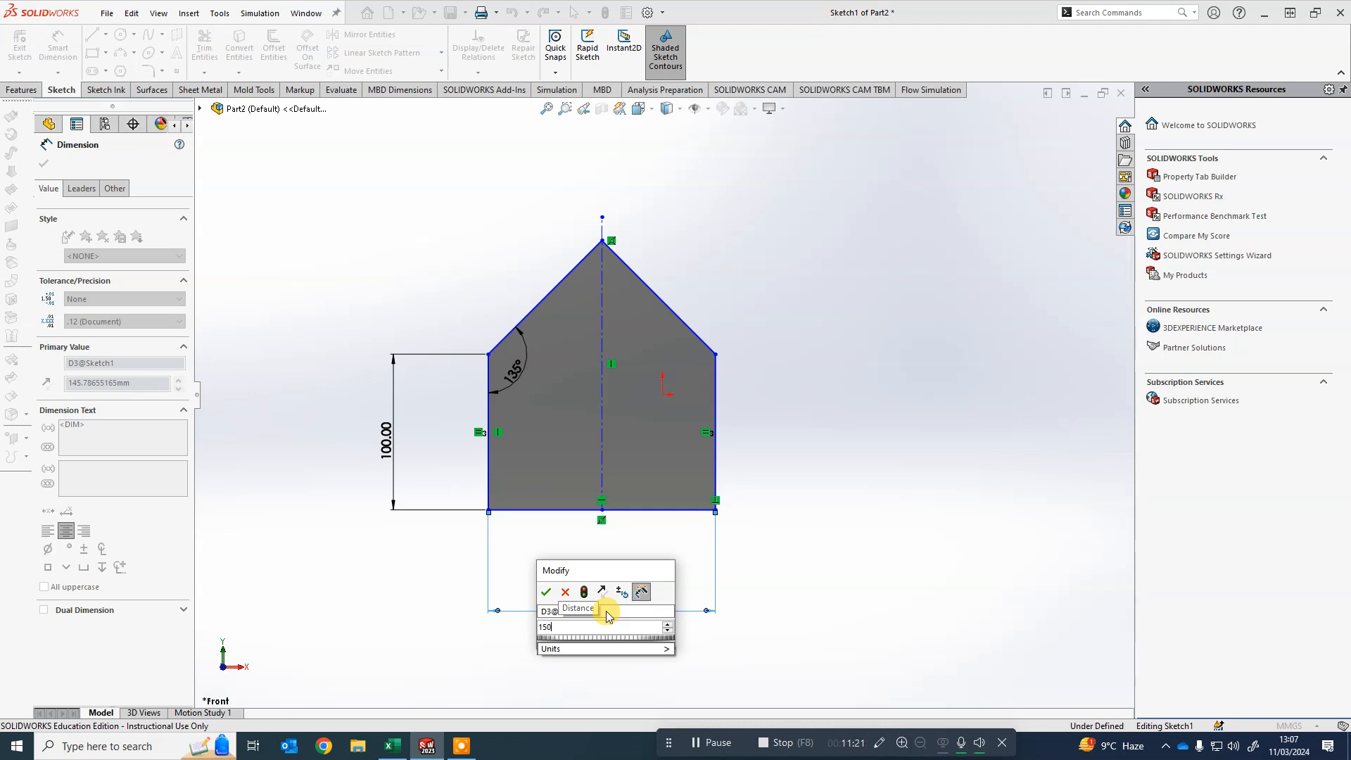
{"action": "key", "text": "Return"}
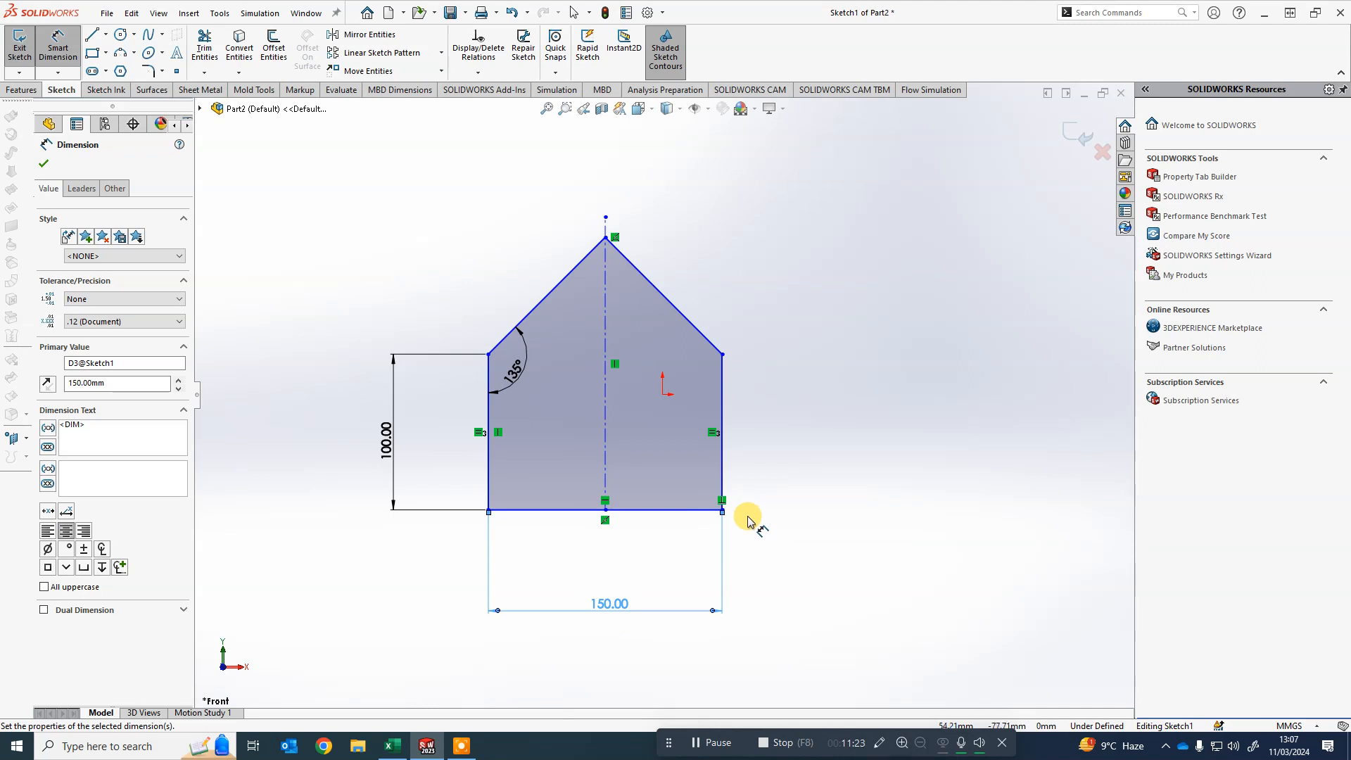
- Drag the roof apex, right wall and floor line to test how the under-defined profile moves
{"action": "left_click", "coordinate": [860, 304]}
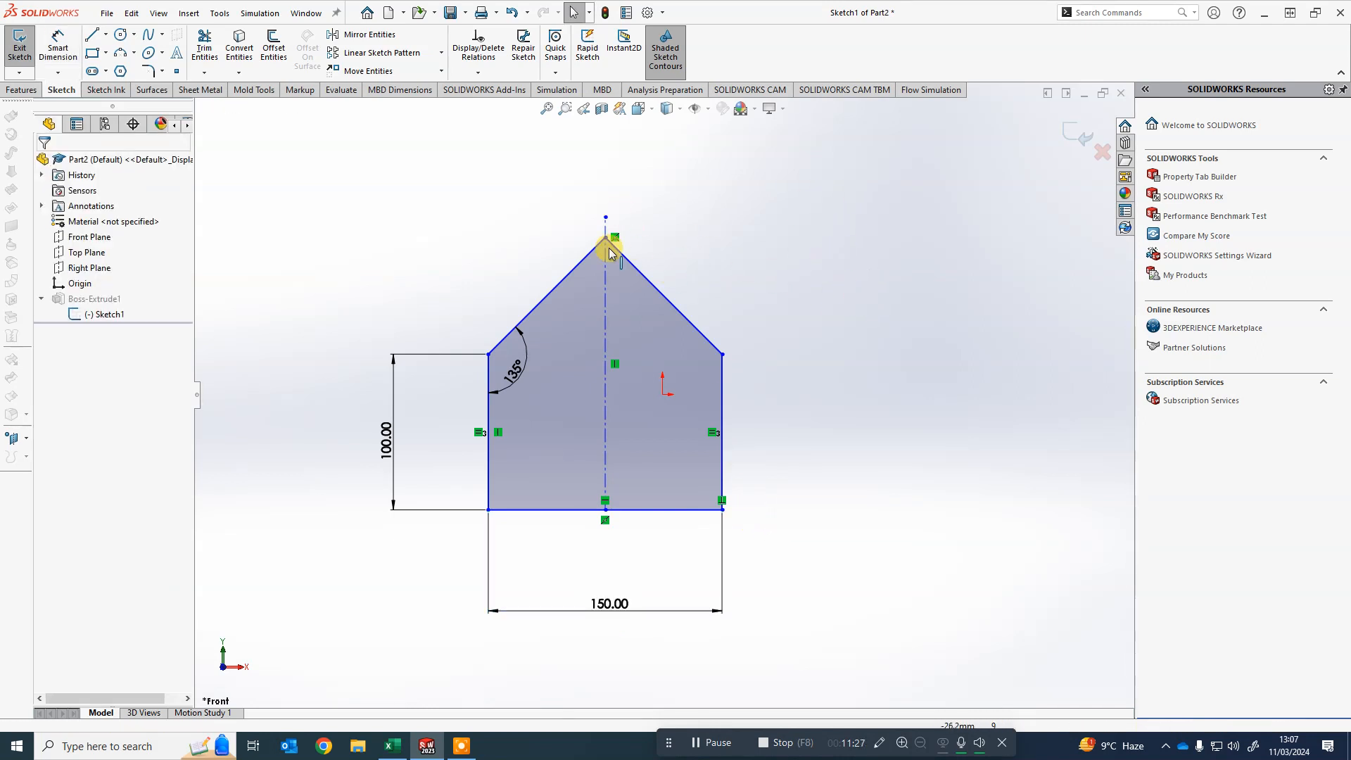
{"action": "mouse_move", "coordinate": [606, 237]}
{"action": "left_mouse_down"}
{"action": "mouse_move", "coordinate": [612, 283]}
{"action": "mouse_move", "coordinate": [694, 265]}
{"action": "mouse_move", "coordinate": [558, 204]}
{"action": "mouse_move", "coordinate": [732, 194]}
{"action": "mouse_move", "coordinate": [779, 217]}
{"action": "mouse_move", "coordinate": [378, 205]}
{"action": "mouse_move", "coordinate": [758, 218]}
{"action": "mouse_move", "coordinate": [555, 145]}
{"action": "mouse_move", "coordinate": [603, 220]}
{"action": "left_mouse_up"}
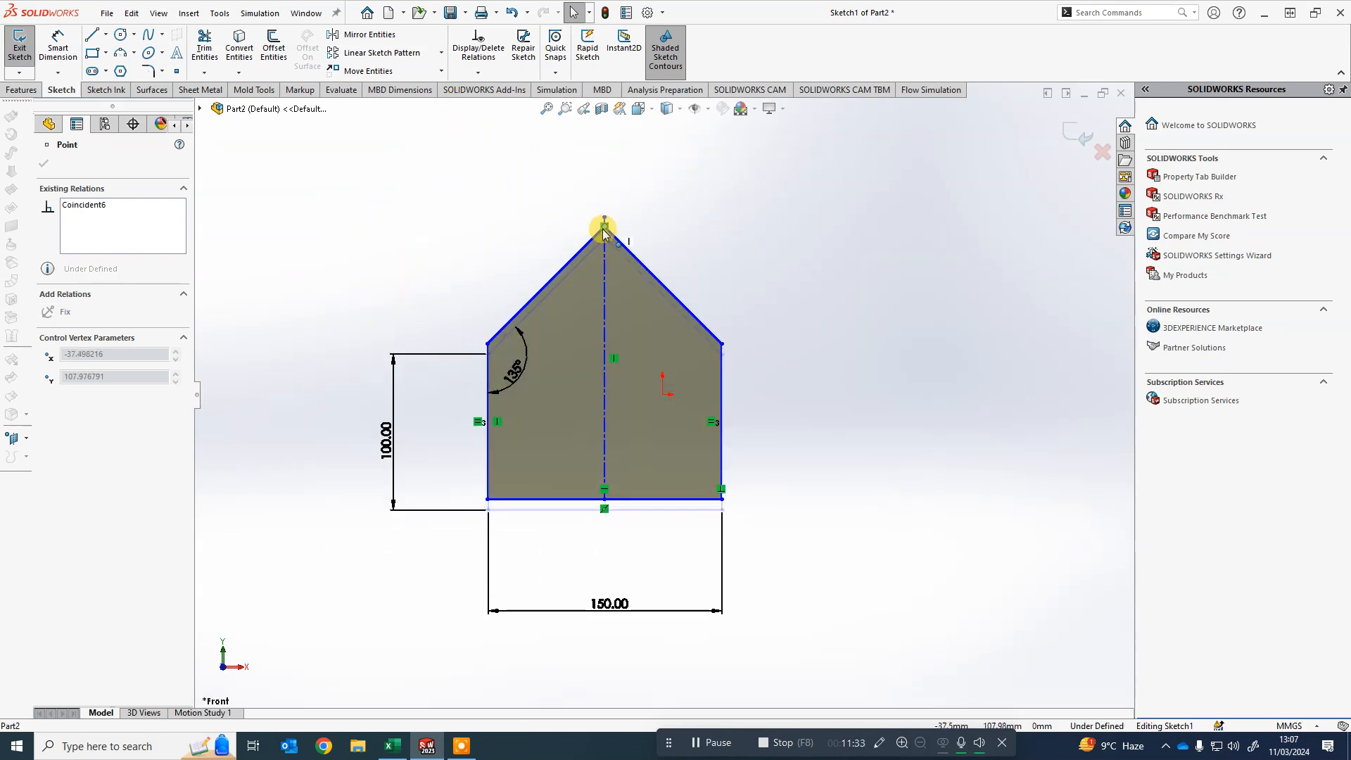
{"action": "left_click_drag", "start_coordinate": [721, 396], "coordinate": [788, 386]}
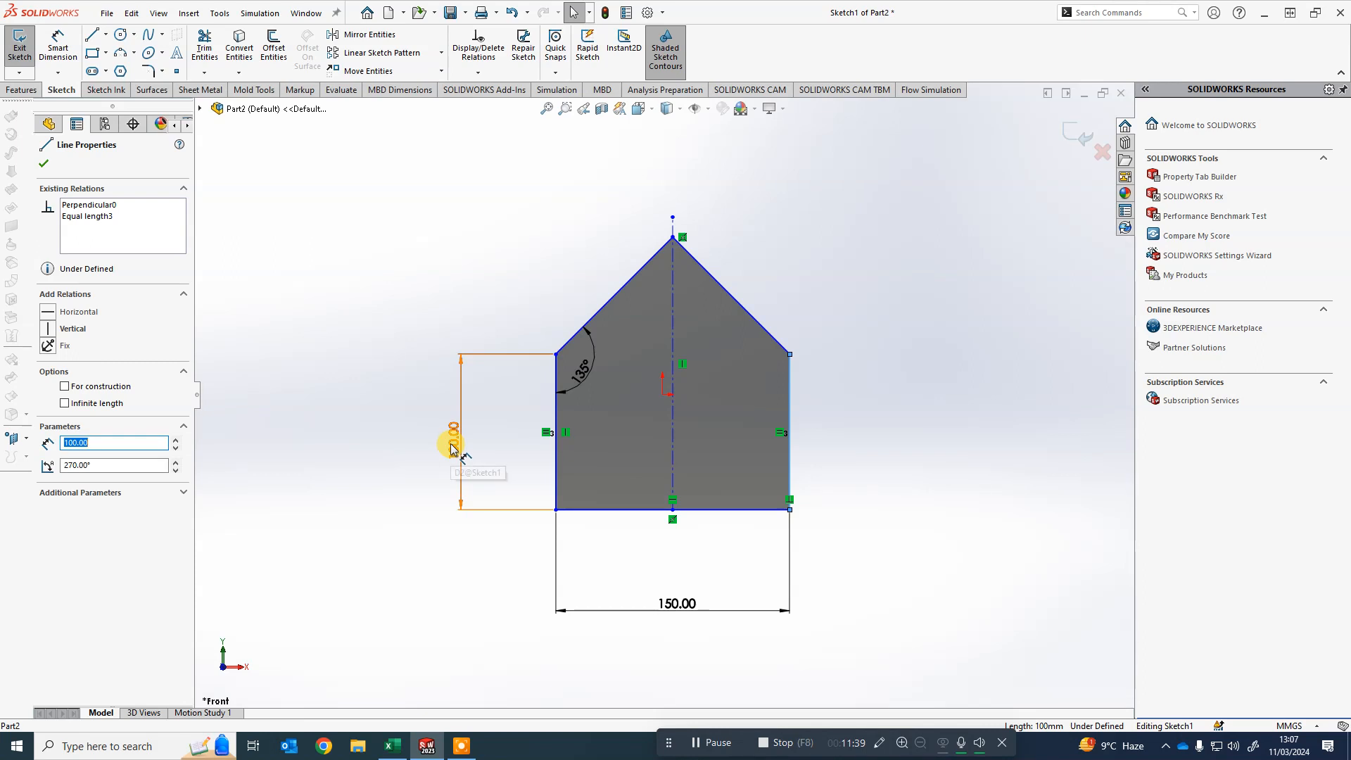
{"action": "left_click", "coordinate": [727, 512]}
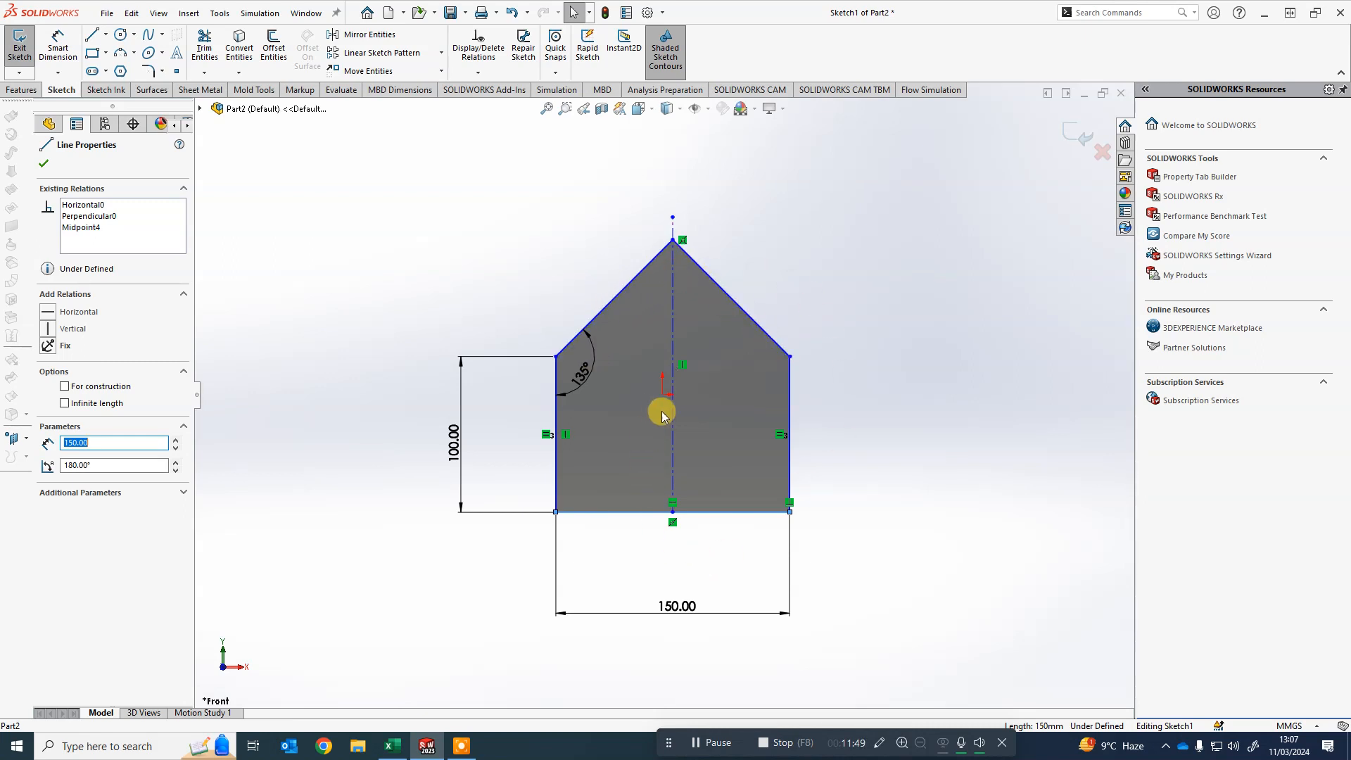
{"action": "mouse_move", "coordinate": [610, 514]}
{"action": "left_mouse_down"}
{"action": "mouse_move", "coordinate": [784, 518]}
{"action": "mouse_move", "coordinate": [724, 567]}
{"action": "mouse_move", "coordinate": [739, 591]}
{"action": "left_mouse_up"}
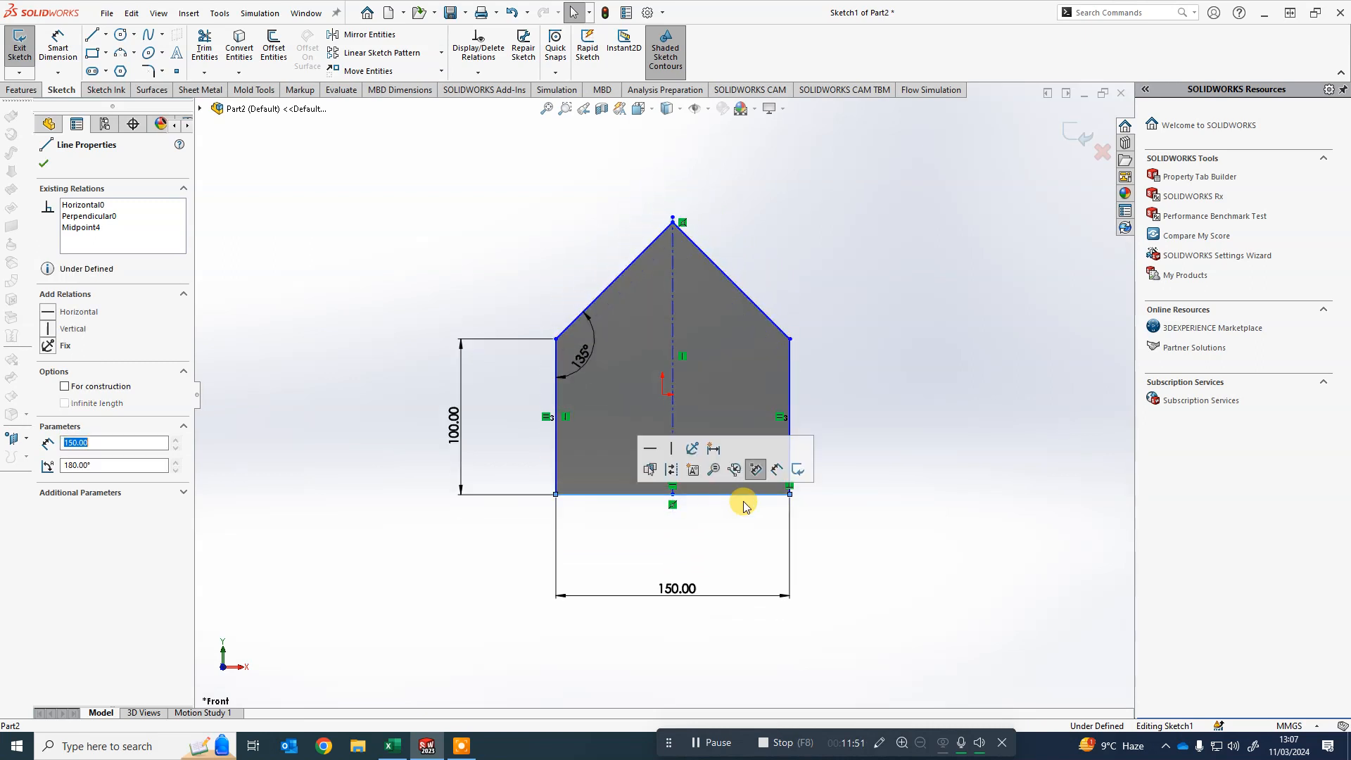
- Try a 200 mm floor width, then set the width dimension back to 150 mm
{"action": "double_click", "coordinate": [677, 591]}
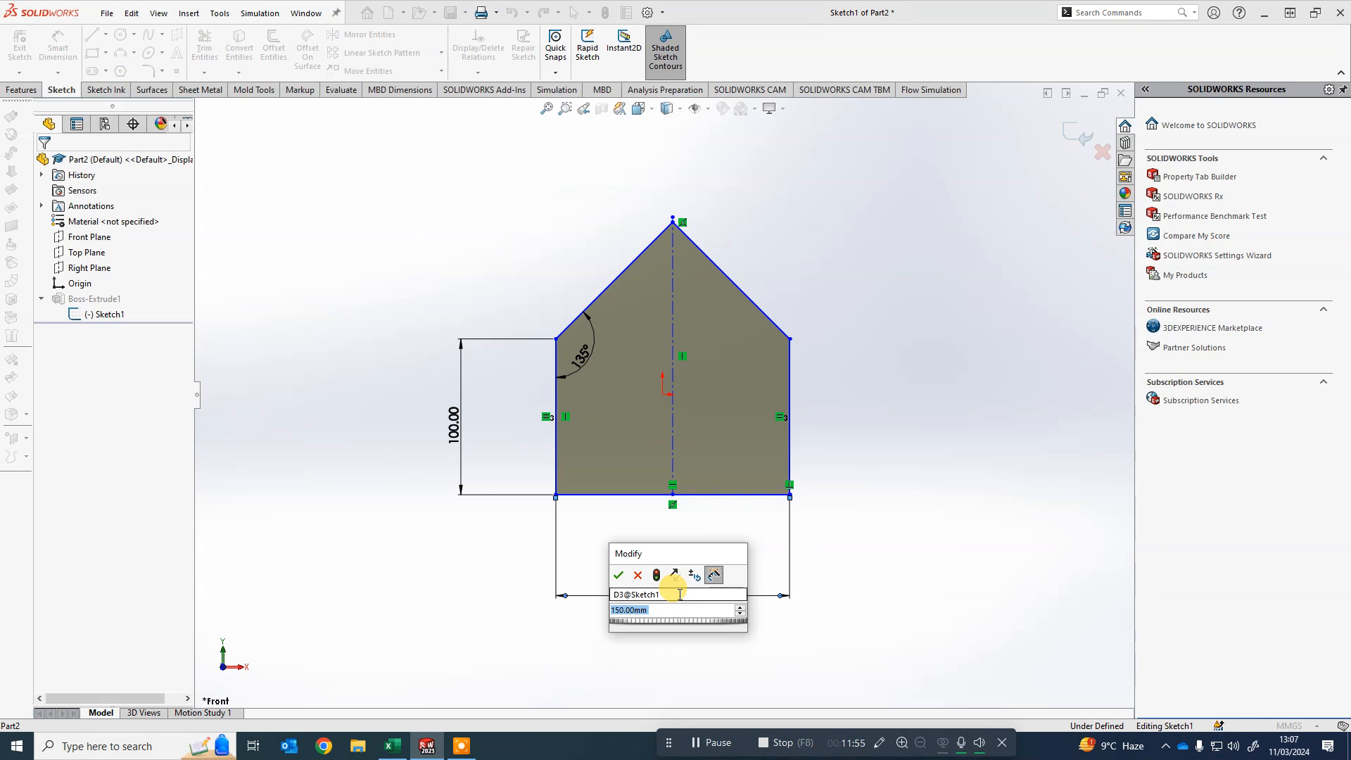
{"action": "type", "text": "200"}
{"action": "key", "text": "Return"}
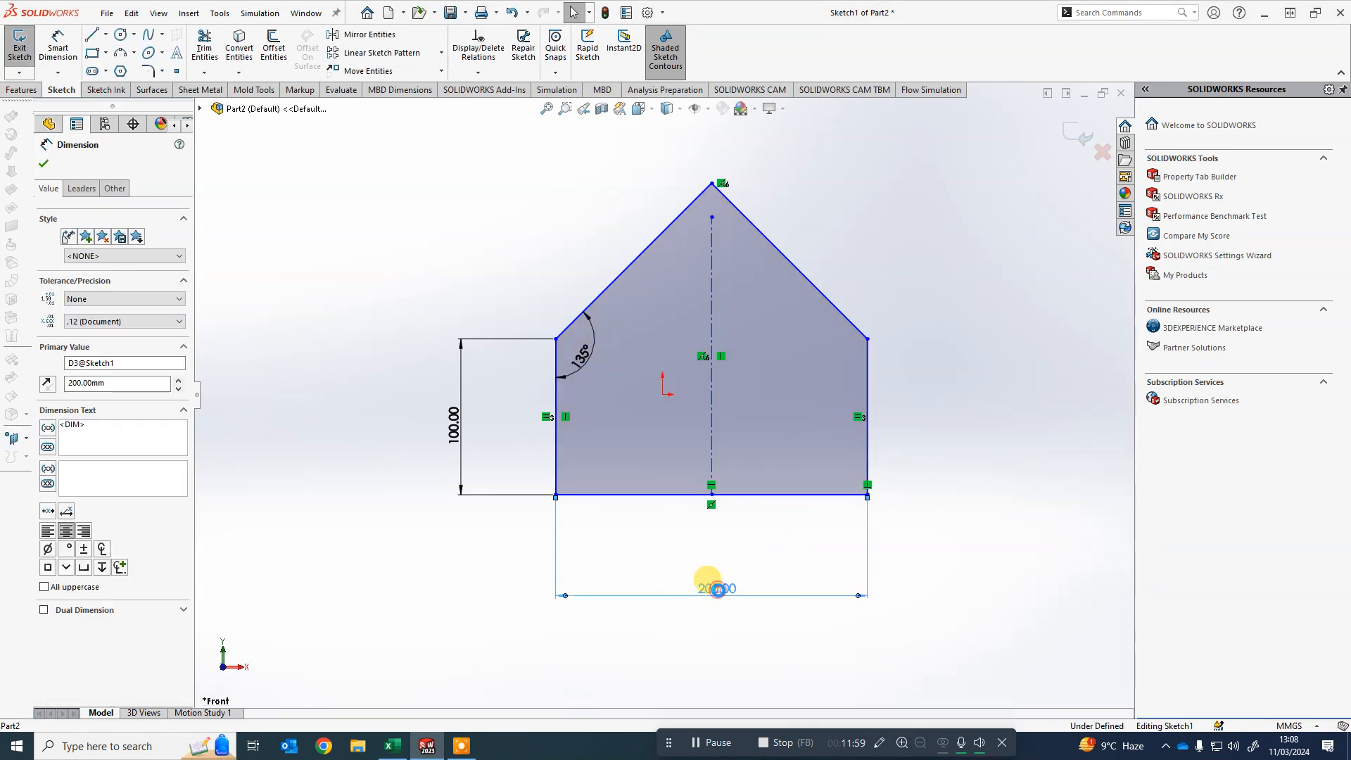
{"action": "double_click", "coordinate": [716, 588]}
{"action": "type", "text": "150"}
{"action": "key", "text": "Return"}
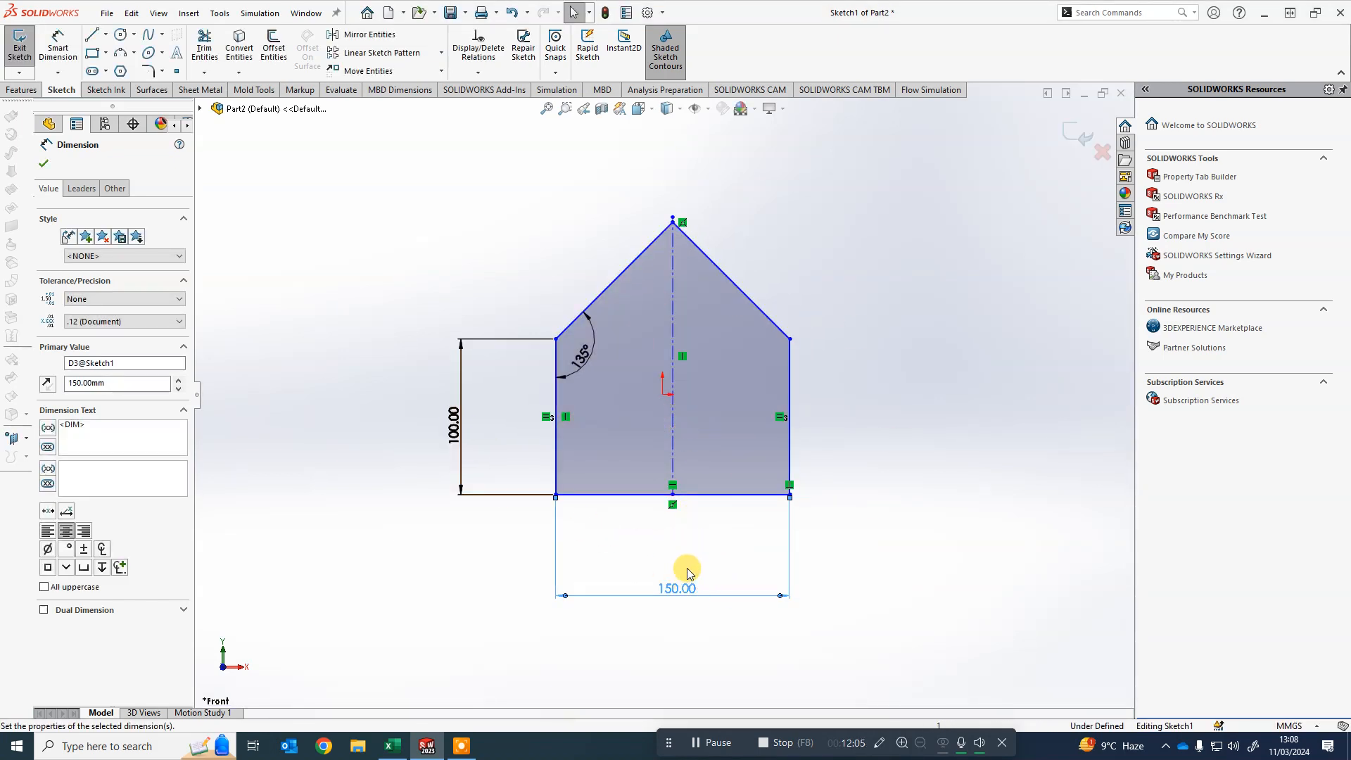
- Exit the sketch to rebuild the house block with the dimensioned profile
{"action": "middle_click_drag", "start_coordinate": [724, 265], "coordinate": [844, 274]}
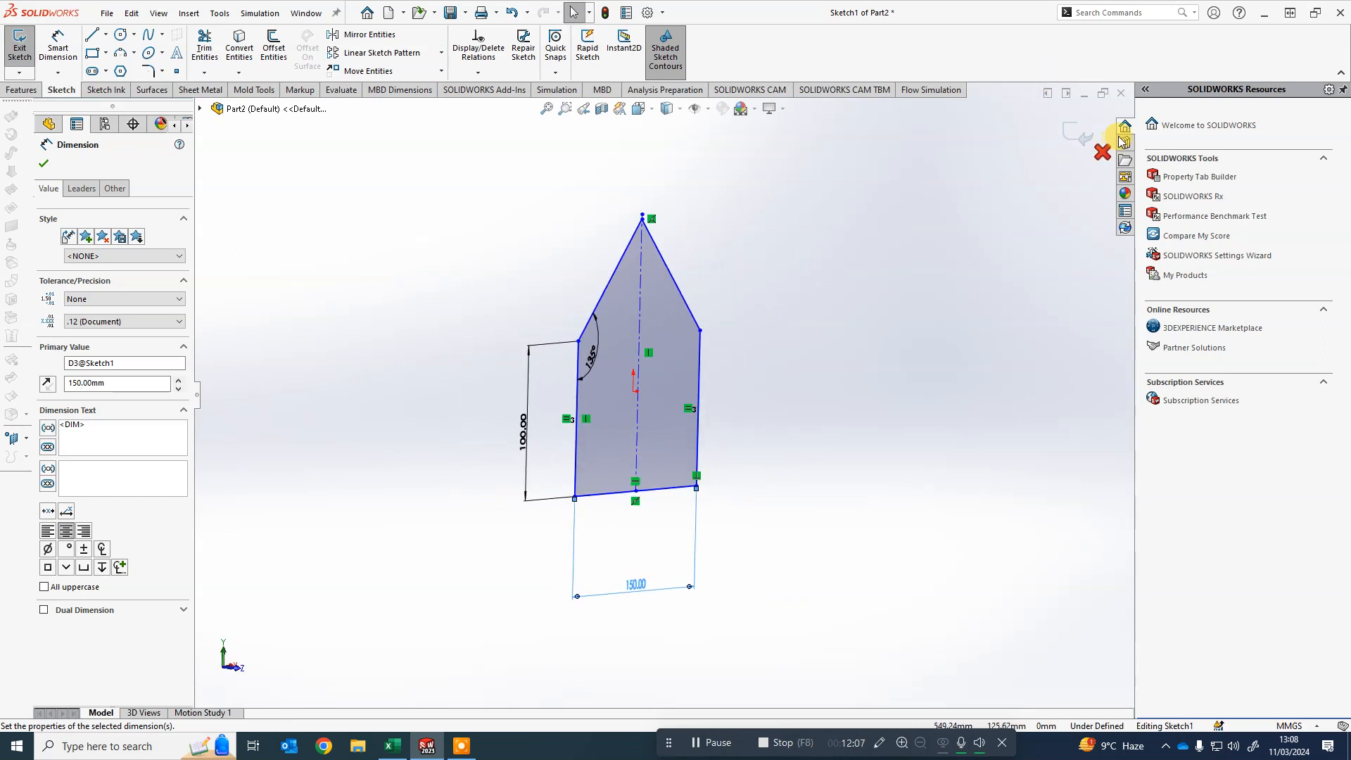
{"action": "left_click", "coordinate": [1074, 128]}
{"action": "scroll", "coordinate": [929, 324], "scroll_direction": "up", "scroll_amount": 1}
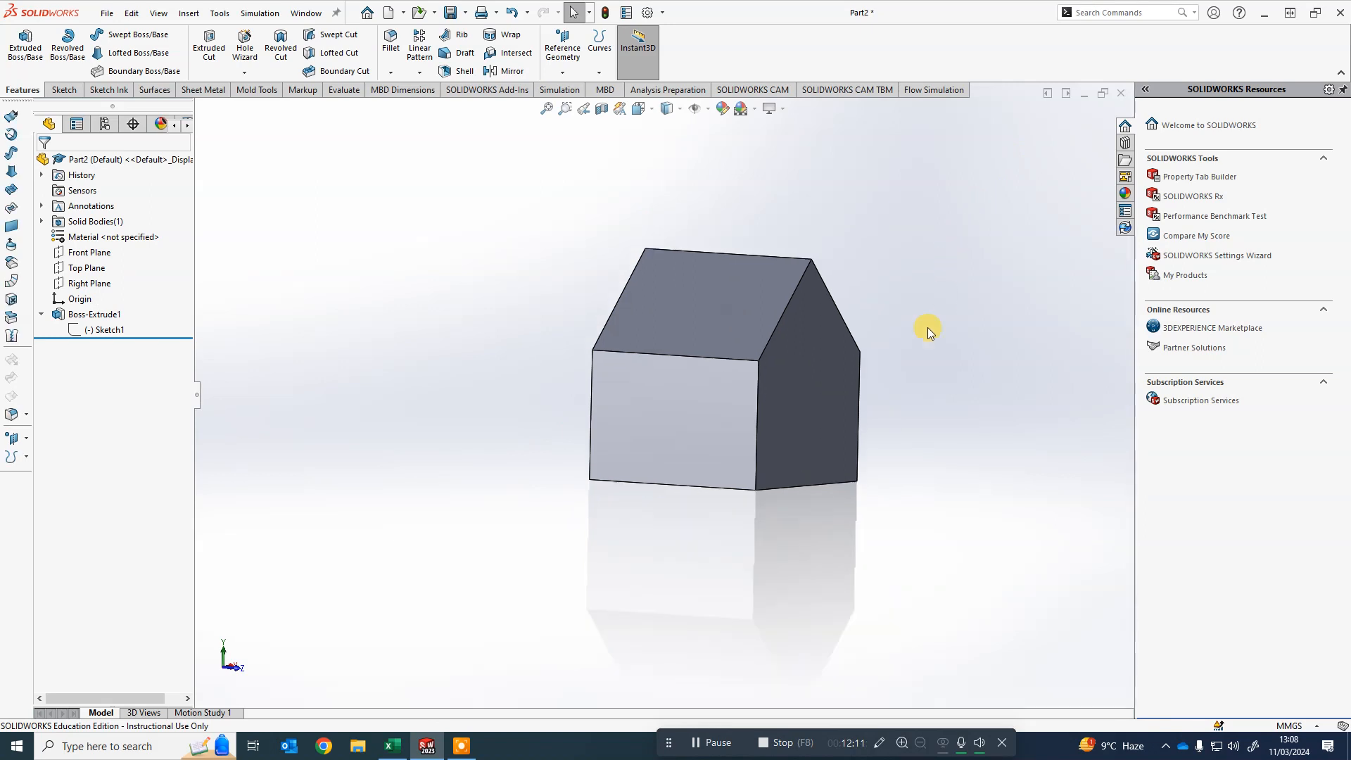
{"action": "mouse_move", "coordinate": [871, 415]}
{"action": "middle_mouse_down"}
{"action": "mouse_move", "coordinate": [537, 444]}
{"action": "mouse_move", "coordinate": [936, 430]}
{"action": "mouse_move", "coordinate": [661, 425]}
{"action": "mouse_move", "coordinate": [944, 416]}
{"action": "mouse_move", "coordinate": [649, 419]}
{"action": "mouse_move", "coordinate": [817, 411]}
{"action": "mouse_move", "coordinate": [851, 392]}
{"action": "mouse_move", "coordinate": [877, 397]}
{"action": "mouse_move", "coordinate": [736, 416]}
{"action": "mouse_move", "coordinate": [885, 433]}
{"action": "mouse_move", "coordinate": [669, 443]}
{"action": "mouse_move", "coordinate": [597, 428]}
{"action": "mouse_move", "coordinate": [823, 413]}
{"action": "mouse_move", "coordinate": [833, 428]}
{"action": "middle_mouse_up"}
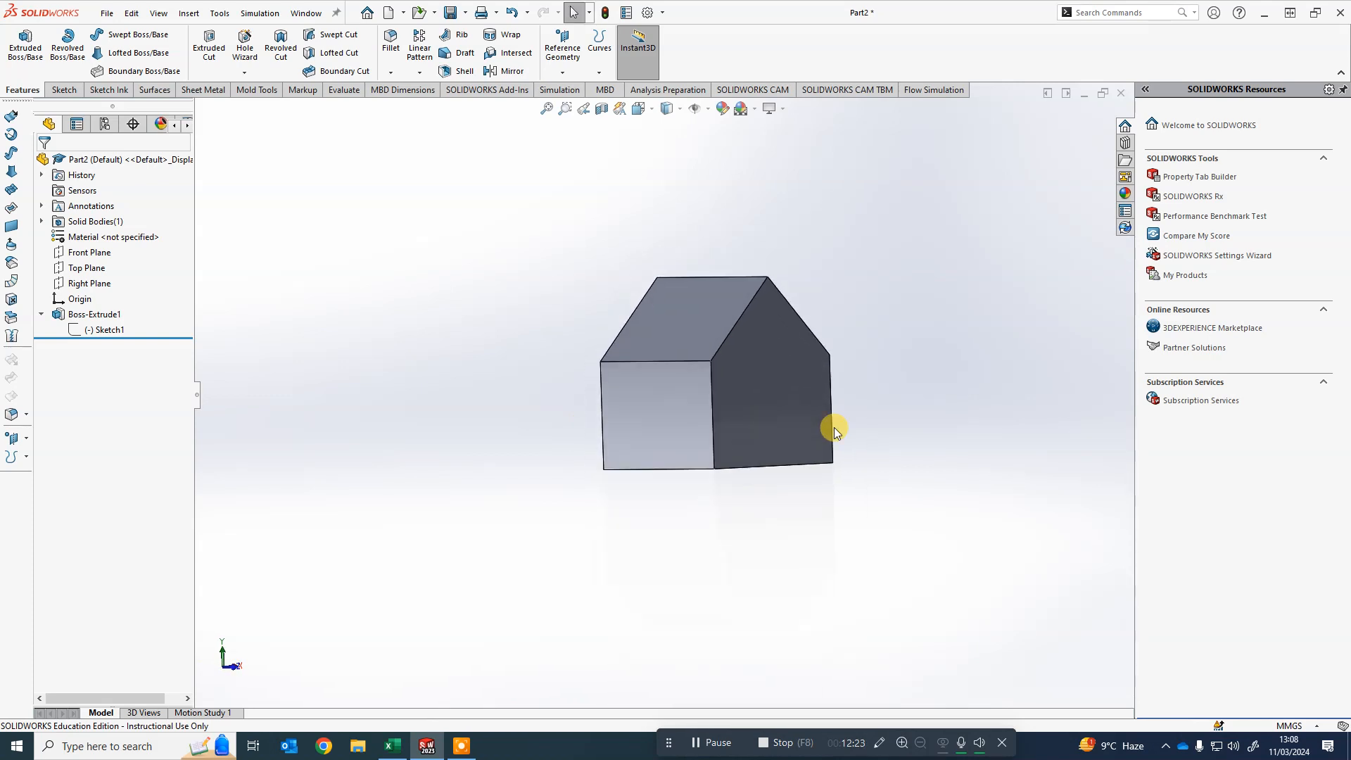
{"action": "key", "text": "f"}
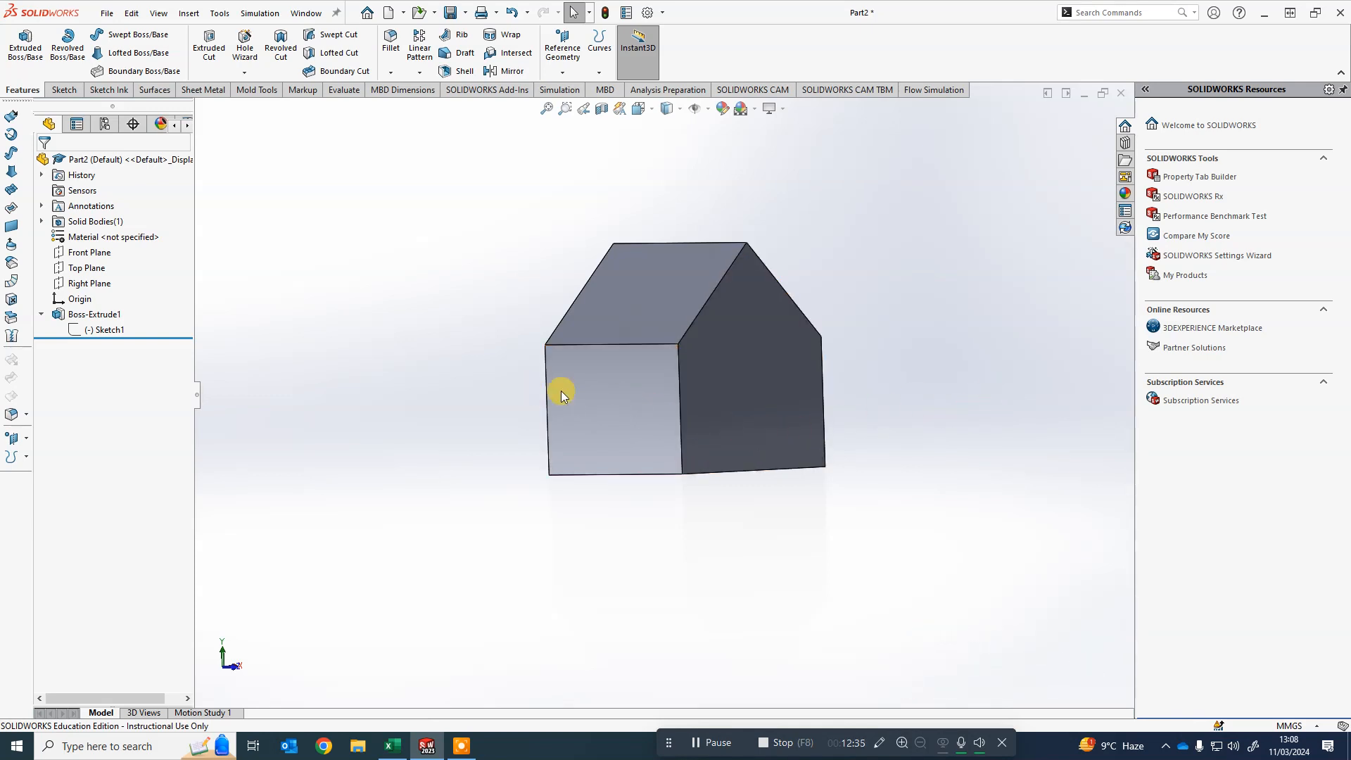
- Start a new sketch on the left roof face of the house
{"action": "left_click", "coordinate": [674, 267]}
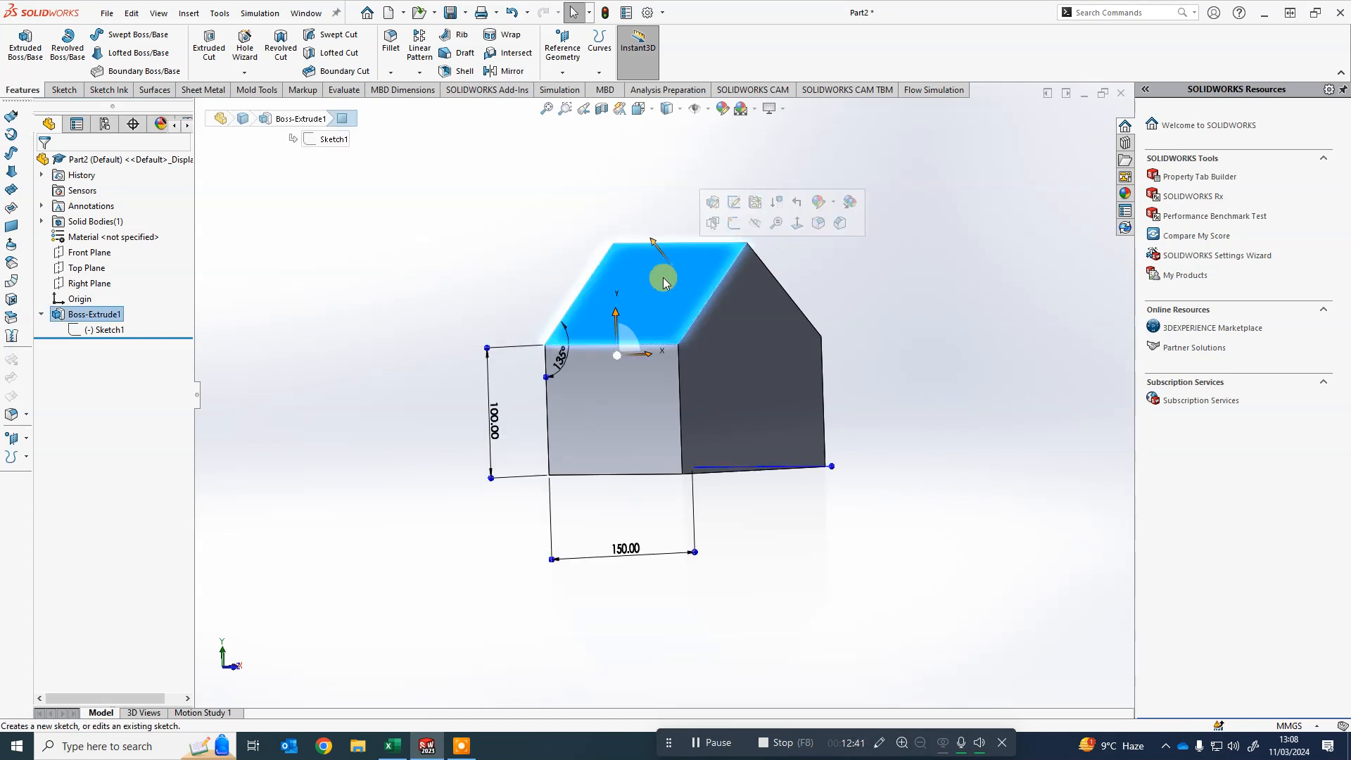
{"action": "right_click", "coordinate": [628, 273]}
{"action": "left_click", "coordinate": [467, 173]}
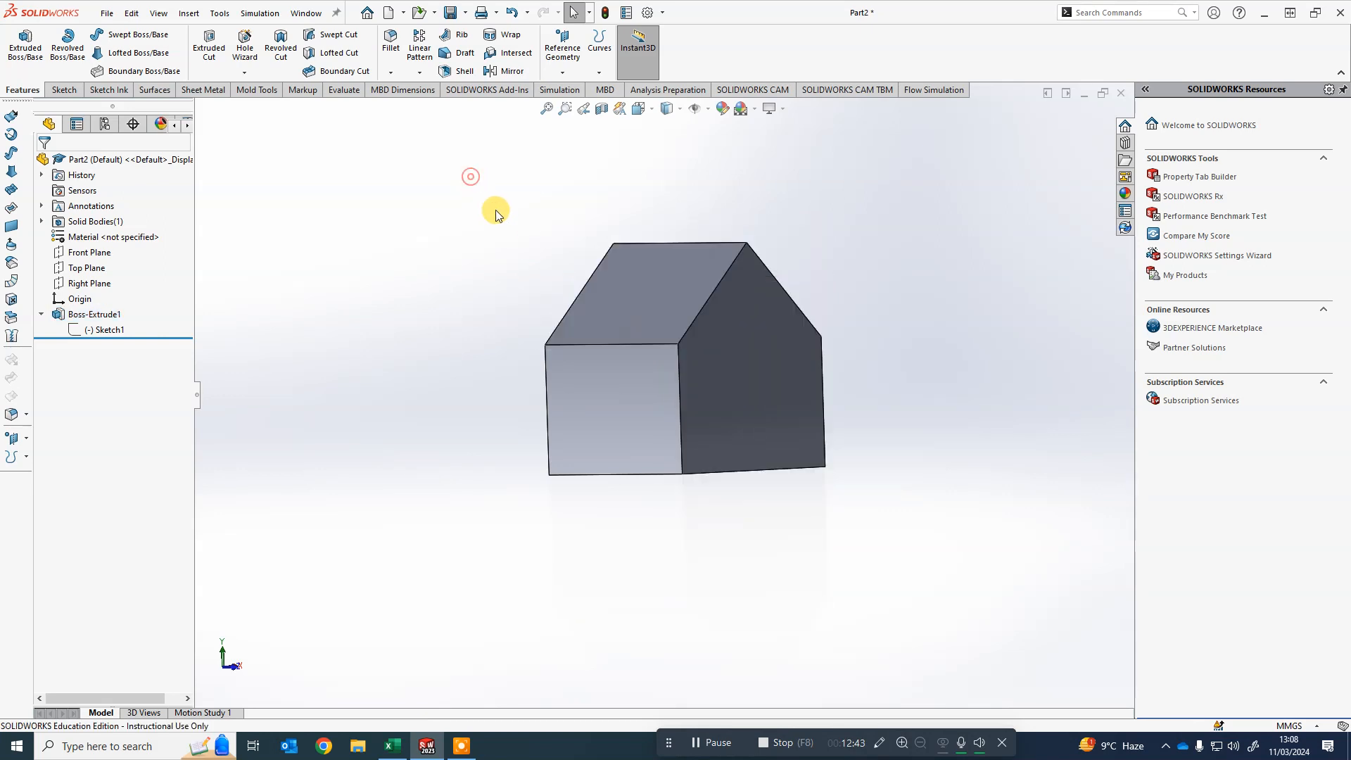
{"action": "left_click", "coordinate": [665, 280]}
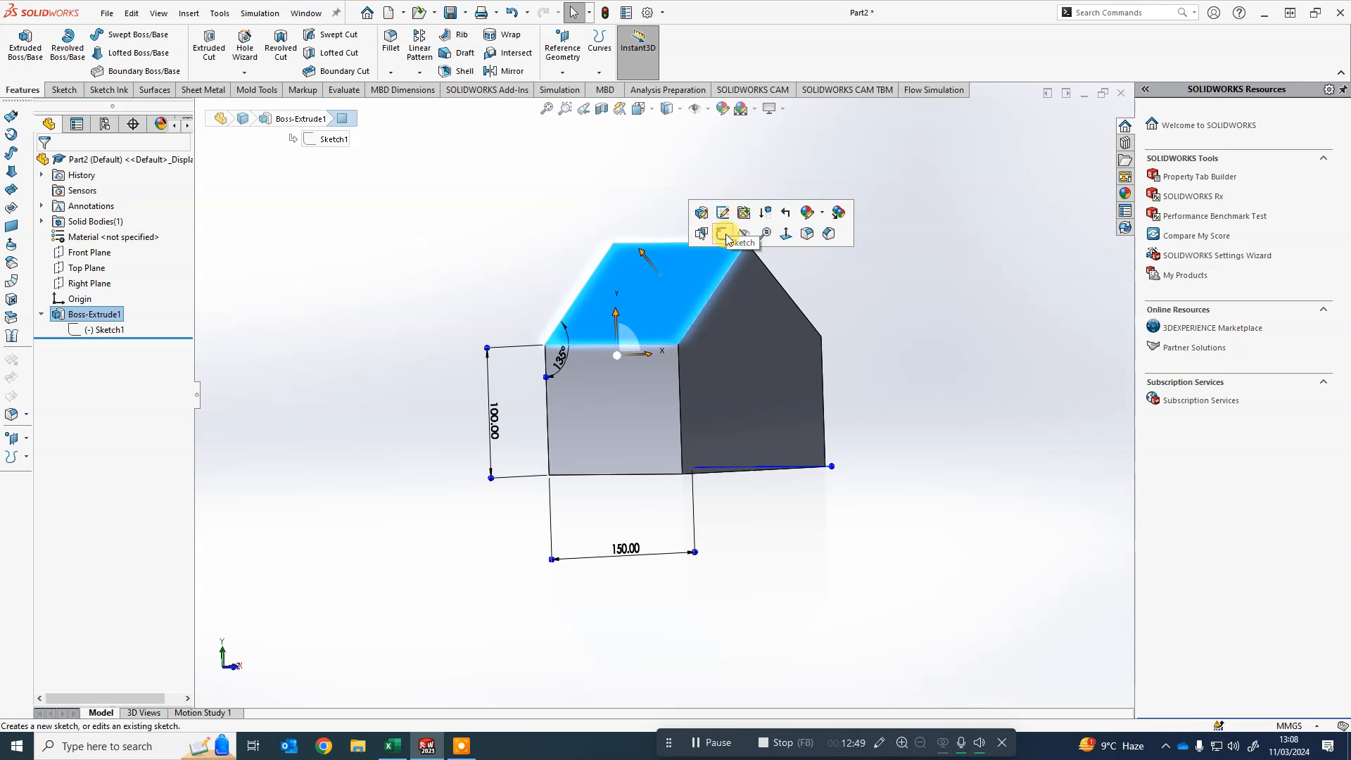
{"action": "left_click", "coordinate": [724, 235]}
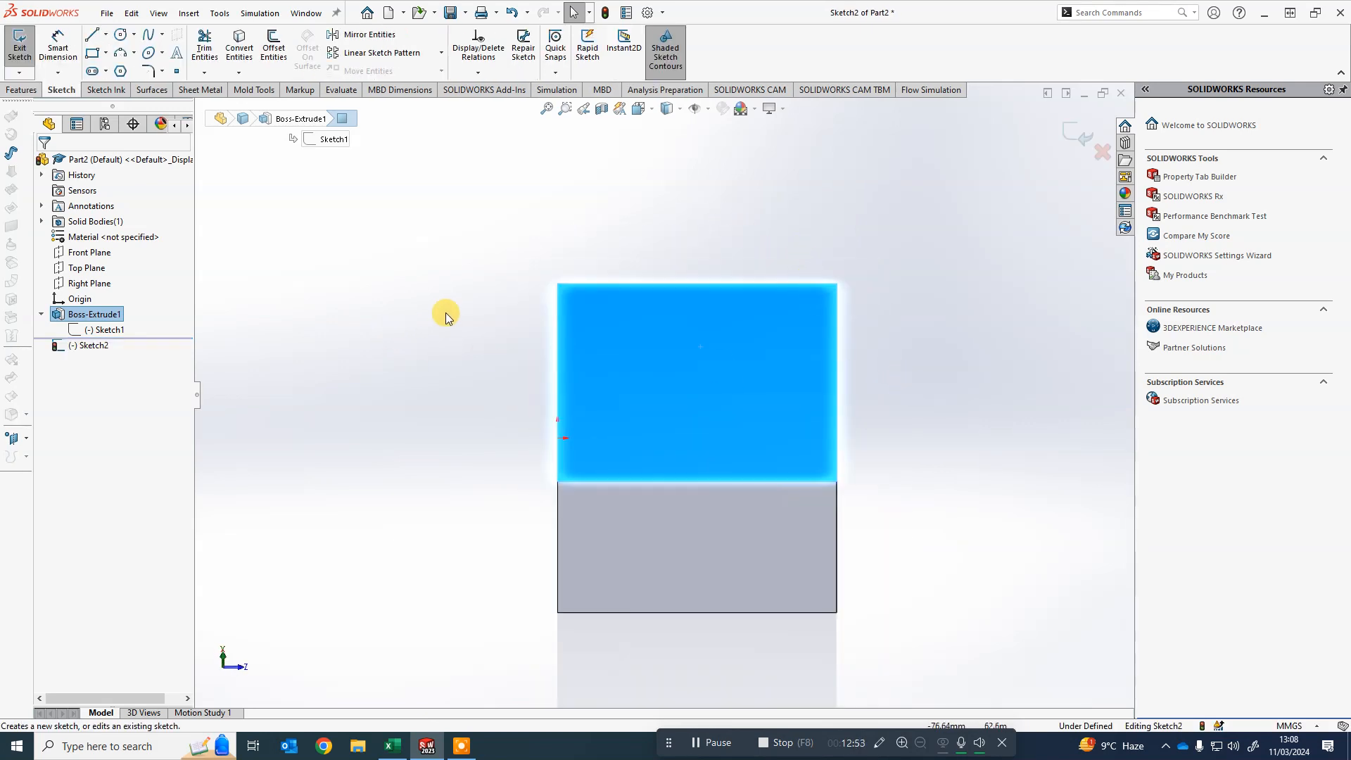
- Draw a corner rectangle about 191 by 115 mm overlapping the roof face
{"action": "left_click", "coordinate": [93, 52]}
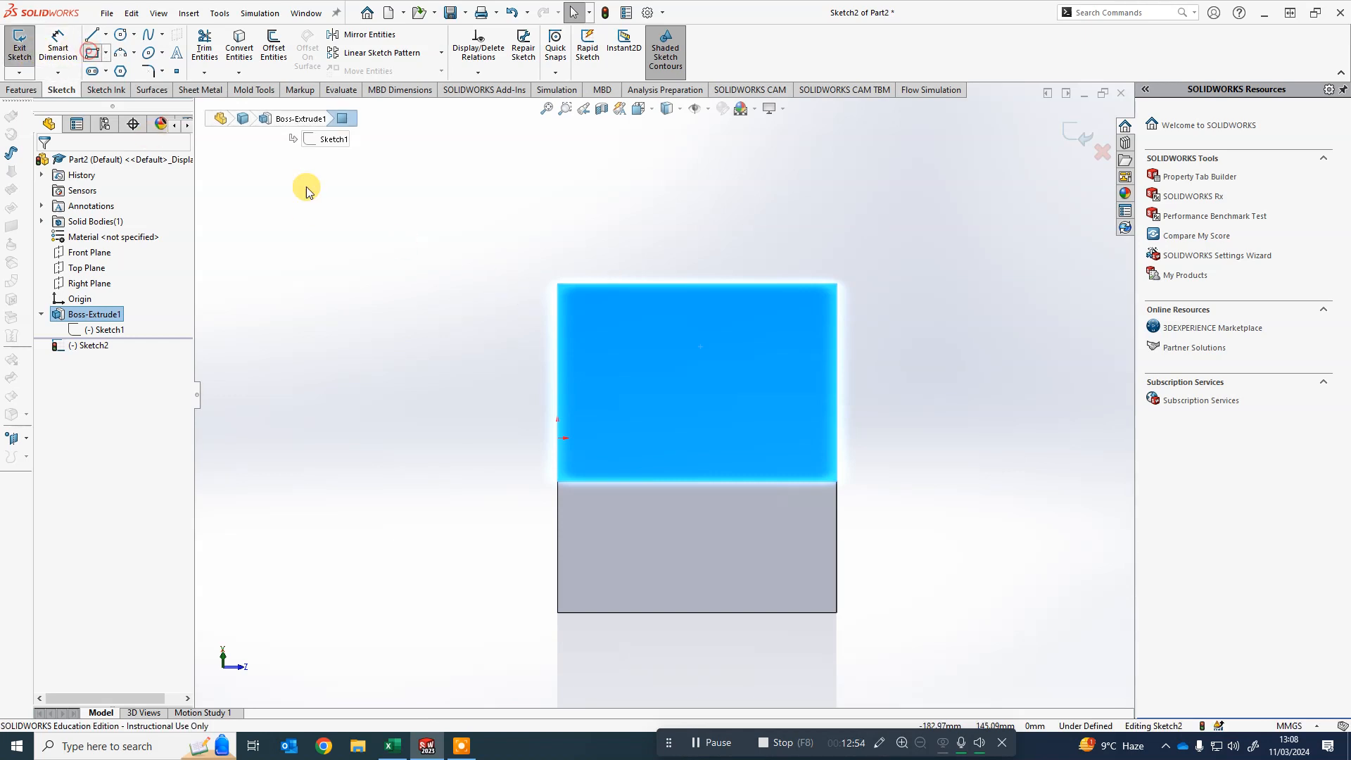
{"action": "left_click", "coordinate": [525, 284]}
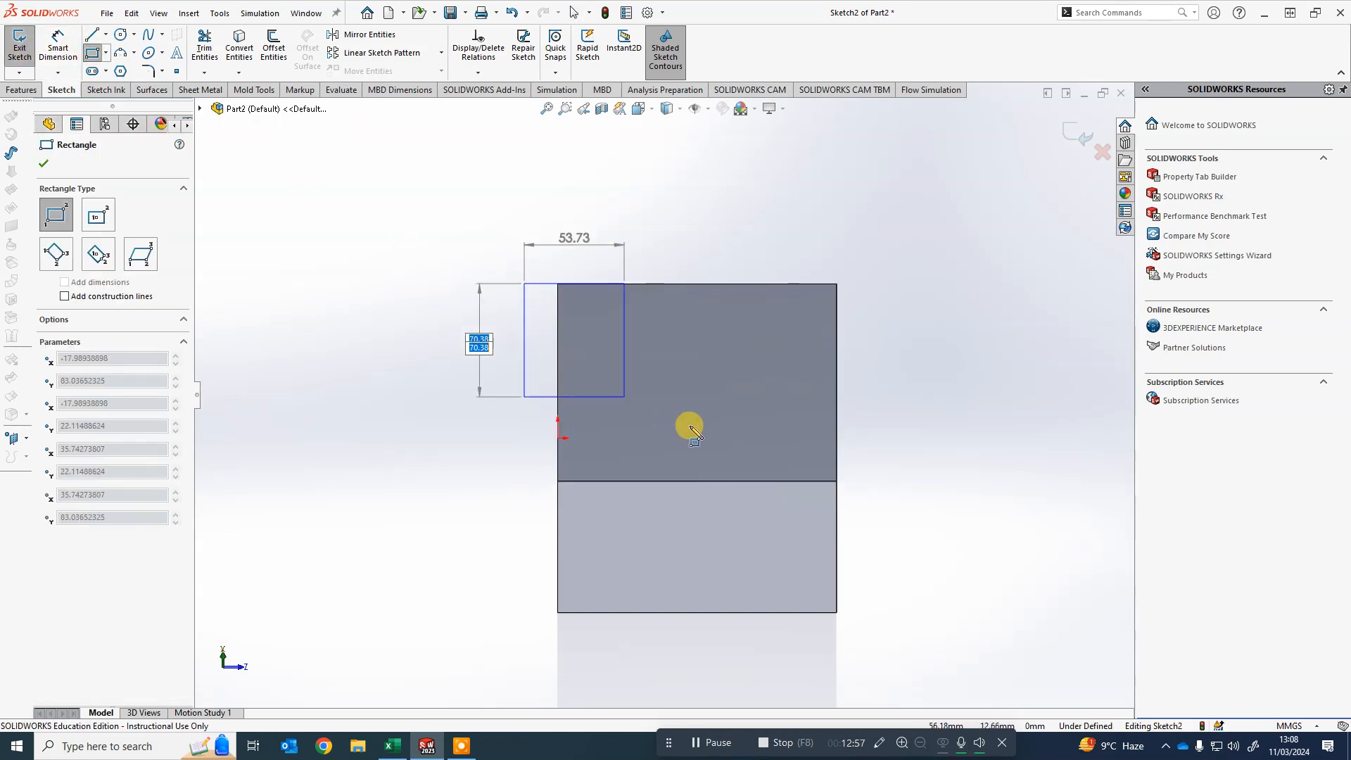
{"action": "left_click", "coordinate": [890, 505]}
{"action": "key", "text": "Escape"}
{"action": "scroll", "coordinate": [643, 285], "scroll_direction": "down", "scroll_amount": 2}
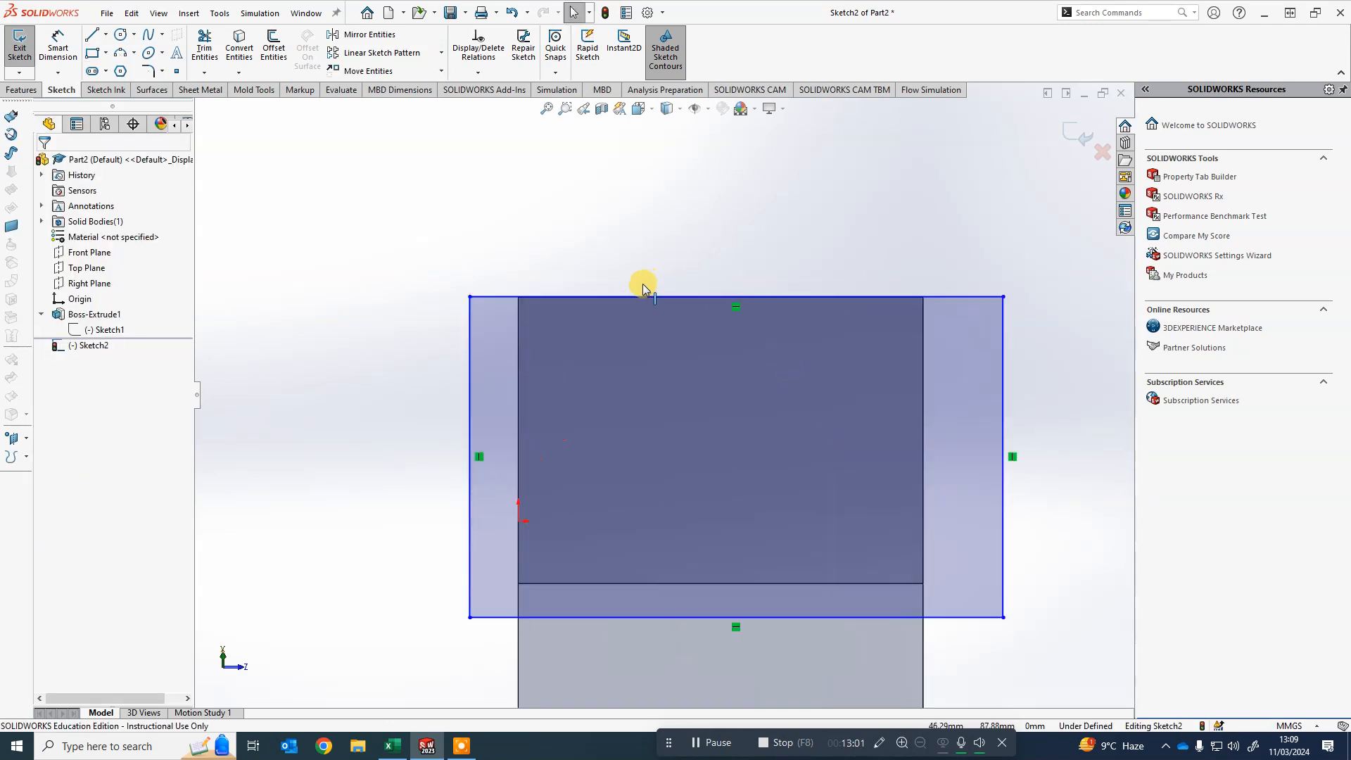
- Drag the rectangle's top edge upward to extend it beyond the roof face
{"action": "left_click_drag", "start_coordinate": [604, 299], "coordinate": [576, 275]}
{"action": "left_click", "coordinate": [546, 166]}
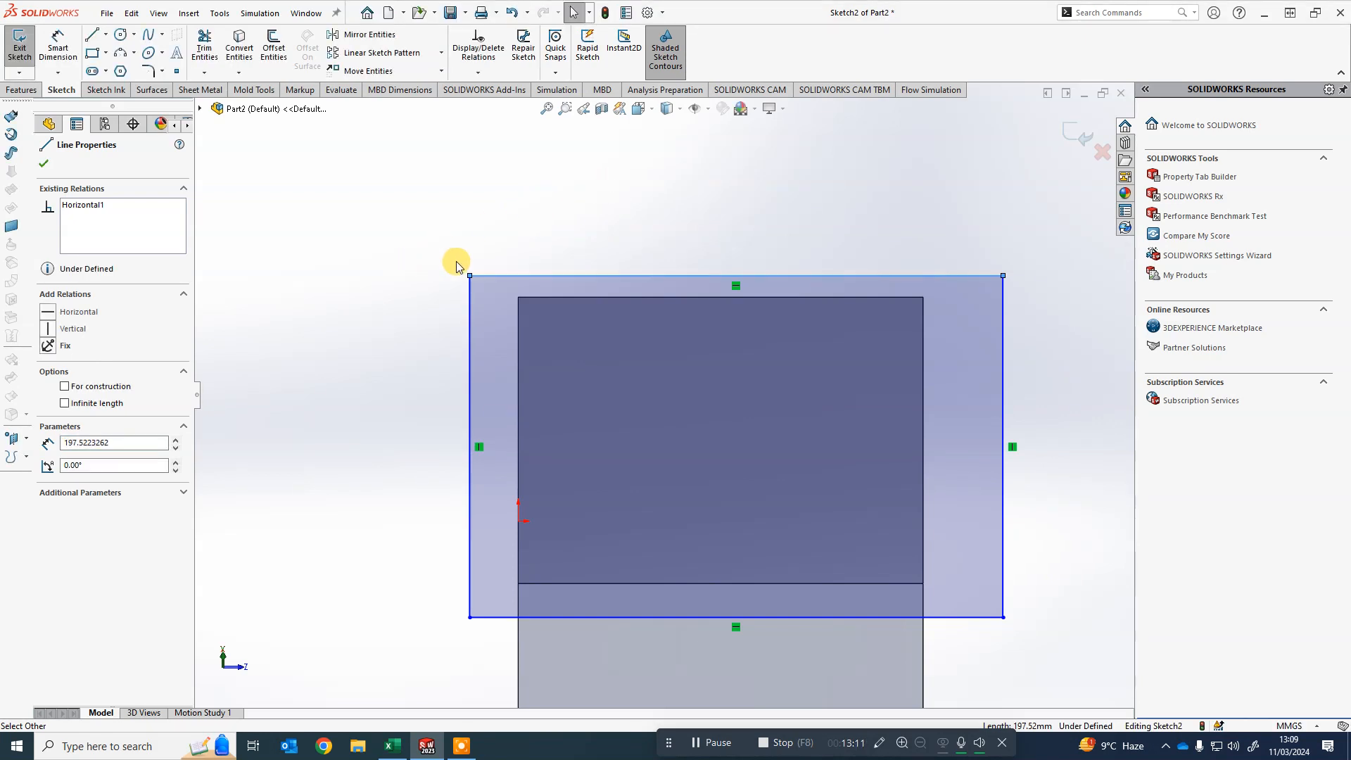
{"action": "left_click", "coordinate": [581, 275]}
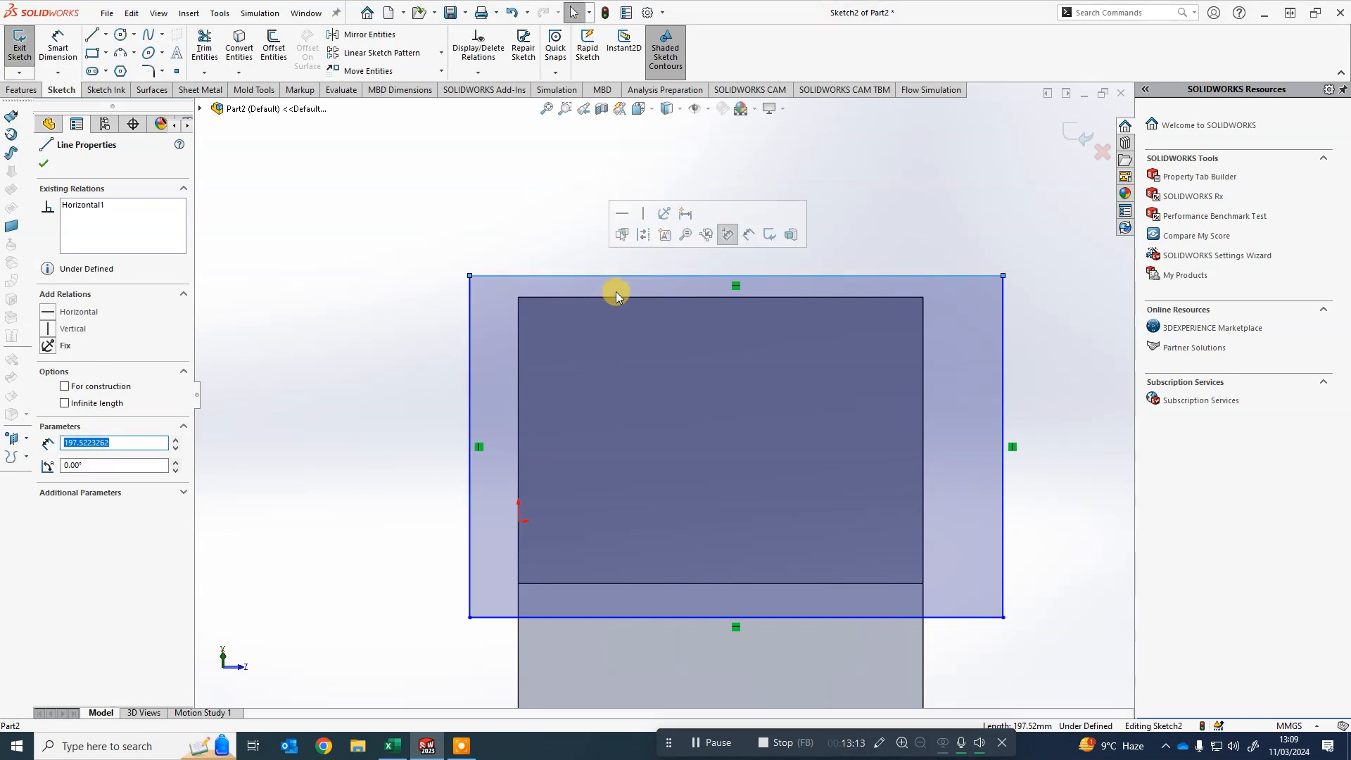
{"action": "left_click", "coordinate": [528, 232]}
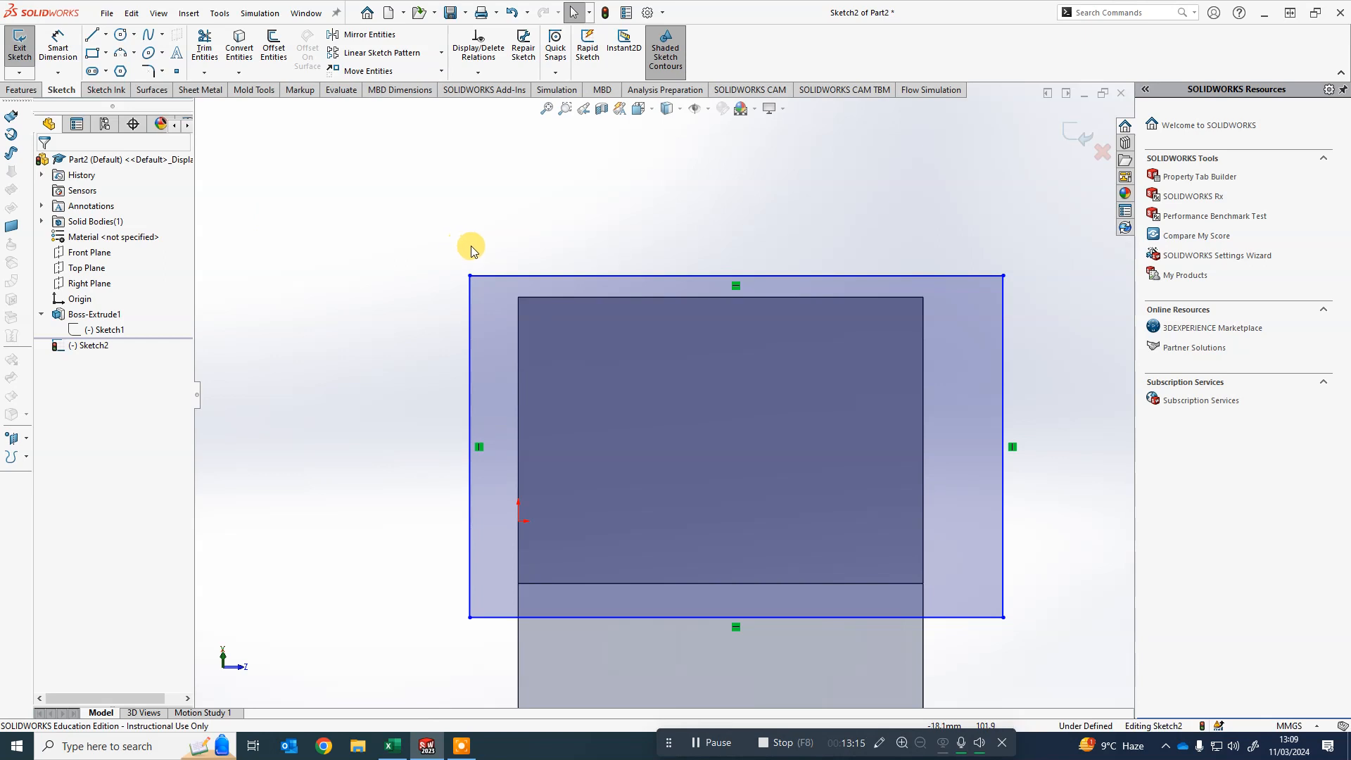
- Make the rectangle's top edge collinear with the upper edge of the roof face
{"action": "left_click", "coordinate": [543, 276]}
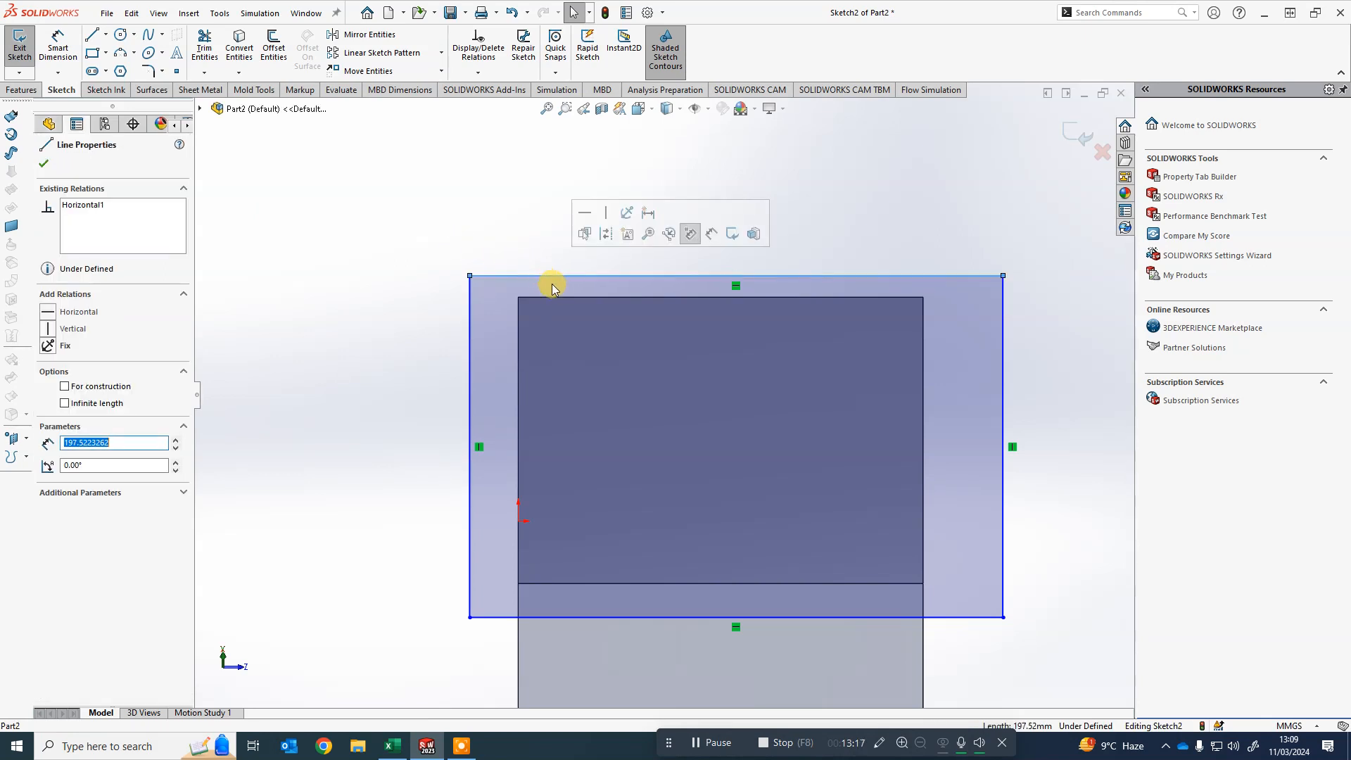
{"action": "left_click", "coordinate": [583, 298], "text": "ctrl"}
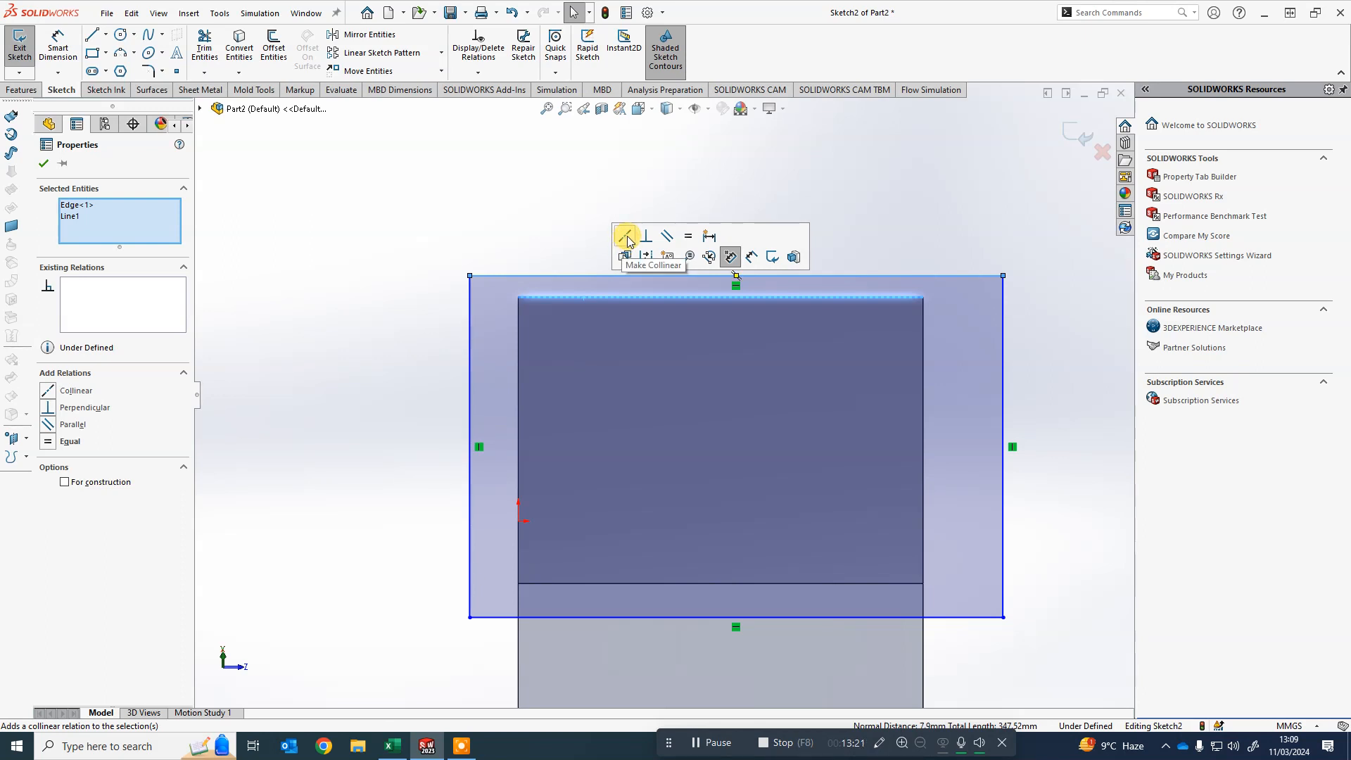
{"action": "left_click", "coordinate": [626, 237]}
{"action": "left_click", "coordinate": [427, 218]}
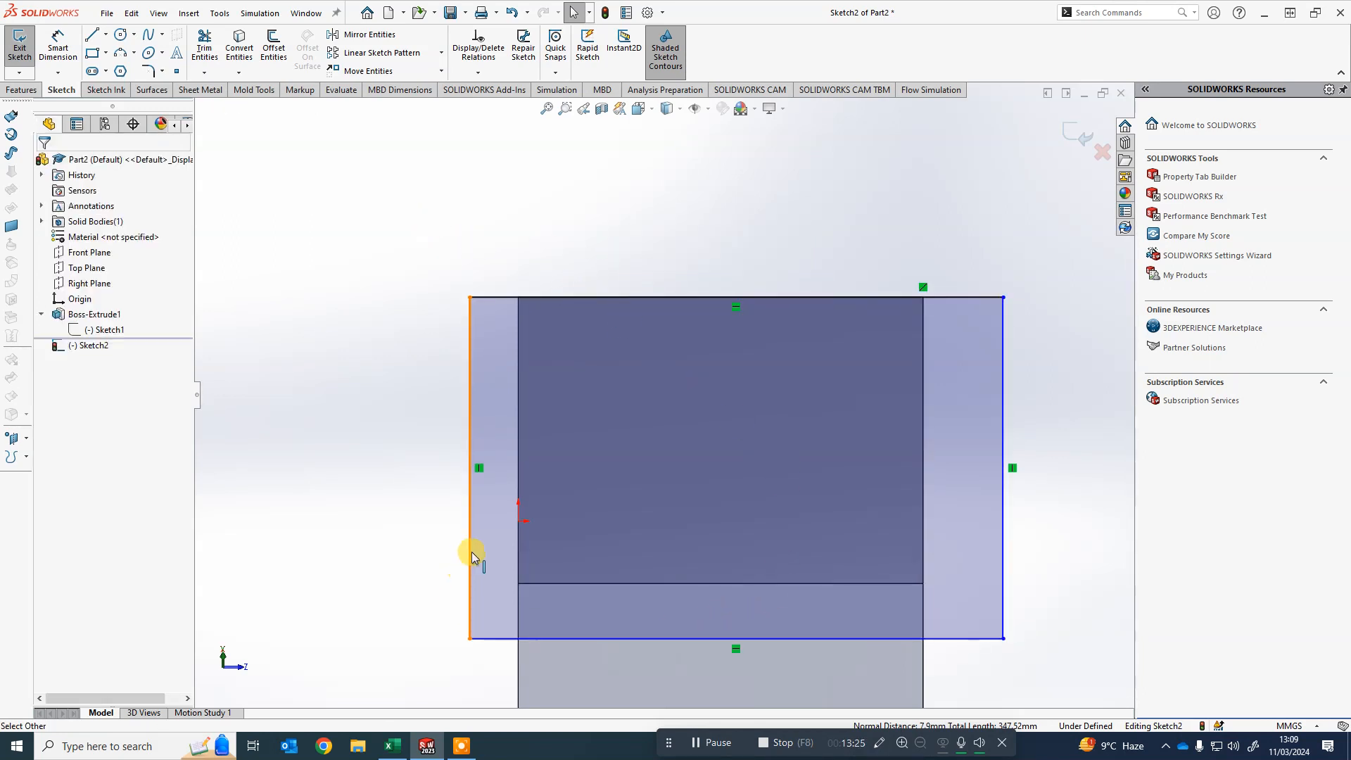
- Drag the rectangle's left, bottom and right edges inward so they sit just beyond the roof face's edges
{"action": "left_click_drag", "start_coordinate": [468, 556], "coordinate": [504, 550]}
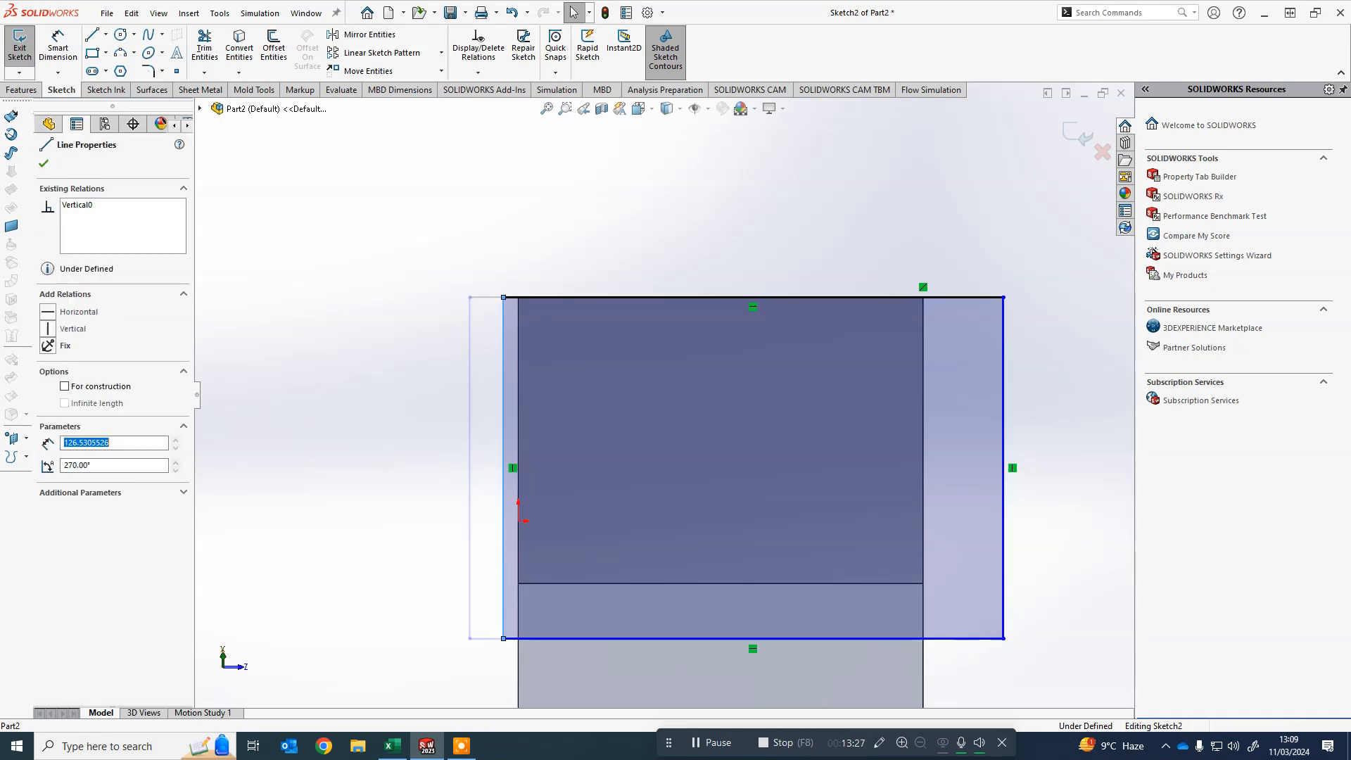
{"action": "left_click_drag", "start_coordinate": [552, 637], "coordinate": [555, 600]}
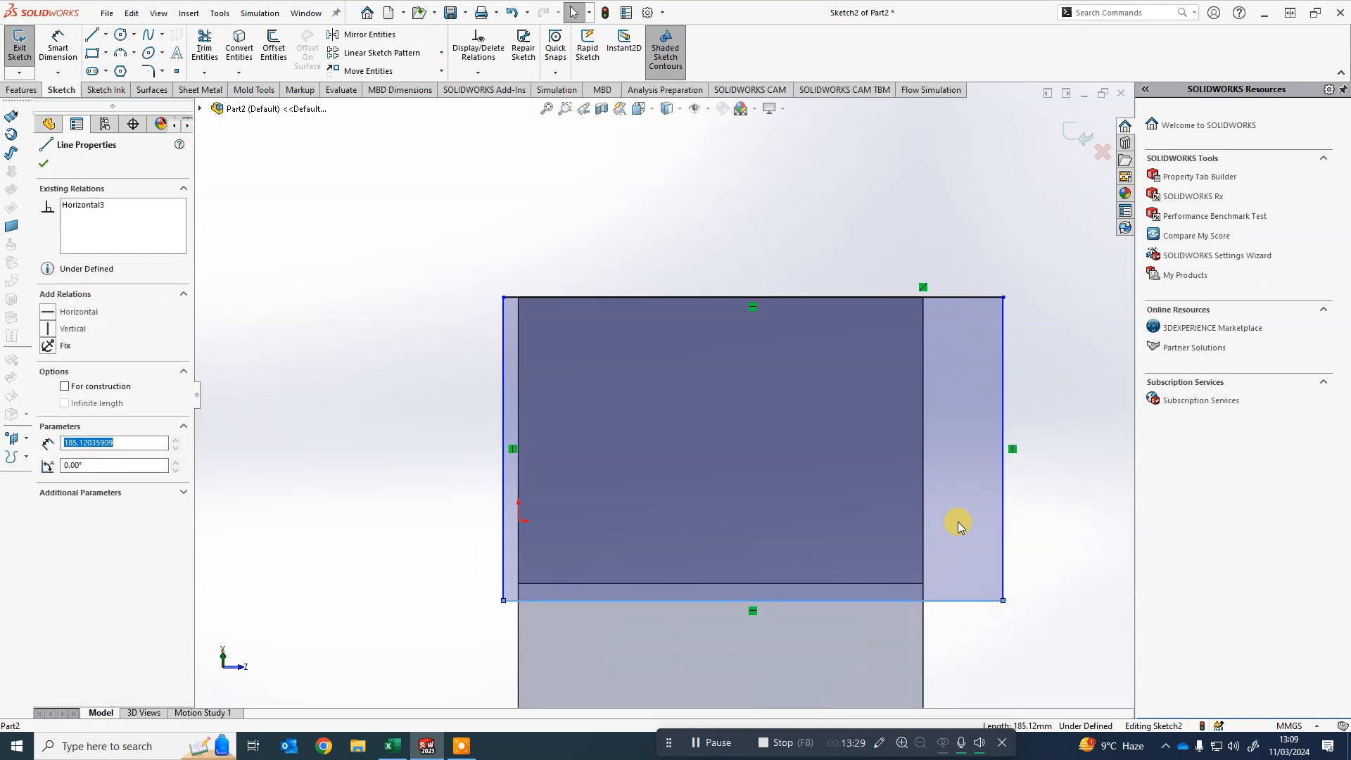
{"action": "left_click_drag", "start_coordinate": [1004, 521], "coordinate": [941, 516]}
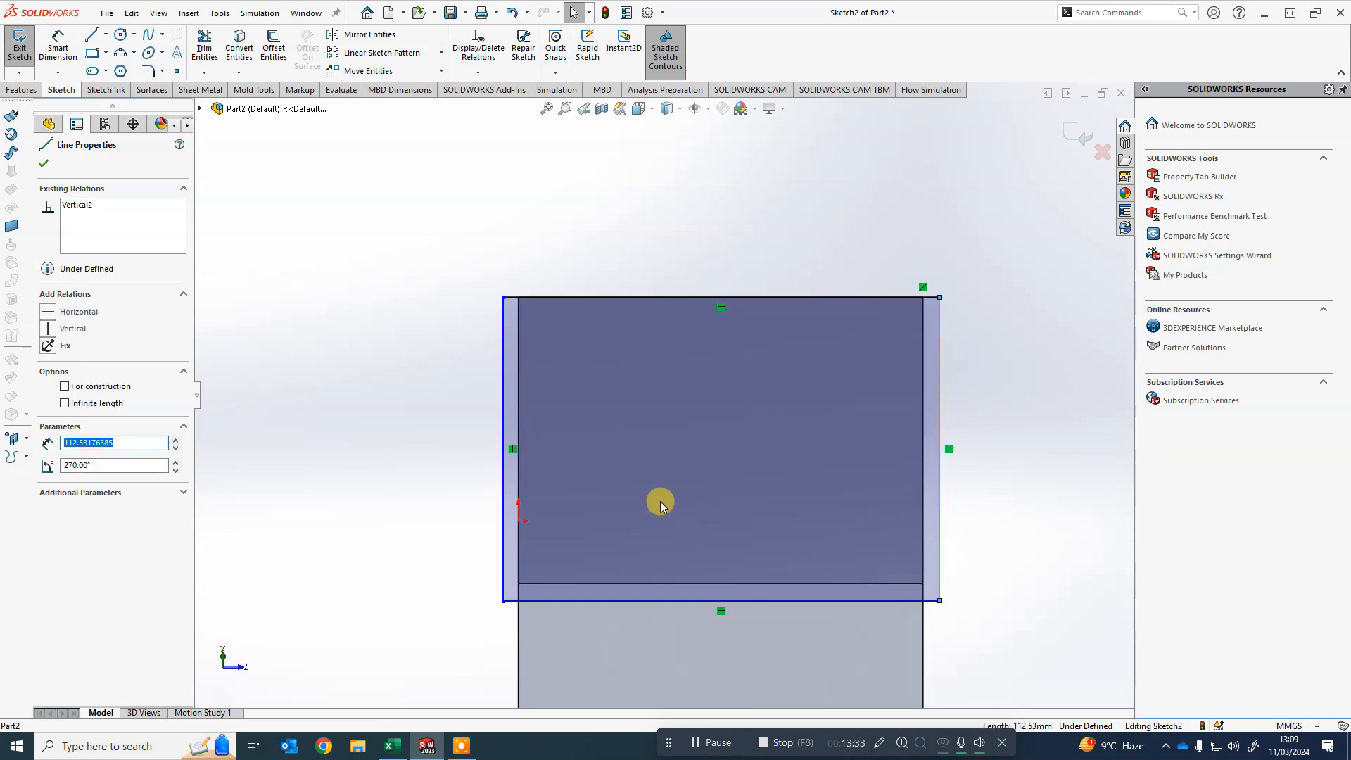
{"action": "left_click", "coordinate": [367, 351]}
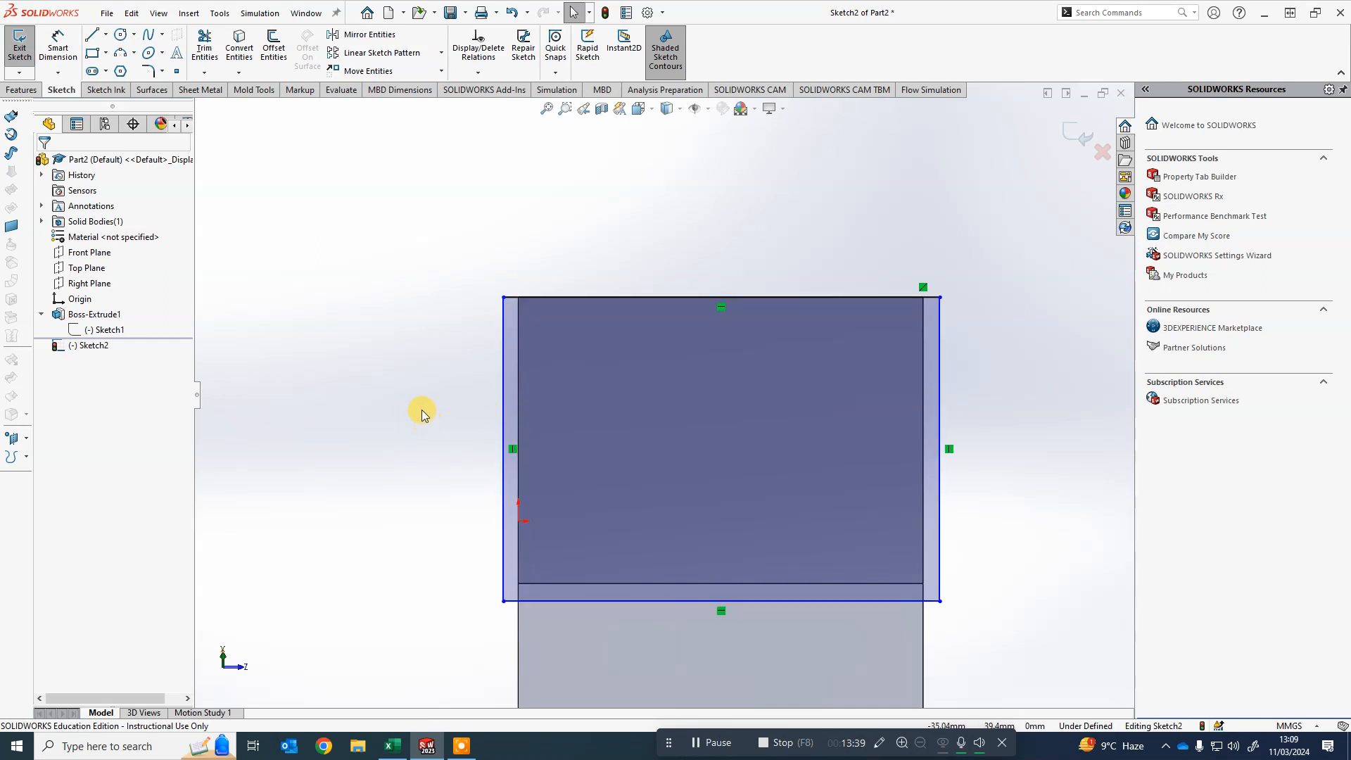
- Dimension the gap between the rectangle's left edge and the roof face's left edge as 5 mm
{"action": "left_click", "coordinate": [60, 44]}
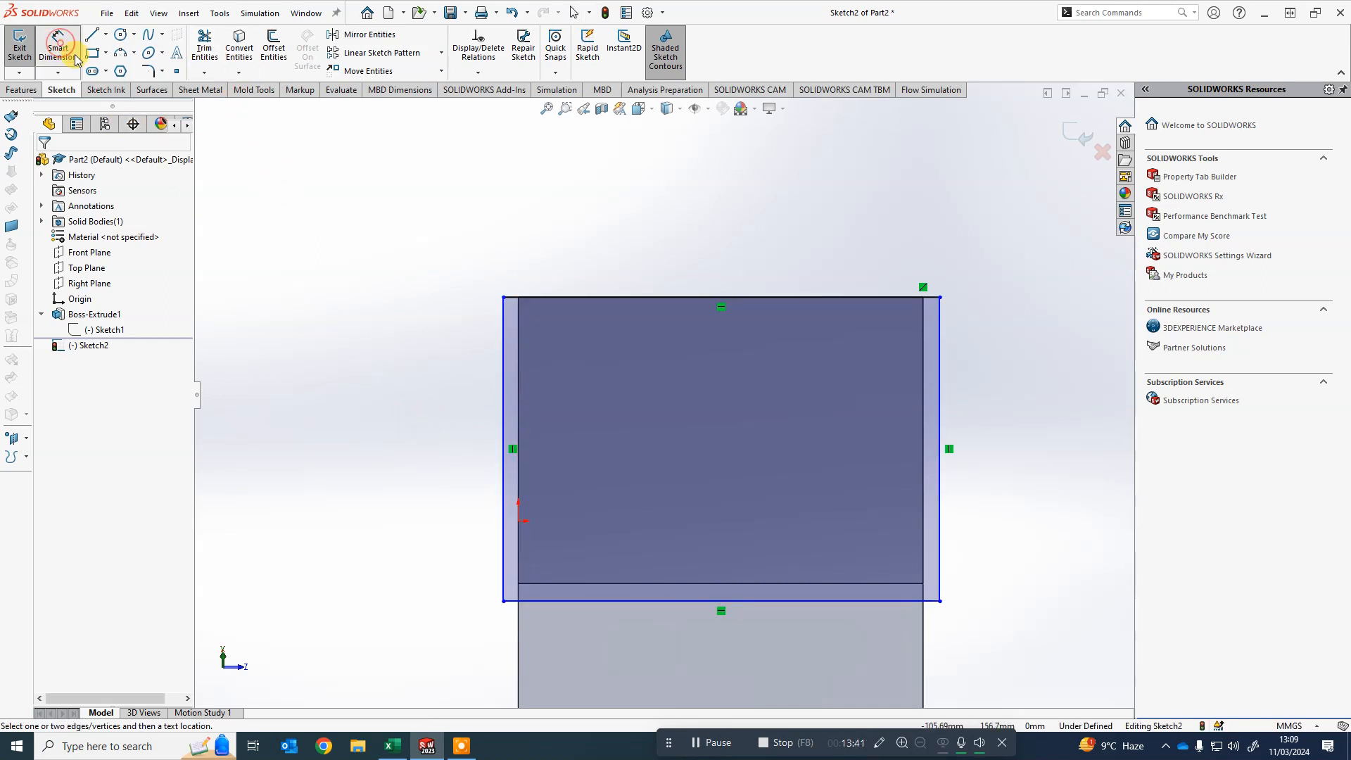
{"action": "left_click", "coordinate": [504, 394]}
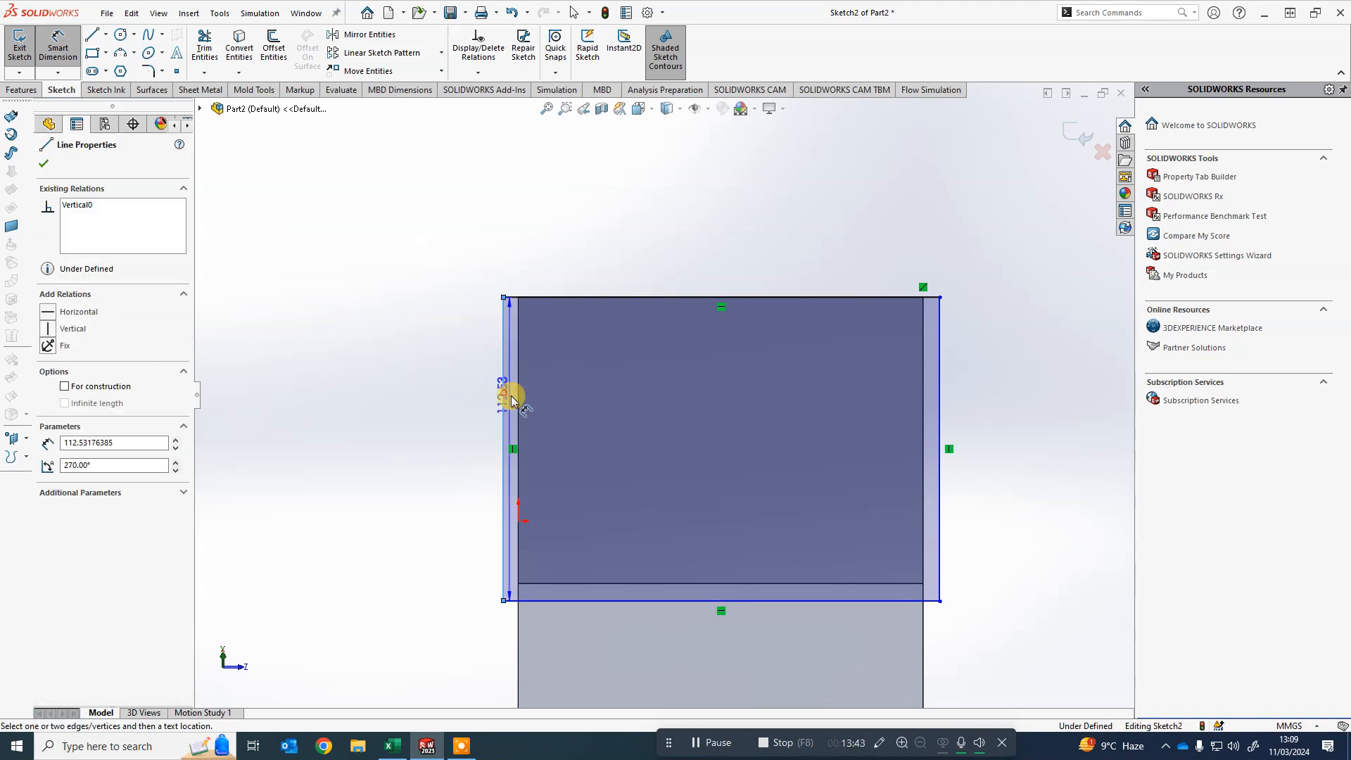
{"action": "left_click", "coordinate": [518, 396]}
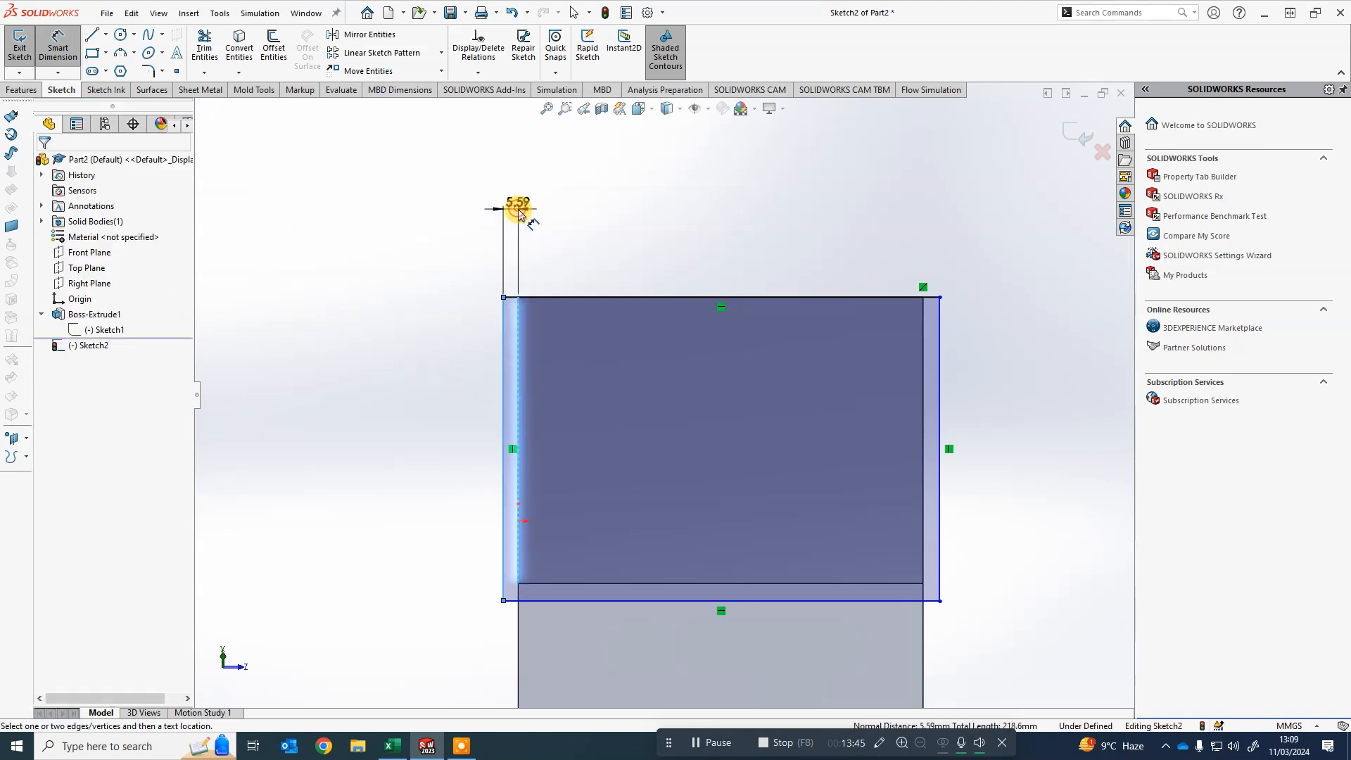
{"action": "left_click", "coordinate": [519, 211]}
{"action": "type", "text": "5"}
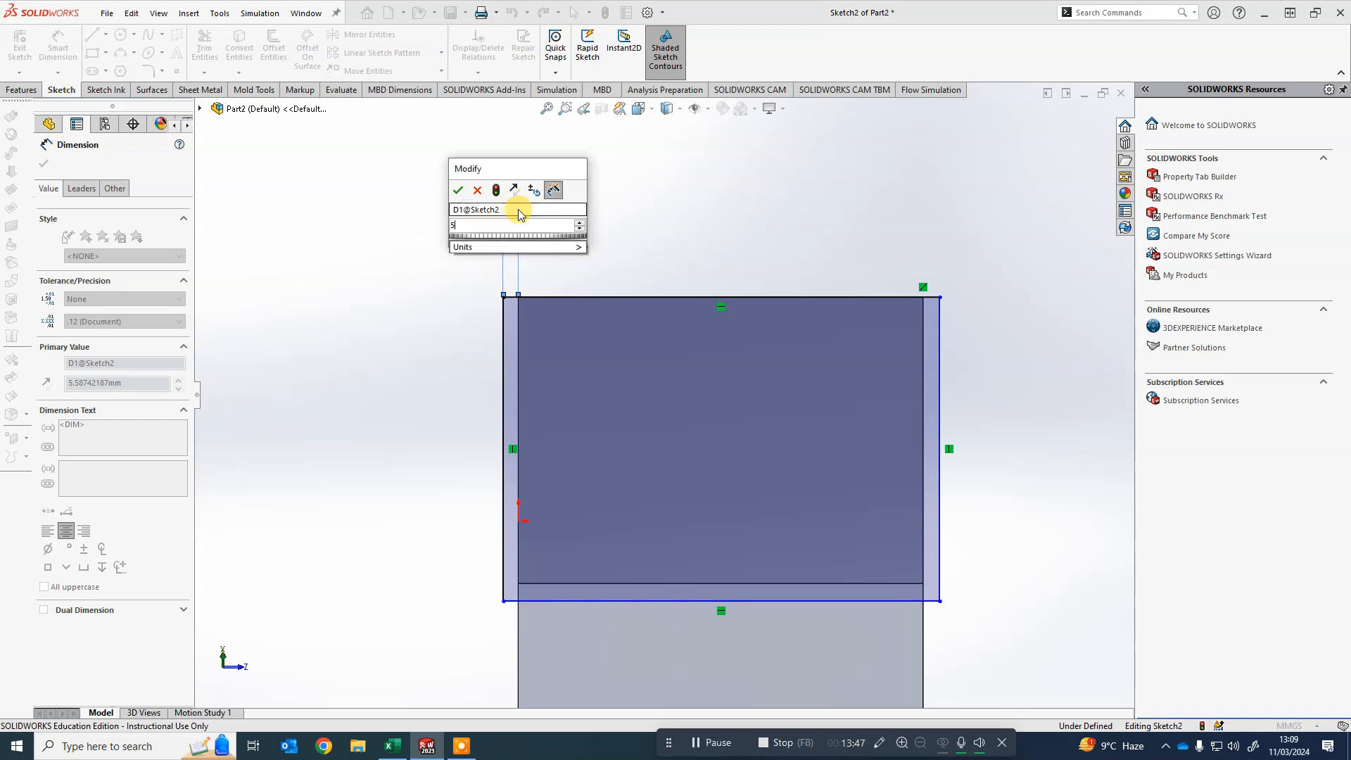
{"action": "key", "text": "Return"}
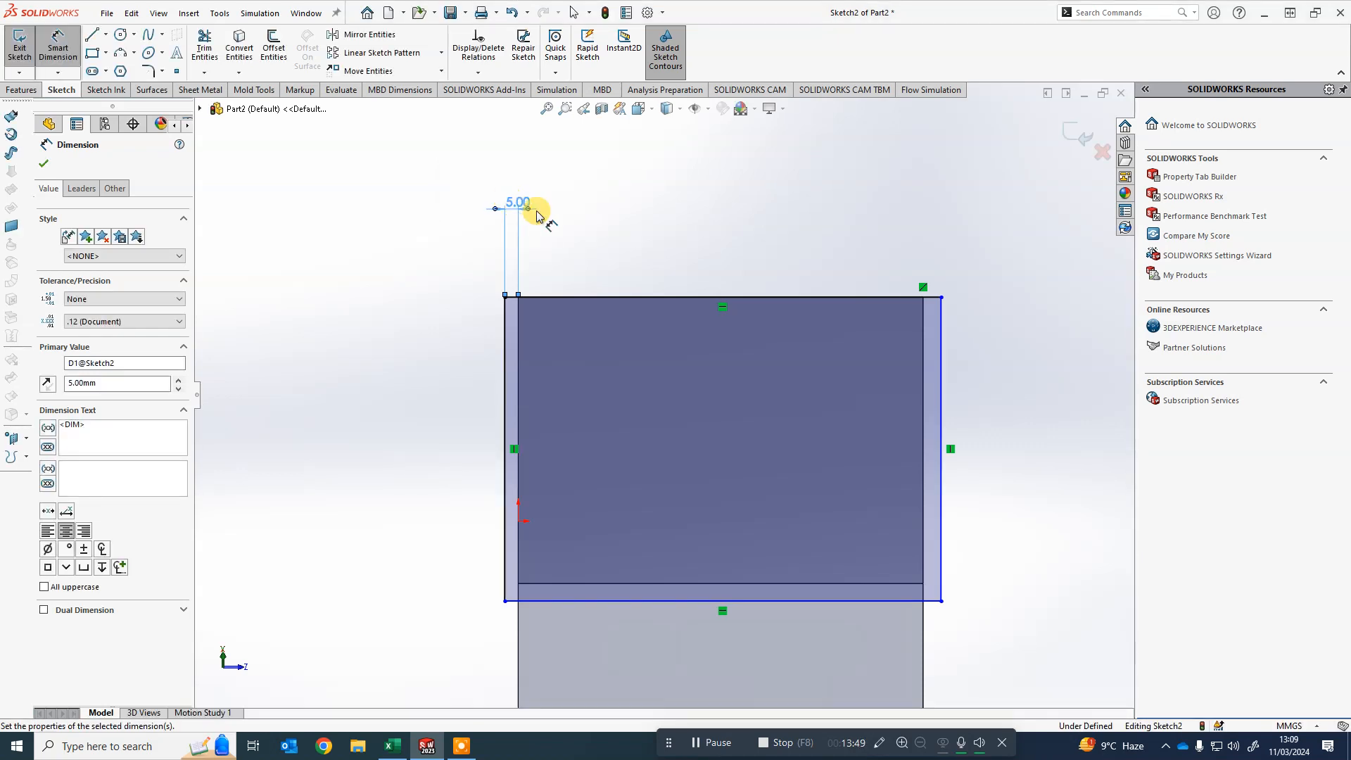
{"action": "key", "text": "Escape"}
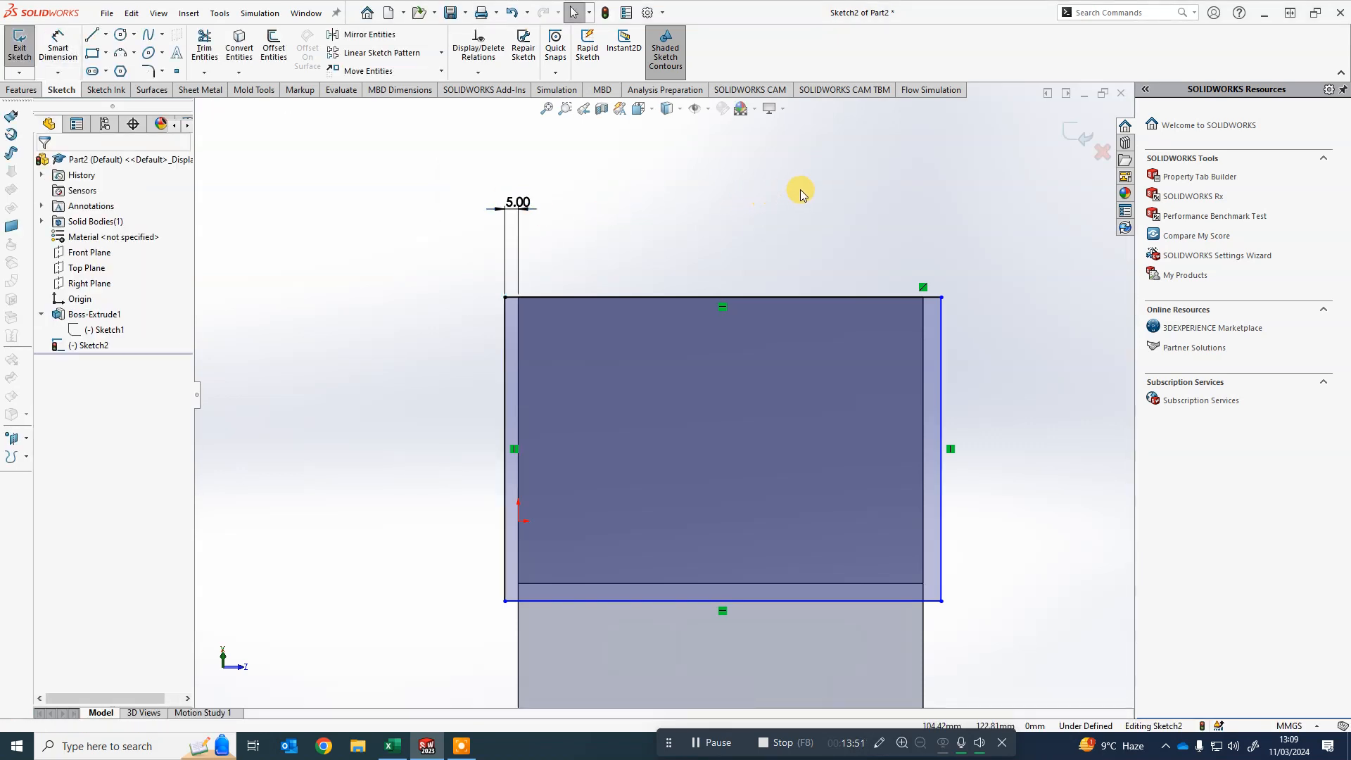
- Dimension the right-side overhang and link its value to the left overhang dimension D1@Sketch2
{"action": "left_click", "coordinate": [69, 43]}
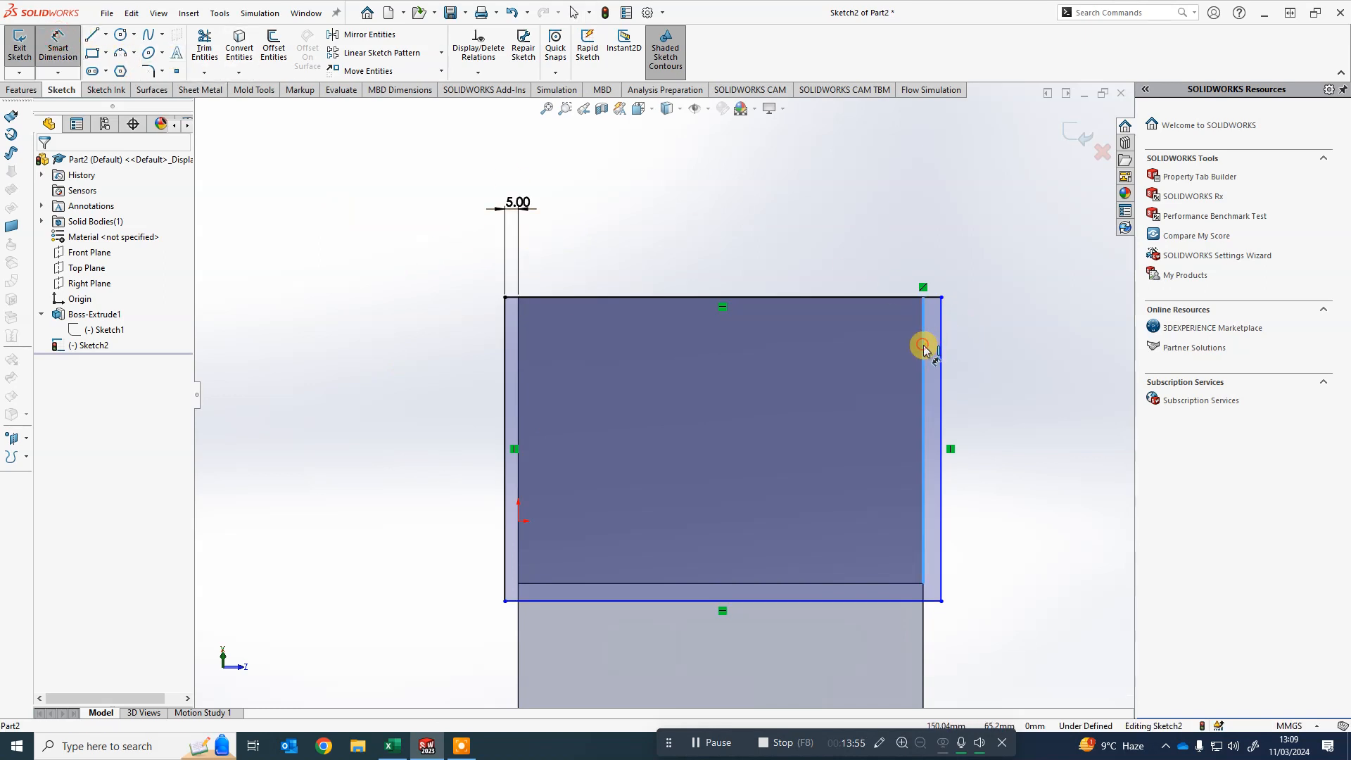
{"action": "left_click", "coordinate": [943, 355]}
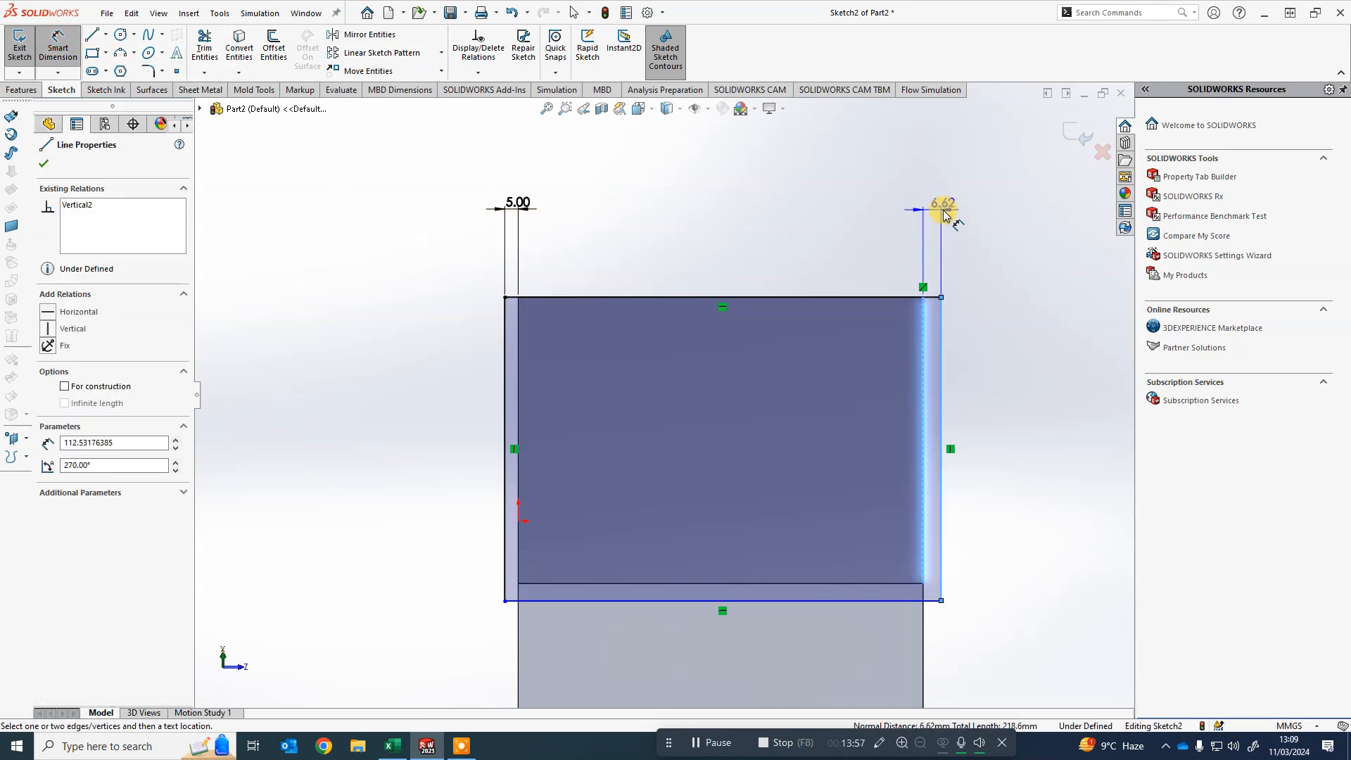
{"action": "left_click", "coordinate": [944, 215]}
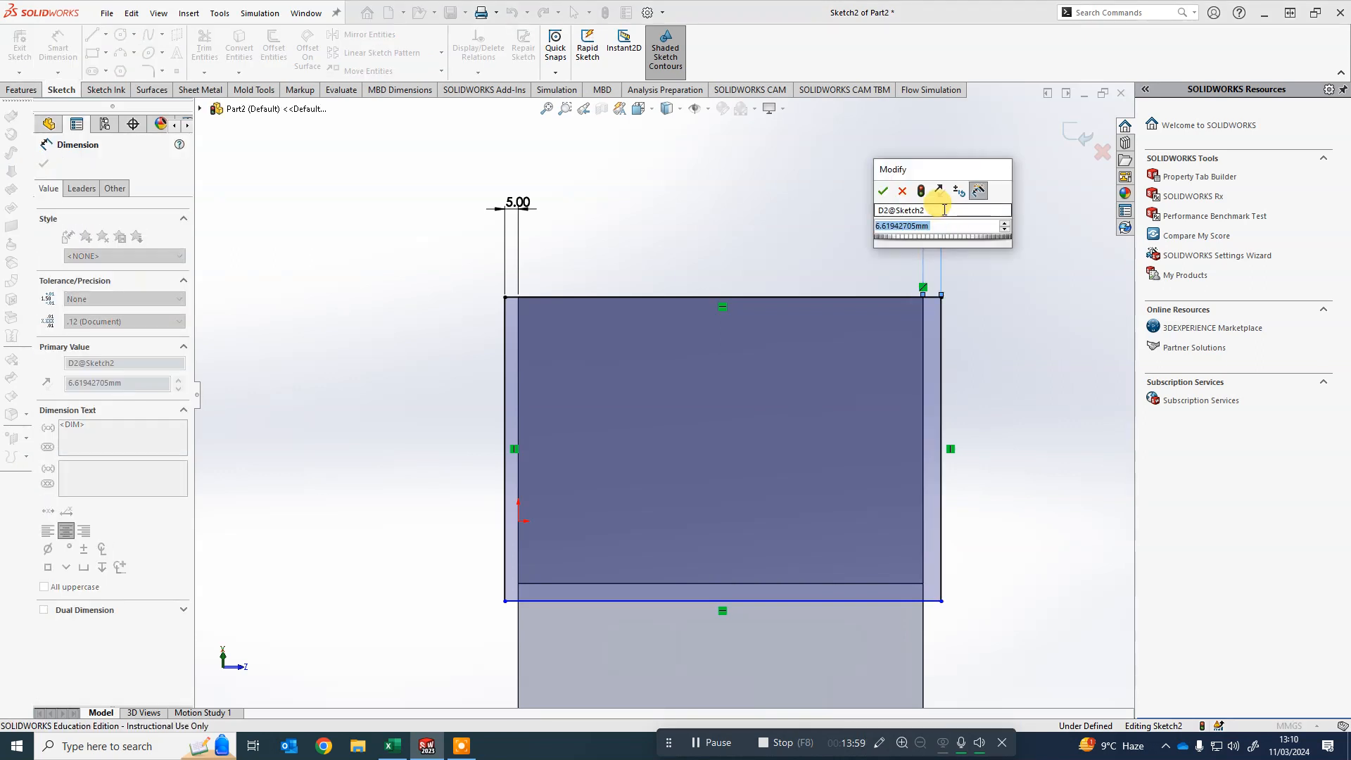
{"action": "type", "text": "="}
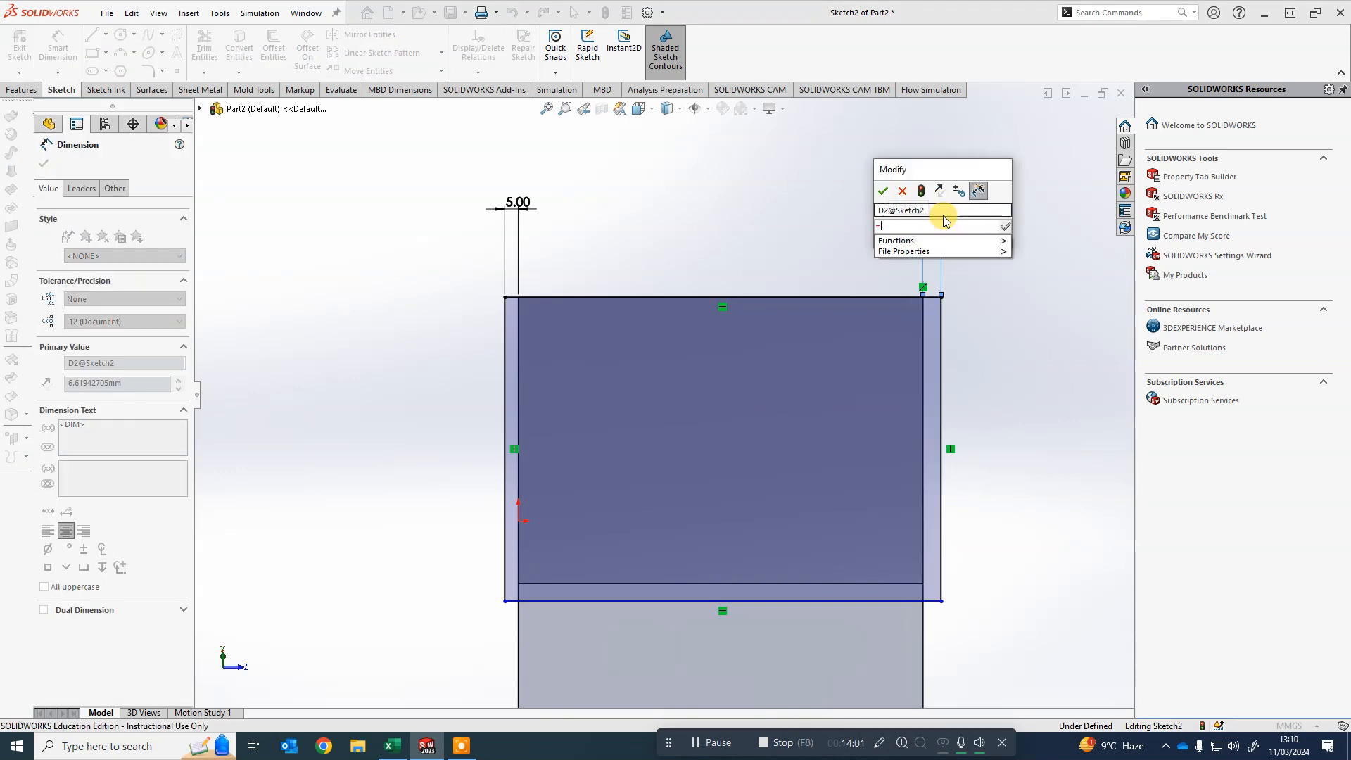
{"action": "left_click", "coordinate": [520, 204]}
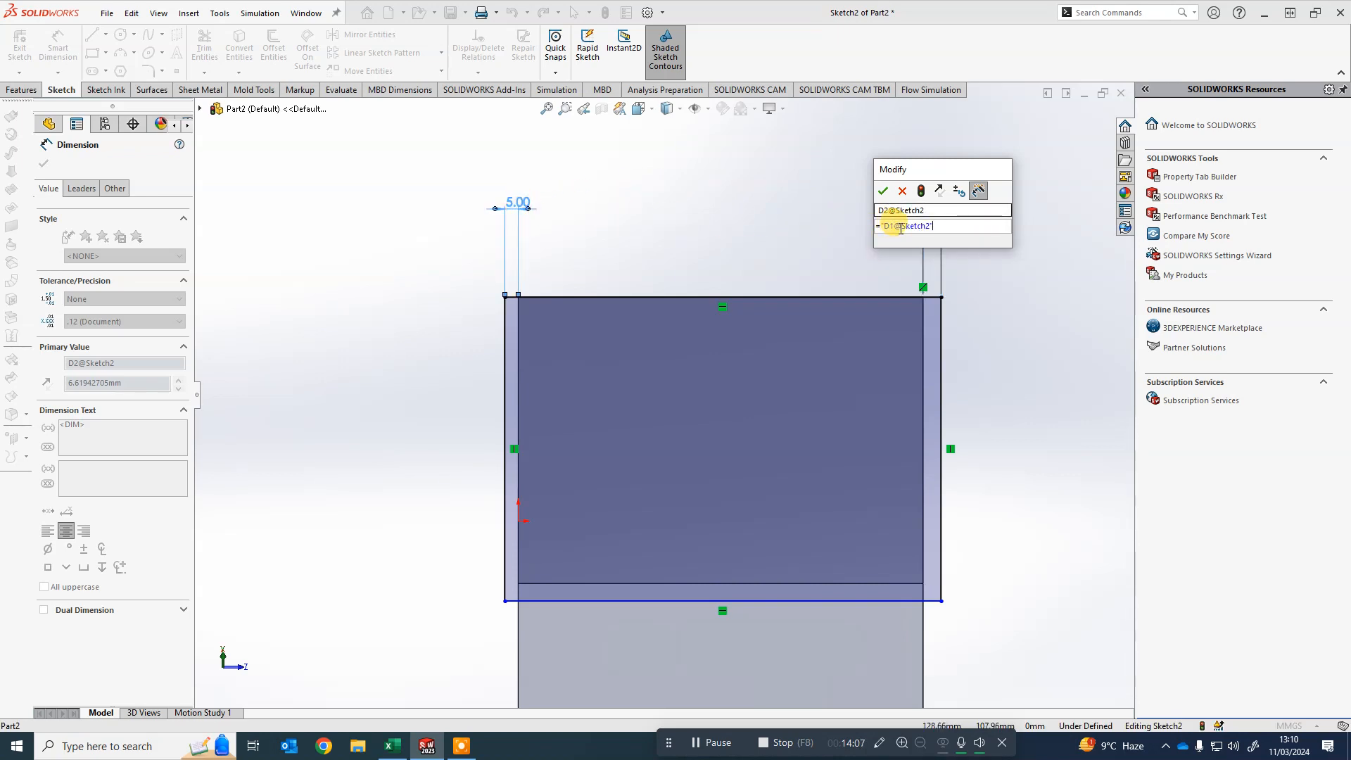
{"action": "left_click", "coordinate": [883, 191]}
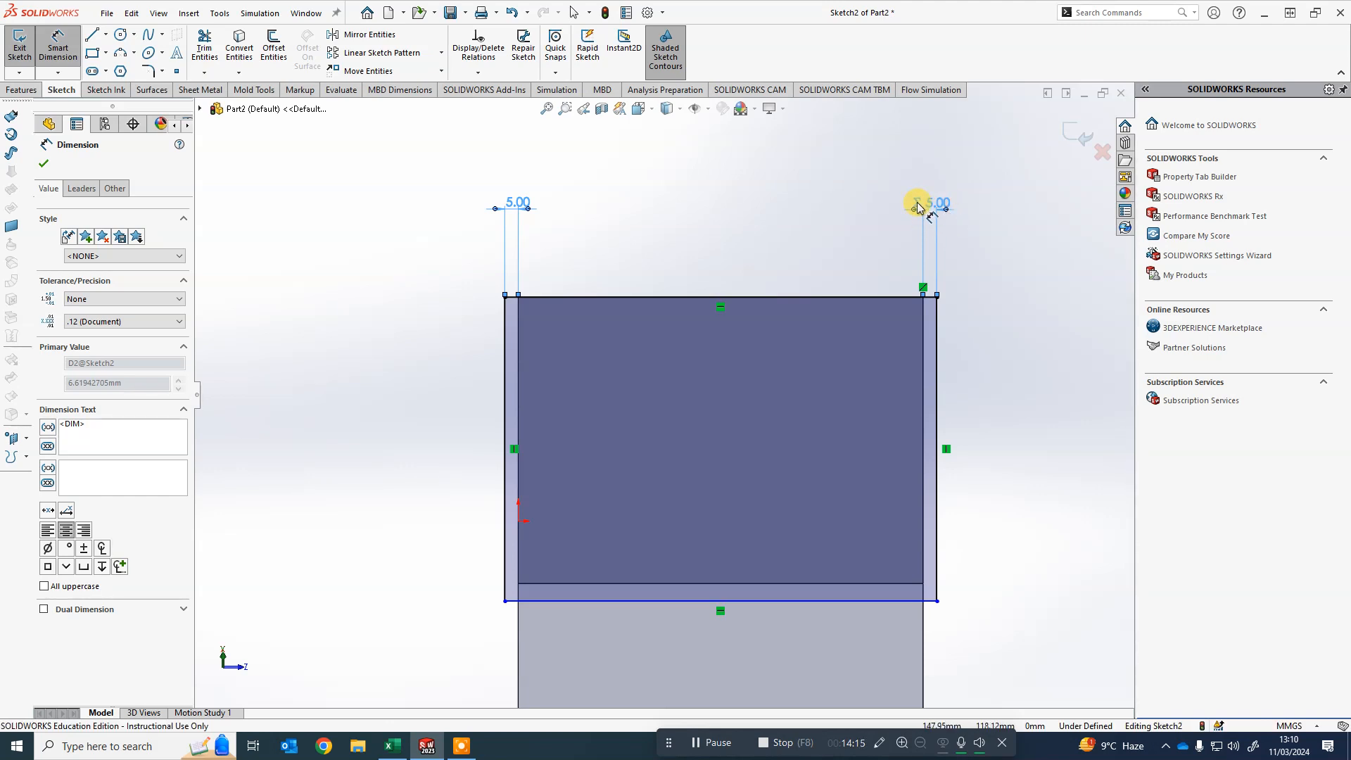
{"action": "left_click", "coordinate": [690, 212]}
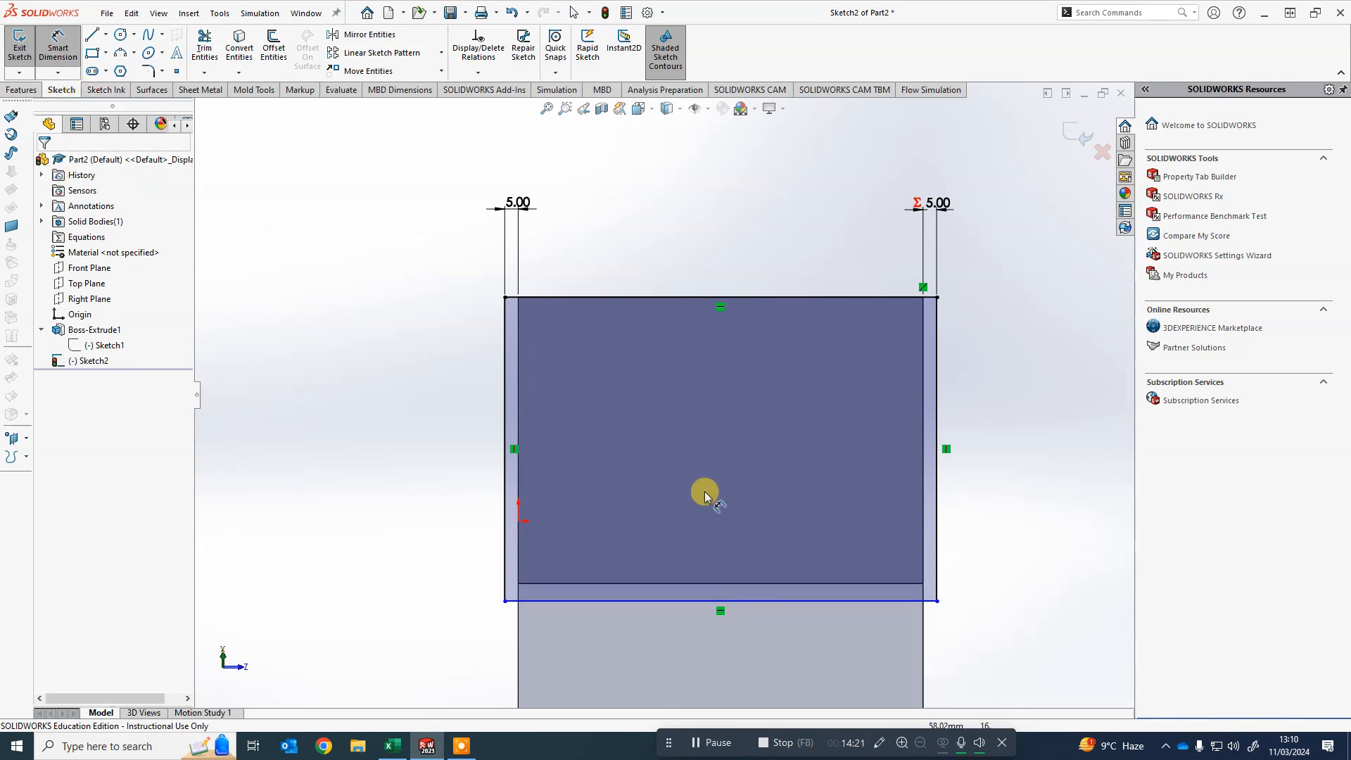
- Dimension the bottom overhang between the roof face edge and the rectangle, linking it to D1@Sketch2
{"action": "left_click", "coordinate": [750, 584]}
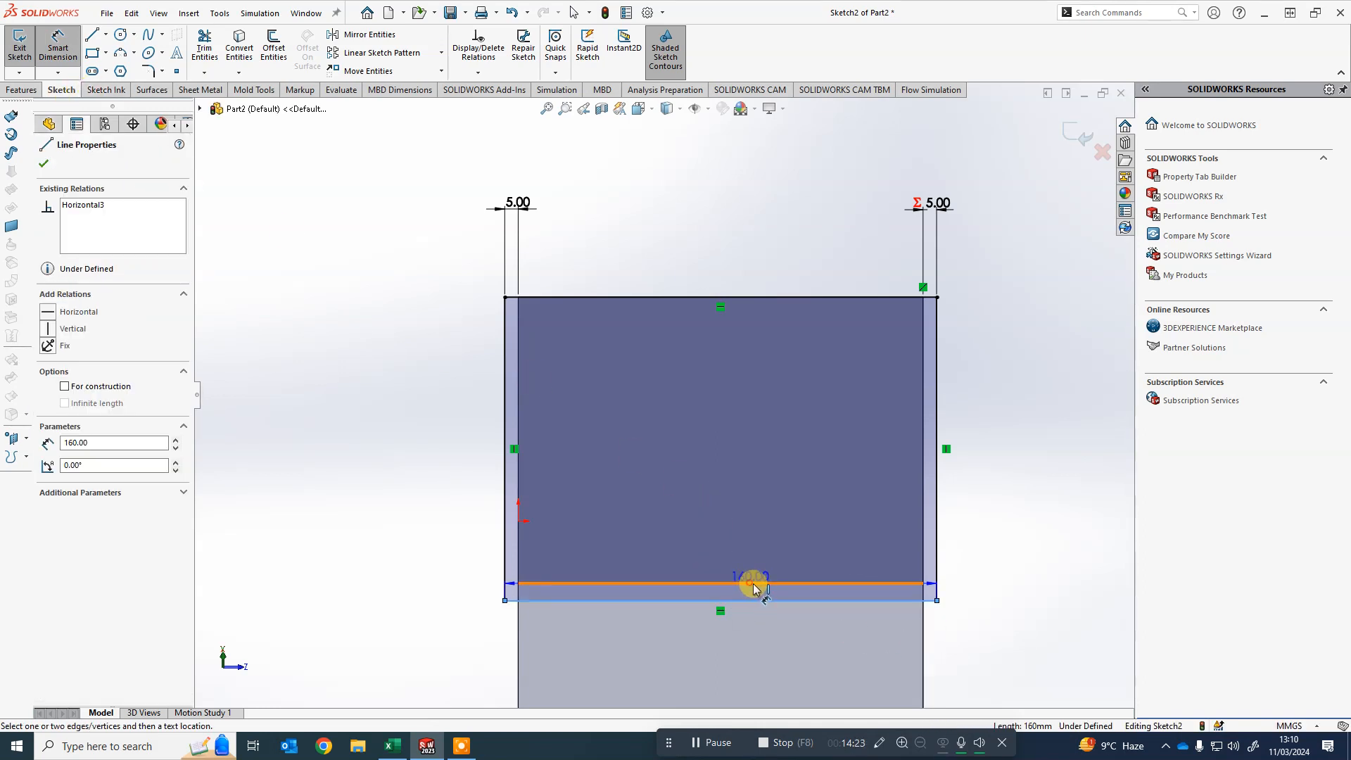
{"action": "left_click", "coordinate": [760, 599]}
{"action": "left_click", "coordinate": [1056, 591]}
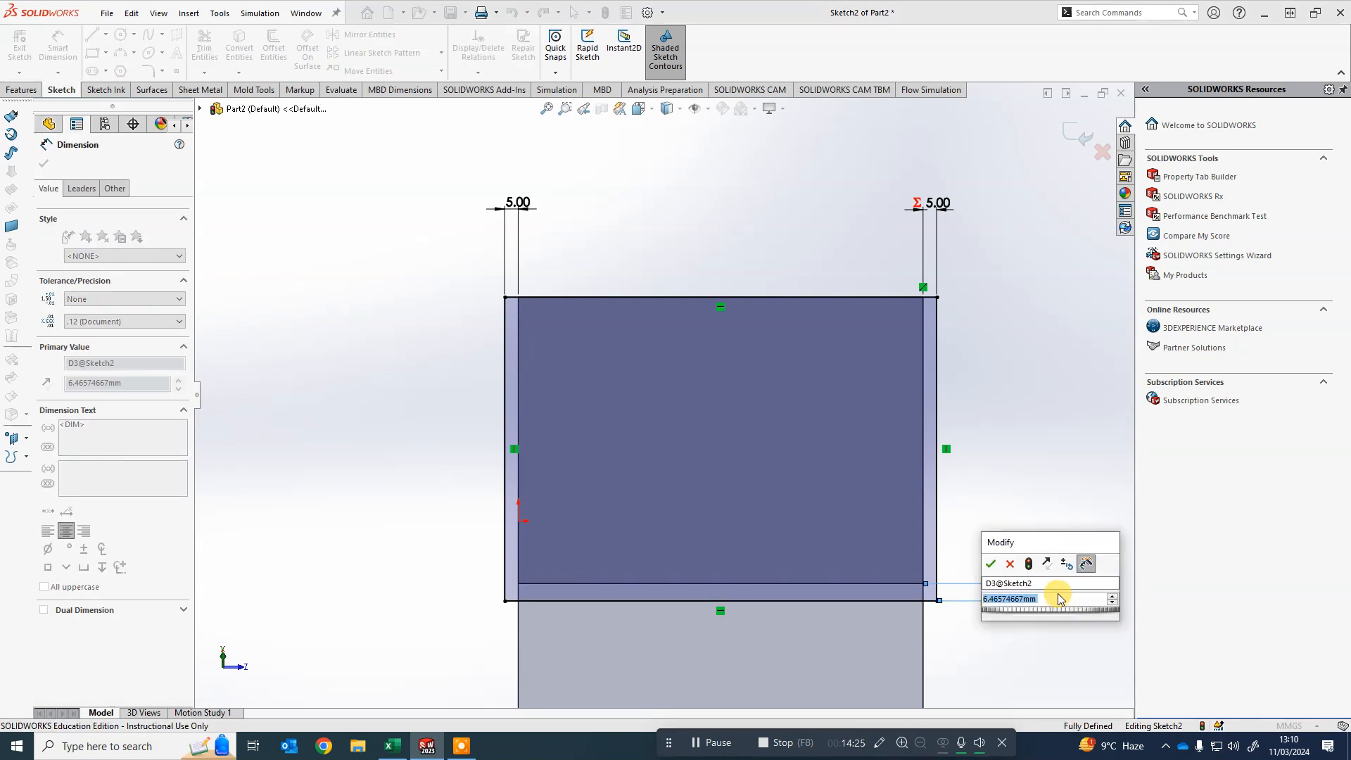
{"action": "type", "text": "="}
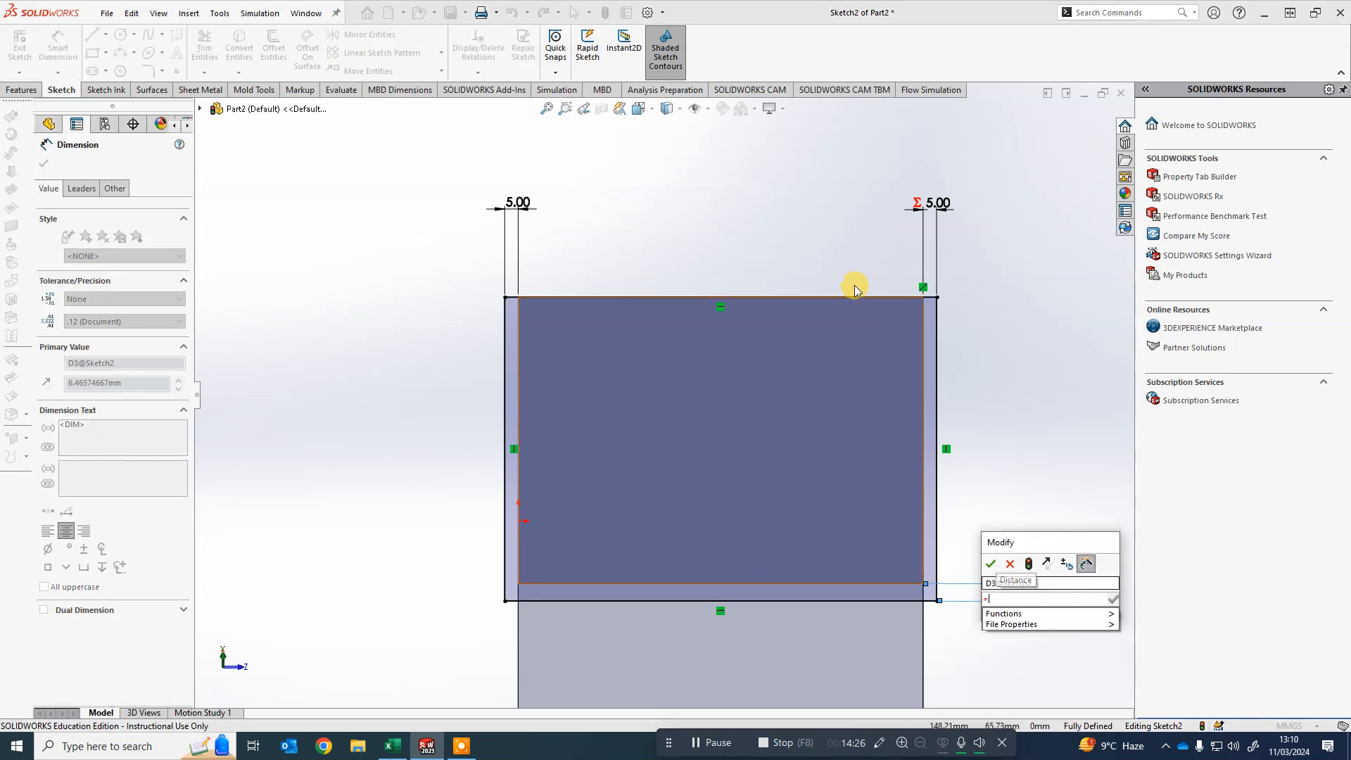
{"action": "left_click", "coordinate": [518, 202]}
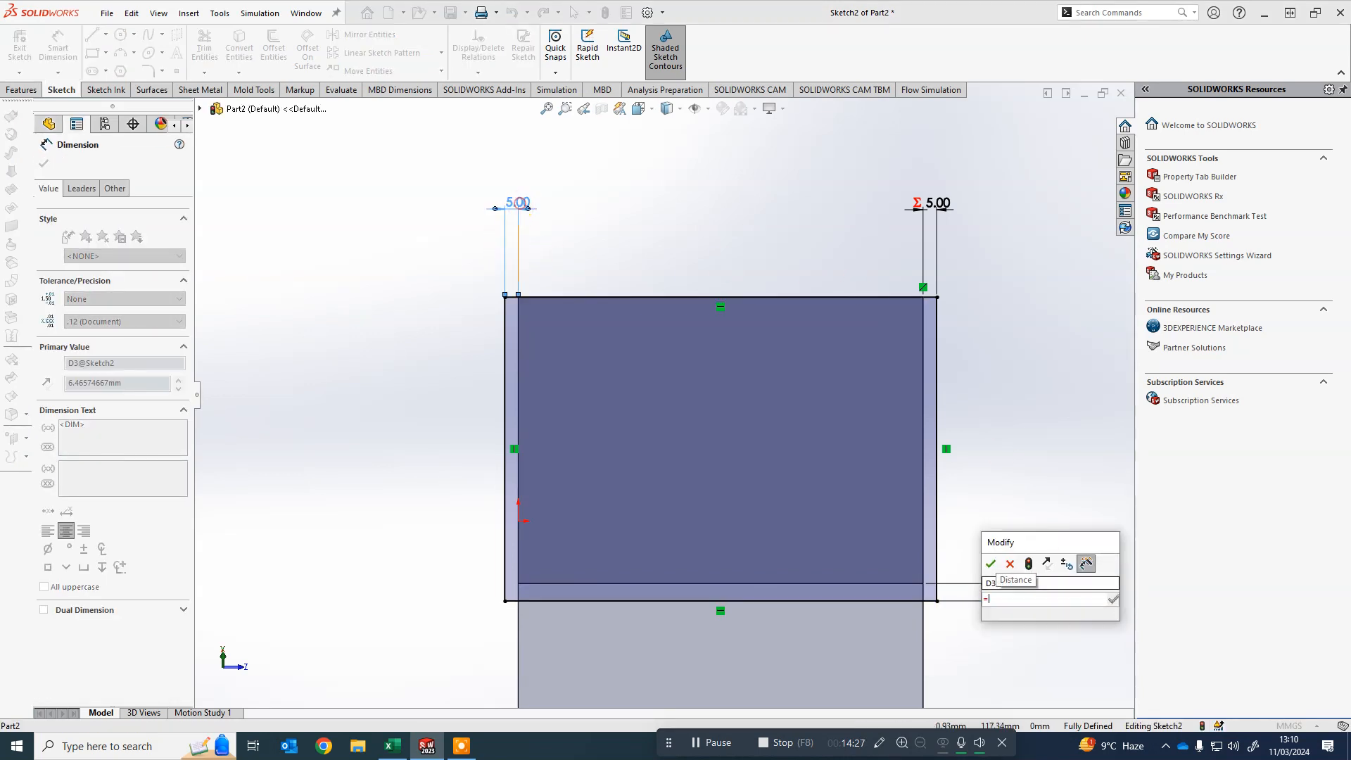
{"action": "left_click", "coordinate": [991, 563]}
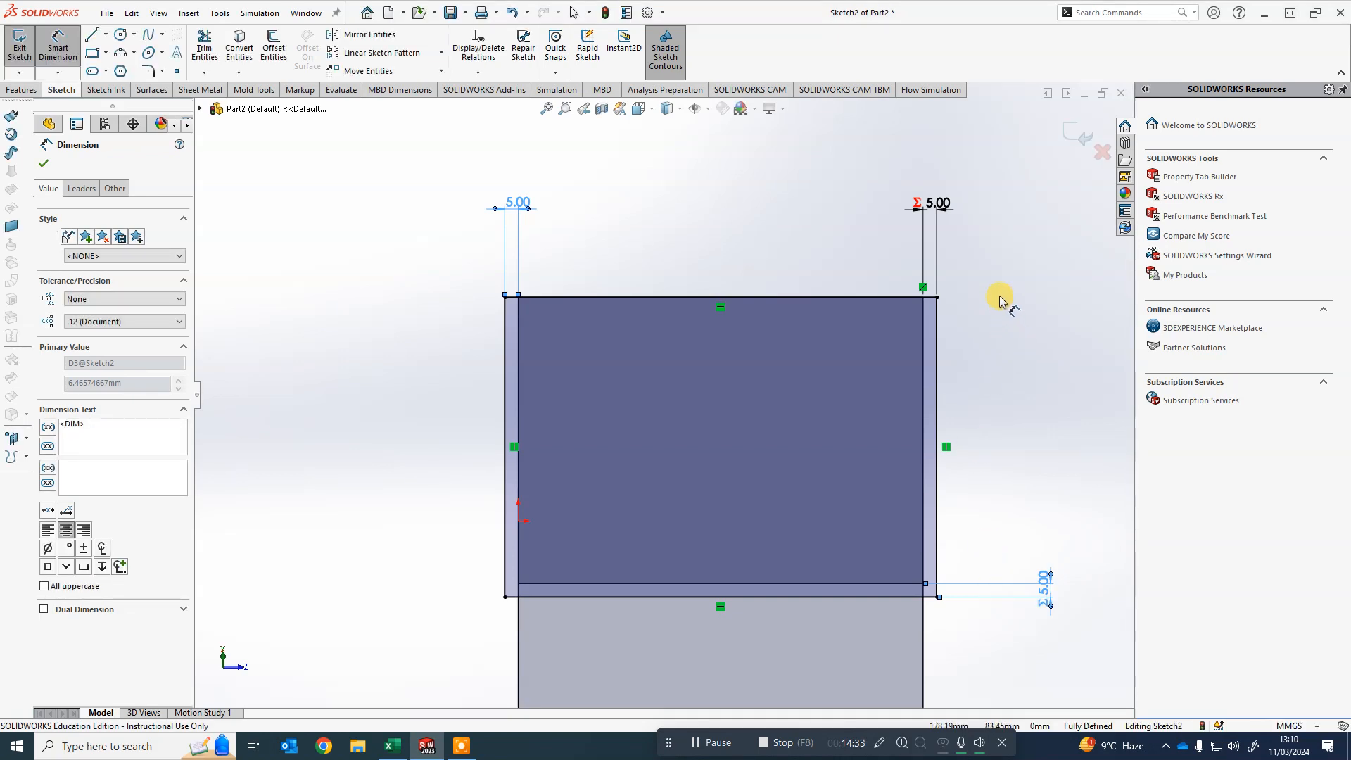
{"action": "key", "text": "Escape"}
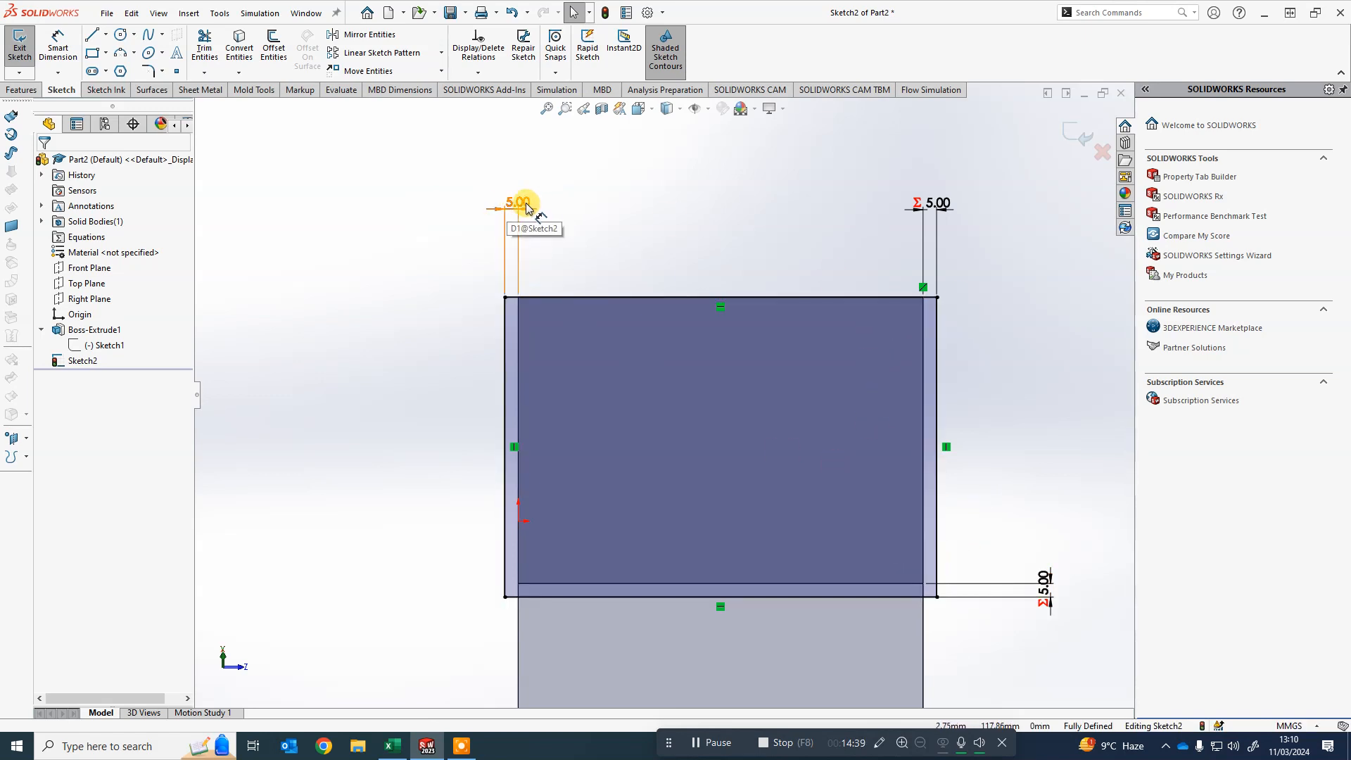
- Set the left overhang dimension to 7 mm
{"action": "double_click", "coordinate": [522, 204]}
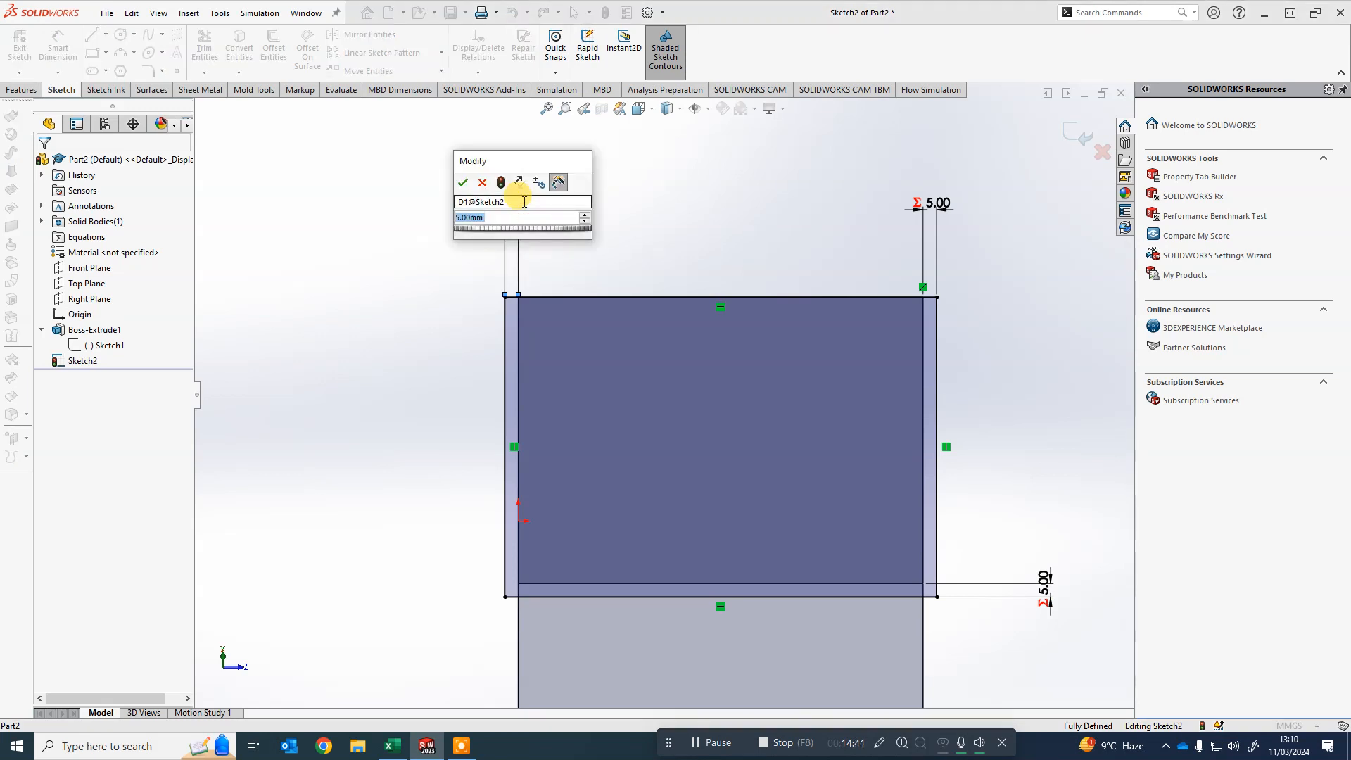
{"action": "type", "text": "7"}
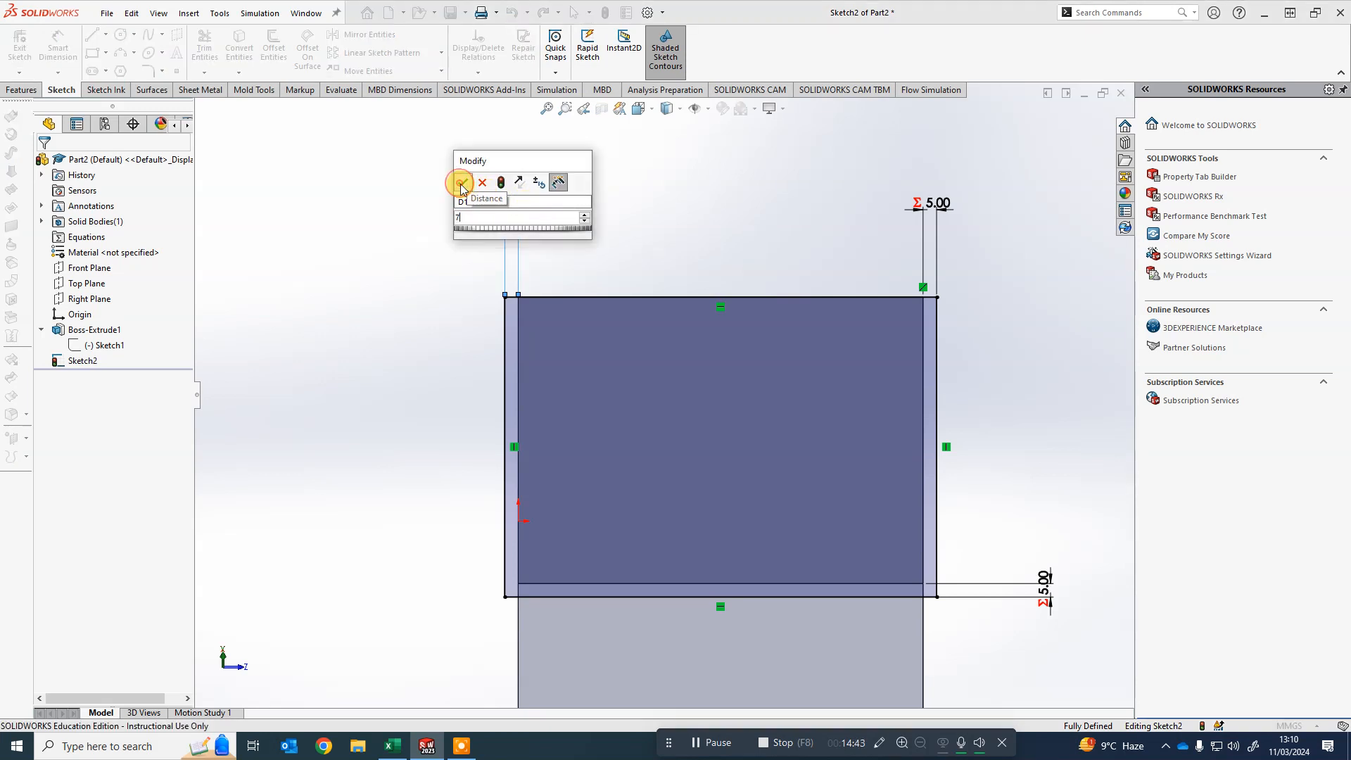
{"action": "left_click", "coordinate": [462, 183]}
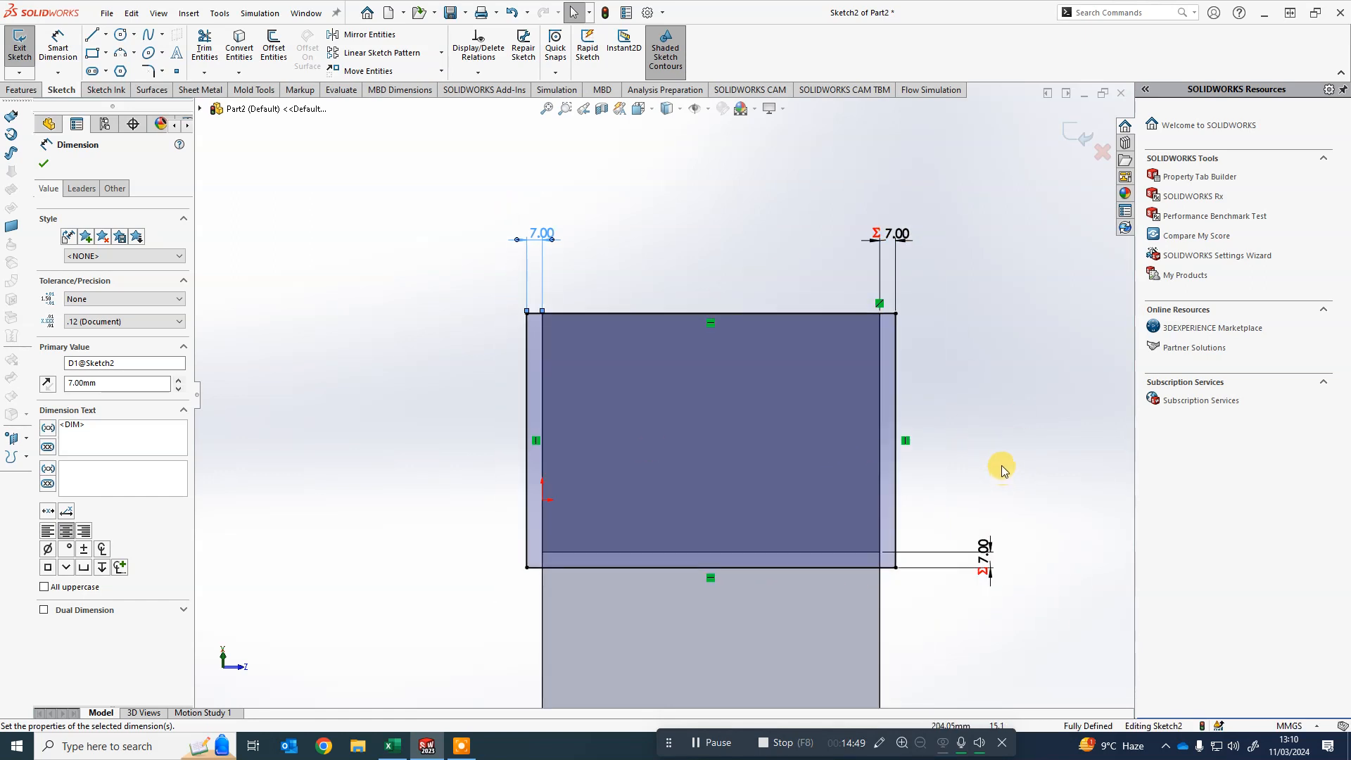
- Start an Extruded Boss/Base from the roof sketch and set its depth to 2 mm
{"action": "scroll", "coordinate": [995, 467], "scroll_direction": "up", "scroll_amount": 3}
{"action": "mouse_move", "coordinate": [884, 418]}
{"action": "middle_mouse_down"}
{"action": "mouse_move", "coordinate": [833, 311]}
{"action": "mouse_move", "coordinate": [703, 305]}
{"action": "mouse_move", "coordinate": [729, 349]}
{"action": "mouse_move", "coordinate": [736, 337]}
{"action": "mouse_move", "coordinate": [690, 341]}
{"action": "middle_mouse_up"}
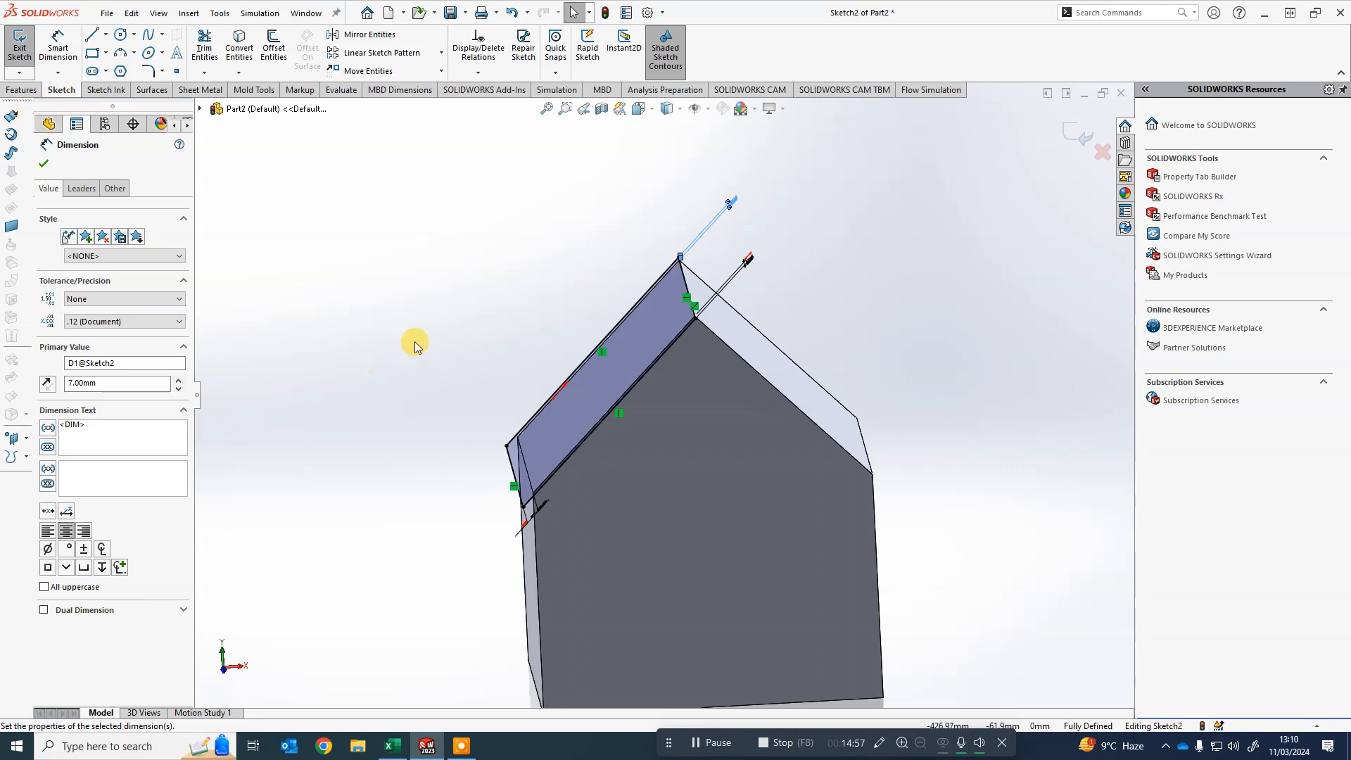
{"action": "middle_click_drag", "start_coordinate": [415, 341], "coordinate": [430, 315]}
{"action": "left_click", "coordinate": [21, 90]}
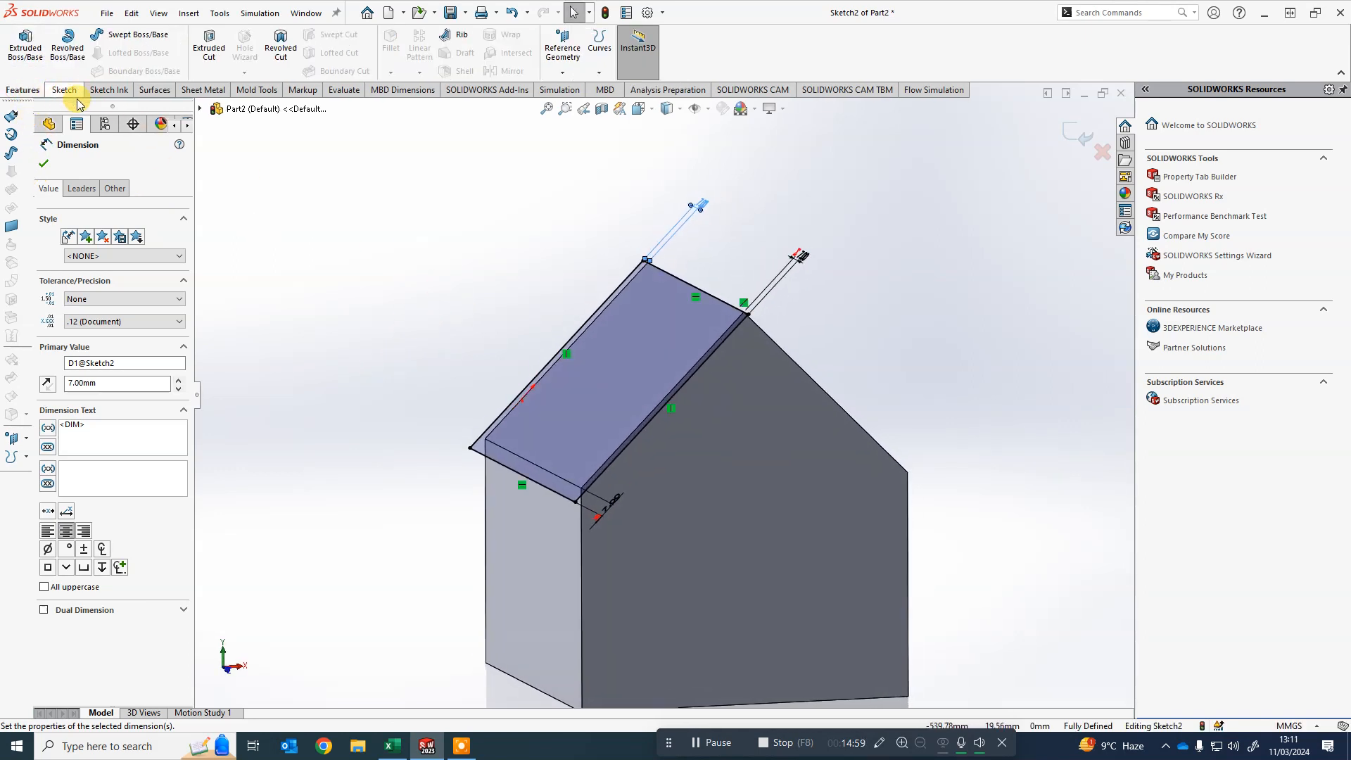
{"action": "left_click", "coordinate": [21, 45]}
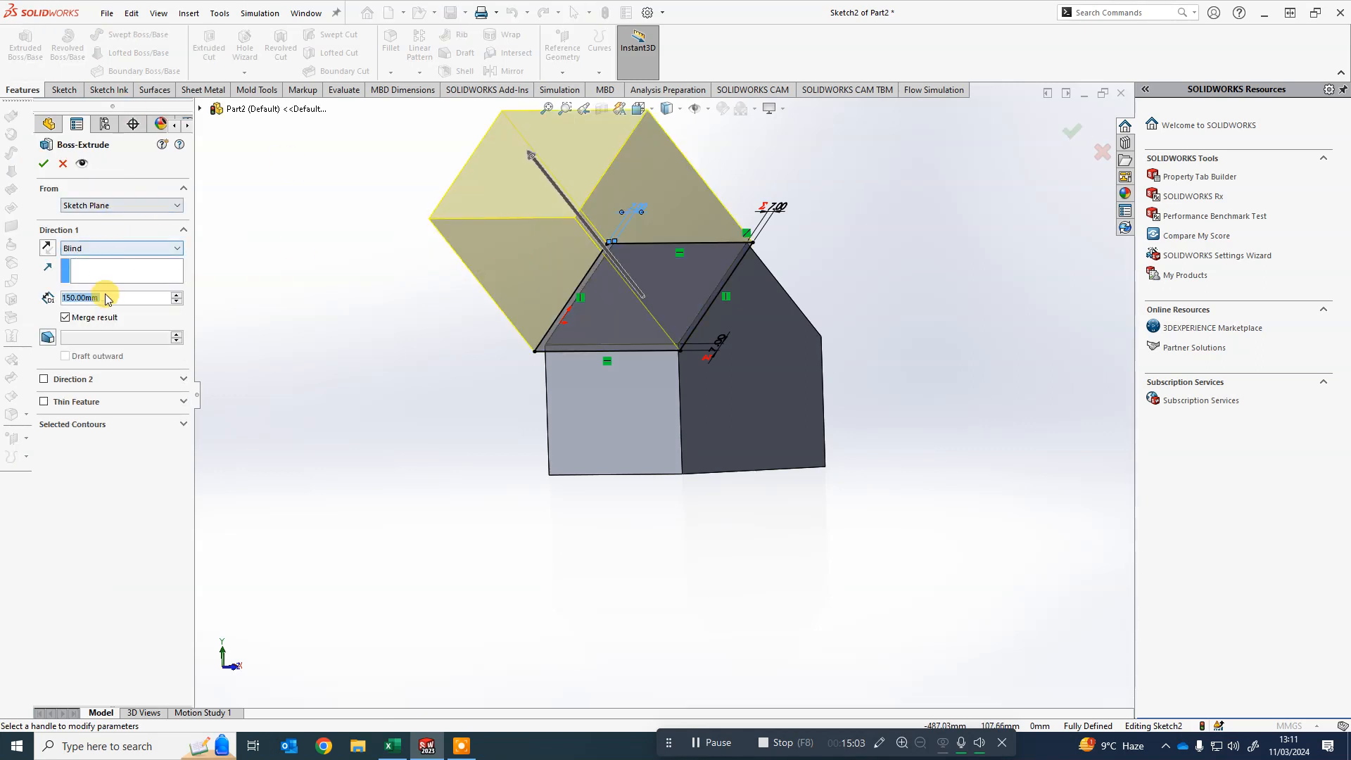
{"action": "double_click", "coordinate": [115, 295]}
{"action": "type", "text": "2"}
{"action": "left_click", "coordinate": [375, 331]}
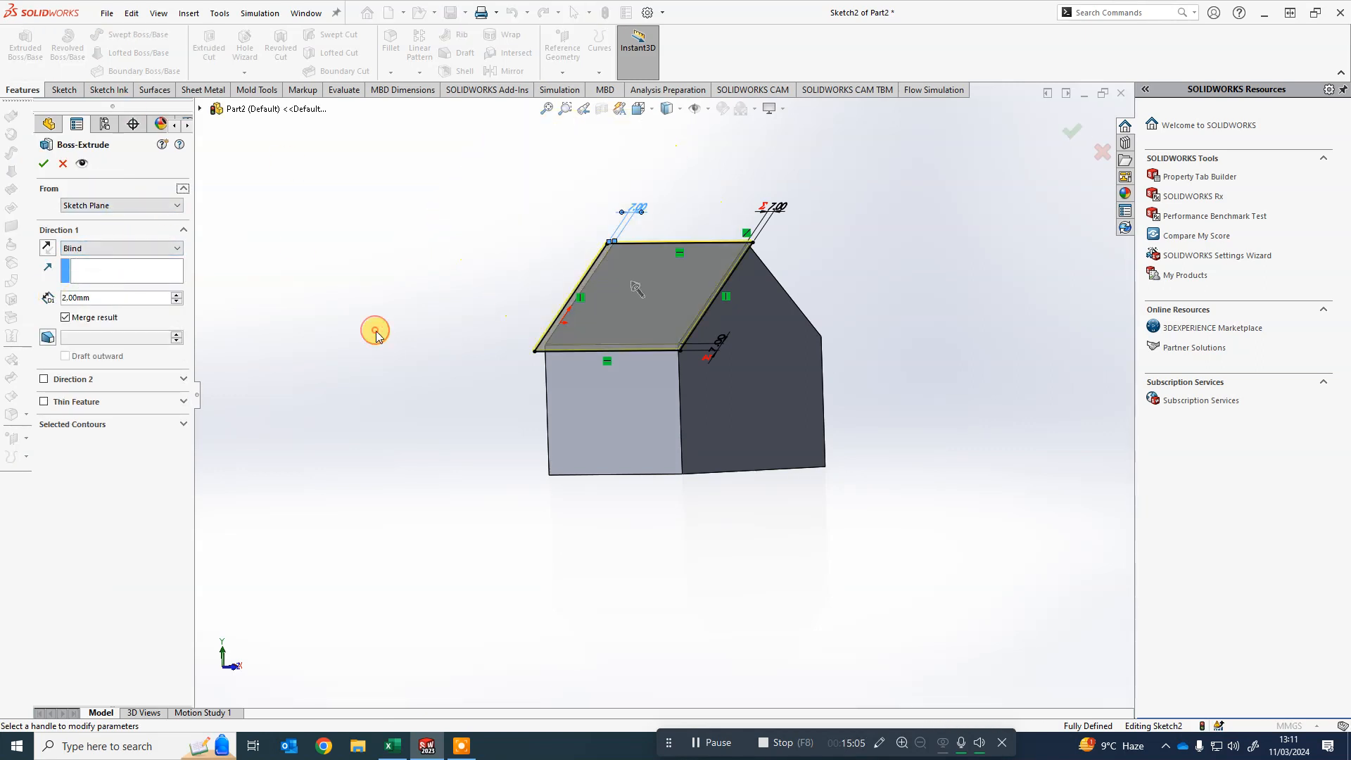
- Try reversing the extrusion direction repeatedly to compare both sides of the roof face
{"action": "middle_click_drag", "start_coordinate": [678, 328], "coordinate": [727, 443]}
{"action": "scroll", "coordinate": [417, 300], "scroll_direction": "down", "scroll_amount": 3}
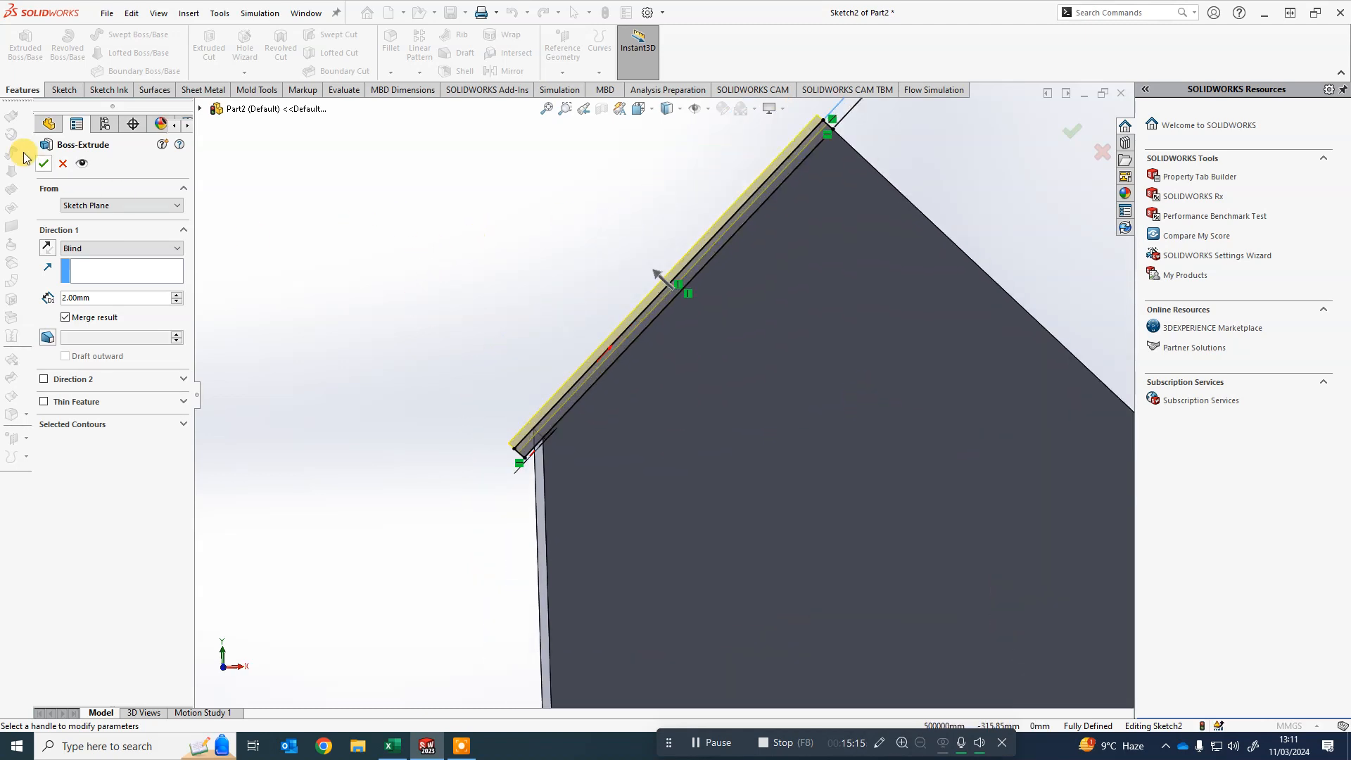
{"action": "left_click", "coordinate": [46, 249]}
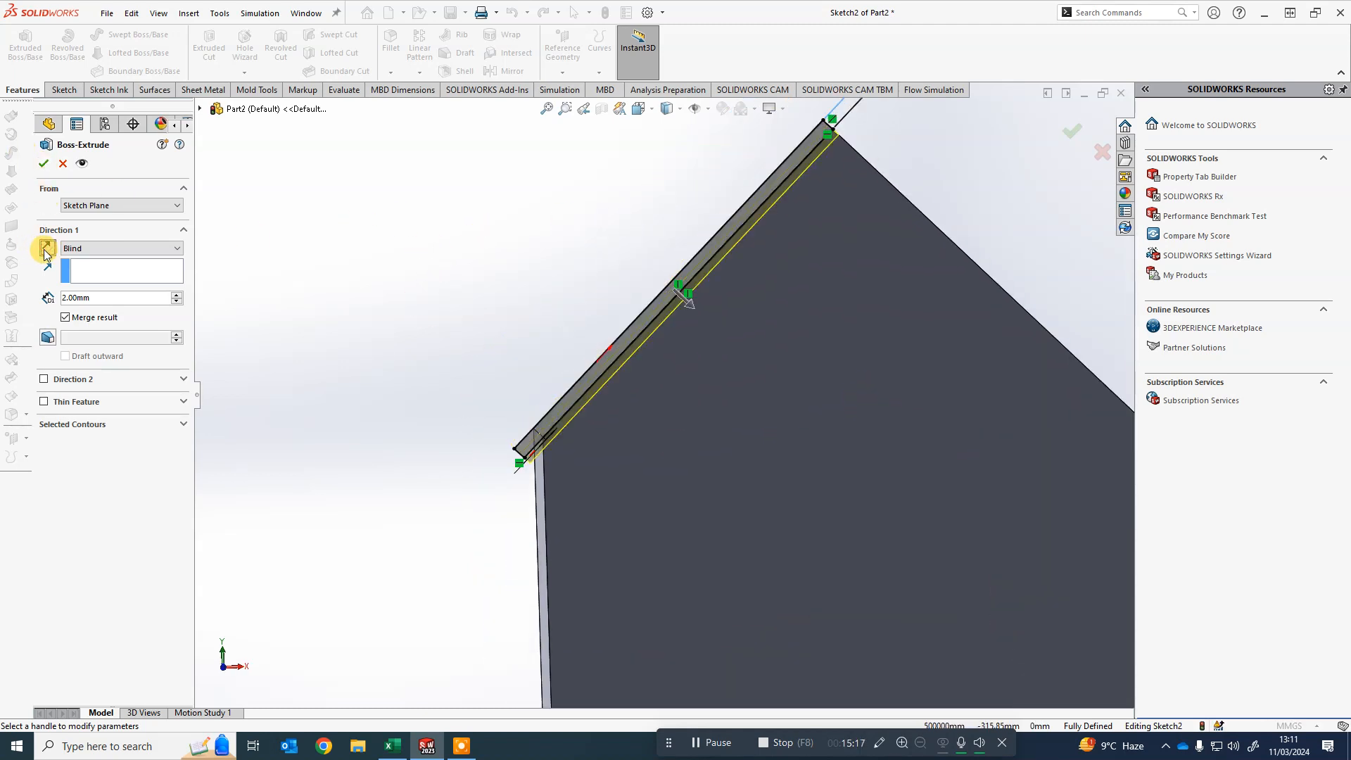
{"action": "left_click", "coordinate": [46, 250]}
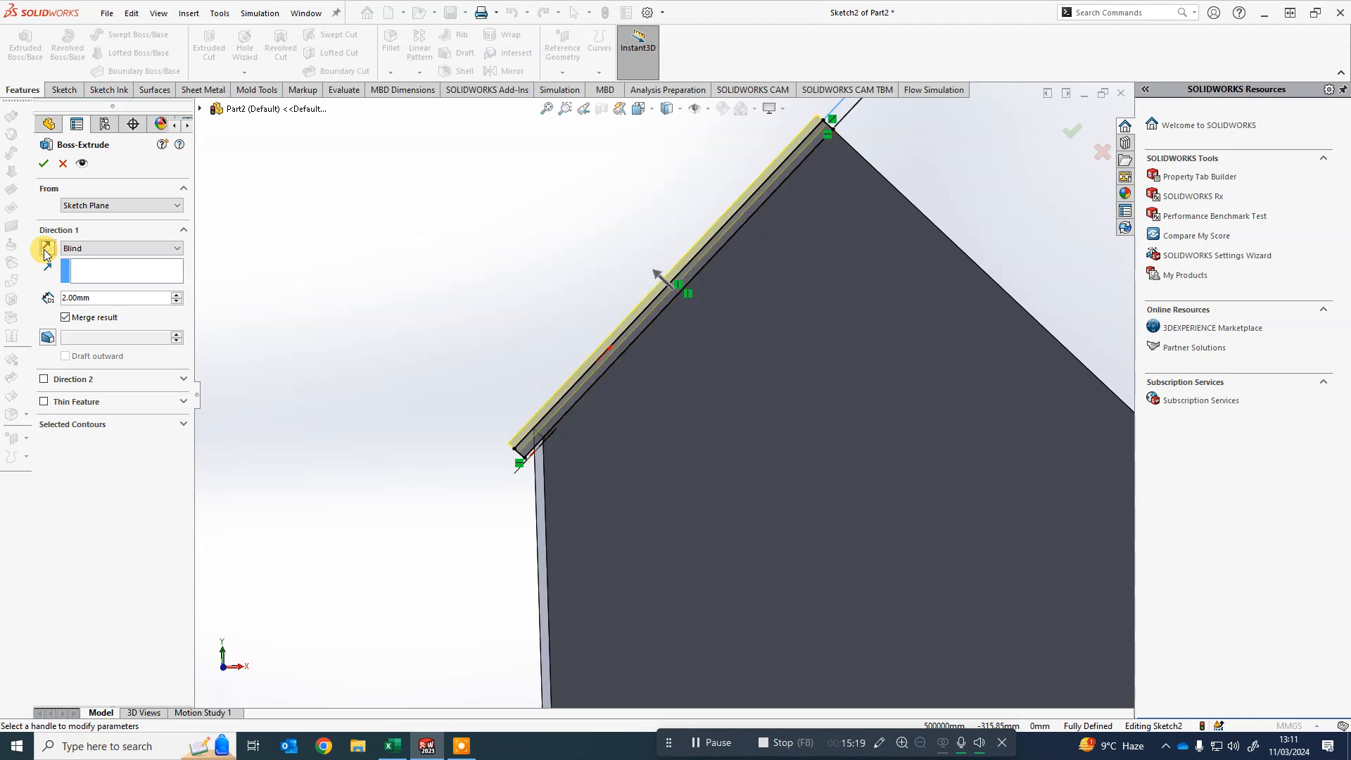
{"action": "left_click", "coordinate": [45, 249]}
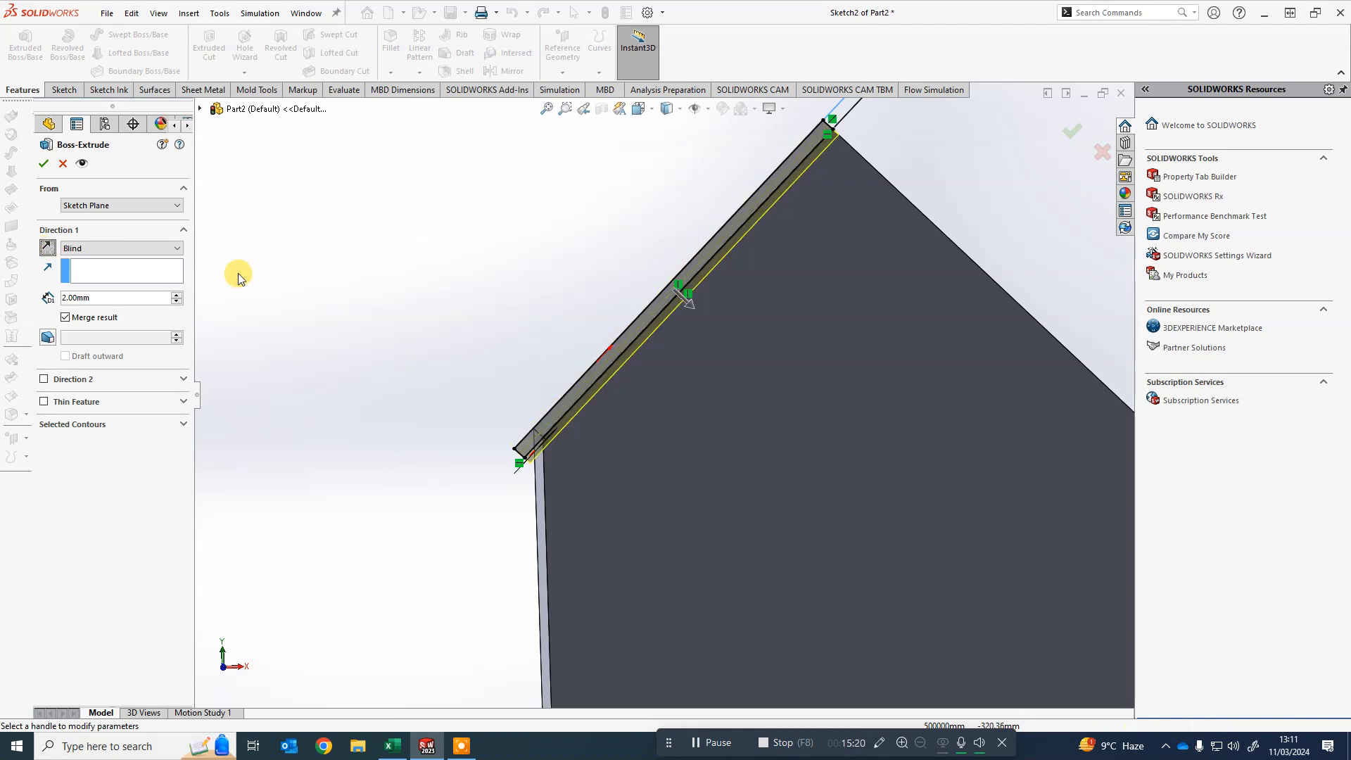
{"action": "left_click", "coordinate": [46, 249]}
{"action": "left_click", "coordinate": [46, 249]}
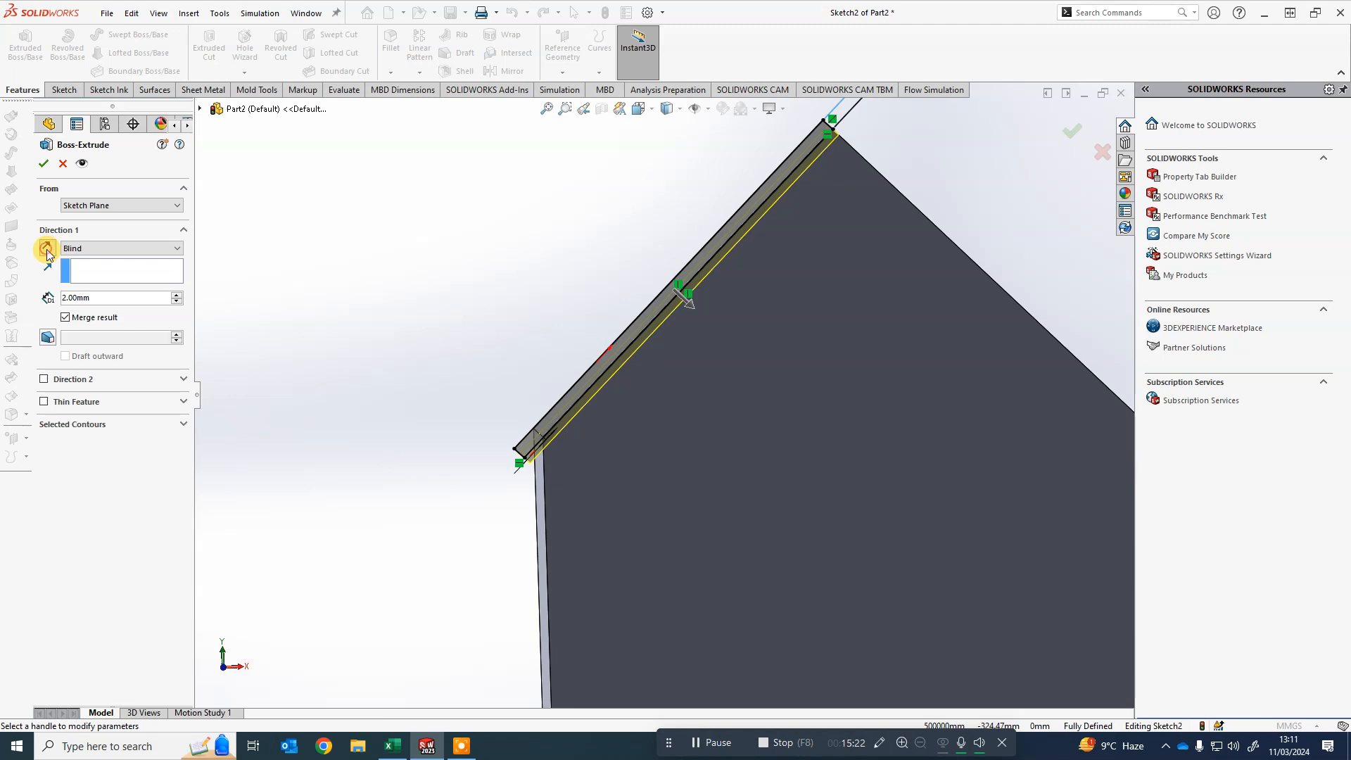
{"action": "left_click", "coordinate": [48, 250]}
{"action": "left_click", "coordinate": [47, 250]}
{"action": "left_click", "coordinate": [46, 249]}
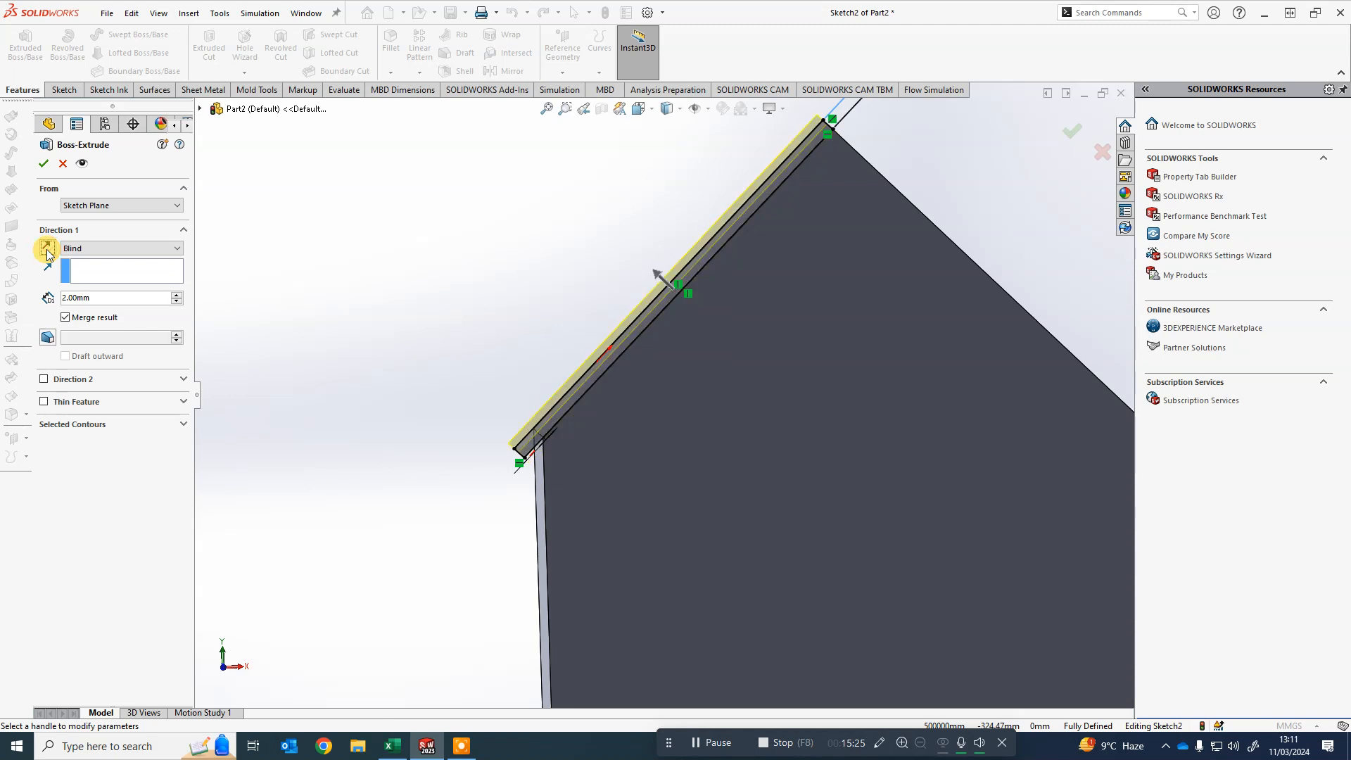
- Try a Mid Plane end condition for the roof extrusion with a depth of 4 mm
{"action": "mouse_move", "coordinate": [476, 327]}
{"action": "middle_mouse_down"}
{"action": "mouse_move", "coordinate": [465, 297]}
{"action": "mouse_move", "coordinate": [473, 317]}
{"action": "middle_mouse_up"}
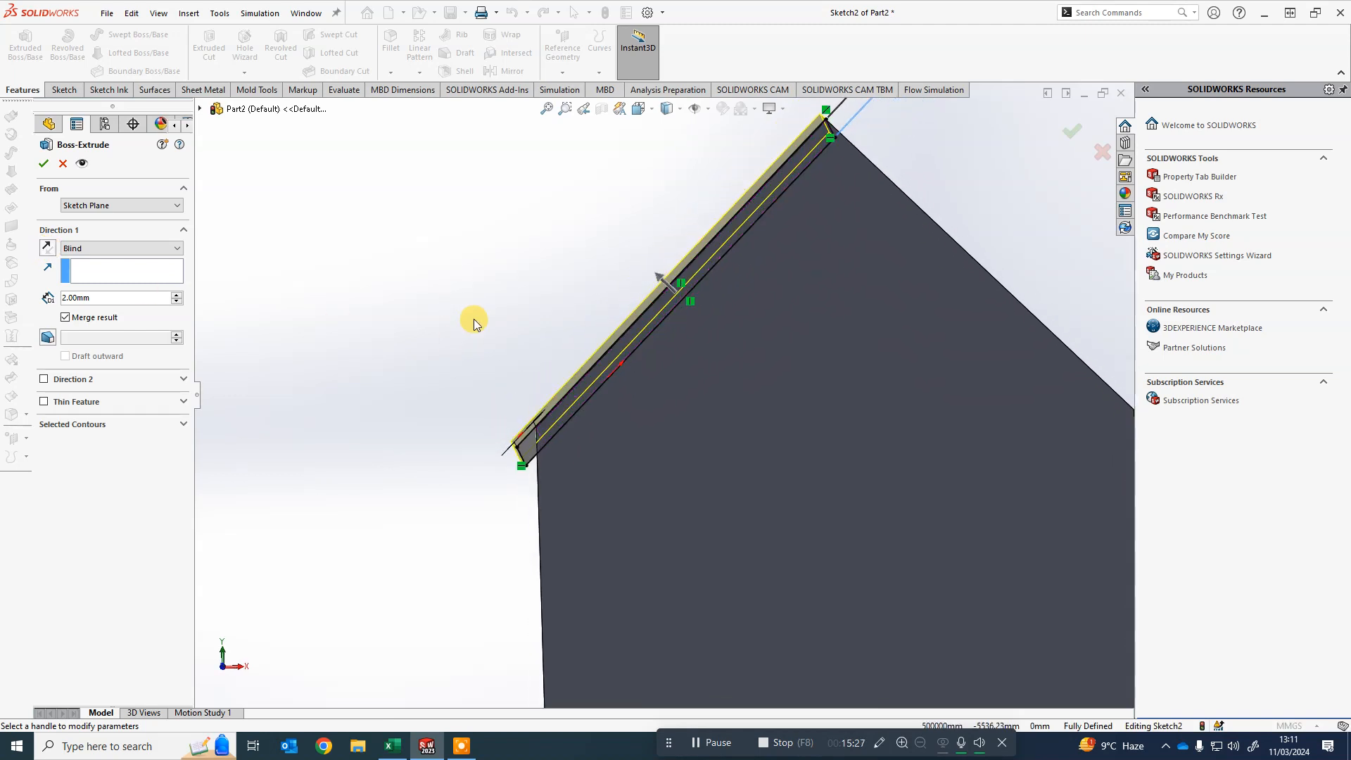
{"action": "scroll", "coordinate": [475, 318], "scroll_direction": "down", "scroll_amount": 1}
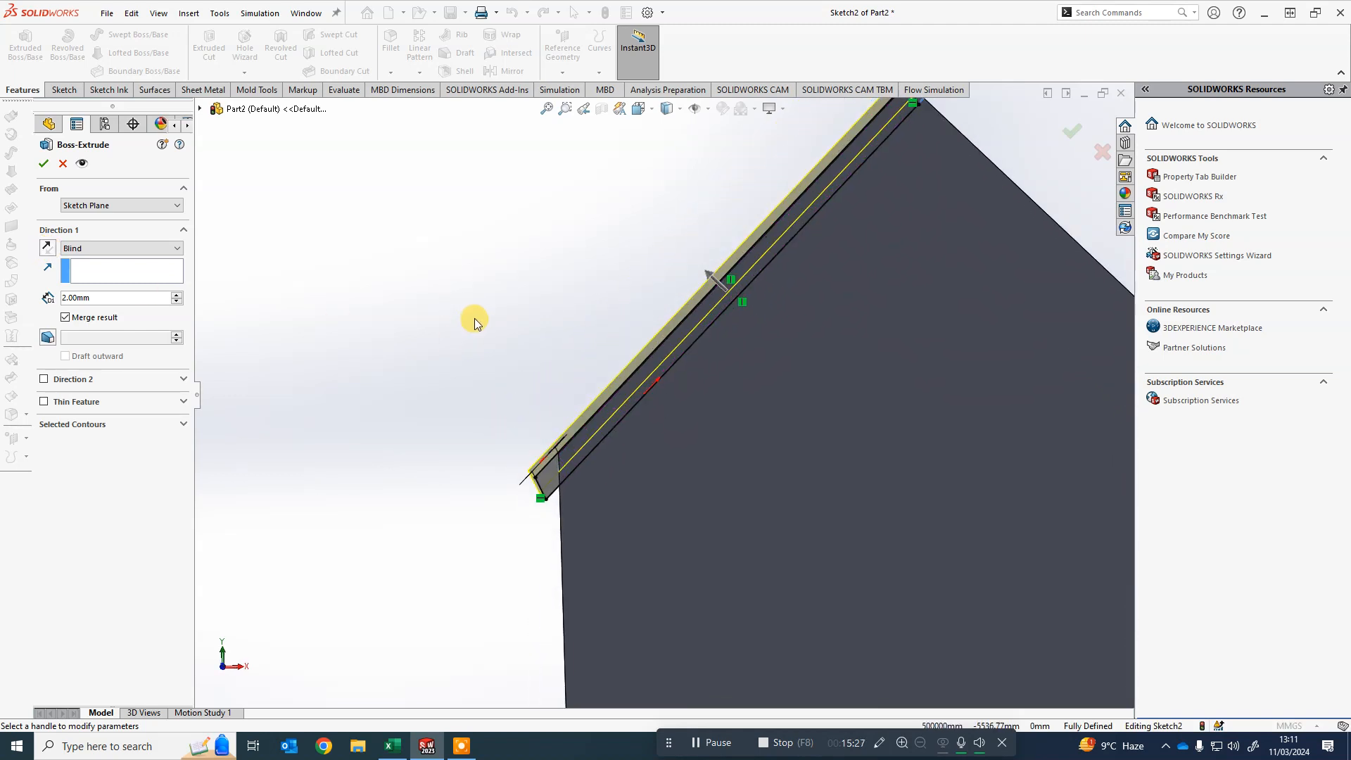
{"action": "left_click", "coordinate": [134, 250]}
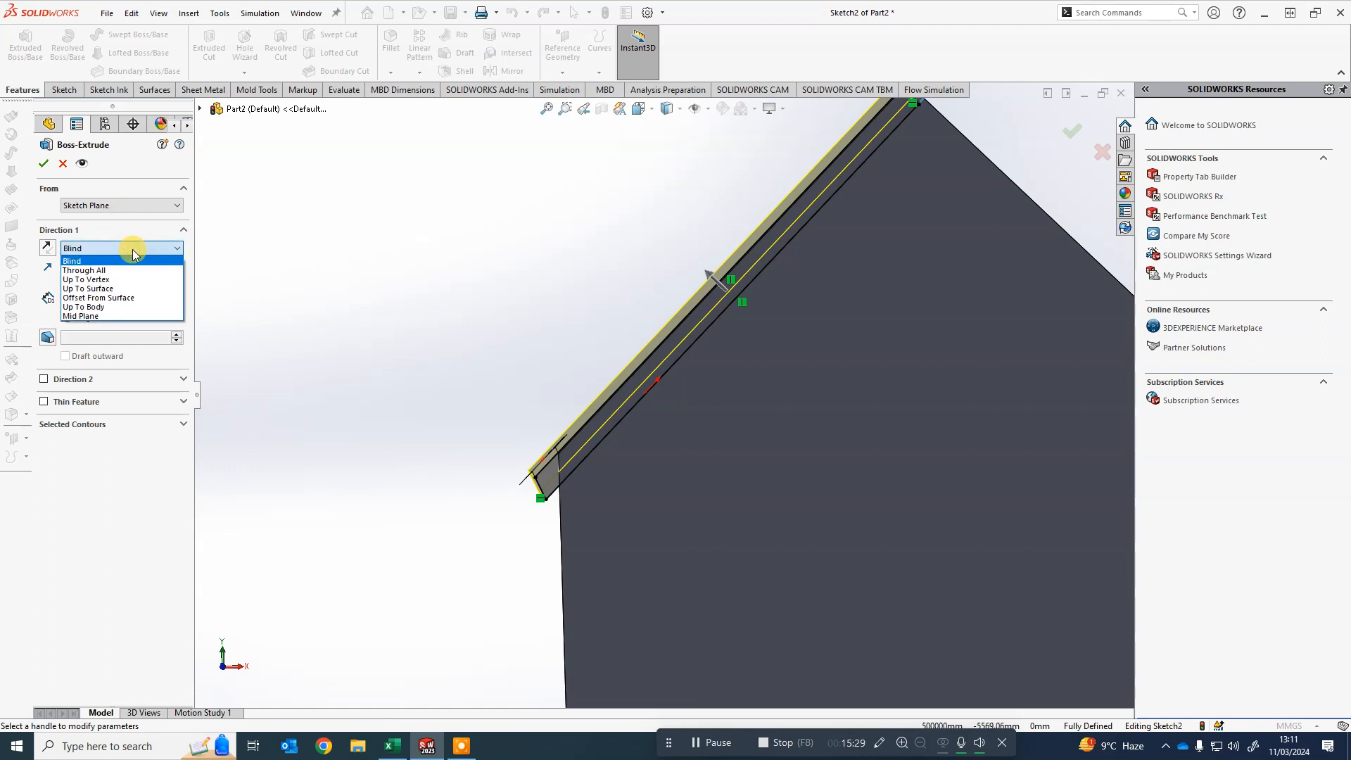
{"action": "left_click", "coordinate": [100, 317]}
{"action": "scroll", "coordinate": [527, 423], "scroll_direction": "down", "scroll_amount": 2}
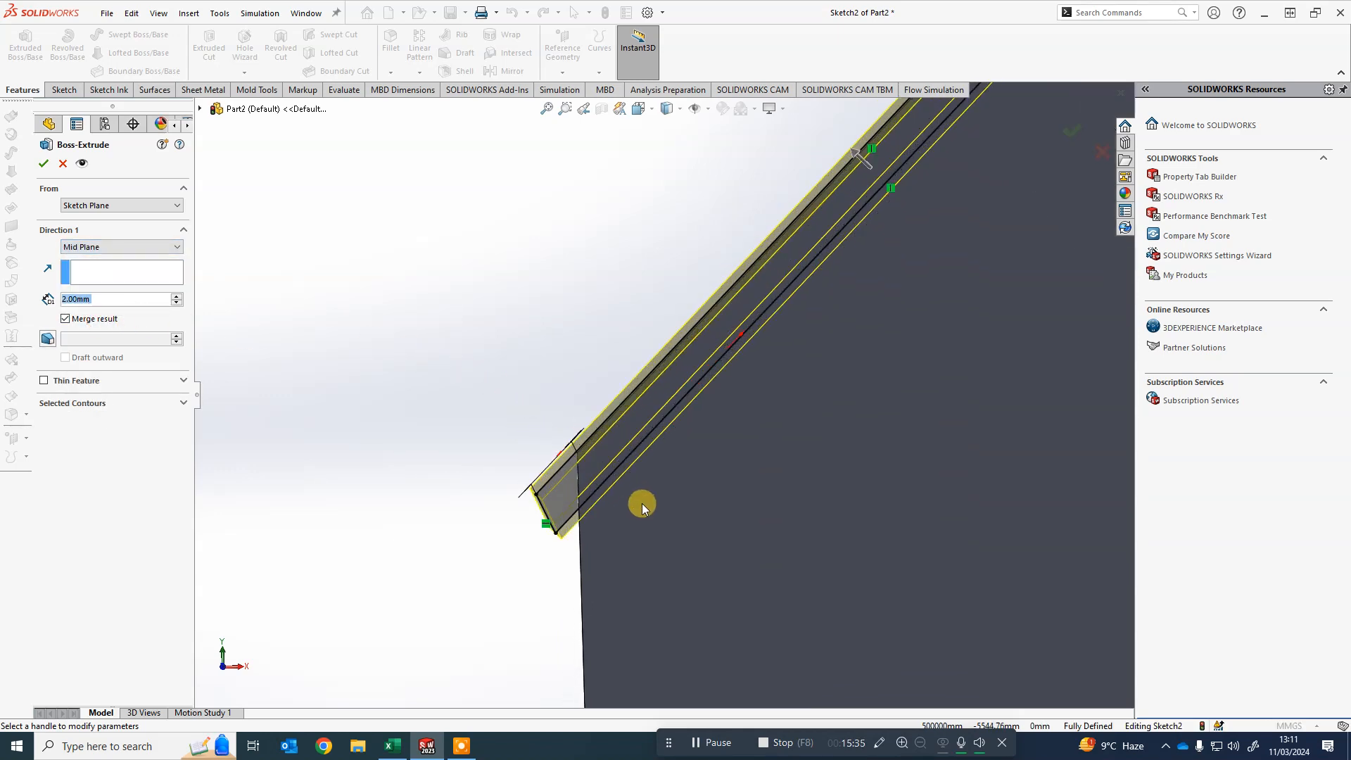
{"action": "middle_click_drag", "start_coordinate": [642, 504], "coordinate": [410, 481]}
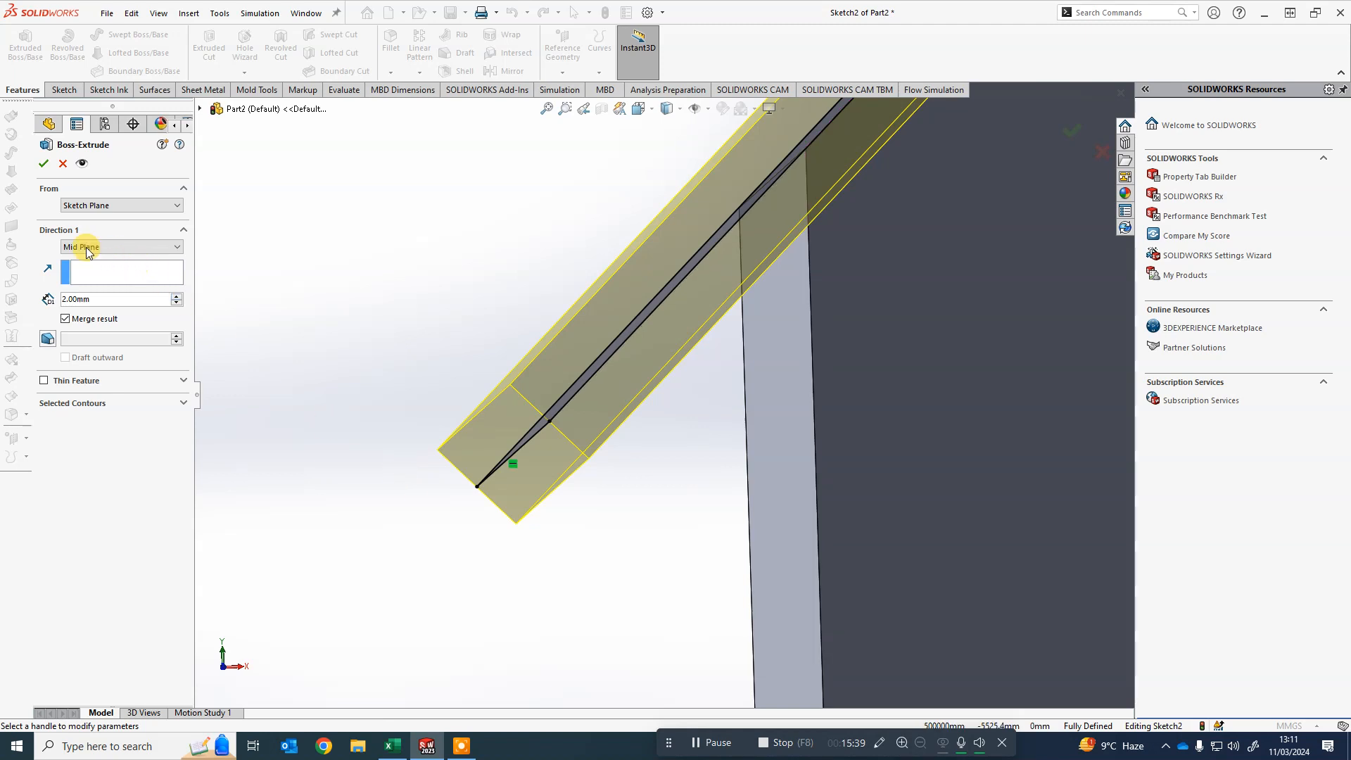
{"action": "double_click", "coordinate": [85, 299]}
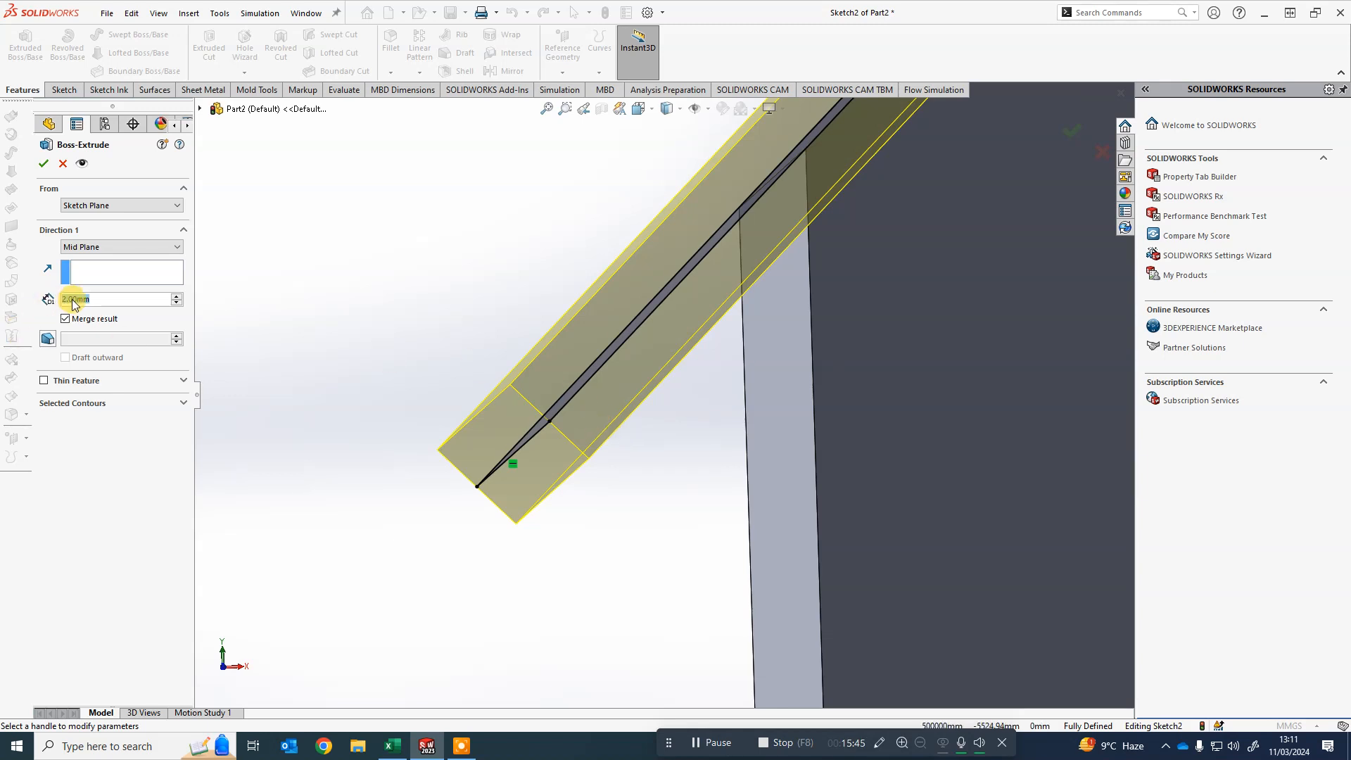
{"action": "type", "text": "4"}
{"action": "key", "text": "Return"}
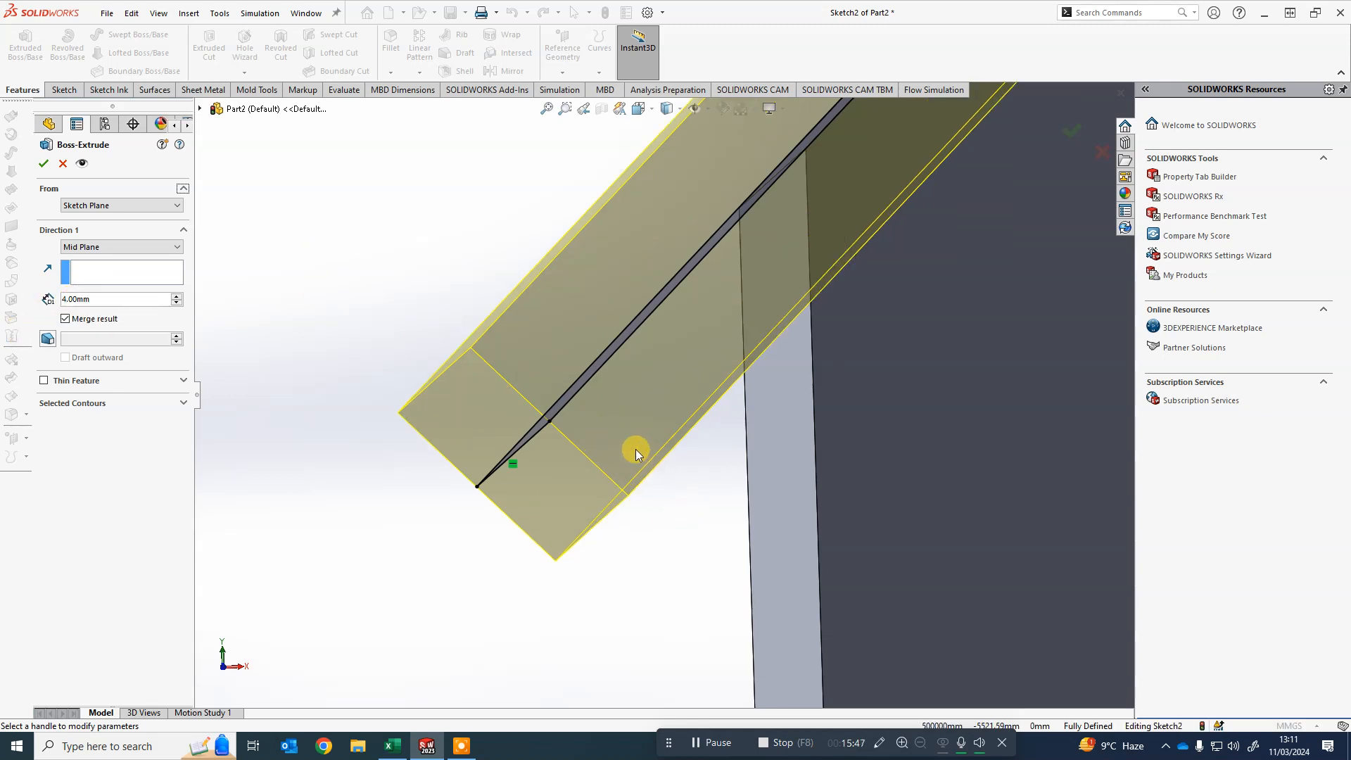
- Return the roof extrusion to a Blind end condition with a 2 mm depth
{"action": "double_click", "coordinate": [117, 300]}
{"action": "type", "text": "2"}
{"action": "key", "text": "Return"}
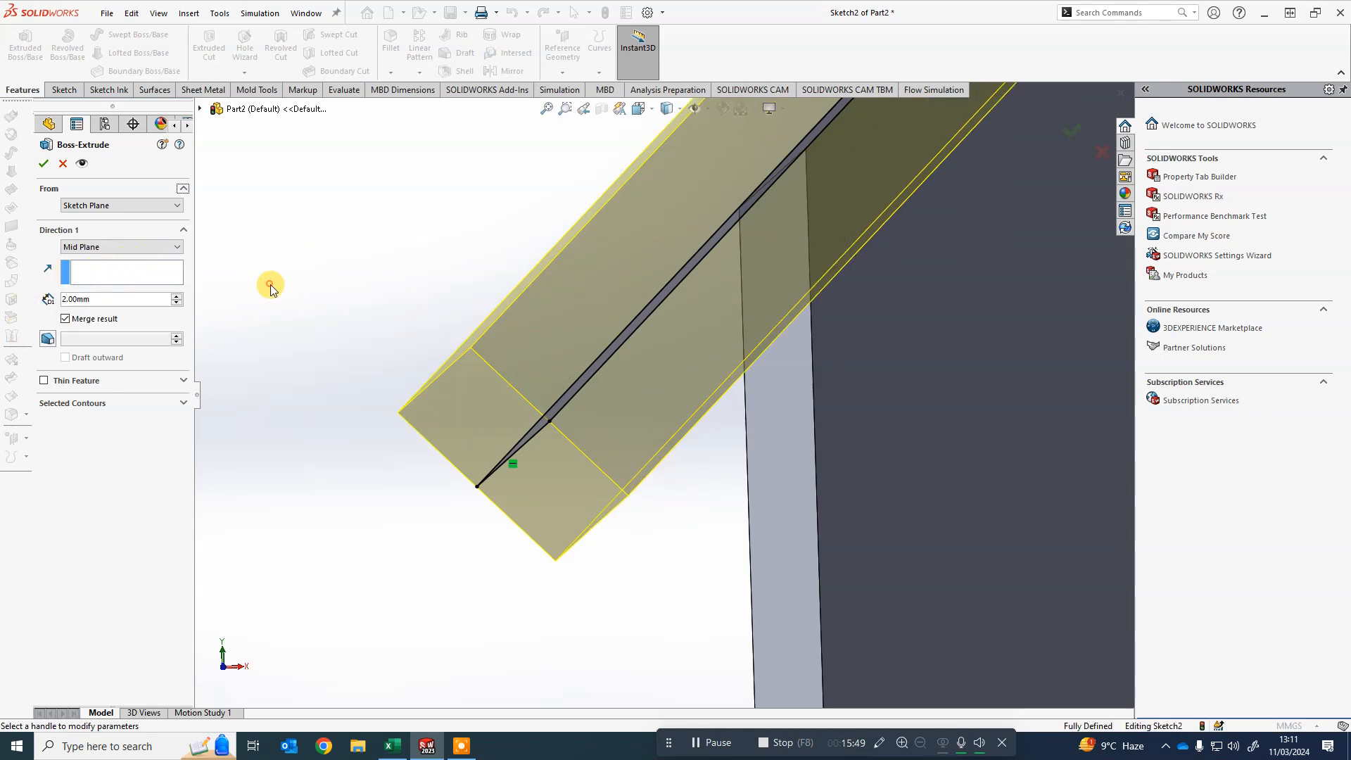
{"action": "scroll", "coordinate": [585, 260], "scroll_direction": "up", "scroll_amount": 5}
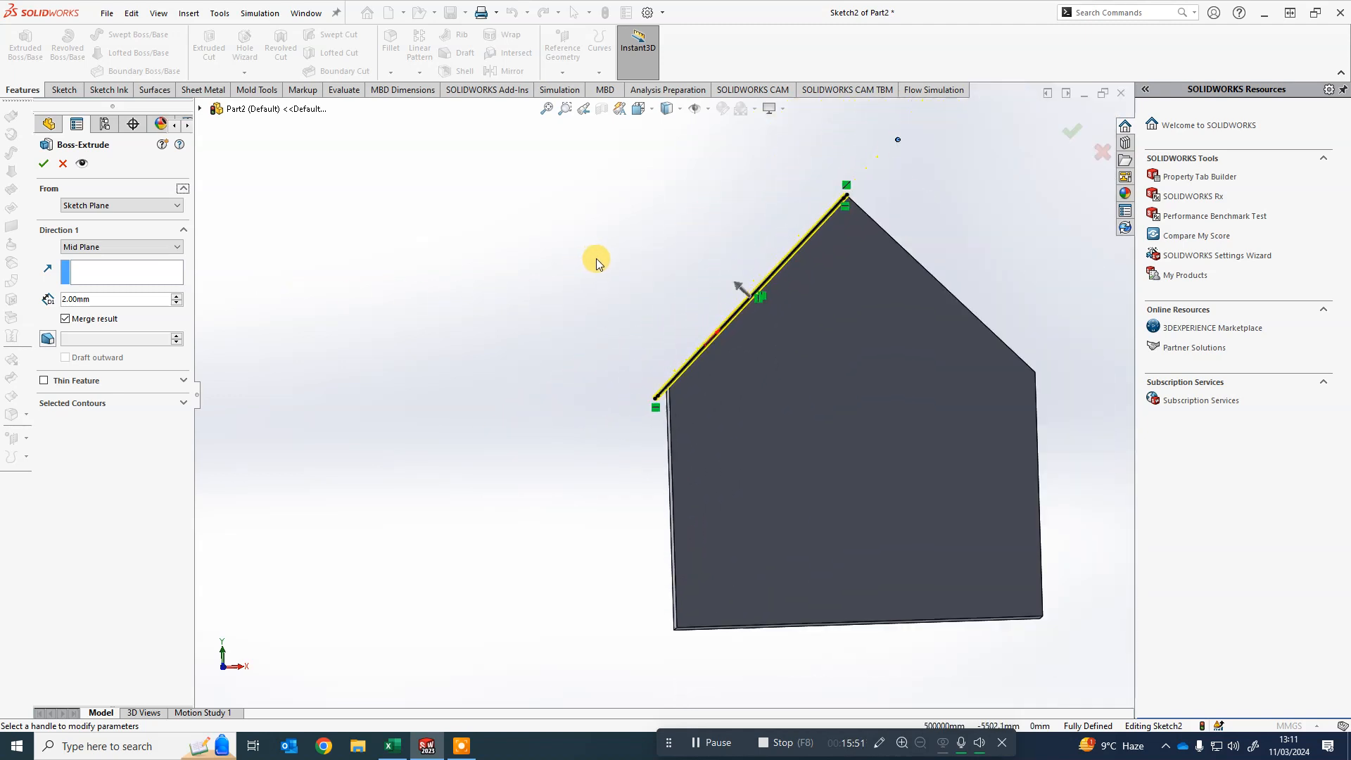
{"action": "scroll", "coordinate": [823, 198], "scroll_direction": "down", "scroll_amount": 6}
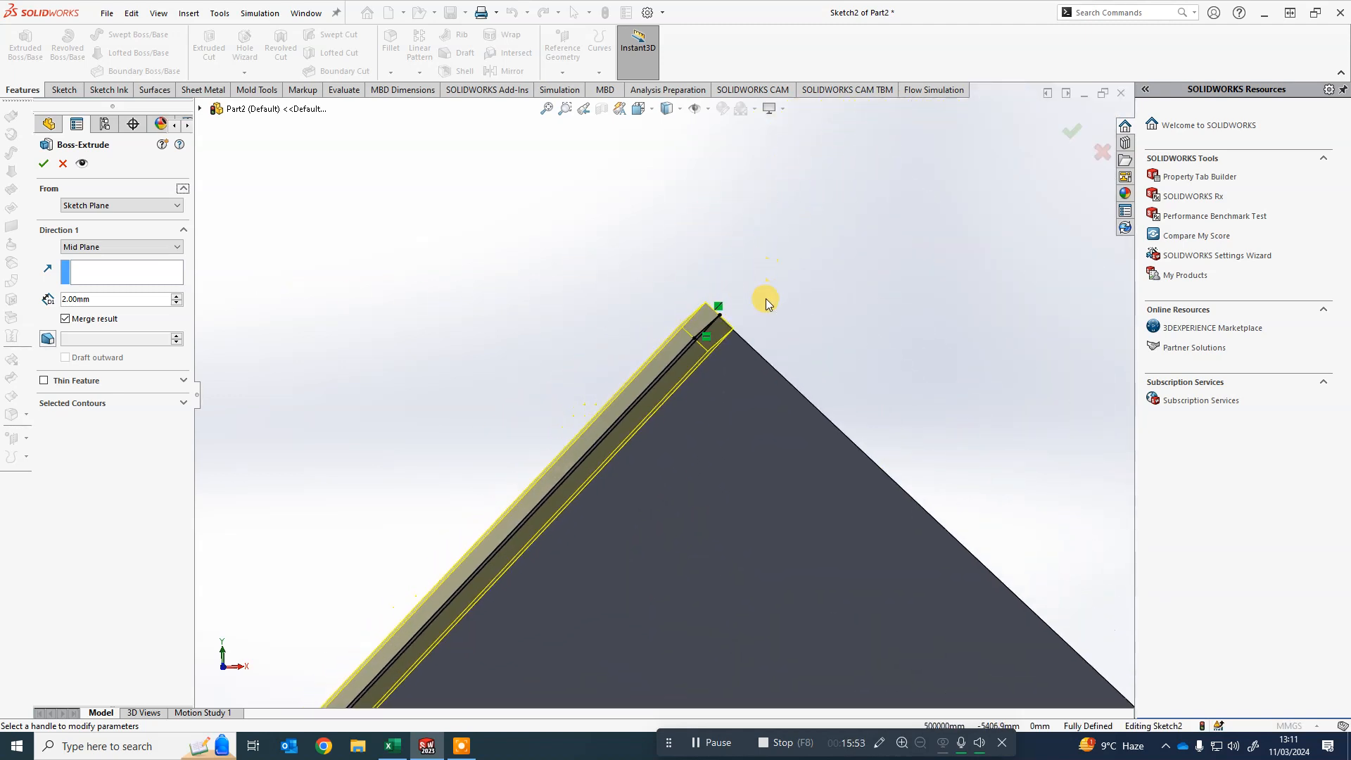
{"action": "middle_click_drag", "start_coordinate": [774, 313], "coordinate": [782, 316]}
{"action": "scroll", "coordinate": [766, 338], "scroll_direction": "up", "scroll_amount": 9}
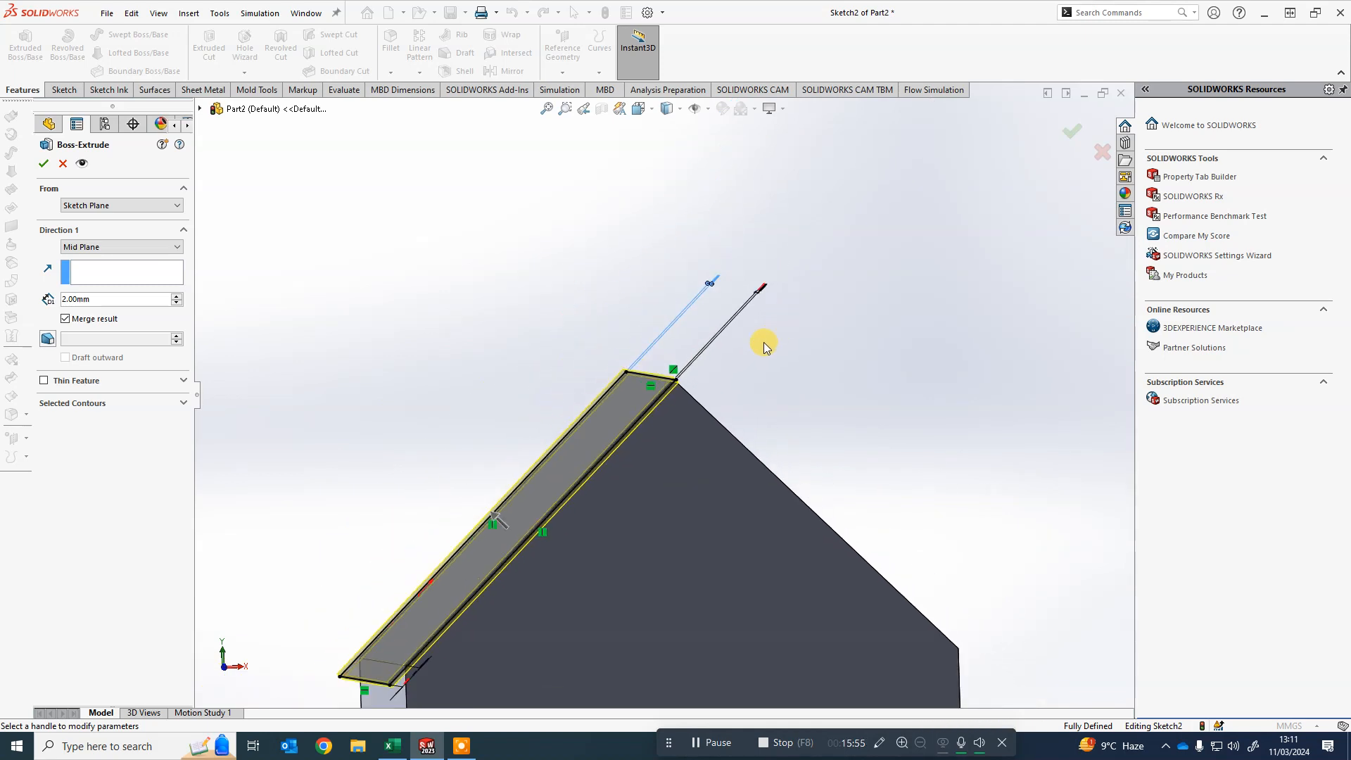
{"action": "left_click", "coordinate": [129, 247]}
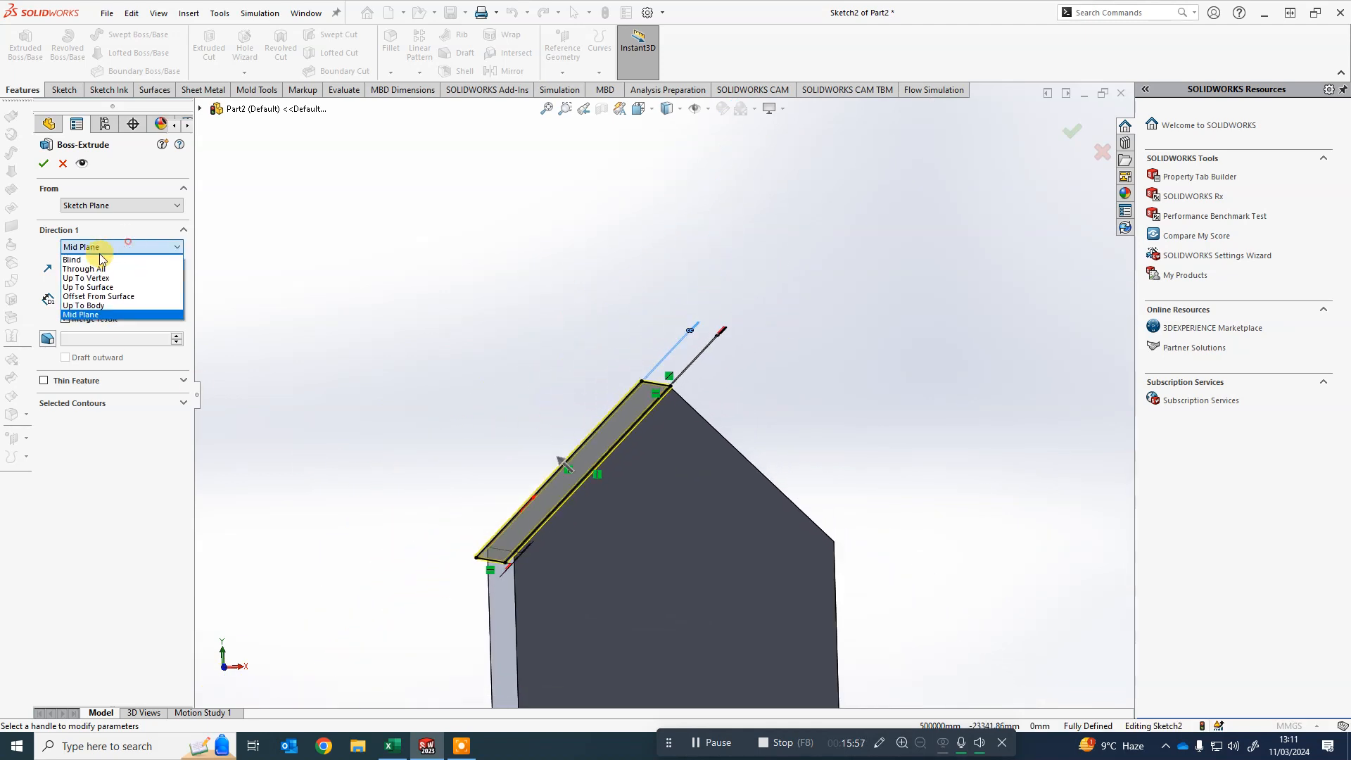
{"action": "left_click", "coordinate": [83, 255]}
{"action": "scroll", "coordinate": [493, 508], "scroll_direction": "down", "scroll_amount": 3}
{"action": "middle_click_drag", "start_coordinate": [523, 503], "coordinate": [509, 491]}
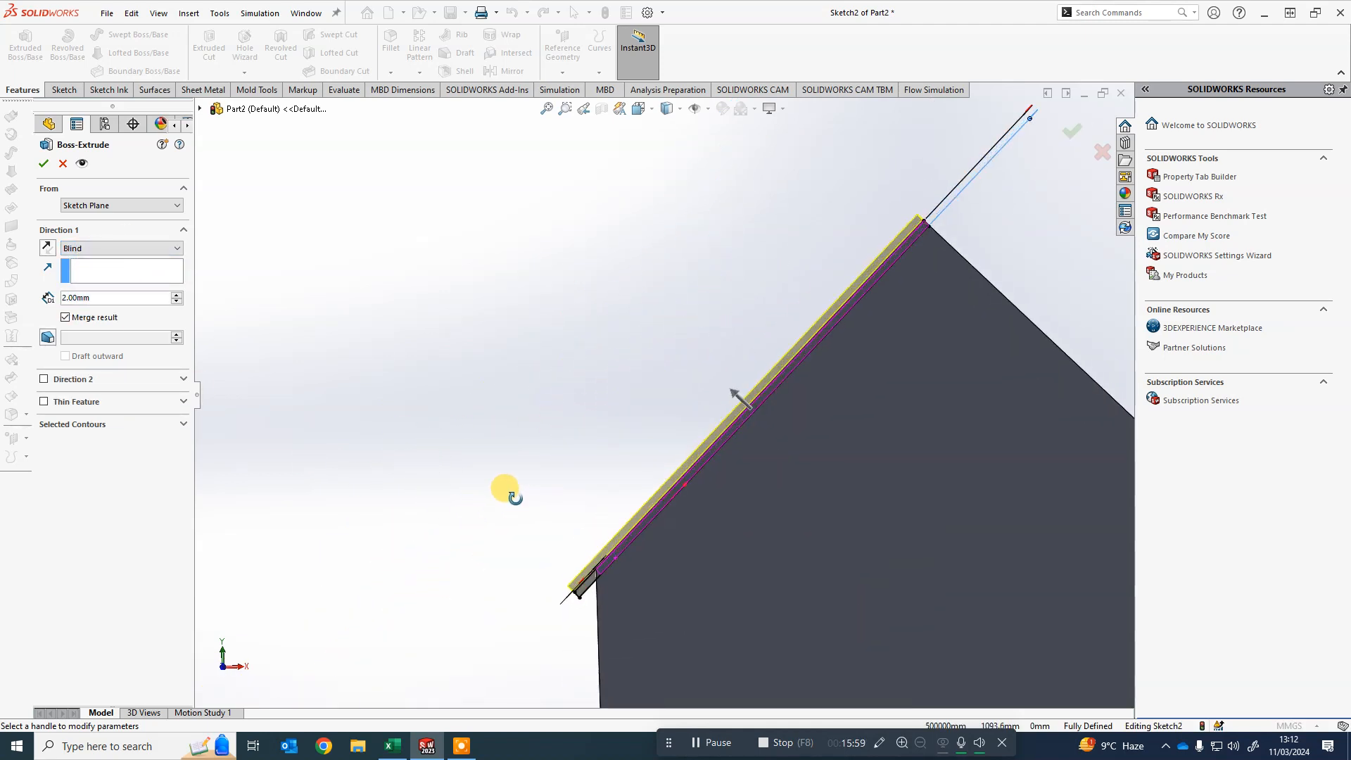
- Reverse the extrusion direction outward from the roof face and confirm the 2 mm roof panel
{"action": "left_click", "coordinate": [45, 248]}
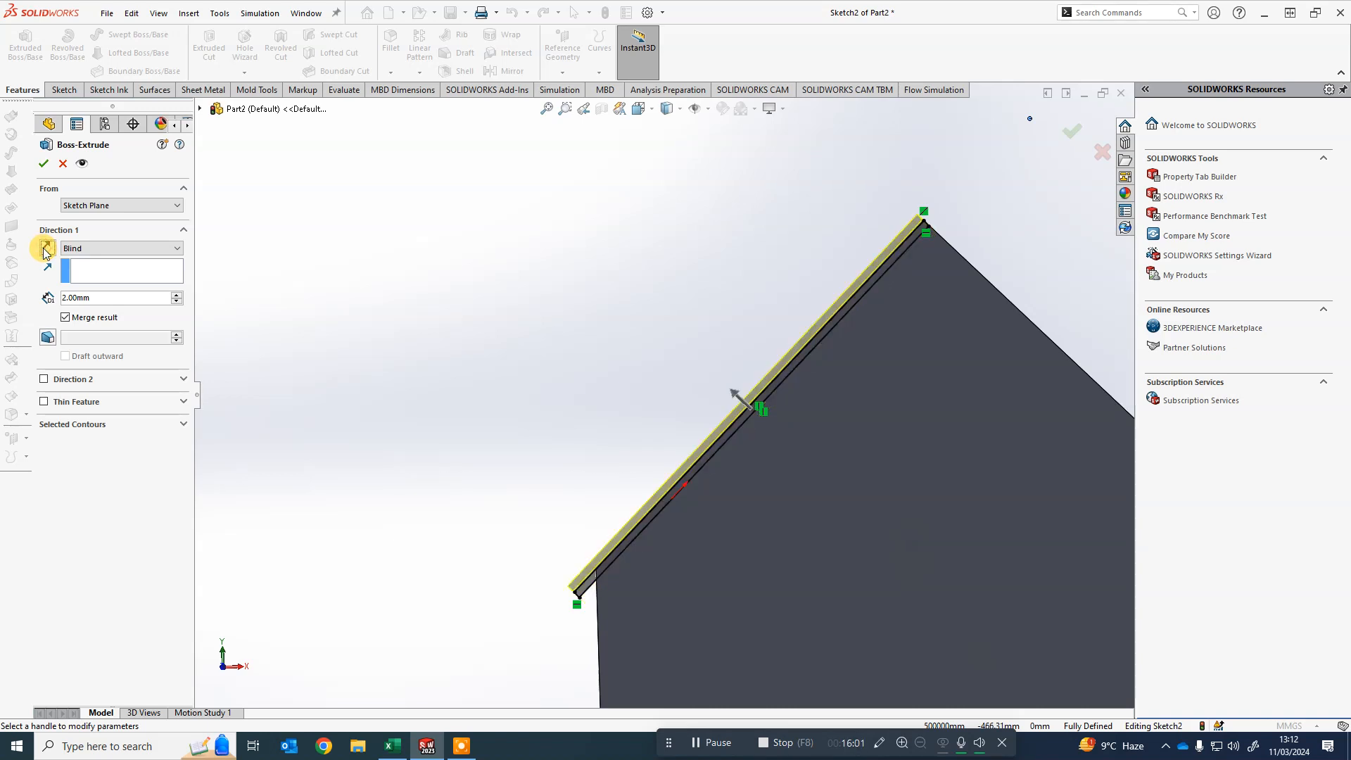
{"action": "middle_click_drag", "start_coordinate": [348, 361], "coordinate": [364, 362]}
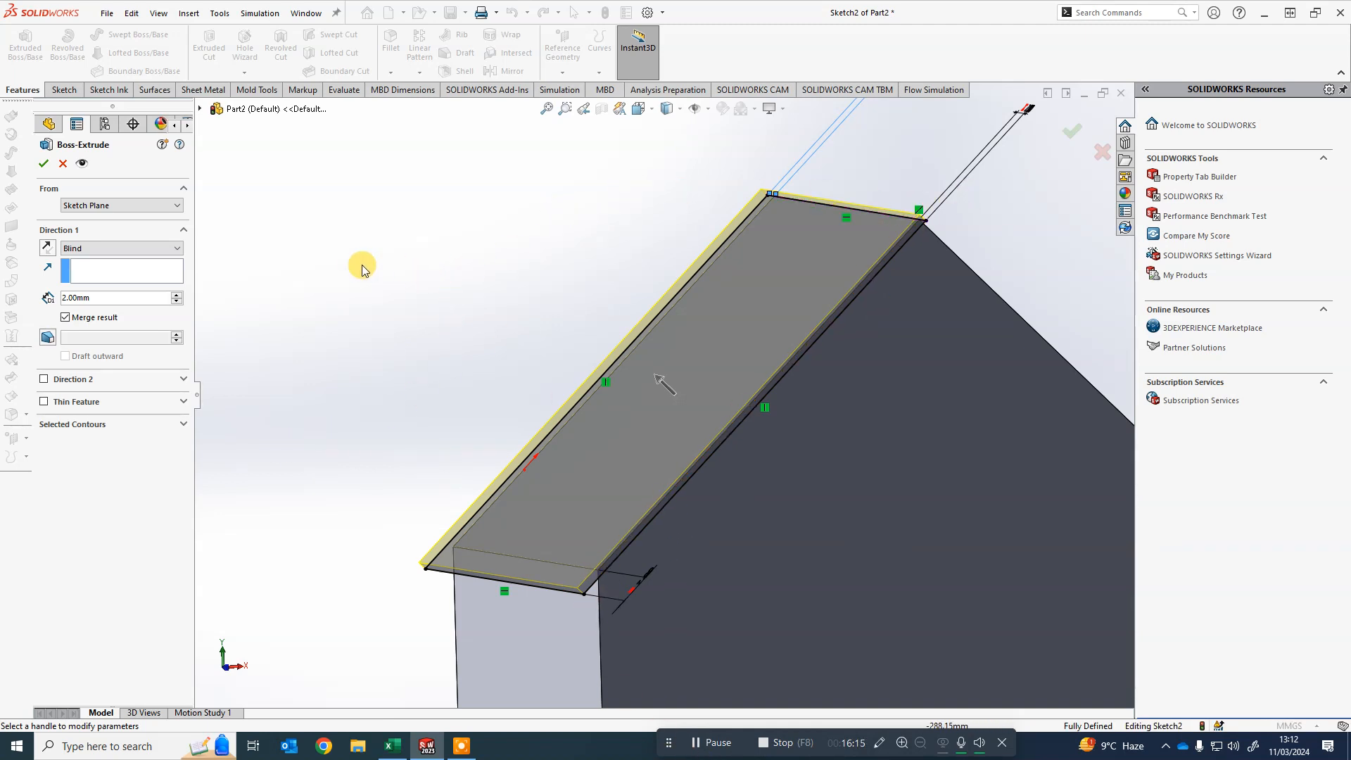
{"action": "left_click", "coordinate": [45, 163]}
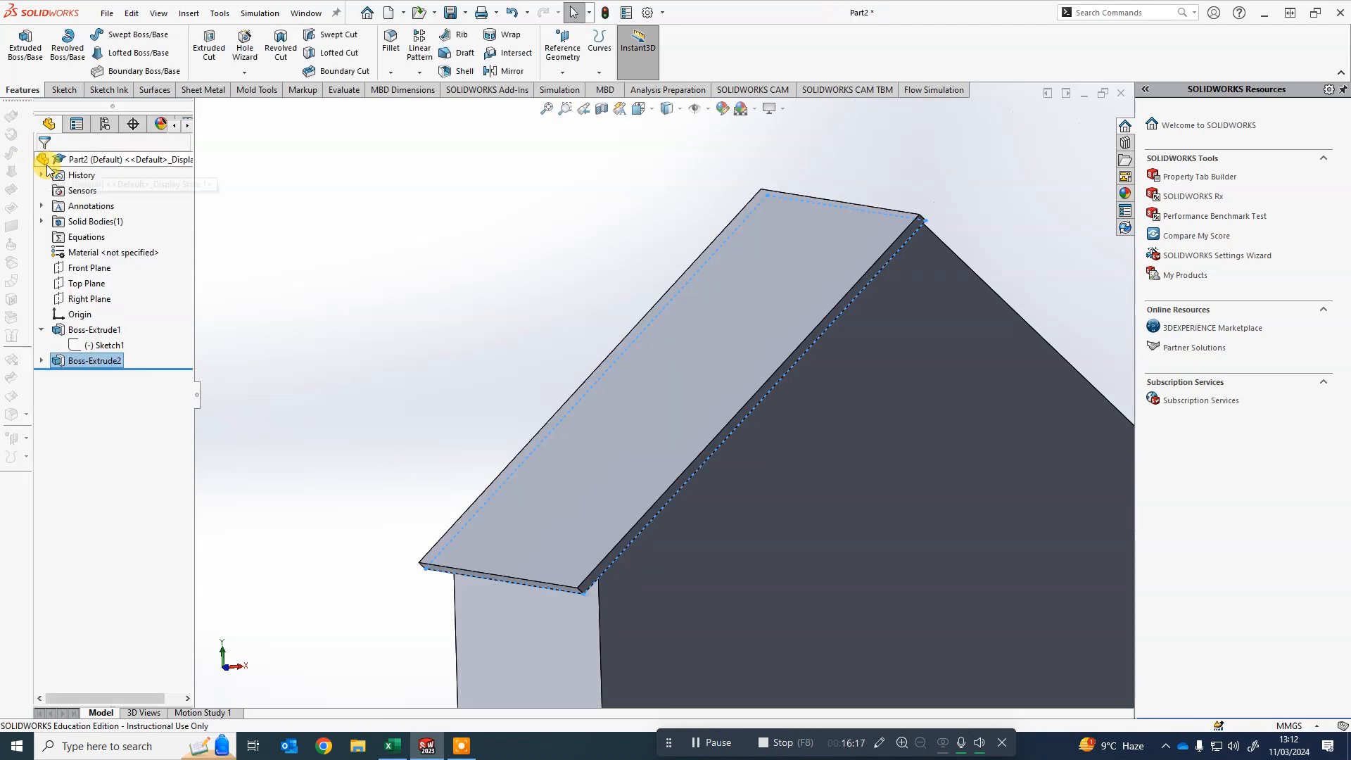
{"action": "key", "text": "f"}
{"action": "left_click", "coordinate": [767, 241]}
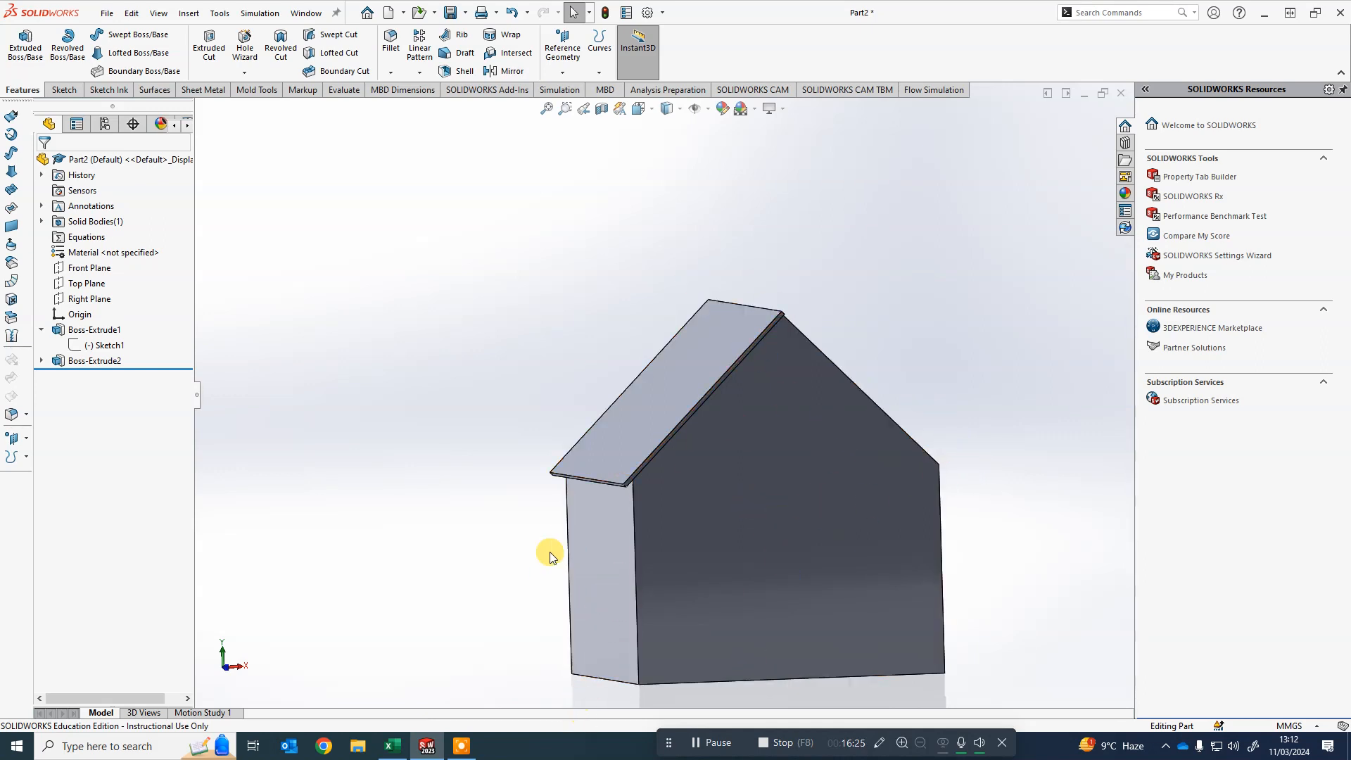
{"action": "middle_click_drag", "start_coordinate": [1029, 601], "coordinate": [905, 407]}
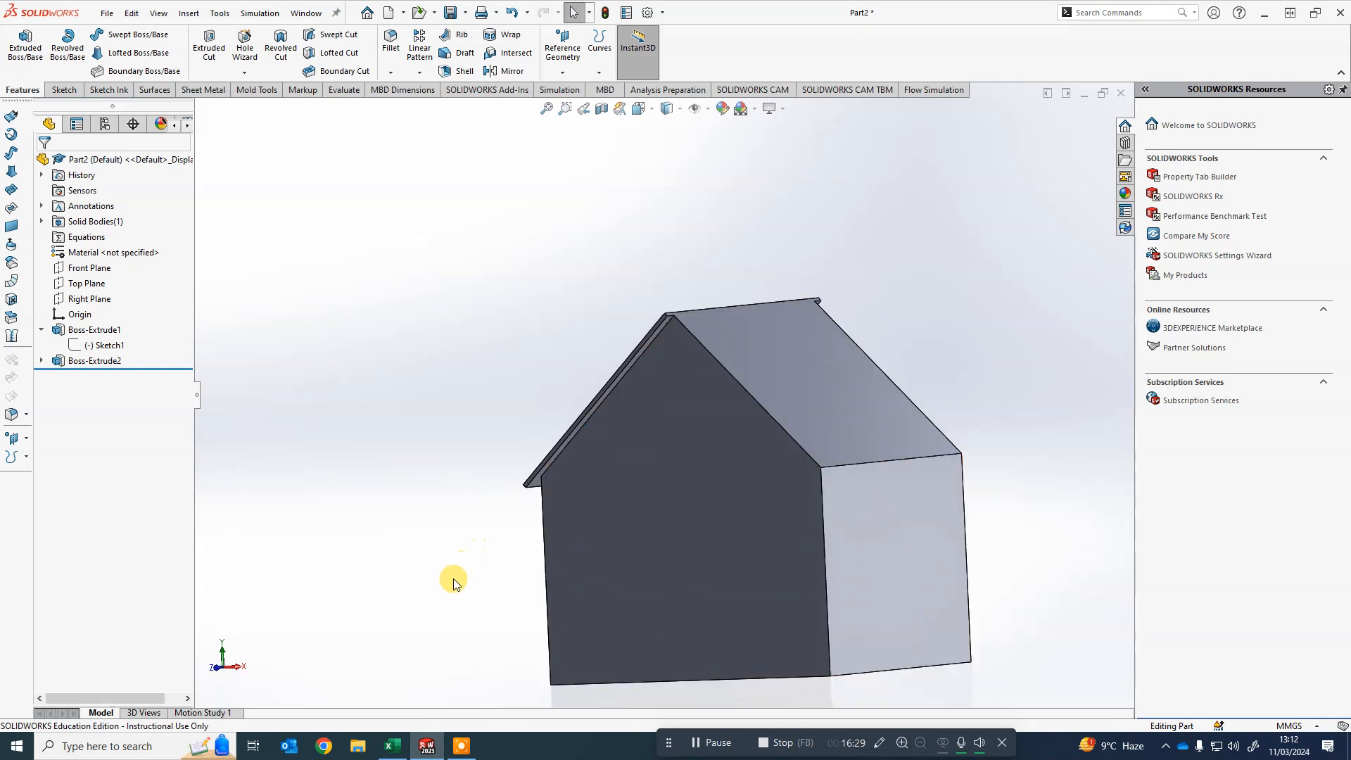
{"action": "middle_click_drag", "start_coordinate": [453, 578], "coordinate": [397, 357]}
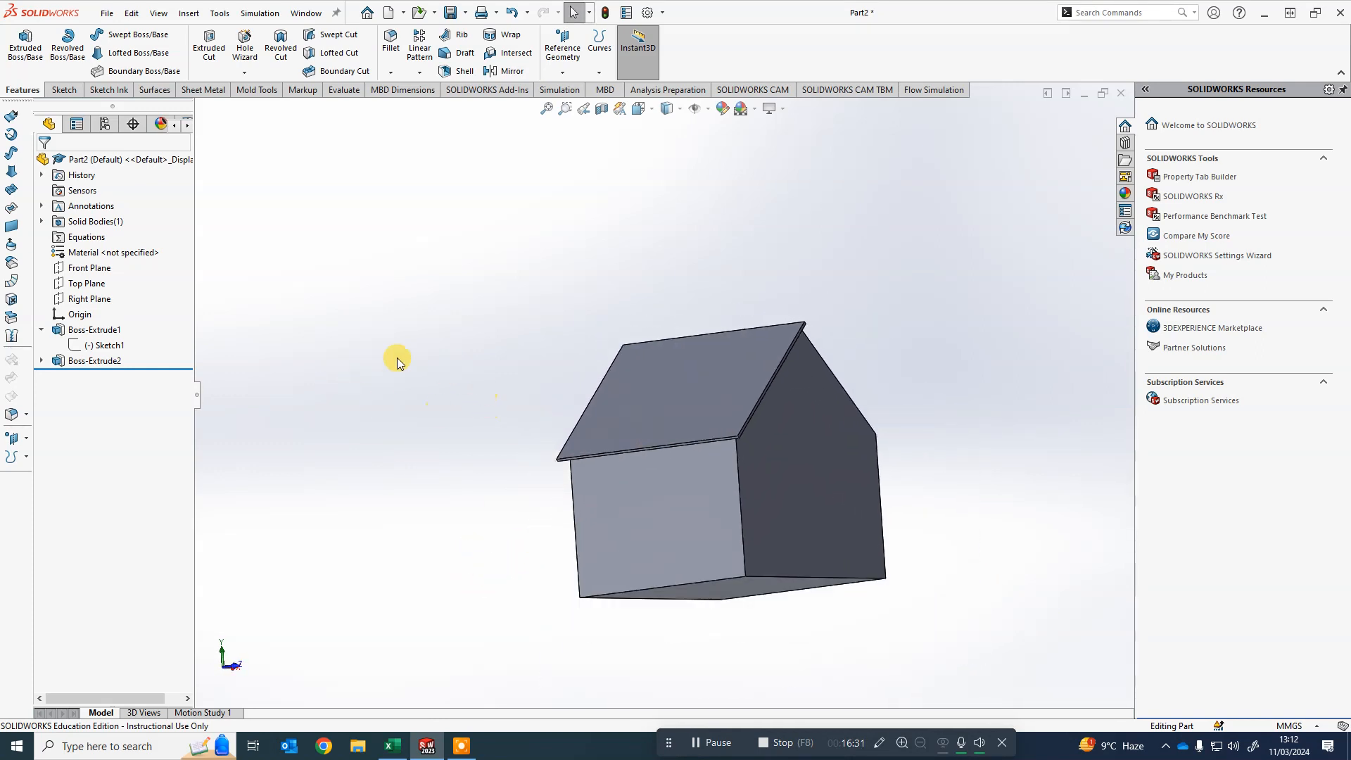
- Examine the sketches under each extrude feature in the feature tree against the model
{"action": "left_click", "coordinate": [41, 361]}
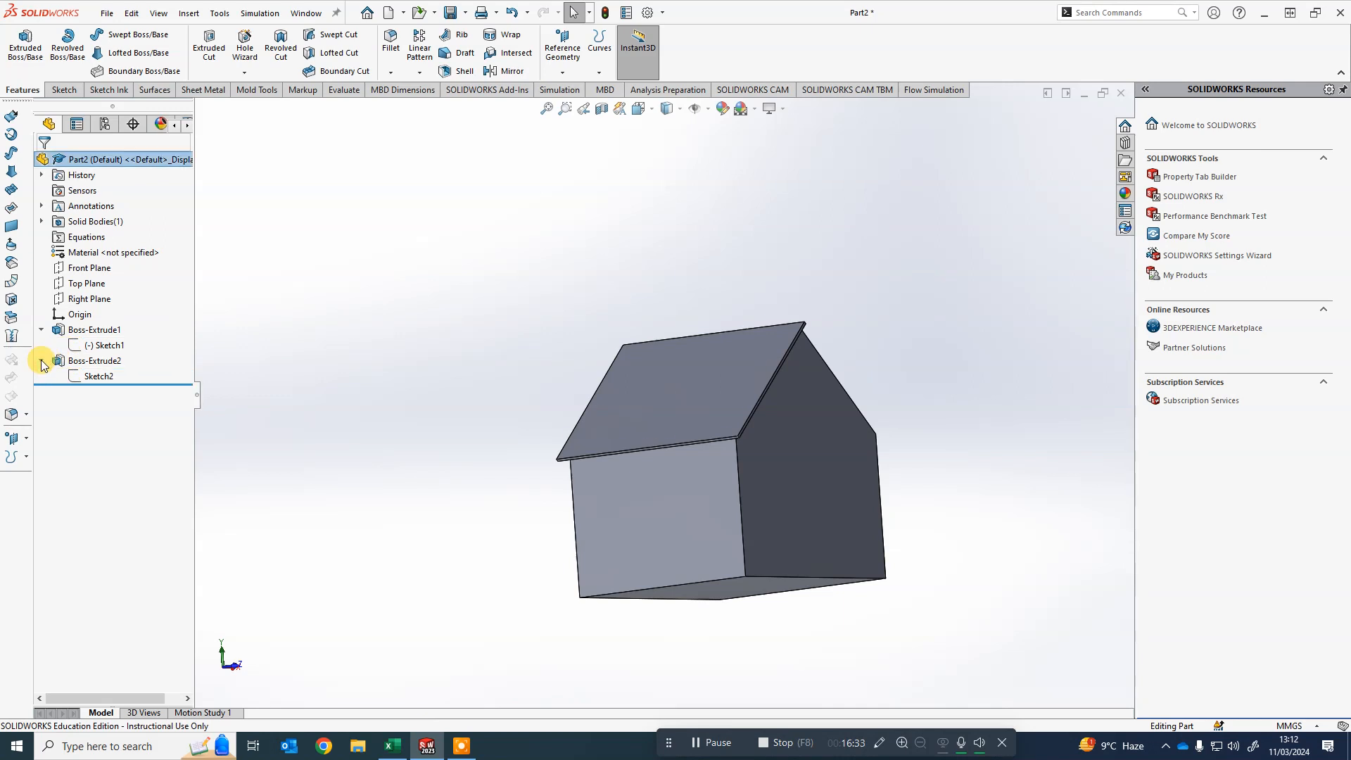
{"action": "left_click", "coordinate": [42, 360]}
{"action": "left_click", "coordinate": [41, 329]}
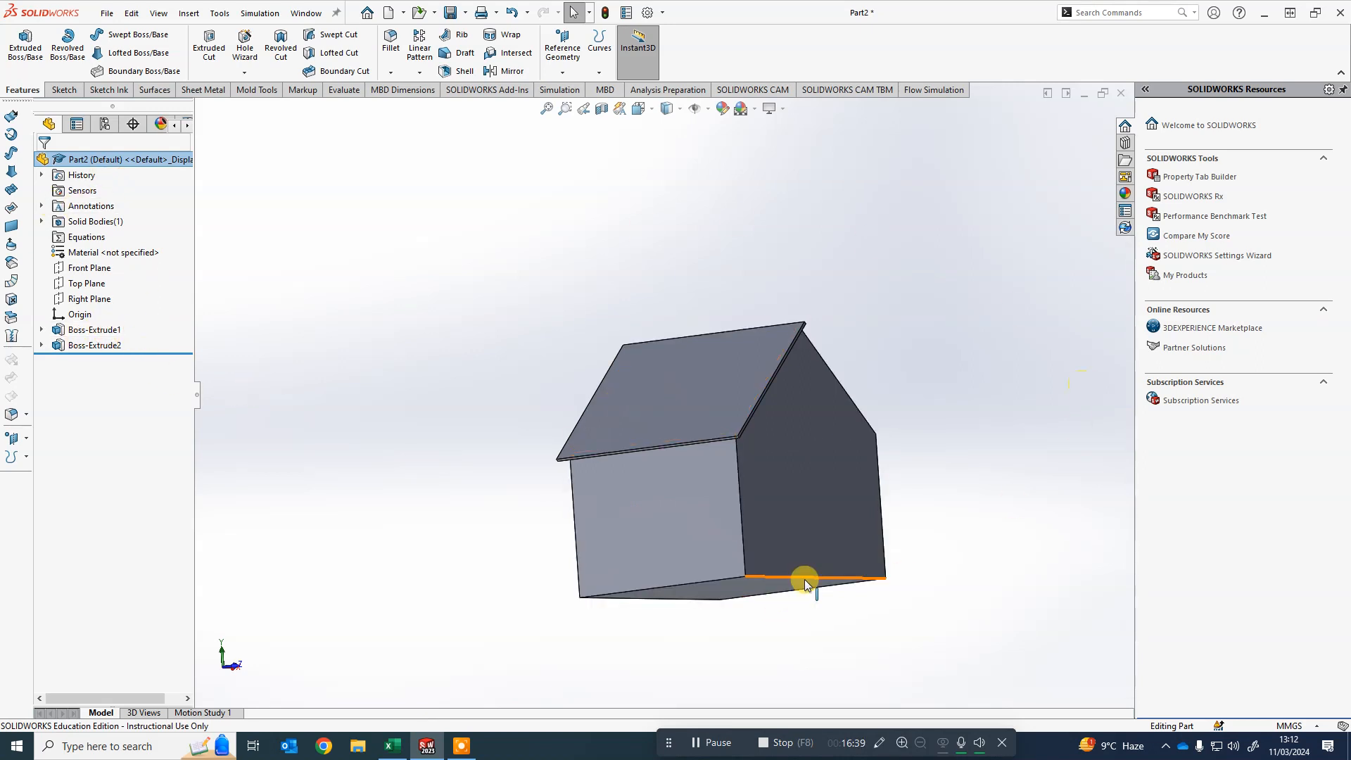
{"action": "mouse_move", "coordinate": [803, 588]}
{"action": "middle_mouse_down"}
{"action": "mouse_move", "coordinate": [760, 577]}
{"action": "mouse_move", "coordinate": [821, 594]}
{"action": "middle_mouse_up"}
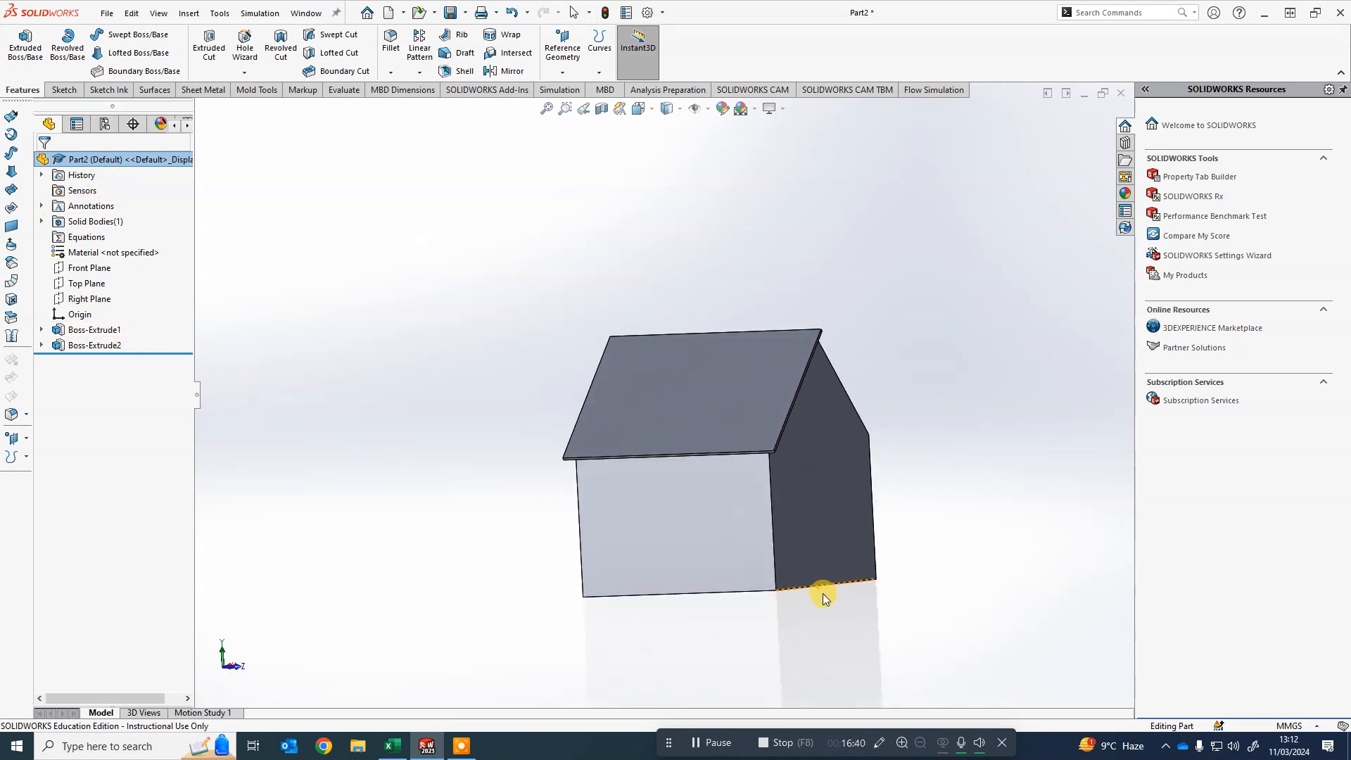
{"action": "left_click", "coordinate": [41, 330]}
{"action": "left_click", "coordinate": [102, 345]}
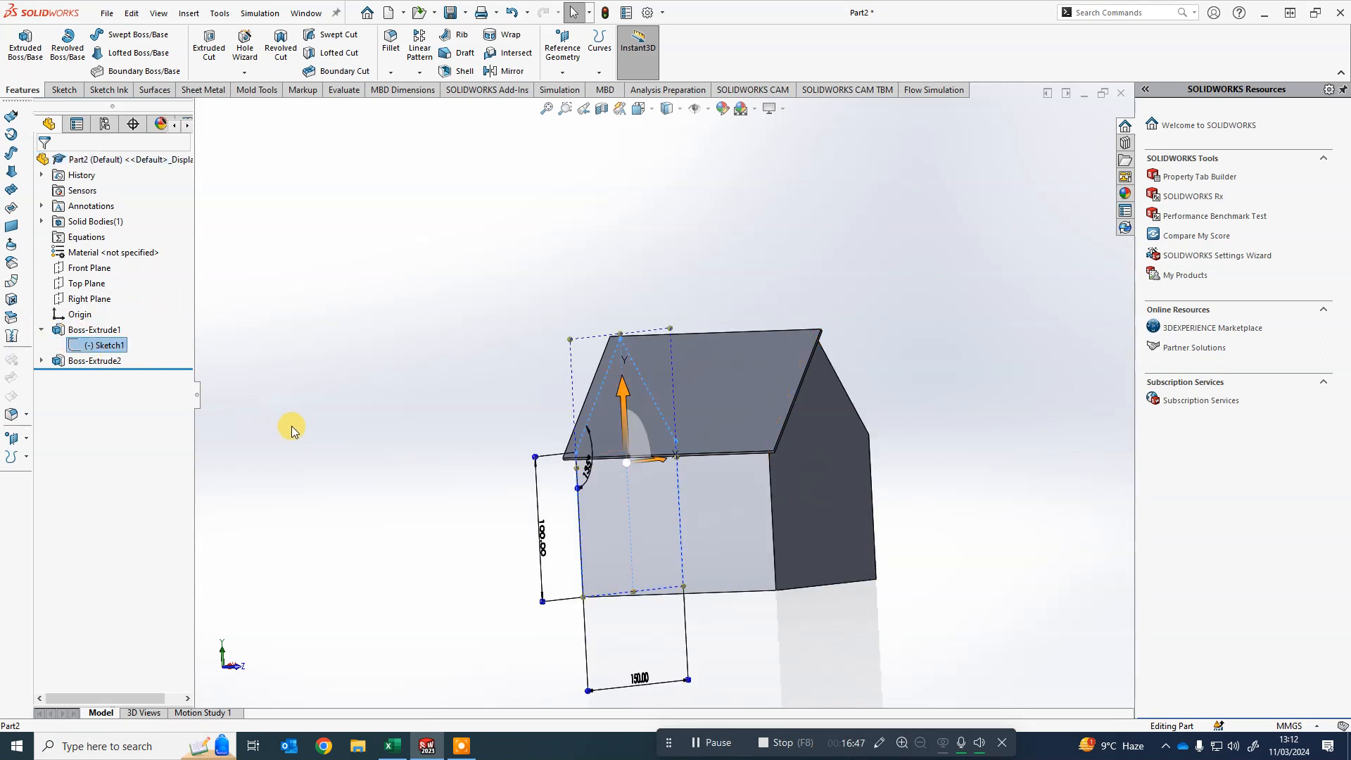
{"action": "mouse_move", "coordinate": [291, 425]}
{"action": "middle_mouse_down"}
{"action": "mouse_move", "coordinate": [442, 406]}
{"action": "mouse_move", "coordinate": [394, 396]}
{"action": "middle_mouse_up"}
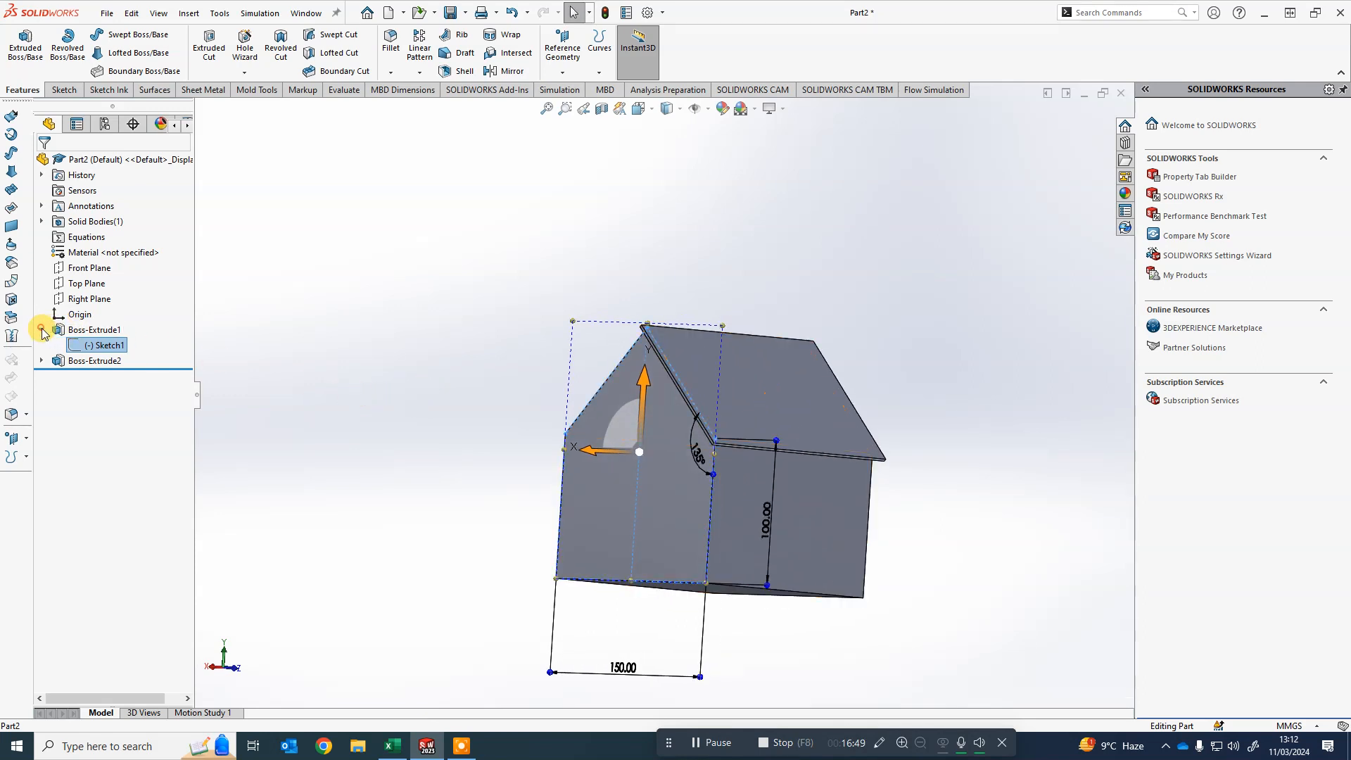
{"action": "left_click", "coordinate": [40, 329]}
{"action": "left_click", "coordinate": [67, 345]}
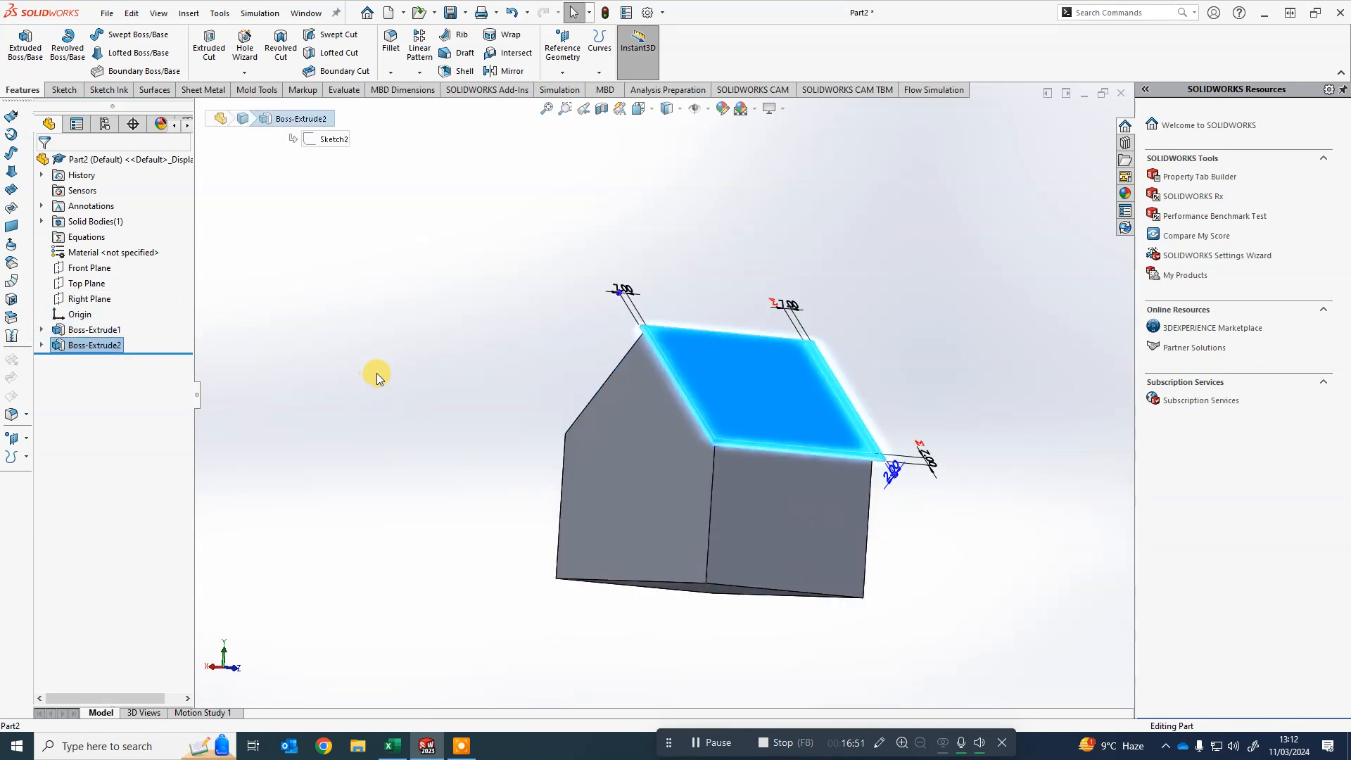
{"action": "left_click", "coordinate": [41, 345]}
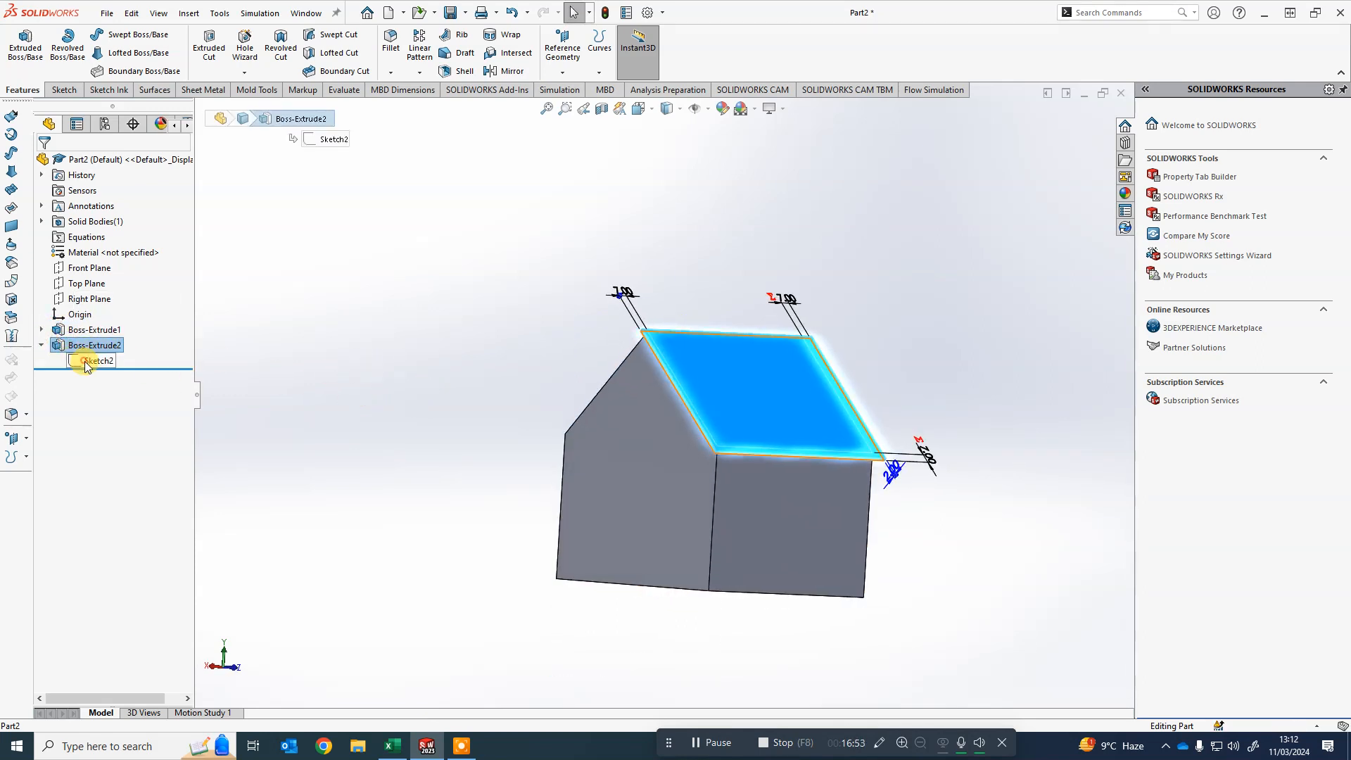
- Edit the roof panel sketch, set its overhang dimensions to 8 mm, and rebuild the model
{"action": "left_click", "coordinate": [92, 360]}
{"action": "mouse_move", "coordinate": [390, 357]}
{"action": "middle_mouse_down"}
{"action": "mouse_move", "coordinate": [305, 378]}
{"action": "mouse_move", "coordinate": [440, 384]}
{"action": "mouse_move", "coordinate": [309, 376]}
{"action": "mouse_move", "coordinate": [253, 393]}
{"action": "mouse_move", "coordinate": [270, 394]}
{"action": "middle_mouse_up"}
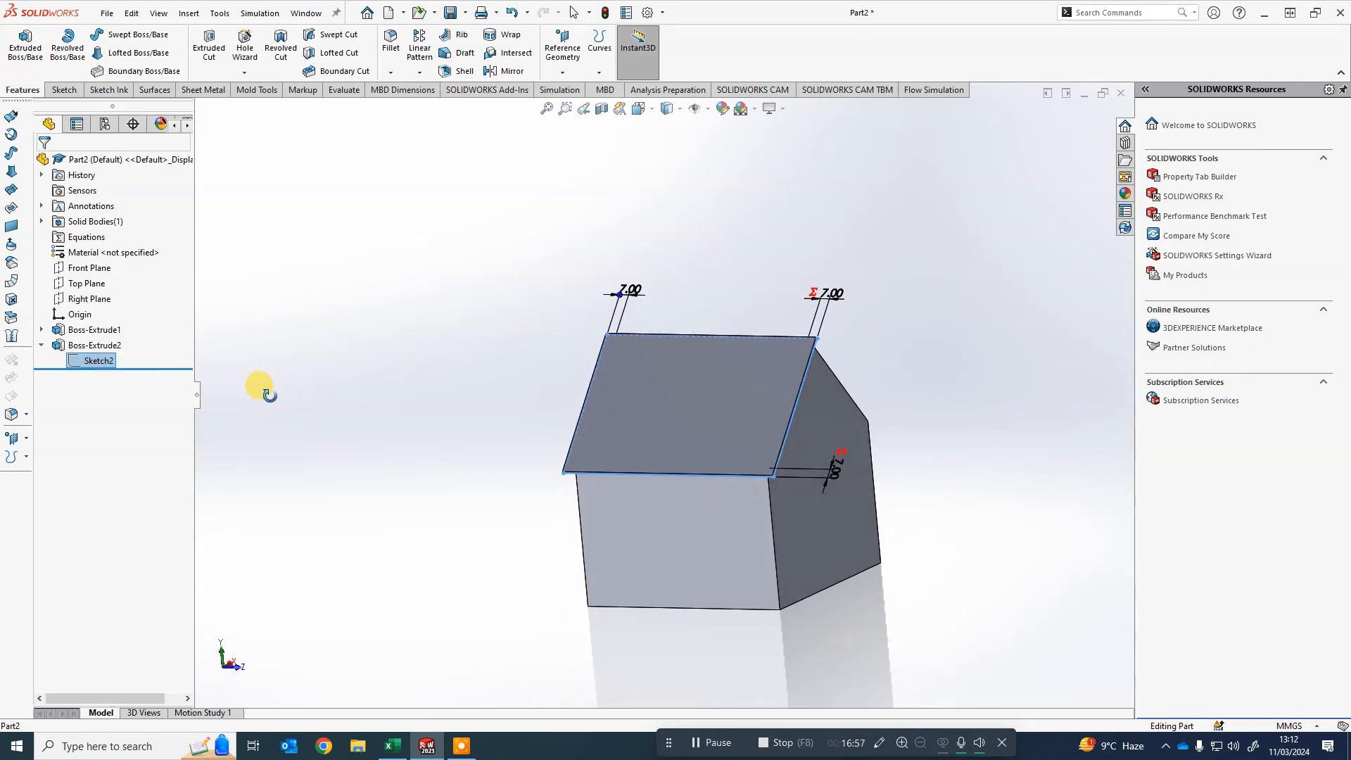
{"action": "left_click", "coordinate": [410, 437]}
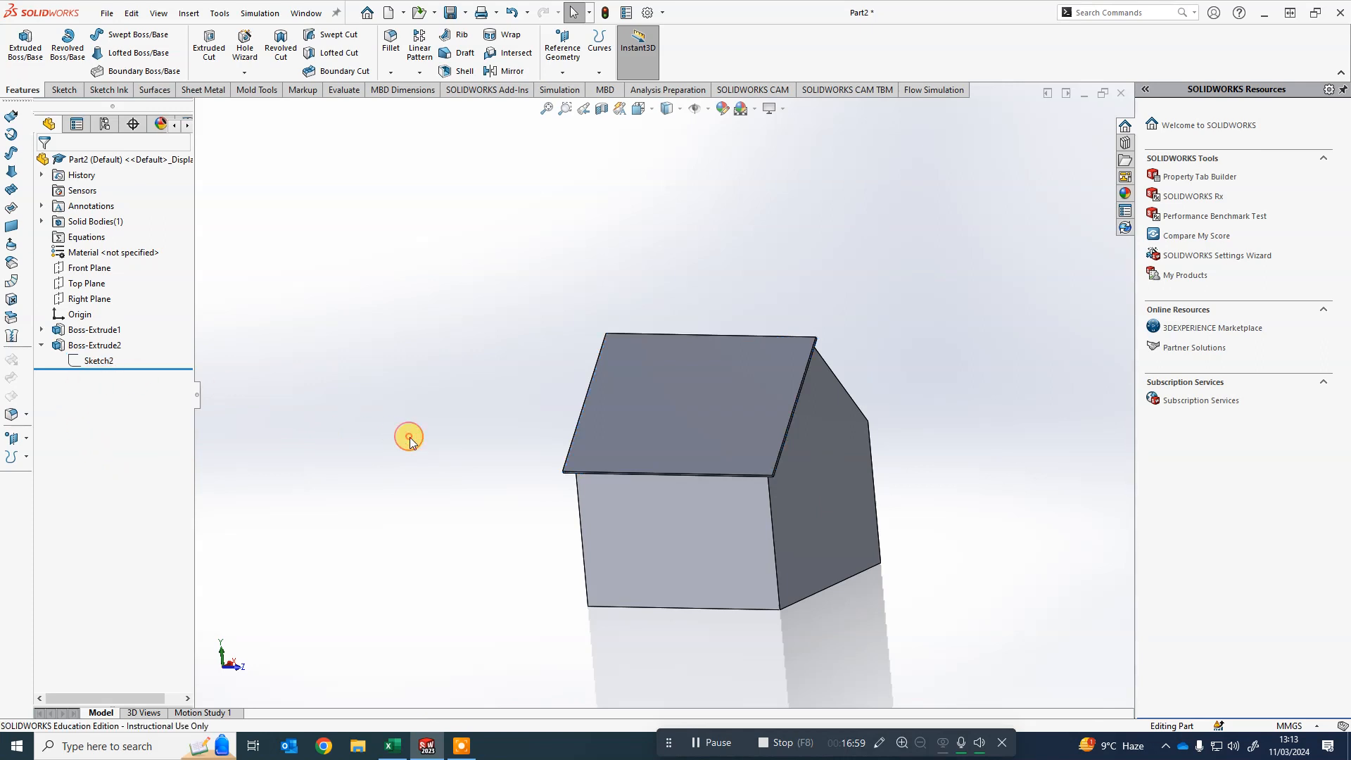
{"action": "right_click", "coordinate": [91, 365]}
{"action": "left_click", "coordinate": [99, 322]}
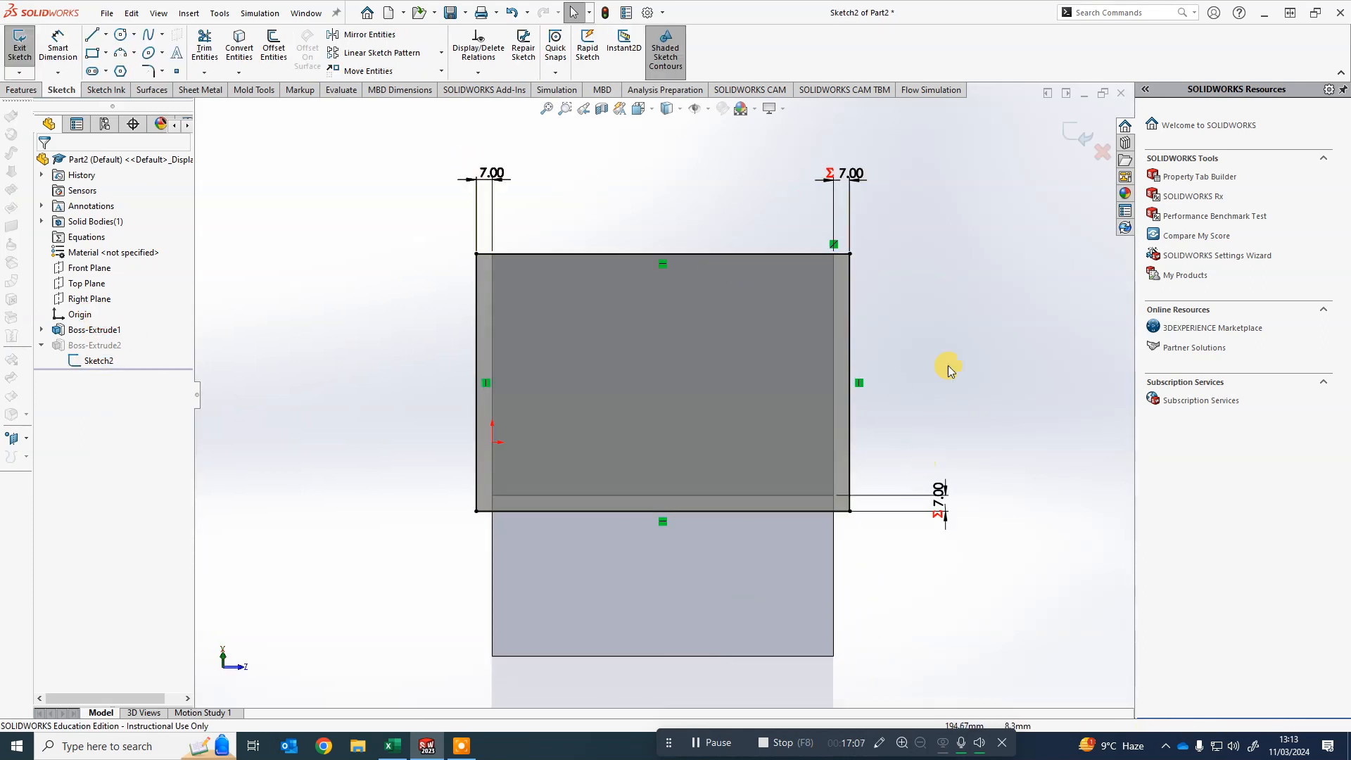
{"action": "double_click", "coordinate": [494, 173]}
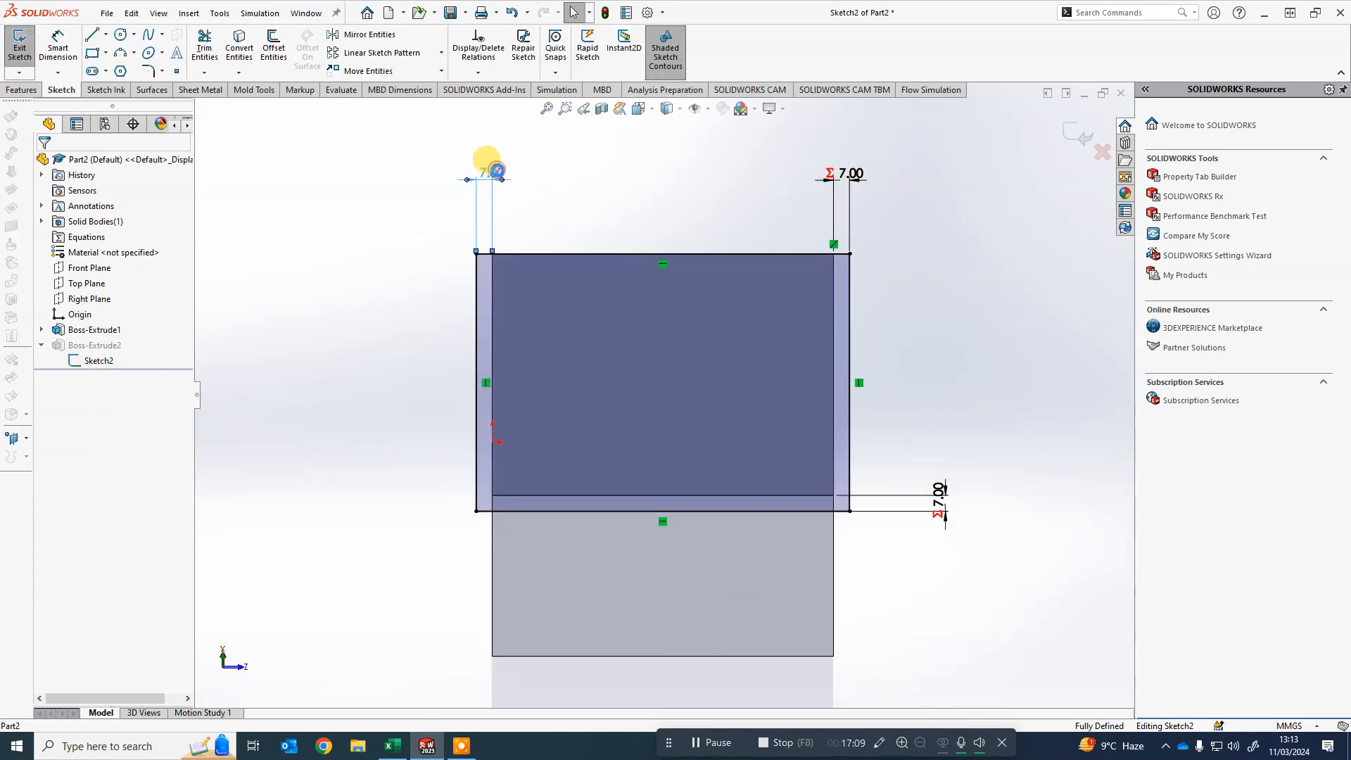
{"action": "type", "text": "8"}
{"action": "key", "text": "Return"}
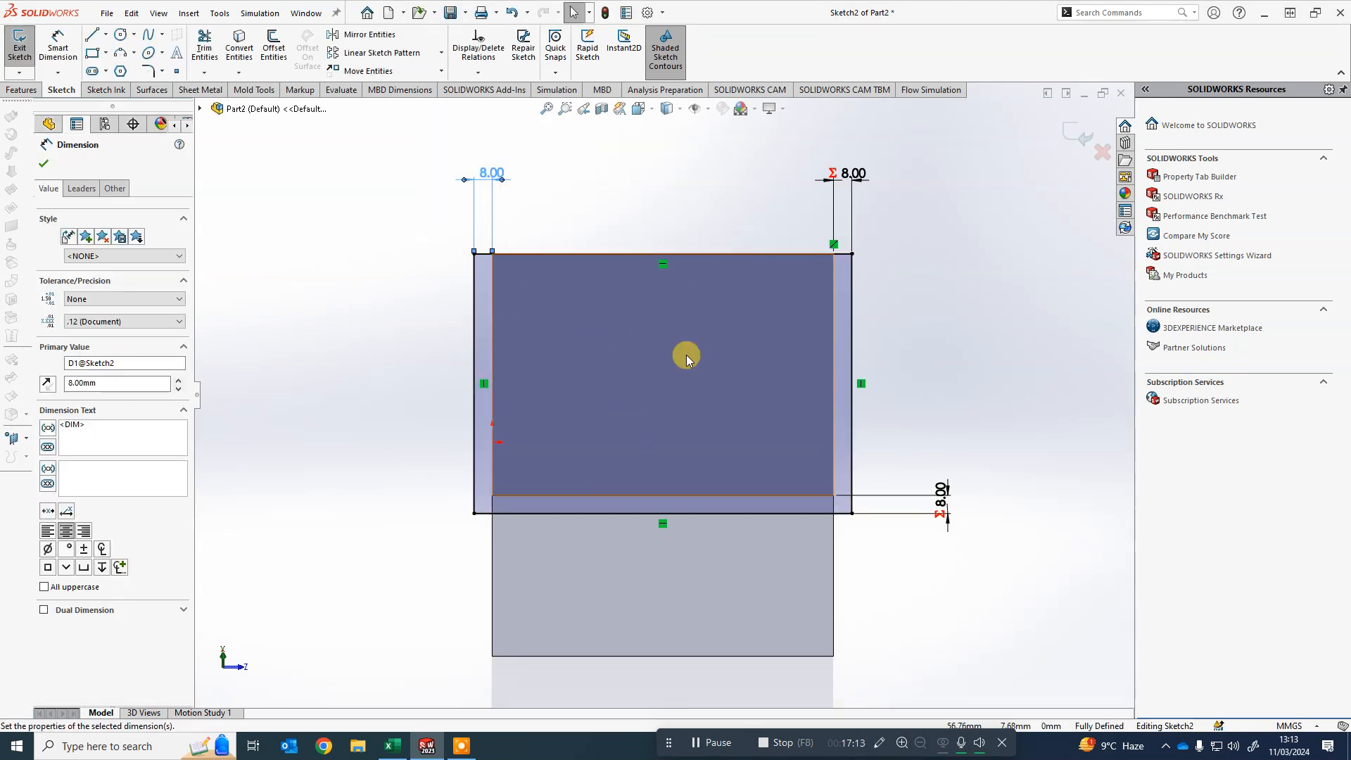
{"action": "scroll", "coordinate": [975, 320], "scroll_direction": "up", "scroll_amount": 2}
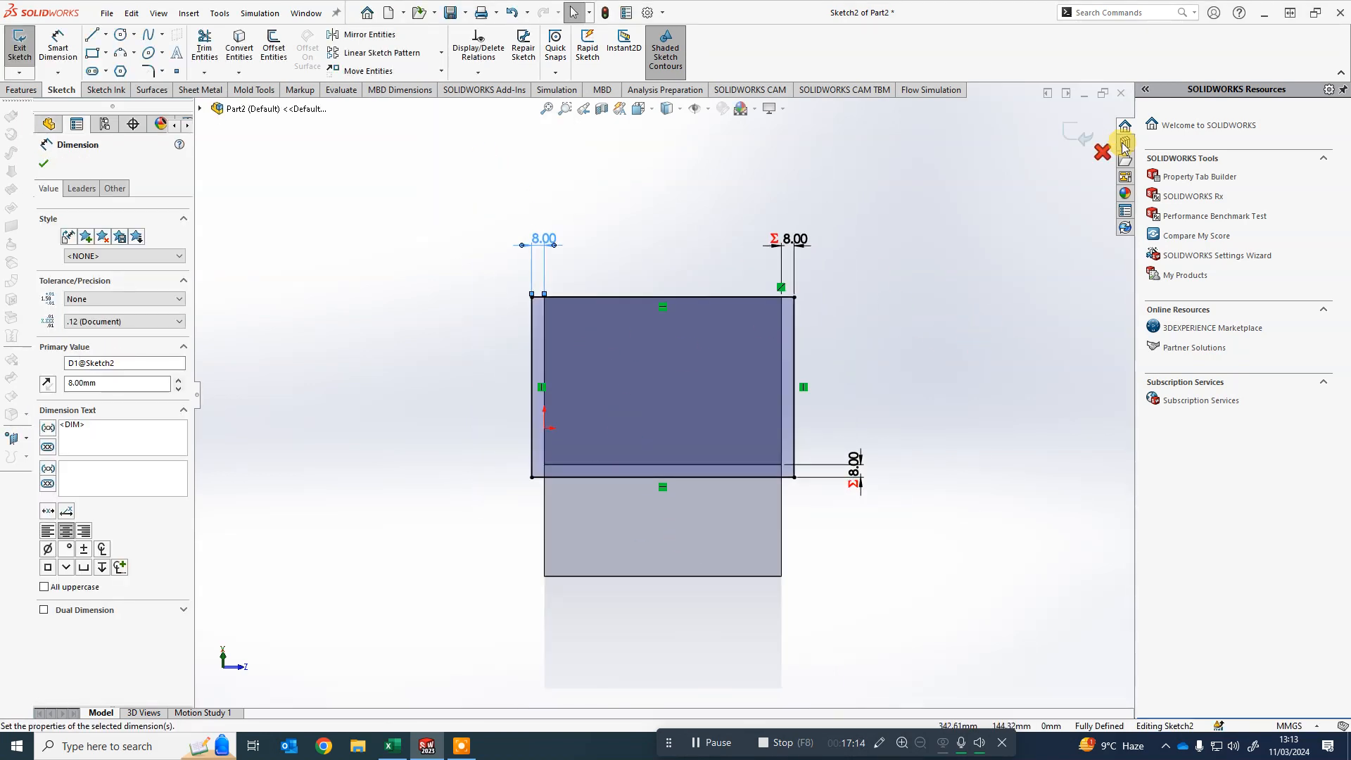
{"action": "left_click", "coordinate": [1070, 140]}
- Open a sketch on the house's front wall face and draw a door rectangle about 25 mm wide and 48 mm tall
{"action": "mouse_move", "coordinate": [924, 499]}
{"action": "middle_mouse_down"}
{"action": "mouse_move", "coordinate": [950, 386]}
{"action": "mouse_move", "coordinate": [703, 410]}
{"action": "mouse_move", "coordinate": [925, 327]}
{"action": "mouse_move", "coordinate": [799, 426]}
{"action": "mouse_move", "coordinate": [933, 318]}
{"action": "middle_mouse_up"}
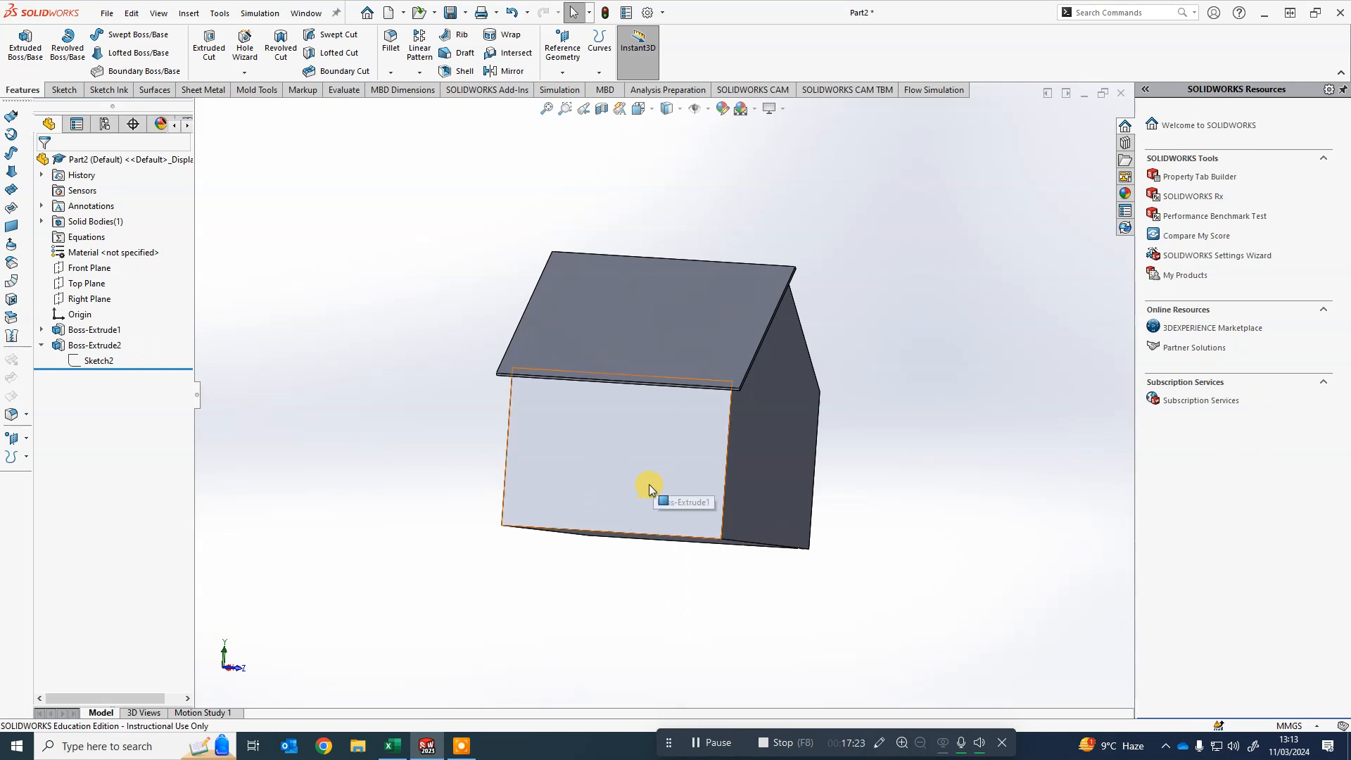
{"action": "middle_click_drag", "start_coordinate": [619, 475], "coordinate": [940, 471]}
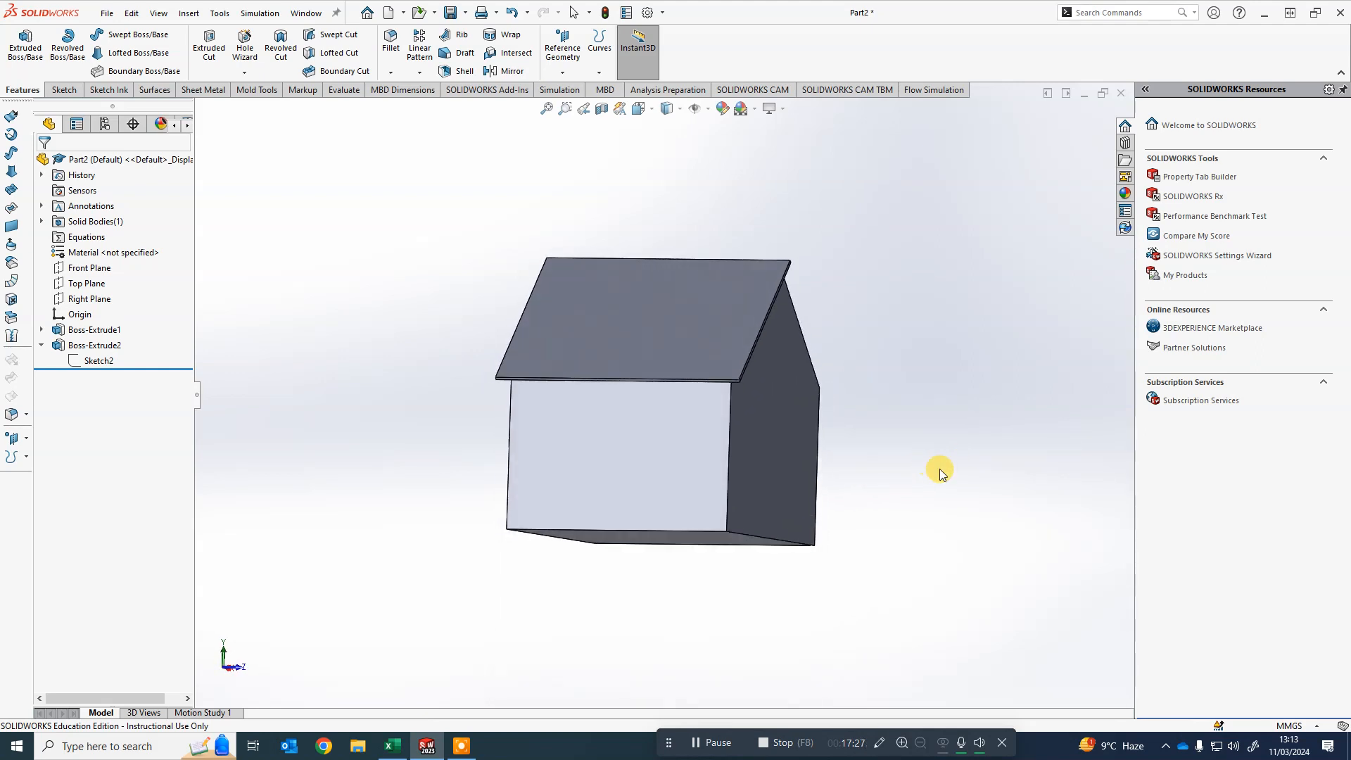
{"action": "right_click", "coordinate": [623, 467]}
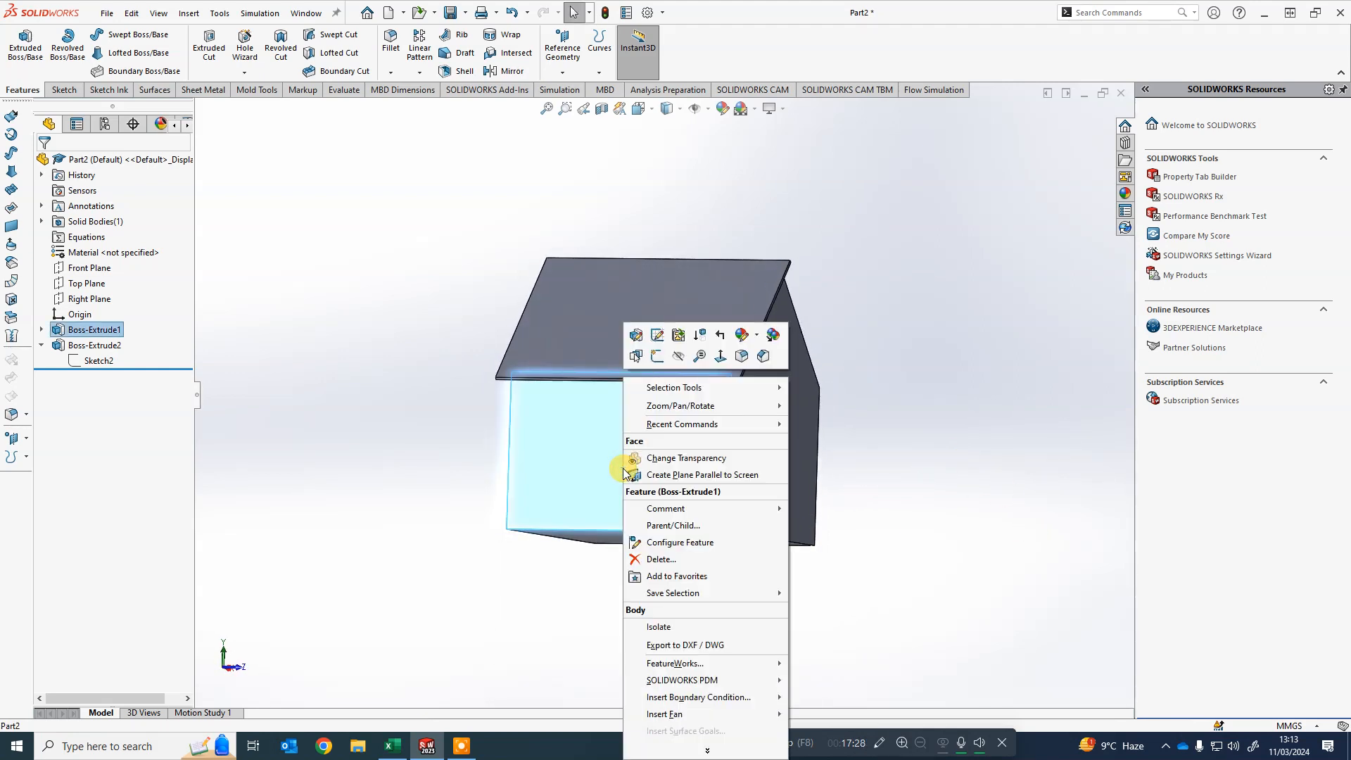
{"action": "left_click", "coordinate": [660, 352]}
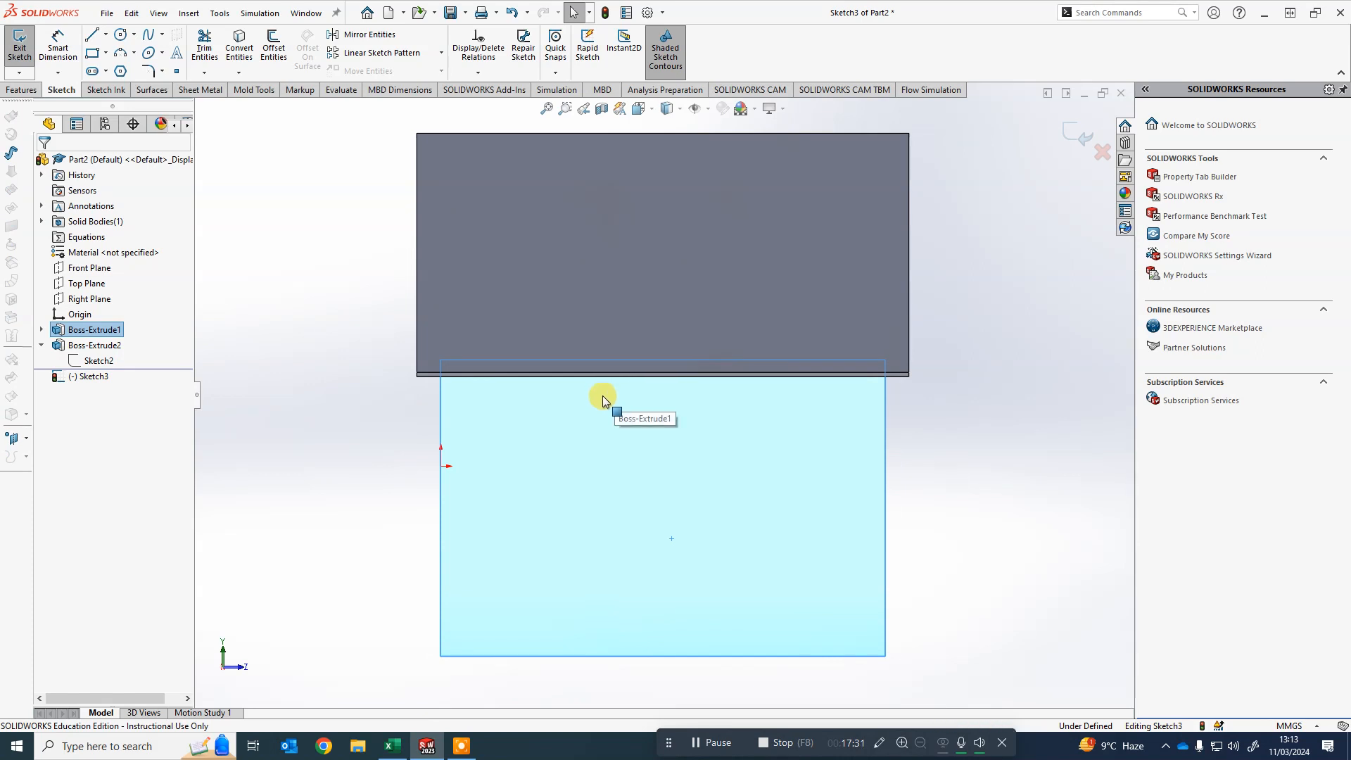
{"action": "left_click", "coordinate": [95, 59]}
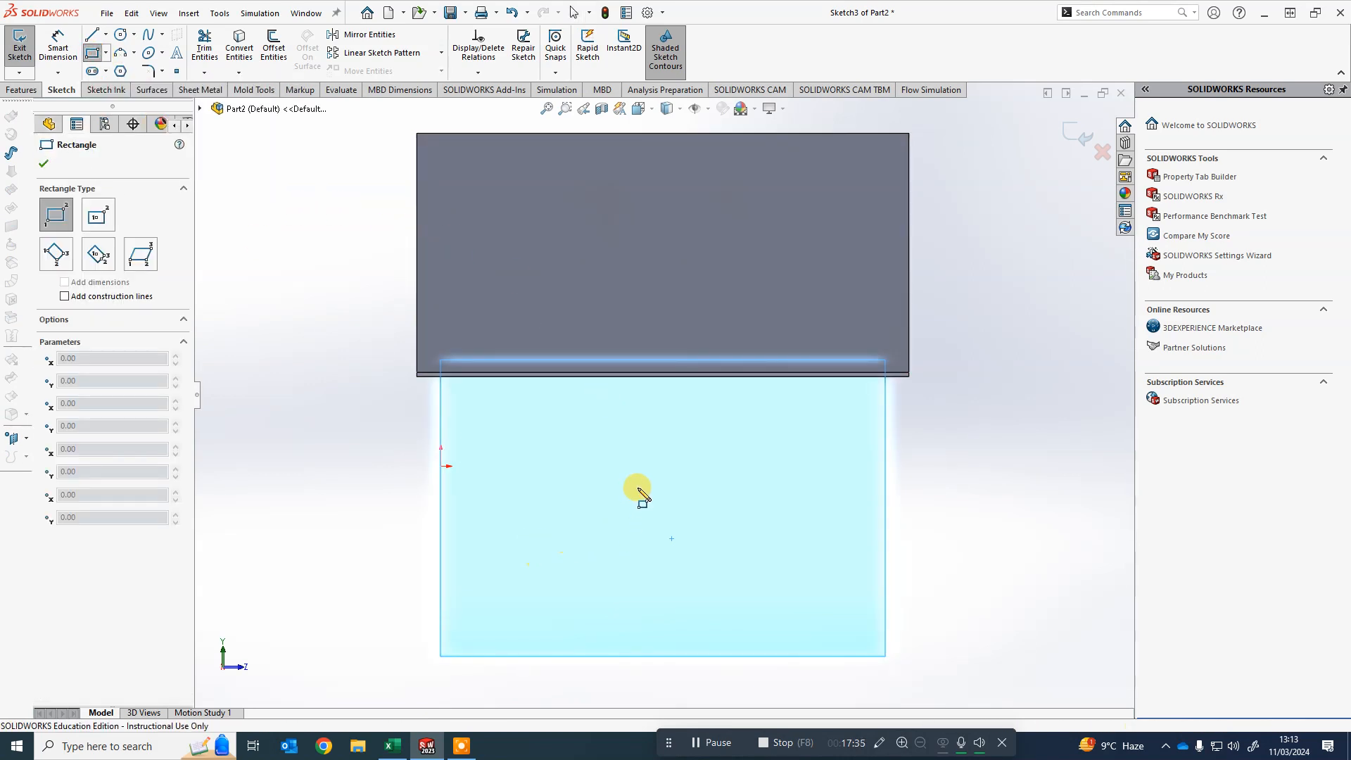
{"action": "left_click", "coordinate": [622, 473]}
{"action": "left_click", "coordinate": [698, 614]}
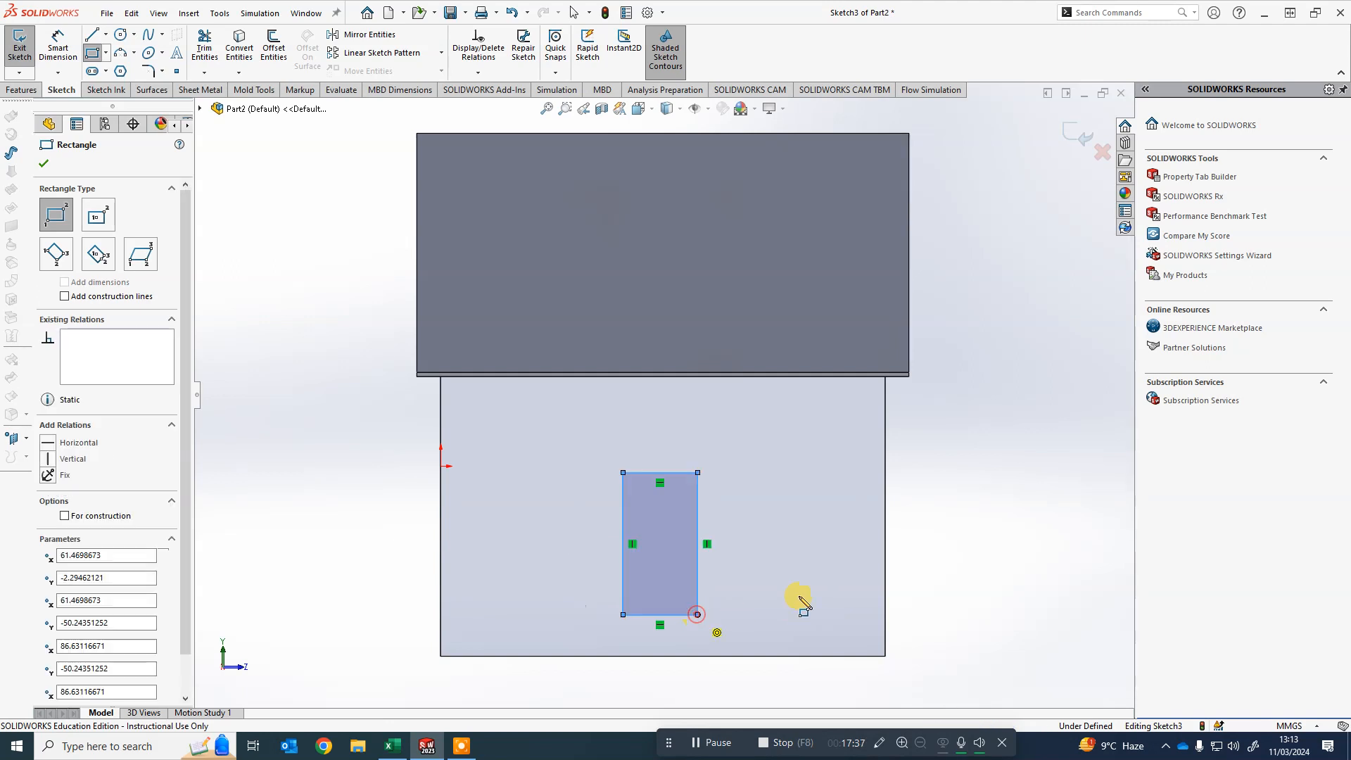
{"action": "key", "text": "Escape"}
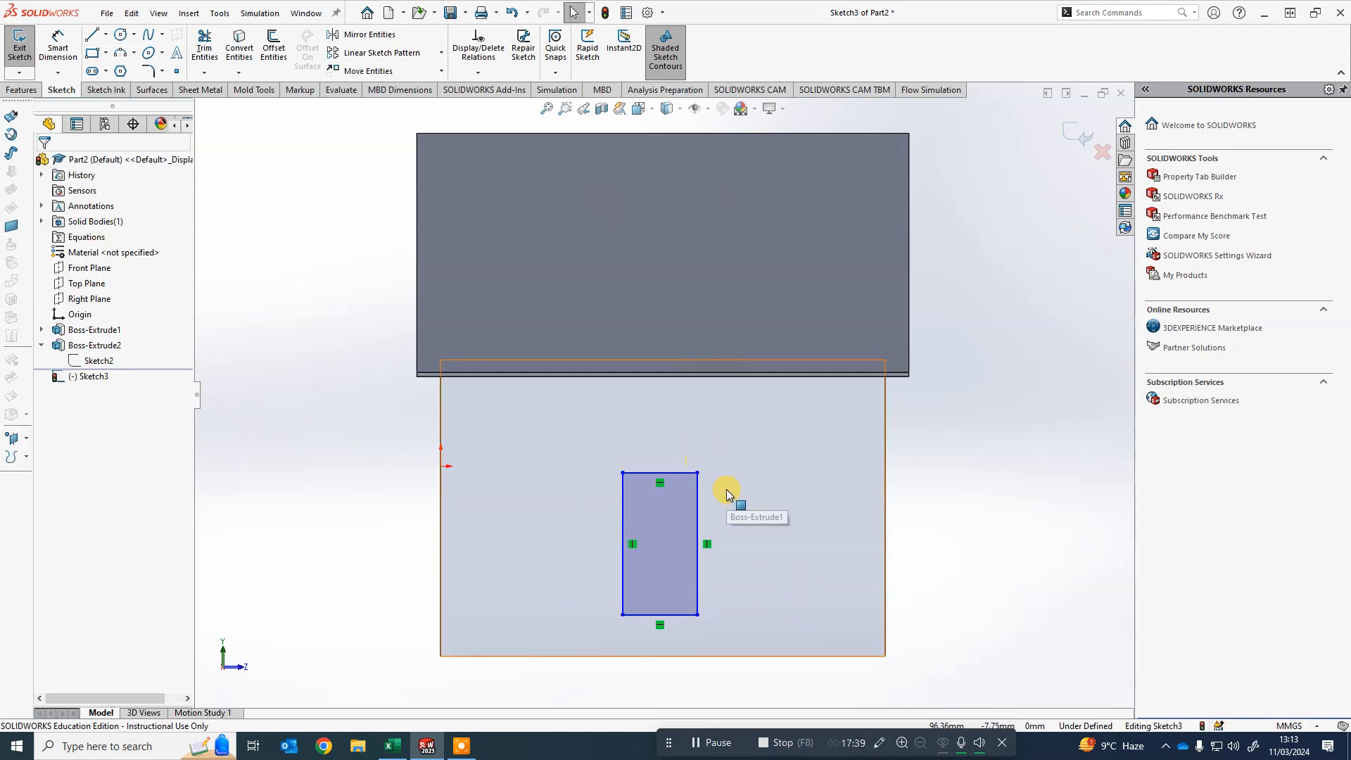
- Dimension the door rectangle's height to 50 mm and its width to 25 mm
{"action": "key", "text": "f"}
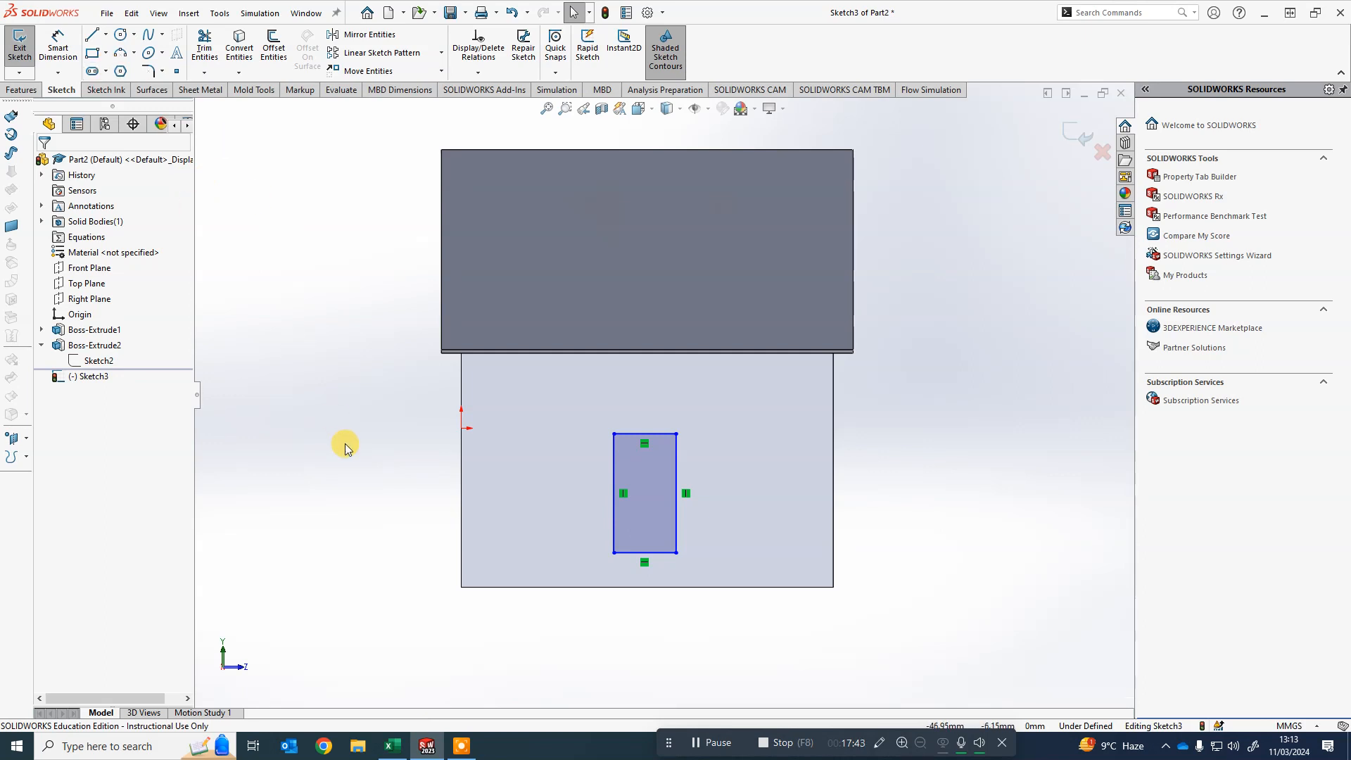
{"action": "right_click_drag", "start_coordinate": [344, 443], "coordinate": [341, 387]}
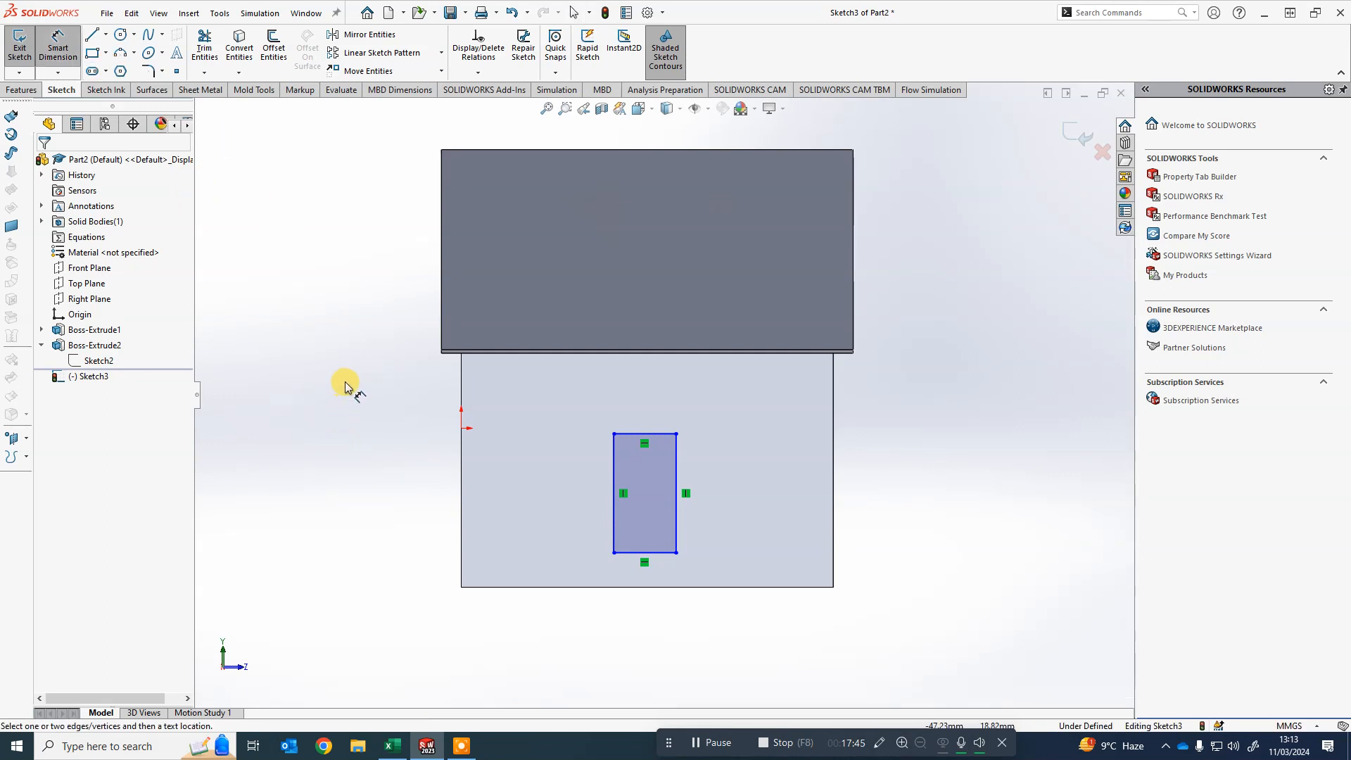
{"action": "left_click", "coordinate": [594, 478]}
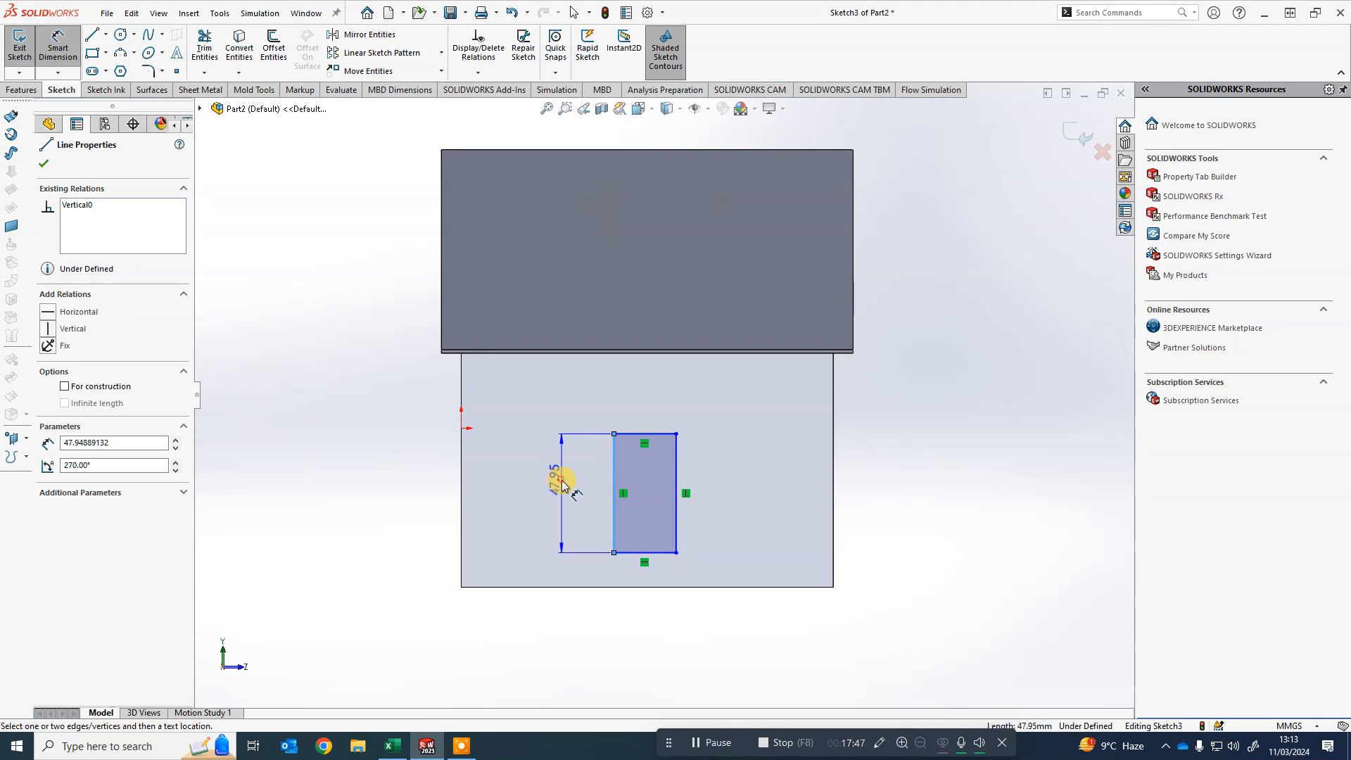
{"action": "left_click", "coordinate": [559, 477]}
{"action": "type", "text": "50"}
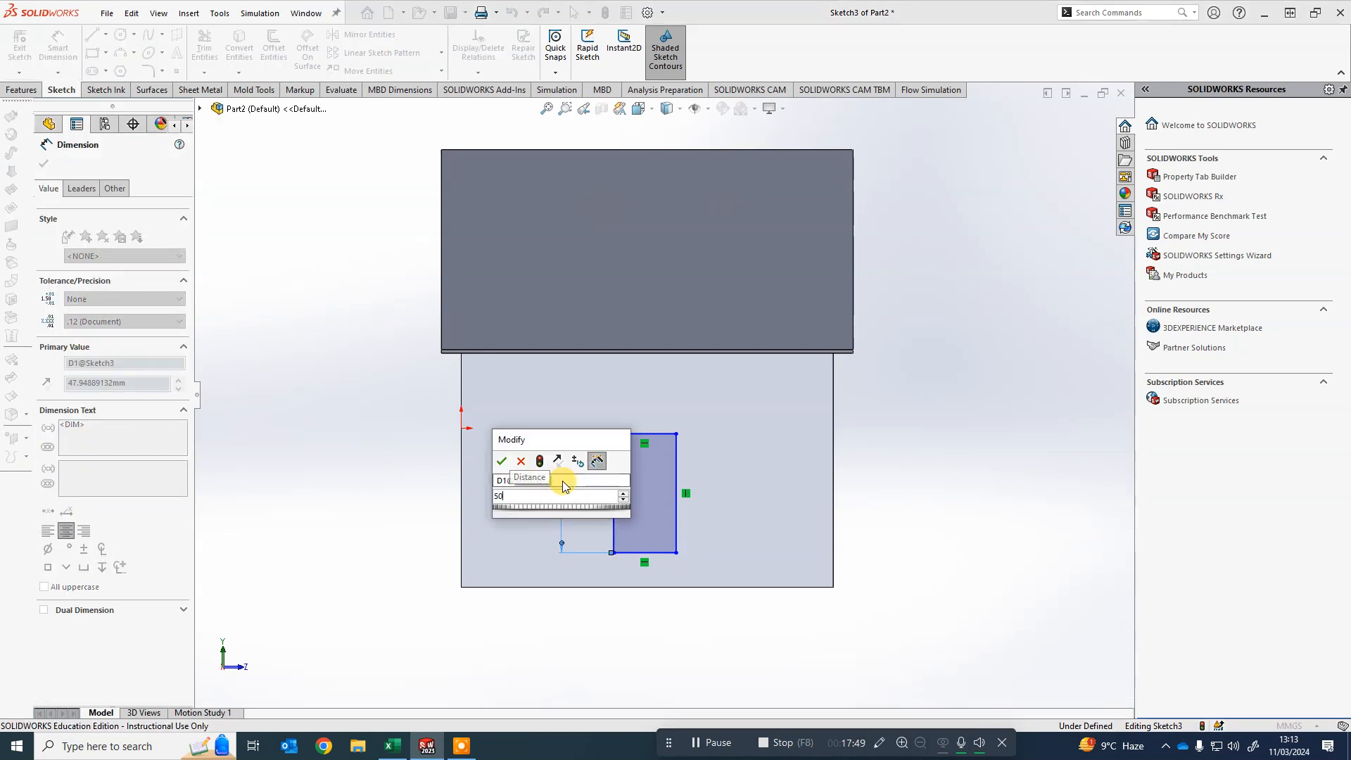
{"action": "key", "text": "Return"}
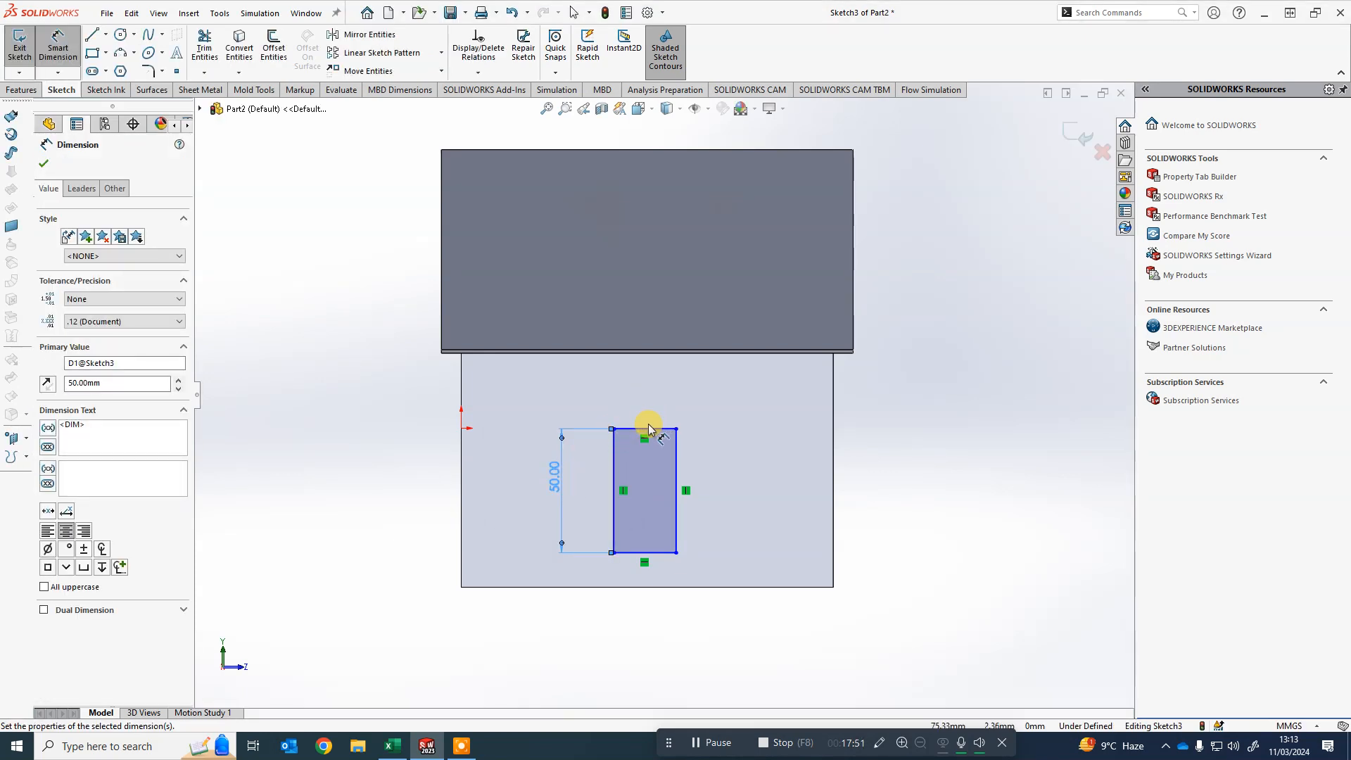
{"action": "left_click", "coordinate": [647, 432]}
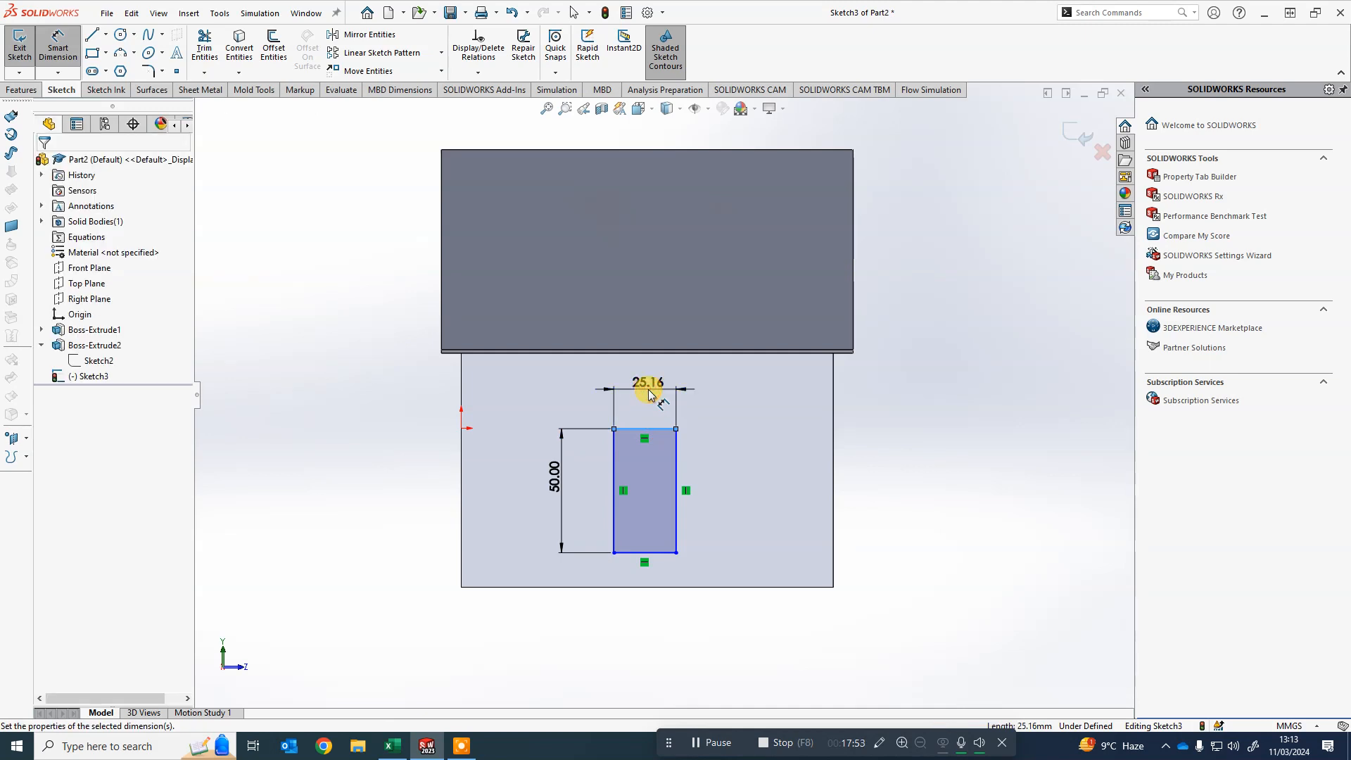
{"action": "left_click", "coordinate": [648, 394]}
{"action": "type", "text": "25.00mm"}
{"action": "left_click", "coordinate": [648, 393]}
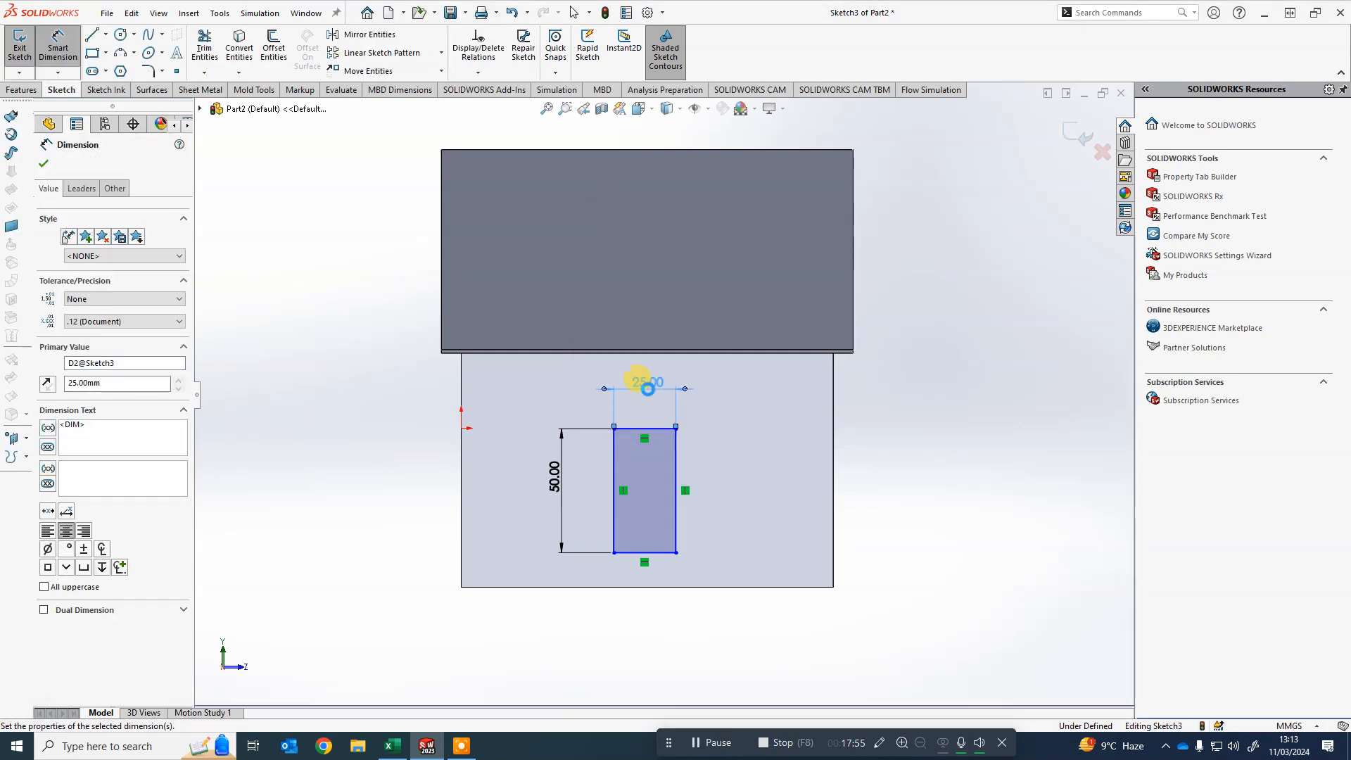
{"action": "type", "text": "25"}
{"action": "key", "text": "Return"}
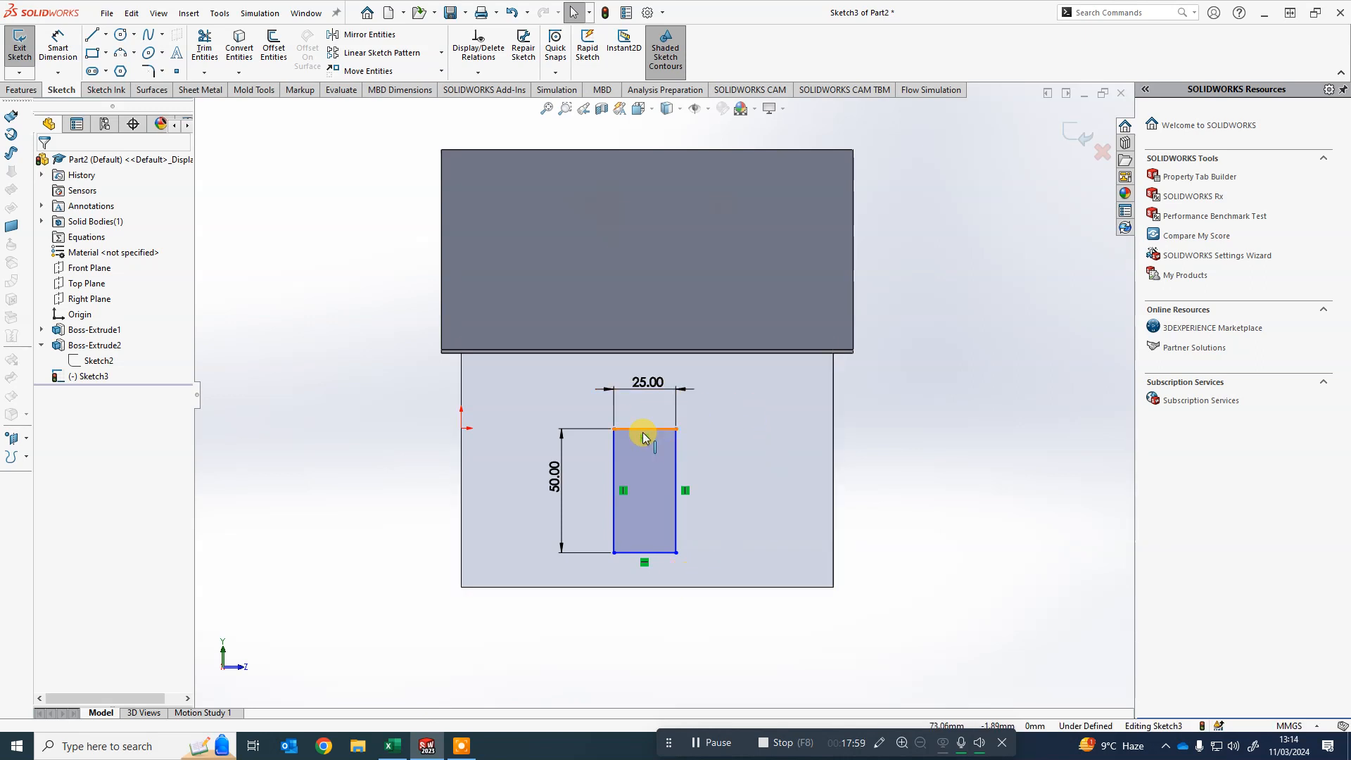
- Make the door's bottom edge collinear with the wall's bottom edge and slide the door left
{"action": "left_click_drag", "start_coordinate": [644, 430], "coordinate": [558, 404]}
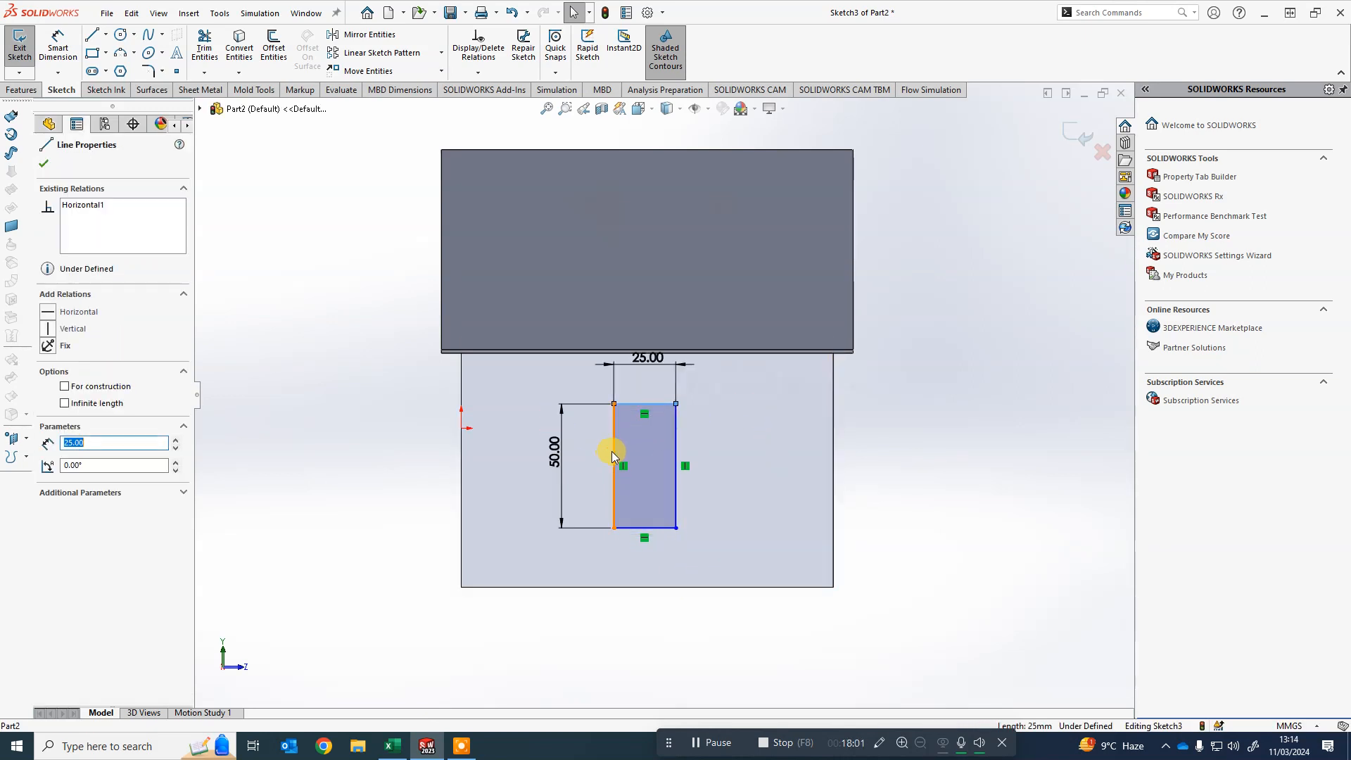
{"action": "left_click_drag", "start_coordinate": [612, 451], "coordinate": [564, 460]}
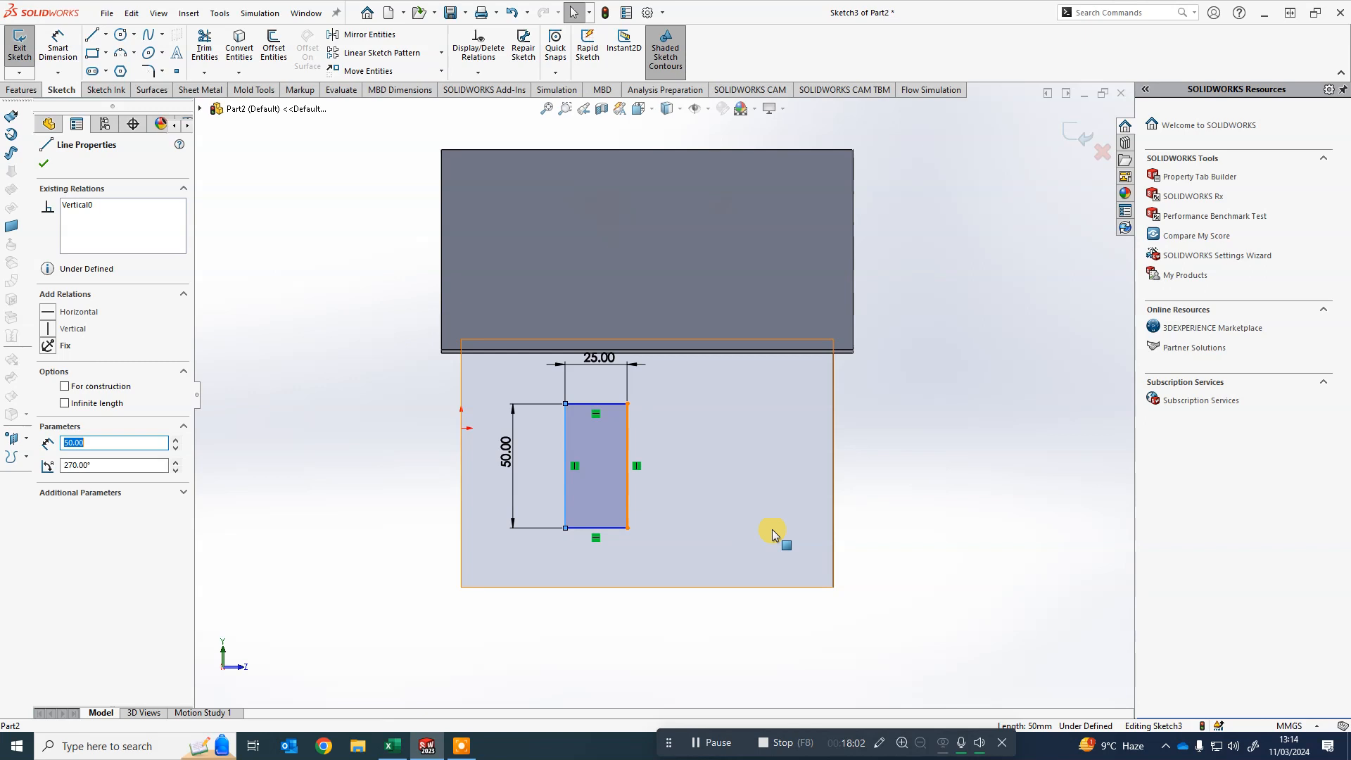
{"action": "left_click", "coordinate": [978, 506]}
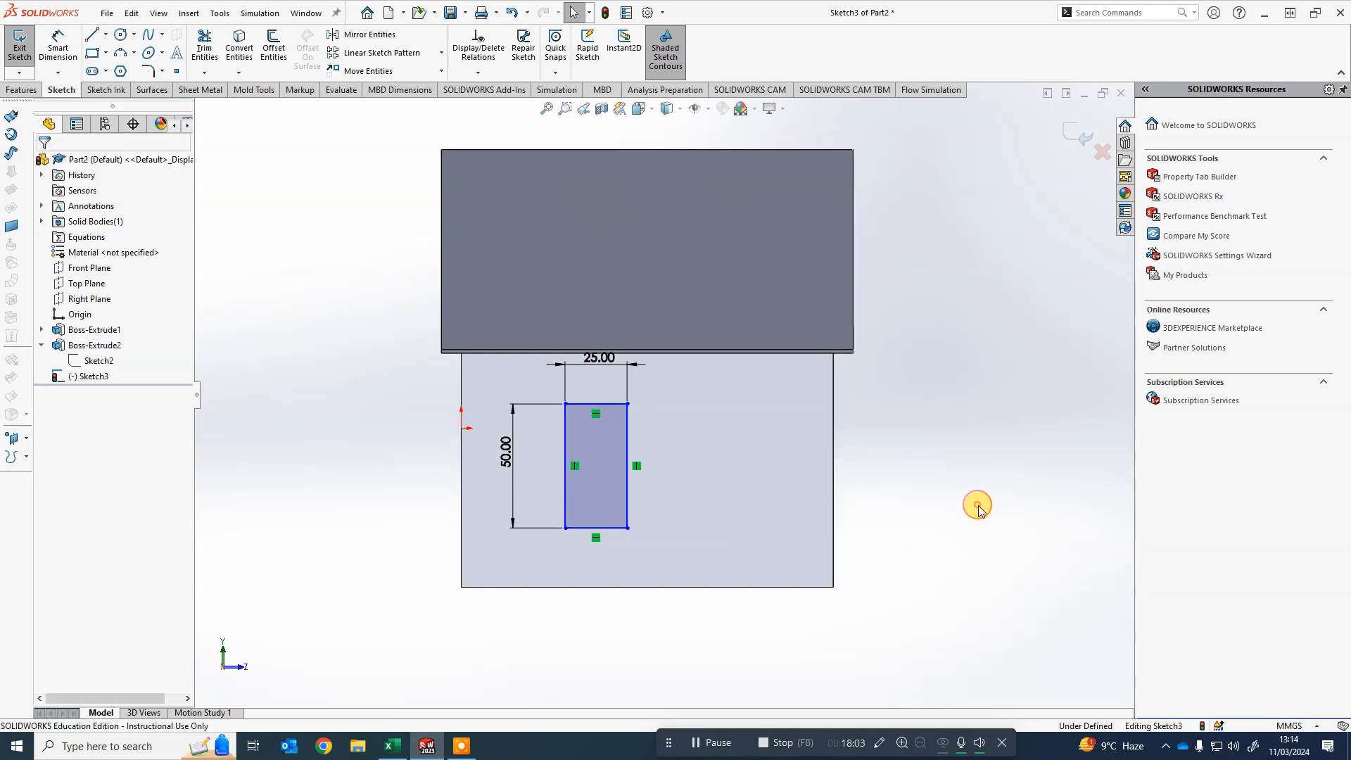
{"action": "left_click", "coordinate": [610, 529]}
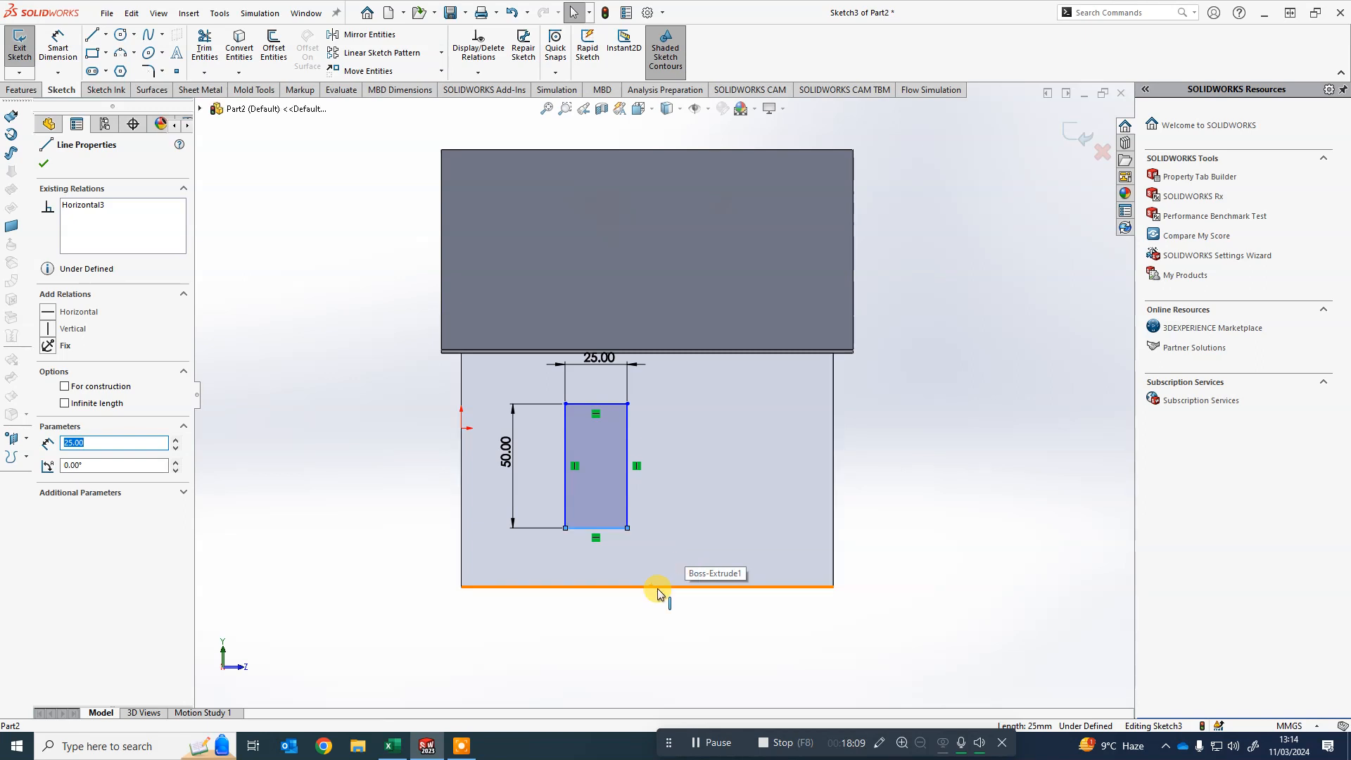
{"action": "left_click", "coordinate": [657, 587], "text": "ctrl"}
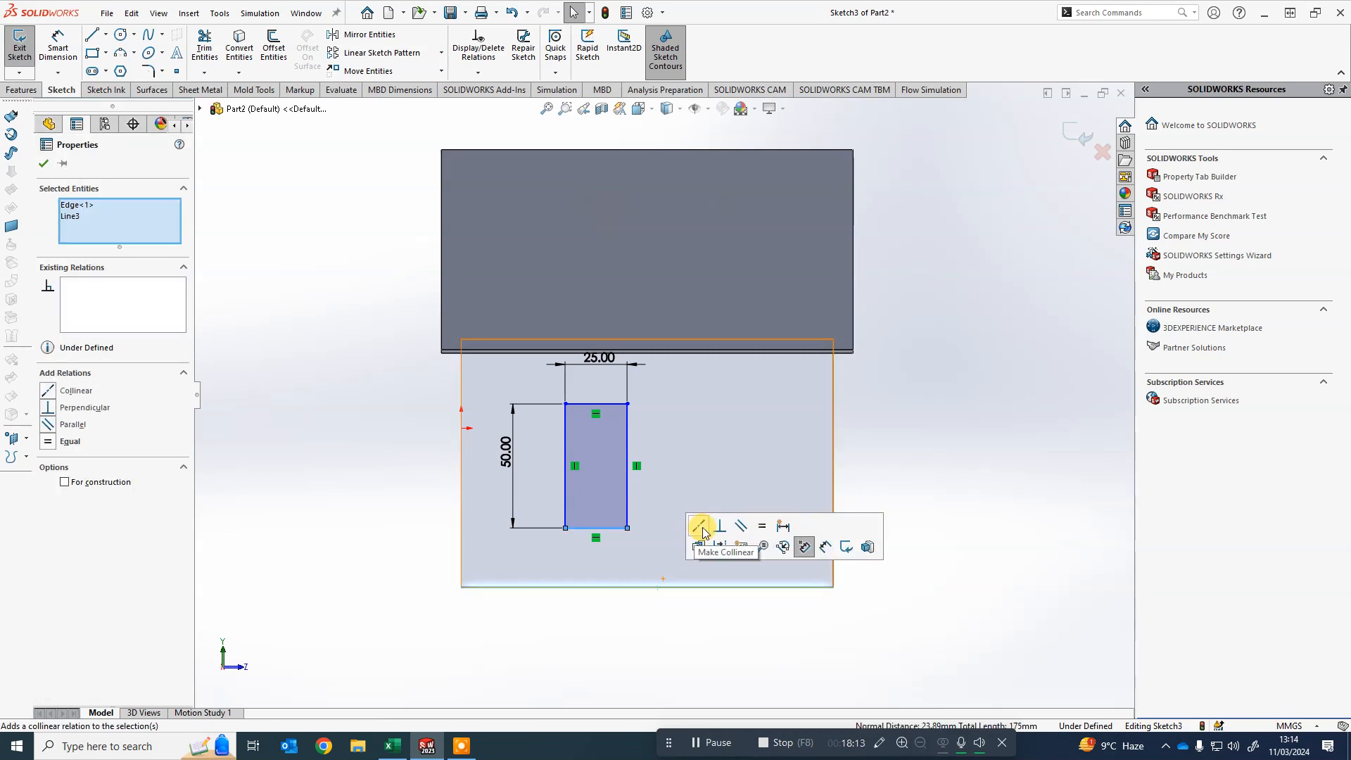
{"action": "left_click", "coordinate": [703, 526]}
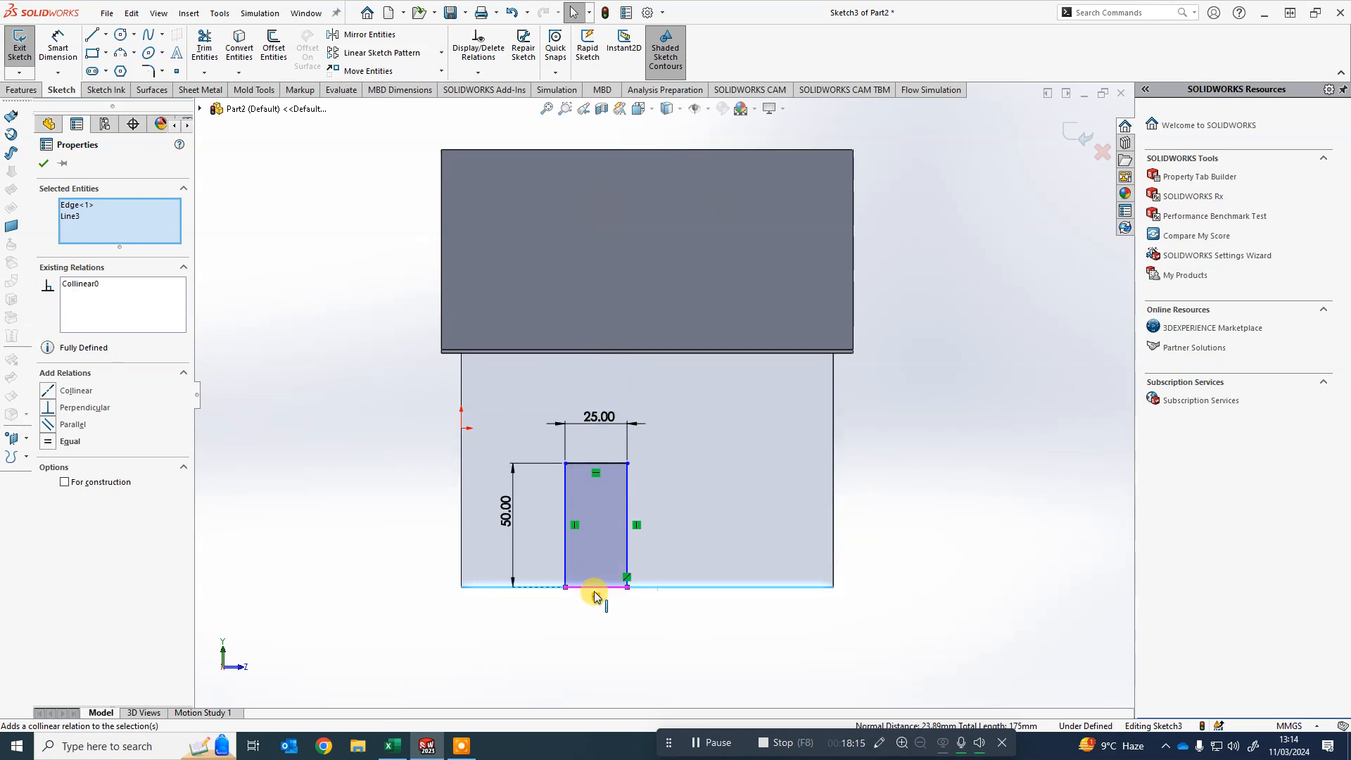
{"action": "left_click", "coordinate": [661, 614]}
{"action": "left_click_drag", "start_coordinate": [636, 494], "coordinate": [563, 545]}
{"action": "left_click", "coordinate": [669, 609]}
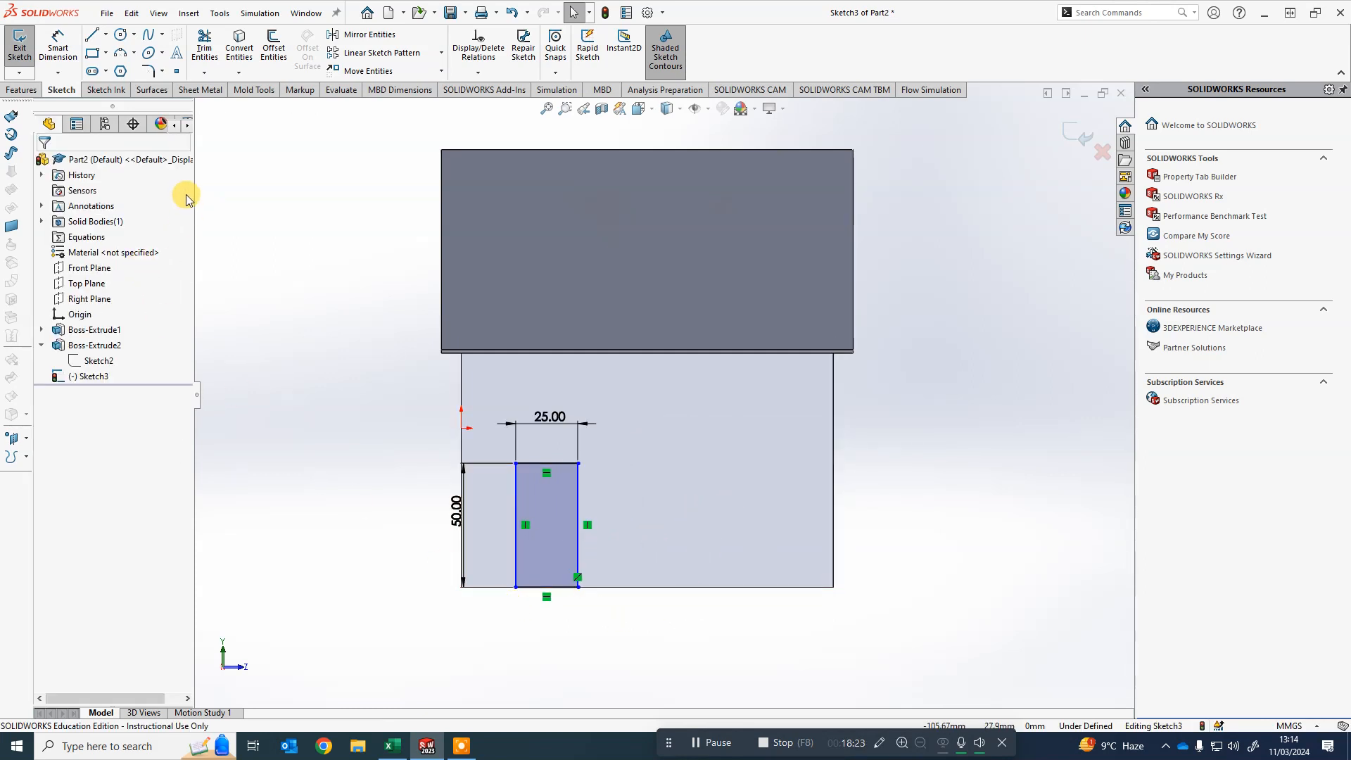
- Draw a vertical centerline from the midpoint of the wall's bottom edge up to its top edge
{"action": "left_click", "coordinate": [106, 35]}
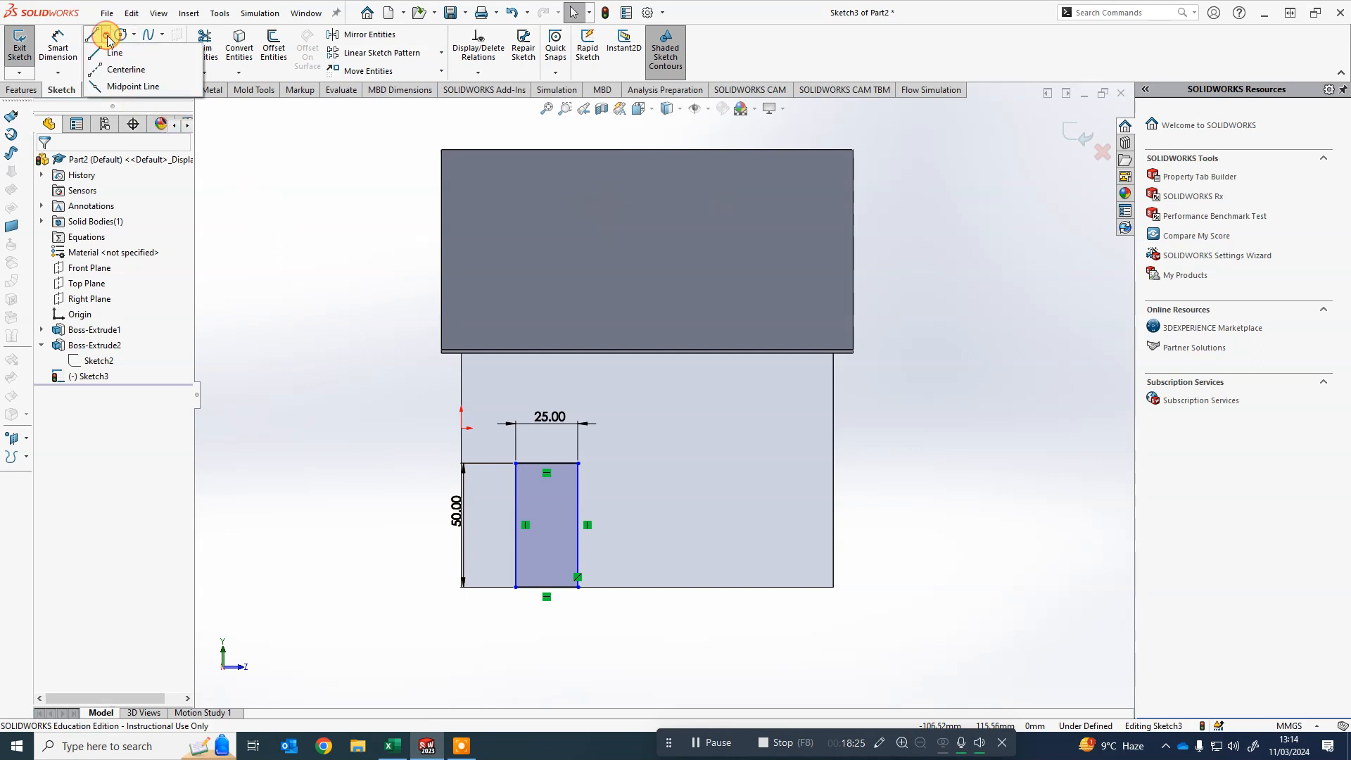
{"action": "left_click", "coordinate": [128, 70]}
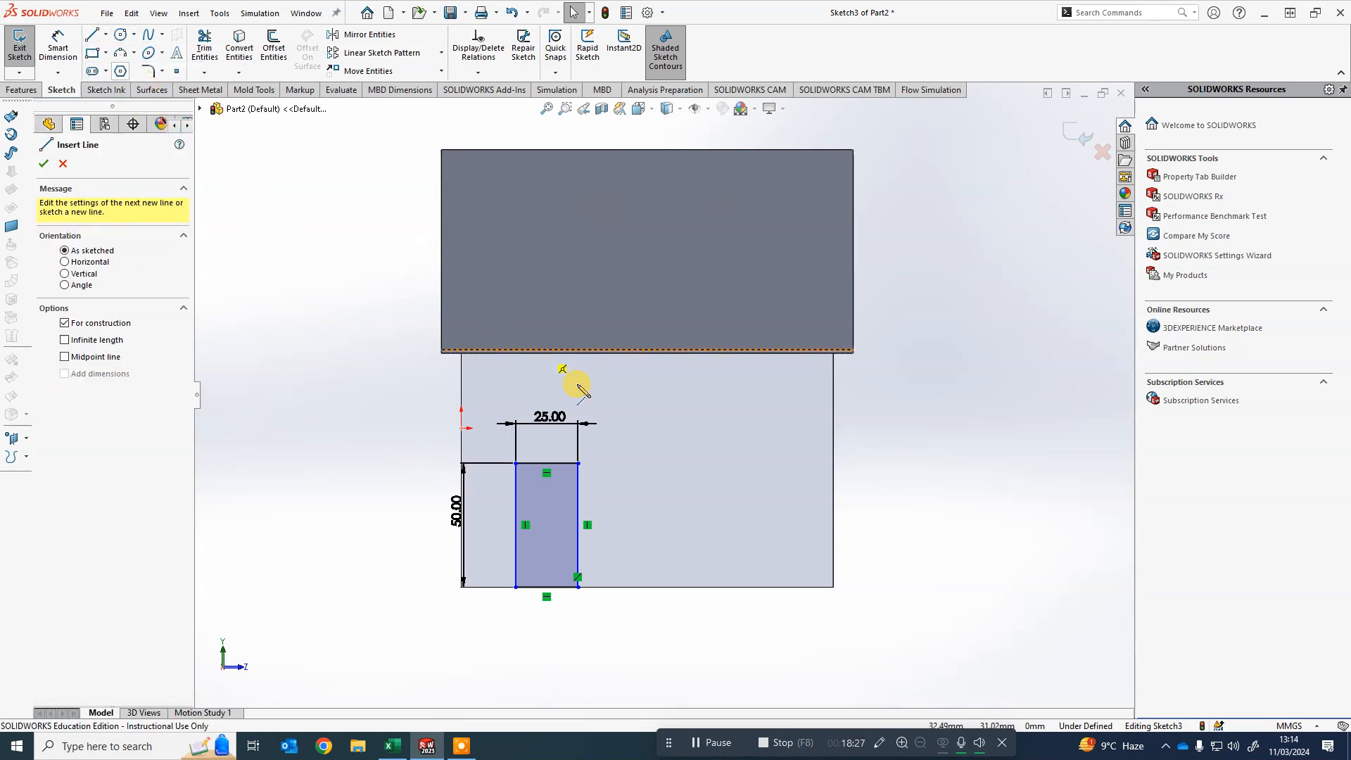
{"action": "left_click", "coordinate": [646, 587]}
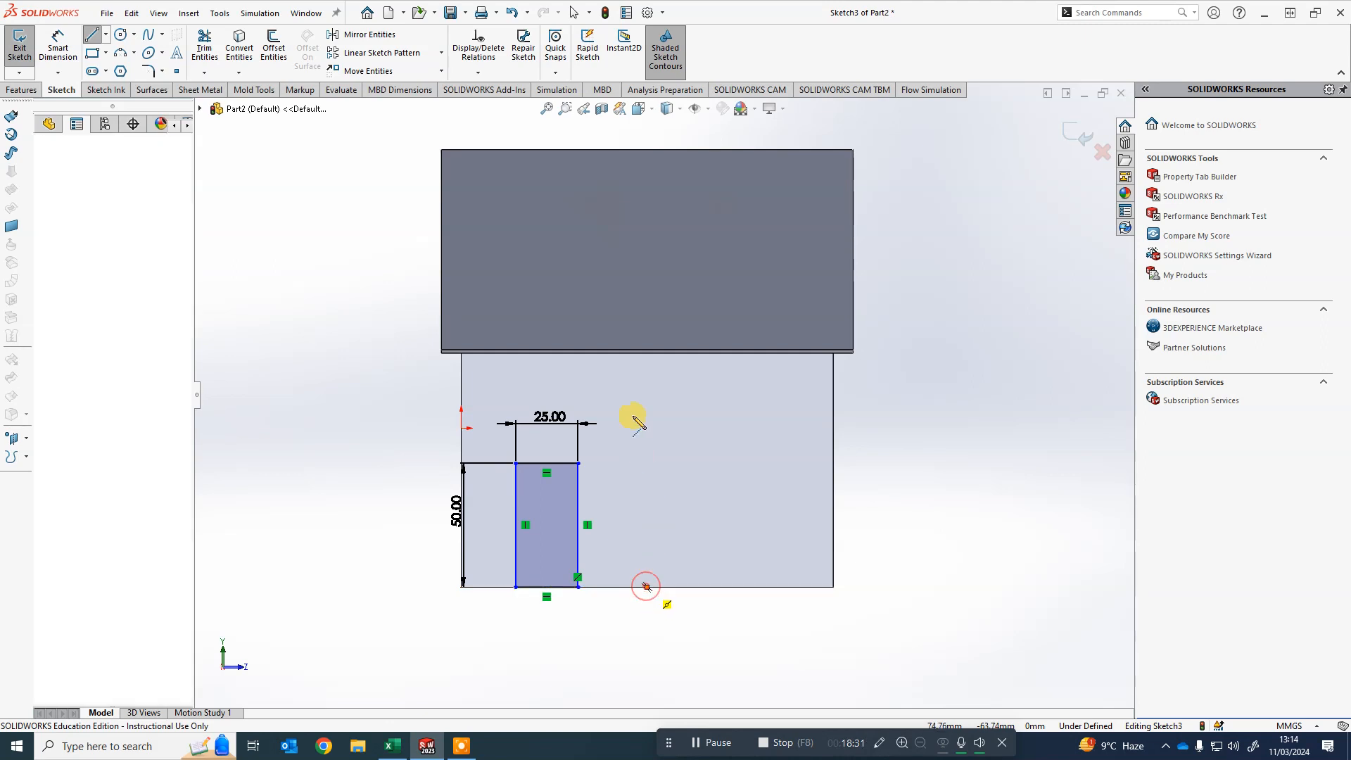
{"action": "left_click", "coordinate": [647, 350]}
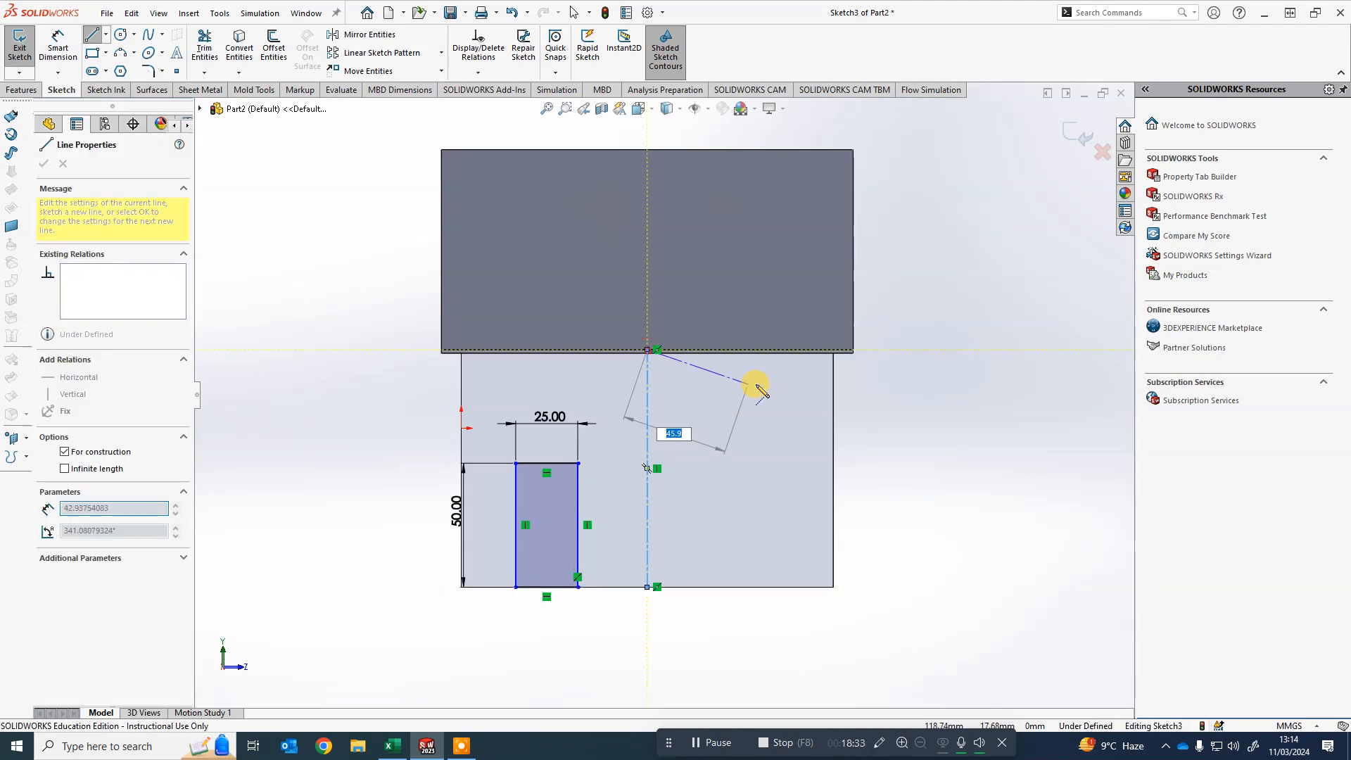
{"action": "key", "text": "Escape"}
{"action": "key", "text": "Escape"}
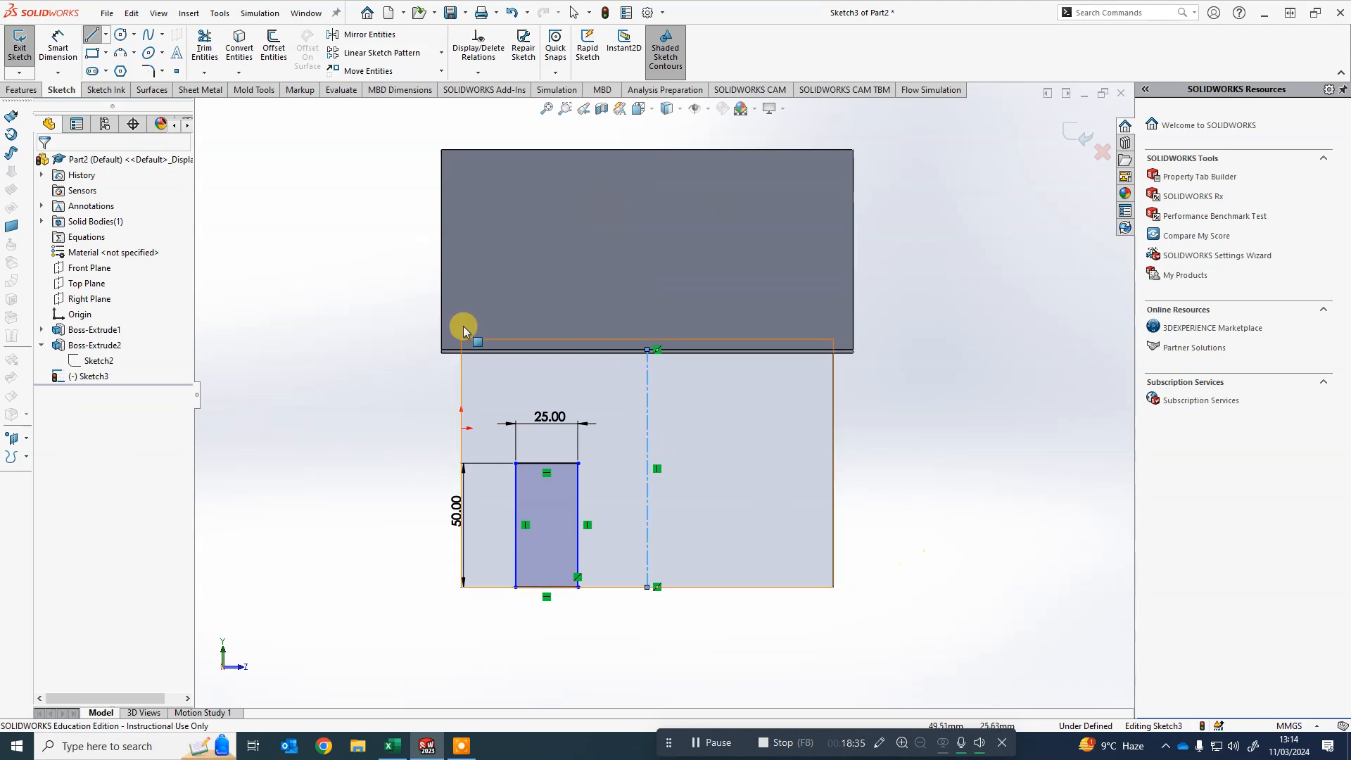
- Draw a vertical construction centerline through the door rectangle from the midpoint of its top edge to its bottom edge
{"action": "left_click", "coordinate": [105, 34]}
{"action": "left_click", "coordinate": [128, 71]}
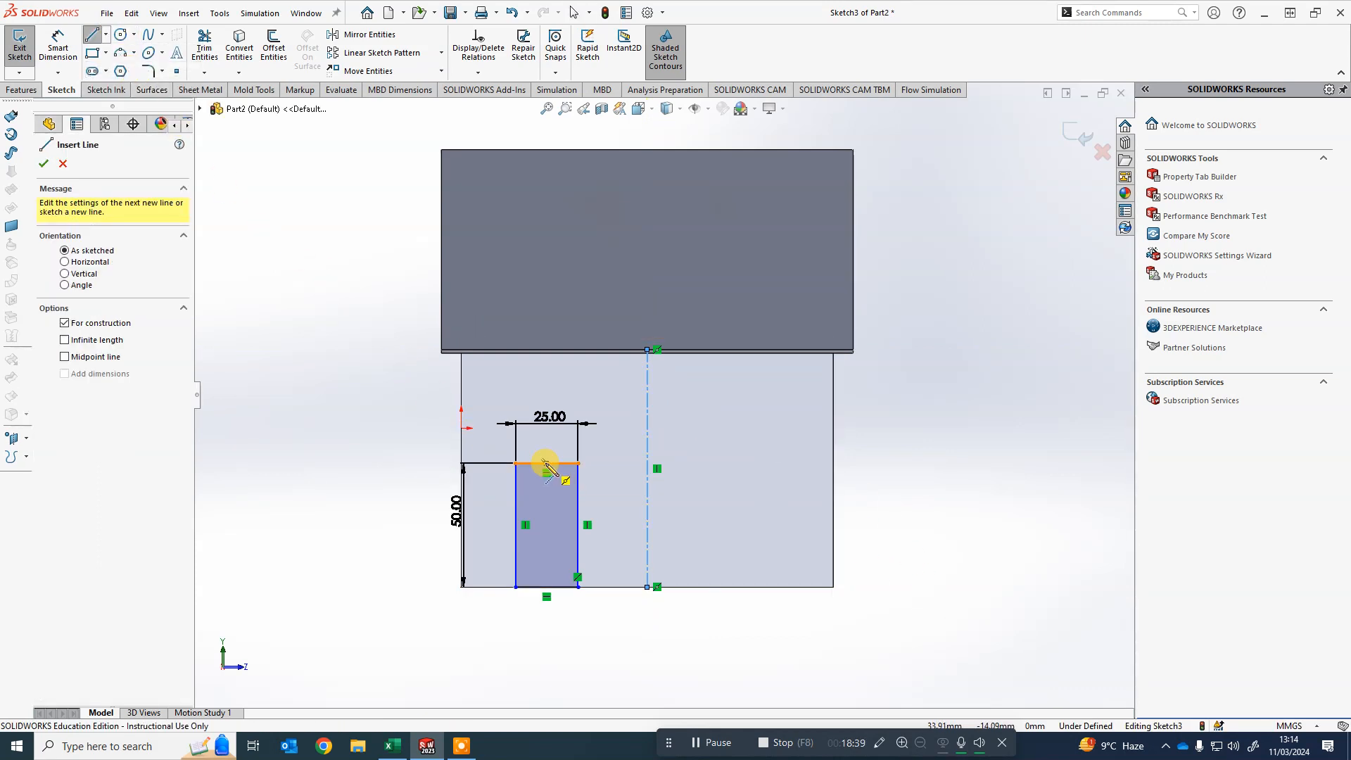
{"action": "left_click", "coordinate": [546, 464]}
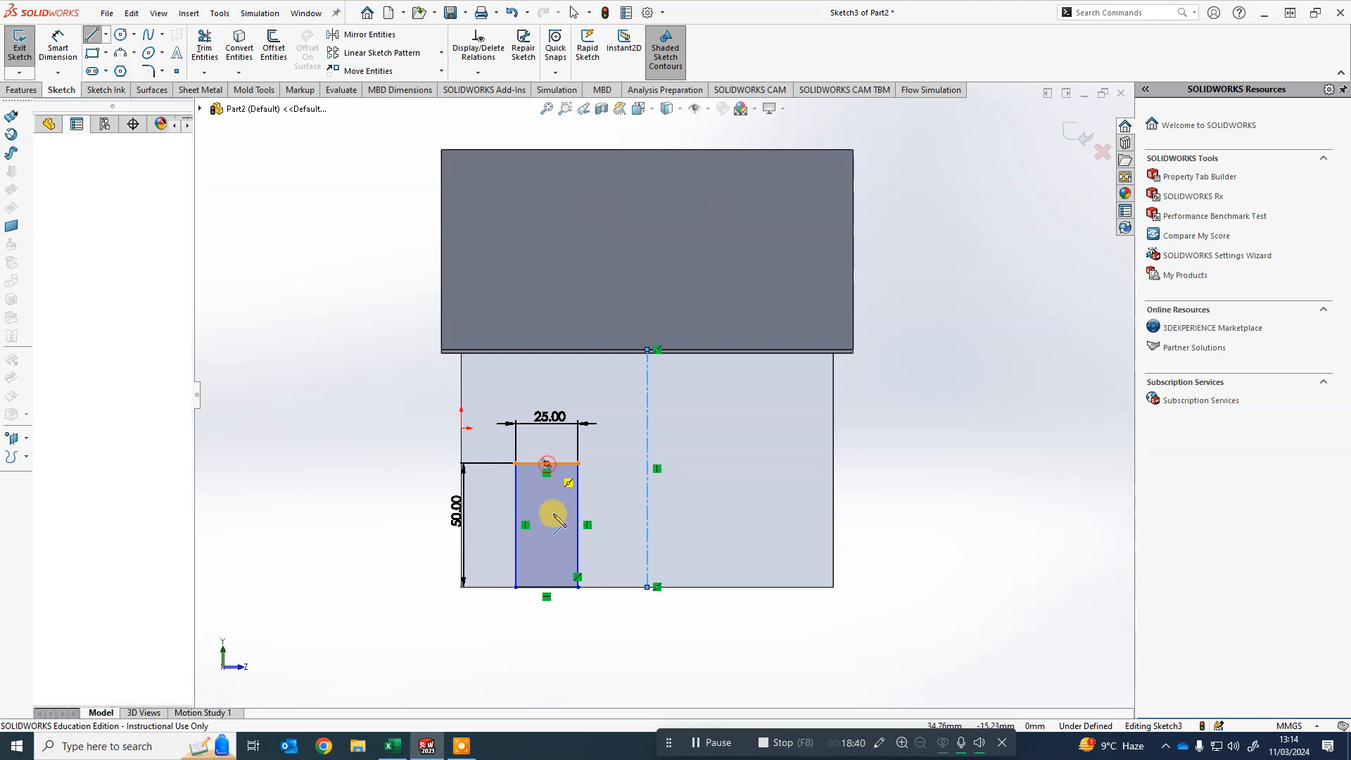
{"action": "left_click", "coordinate": [547, 587]}
{"action": "key", "text": "Escape"}
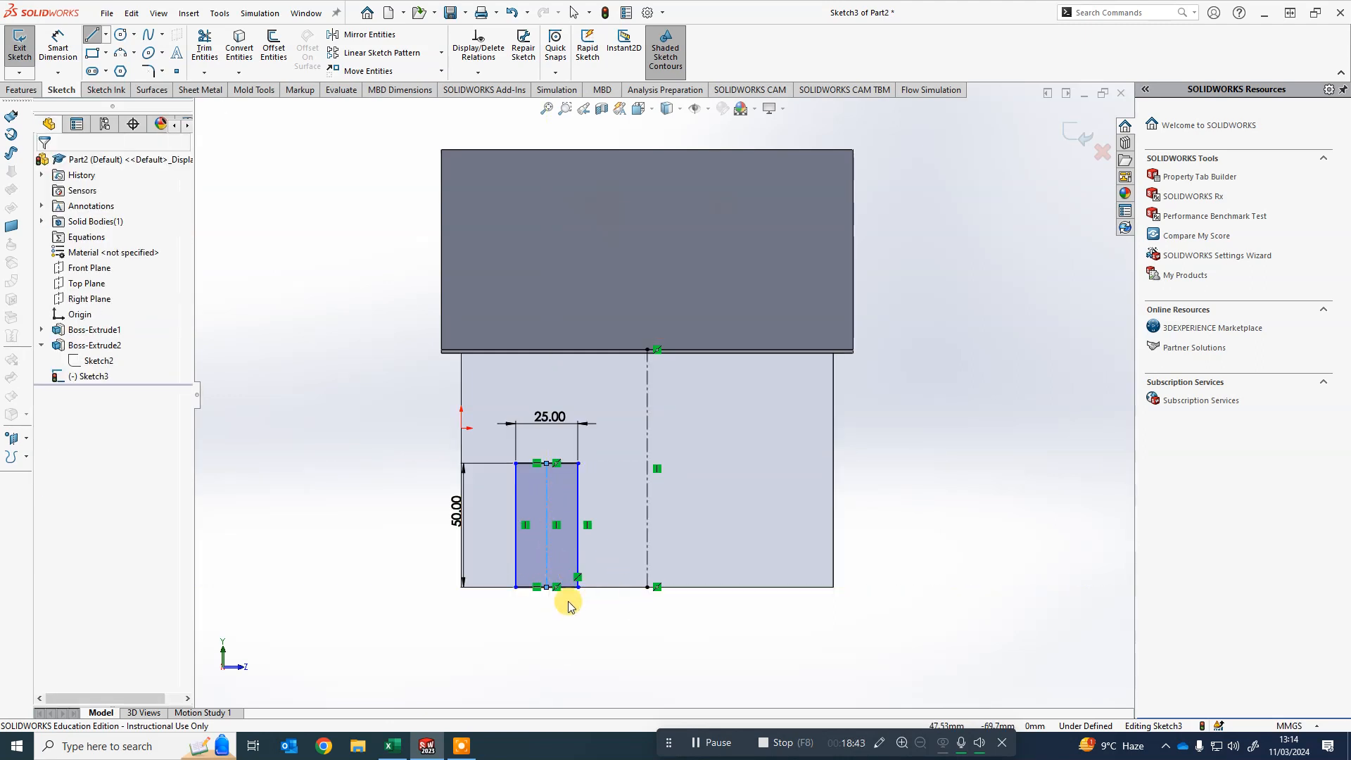
- Make the door's centerline collinear with the wall's centerline to center the door on the wall
{"action": "left_click_drag", "start_coordinate": [546, 486], "coordinate": [597, 486]}
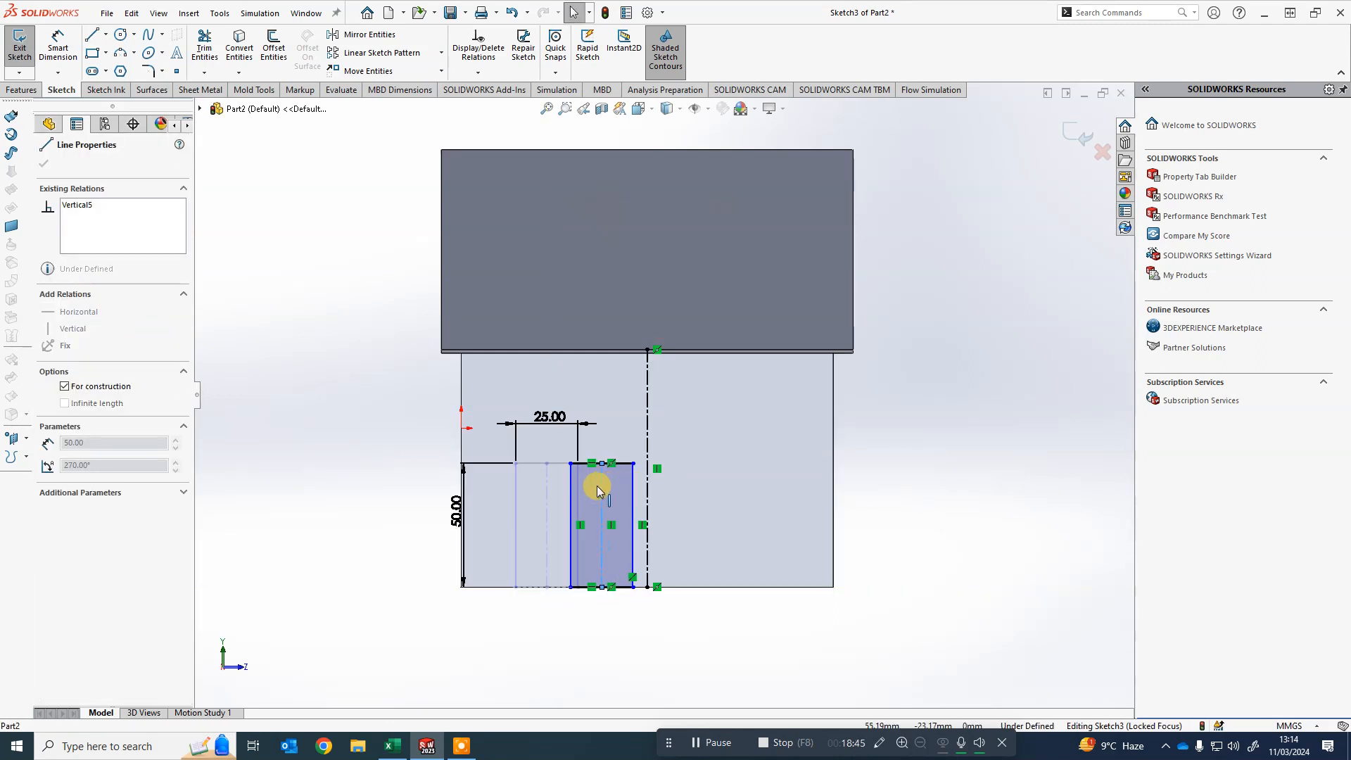
{"action": "left_click", "coordinate": [728, 633]}
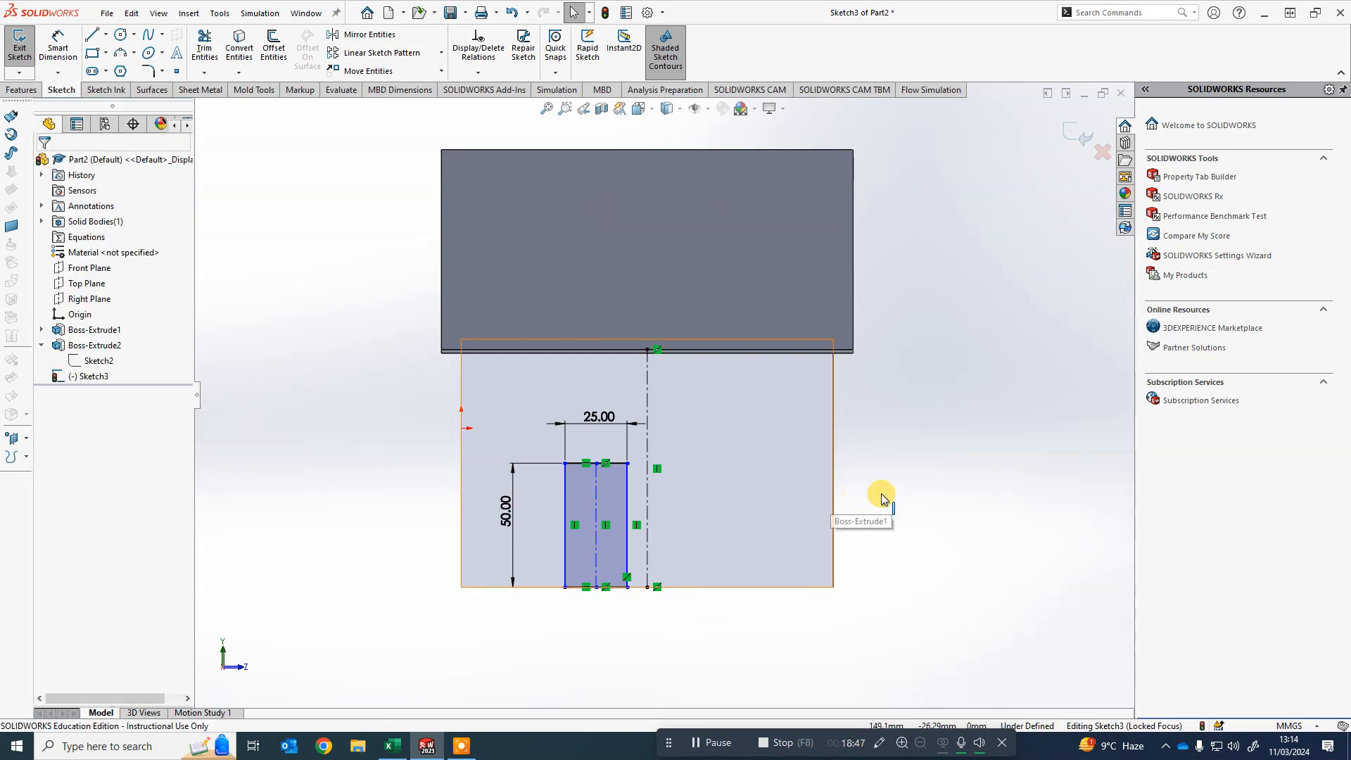
{"action": "left_click", "coordinate": [598, 497]}
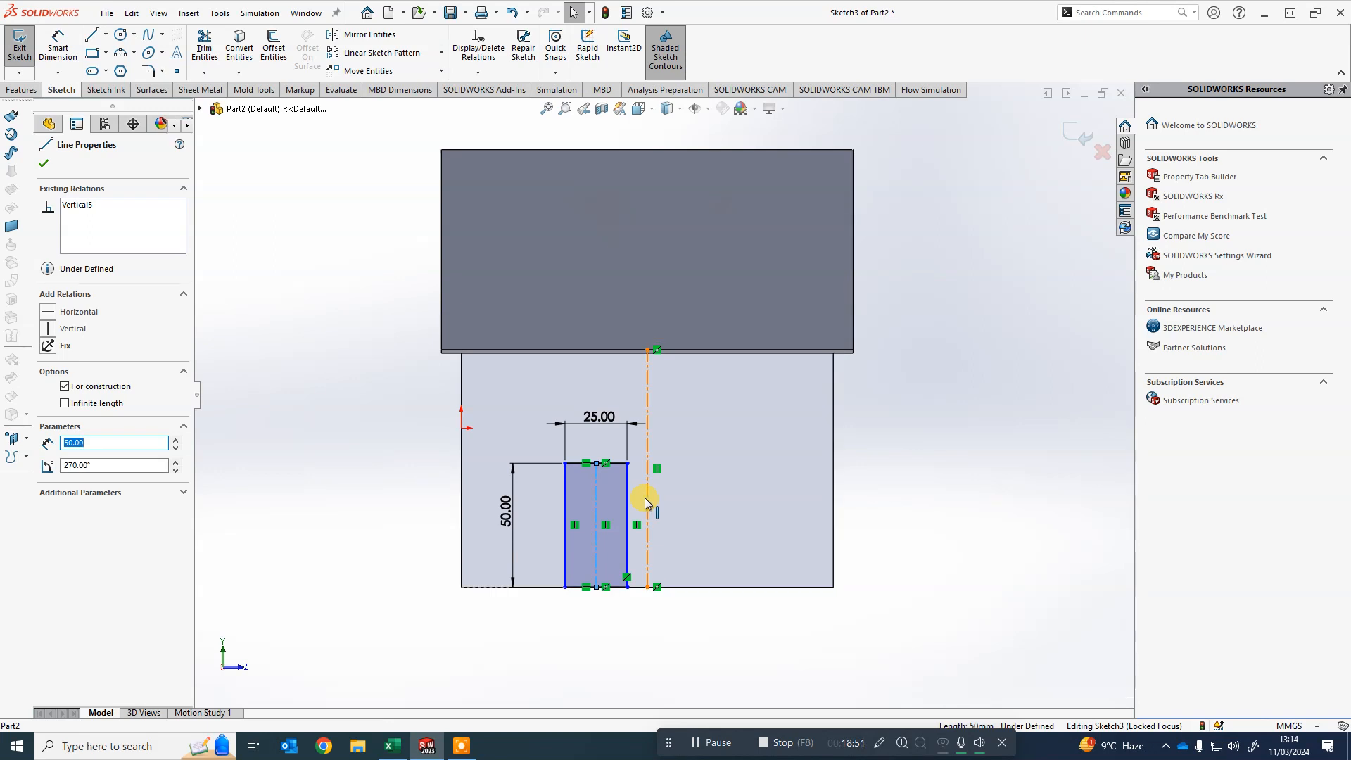
{"action": "left_click", "coordinate": [647, 538], "text": "ctrl"}
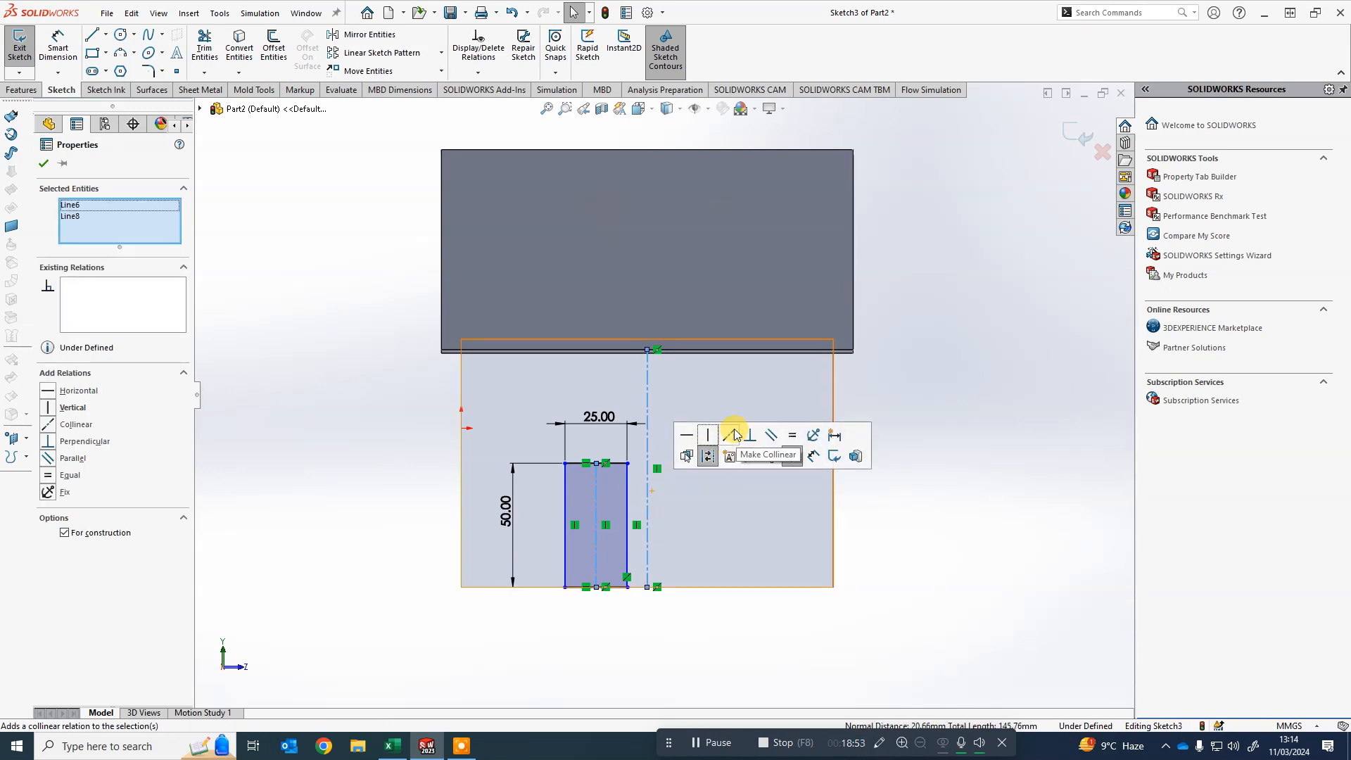
{"action": "left_click", "coordinate": [732, 438]}
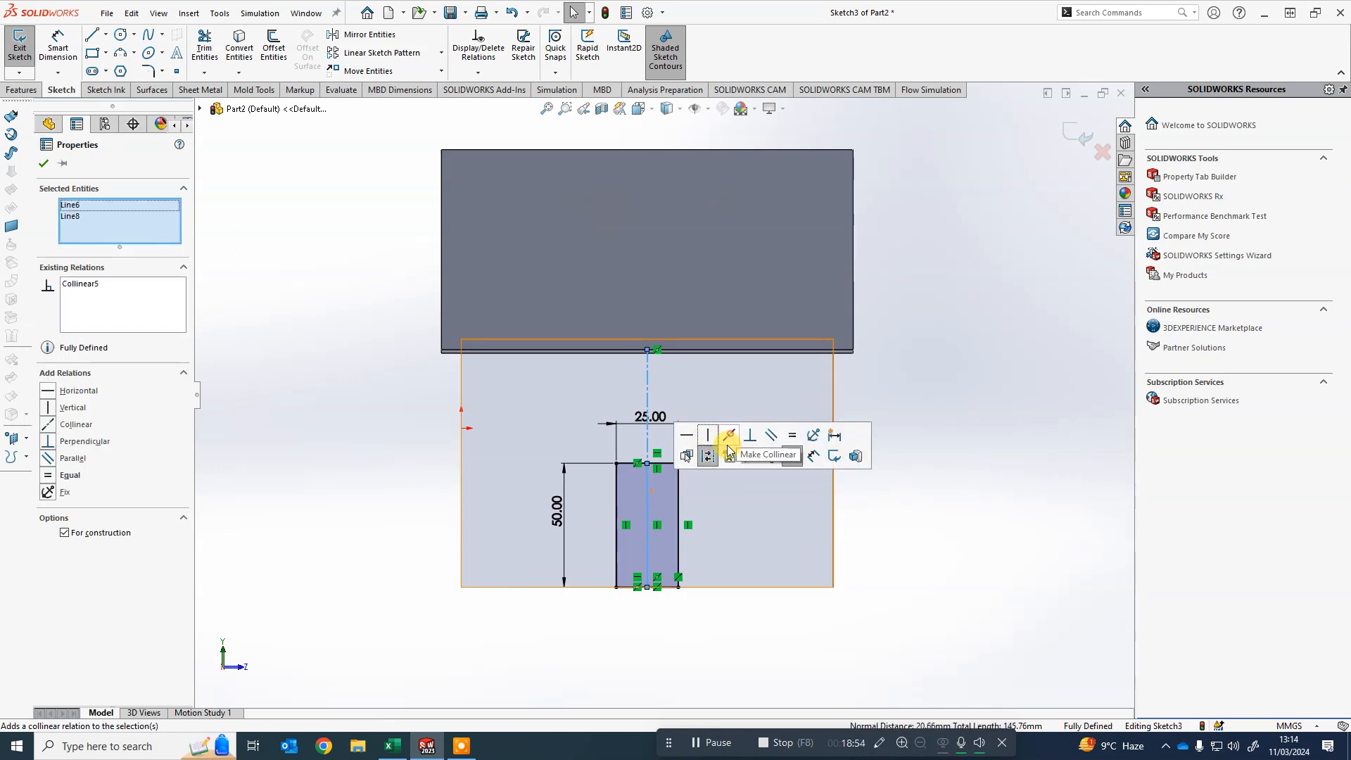
{"action": "left_click", "coordinate": [613, 644]}
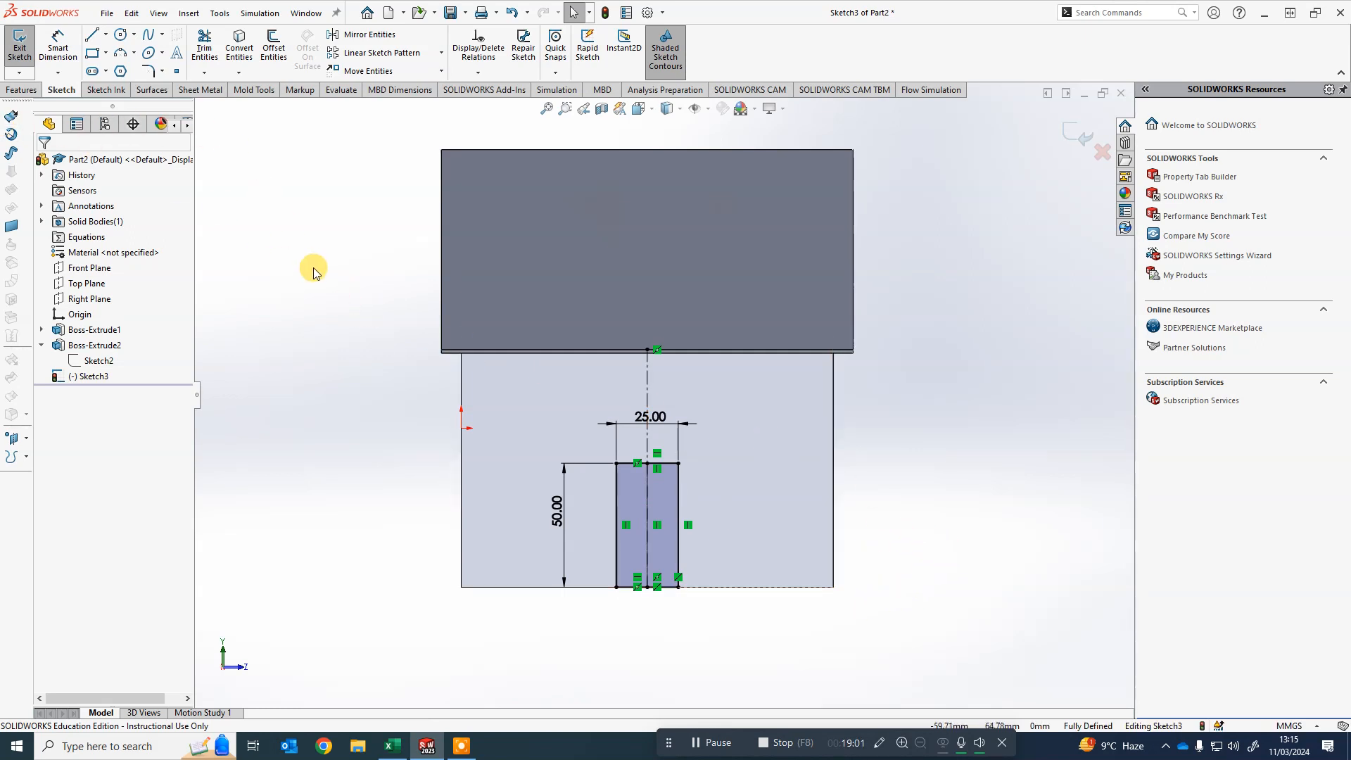
- Cut-extrude the door sketch 5 mm deep into the front wall
{"action": "left_click", "coordinate": [25, 91]}
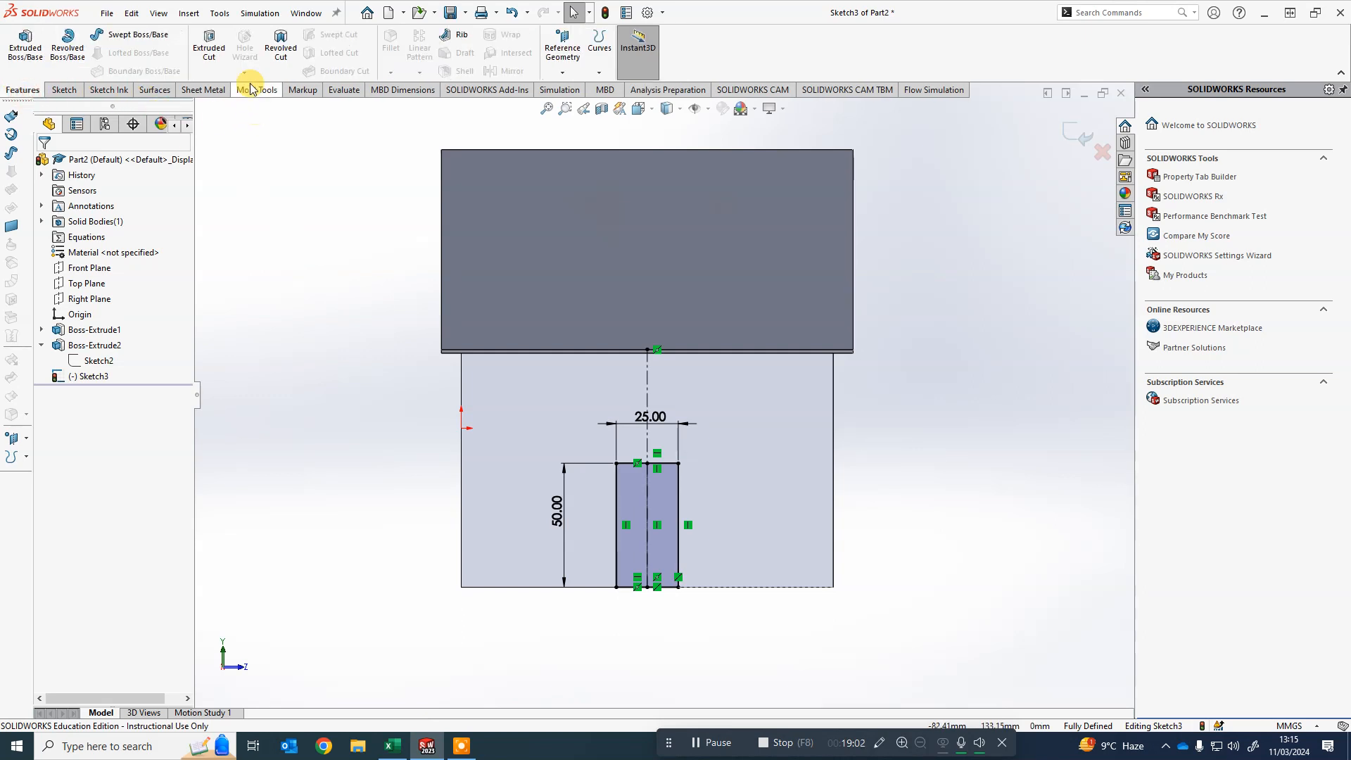
{"action": "left_click", "coordinate": [211, 50]}
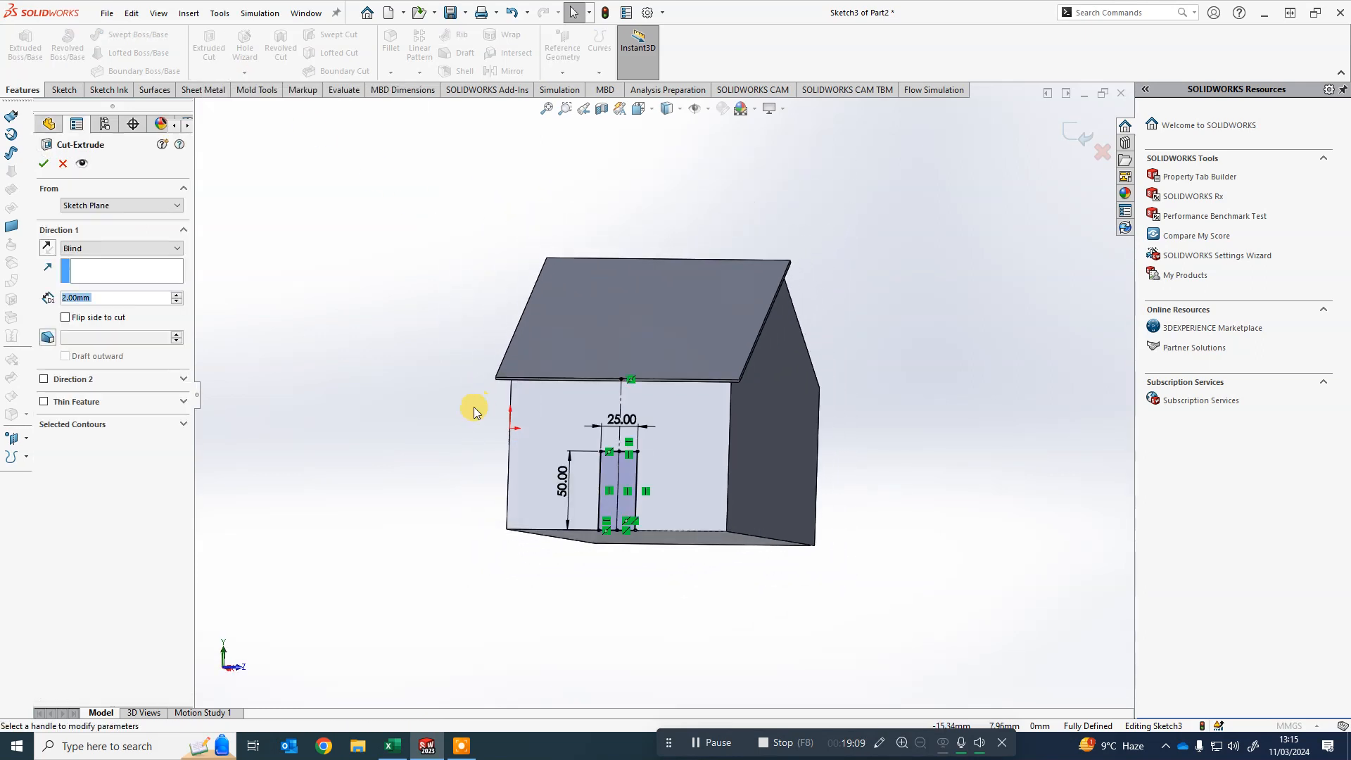
{"action": "middle_click_drag", "start_coordinate": [384, 403], "coordinate": [326, 408]}
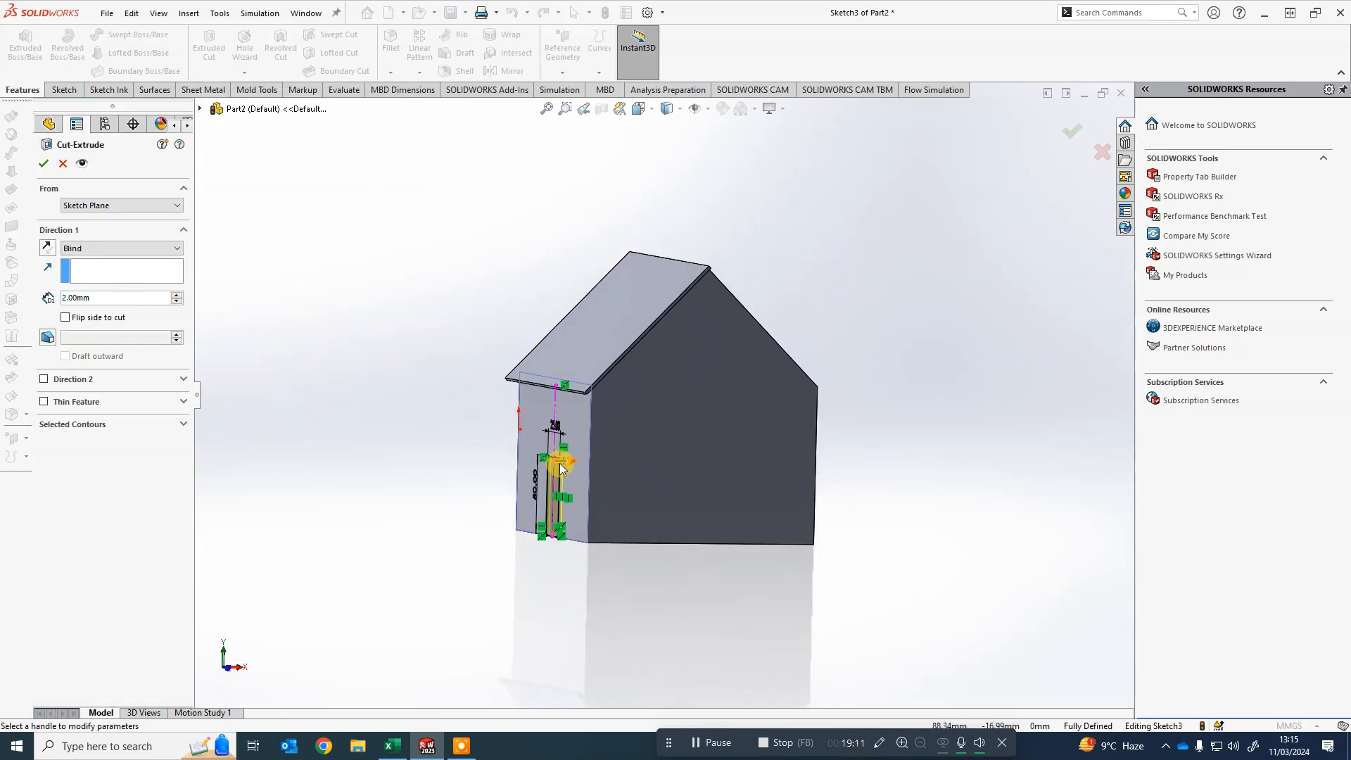
{"action": "scroll", "coordinate": [560, 463], "scroll_direction": "down", "scroll_amount": 4}
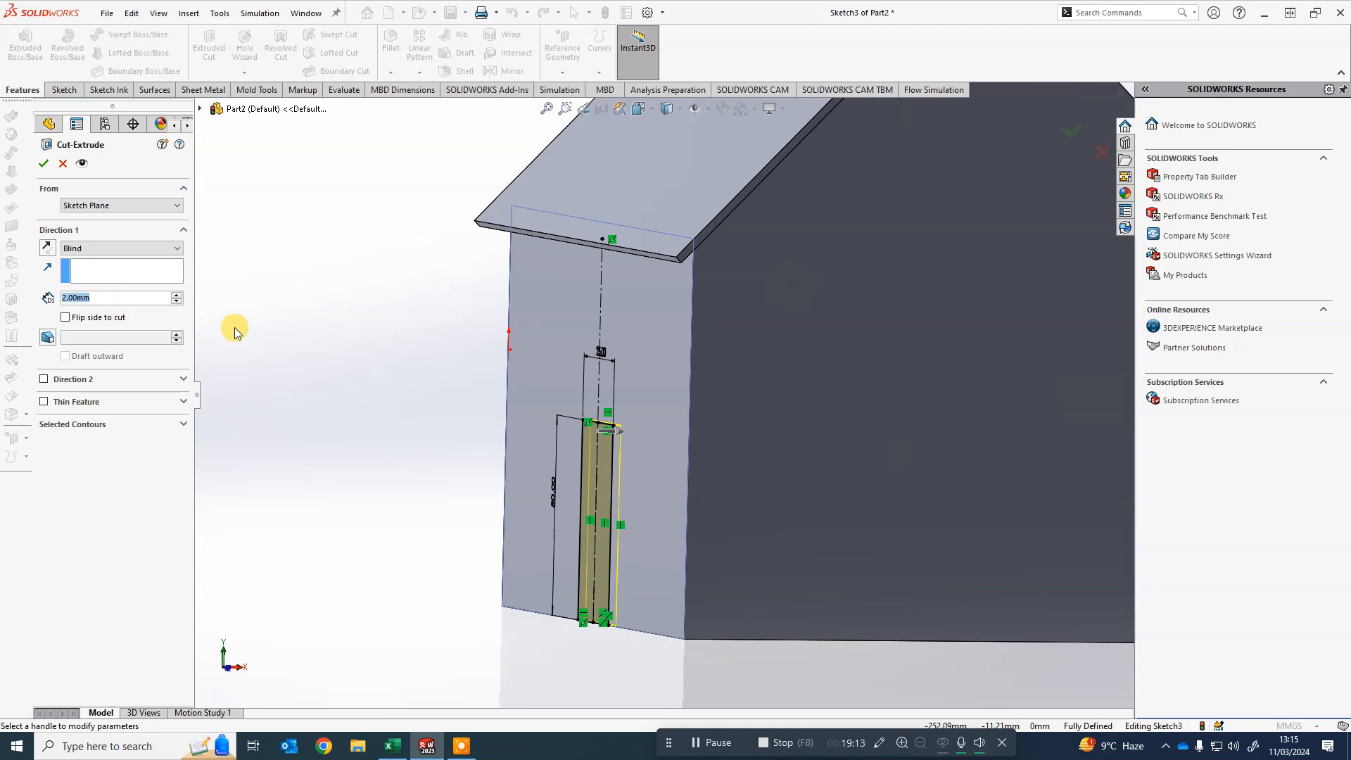
{"action": "type", "text": "5"}
{"action": "key", "text": "Return"}
{"action": "mouse_move", "coordinate": [365, 496]}
{"action": "middle_mouse_down"}
{"action": "mouse_move", "coordinate": [336, 480]}
{"action": "mouse_move", "coordinate": [395, 495]}
{"action": "middle_mouse_up"}
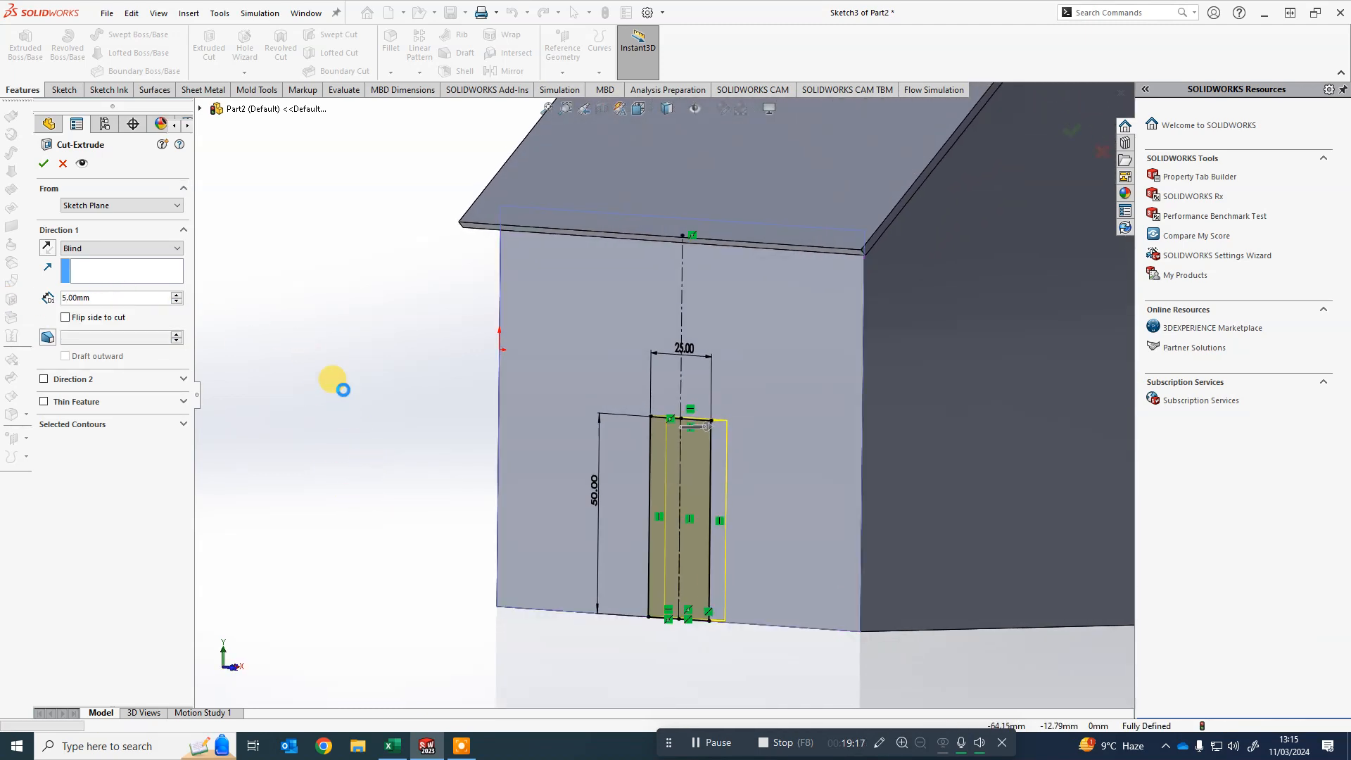
{"action": "scroll", "coordinate": [315, 393], "scroll_direction": "up", "scroll_amount": 3}
{"action": "left_click", "coordinate": [315, 391]}
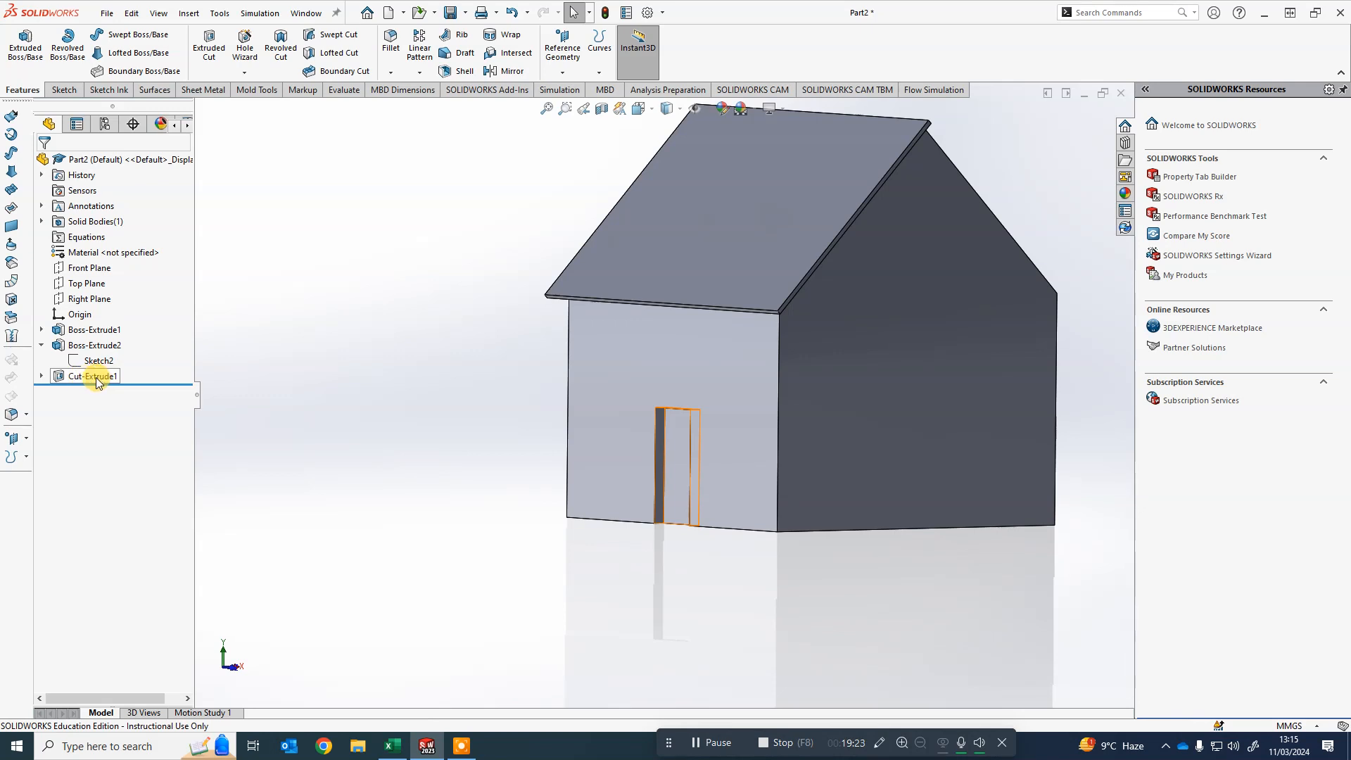
- Edit the door sketch under the cut feature, set the door height to 40 mm, and rebuild
{"action": "left_click", "coordinate": [41, 376]}
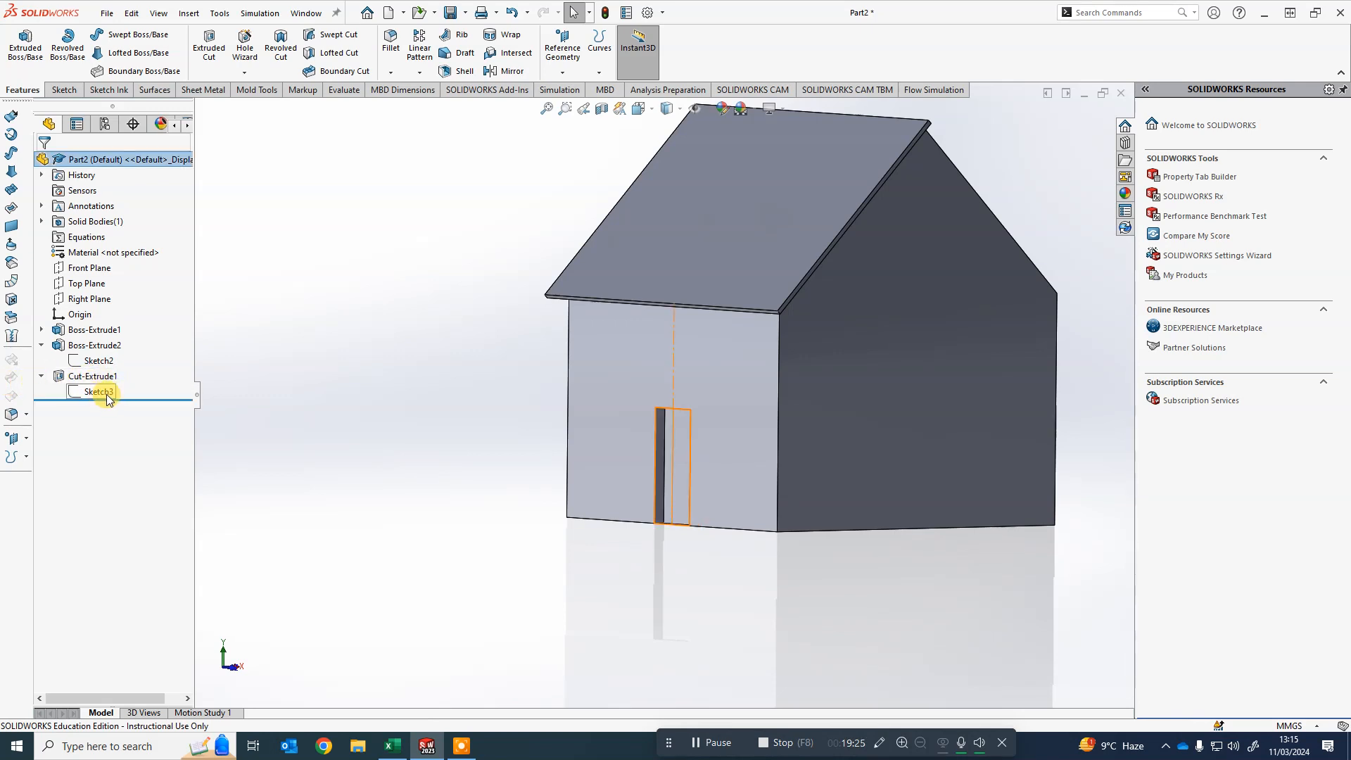
{"action": "left_click", "coordinate": [322, 404]}
{"action": "middle_click_drag", "start_coordinate": [470, 436], "coordinate": [533, 466]}
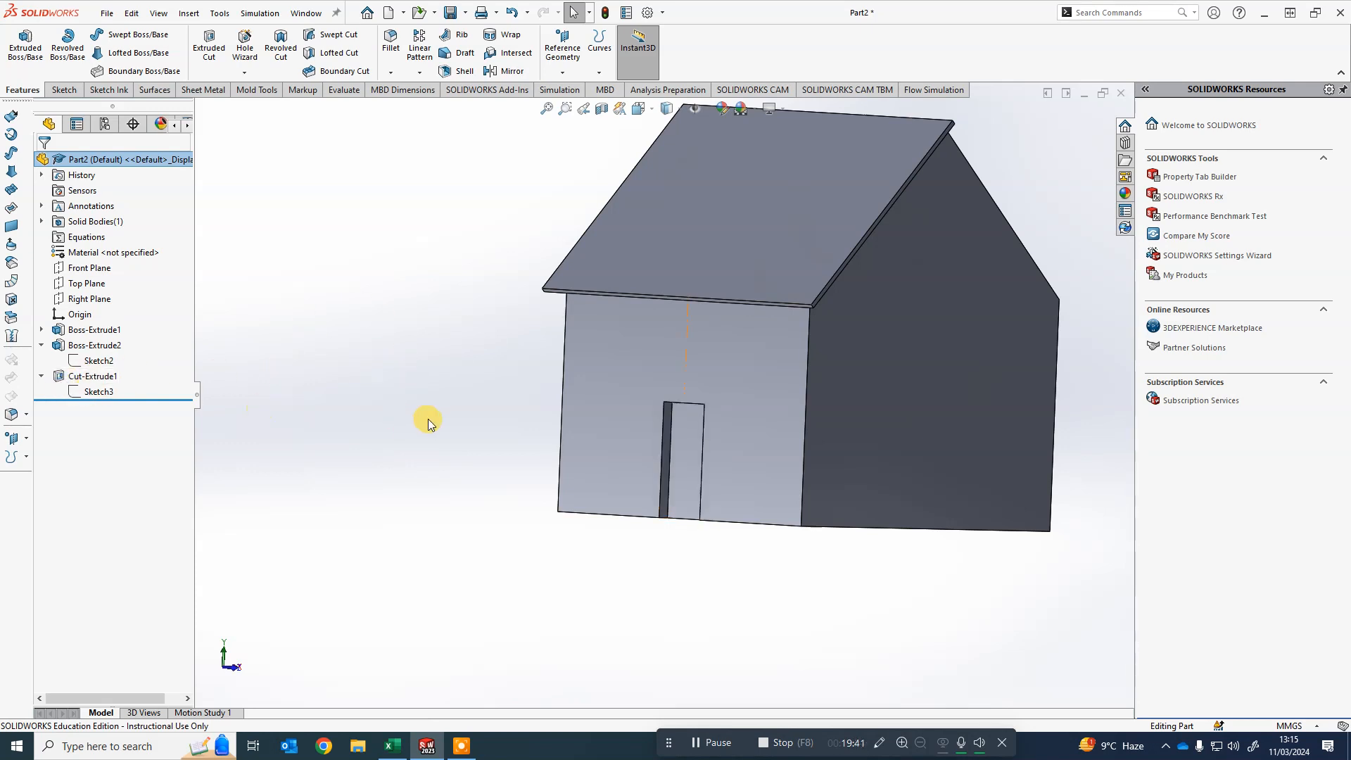
{"action": "right_click", "coordinate": [94, 393]}
{"action": "left_click", "coordinate": [108, 347]}
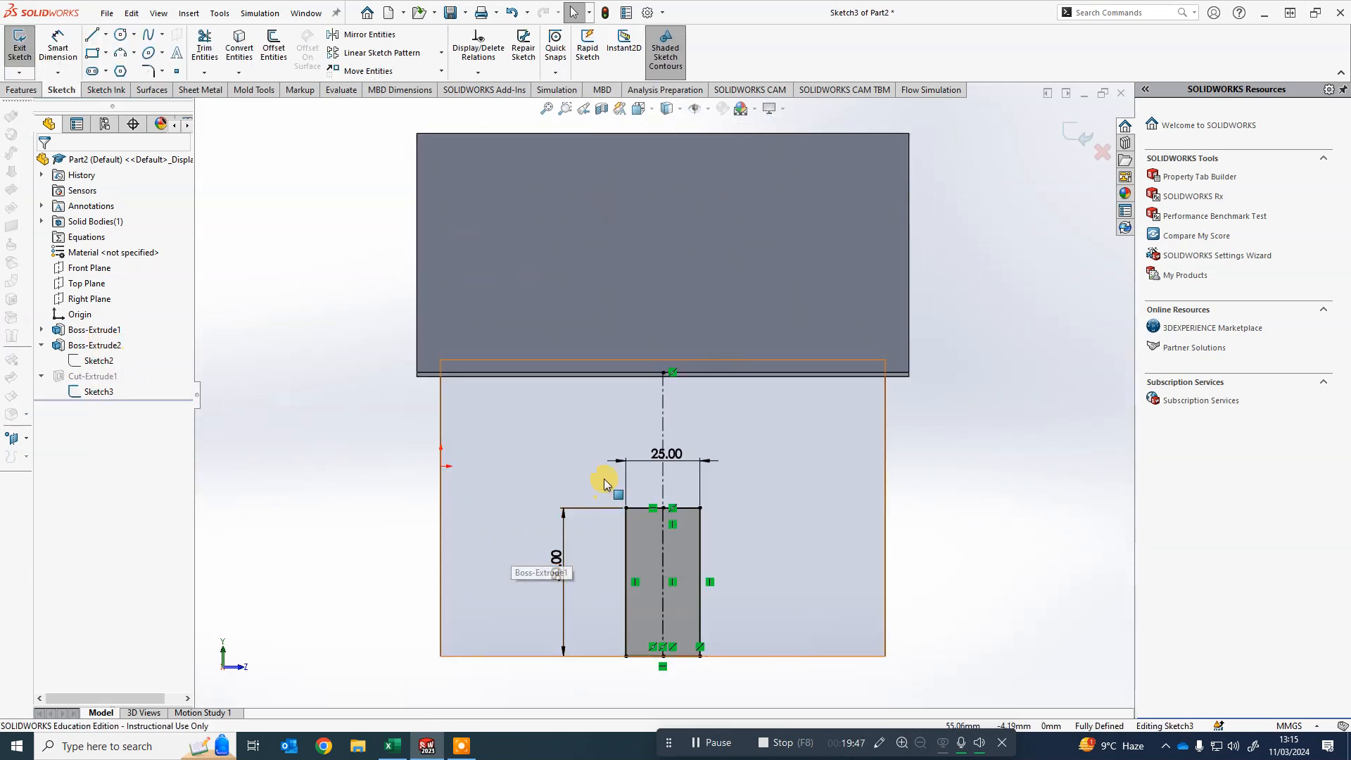
{"action": "double_click", "coordinate": [552, 563]}
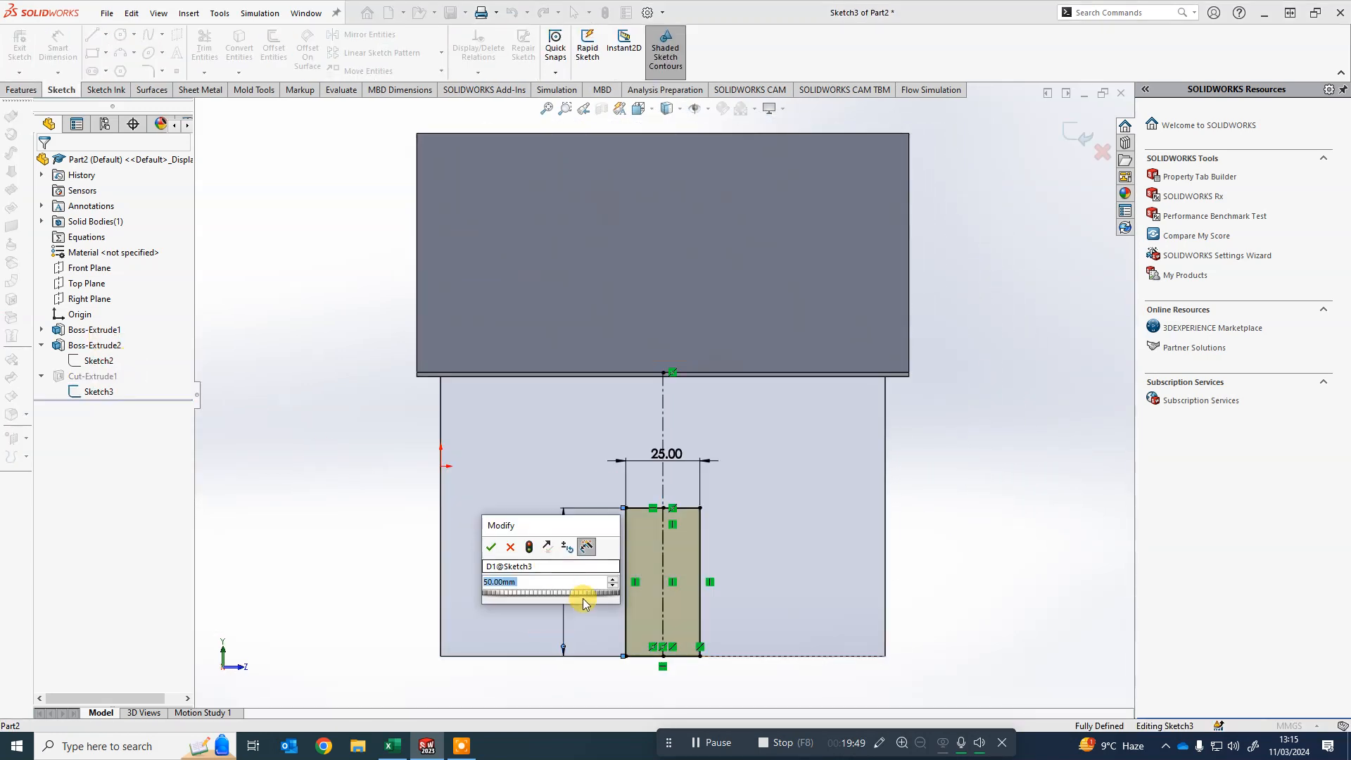
{"action": "type", "text": "40"}
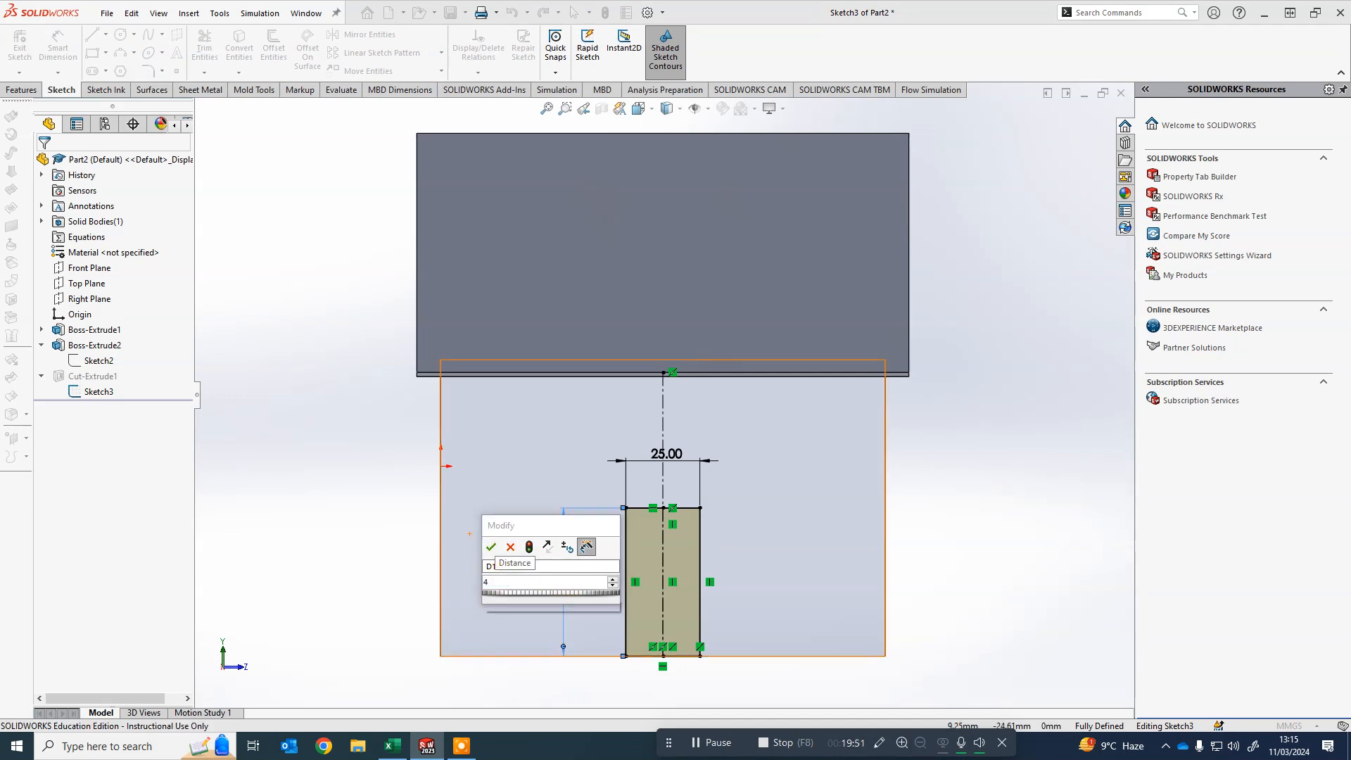
{"action": "left_click", "coordinate": [491, 547]}
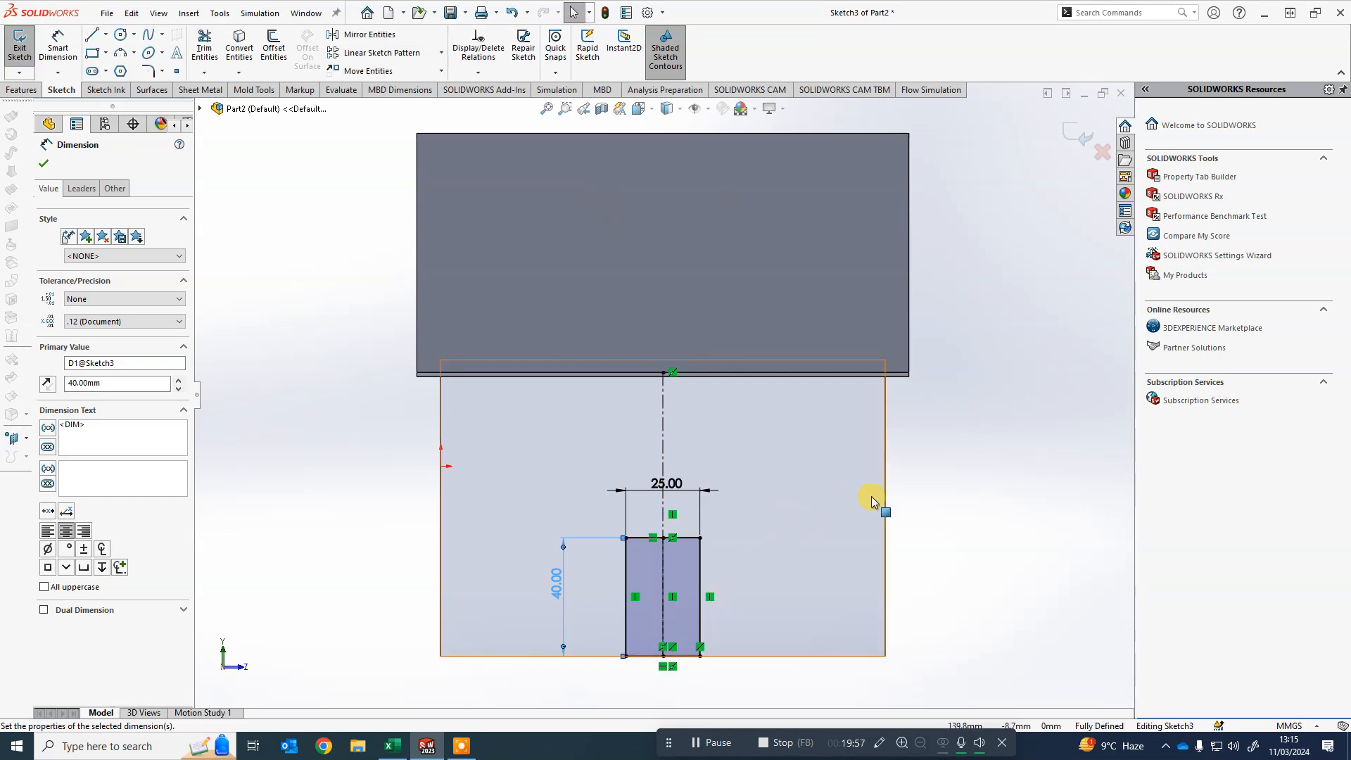
{"action": "left_click", "coordinate": [1086, 139]}
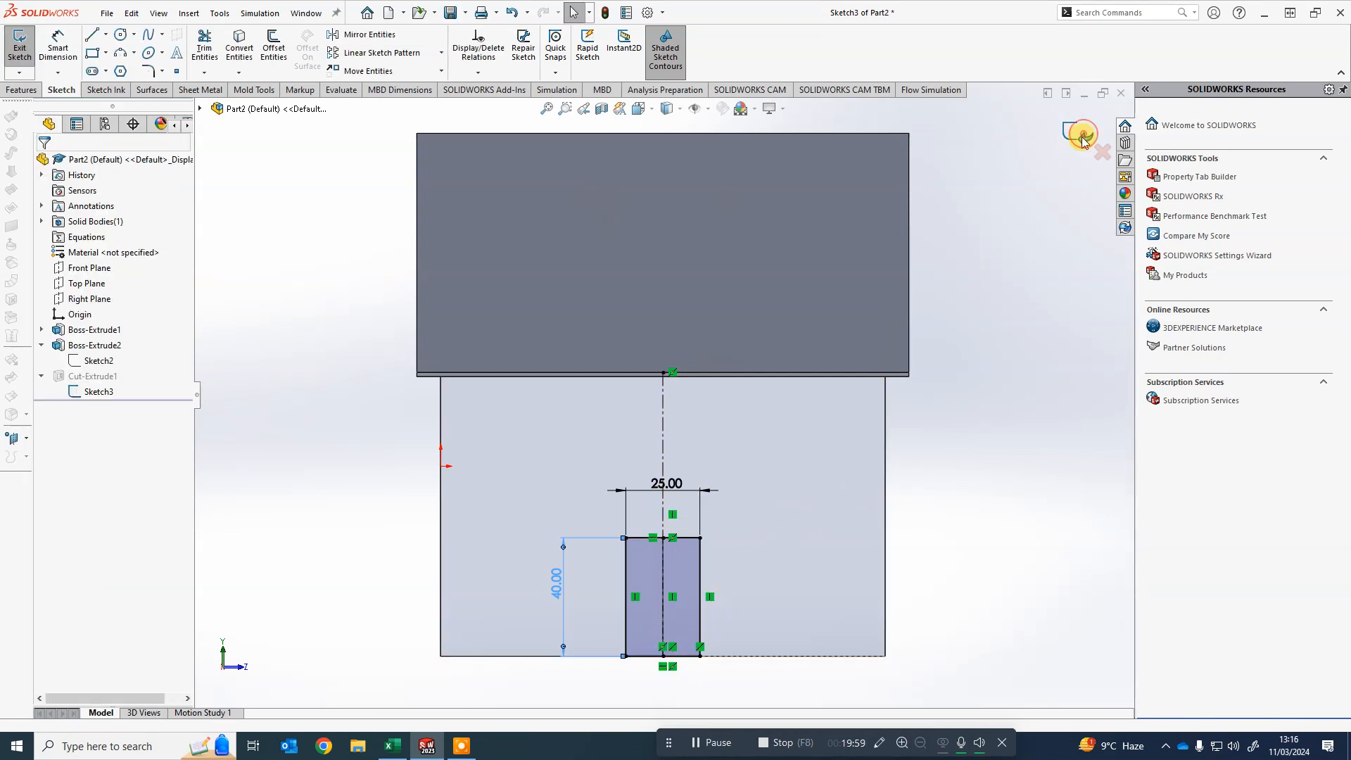
{"action": "left_click", "coordinate": [1079, 130]}
- Open a new sketch on the front wall and draw a window rectangle about 29 × 28 mm in the wall's upper-left area
{"action": "mouse_move", "coordinate": [884, 576]}
{"action": "middle_mouse_down"}
{"action": "mouse_move", "coordinate": [786, 590]}
{"action": "mouse_move", "coordinate": [972, 571]}
{"action": "mouse_move", "coordinate": [831, 562]}
{"action": "mouse_move", "coordinate": [878, 566]}
{"action": "middle_mouse_up"}
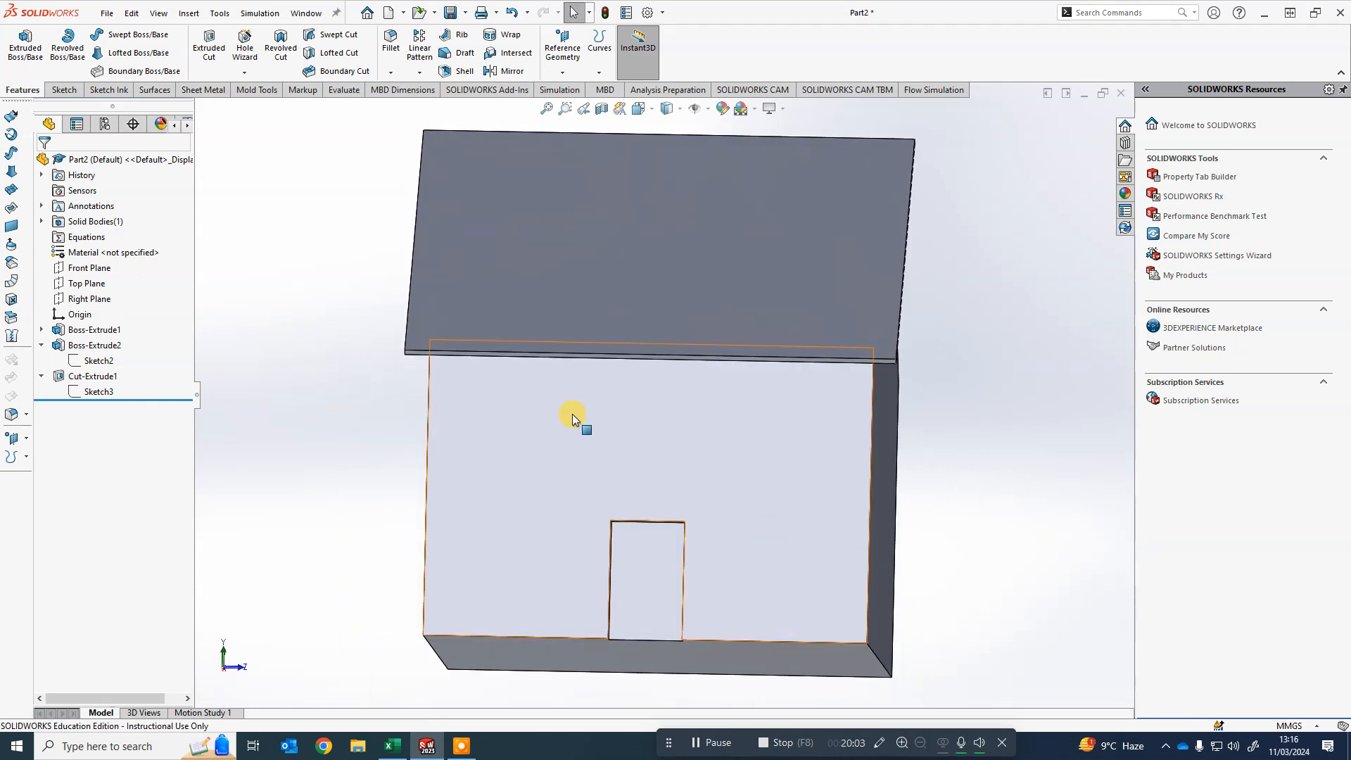
{"action": "scroll", "coordinate": [850, 444], "scroll_direction": "up", "scroll_amount": 2}
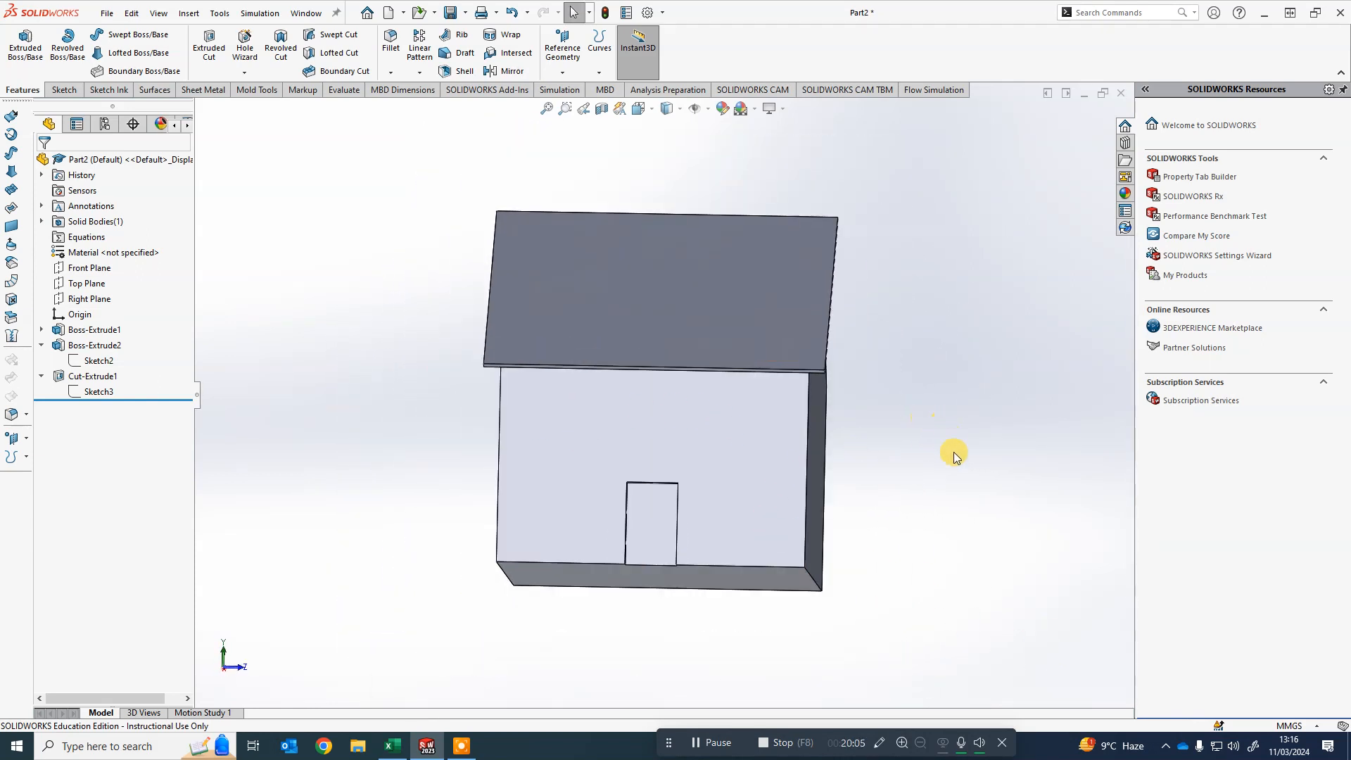
{"action": "left_click", "coordinate": [40, 376]}
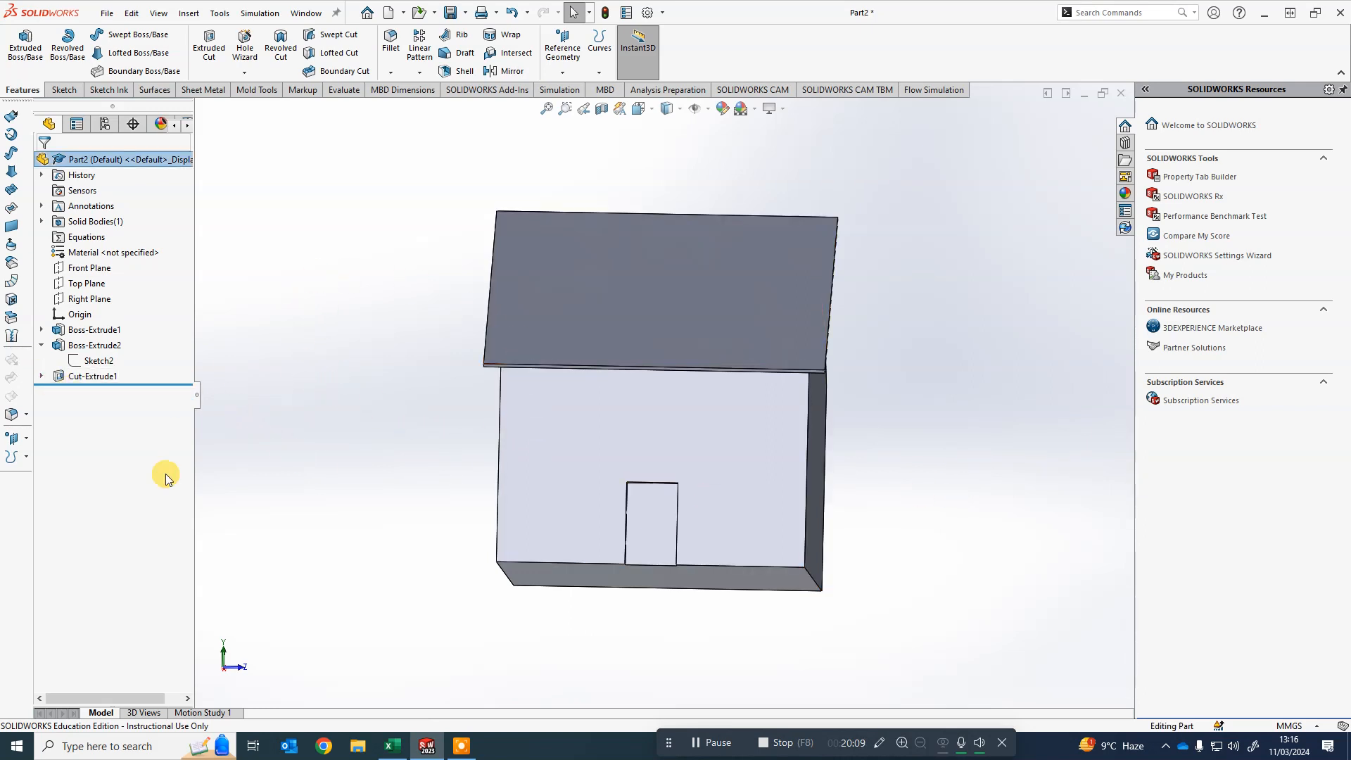
{"action": "right_click", "coordinate": [649, 424]}
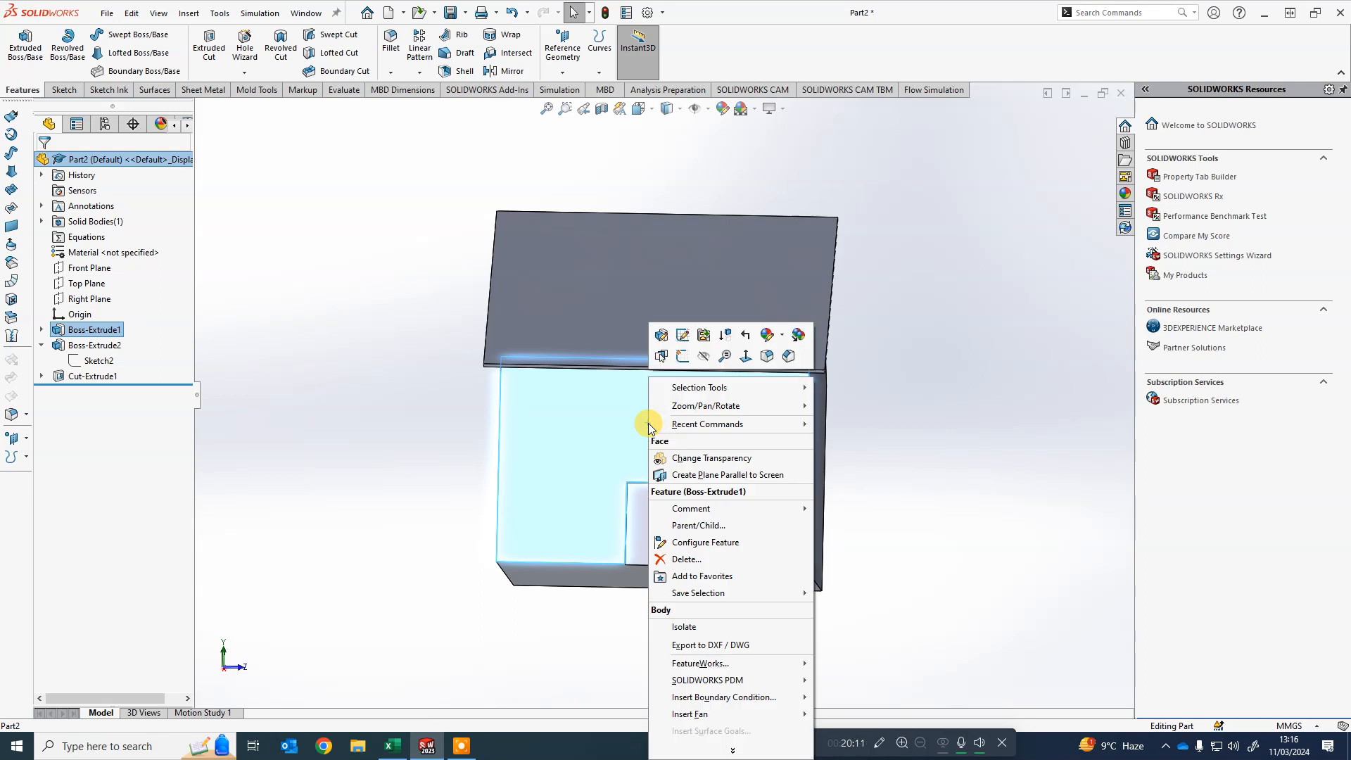
{"action": "left_click", "coordinate": [686, 358]}
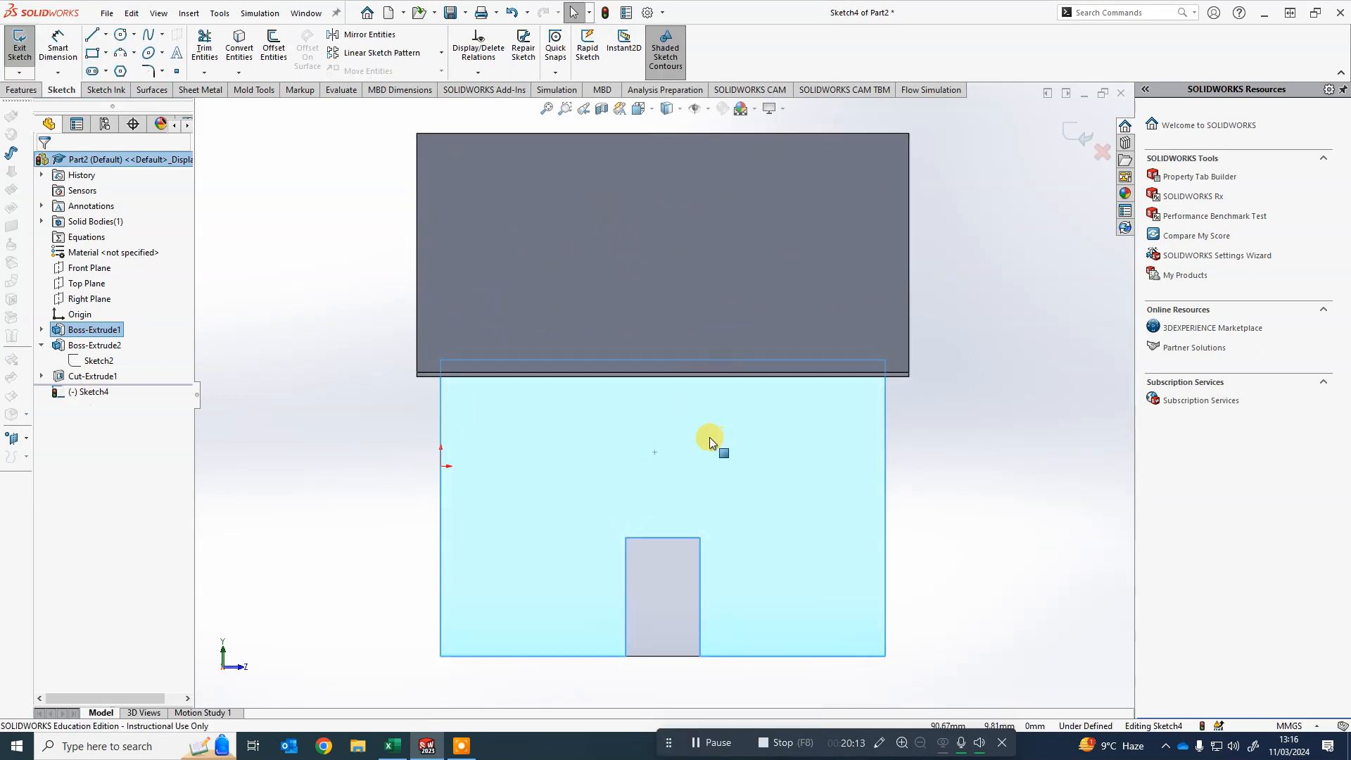
{"action": "left_click", "coordinate": [92, 52]}
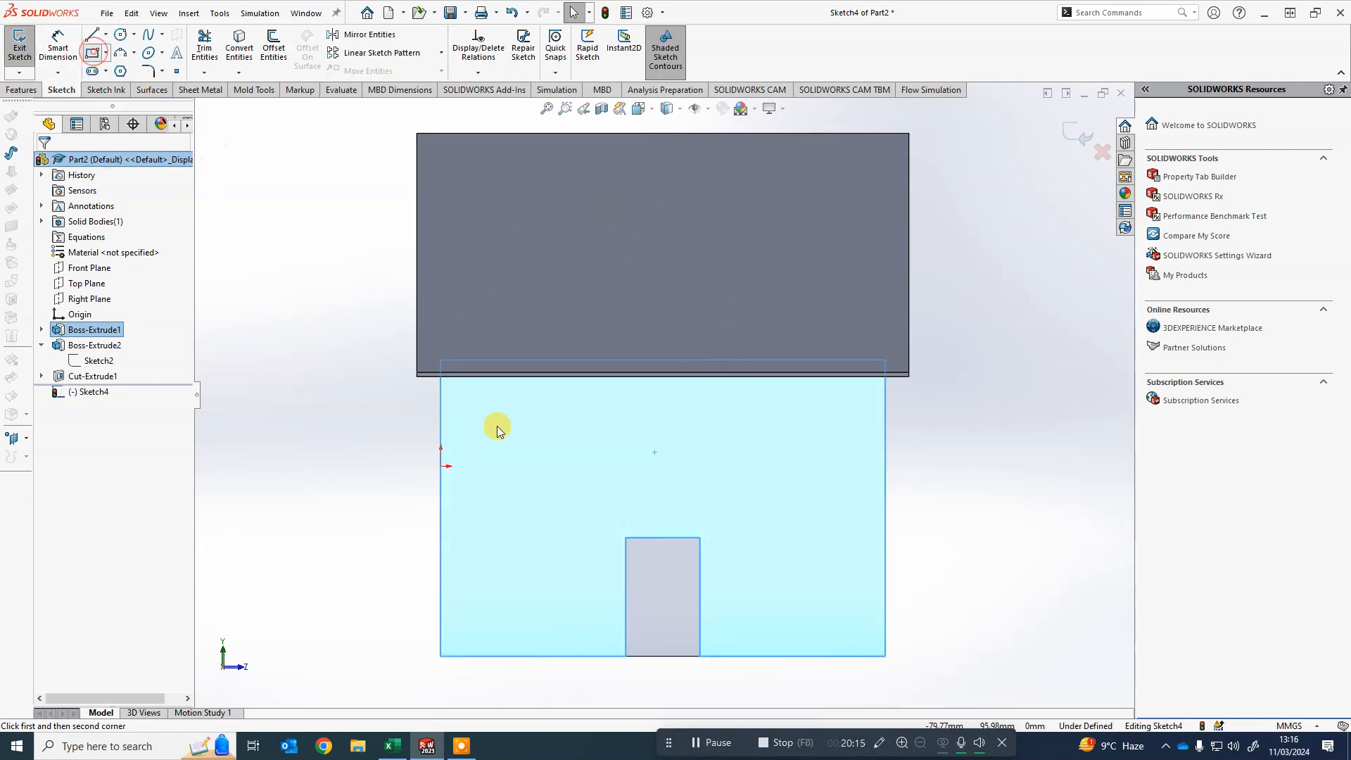
{"action": "left_click", "coordinate": [477, 410]}
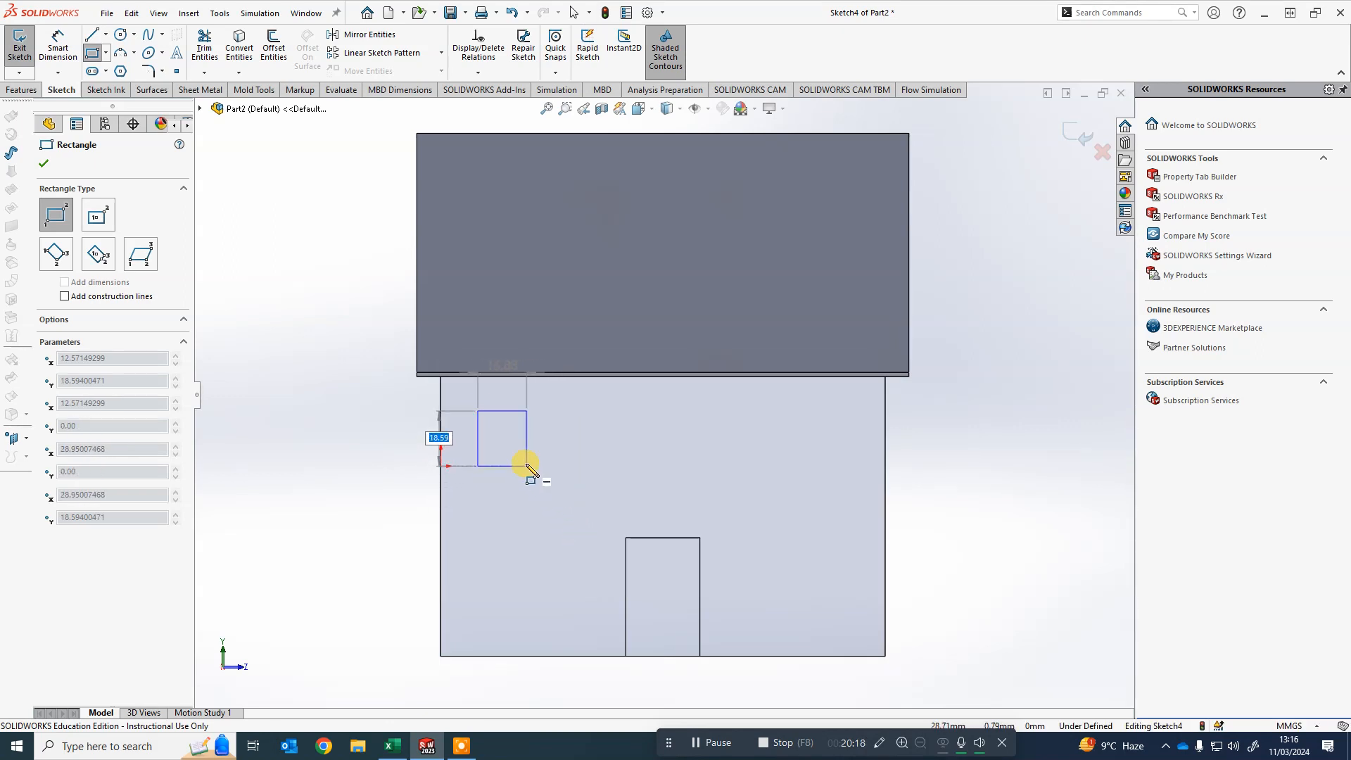
{"action": "left_click", "coordinate": [564, 495]}
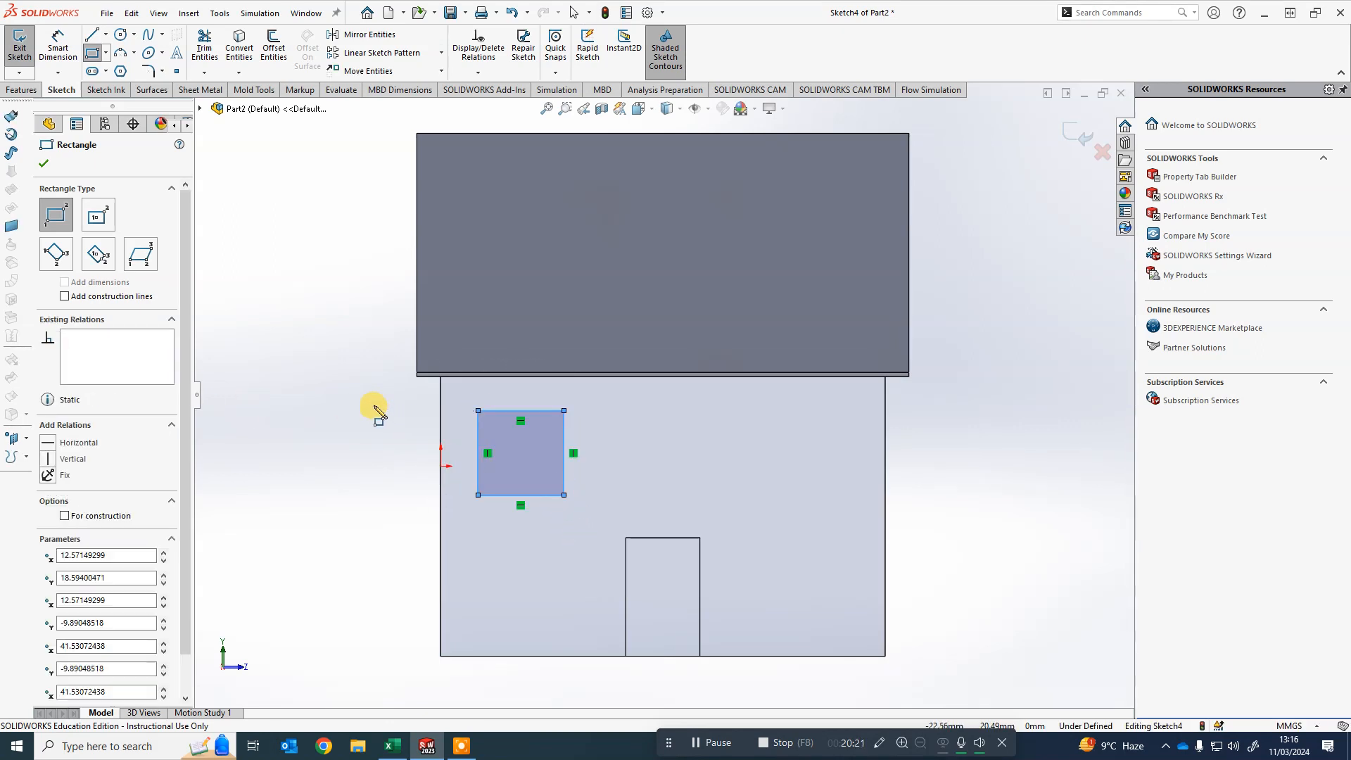
{"action": "key", "text": "Escape"}
- Draw a vertical centerline from the midpoint of the wall's bottom edge up to its top edge
{"action": "left_click", "coordinate": [106, 33]}
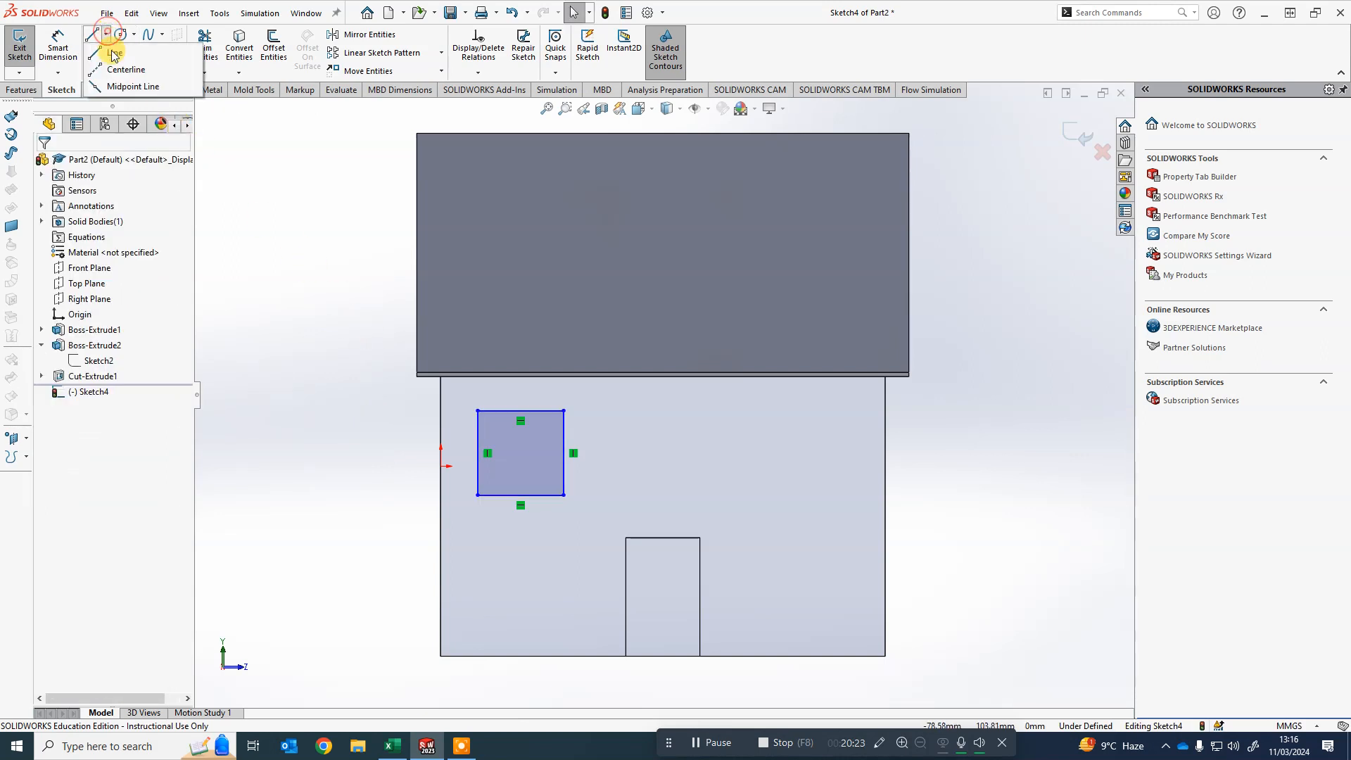
{"action": "left_click", "coordinate": [123, 73]}
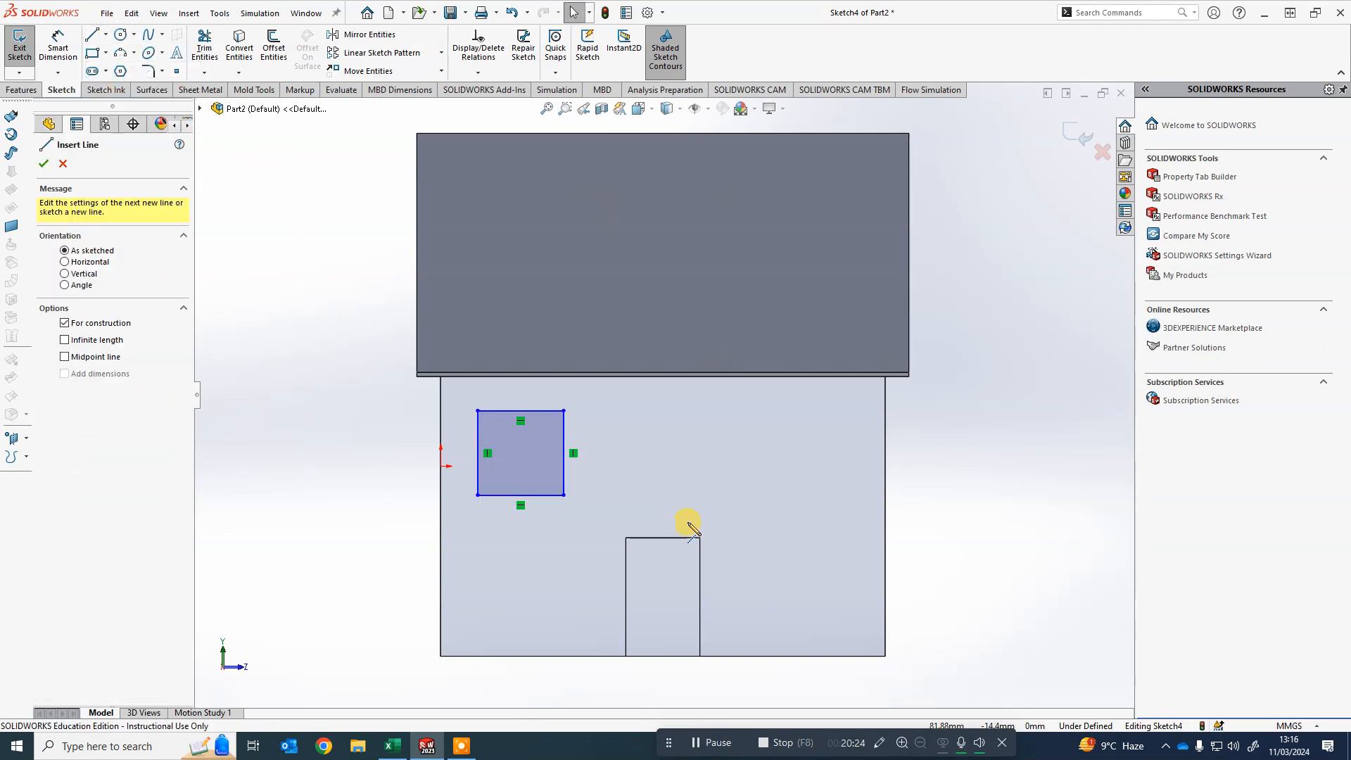
{"action": "left_click", "coordinate": [663, 657]}
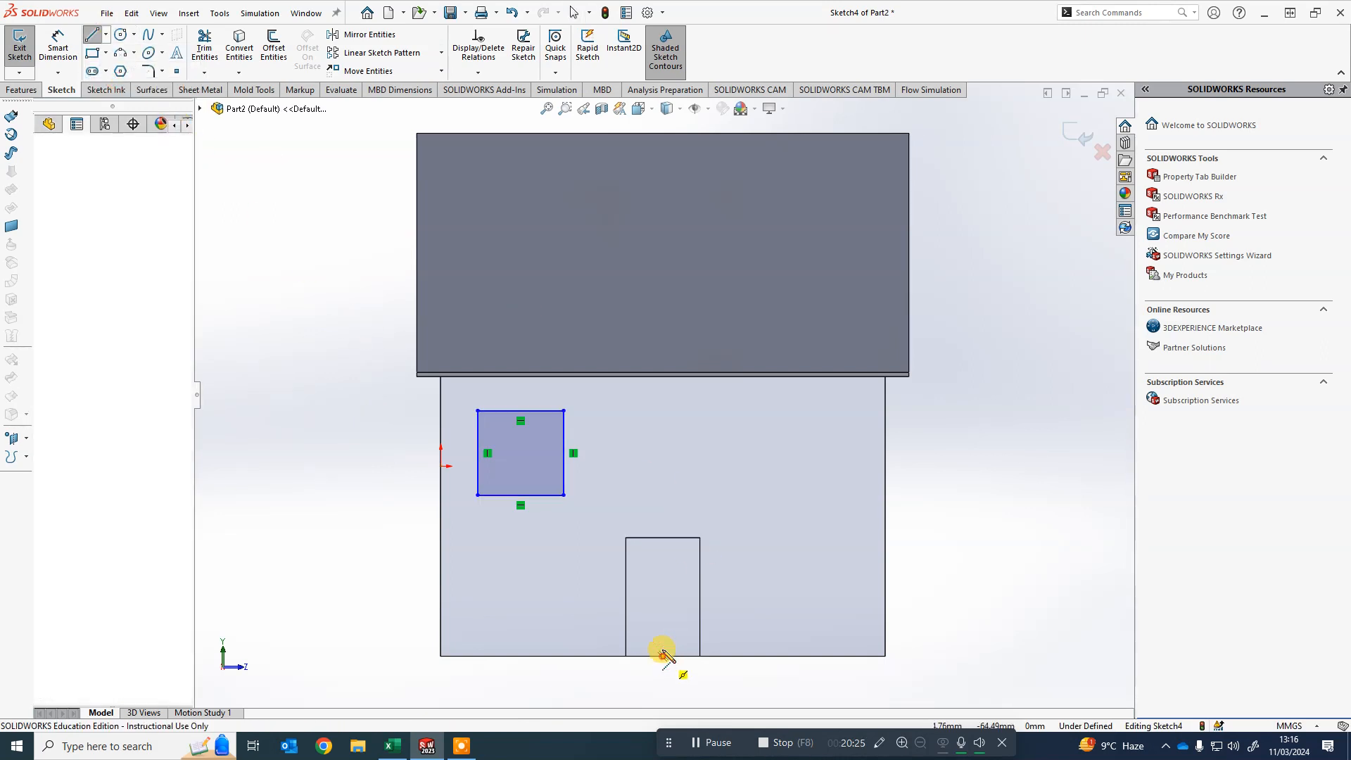
{"action": "left_click", "coordinate": [662, 380]}
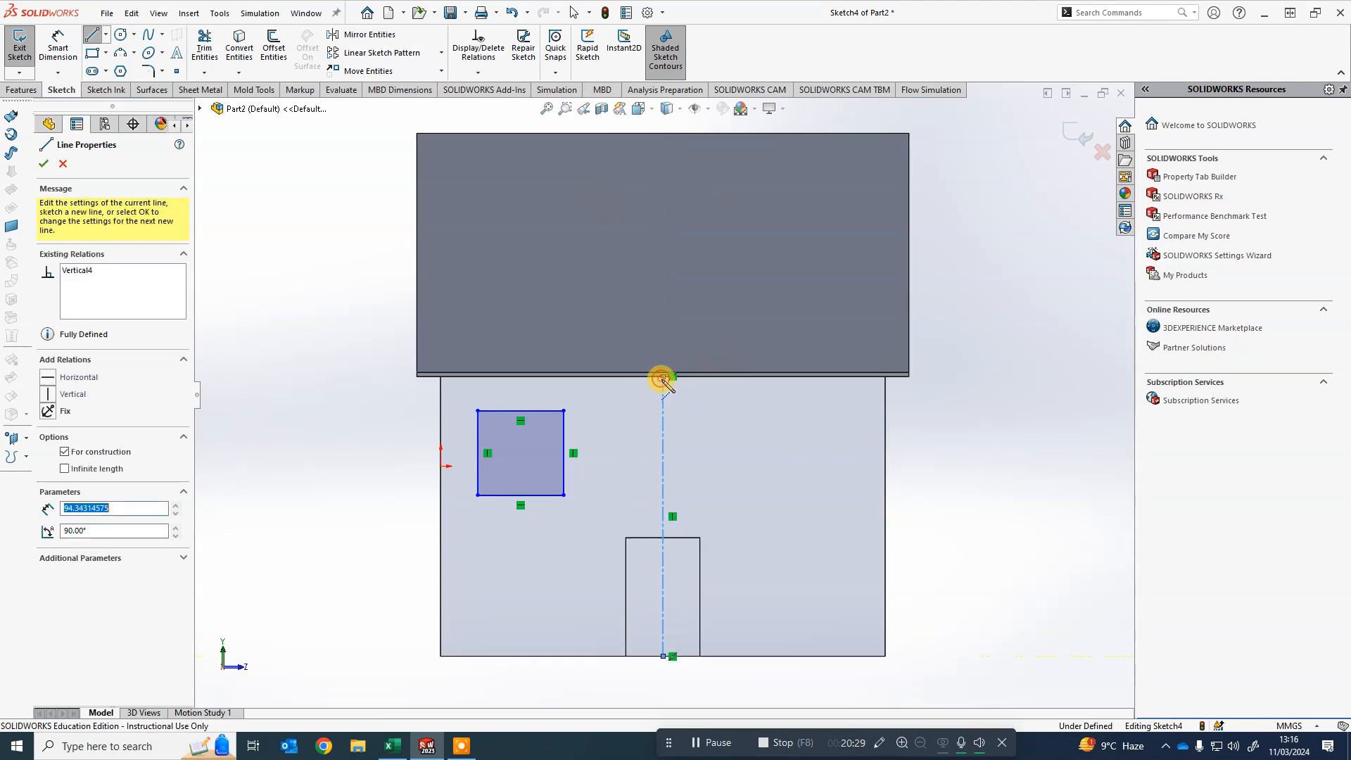
{"action": "key", "text": "Escape"}
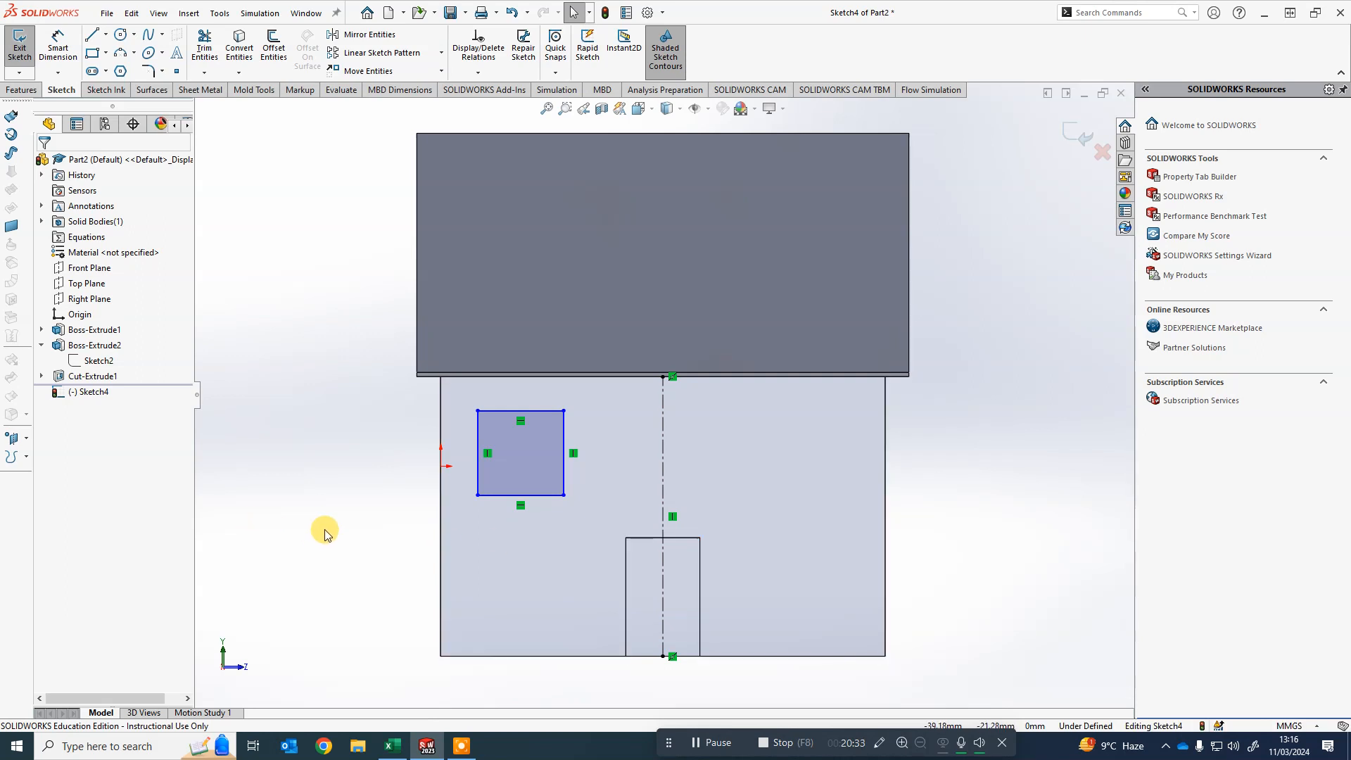
- Add an Equal relation between the window rectangle's left and right edges
{"action": "left_click", "coordinate": [478, 438]}
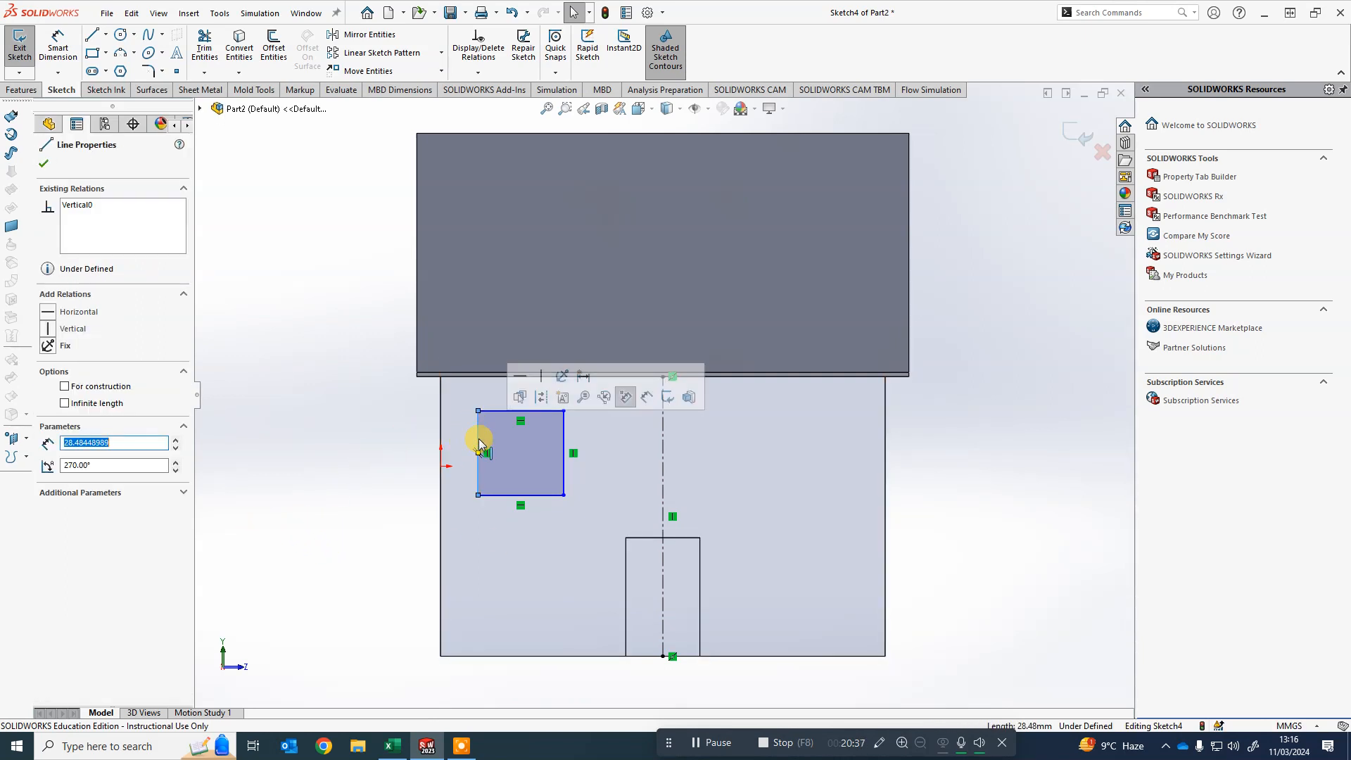
{"action": "key", "text": "Escape"}
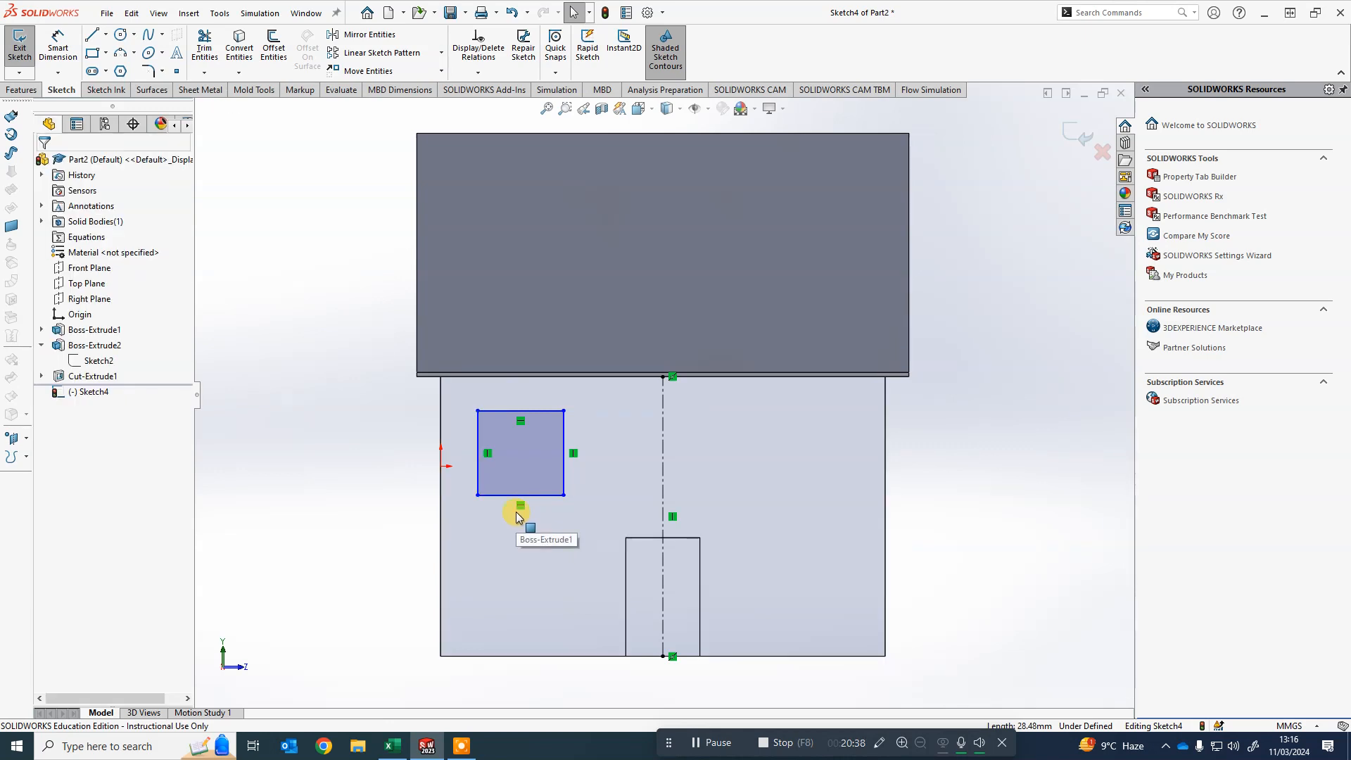
{"action": "left_click", "coordinate": [479, 440]}
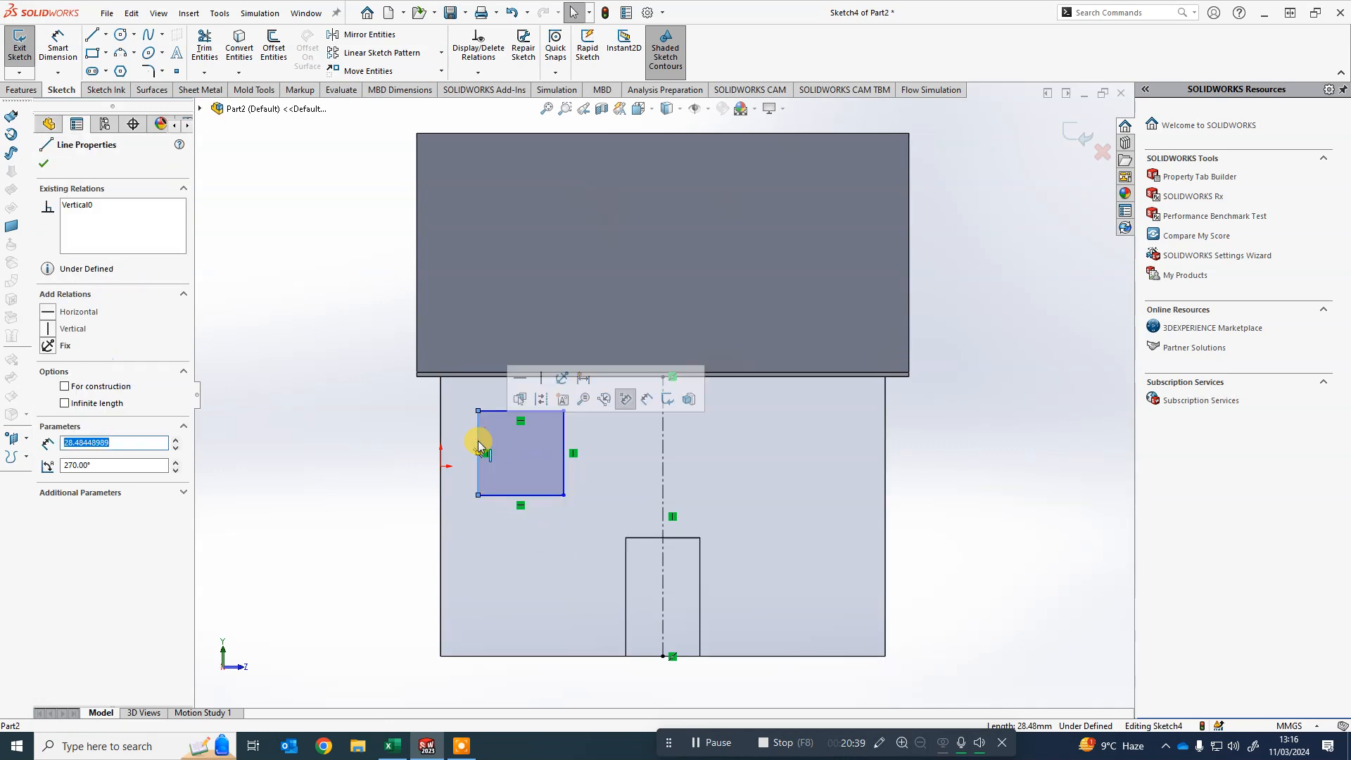
{"action": "left_click", "coordinate": [565, 438], "text": "ctrl"}
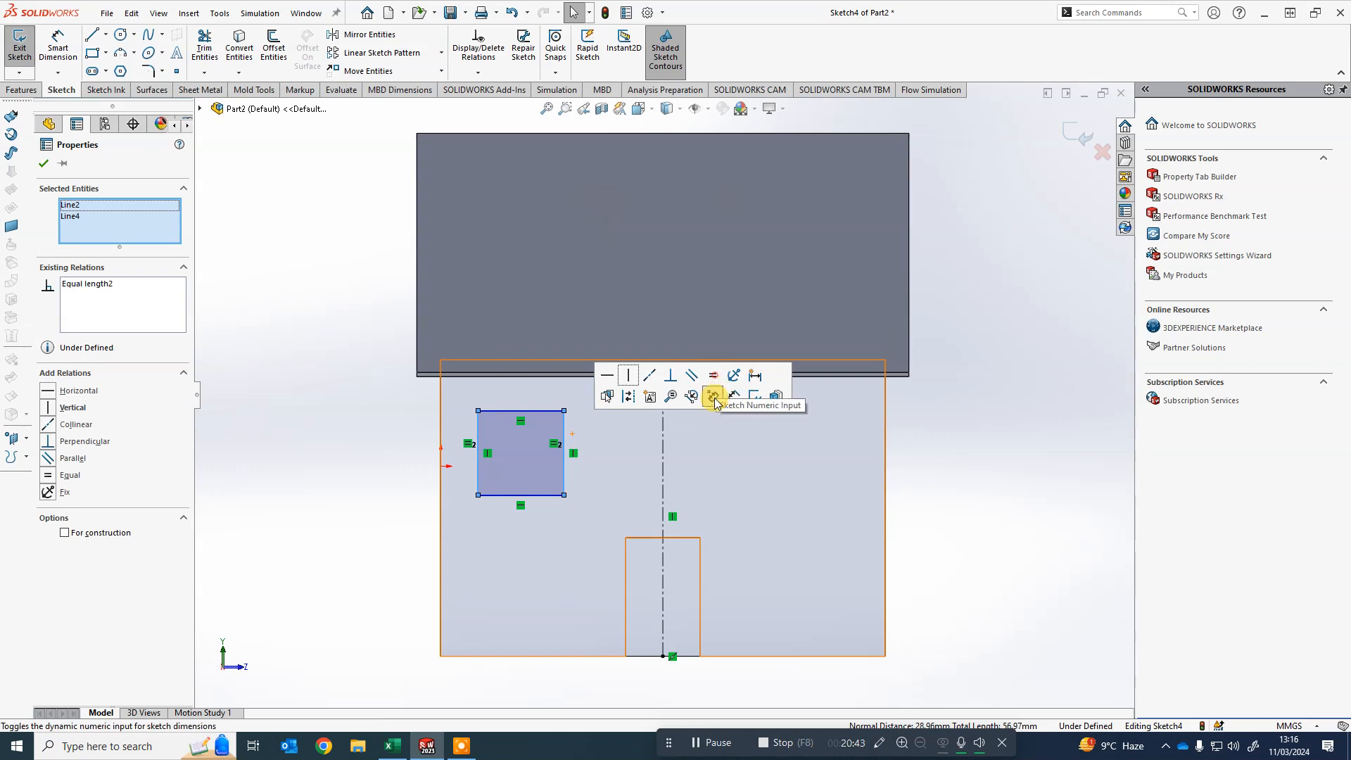
{"action": "key", "text": "Escape"}
- Dimension the window's left edge and set the window height to 20 mm
{"action": "right_click_drag", "start_coordinate": [329, 484], "coordinate": [330, 410]}
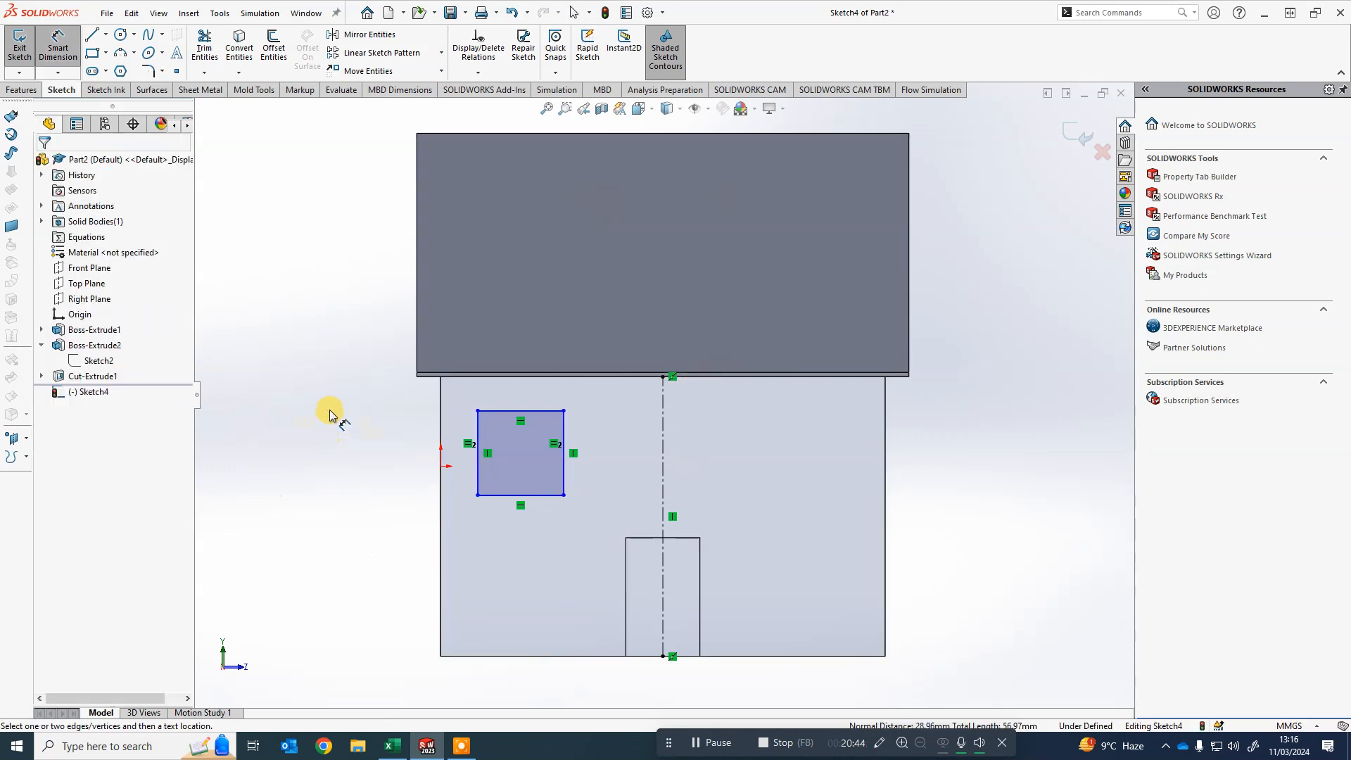
{"action": "left_click", "coordinate": [479, 428]}
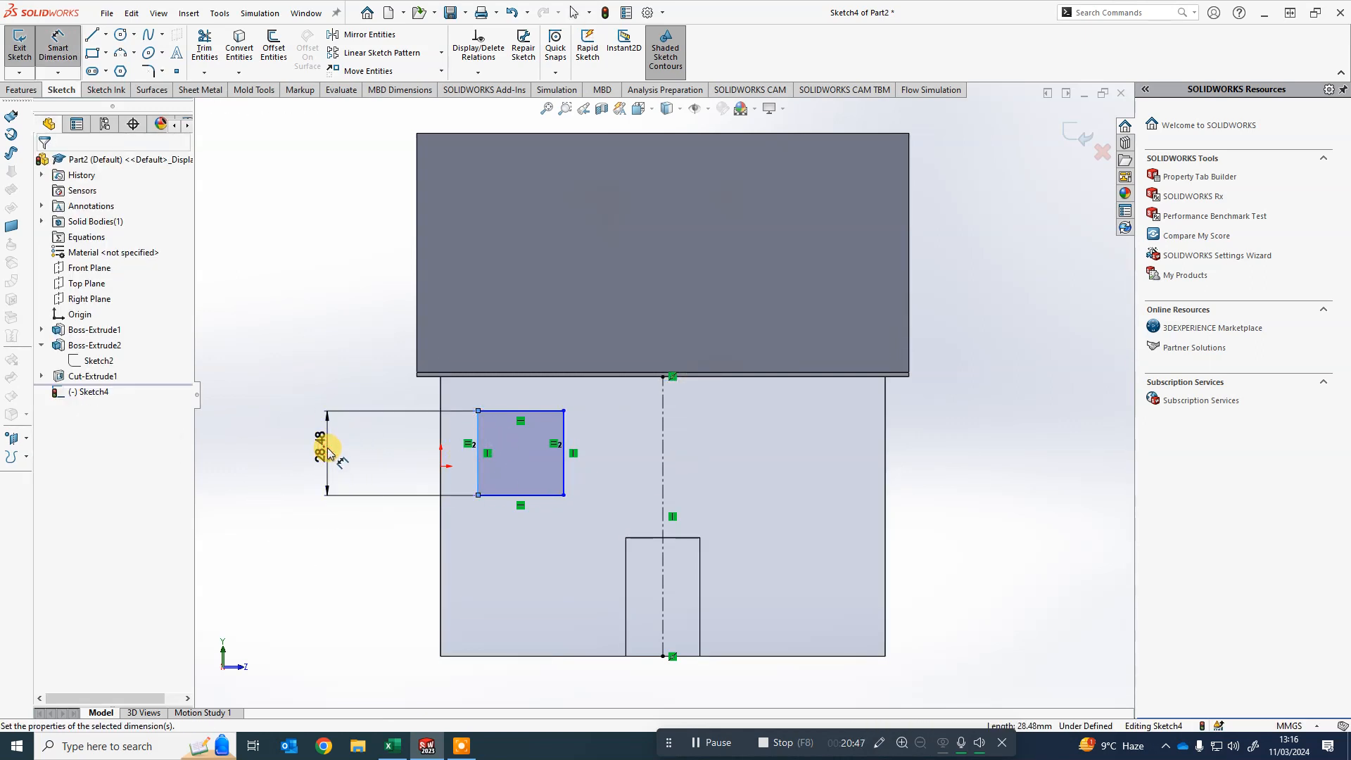
{"action": "left_click", "coordinate": [325, 447]}
{"action": "type", "text": "25"}
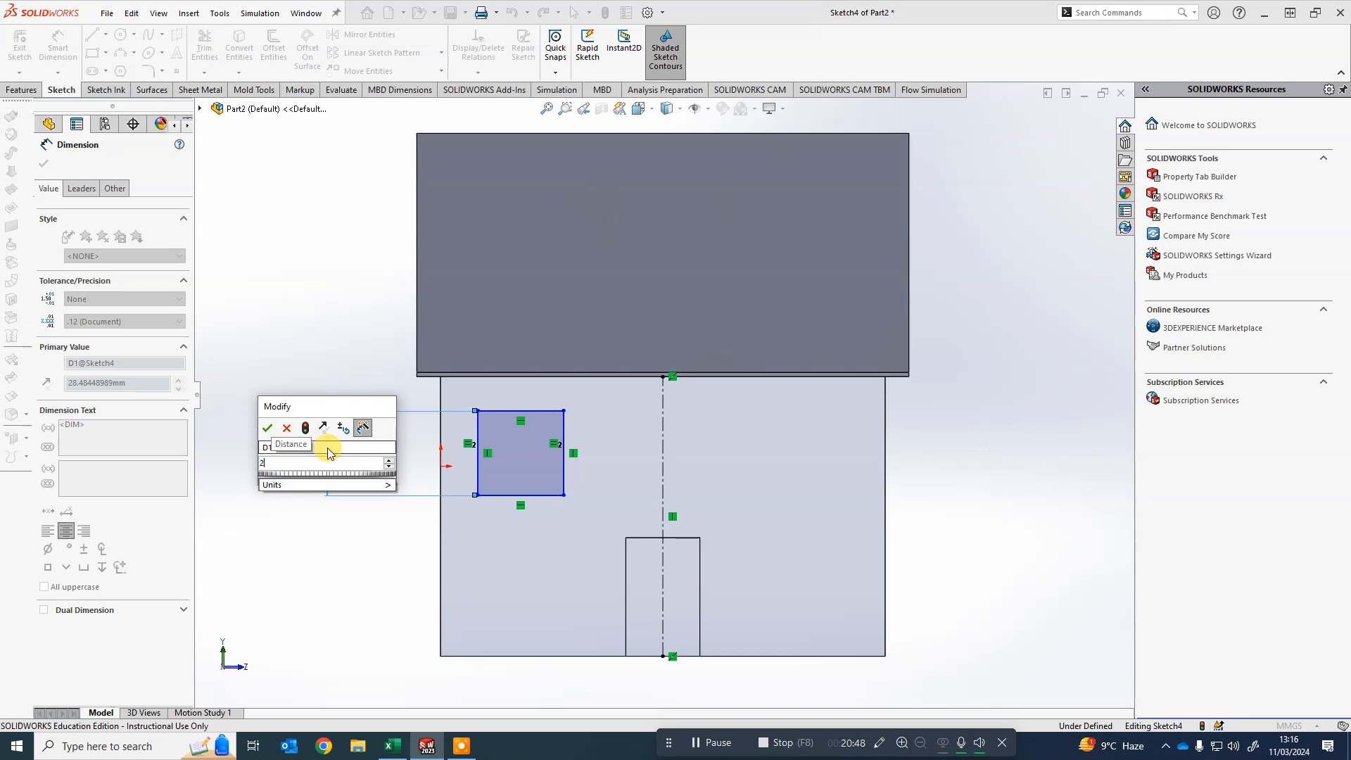
{"action": "key", "text": "Return"}
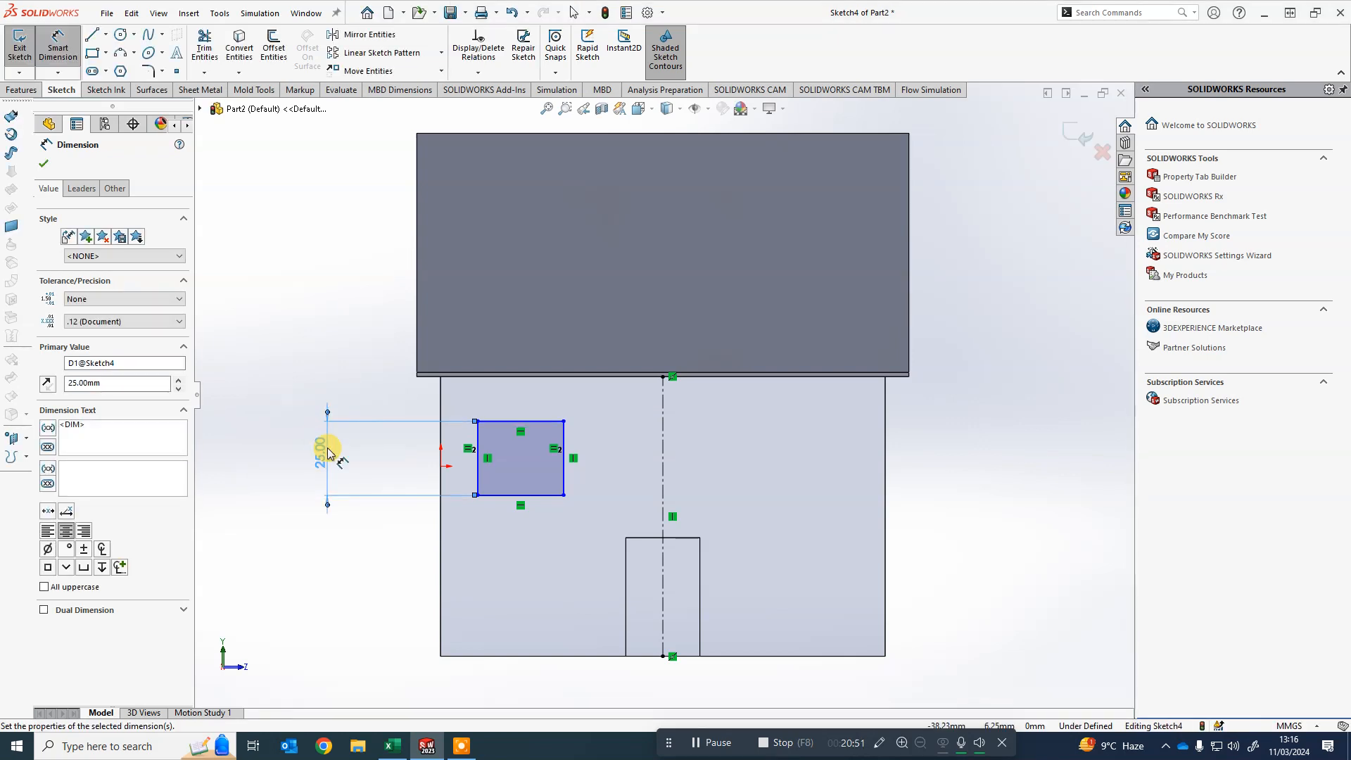
{"action": "double_click", "coordinate": [320, 450]}
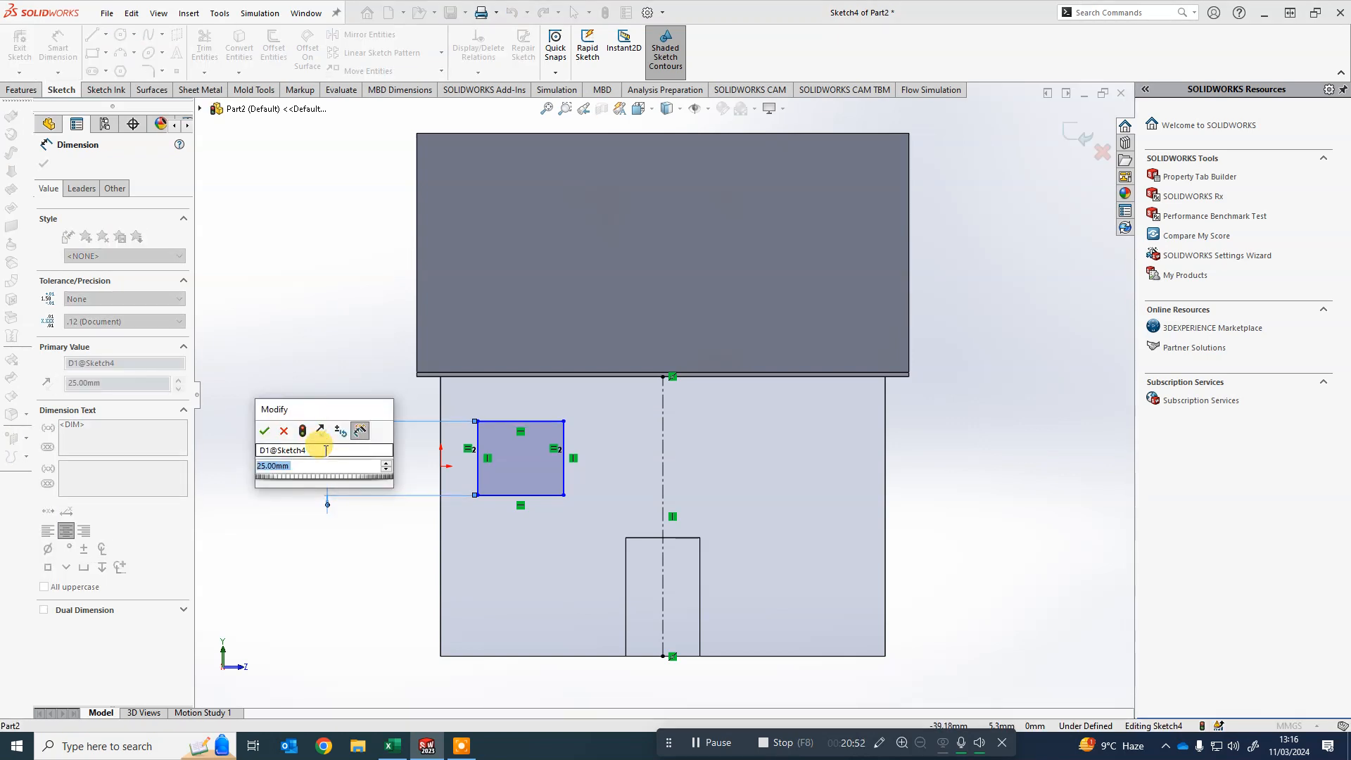
{"action": "type", "text": "20"}
{"action": "key", "text": "Return"}
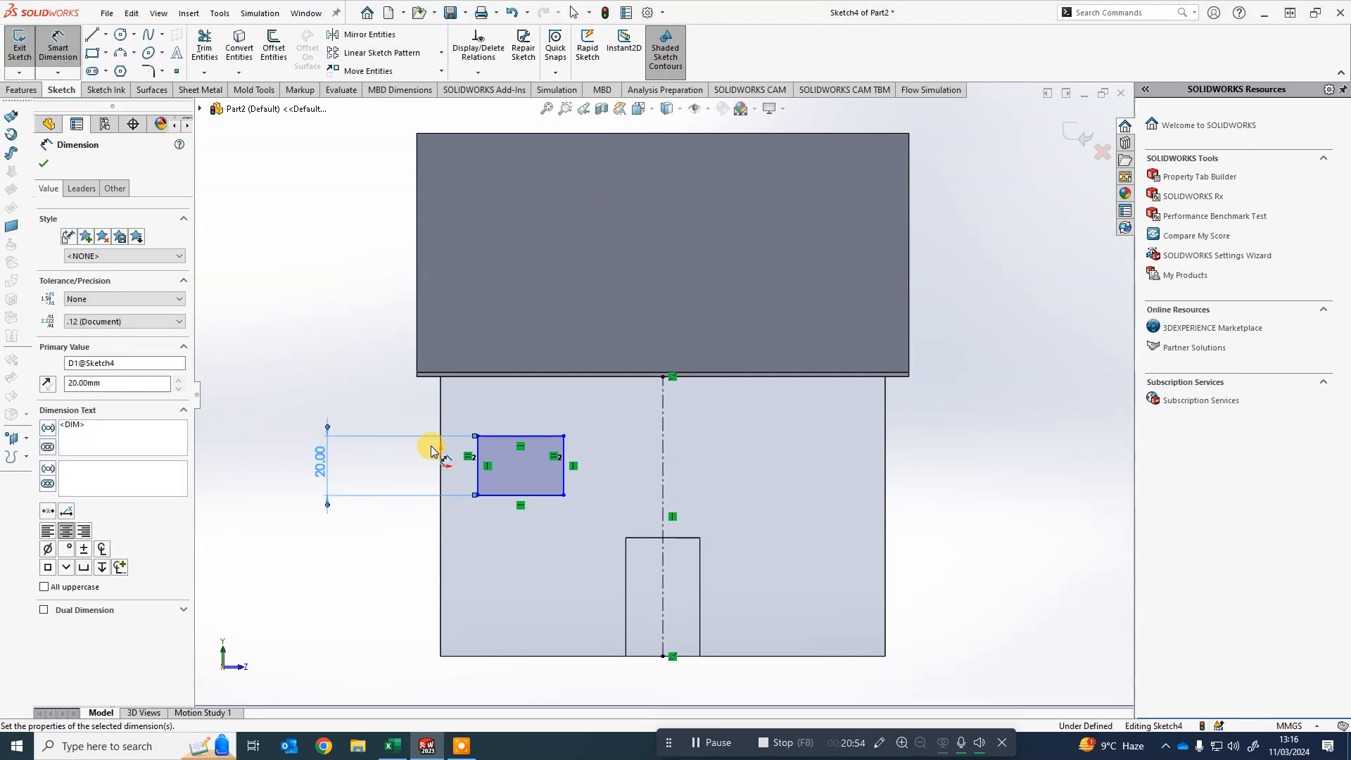
- Dimension the window's top edge and set the window width to 35 mm
{"action": "left_click", "coordinate": [524, 438]}
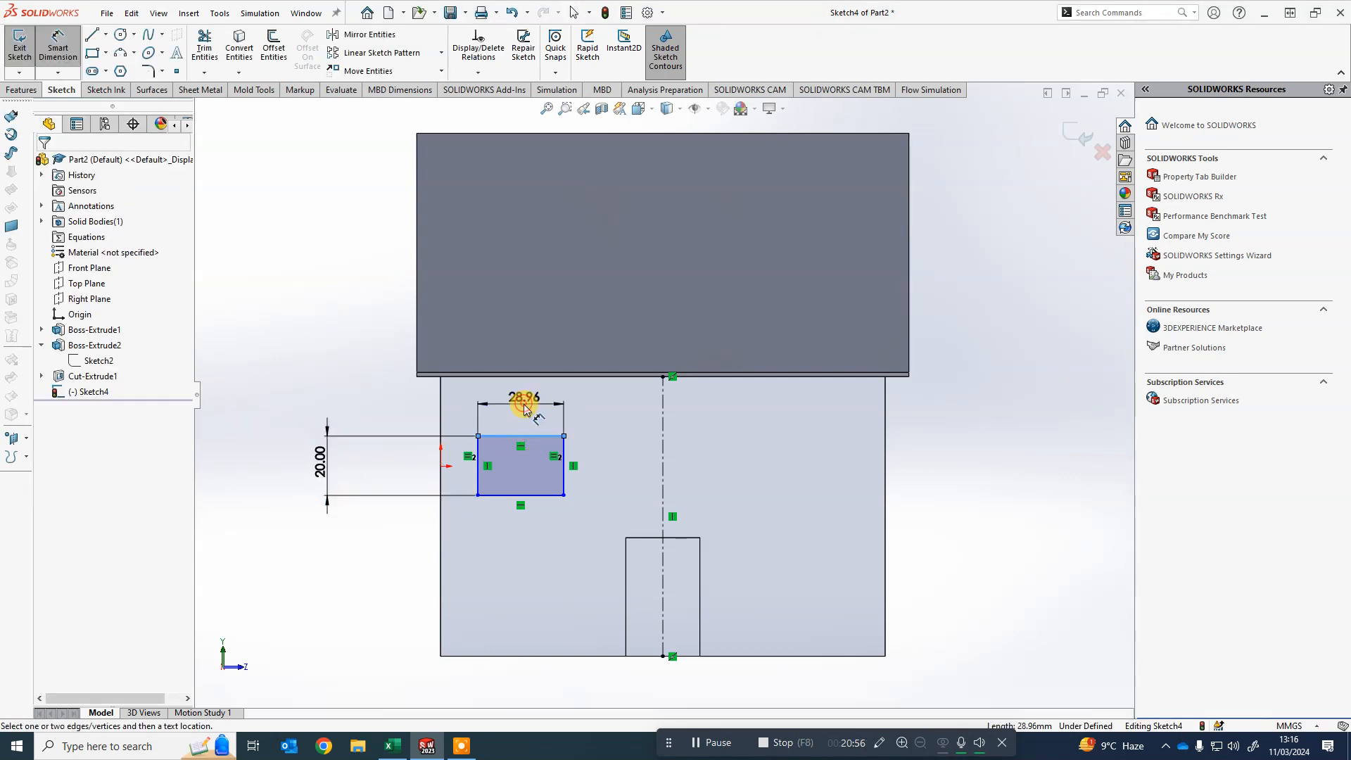
{"action": "left_click", "coordinate": [523, 404]}
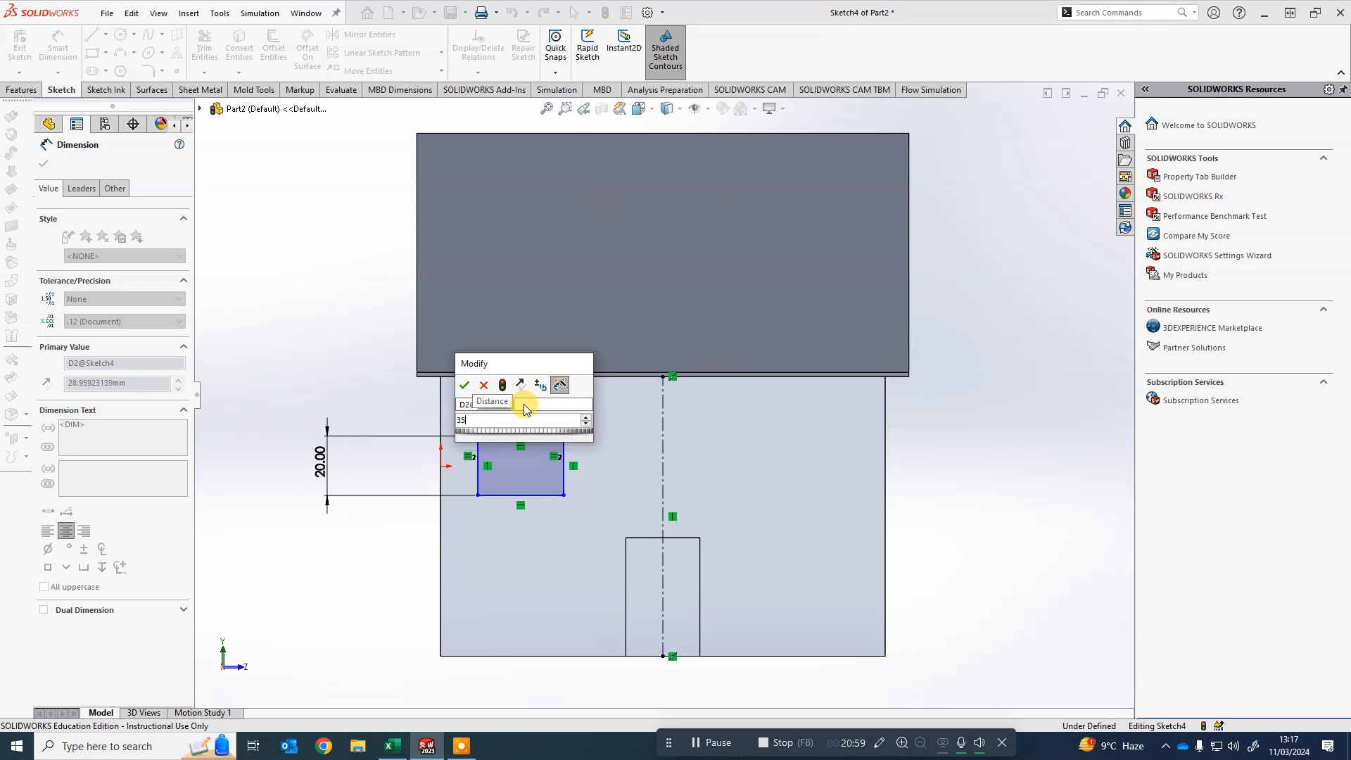
{"action": "key", "text": "Return"}
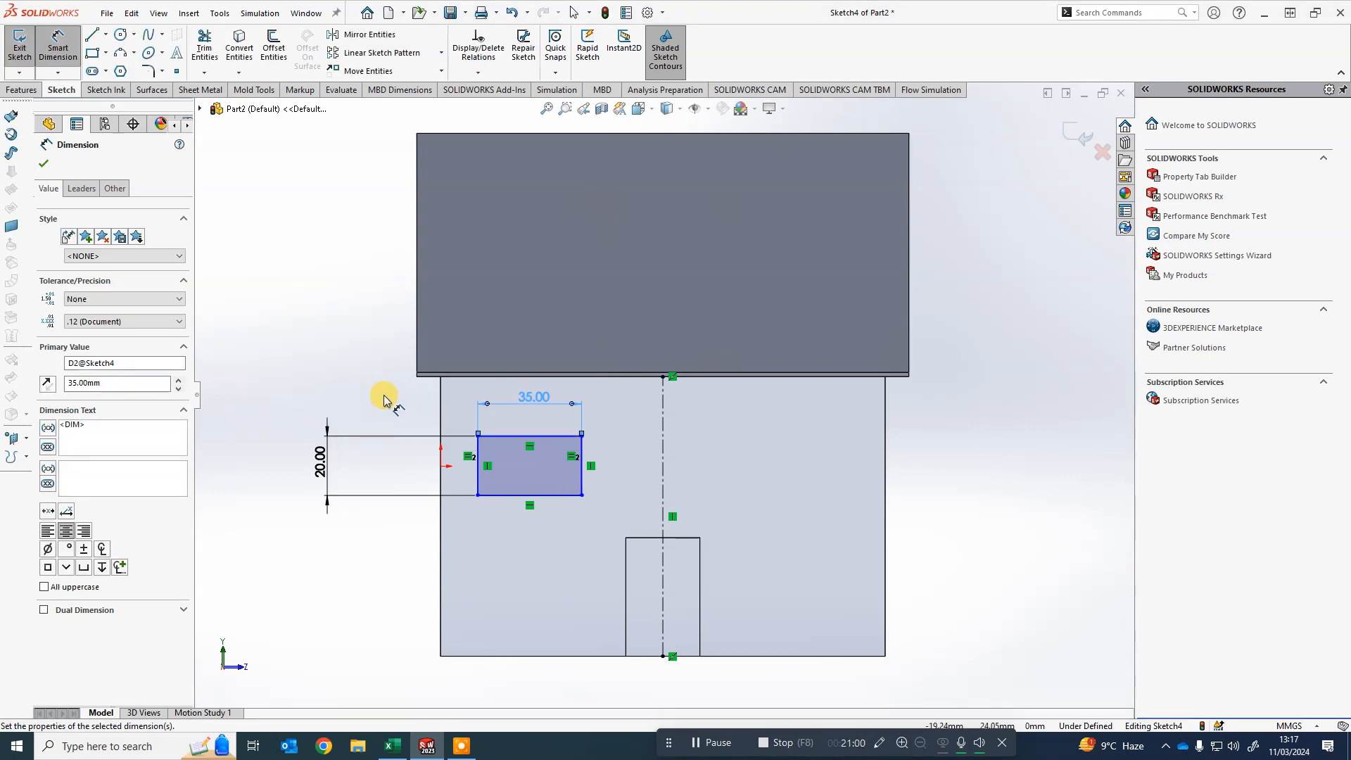
{"action": "key", "text": "Escape"}
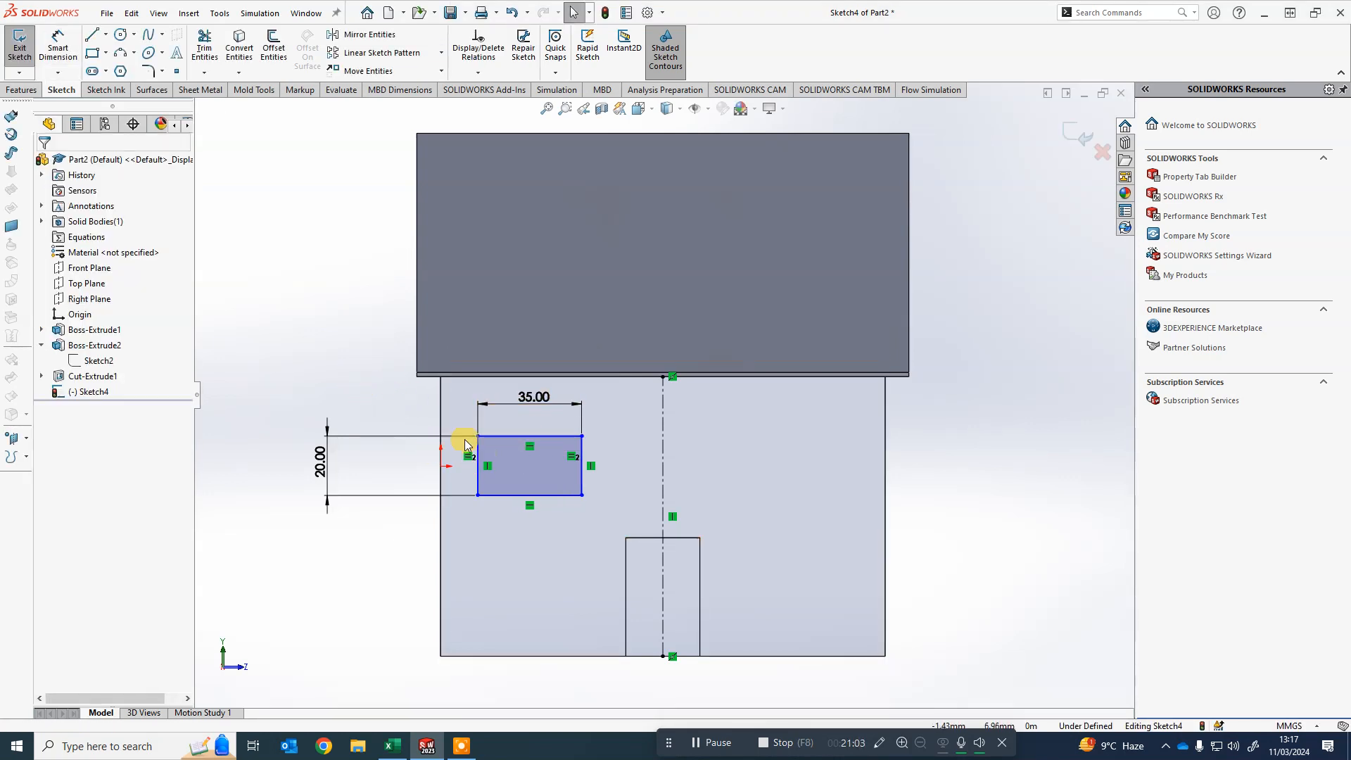
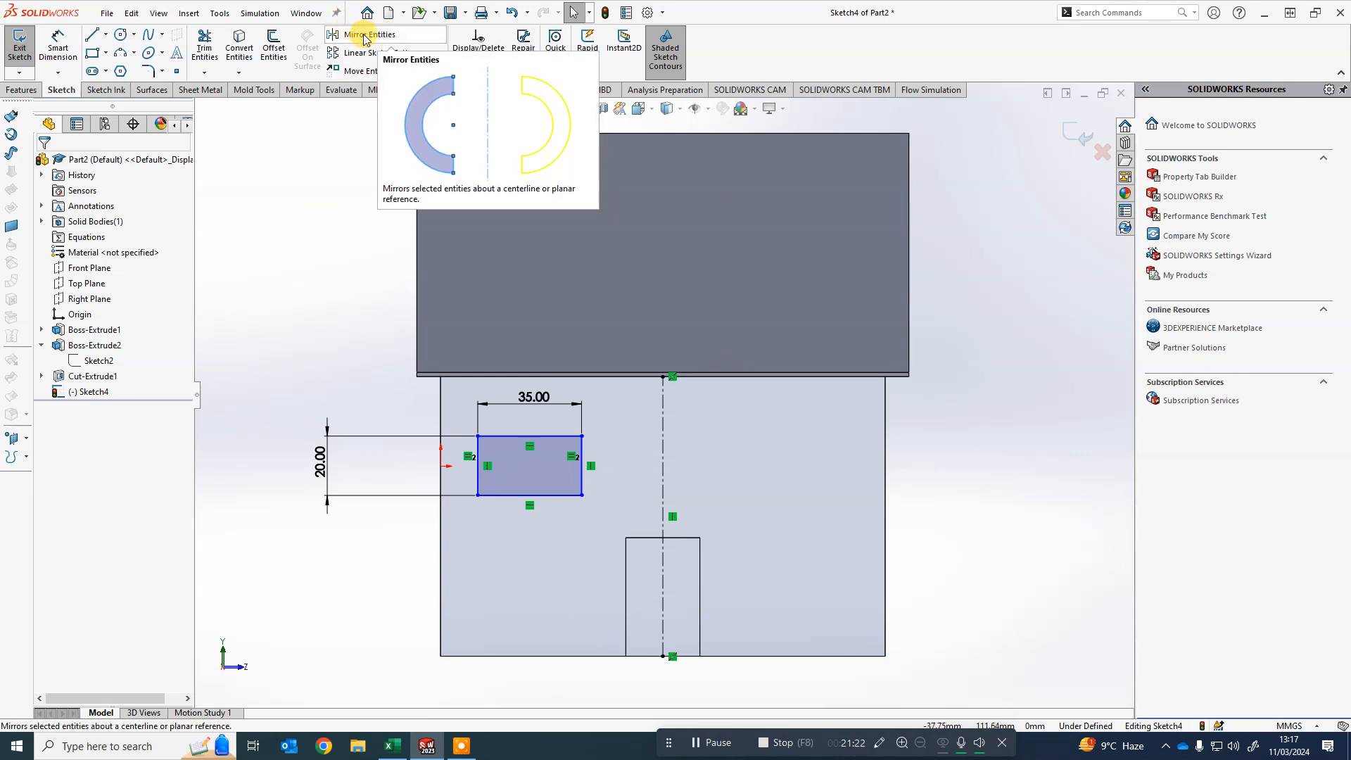
- Mirror the window rectangle about the vertical centerline to make a second window
{"action": "left_click", "coordinate": [369, 35]}
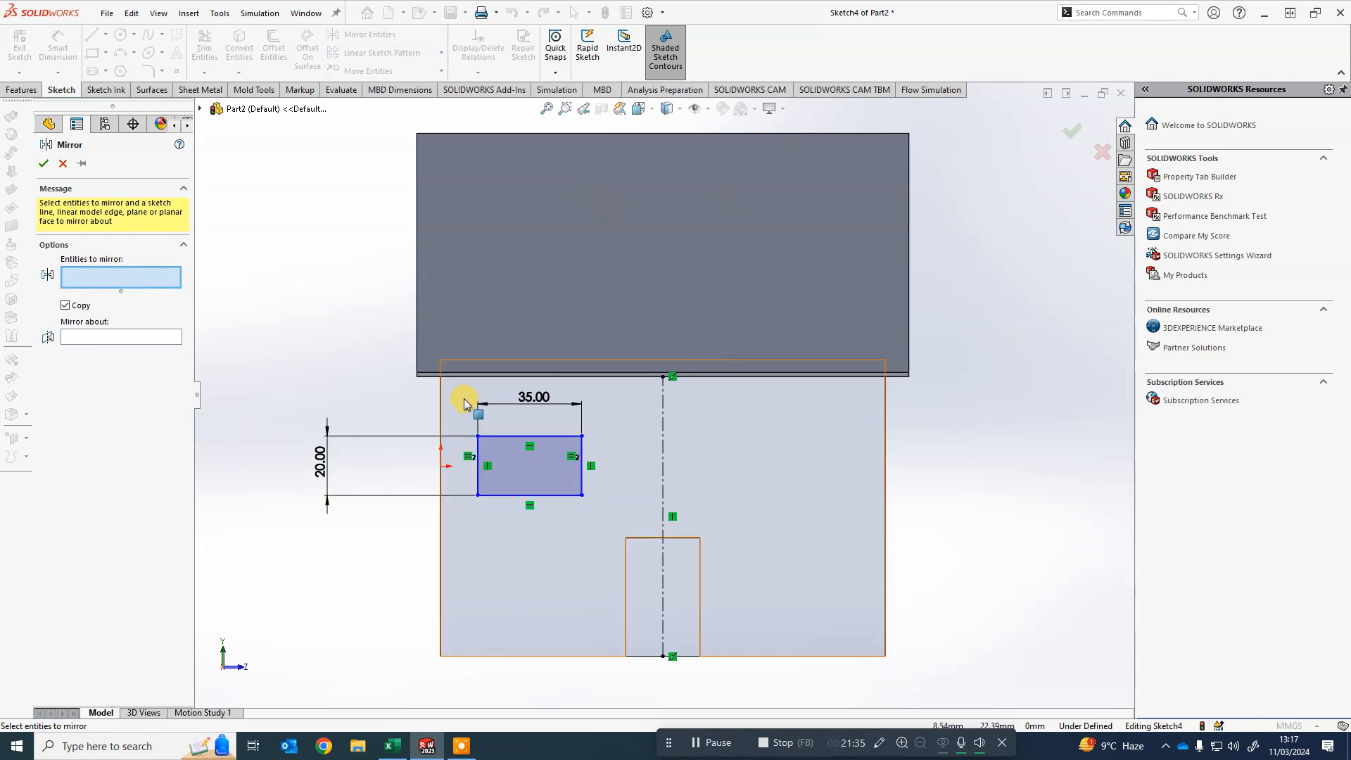
{"action": "left_click_drag", "start_coordinate": [458, 388], "coordinate": [598, 529]}
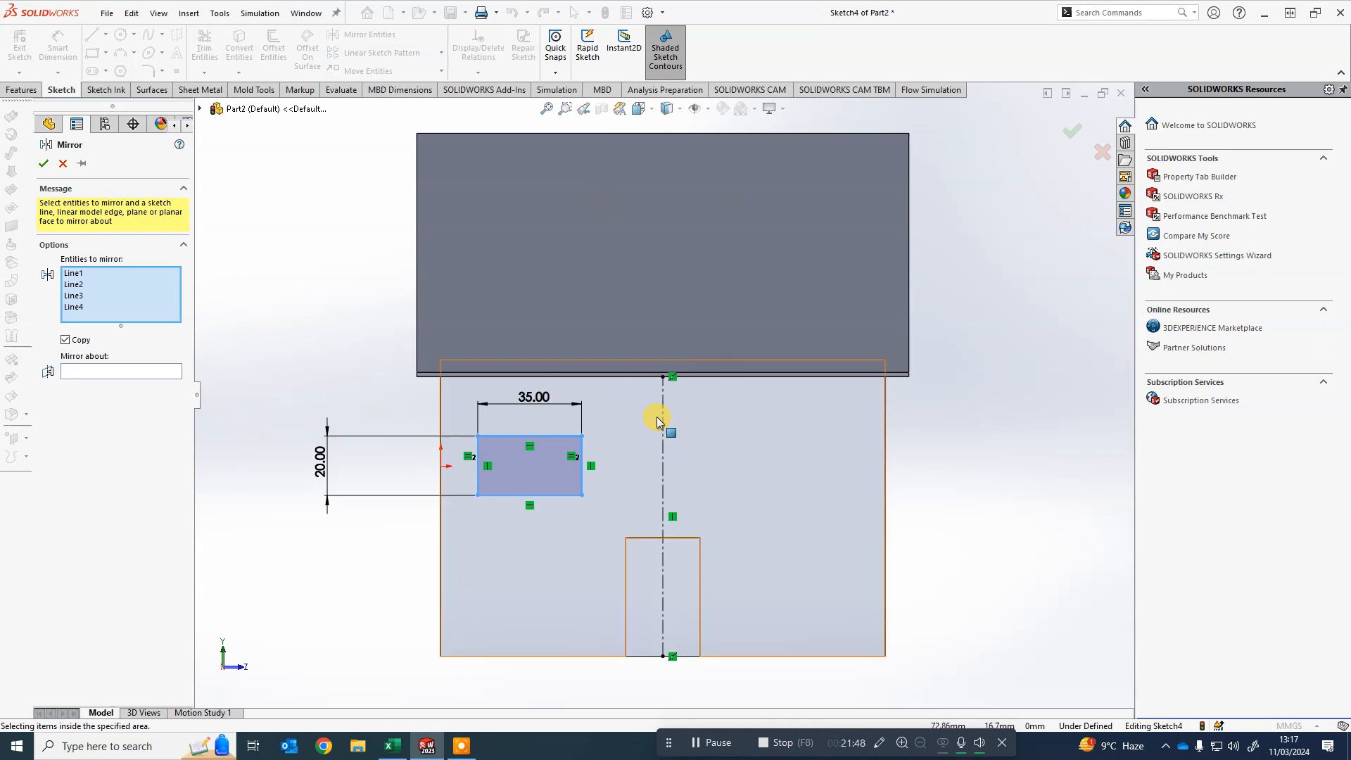
{"action": "left_click", "coordinate": [74, 372]}
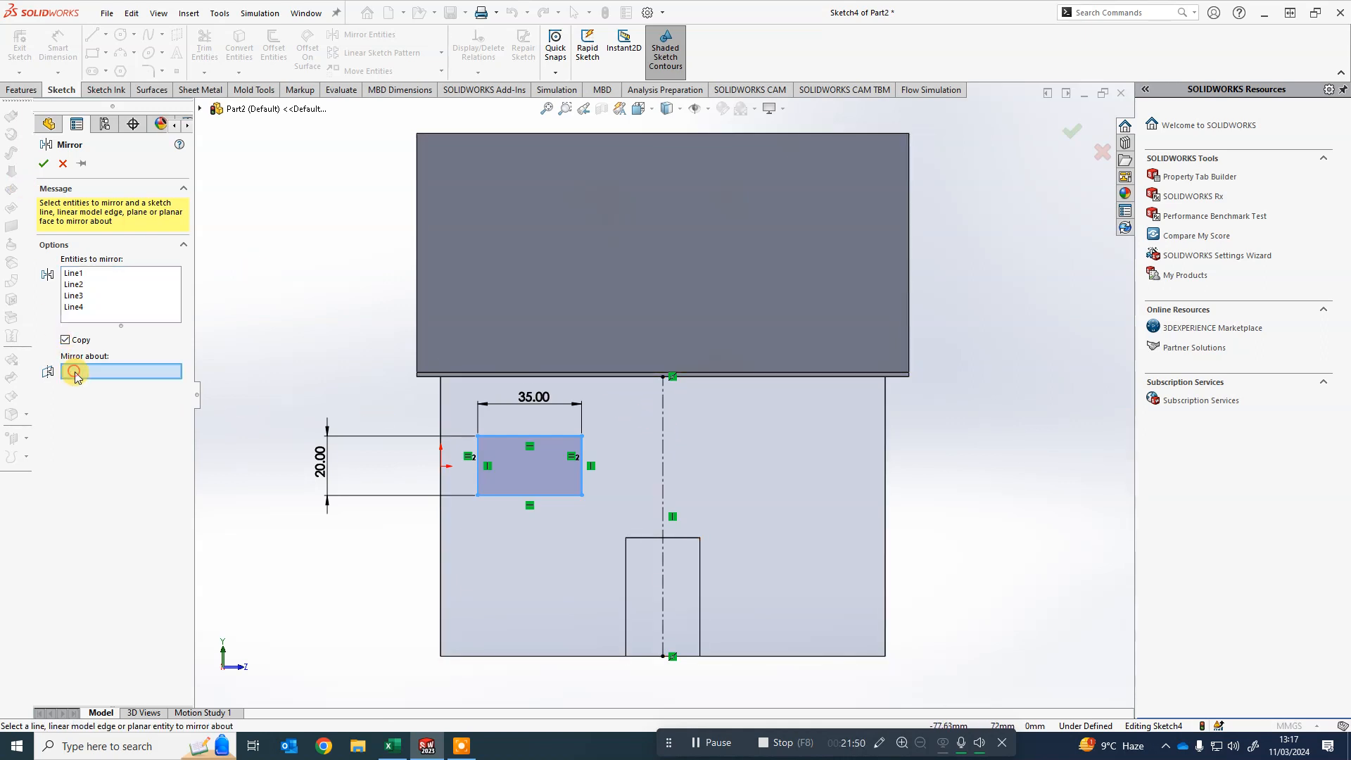
{"action": "left_click", "coordinate": [662, 426]}
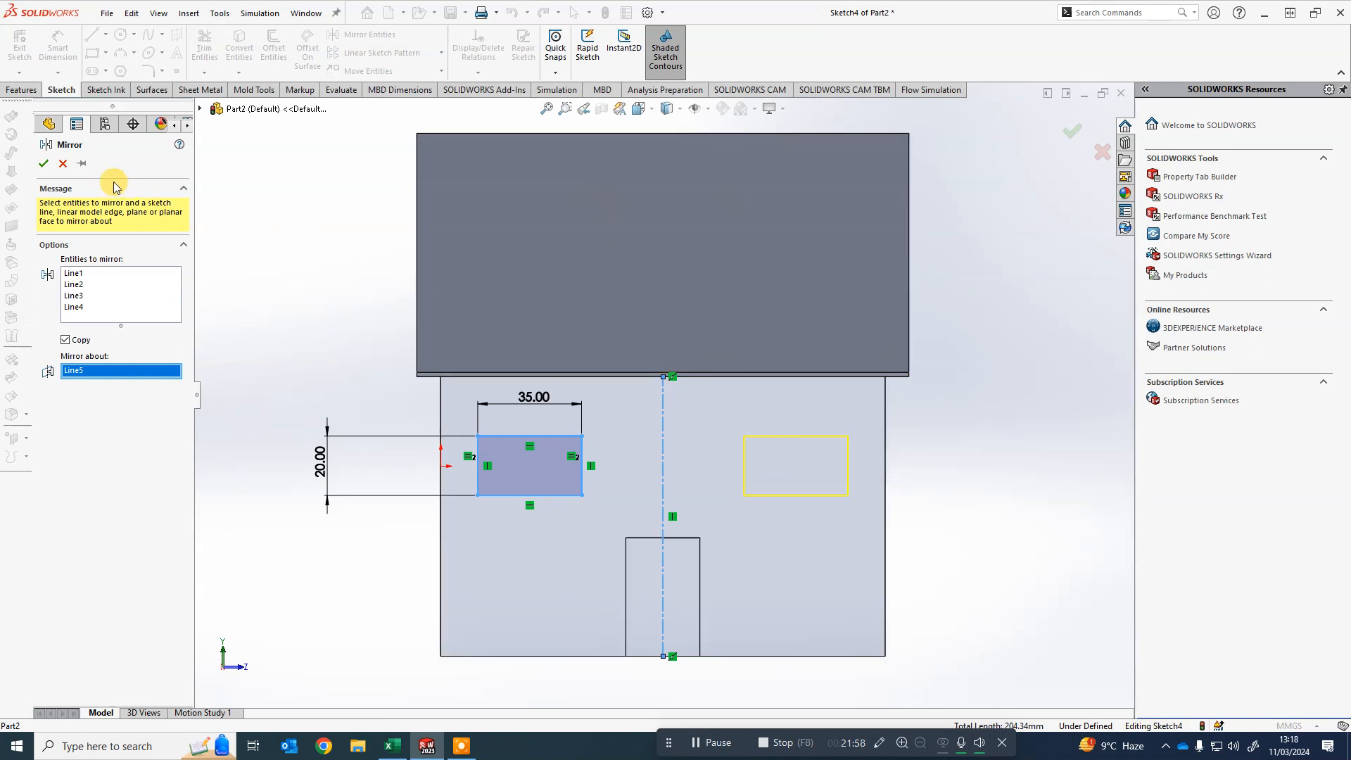
{"action": "left_click", "coordinate": [43, 166]}
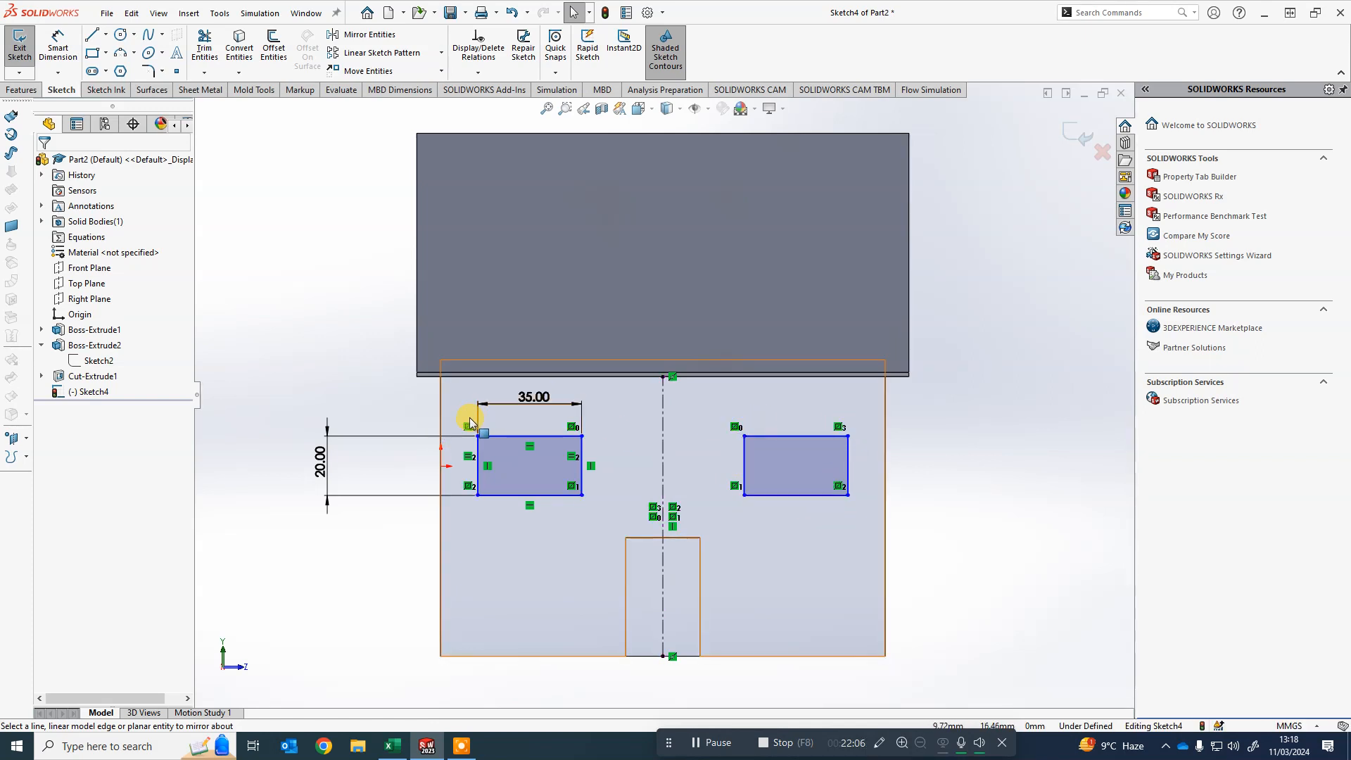
- Shift the left window slightly rightward and change its height to 15 mm
{"action": "left_click_drag", "start_coordinate": [522, 435], "coordinate": [603, 441]}
{"action": "left_click", "coordinate": [342, 445]}
{"action": "double_click", "coordinate": [342, 446]}
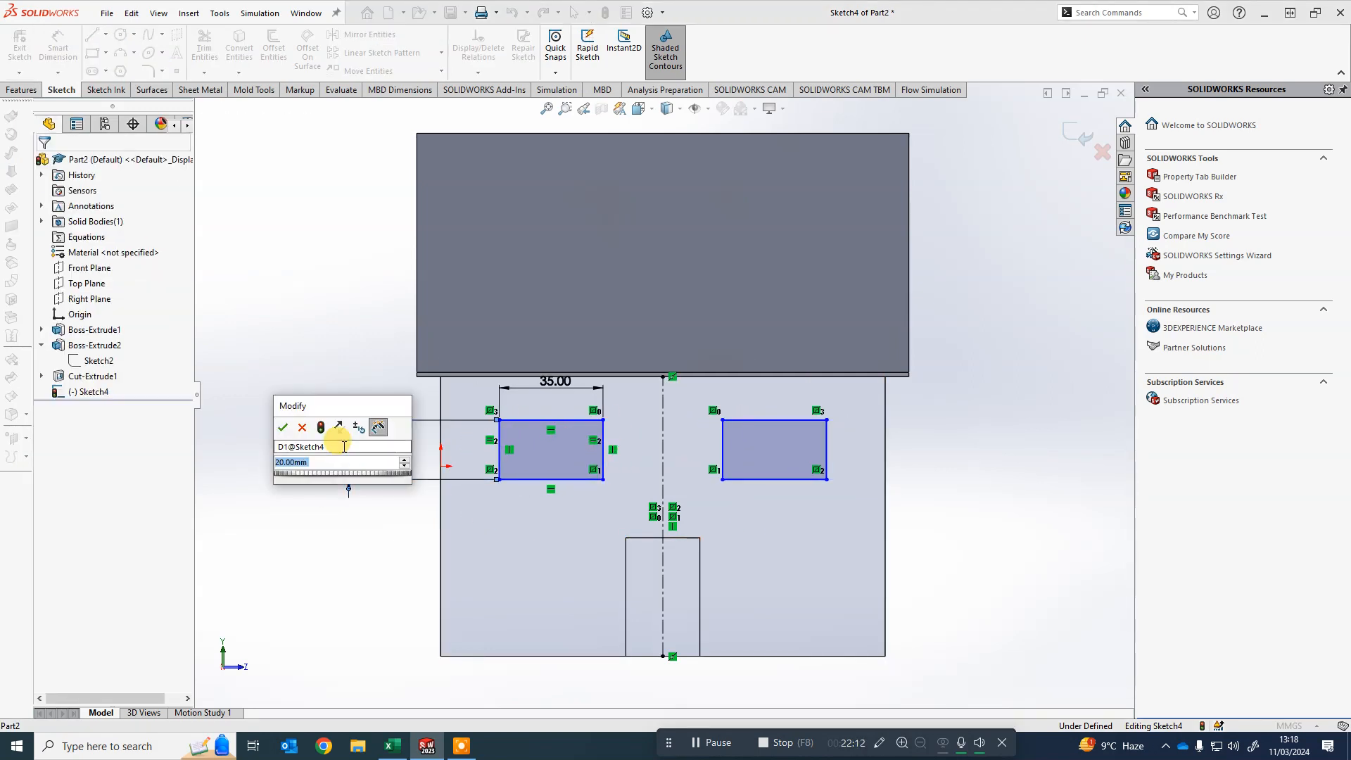
{"action": "type", "text": "15"}
{"action": "key", "text": "Return"}
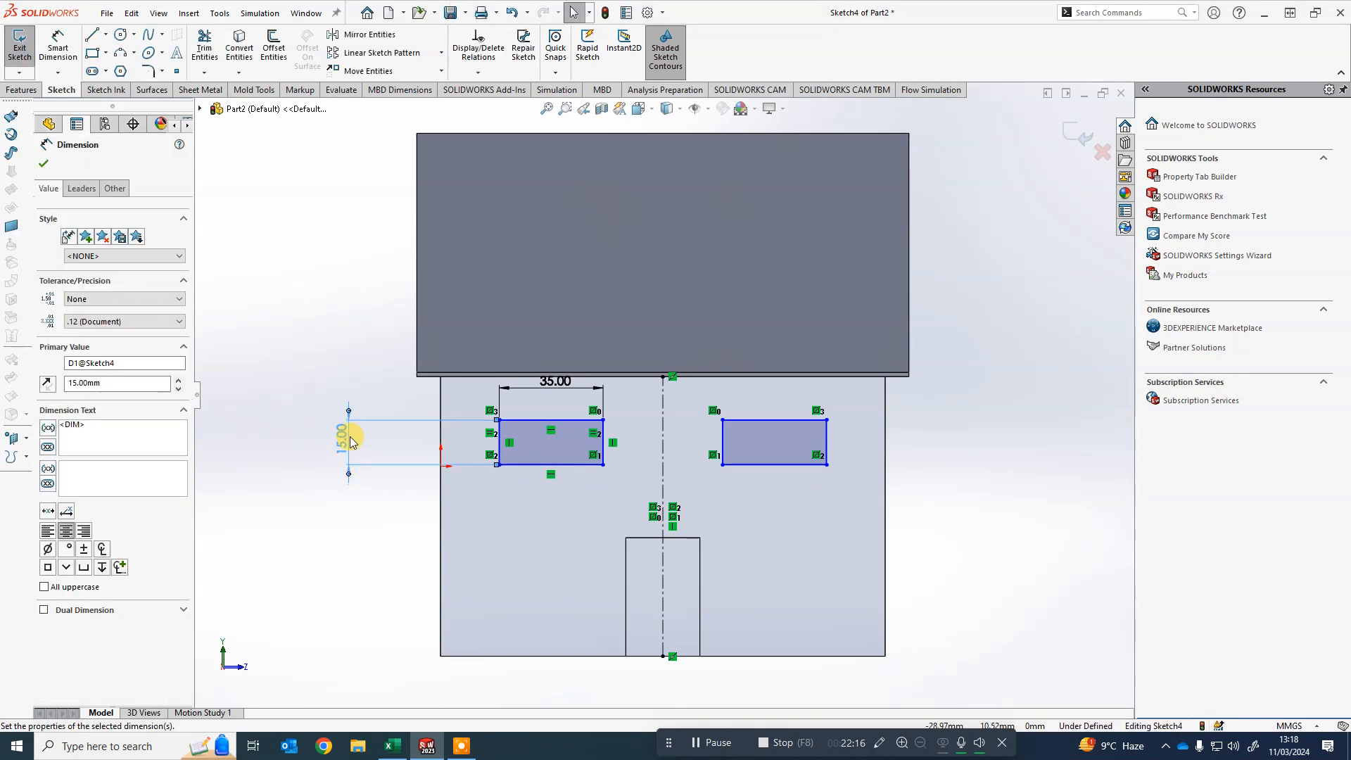
- Set the window height back to 20 mm
{"action": "double_click", "coordinate": [348, 437]}
{"action": "type", "text": "20"}
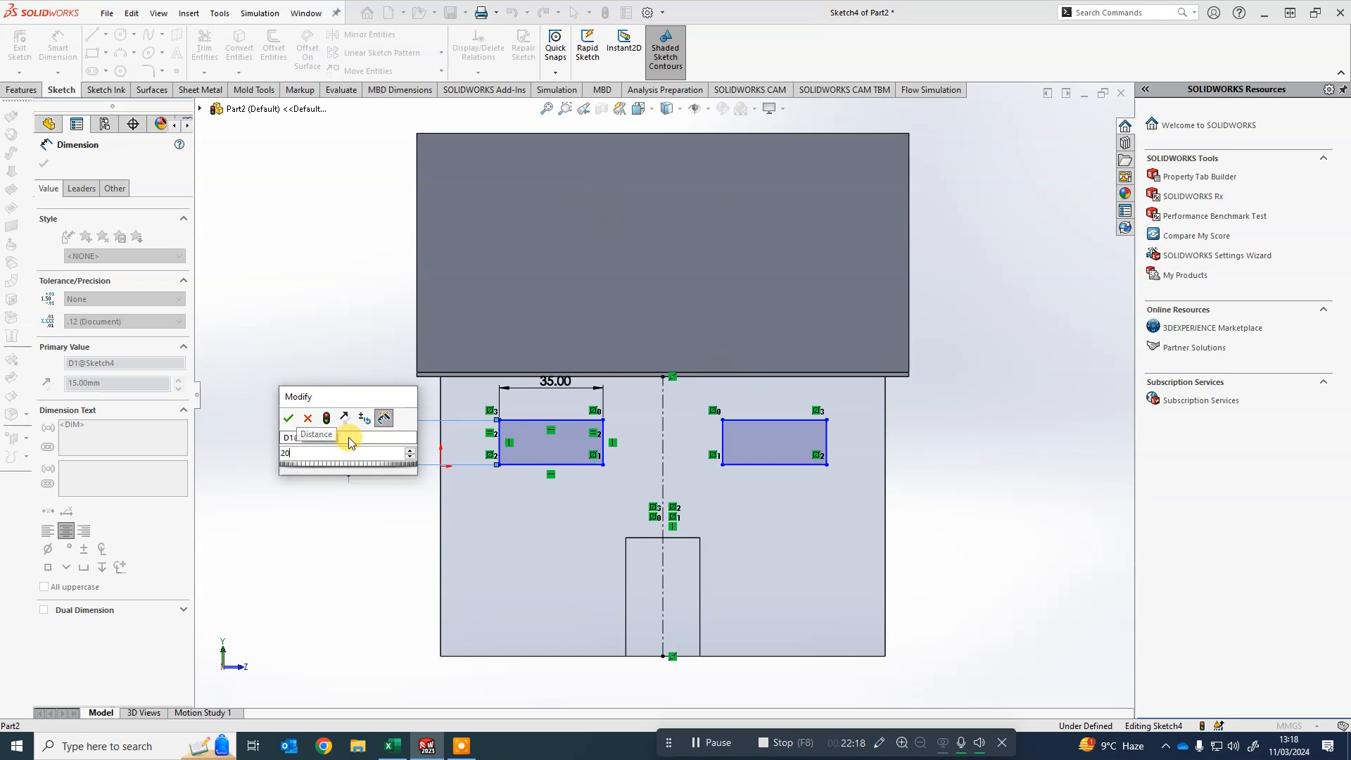
{"action": "key", "text": "Return"}
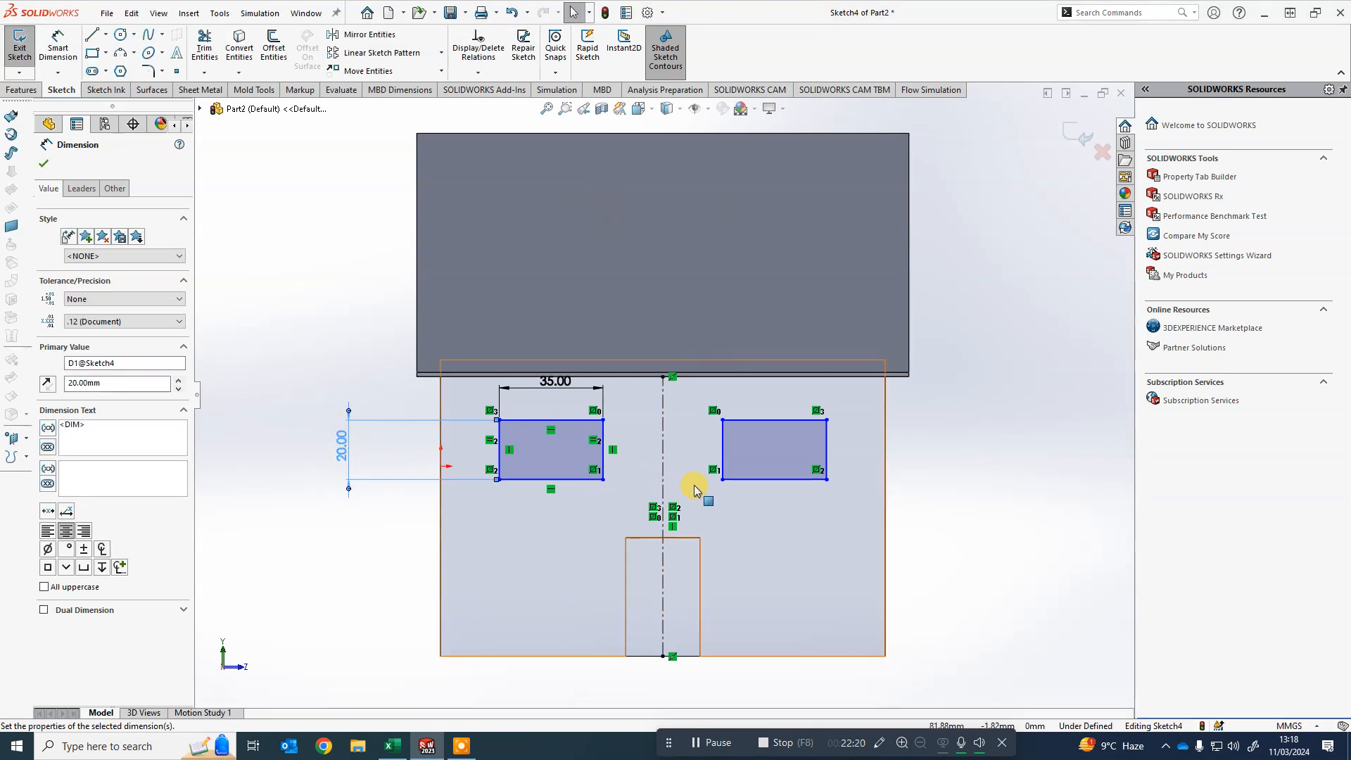
- Dimension the distance from the wall's left edge to the window's left edge as 20 mm
{"action": "right_click_drag", "start_coordinate": [306, 583], "coordinate": [292, 516]}
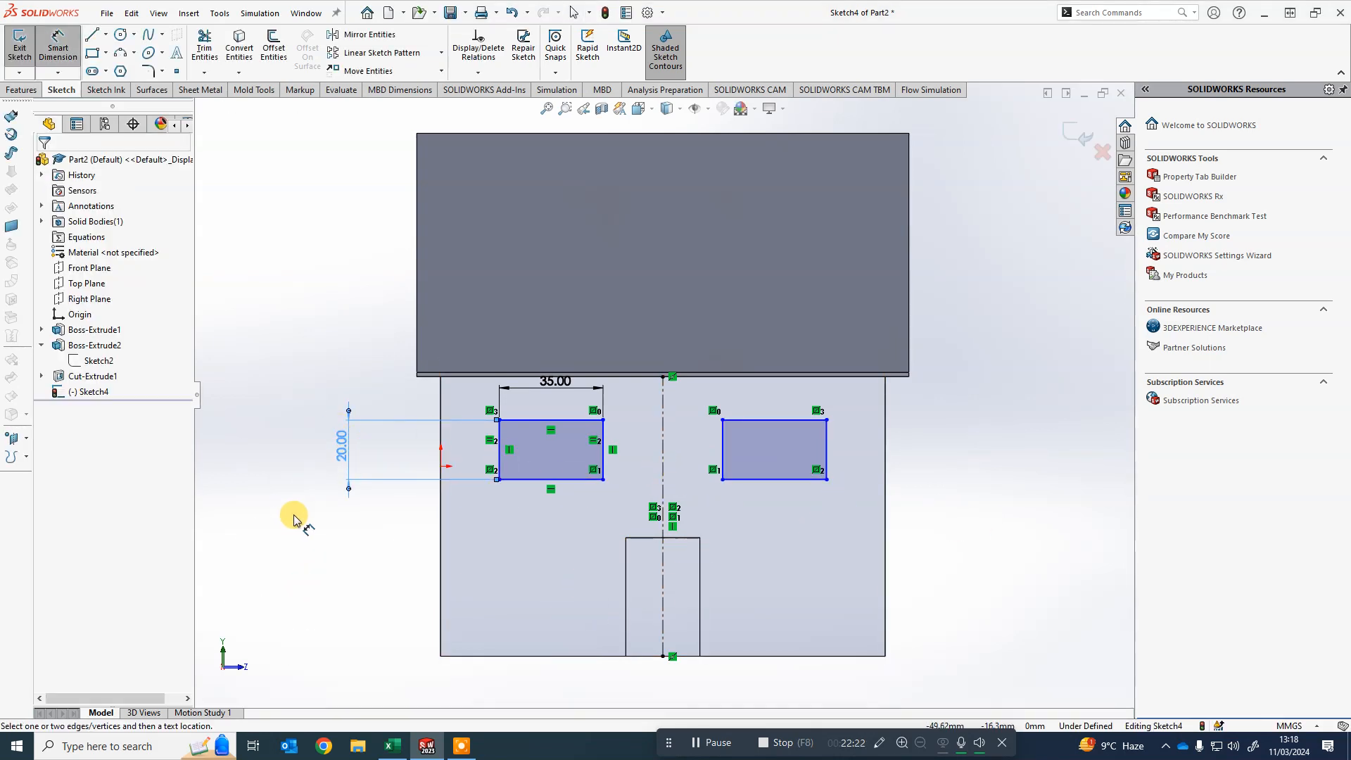
{"action": "left_click", "coordinate": [441, 509]}
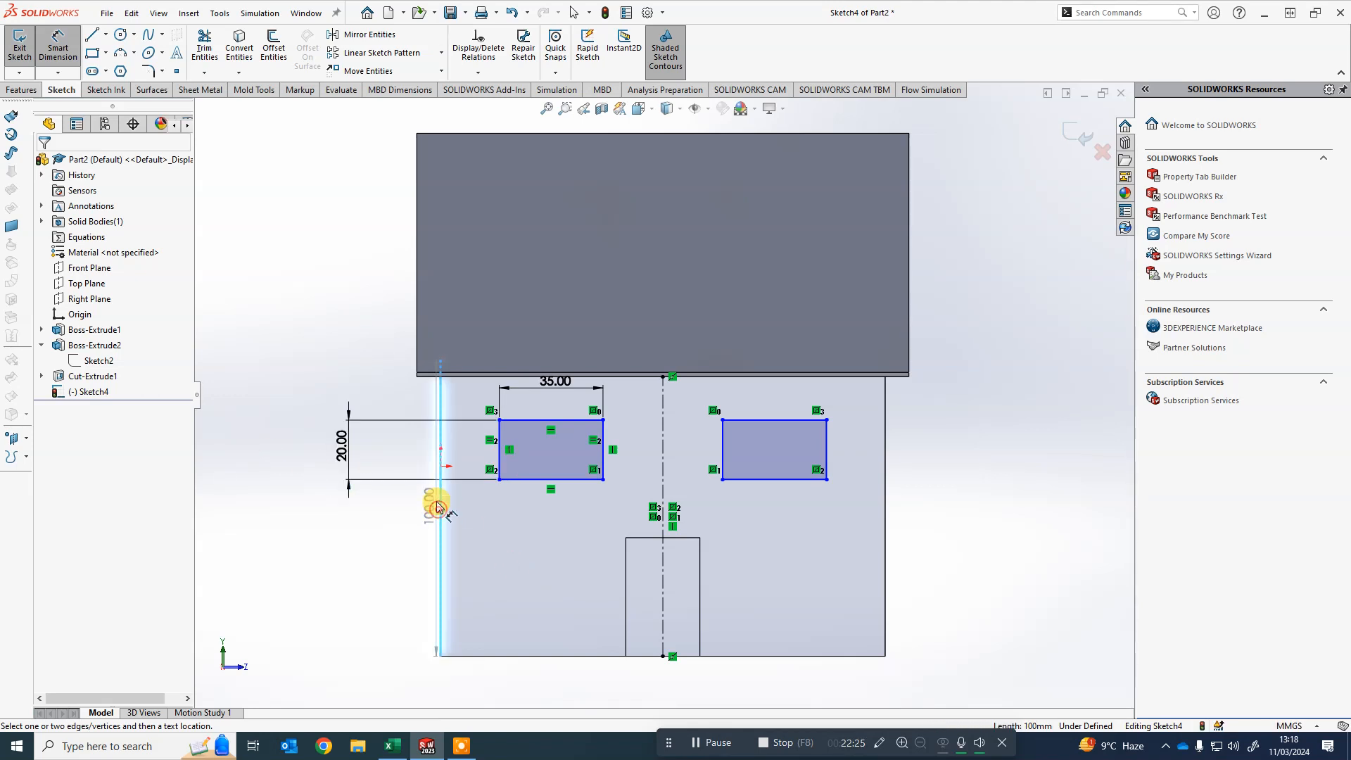
{"action": "left_click", "coordinate": [495, 452]}
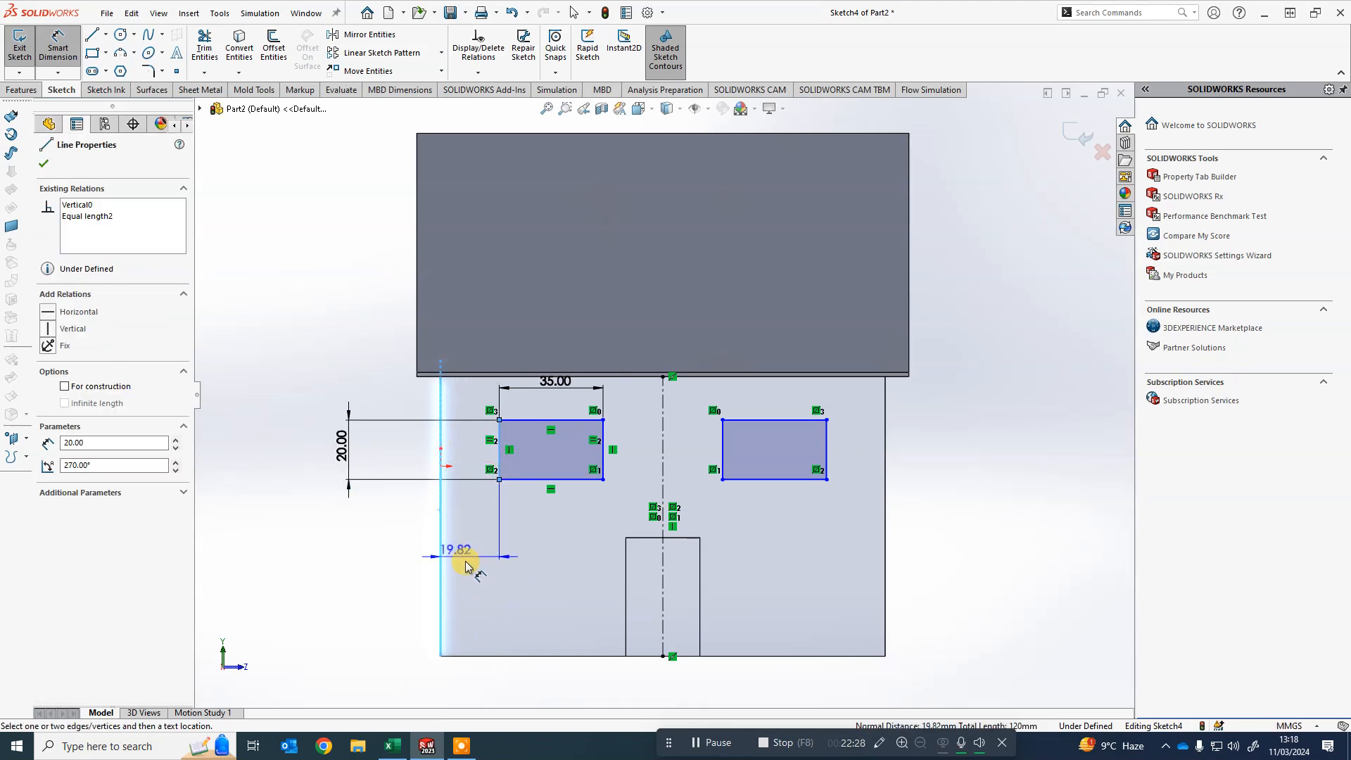
{"action": "left_click", "coordinate": [476, 568]}
{"action": "type", "text": "2"}
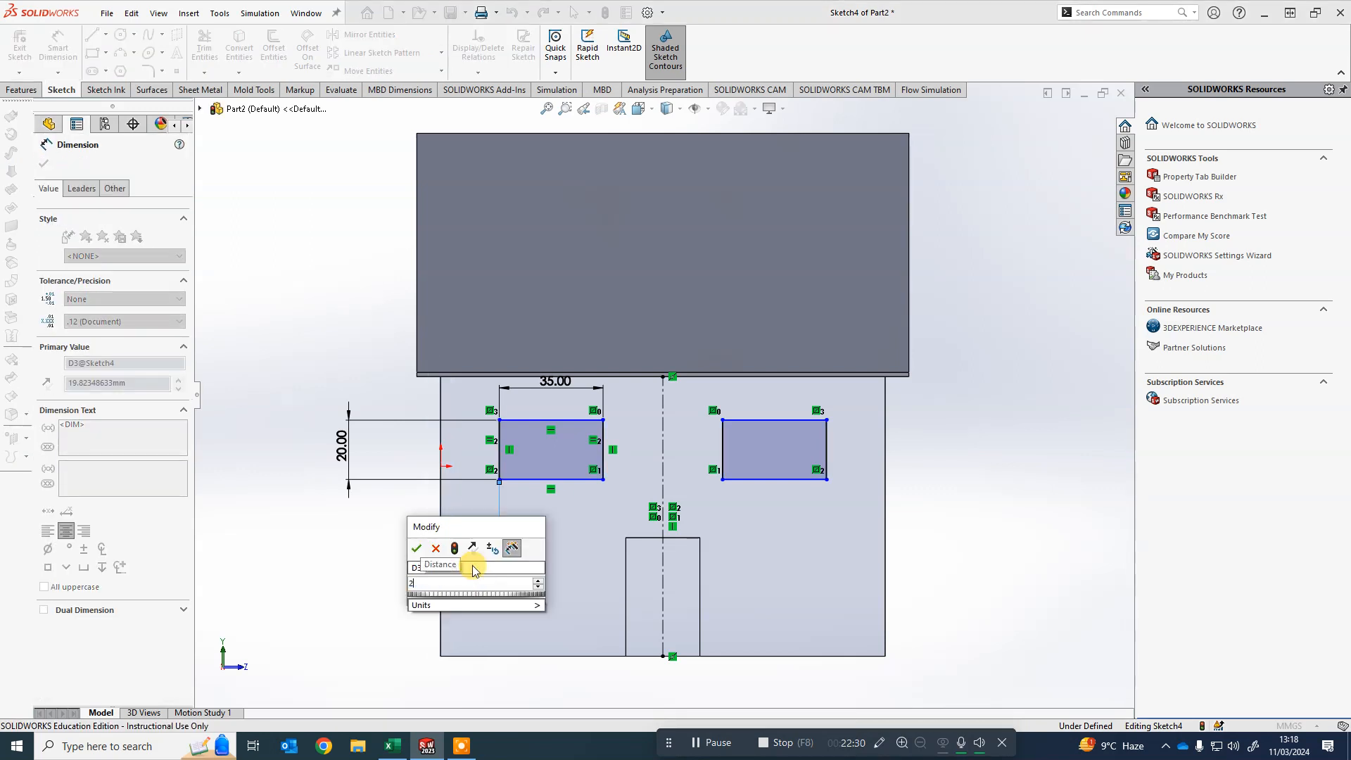
{"action": "type", "text": "0"}
{"action": "key", "text": "Return"}
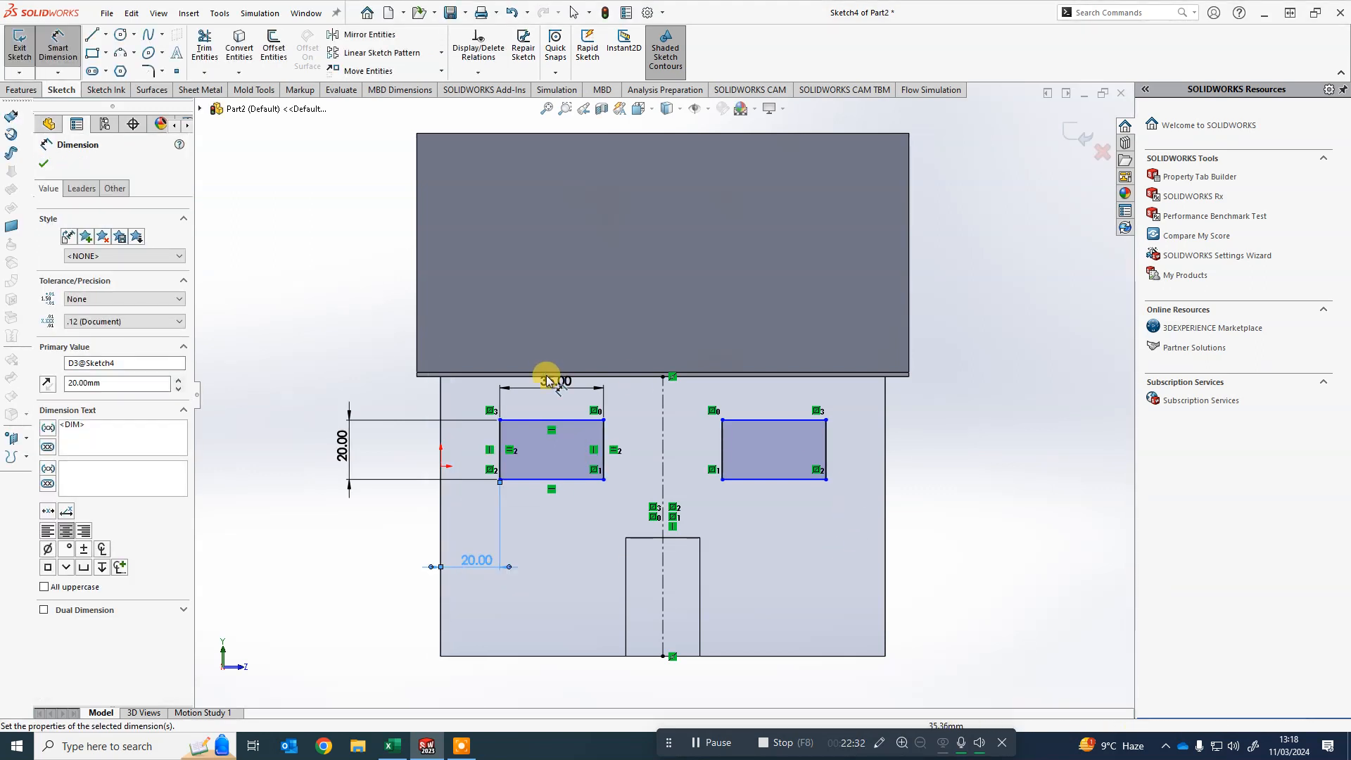
- Dimension the distance from the window's top edge to the wall's top edge as 10 mm
{"action": "left_click", "coordinate": [524, 422]}
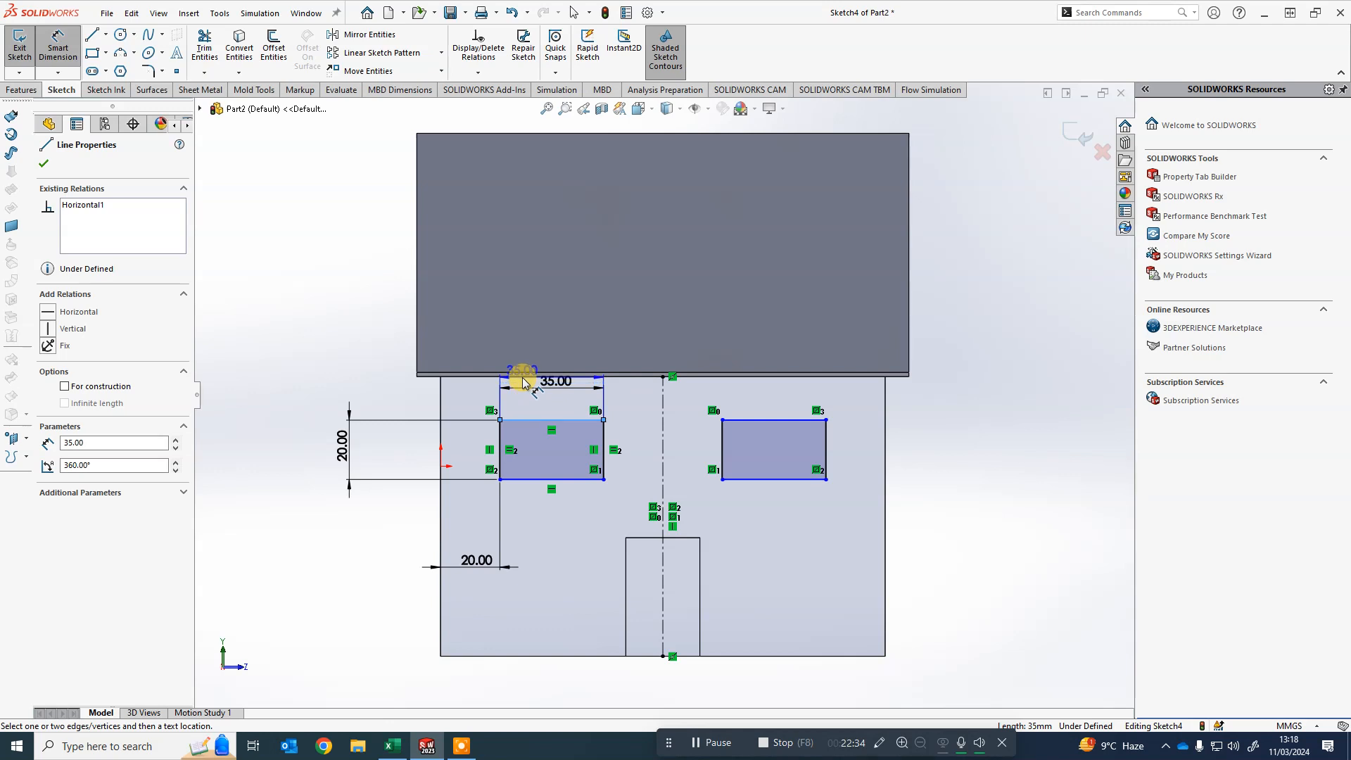
{"action": "left_click", "coordinate": [508, 377]}
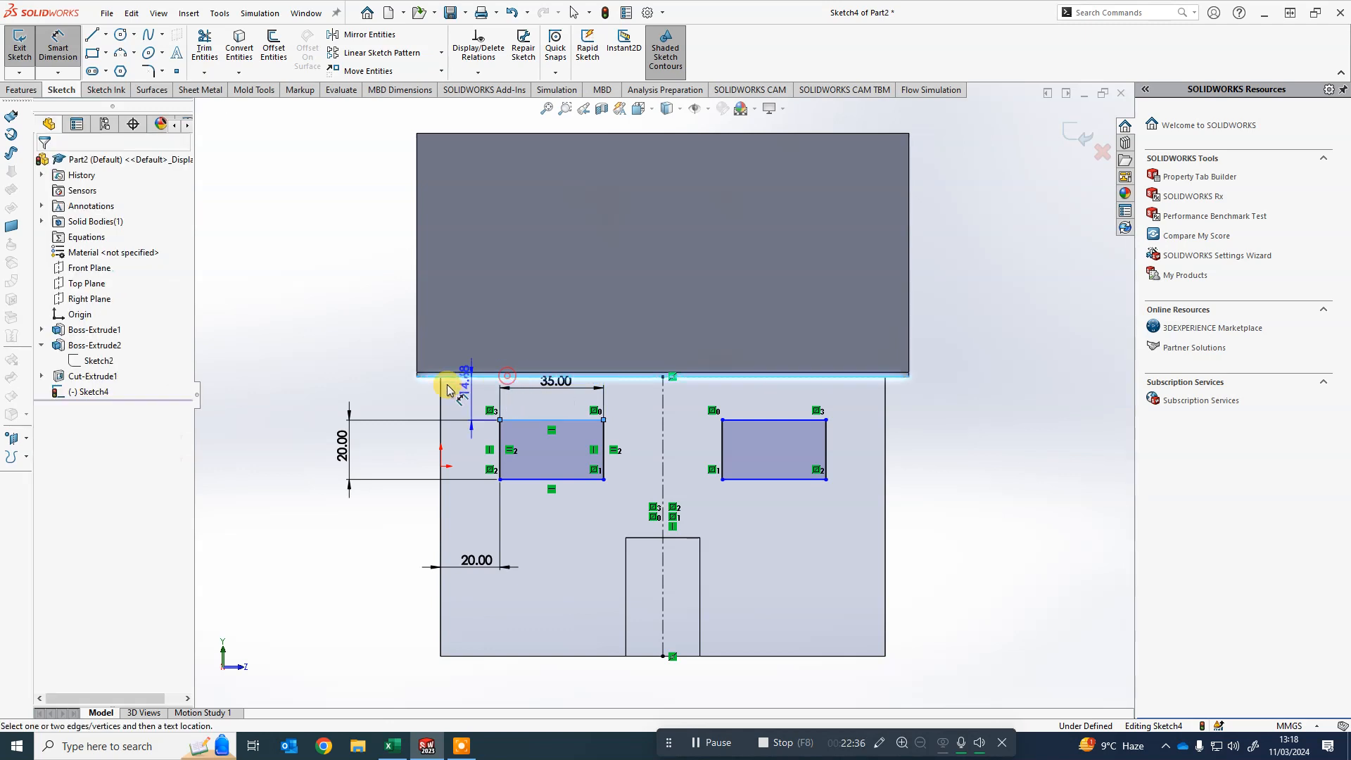
{"action": "left_click", "coordinate": [294, 399]}
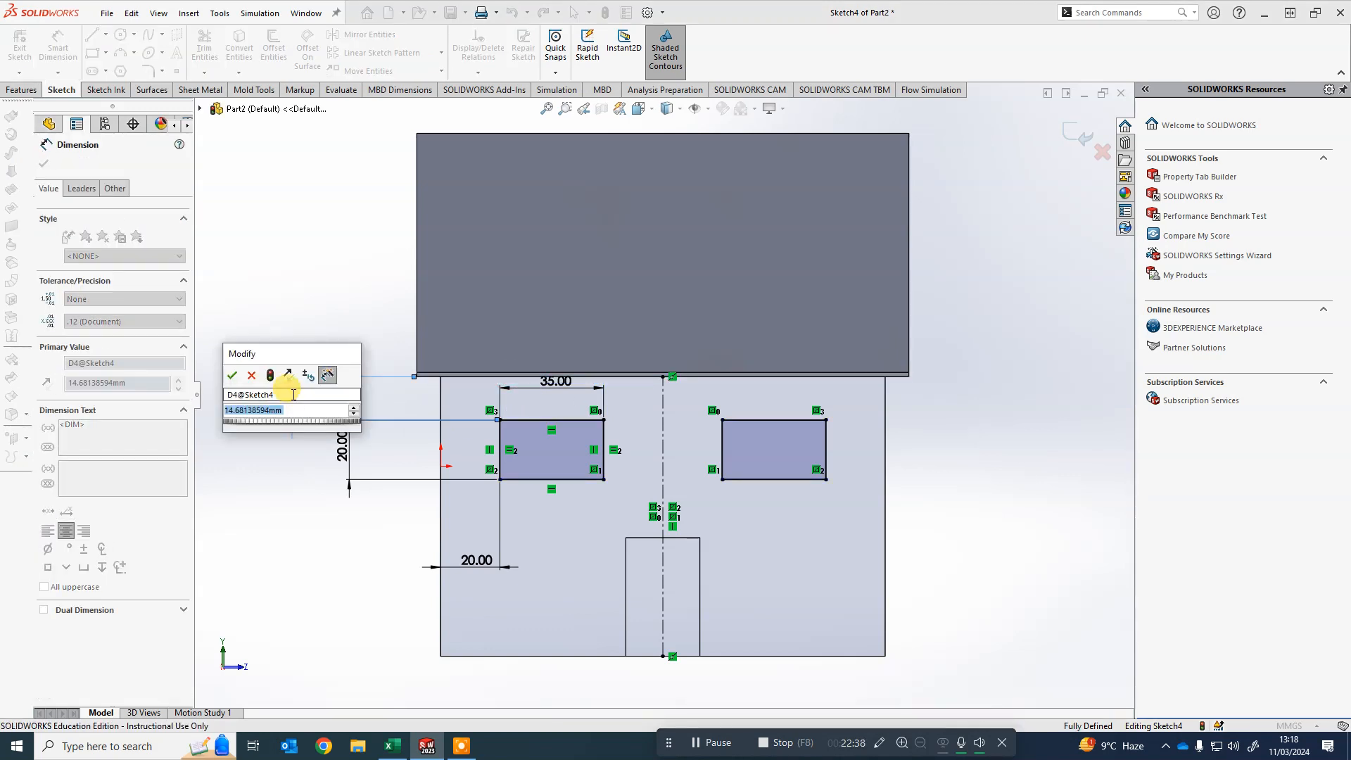
{"action": "type", "text": "10"}
{"action": "key", "text": "Return"}
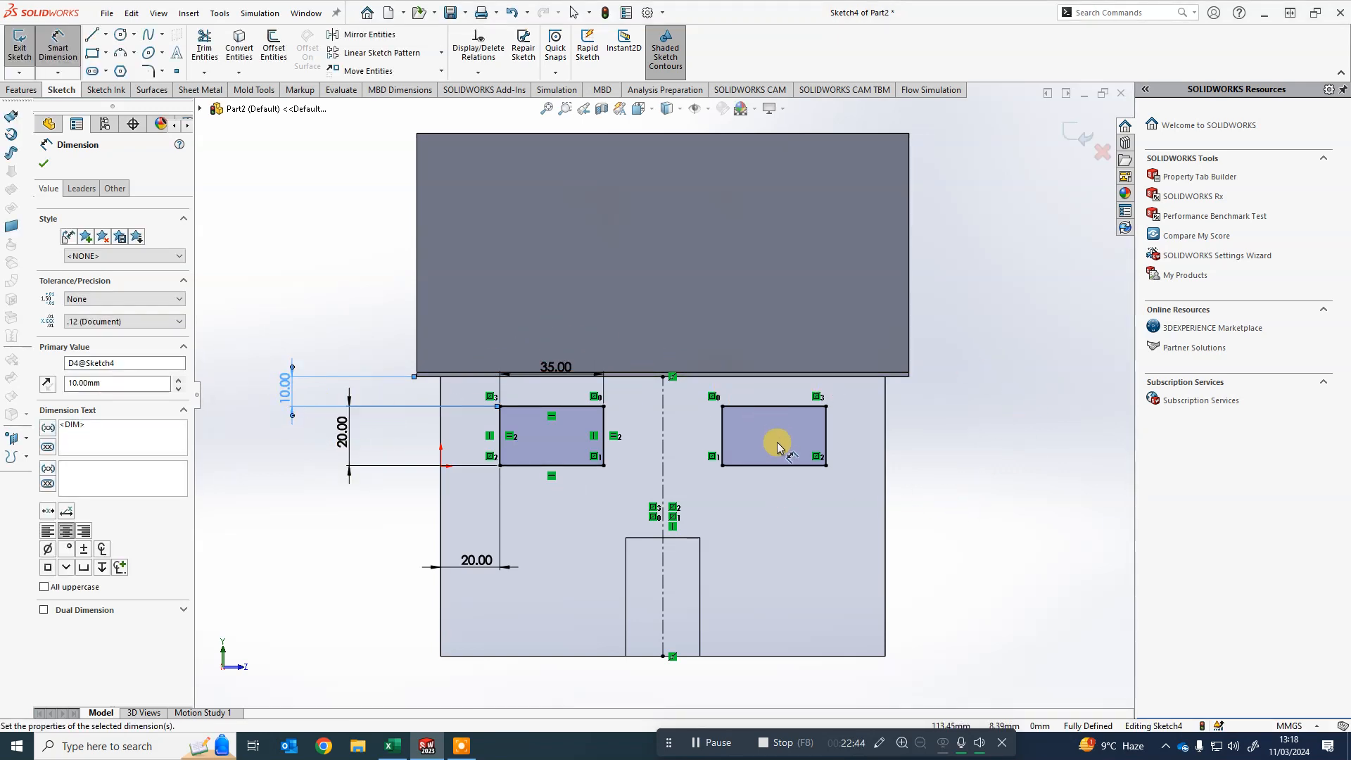
- Cut-extrude both window profiles 5 mm into the front wall
{"action": "key", "text": "f"}
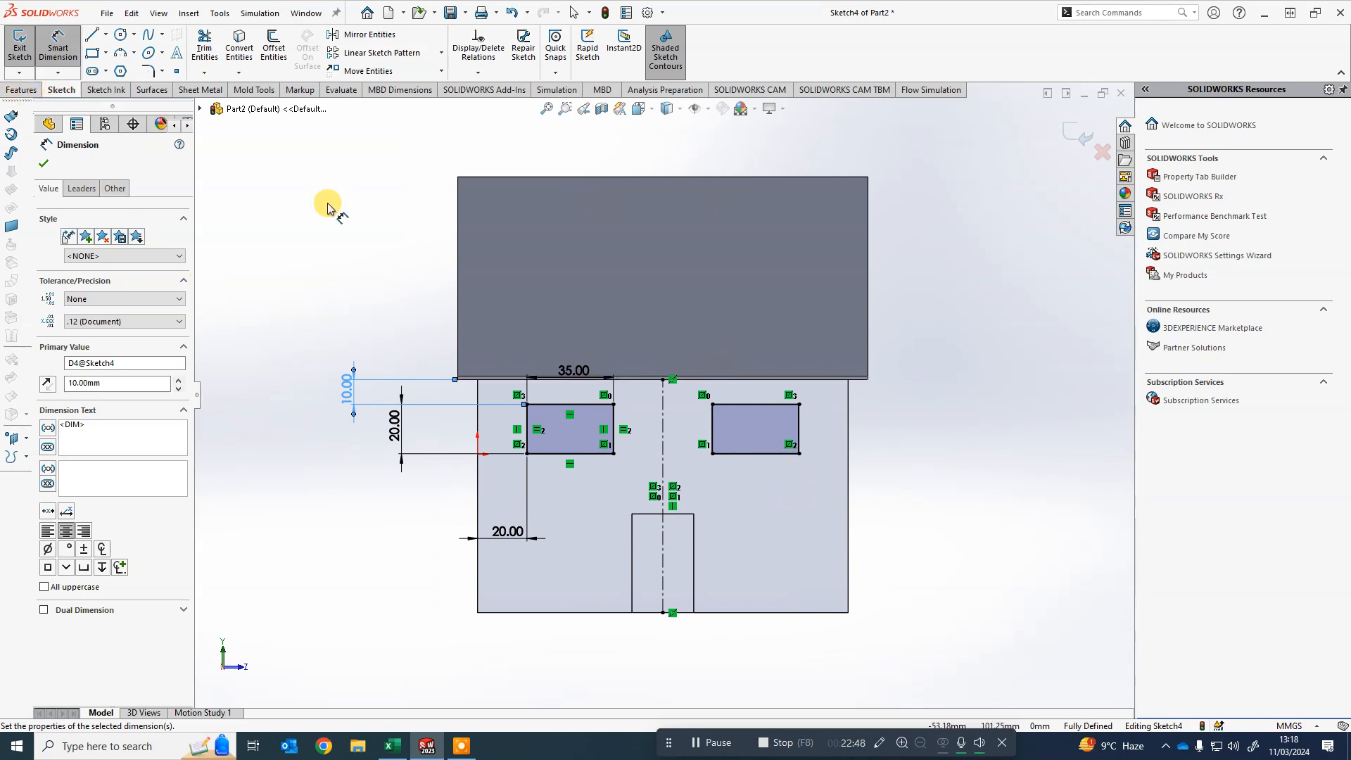
{"action": "left_click", "coordinate": [20, 90]}
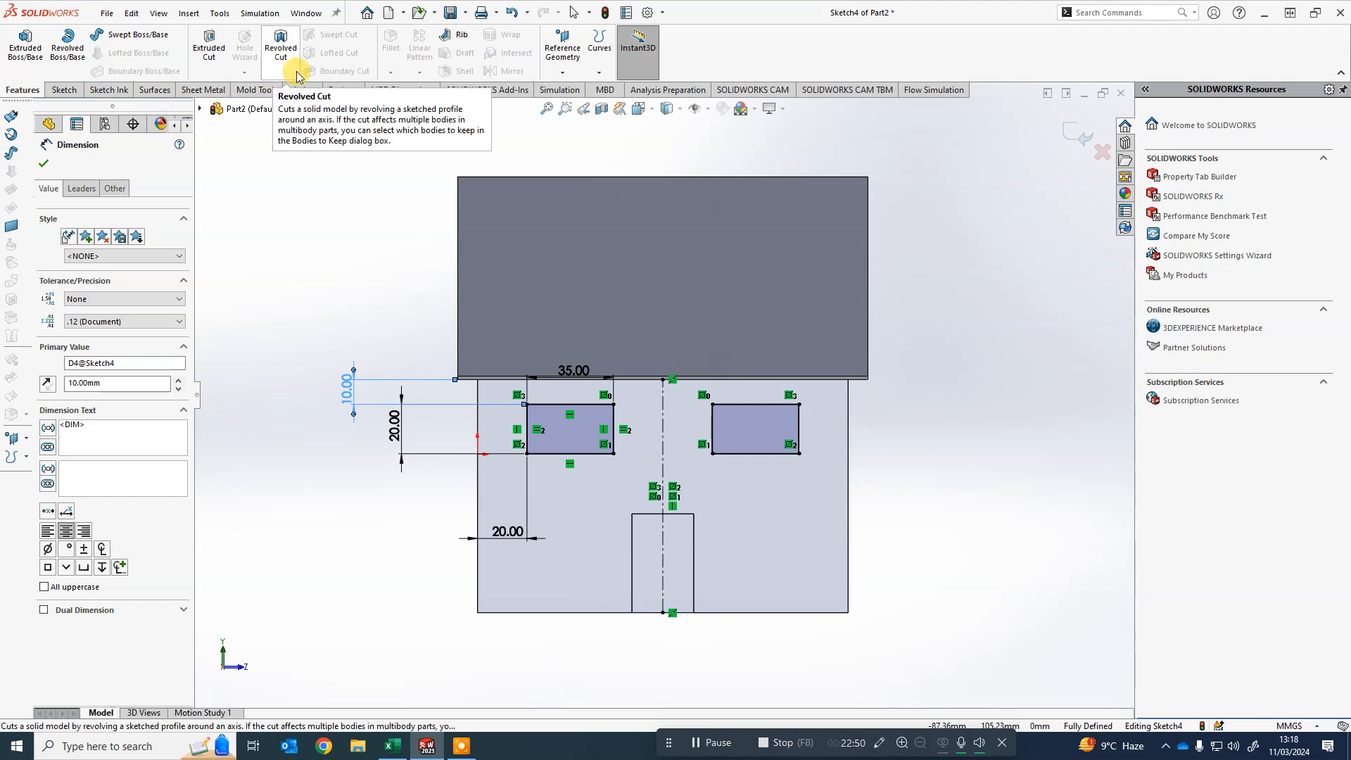
{"action": "left_click", "coordinate": [209, 55]}
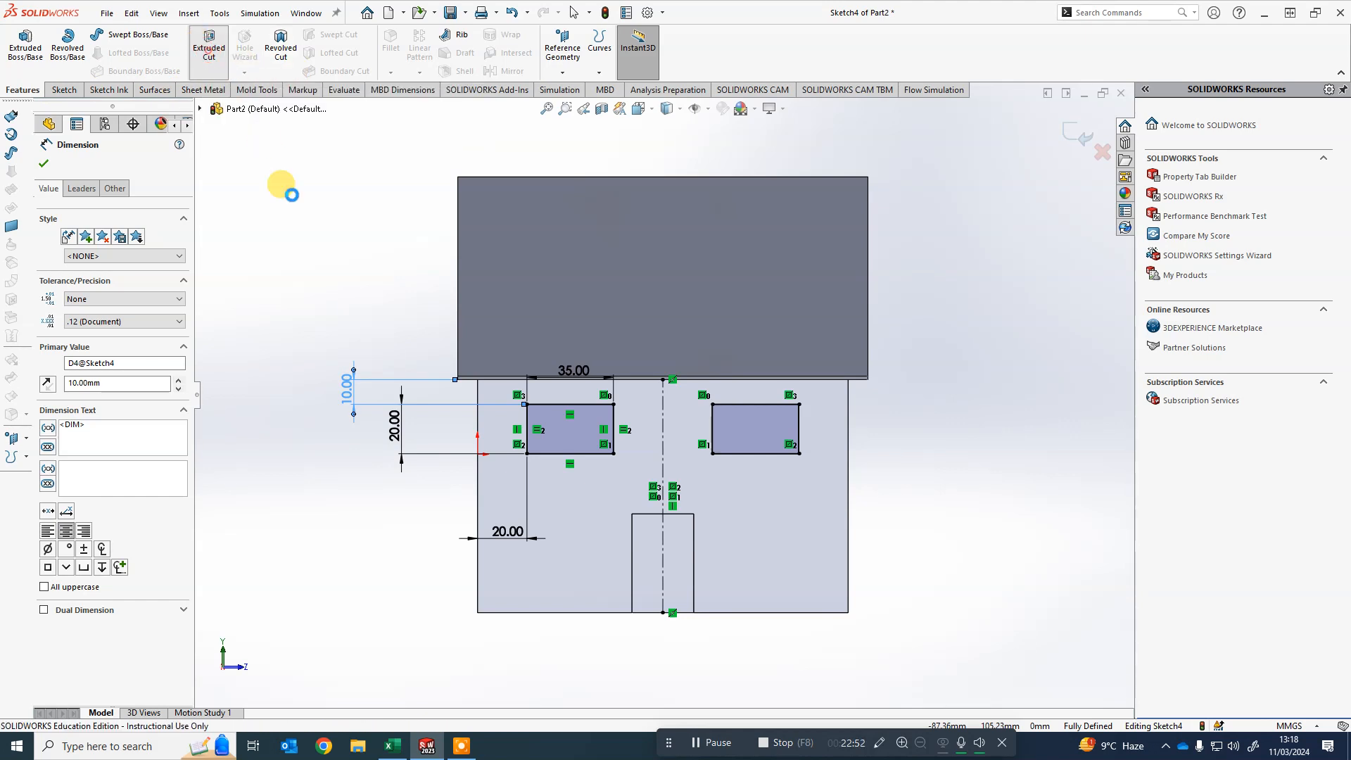
{"action": "mouse_move", "coordinate": [945, 475]}
{"action": "middle_mouse_down"}
{"action": "mouse_move", "coordinate": [872, 468]}
{"action": "mouse_move", "coordinate": [809, 392]}
{"action": "mouse_move", "coordinate": [790, 434]}
{"action": "mouse_move", "coordinate": [814, 473]}
{"action": "mouse_move", "coordinate": [838, 474]}
{"action": "middle_mouse_up"}
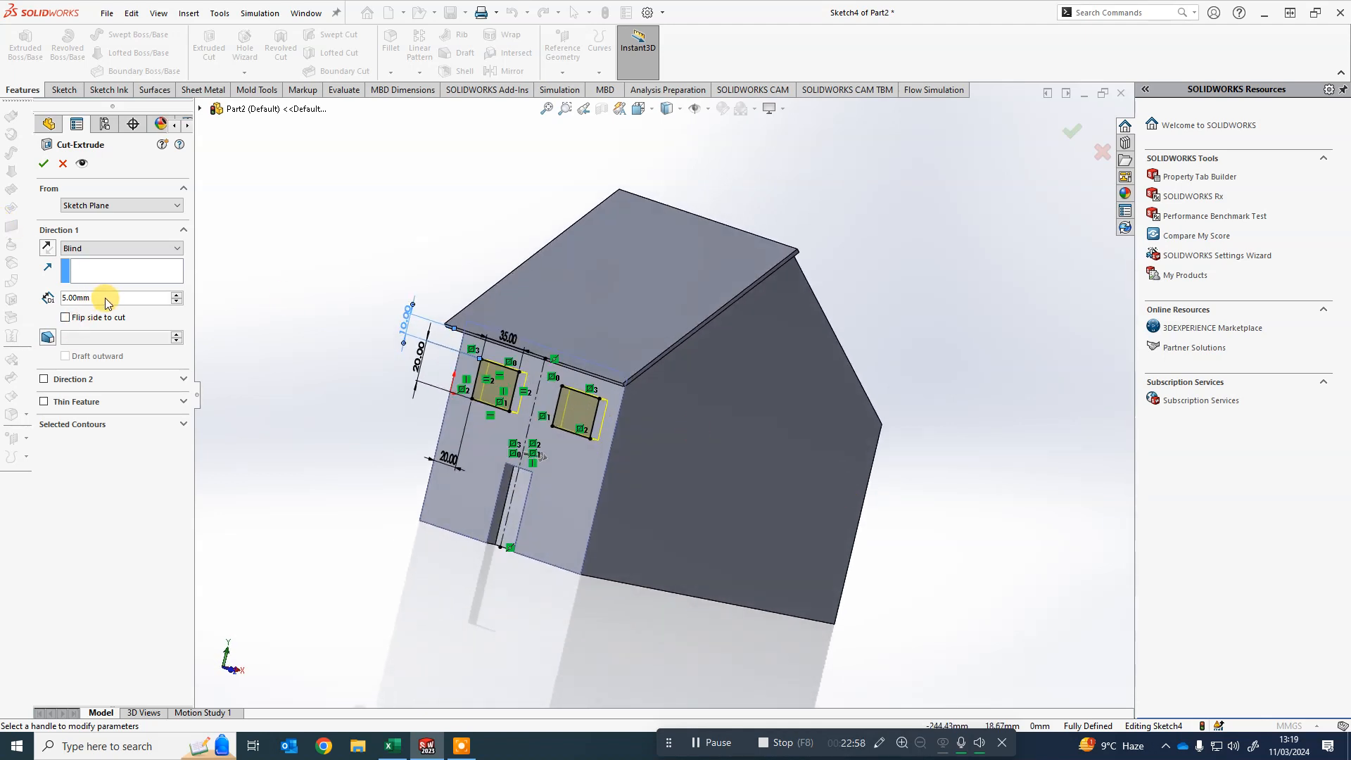
{"action": "left_click", "coordinate": [43, 163]}
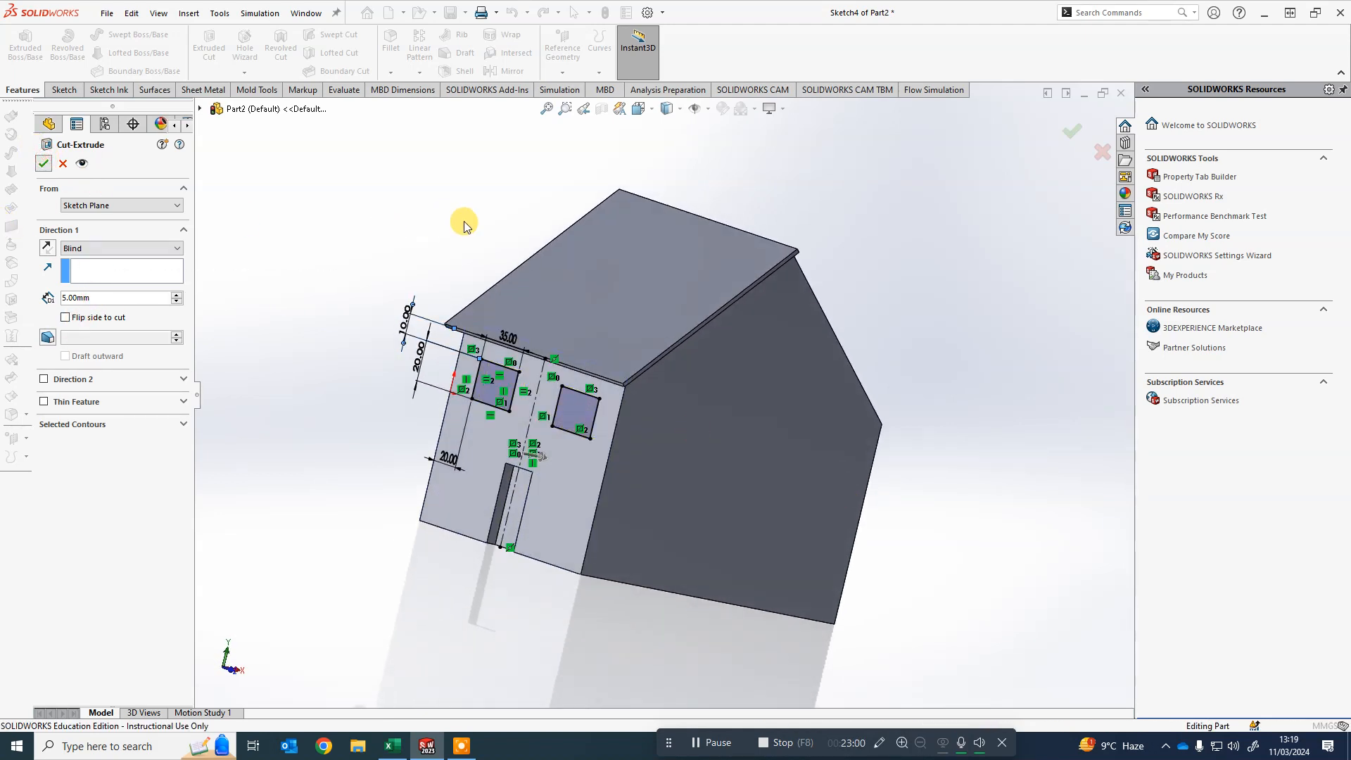
- Orbit the model and examine where the Top Plane passes through the house
{"action": "middle_click_drag", "start_coordinate": [914, 307], "coordinate": [936, 330]}
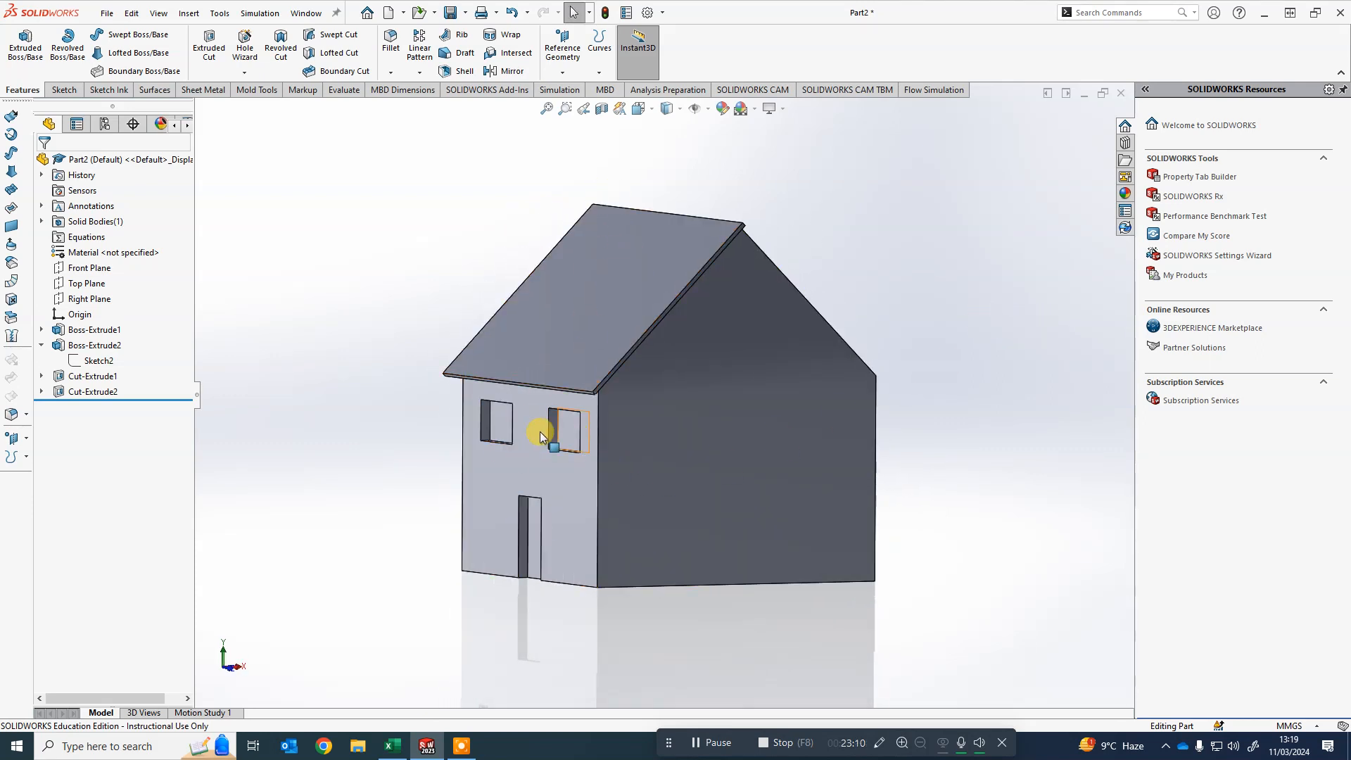
{"action": "middle_click_drag", "start_coordinate": [715, 356], "coordinate": [800, 483]}
{"action": "middle_click_drag", "start_coordinate": [492, 467], "coordinate": [642, 458]}
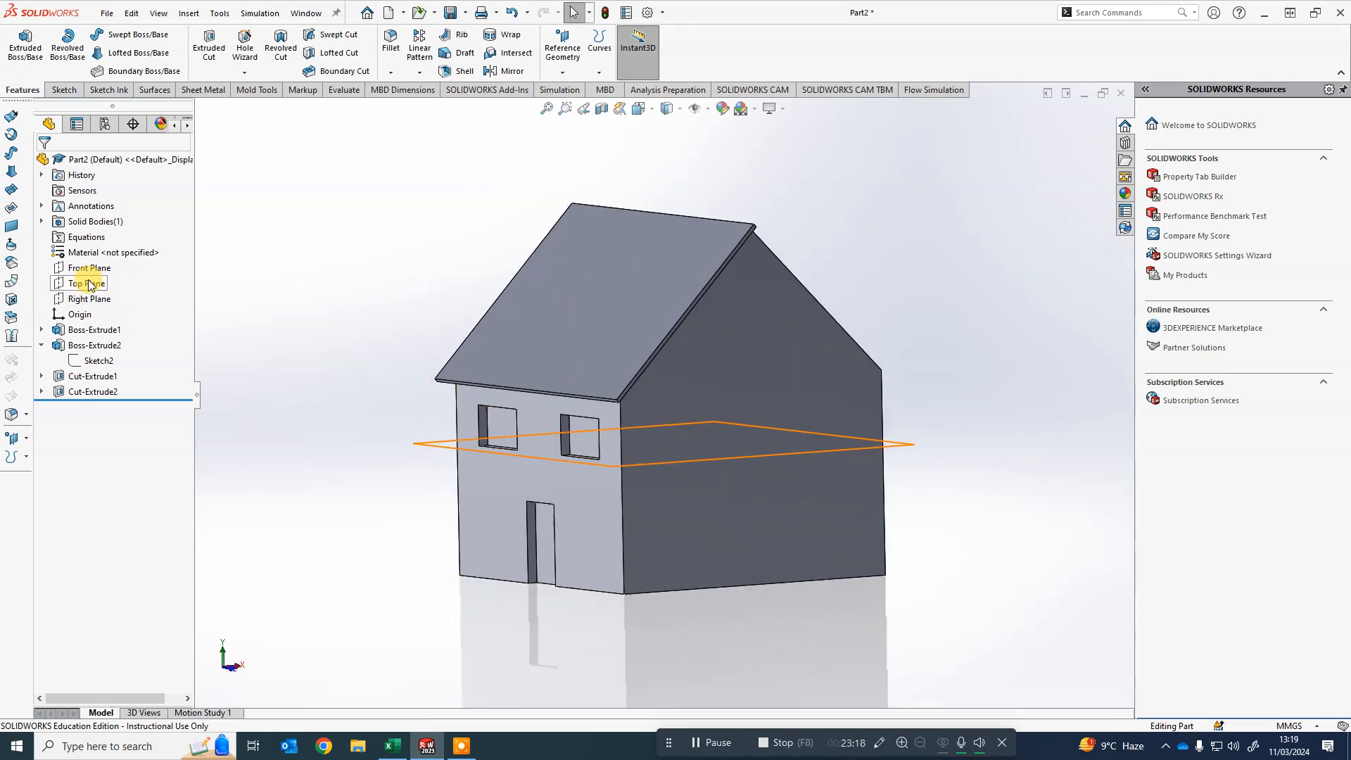
{"action": "left_click", "coordinate": [88, 295]}
{"action": "scroll", "coordinate": [863, 273], "scroll_direction": "up", "scroll_amount": 1}
{"action": "middle_click_drag", "start_coordinate": [863, 275], "coordinate": [860, 320]}
{"action": "left_click", "coordinate": [861, 286]}
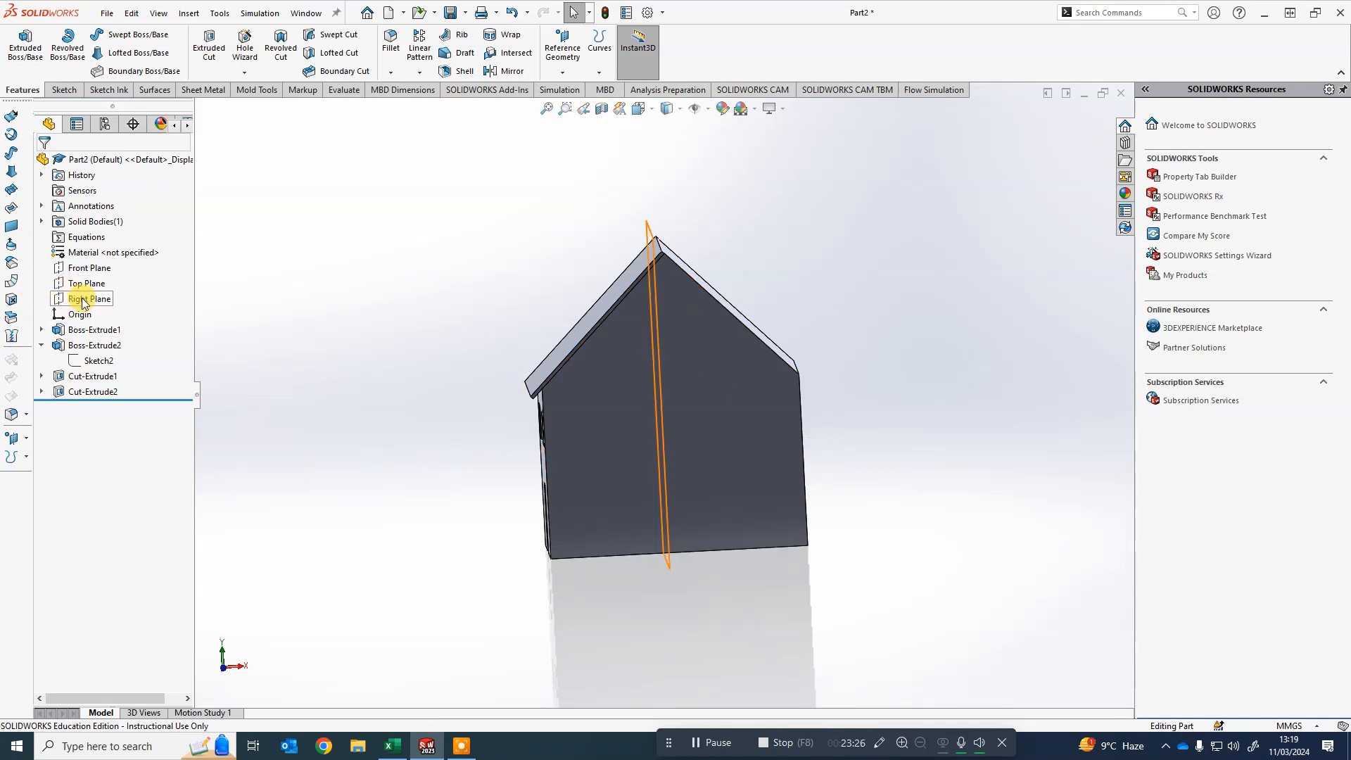
- Examine the Right Plane's position relative to the roof and walls from several viewing angles
{"action": "middle_click_drag", "start_coordinate": [387, 302], "coordinate": [614, 344]}
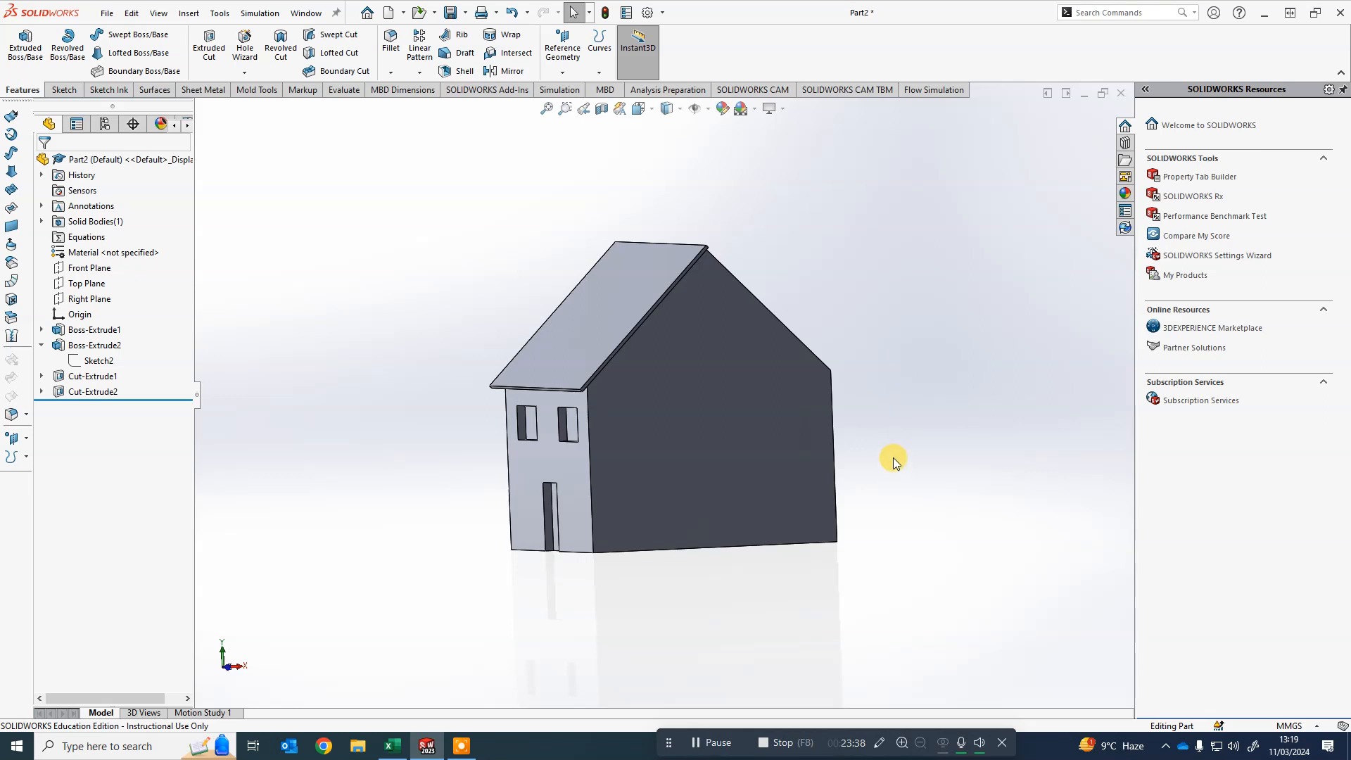
{"action": "middle_click_drag", "start_coordinate": [893, 459], "coordinate": [848, 465]}
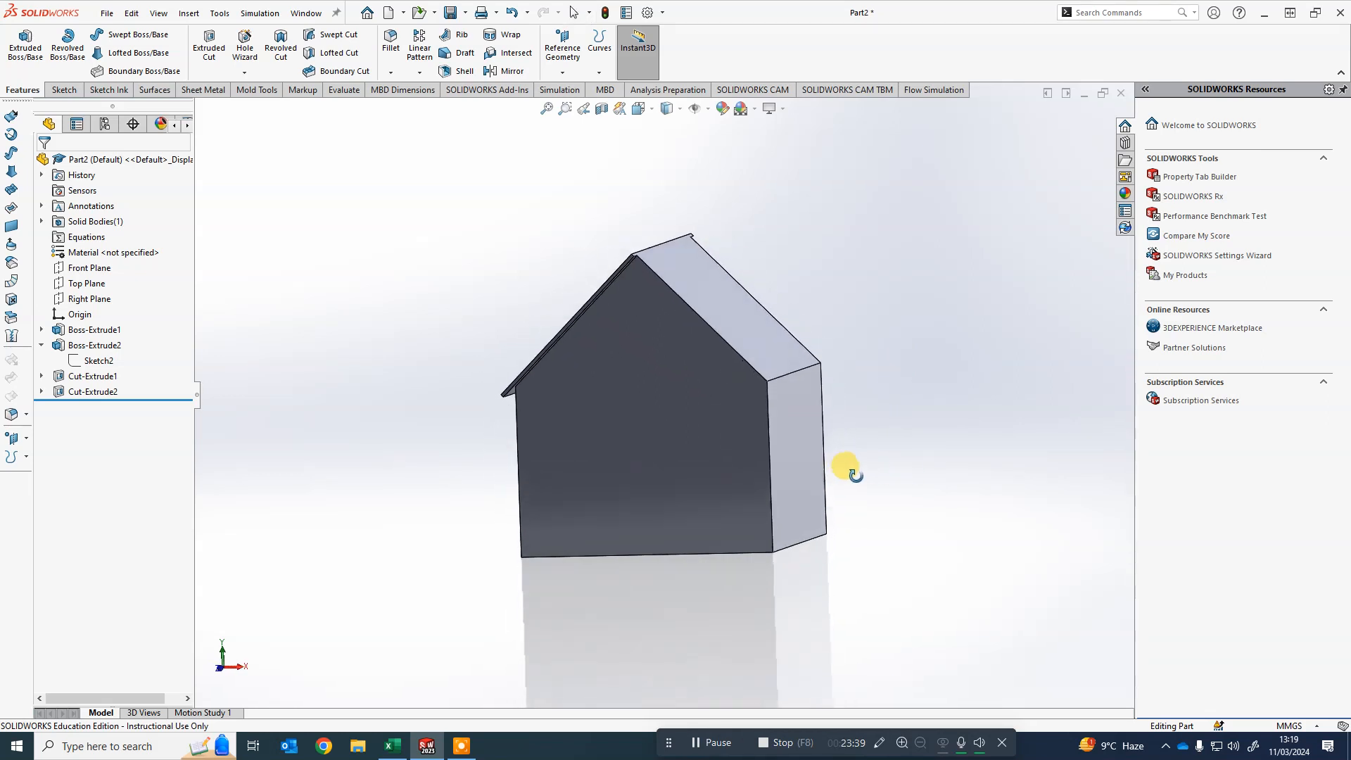
{"action": "left_click", "coordinate": [78, 301]}
{"action": "middle_click_drag", "start_coordinate": [302, 413], "coordinate": [500, 364]}
{"action": "scroll", "coordinate": [669, 293], "scroll_direction": "down", "scroll_amount": 7}
{"action": "middle_click_drag", "start_coordinate": [791, 294], "coordinate": [694, 299]}
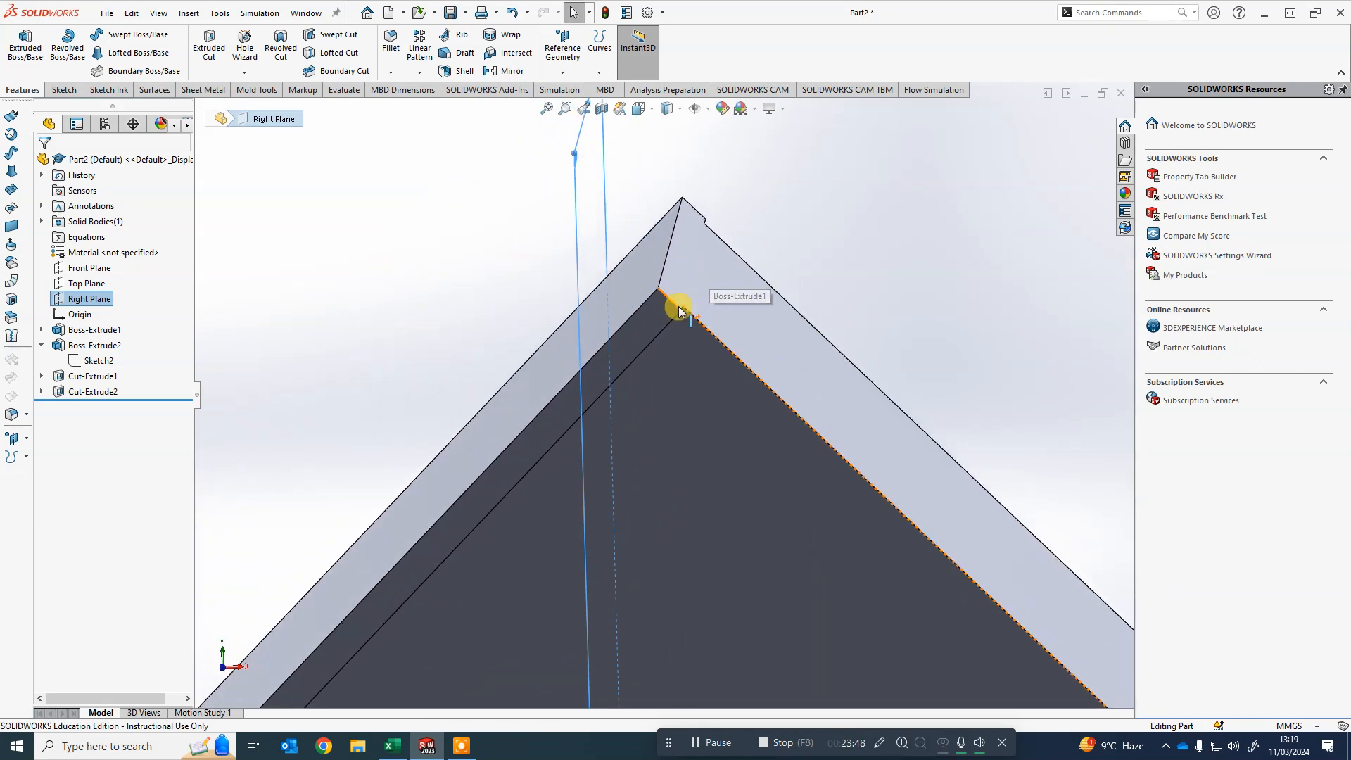
{"action": "scroll", "coordinate": [686, 304], "scroll_direction": "up", "scroll_amount": 10}
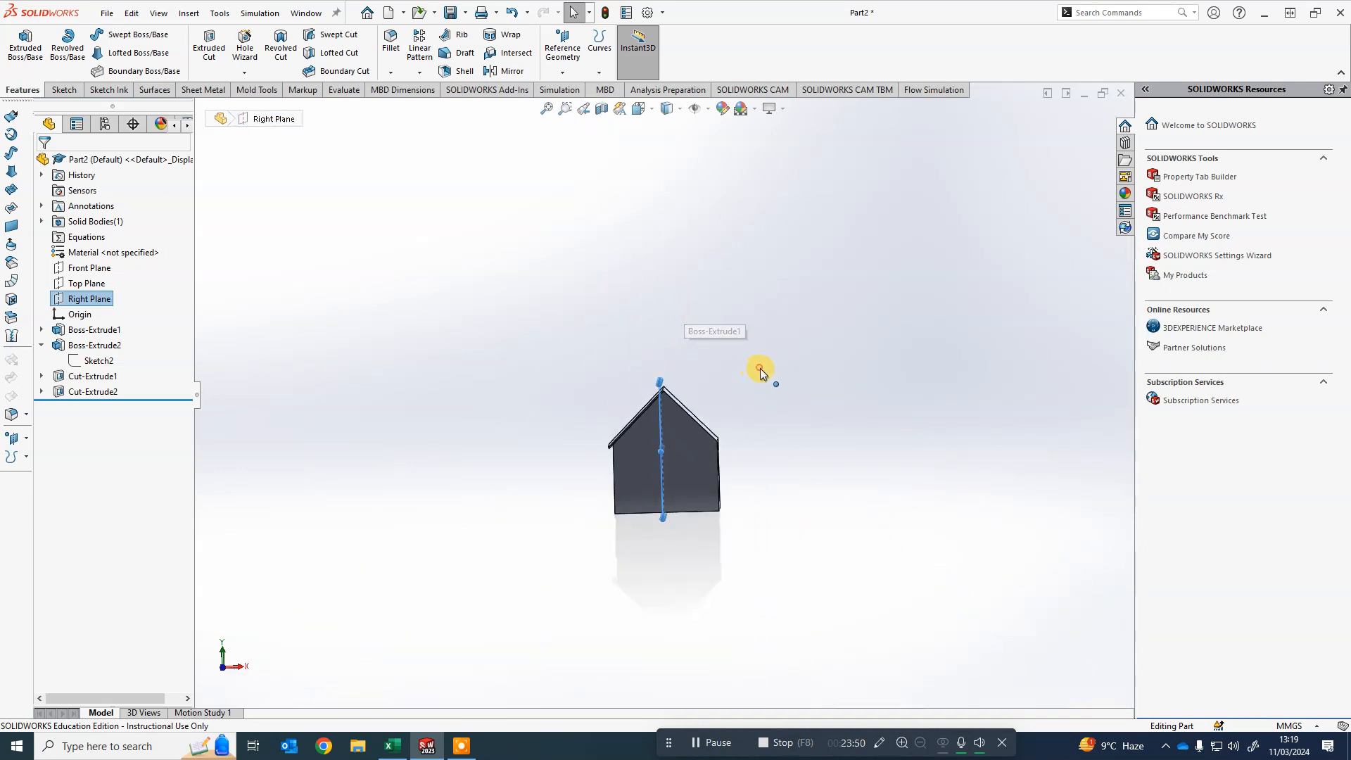
{"action": "left_click", "coordinate": [760, 369]}
{"action": "scroll", "coordinate": [652, 498], "scroll_direction": "down", "scroll_amount": 1}
{"action": "scroll", "coordinate": [551, 517], "scroll_direction": "down", "scroll_amount": 3}
{"action": "middle_click_drag", "start_coordinate": [563, 521], "coordinate": [597, 470]}
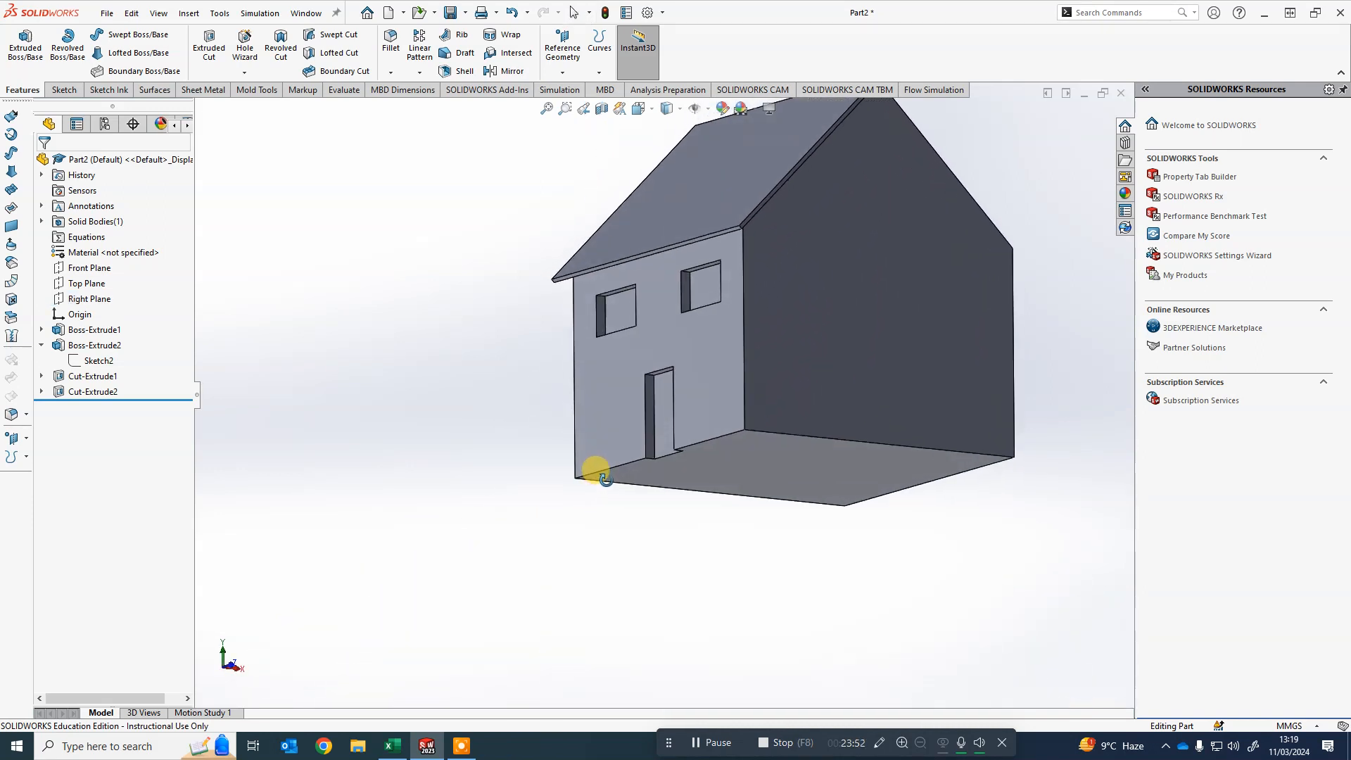
{"action": "scroll", "coordinate": [678, 471], "scroll_direction": "up", "scroll_amount": 5}
{"action": "scroll", "coordinate": [801, 336], "scroll_direction": "down", "scroll_amount": 3}
{"action": "middle_click_drag", "start_coordinate": [864, 189], "coordinate": [850, 249]}
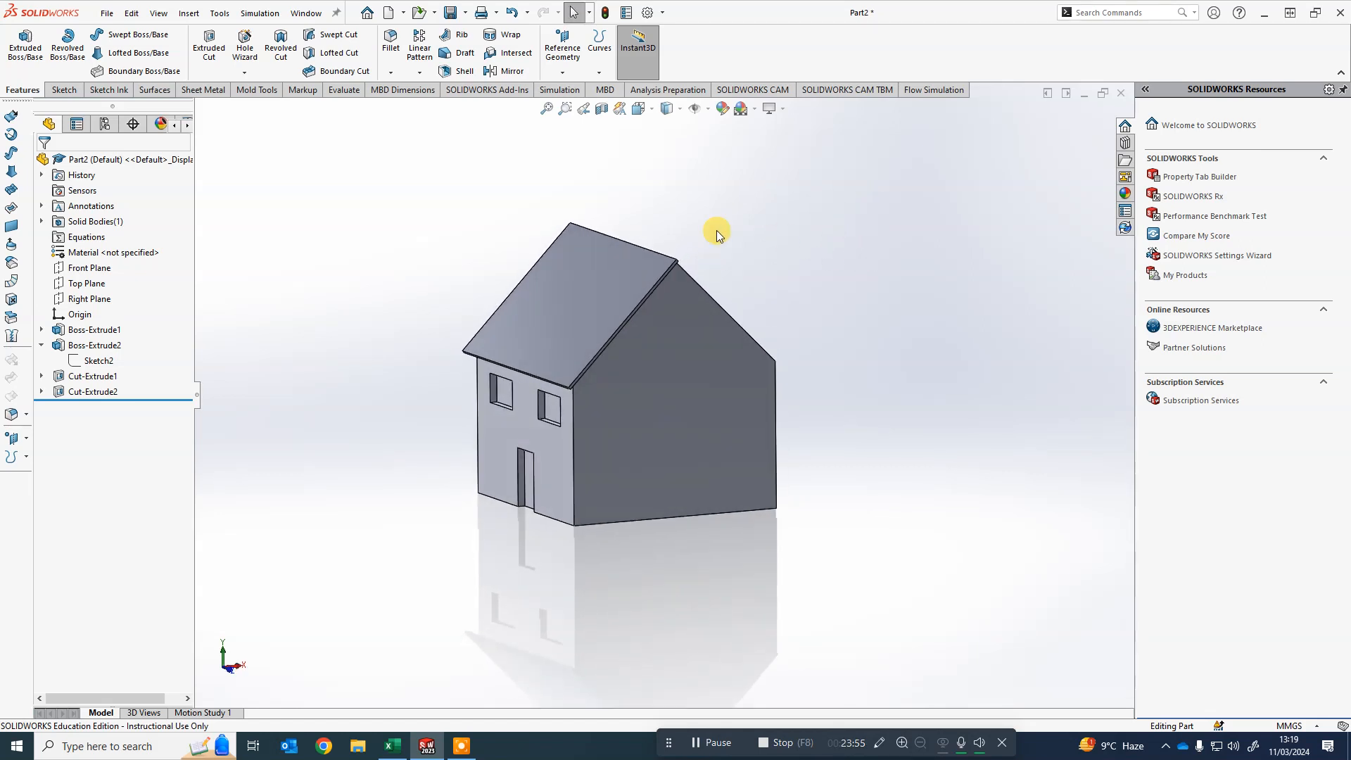
- Start a new reference plane on the front wall face with its offset flipped into the house
{"action": "left_click", "coordinate": [565, 73]}
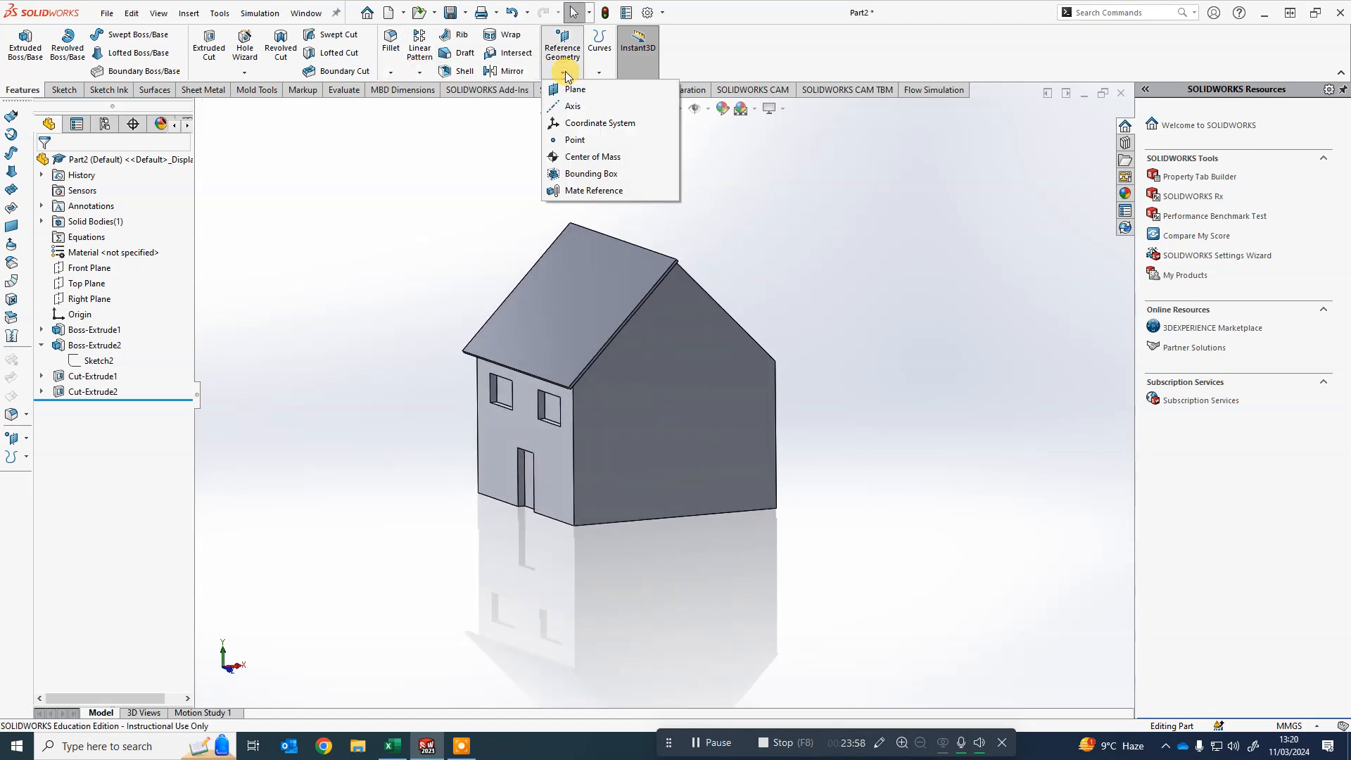
{"action": "left_click", "coordinate": [580, 90]}
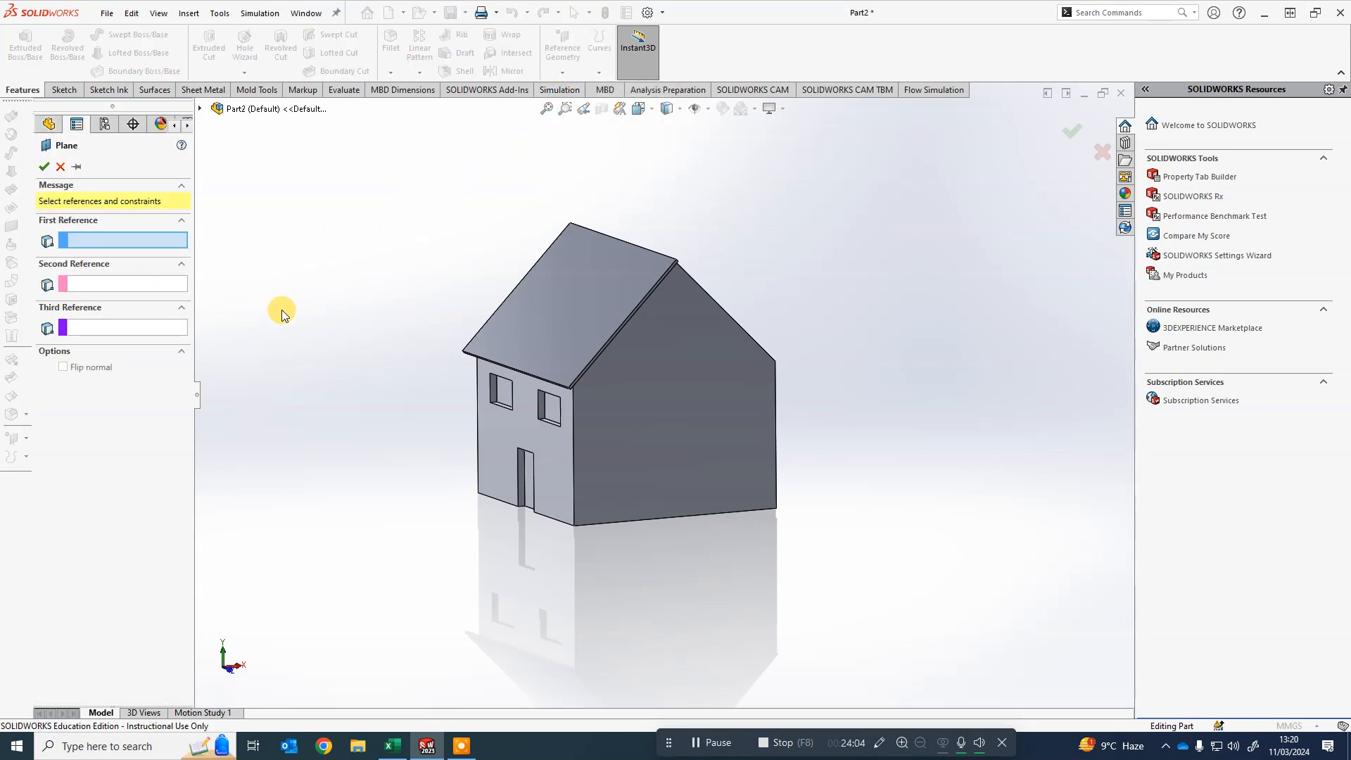
{"action": "left_click", "coordinate": [558, 470]}
{"action": "mouse_move", "coordinate": [664, 585]}
{"action": "middle_mouse_down"}
{"action": "mouse_move", "coordinate": [693, 582]}
{"action": "mouse_move", "coordinate": [678, 604]}
{"action": "middle_mouse_up"}
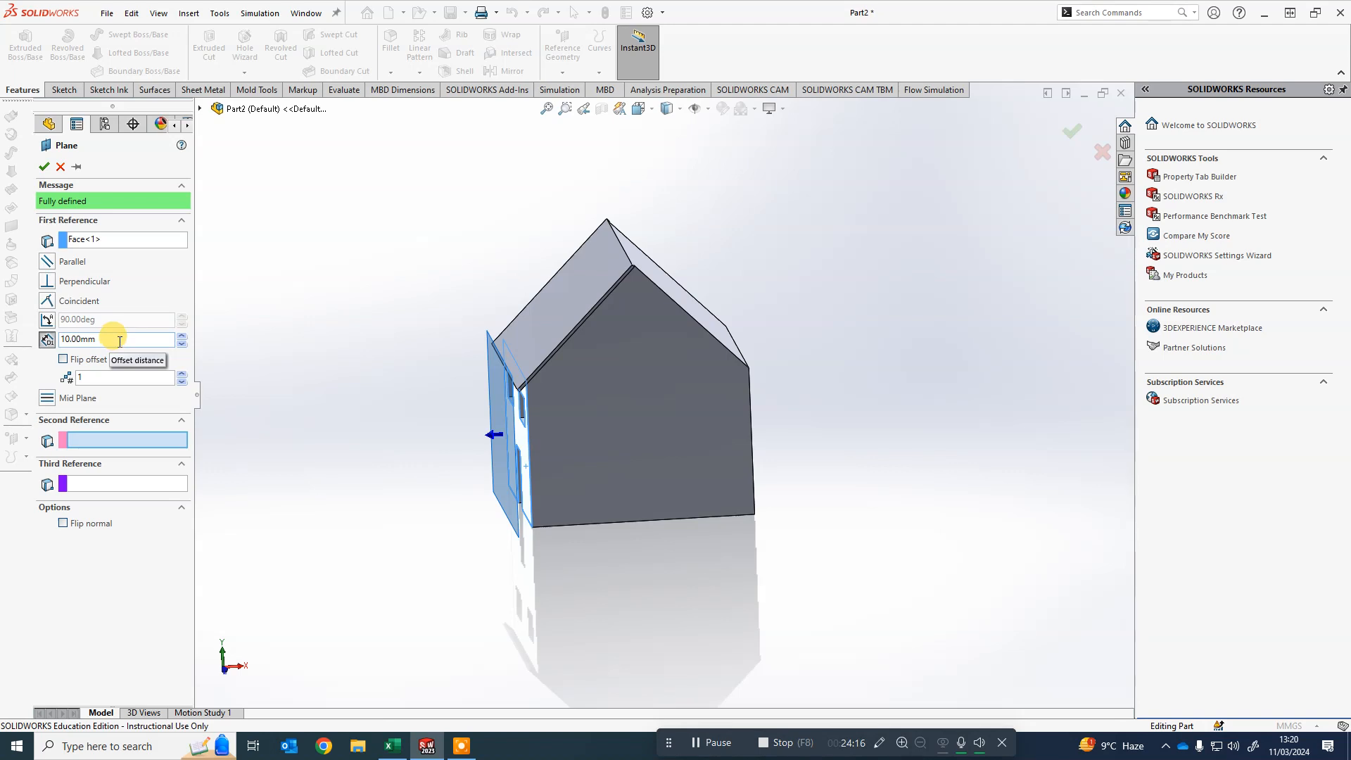
{"action": "left_click", "coordinate": [63, 360]}
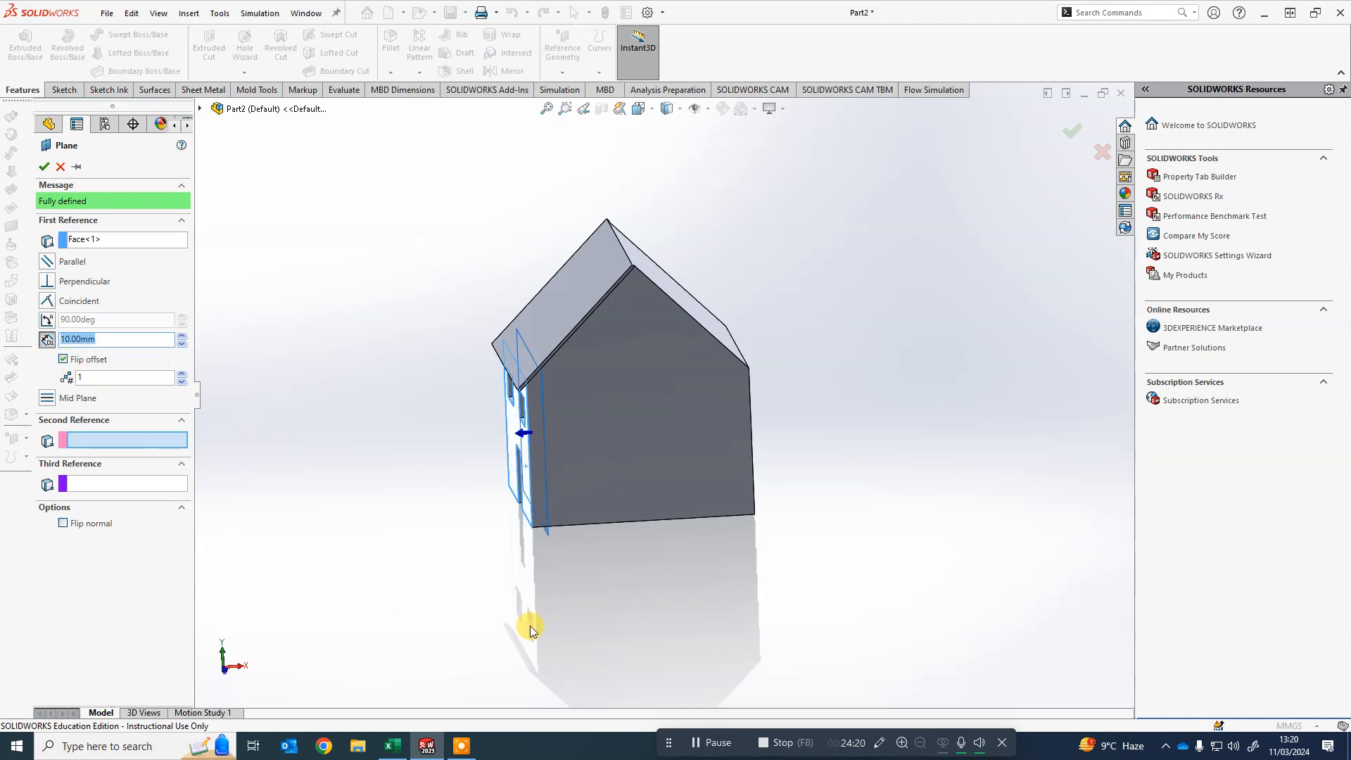
{"action": "scroll", "coordinate": [623, 599], "scroll_direction": "down", "scroll_amount": 1}
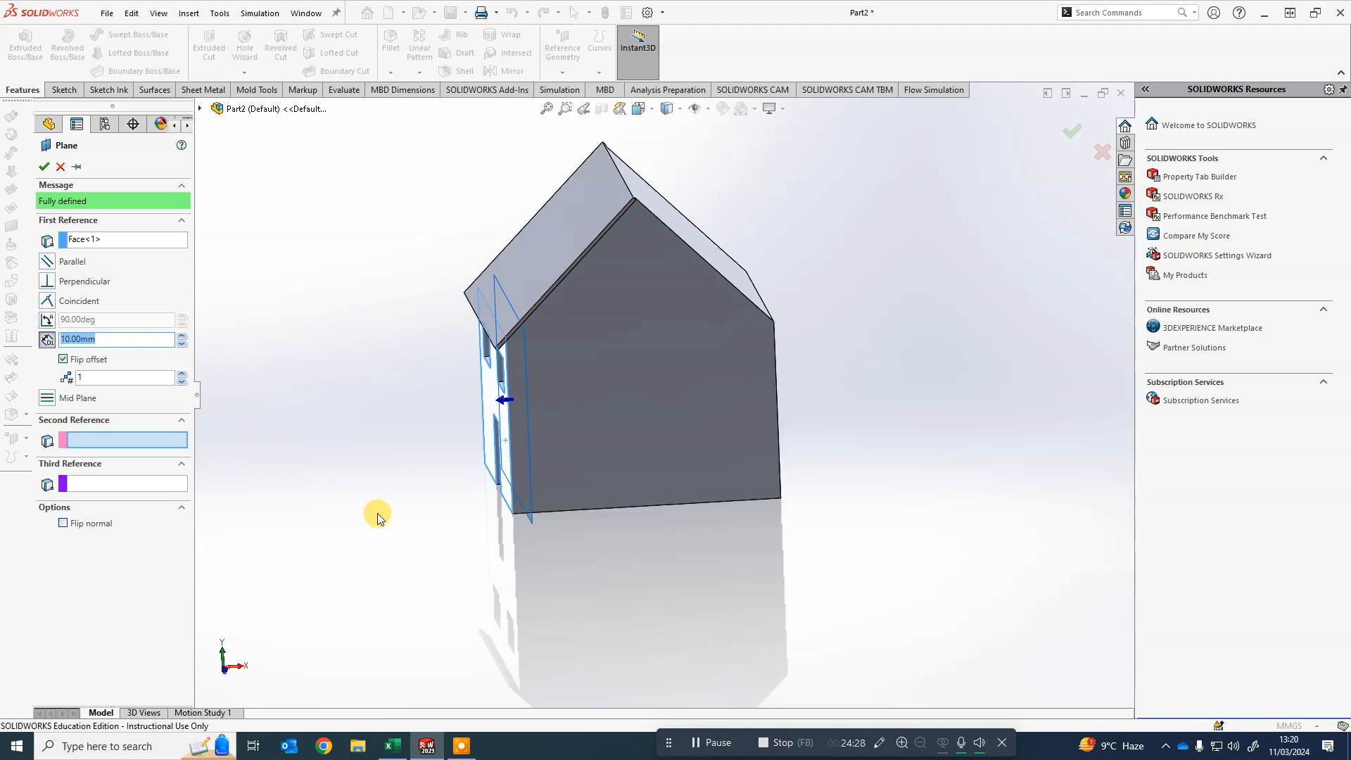
- Measure the length of the side wall's bottom edge
{"action": "left_click", "coordinate": [335, 90]}
{"action": "left_click", "coordinate": [108, 43]}
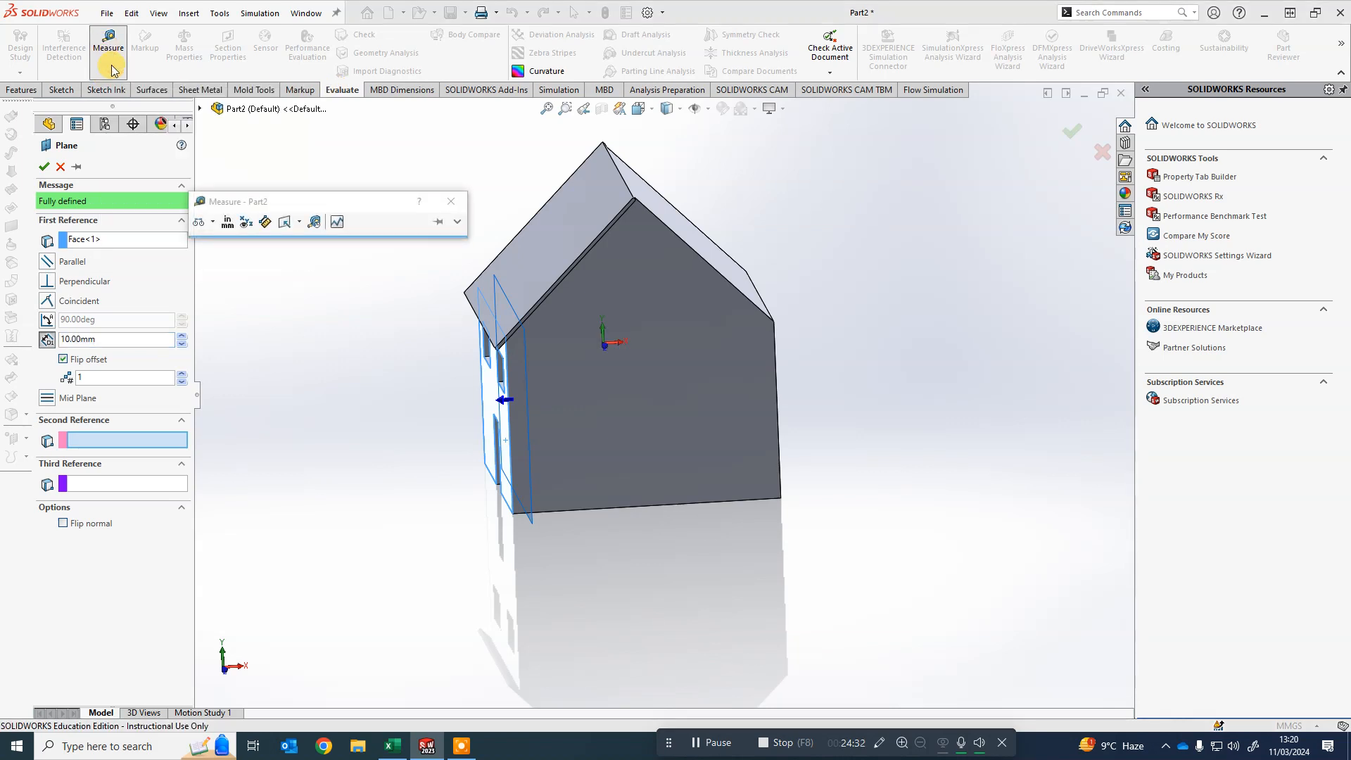
{"action": "left_click", "coordinate": [688, 506]}
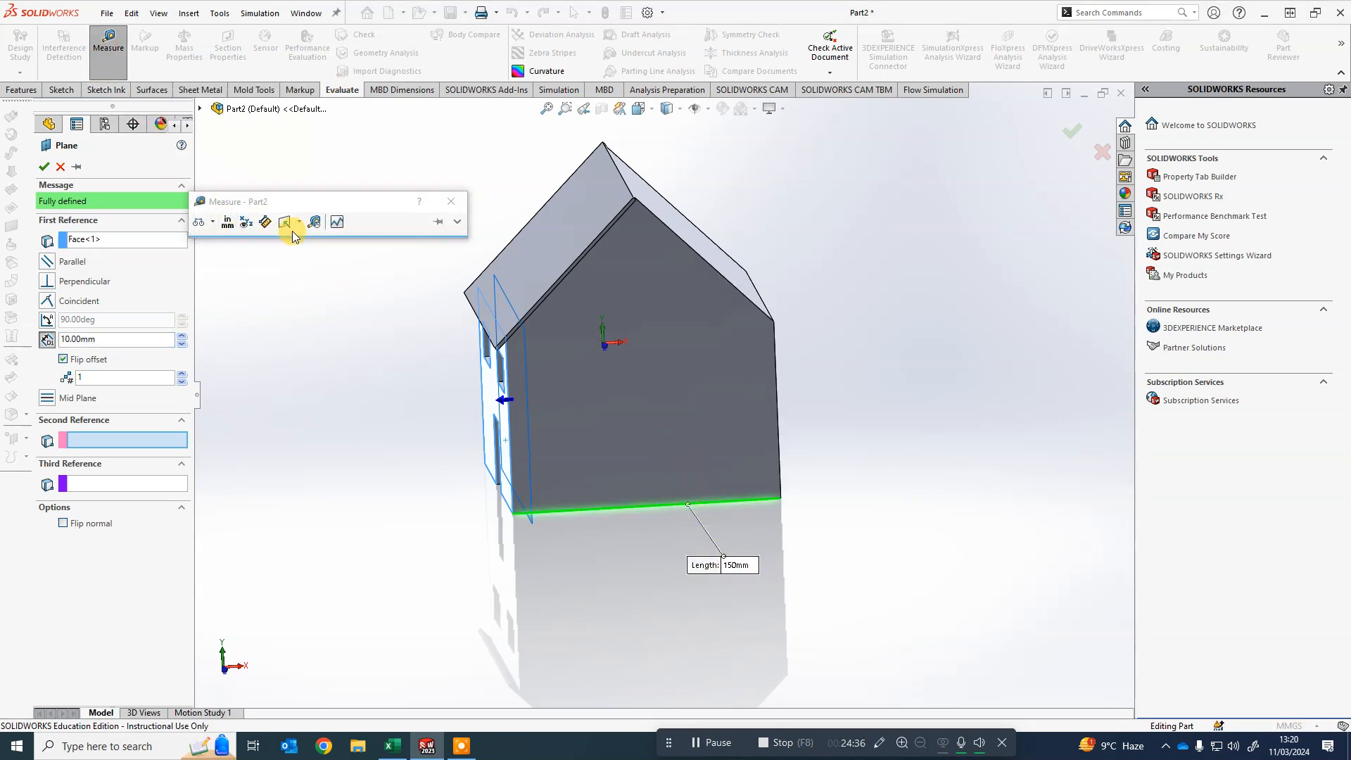
{"action": "left_click", "coordinate": [451, 205]}
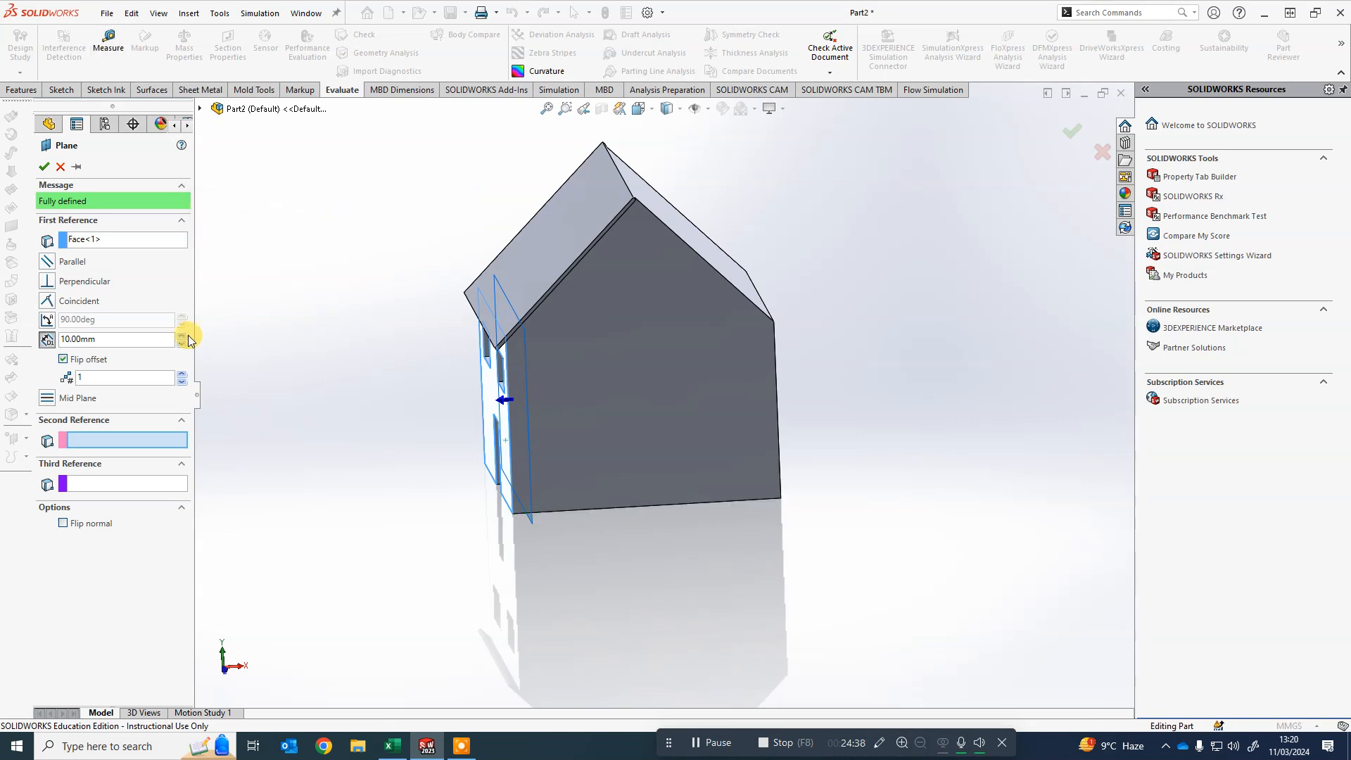
- Set the plane's offset distance to 75 mm and confirm the plane
{"action": "left_click_drag", "start_coordinate": [123, 339], "coordinate": [54, 344]}
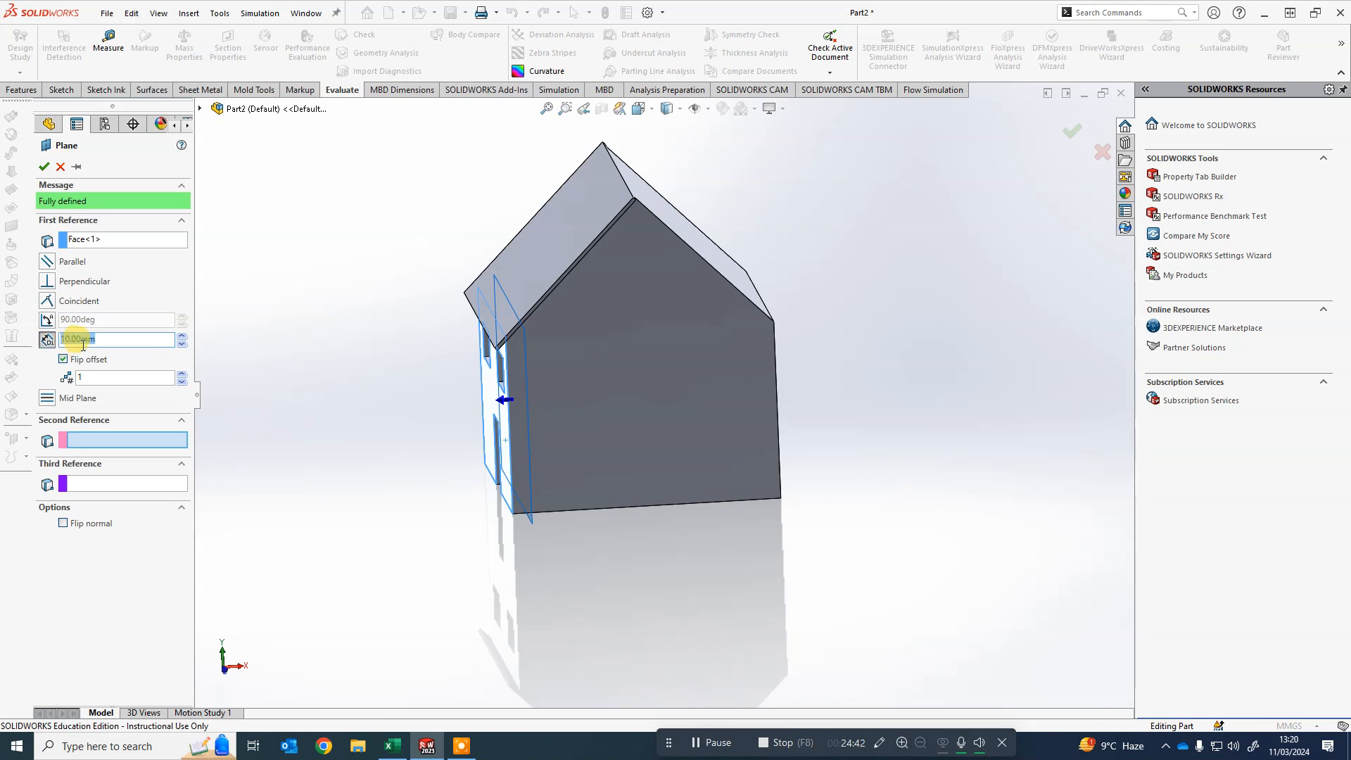
{"action": "type", "text": "7"}
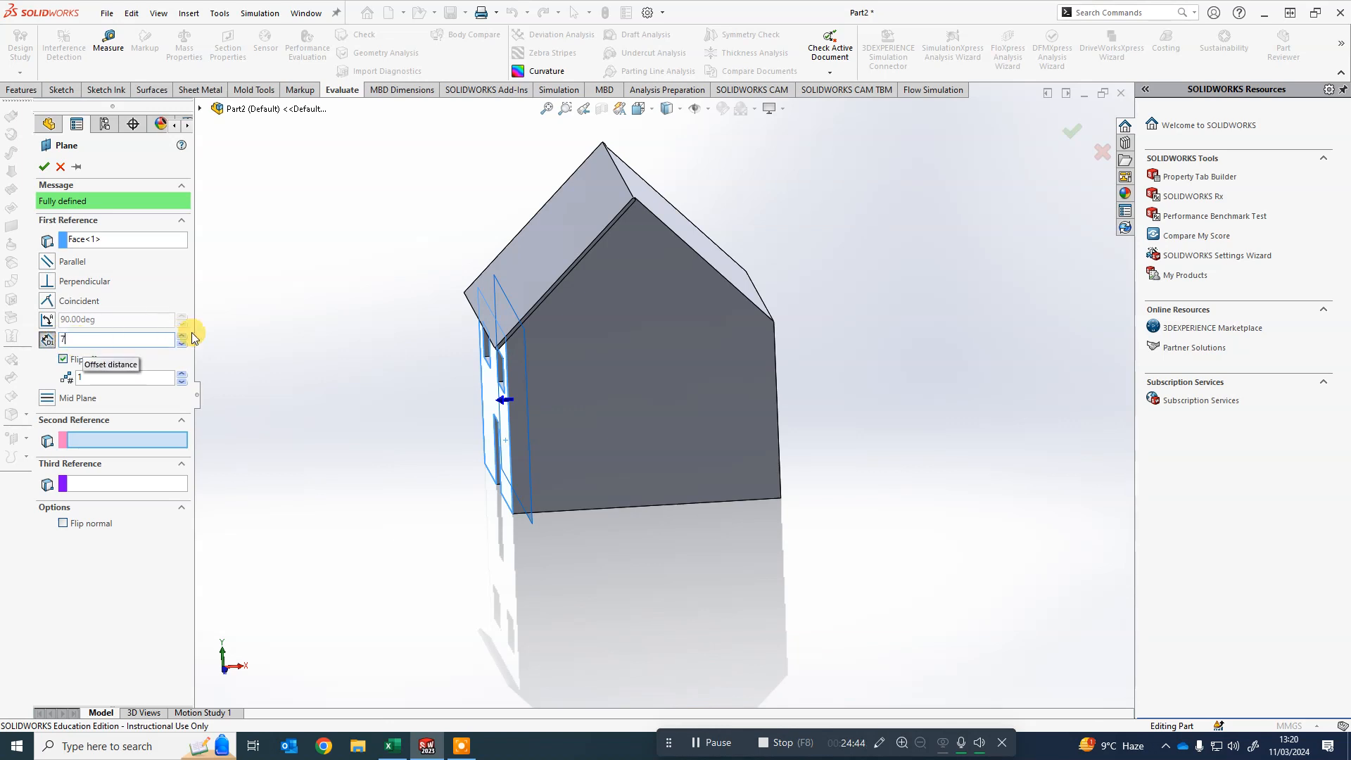
{"action": "type", "text": "5"}
{"action": "left_click", "coordinate": [278, 324]}
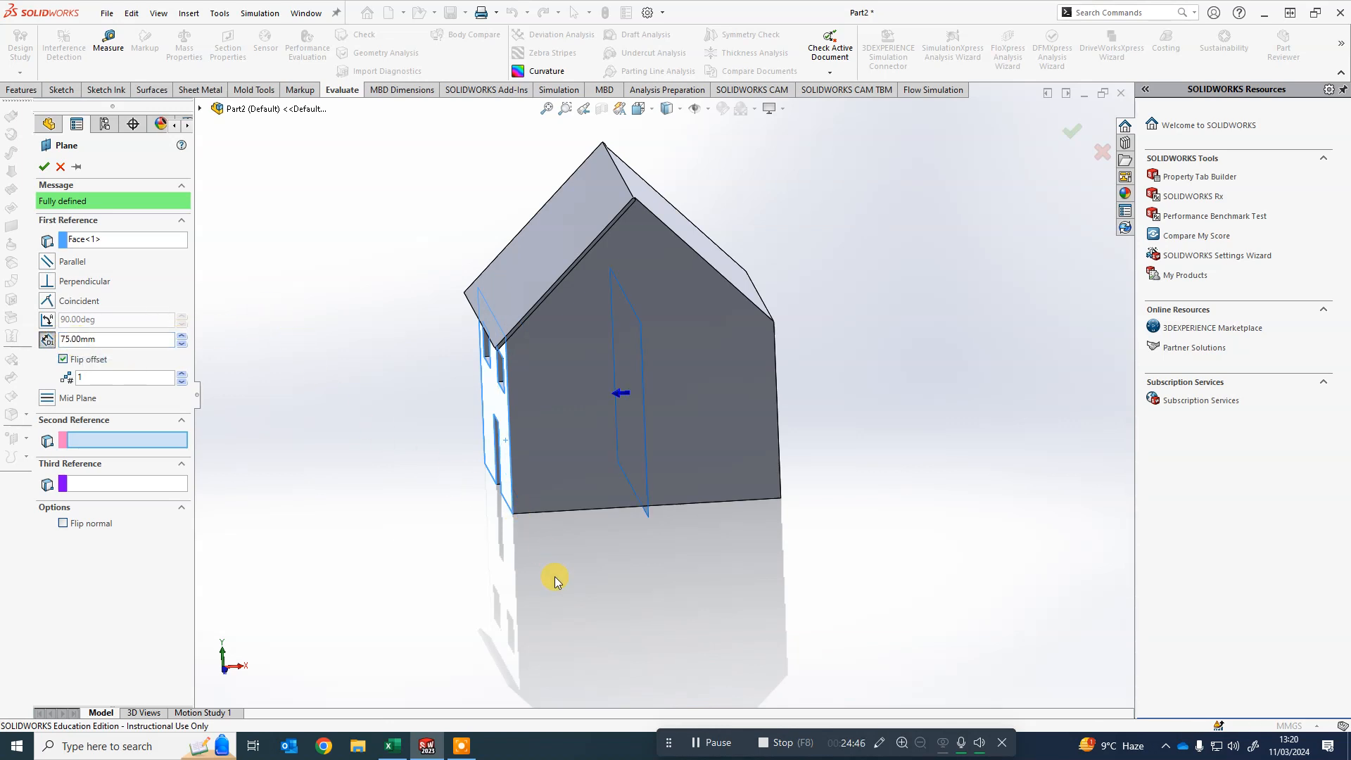
{"action": "middle_click_drag", "start_coordinate": [763, 605], "coordinate": [742, 555]}
{"action": "scroll", "coordinate": [640, 307], "scroll_direction": "down", "scroll_amount": 2}
{"action": "scroll", "coordinate": [640, 306], "scroll_direction": "down", "scroll_amount": 2}
{"action": "middle_click_drag", "start_coordinate": [640, 306], "coordinate": [641, 324]}
{"action": "scroll", "coordinate": [641, 325], "scroll_direction": "up", "scroll_amount": 1}
{"action": "scroll", "coordinate": [641, 323], "scroll_direction": "up", "scroll_amount": 3}
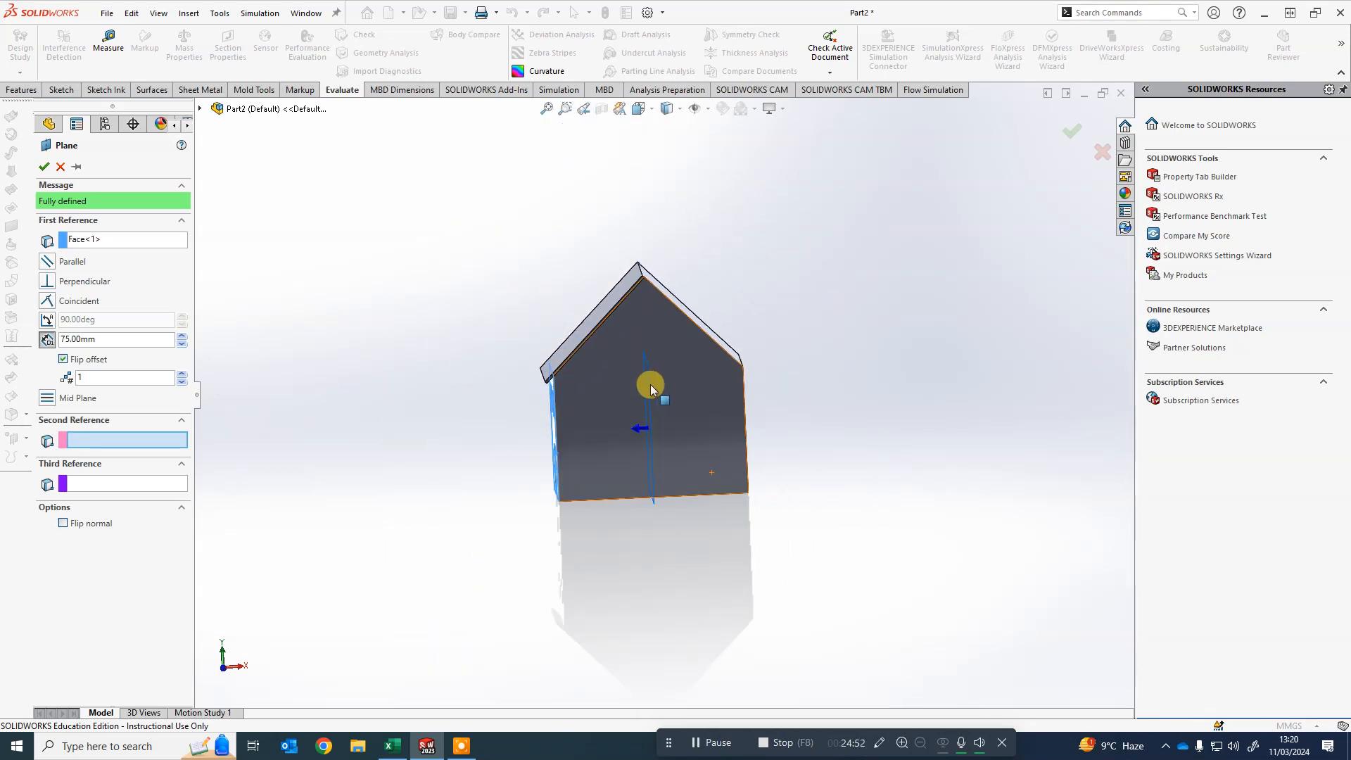
{"action": "scroll", "coordinate": [650, 384], "scroll_direction": "down", "scroll_amount": 3}
{"action": "scroll", "coordinate": [657, 422], "scroll_direction": "up", "scroll_amount": 3}
{"action": "scroll", "coordinate": [654, 458], "scroll_direction": "down", "scroll_amount": 2}
{"action": "middle_click_drag", "start_coordinate": [479, 462], "coordinate": [531, 471]}
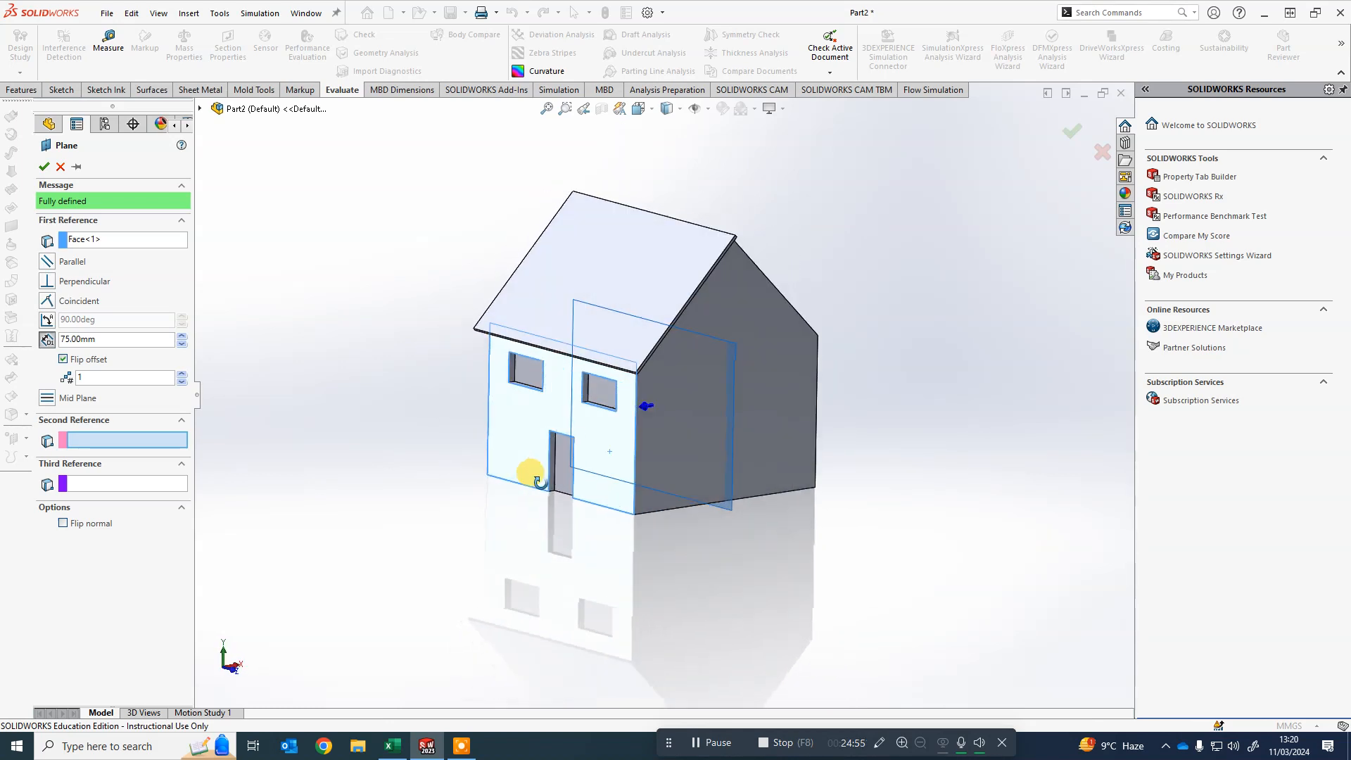
{"action": "left_click", "coordinate": [44, 167]}
{"action": "left_click", "coordinate": [762, 585]}
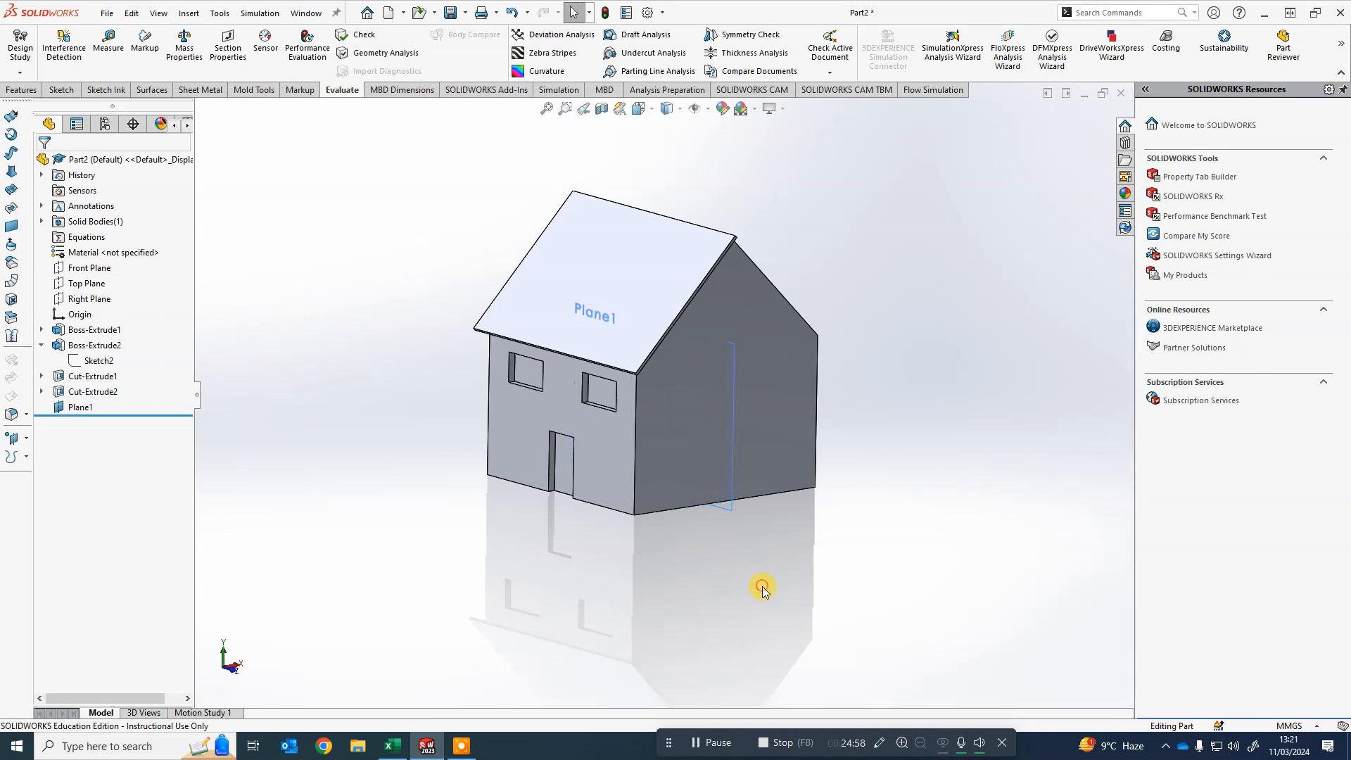
- Start a Mirror feature and pick Plane1 as the mirror plane
{"action": "middle_click_drag", "start_coordinate": [603, 560], "coordinate": [778, 383]}
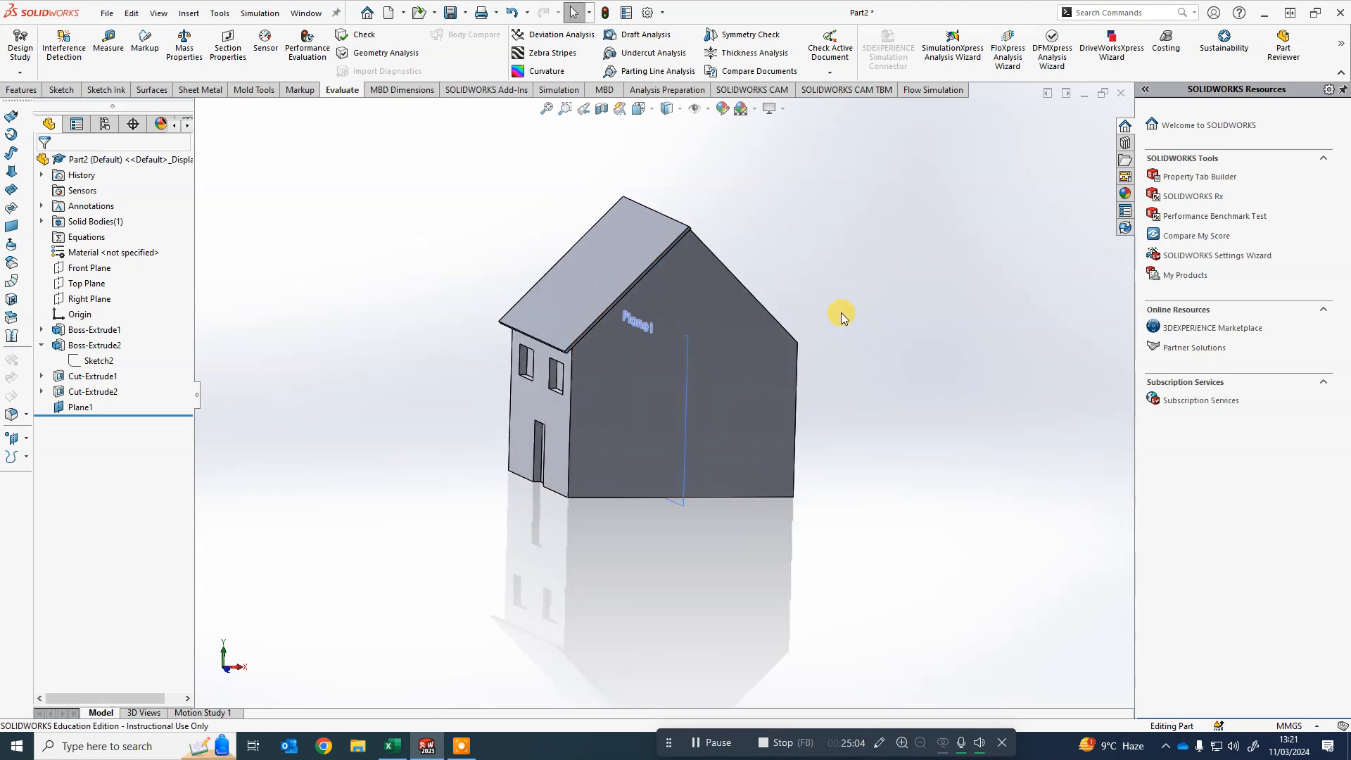
{"action": "scroll", "coordinate": [574, 280], "scroll_direction": "up", "scroll_amount": 1}
{"action": "scroll", "coordinate": [496, 256], "scroll_direction": "down", "scroll_amount": 1}
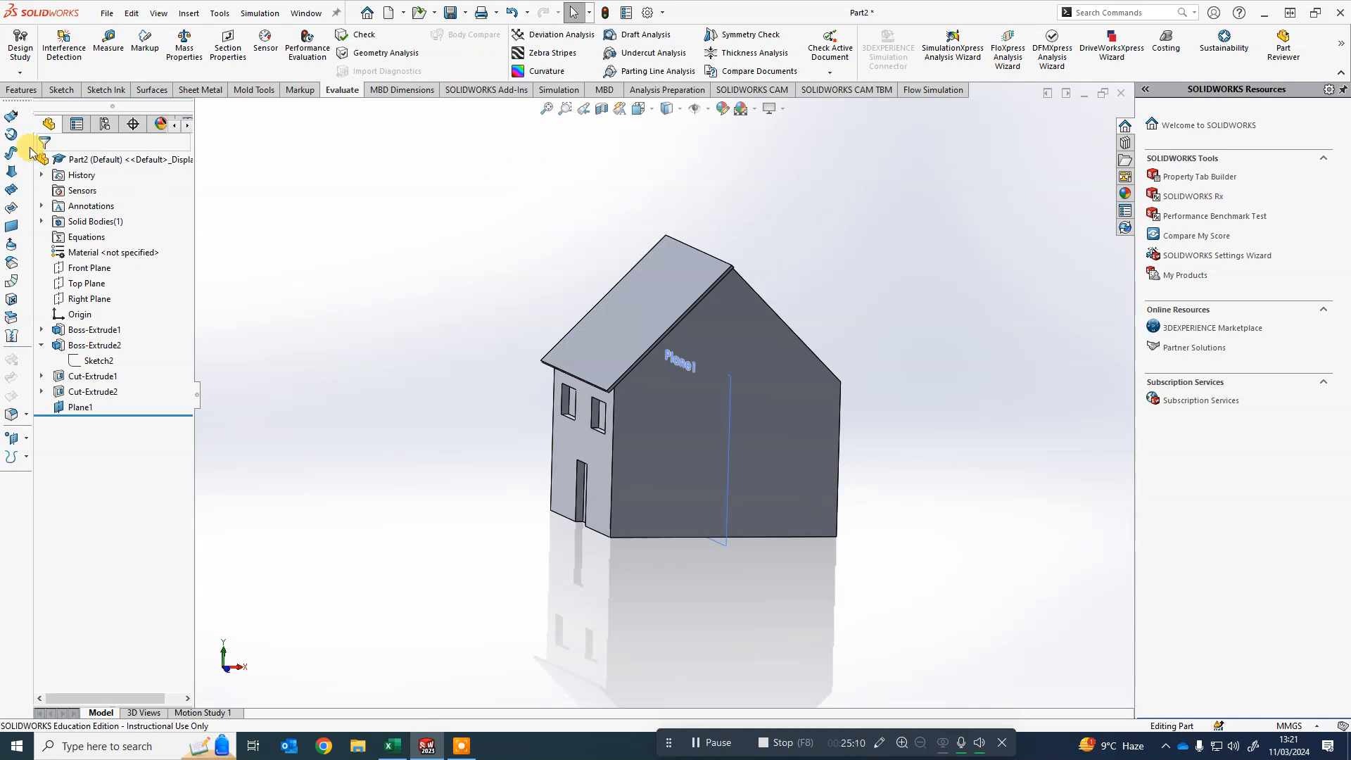
{"action": "left_click", "coordinate": [9, 90]}
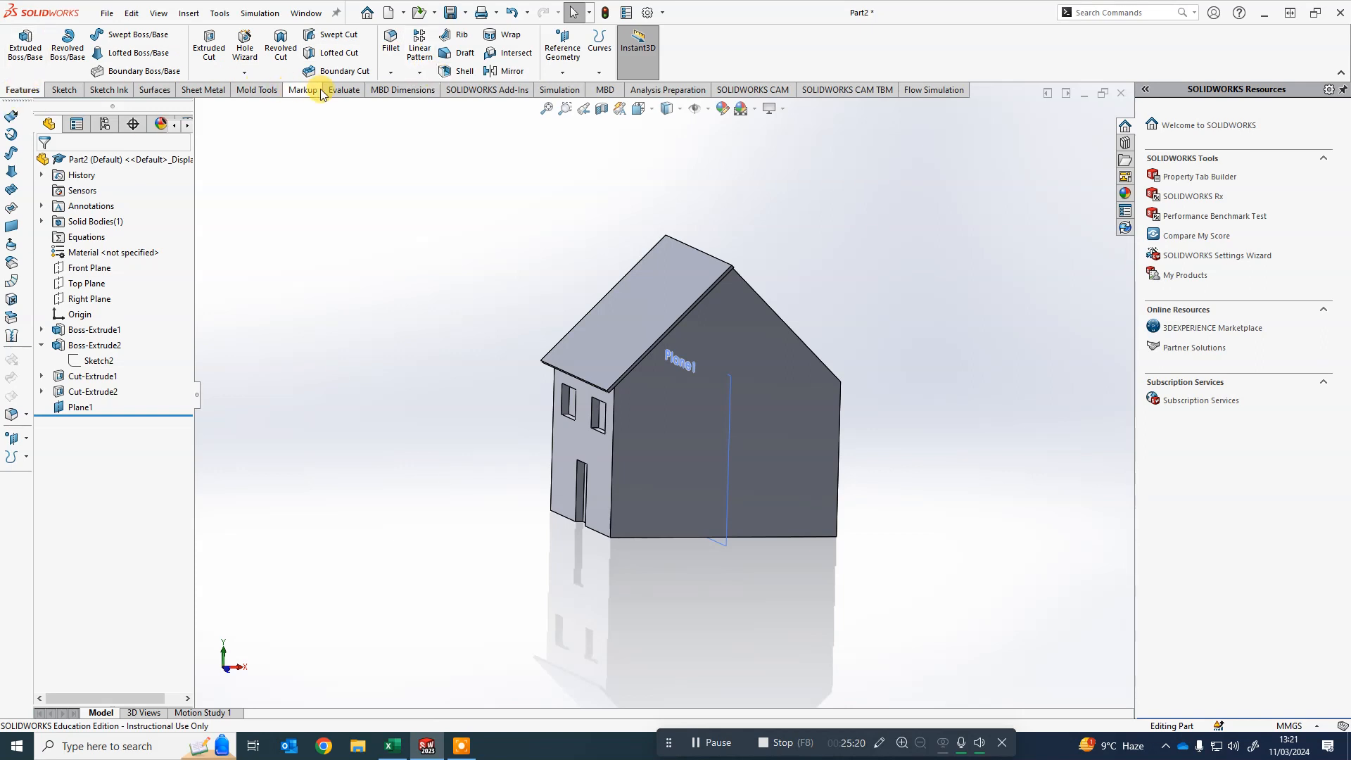
{"action": "left_click", "coordinate": [420, 73]}
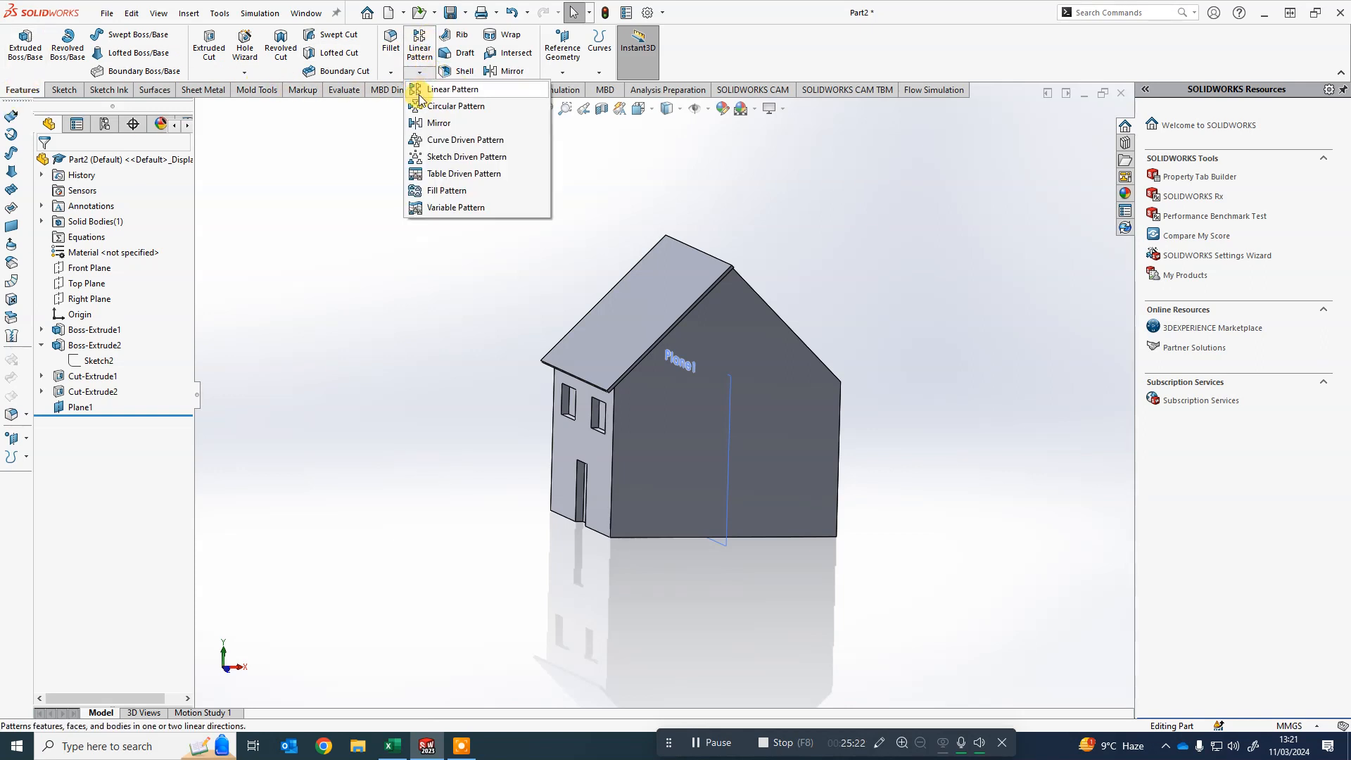
{"action": "left_click", "coordinate": [438, 122]}
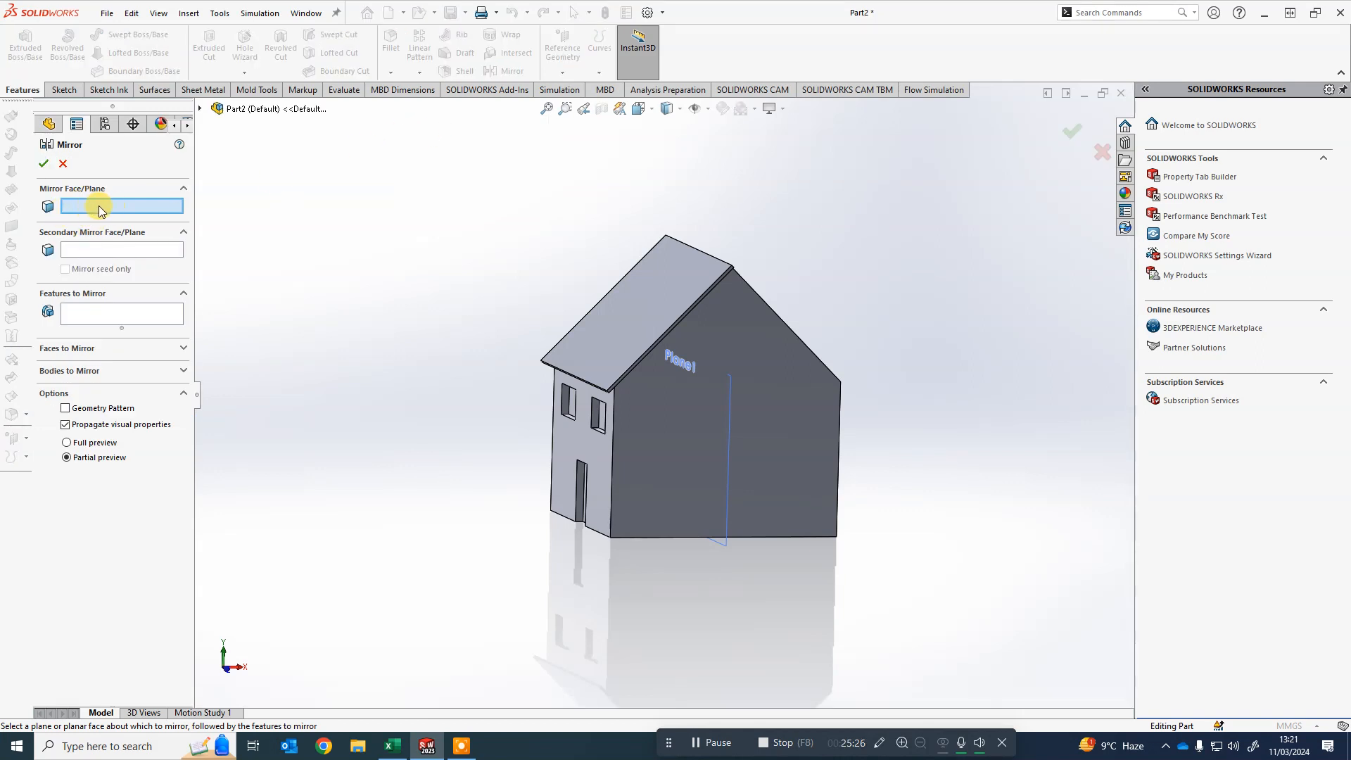
{"action": "middle_click_drag", "start_coordinate": [297, 279], "coordinate": [332, 284]}
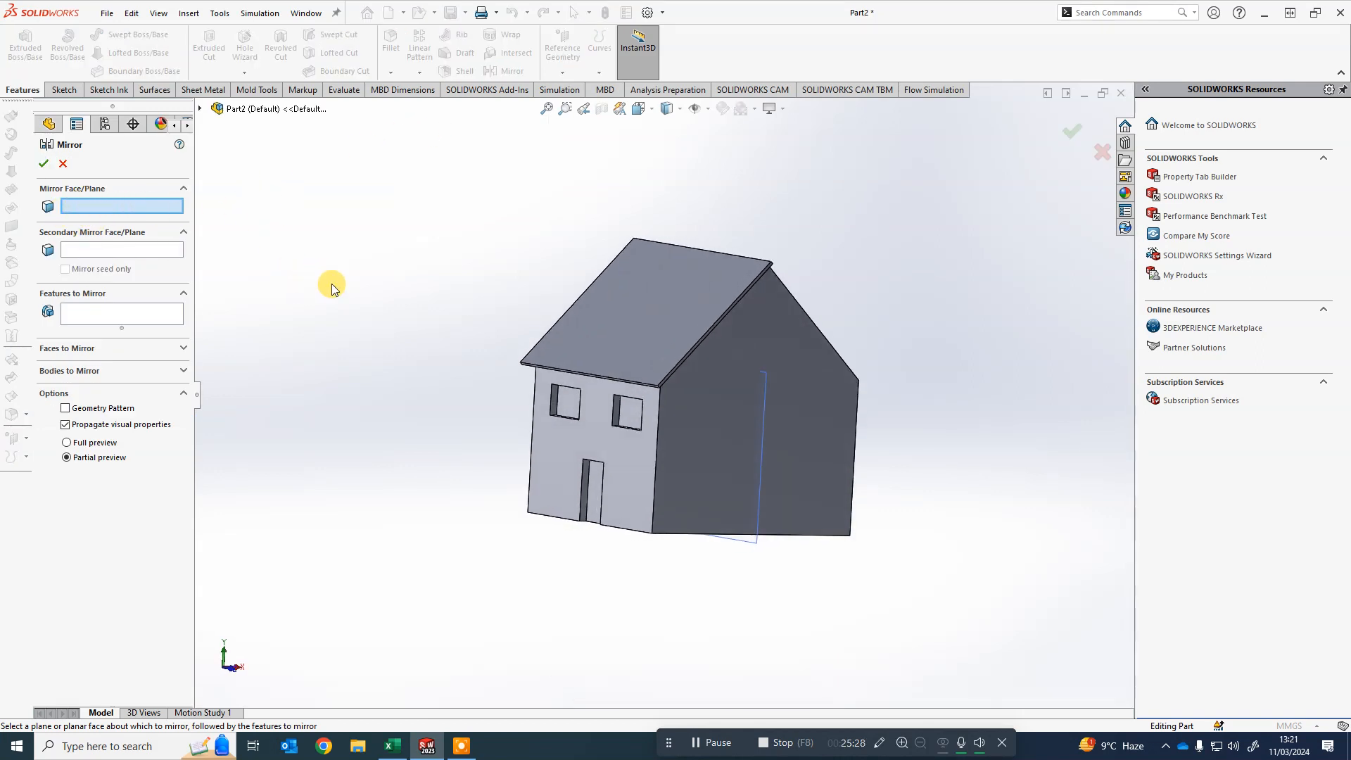
{"action": "left_click", "coordinate": [756, 547]}
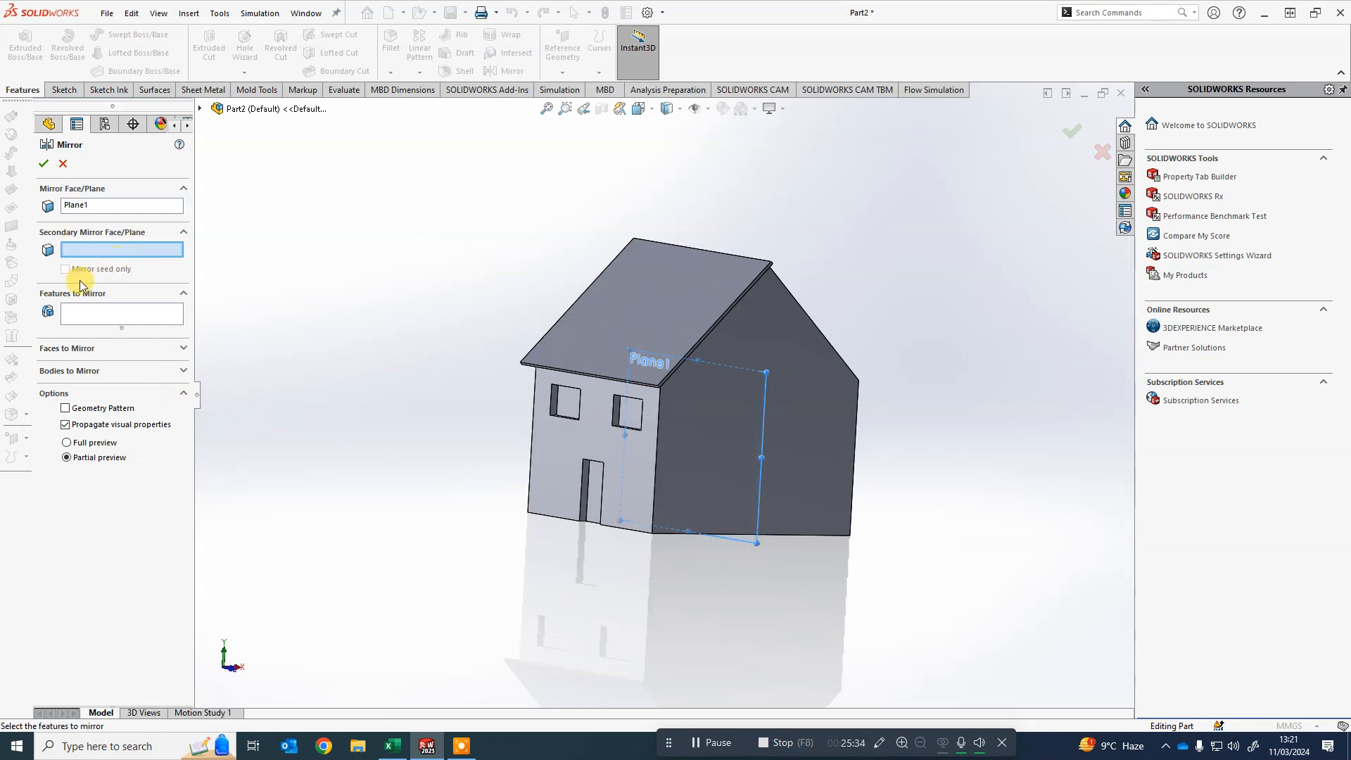
- Select Boss-Extrude2, Cut-Extrude1 and Cut-Extrude2 as features to mirror and try to confirm the mirror
{"action": "left_click", "coordinate": [98, 314]}
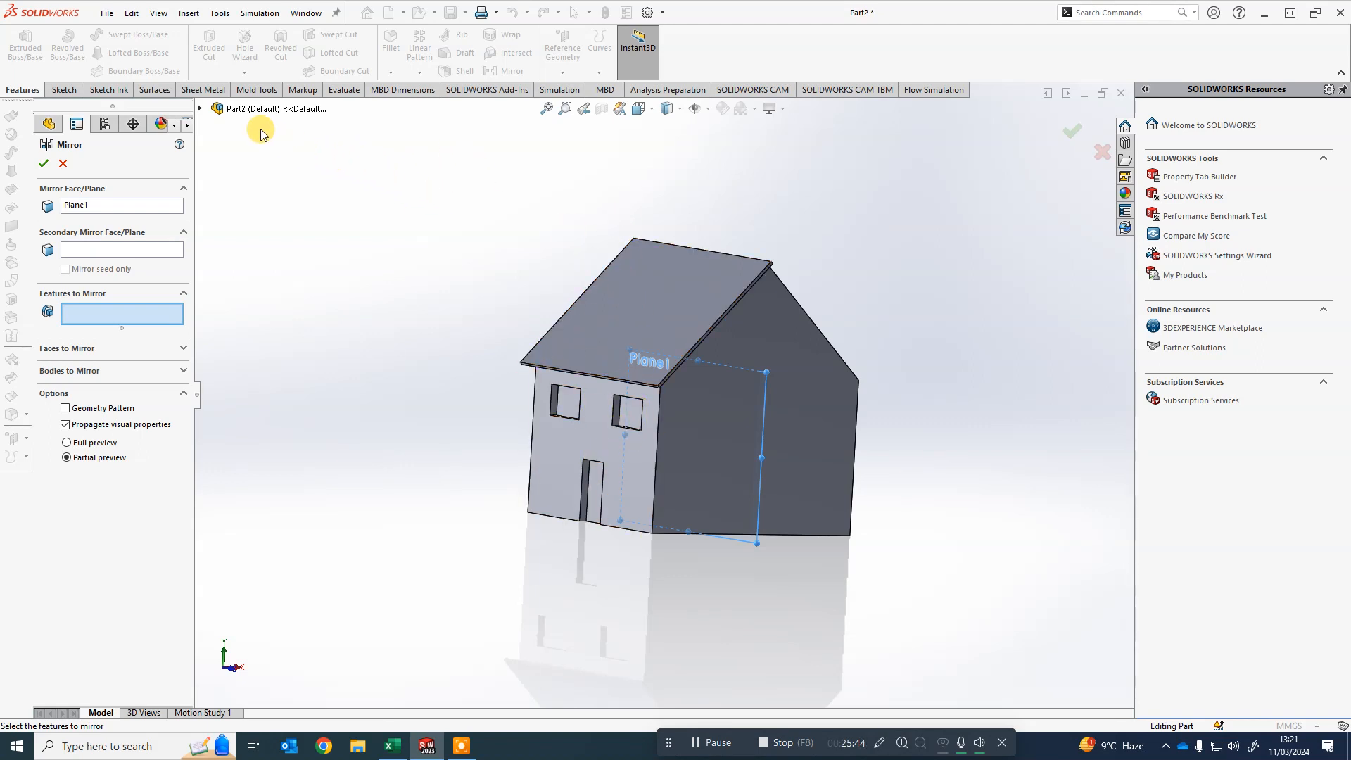
{"action": "left_click", "coordinate": [201, 109]}
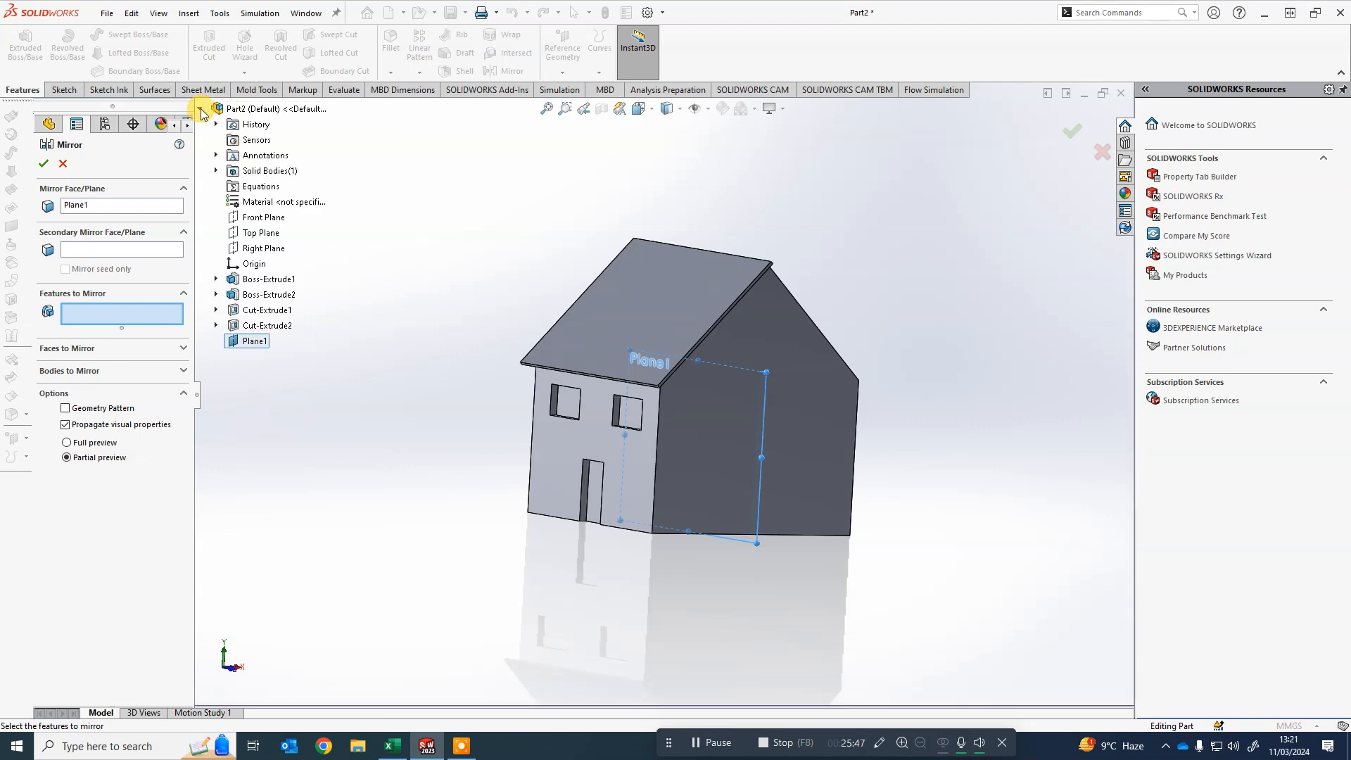
{"action": "left_click", "coordinate": [271, 296]}
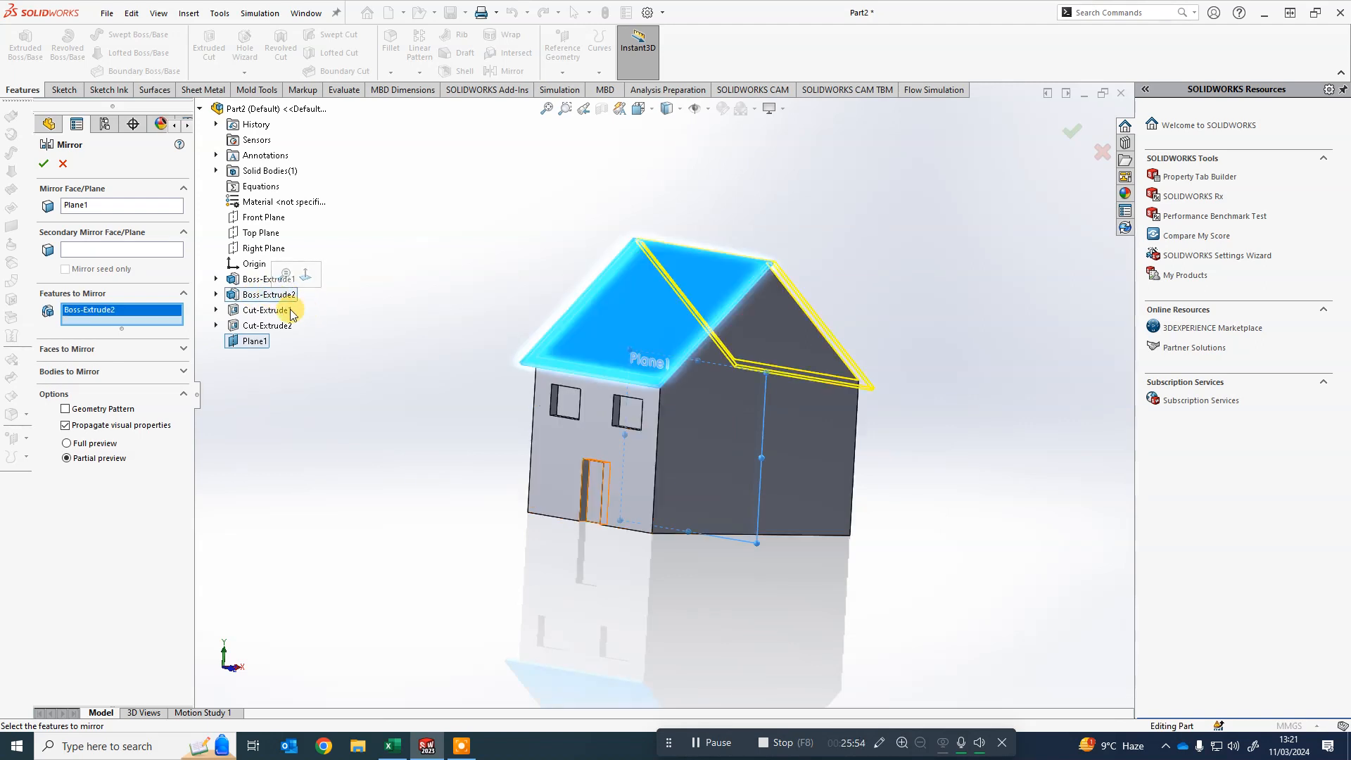
{"action": "left_click", "coordinate": [270, 314]}
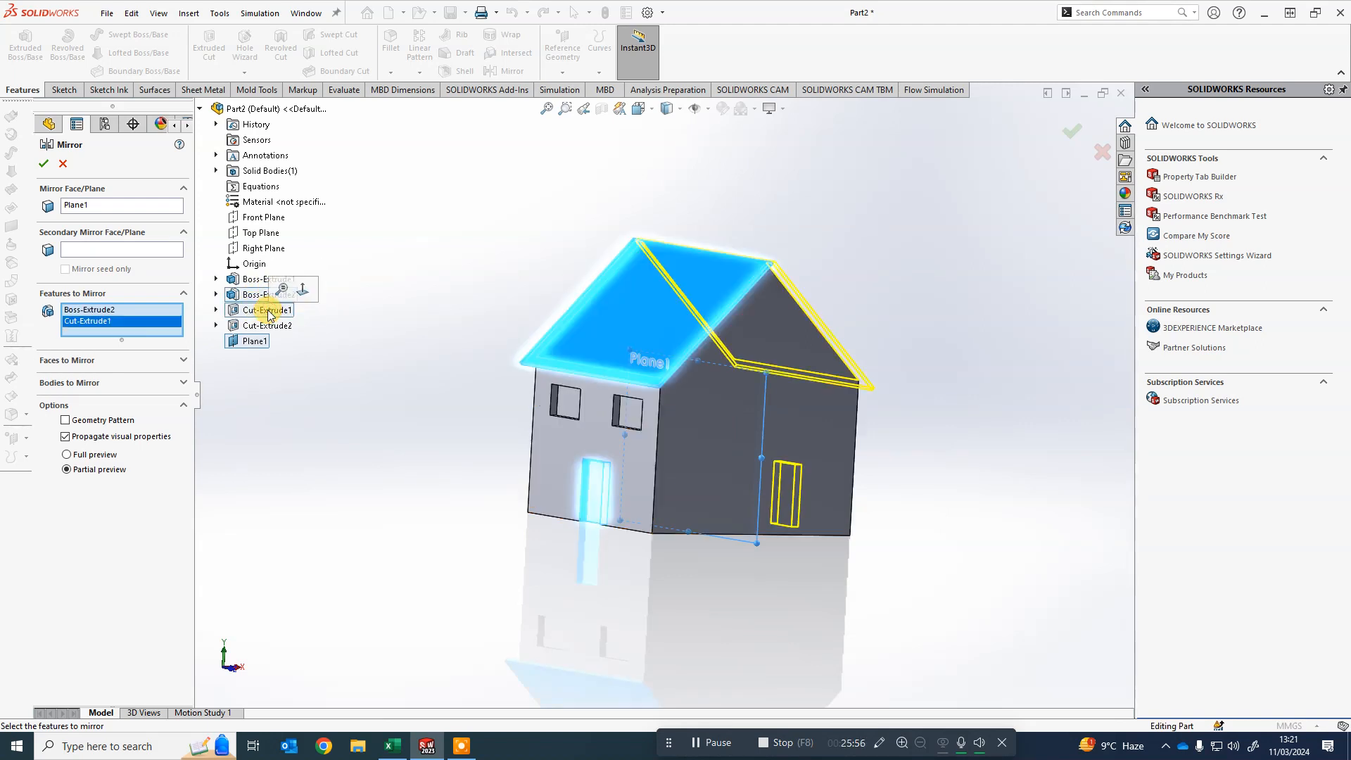
{"action": "mouse_move", "coordinate": [923, 527]}
{"action": "middle_mouse_down"}
{"action": "mouse_move", "coordinate": [821, 532]}
{"action": "mouse_move", "coordinate": [913, 524]}
{"action": "middle_mouse_up"}
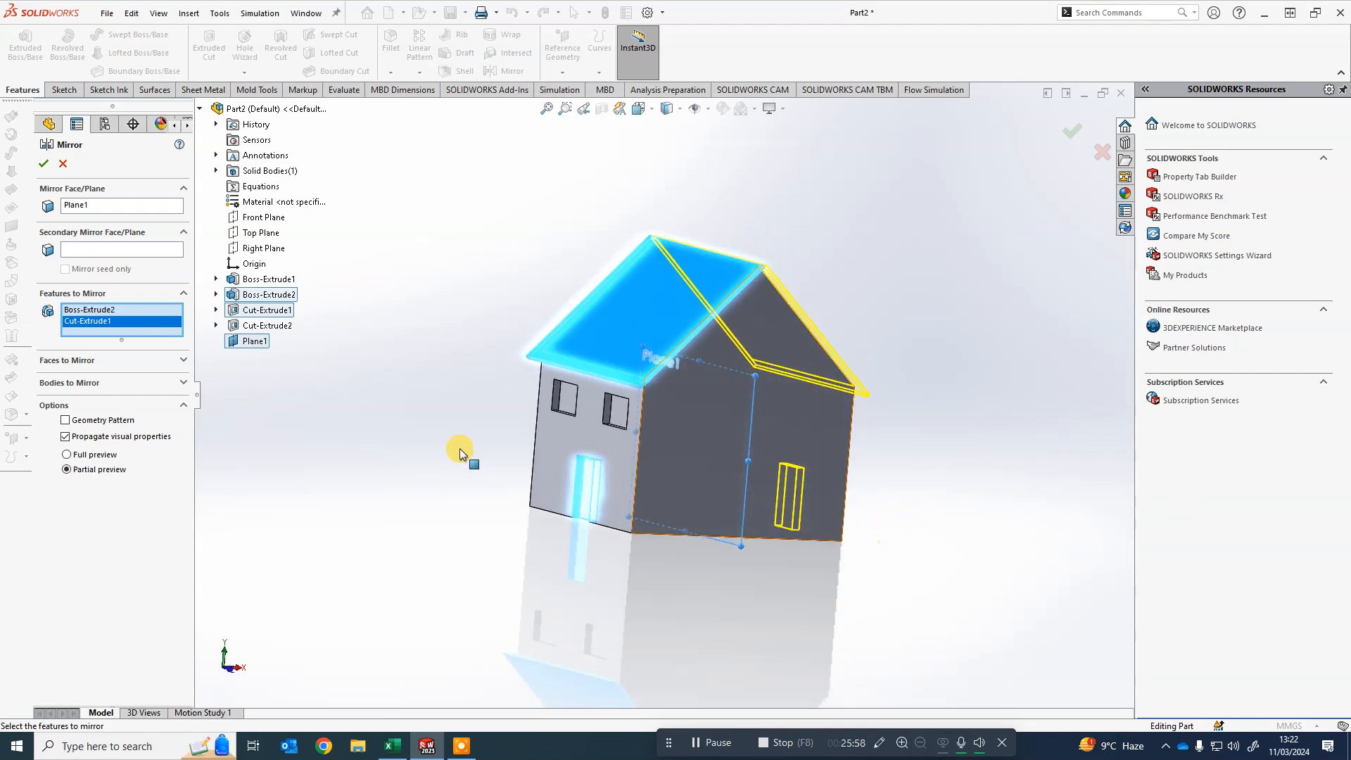
{"action": "left_click", "coordinate": [260, 326]}
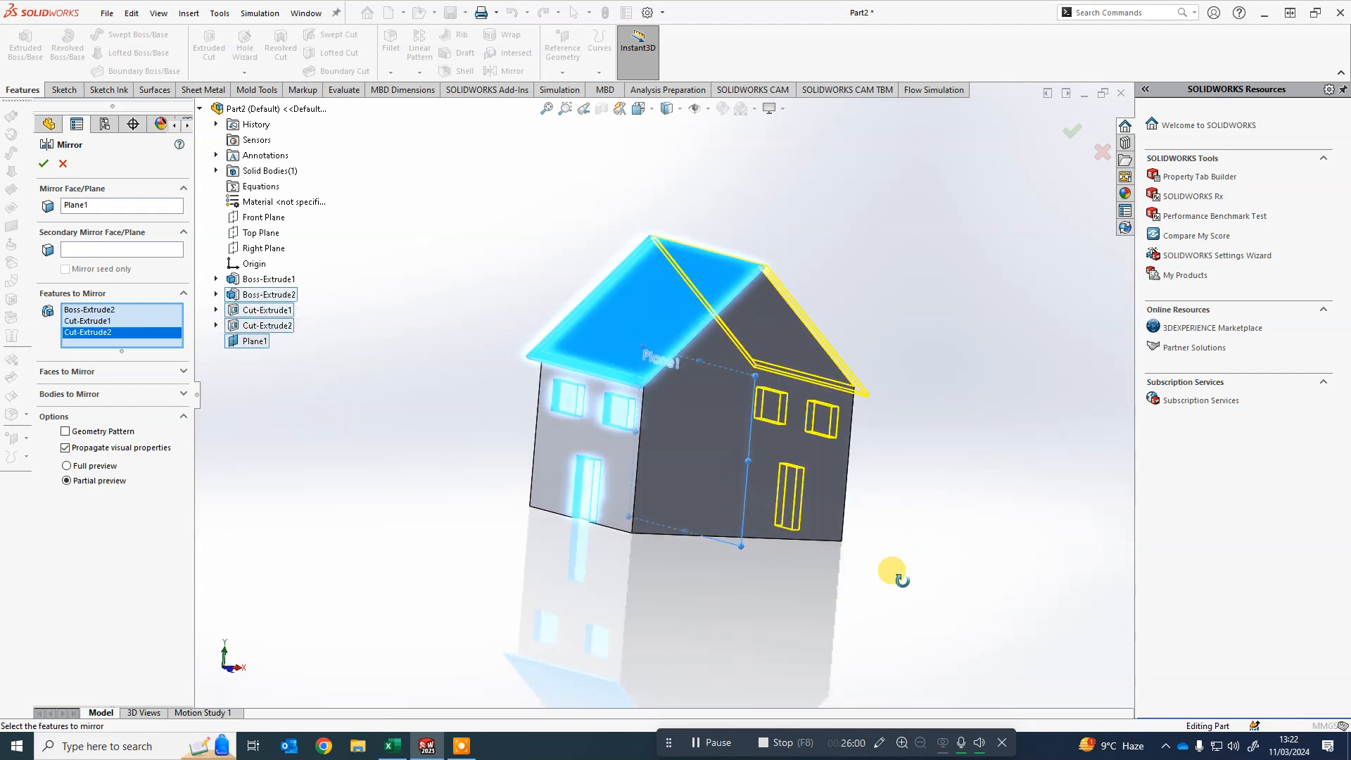
{"action": "middle_click_drag", "start_coordinate": [892, 571], "coordinate": [845, 571]}
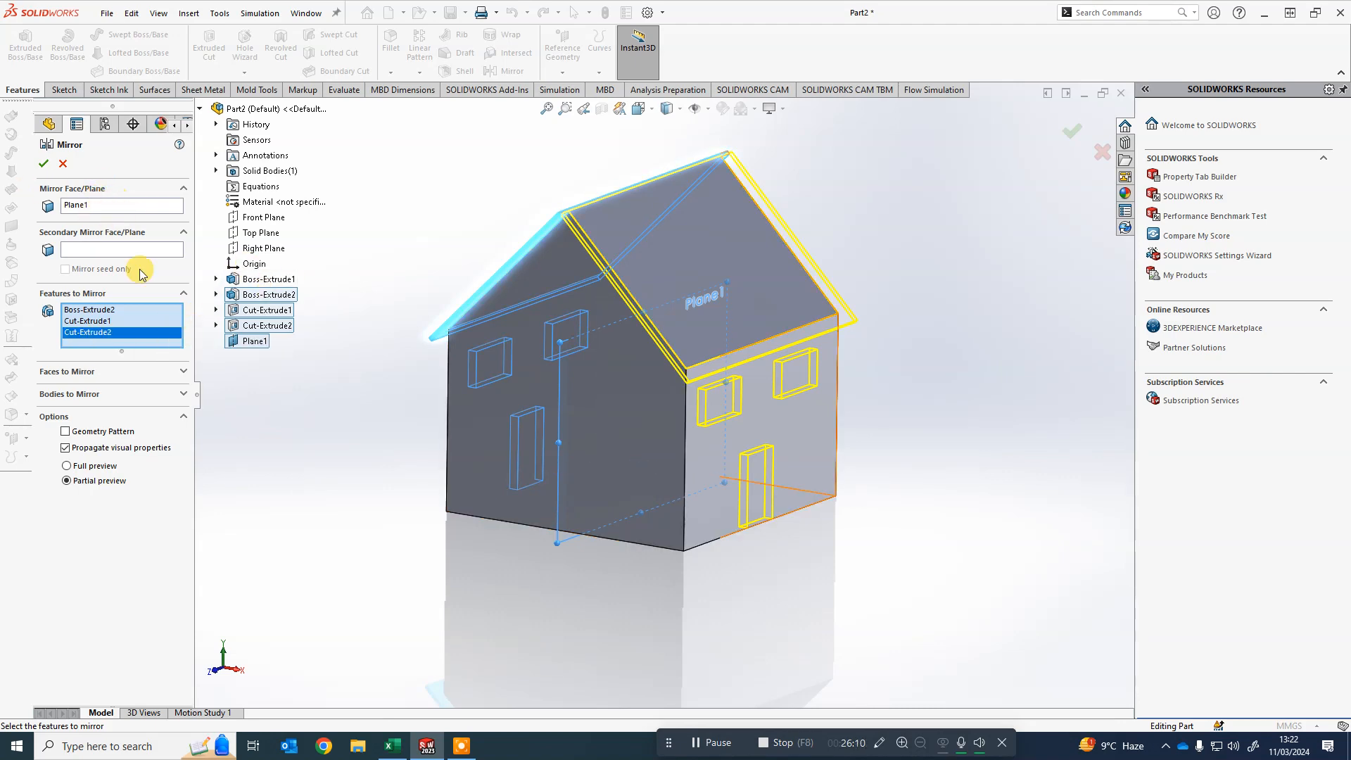
{"action": "middle_click_drag", "start_coordinate": [361, 440], "coordinate": [729, 535]}
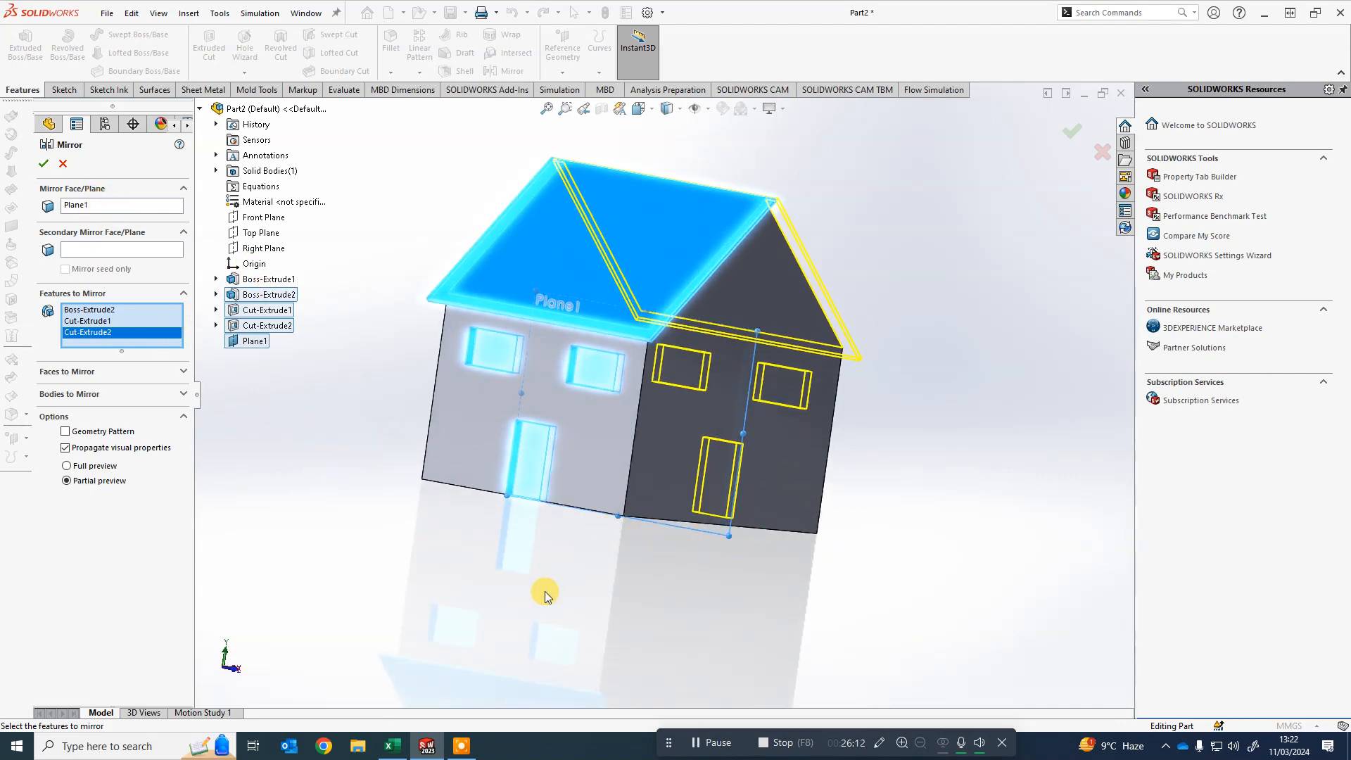
{"action": "middle_click_drag", "start_coordinate": [544, 594], "coordinate": [467, 598]}
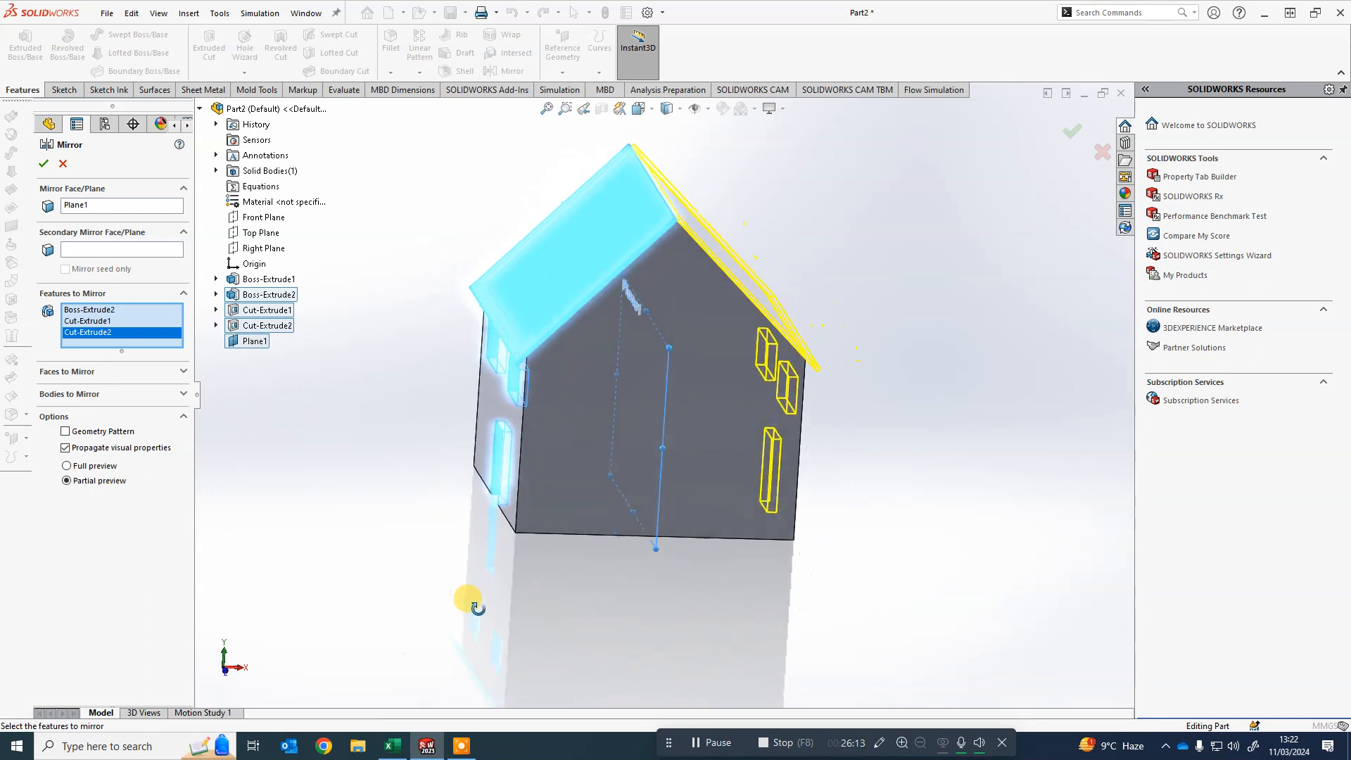
{"action": "left_click", "coordinate": [43, 166]}
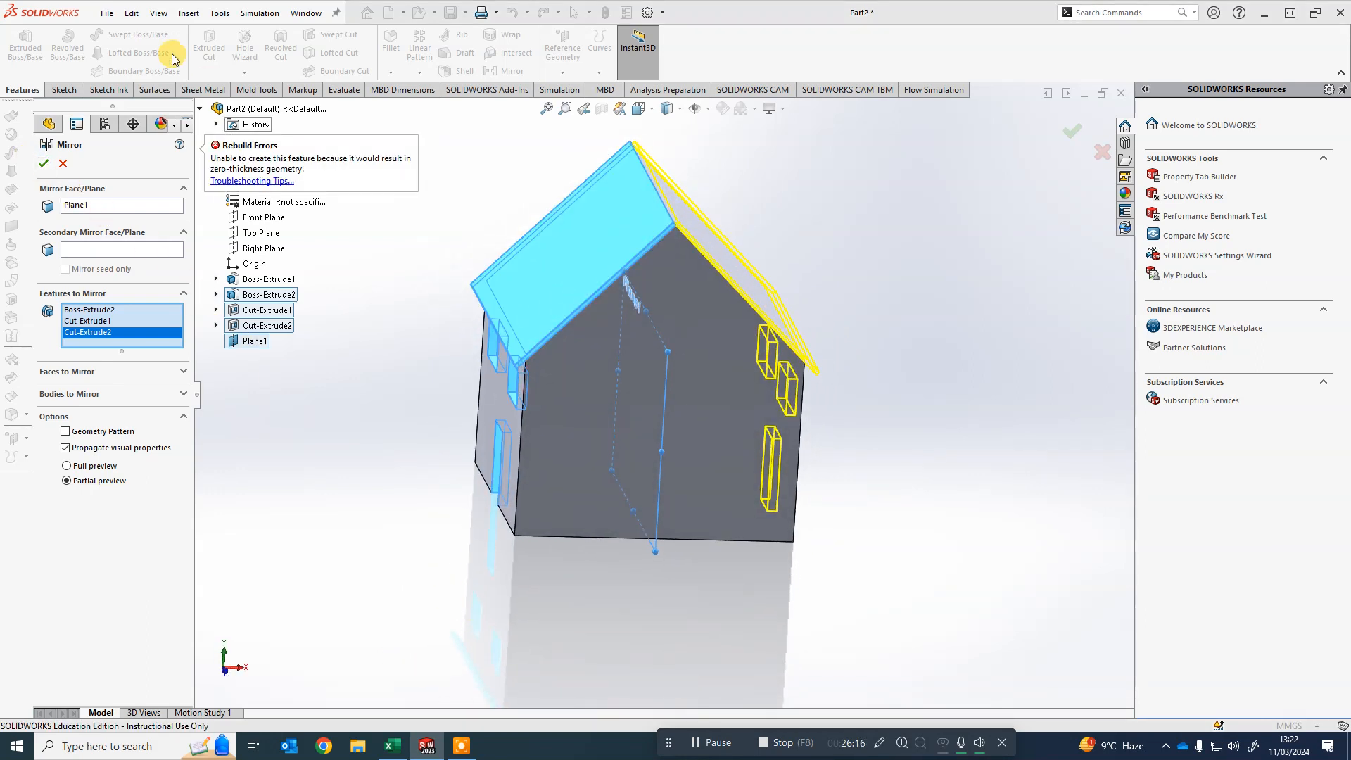
- Enable Geometry Pattern and try confirming the mirror again
{"action": "left_click", "coordinate": [65, 431]}
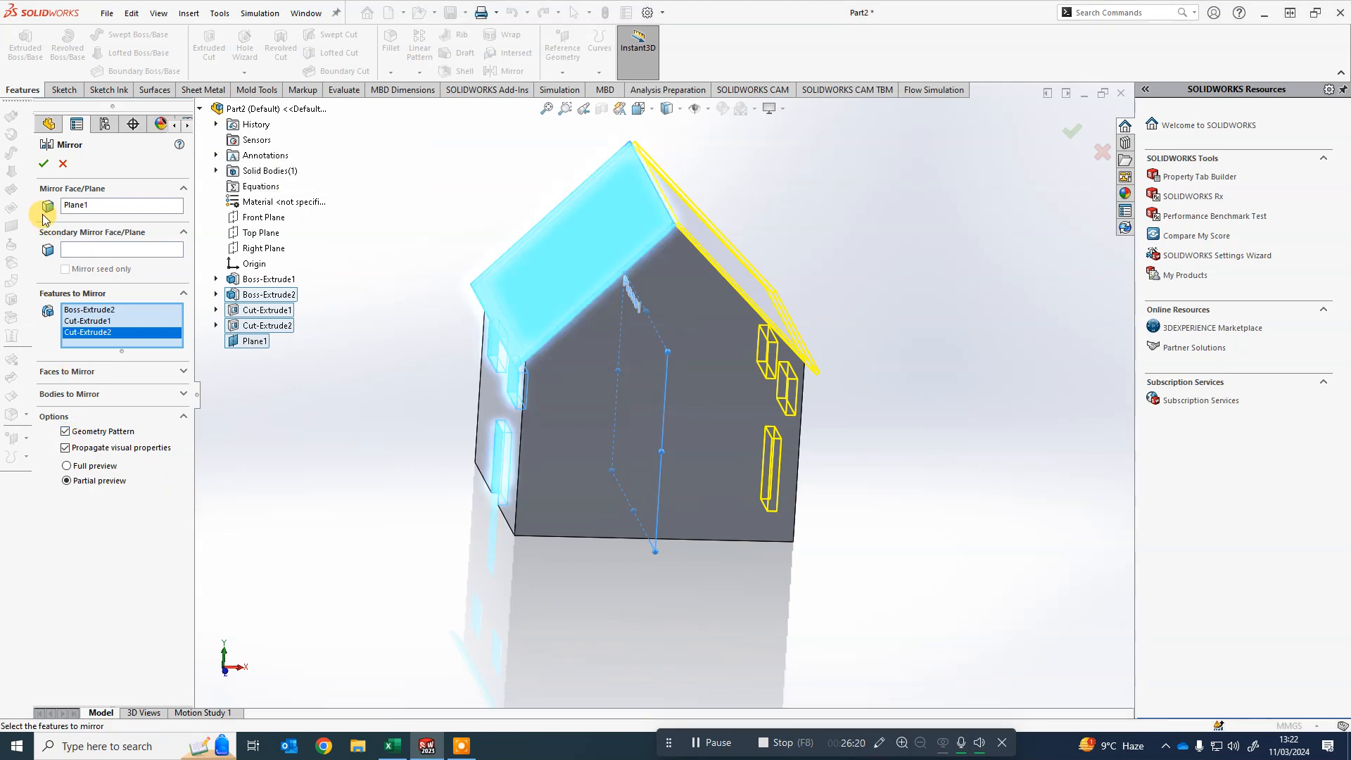
{"action": "left_click", "coordinate": [43, 164]}
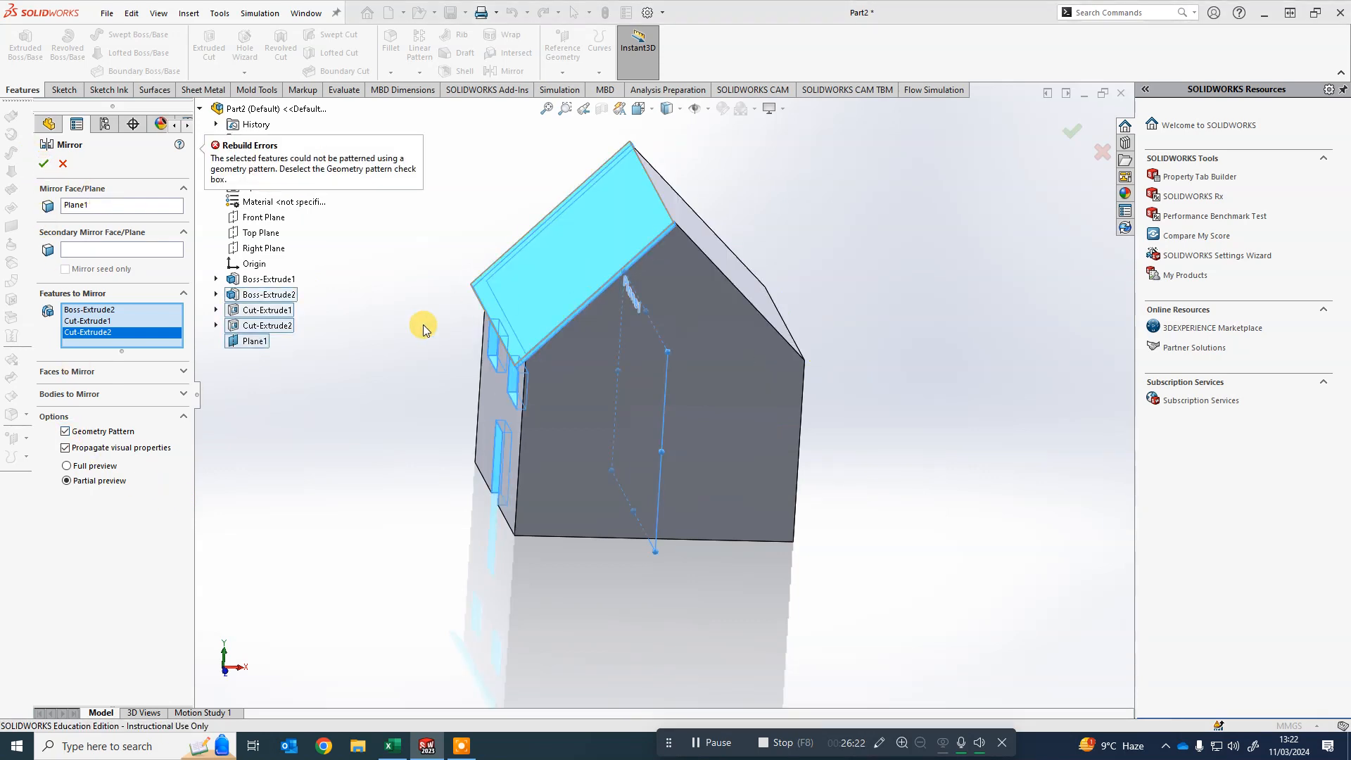
{"action": "left_click", "coordinate": [74, 467]}
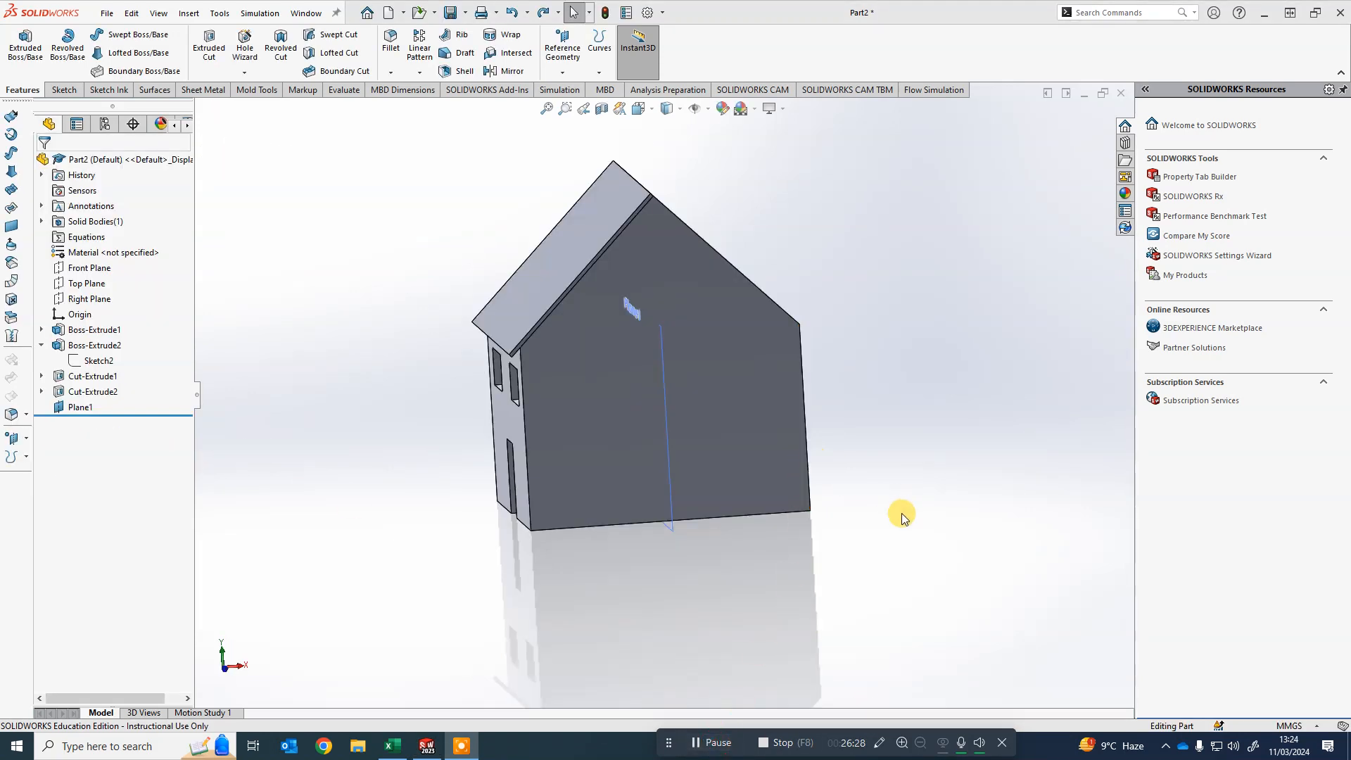
{"action": "middle_click_drag", "start_coordinate": [902, 600], "coordinate": [897, 545]}
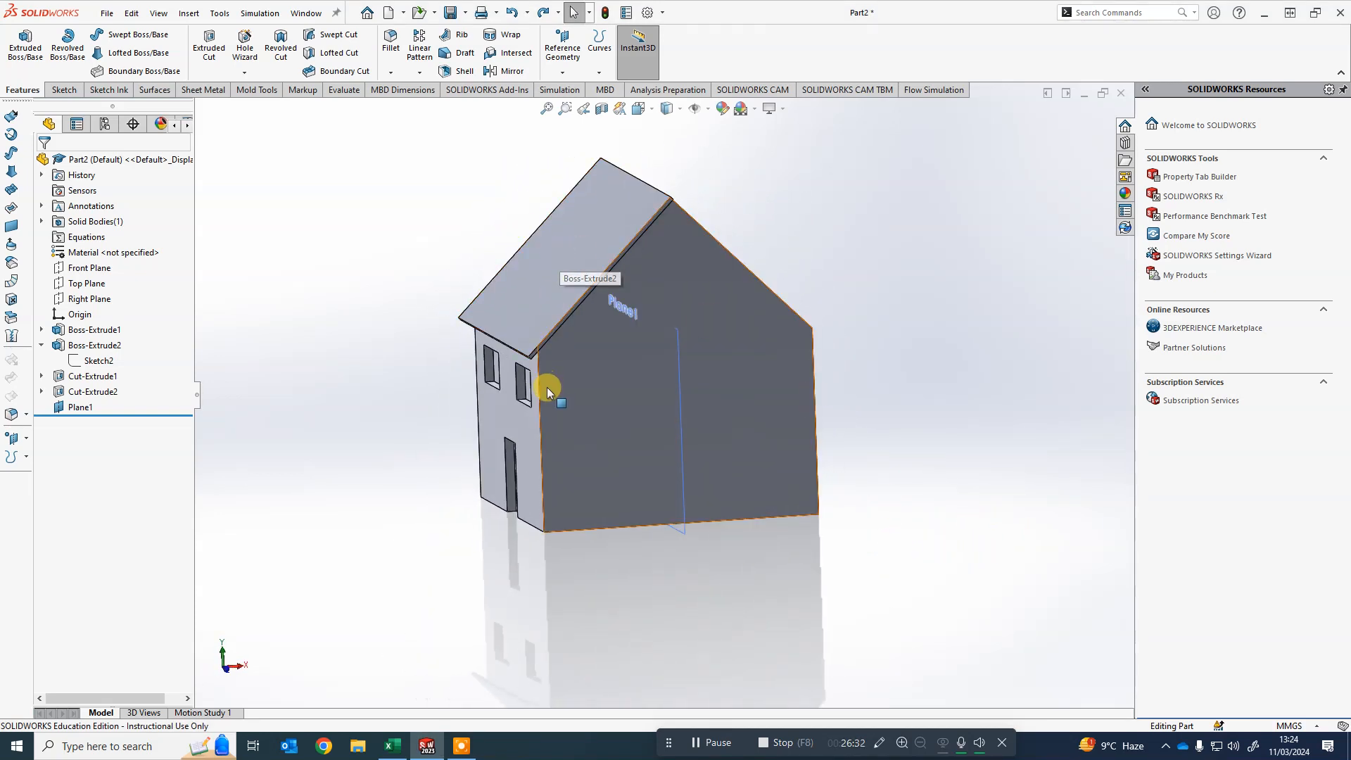
- Mirror Cut-Extrude1 and Cut-Extrude2 about Plane1 with Geometry Pattern enabled
{"action": "scroll", "coordinate": [539, 392], "scroll_direction": "down", "scroll_amount": 2}
{"action": "scroll", "coordinate": [408, 377], "scroll_direction": "up", "scroll_amount": 4}
{"action": "scroll", "coordinate": [609, 430], "scroll_direction": "down", "scroll_amount": 5}
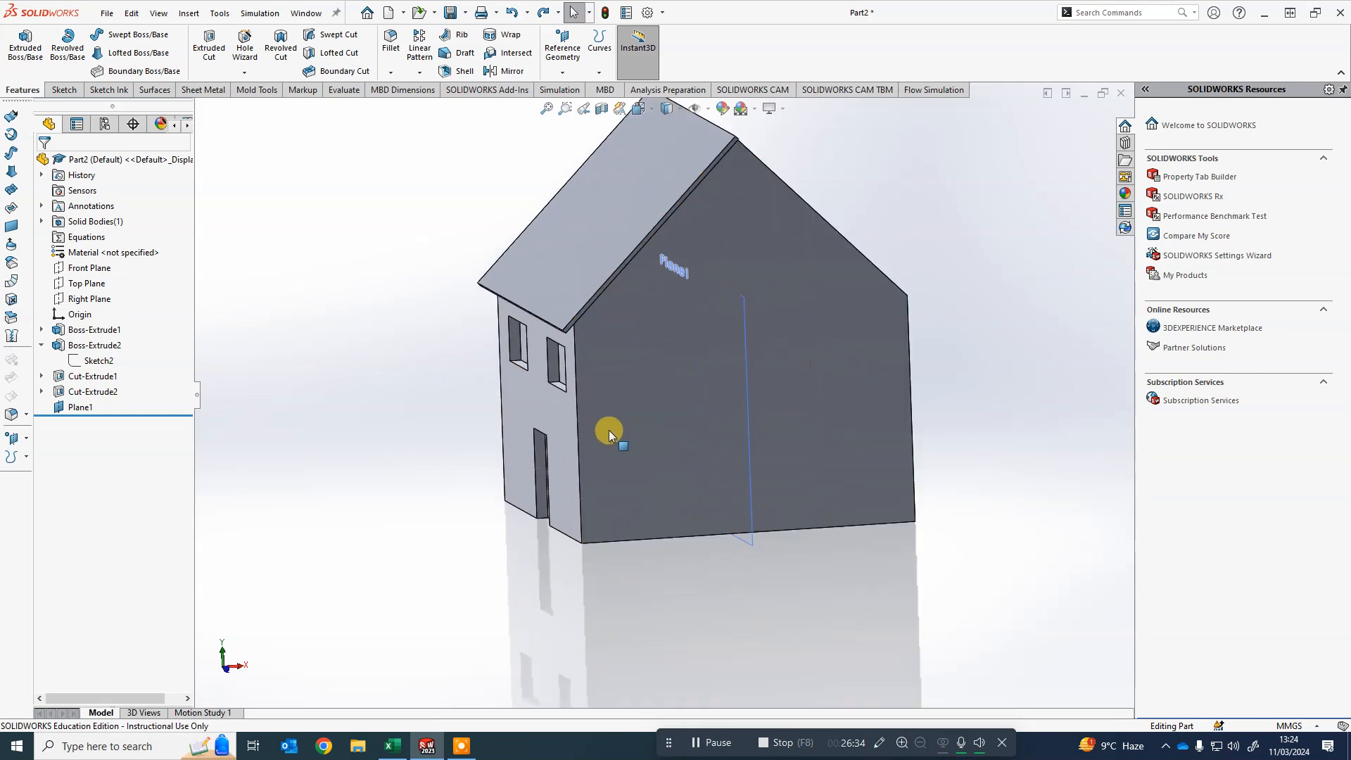
{"action": "middle_click_drag", "start_coordinate": [218, 385], "coordinate": [236, 380]}
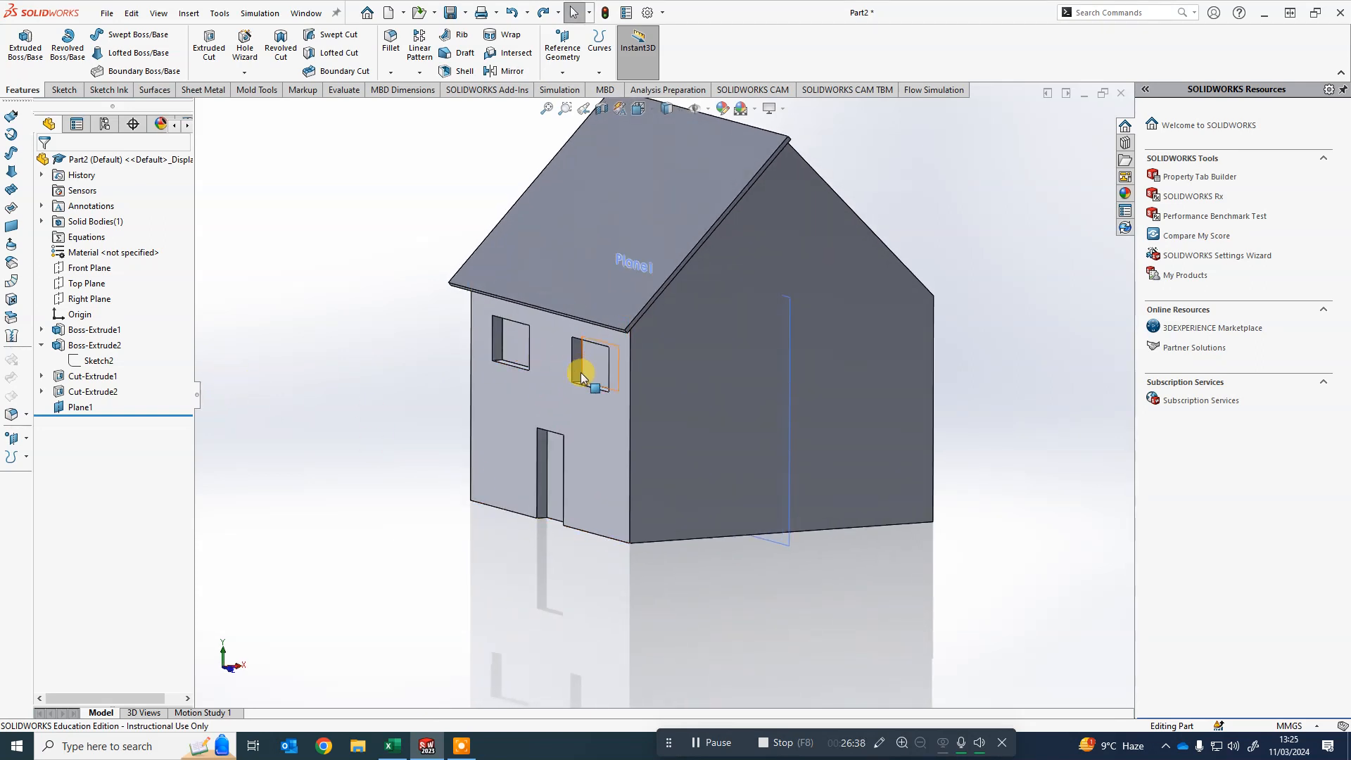
{"action": "left_click", "coordinate": [419, 74]}
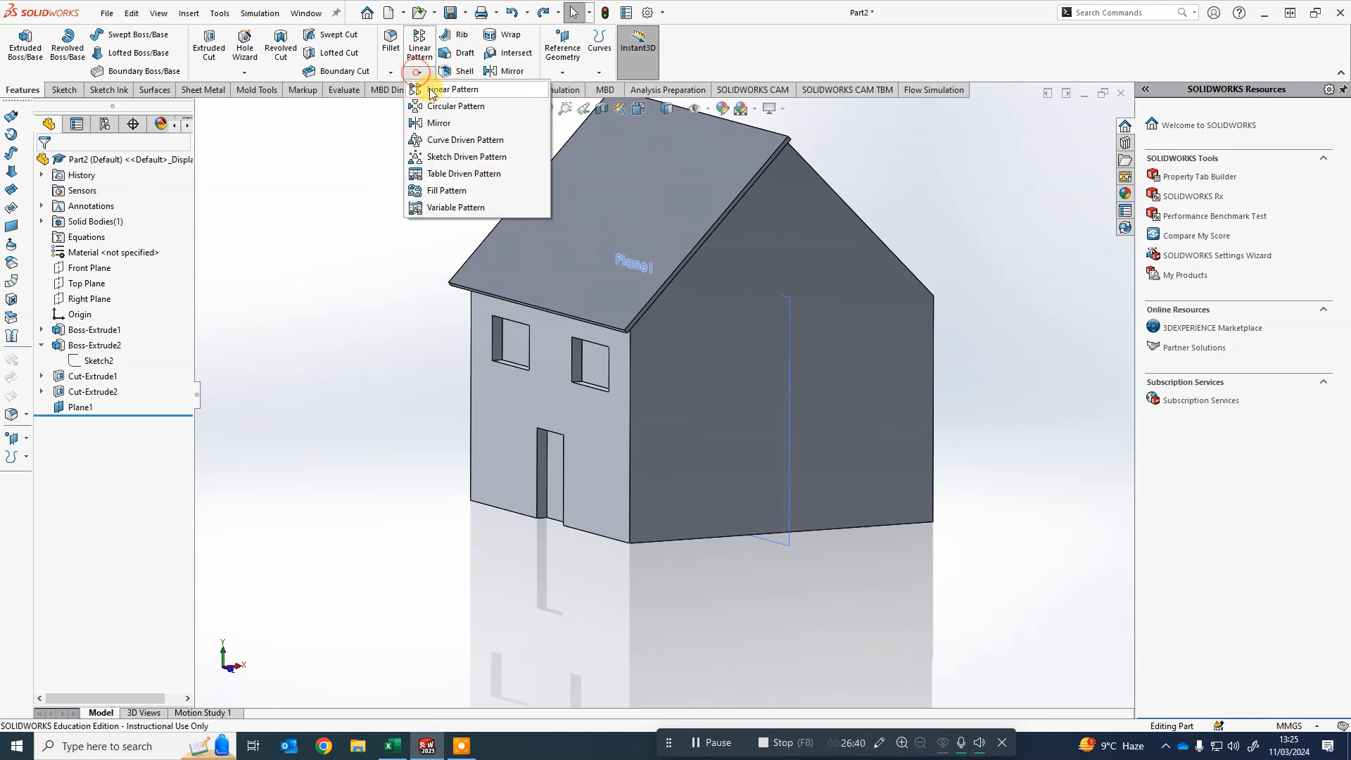
{"action": "left_click", "coordinate": [437, 138]}
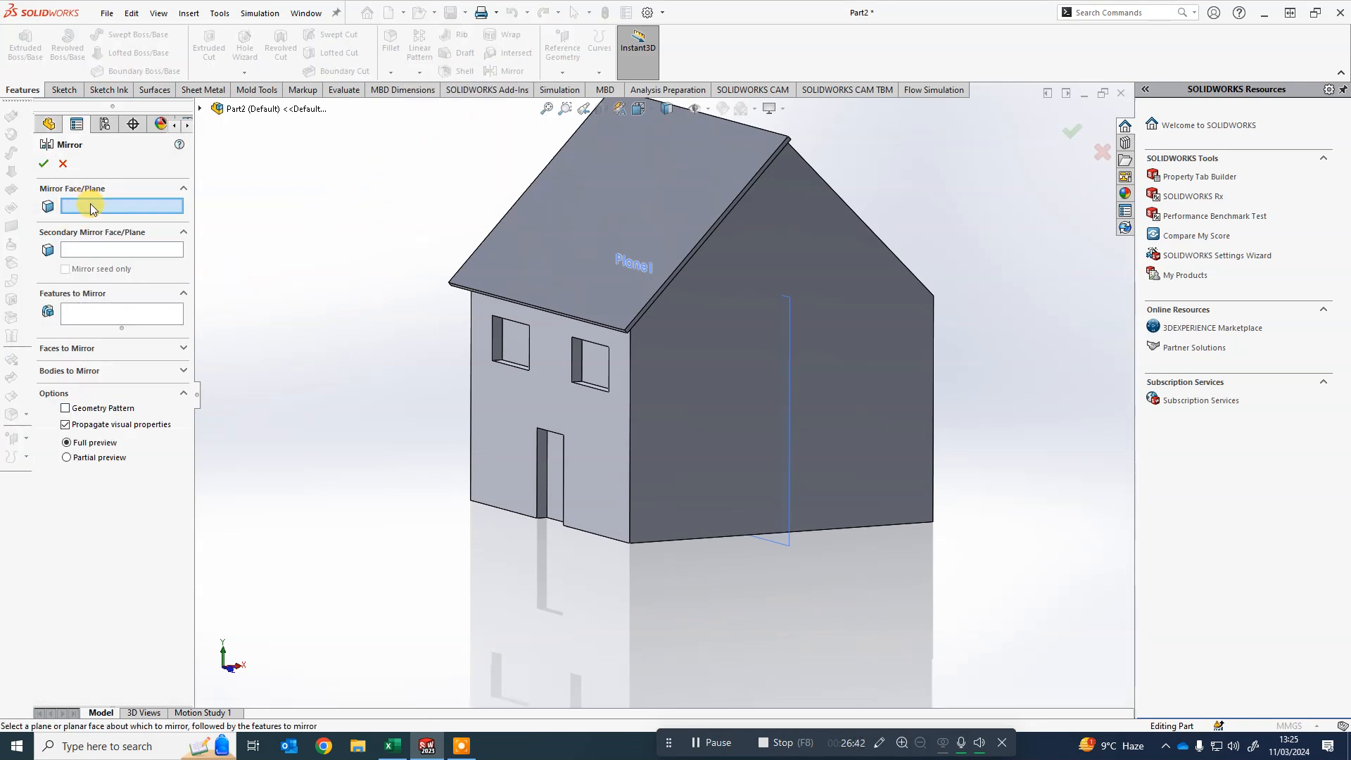
{"action": "left_click", "coordinate": [791, 344]}
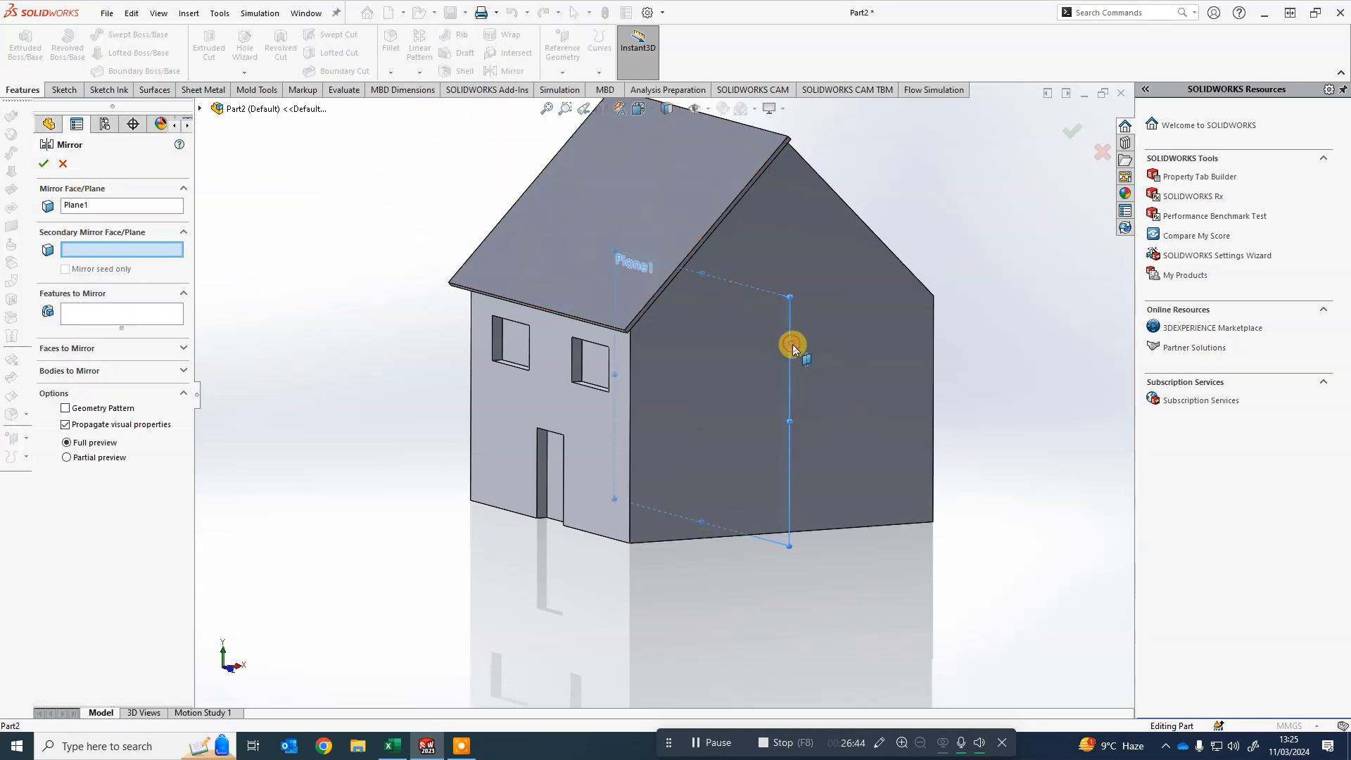
{"action": "left_click", "coordinate": [97, 324]}
{"action": "left_click", "coordinate": [199, 109]}
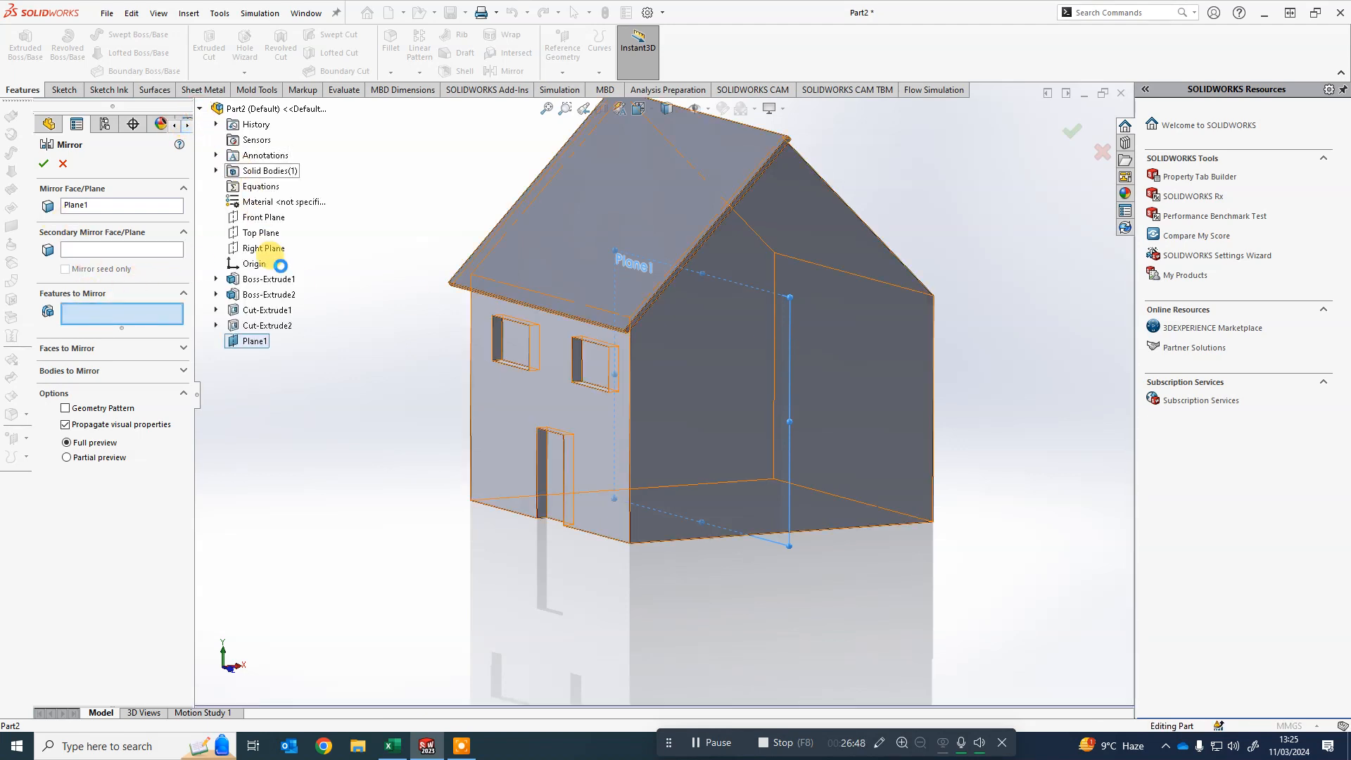
{"action": "left_click", "coordinate": [272, 325]}
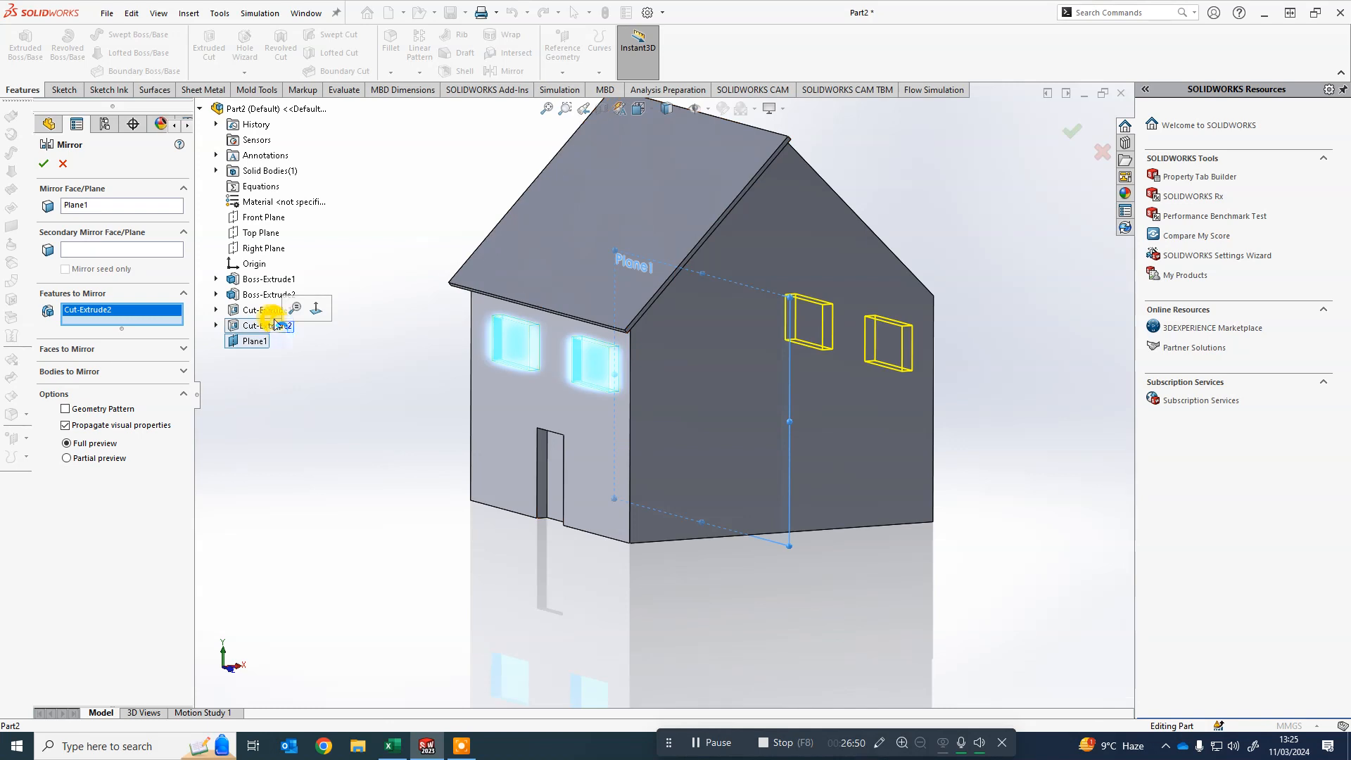
{"action": "left_click", "coordinate": [266, 310]}
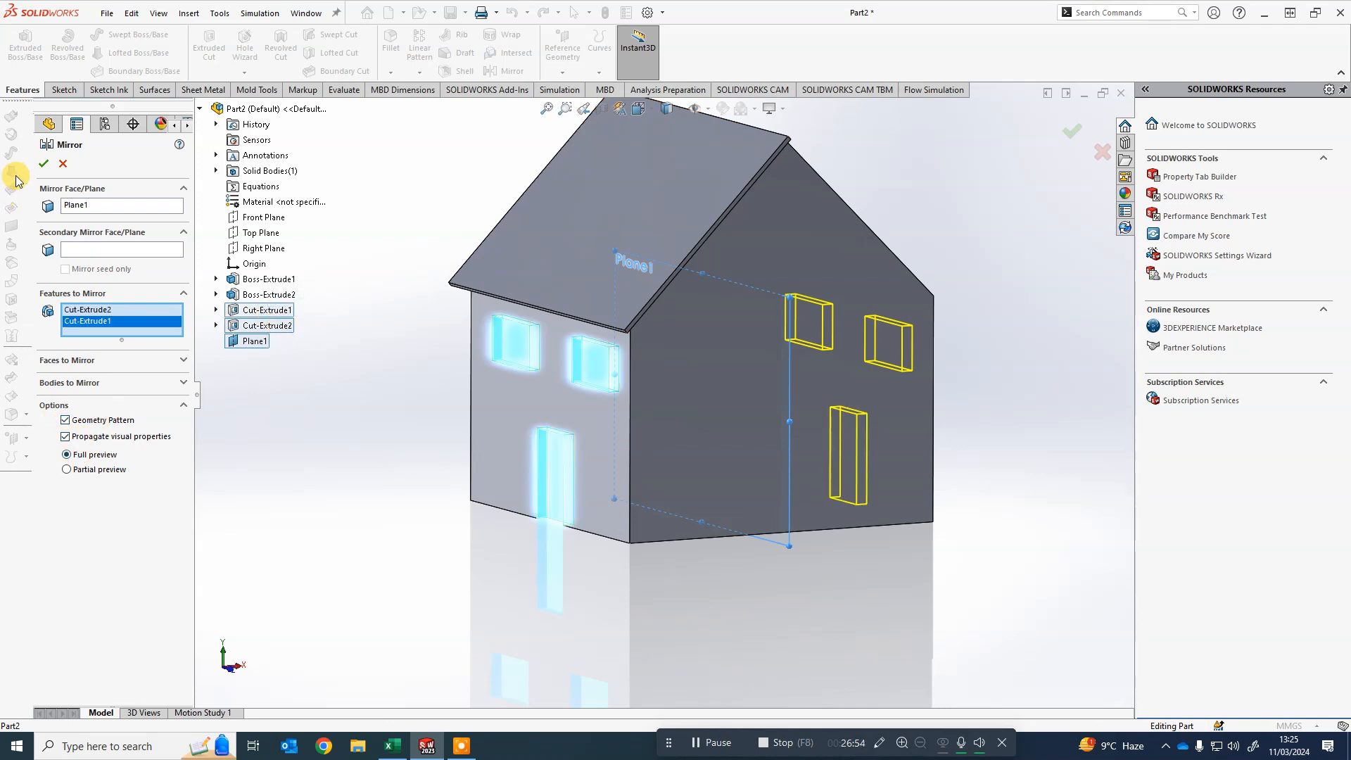
{"action": "left_click", "coordinate": [43, 164]}
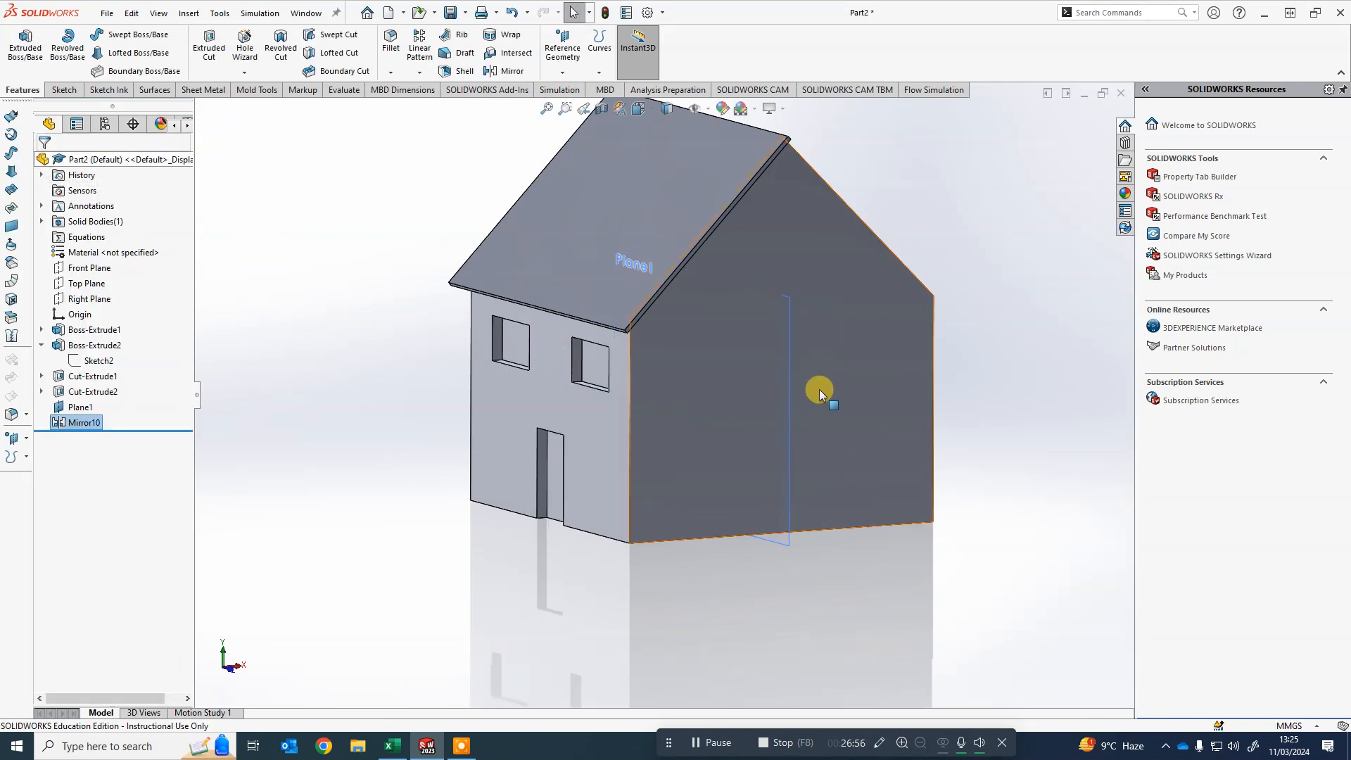
- Orbit and zoom around the house to examine the roof where it meets Plane1
{"action": "middle_click_drag", "start_coordinate": [903, 386], "coordinate": [977, 491]}
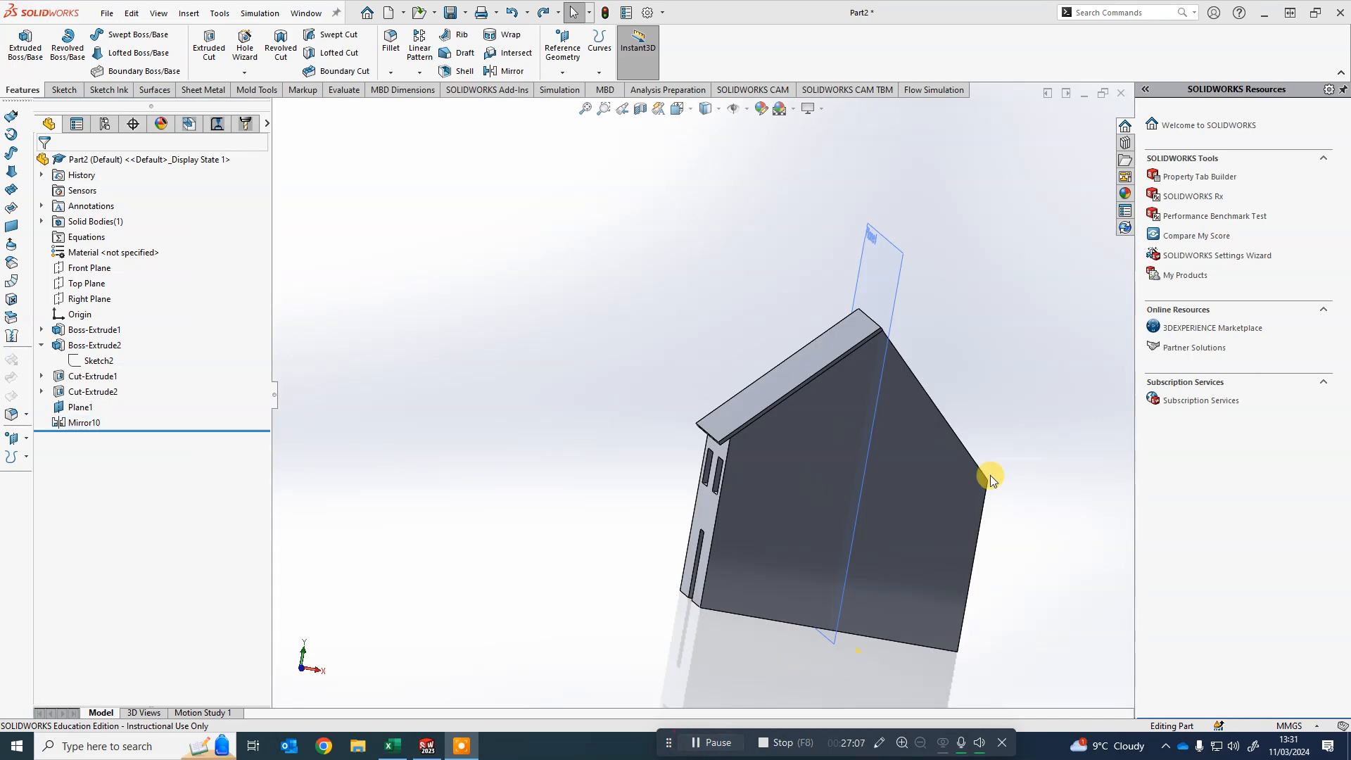
{"action": "middle_click_drag", "start_coordinate": [991, 475], "coordinate": [959, 458]}
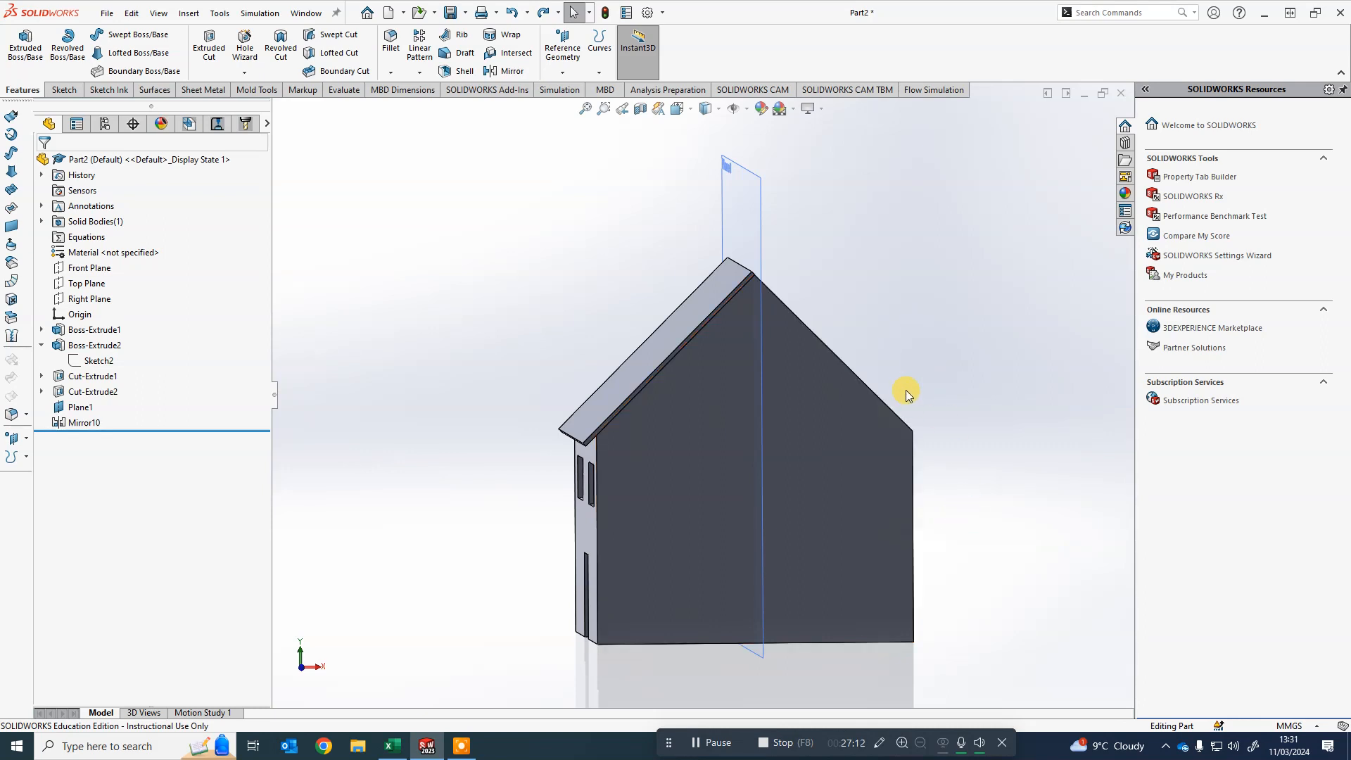
{"action": "scroll", "coordinate": [907, 391], "scroll_direction": "down", "scroll_amount": 2}
{"action": "scroll", "coordinate": [704, 234], "scroll_direction": "down", "scroll_amount": 4}
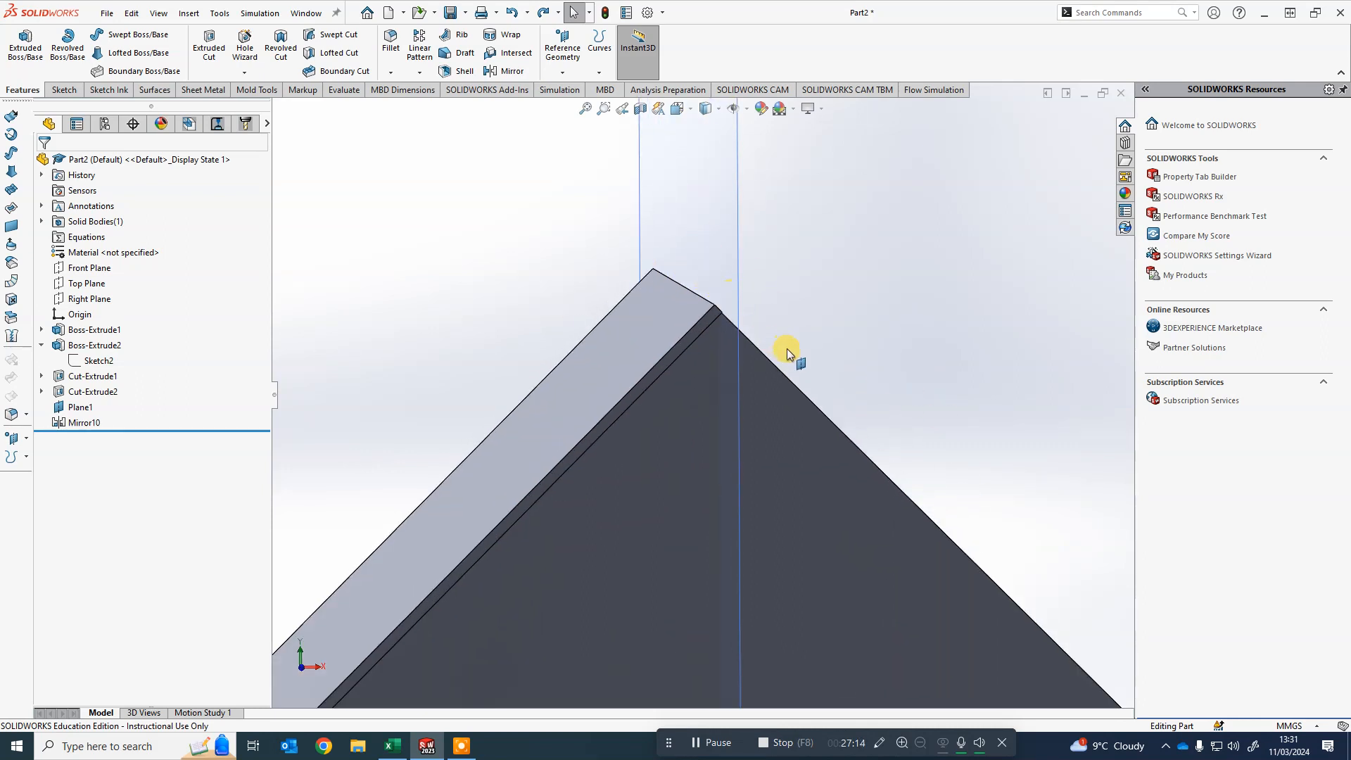
{"action": "middle_click_drag", "start_coordinate": [787, 348], "coordinate": [846, 382]}
{"action": "scroll", "coordinate": [854, 381], "scroll_direction": "up", "scroll_amount": 3}
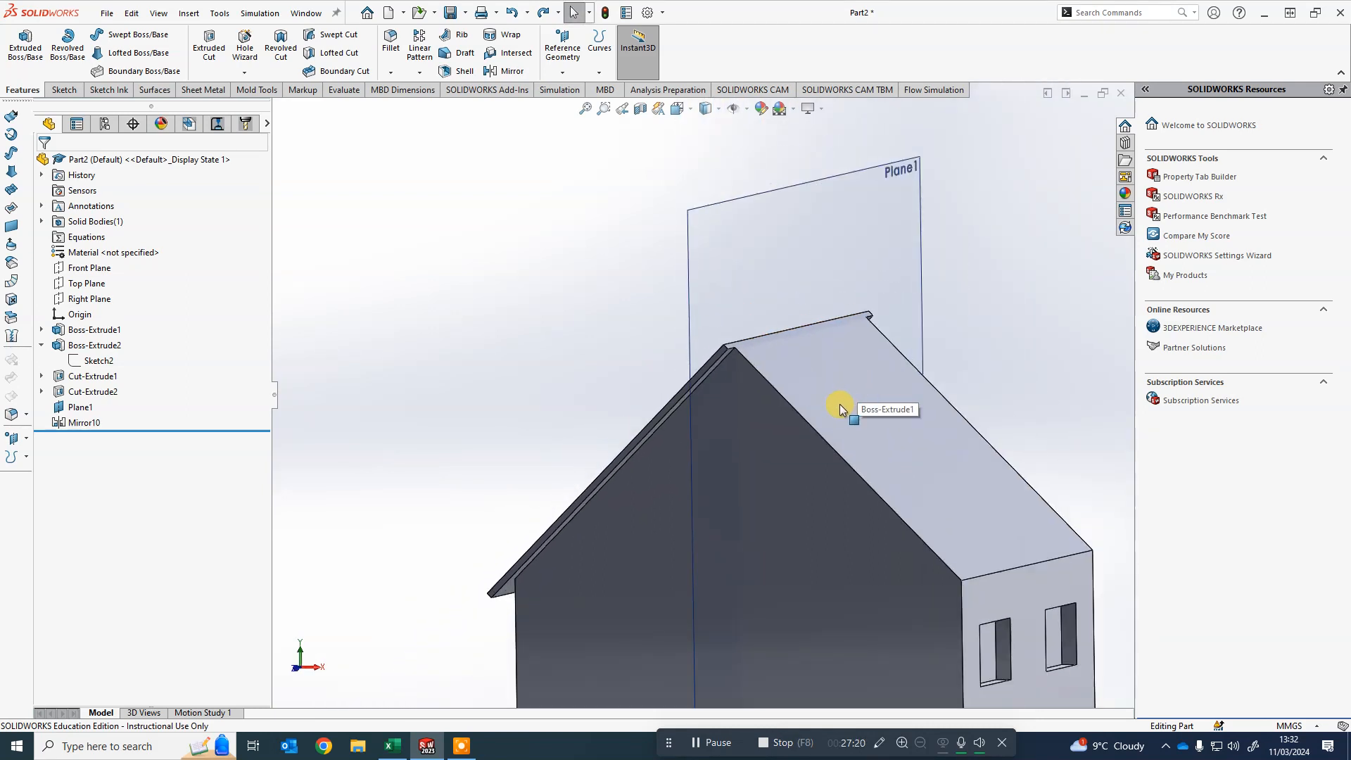
{"action": "scroll", "coordinate": [839, 404], "scroll_direction": "down", "scroll_amount": 2}
{"action": "scroll", "coordinate": [584, 421], "scroll_direction": "up", "scroll_amount": 2}
{"action": "middle_click_drag", "start_coordinate": [583, 421], "coordinate": [488, 432]}
{"action": "scroll", "coordinate": [465, 377], "scroll_direction": "up", "scroll_amount": 3}
{"action": "middle_click_drag", "start_coordinate": [467, 380], "coordinate": [555, 437]}
{"action": "scroll", "coordinate": [632, 450], "scroll_direction": "down", "scroll_amount": 3}
- Edit the roof extrusion Boss-Extrude2 and reverse its extrude direction
{"action": "left_click", "coordinate": [611, 400]}
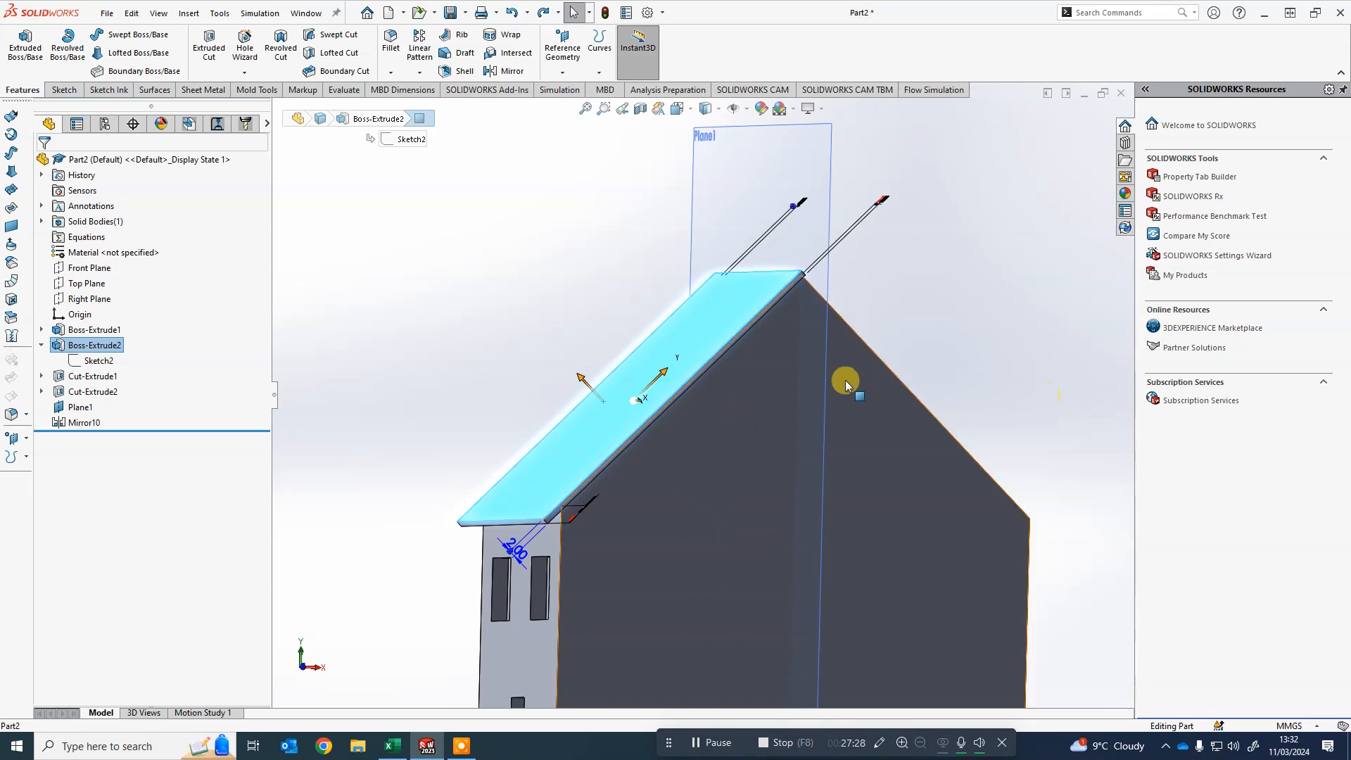
{"action": "key", "text": "z"}
{"action": "left_click", "coordinate": [449, 274]}
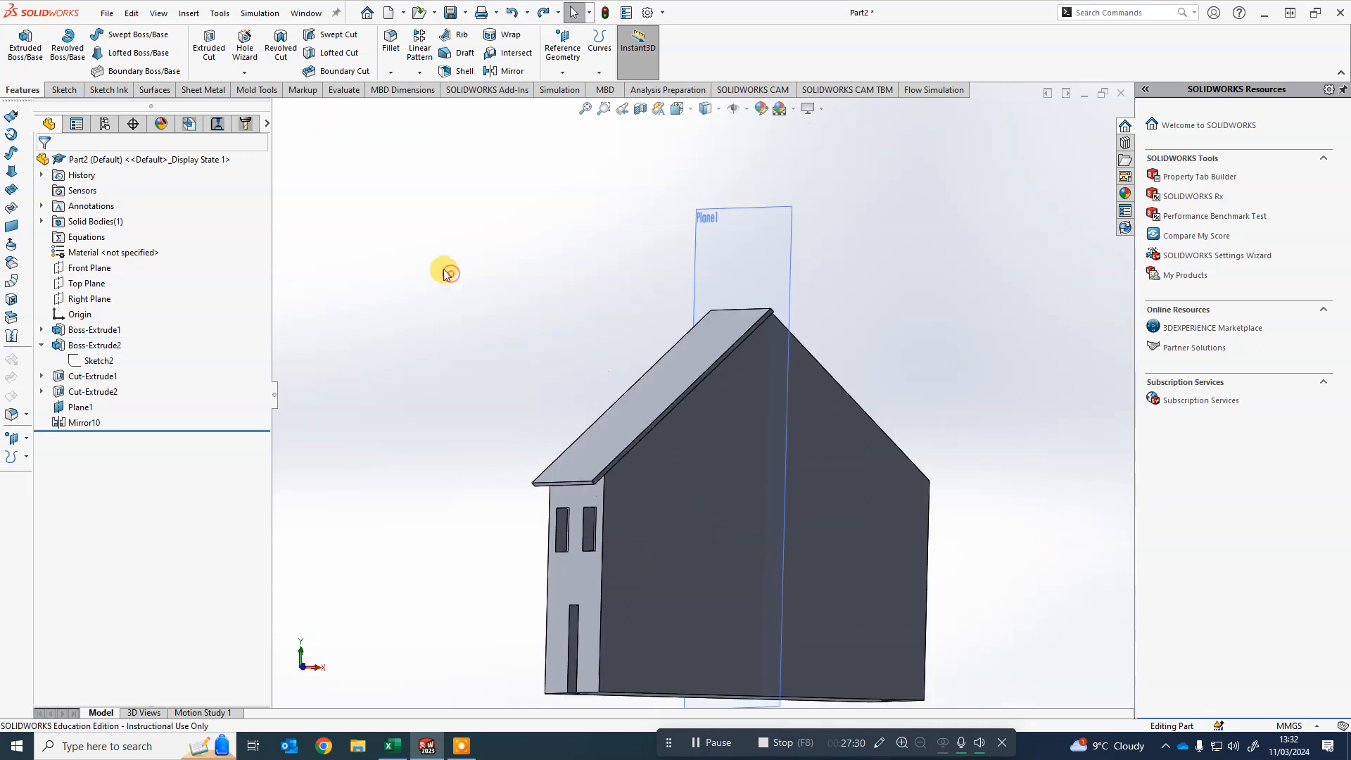
{"action": "left_click", "coordinate": [676, 358]}
{"action": "left_click", "coordinate": [458, 326]}
{"action": "left_click", "coordinate": [689, 354]}
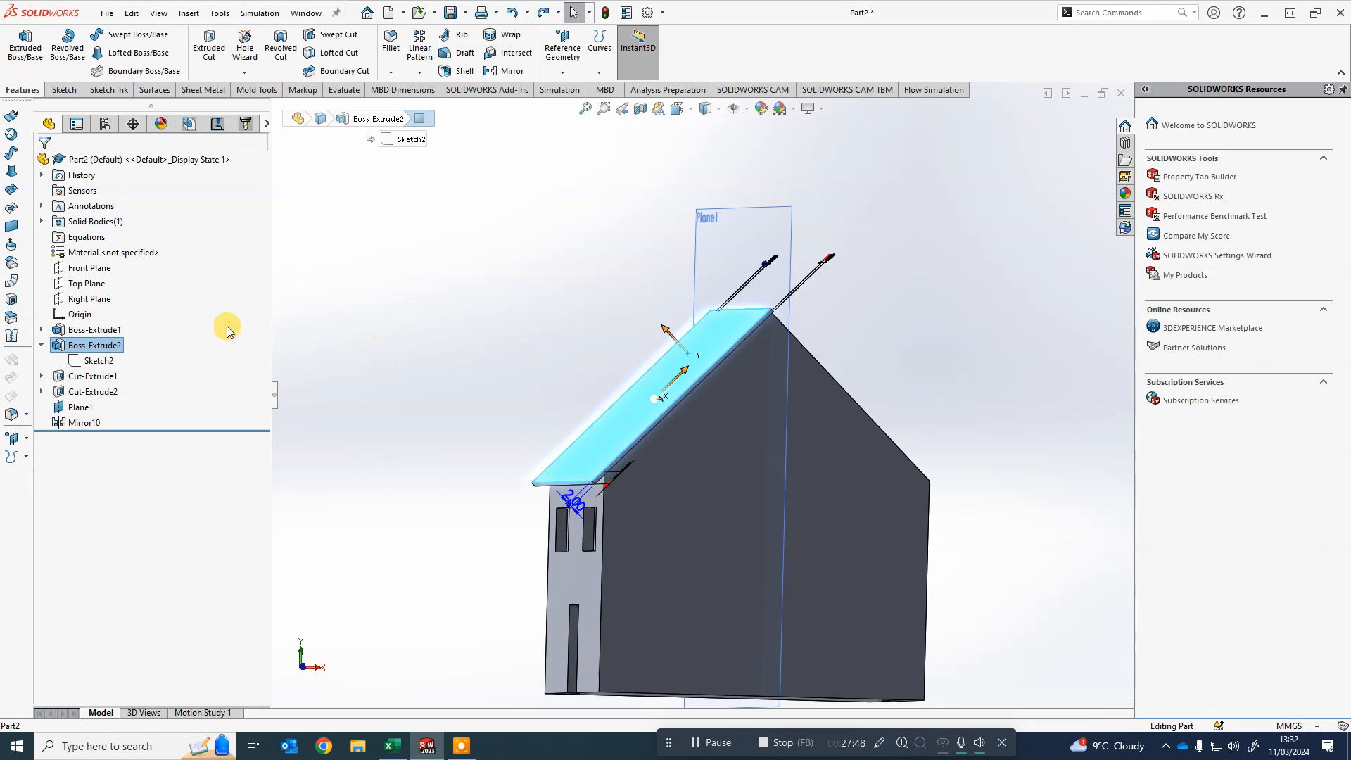
{"action": "right_click", "coordinate": [91, 352]}
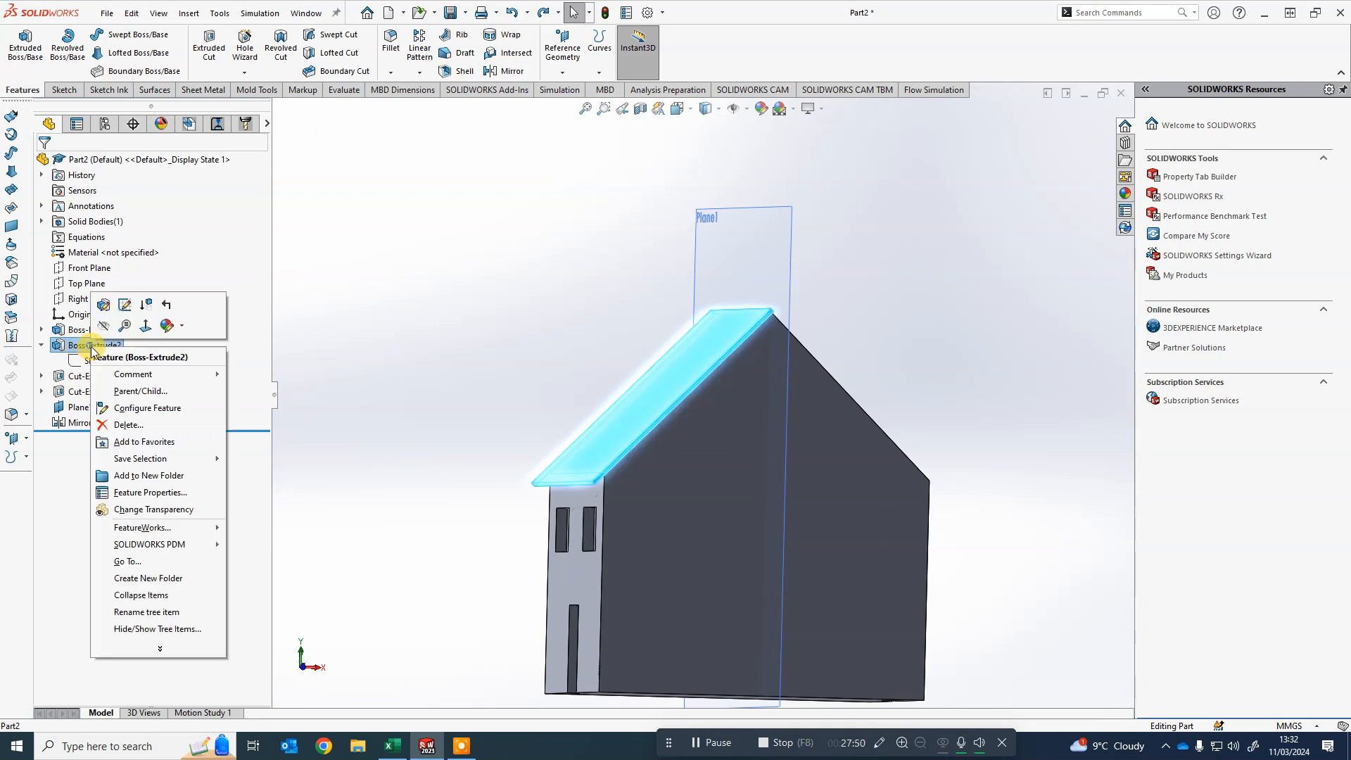
{"action": "left_click", "coordinate": [104, 304]}
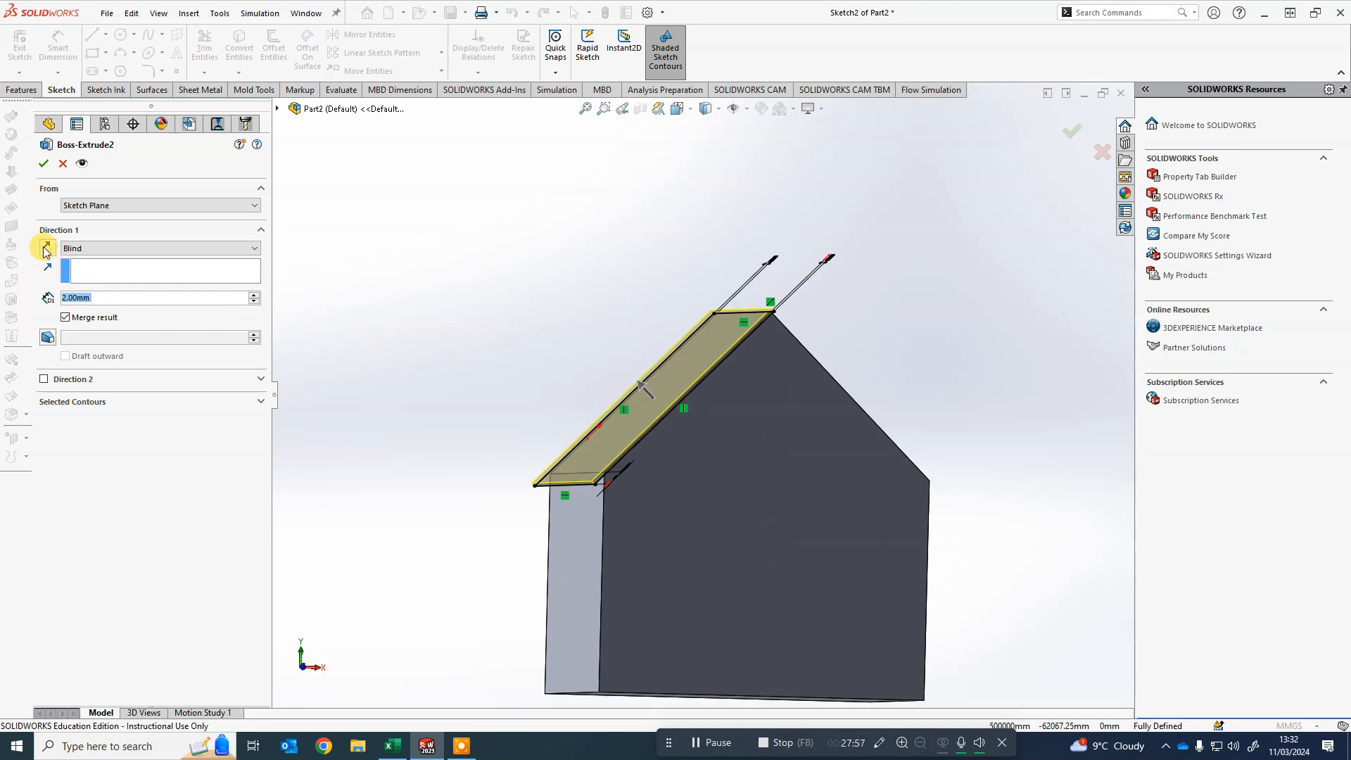
{"action": "left_click", "coordinate": [47, 249]}
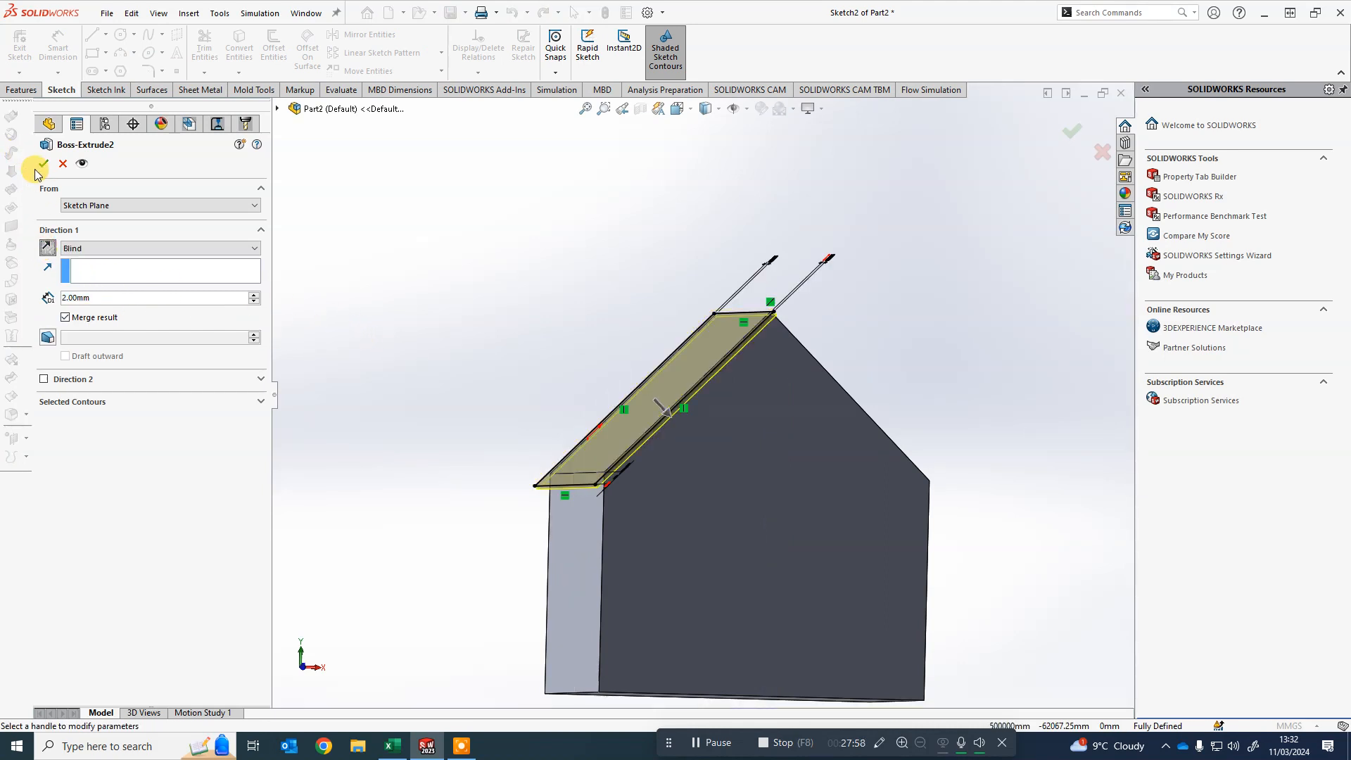
{"action": "left_click", "coordinate": [39, 163]}
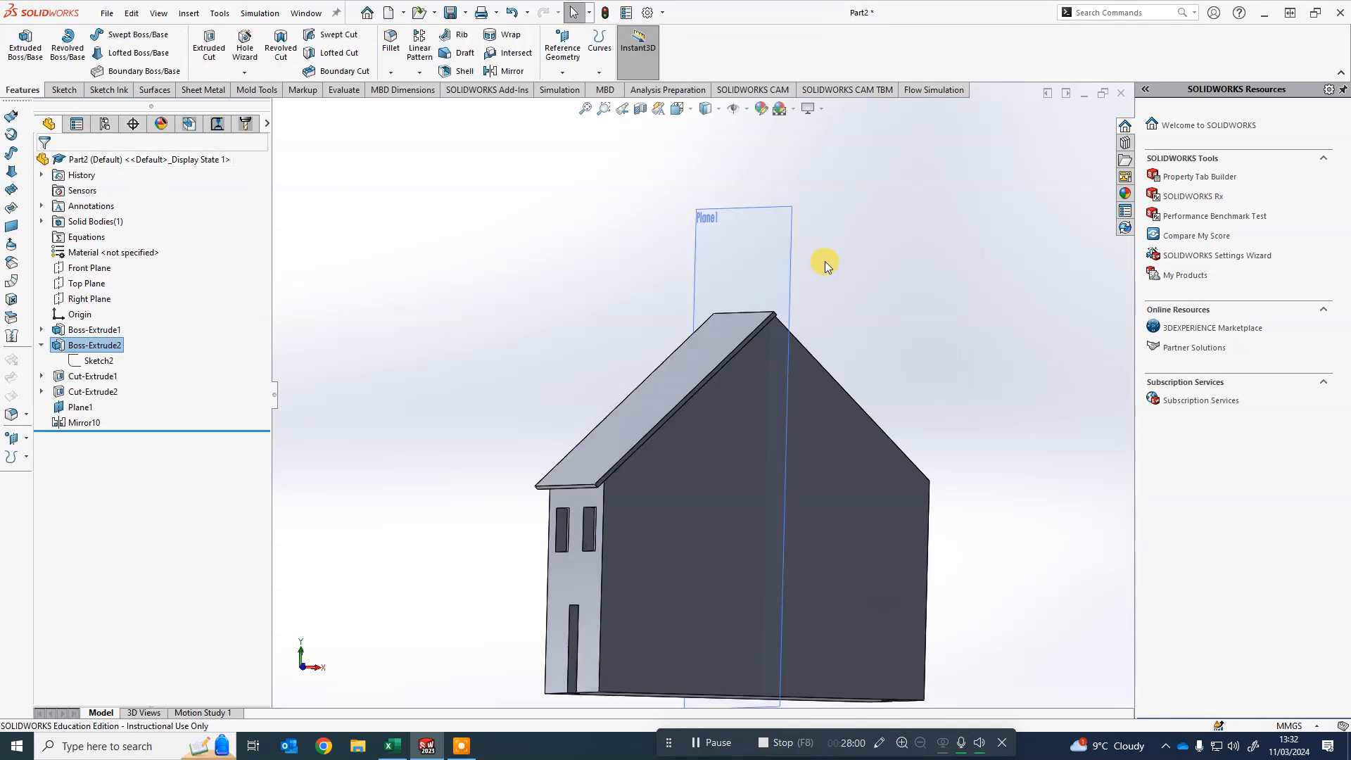
- Mirror the roof feature Boss-Extrude2 about Plane1
{"action": "middle_click_drag", "start_coordinate": [885, 361], "coordinate": [847, 390]}
{"action": "scroll", "coordinate": [825, 397], "scroll_direction": "down", "scroll_amount": 3}
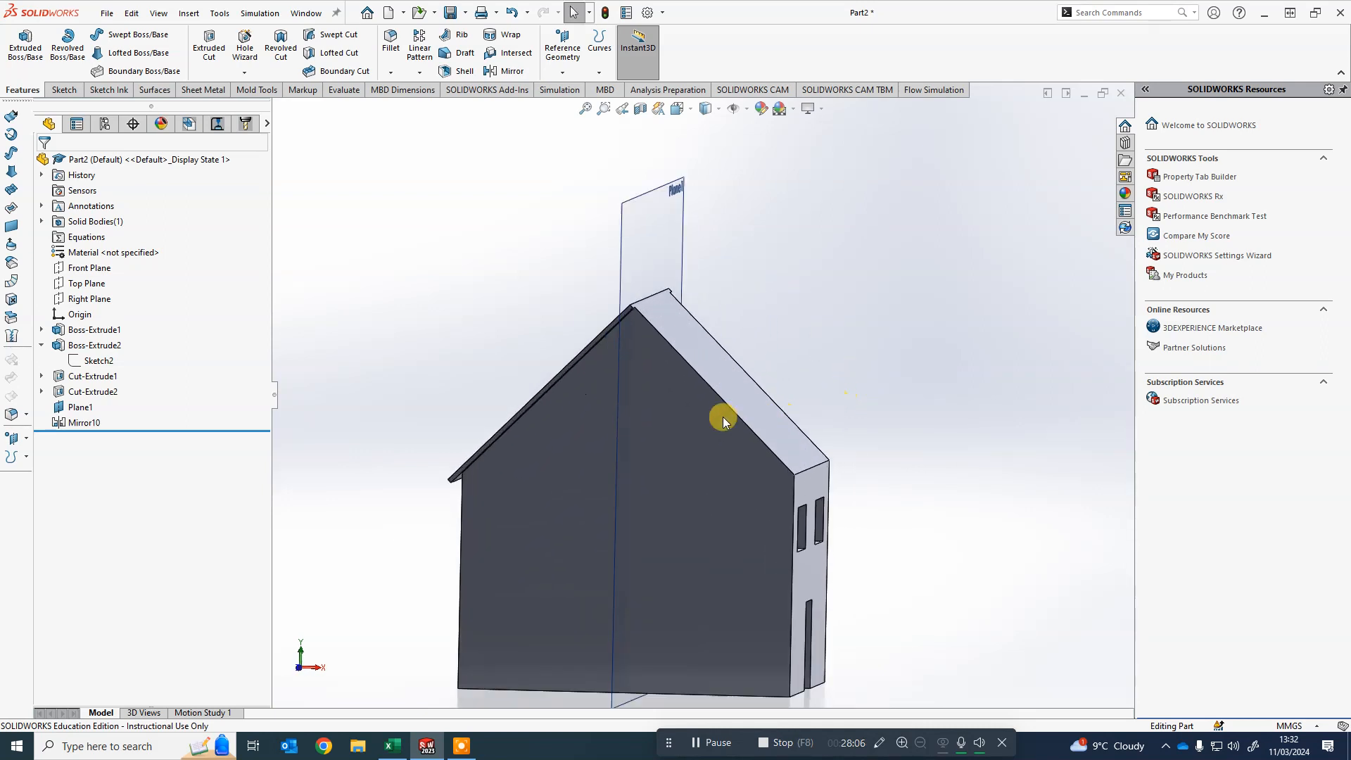
{"action": "scroll", "coordinate": [723, 417], "scroll_direction": "up", "scroll_amount": 1}
{"action": "scroll", "coordinate": [471, 470], "scroll_direction": "down", "scroll_amount": 2}
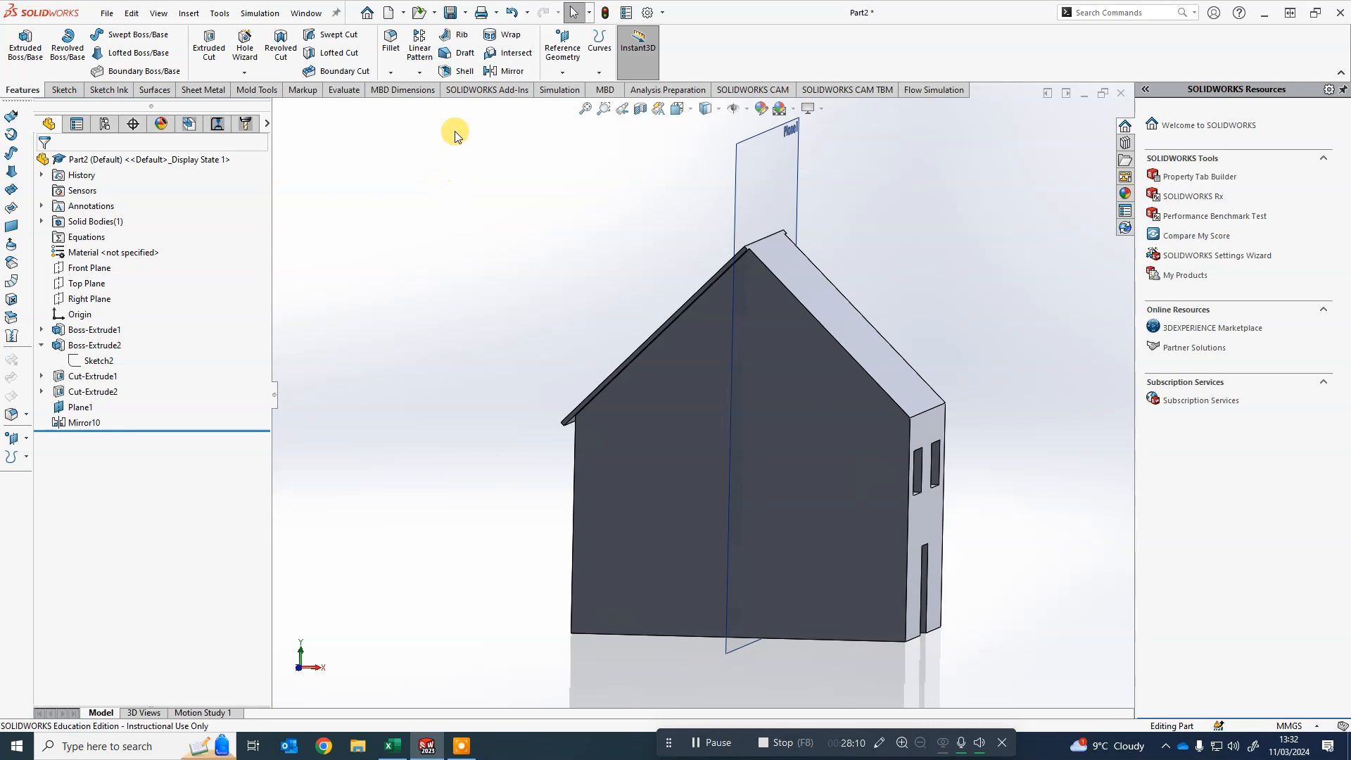
{"action": "left_click", "coordinate": [419, 73]}
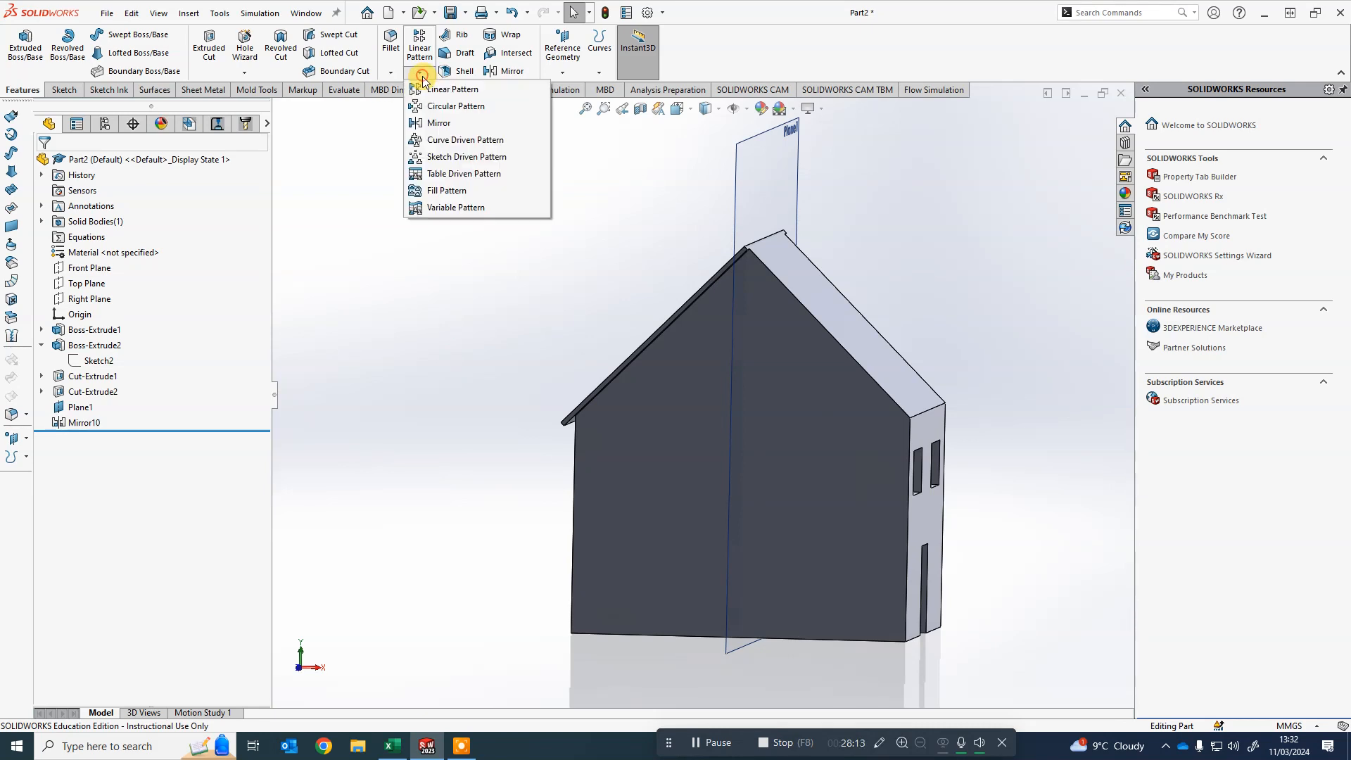
{"action": "left_click", "coordinate": [443, 123]}
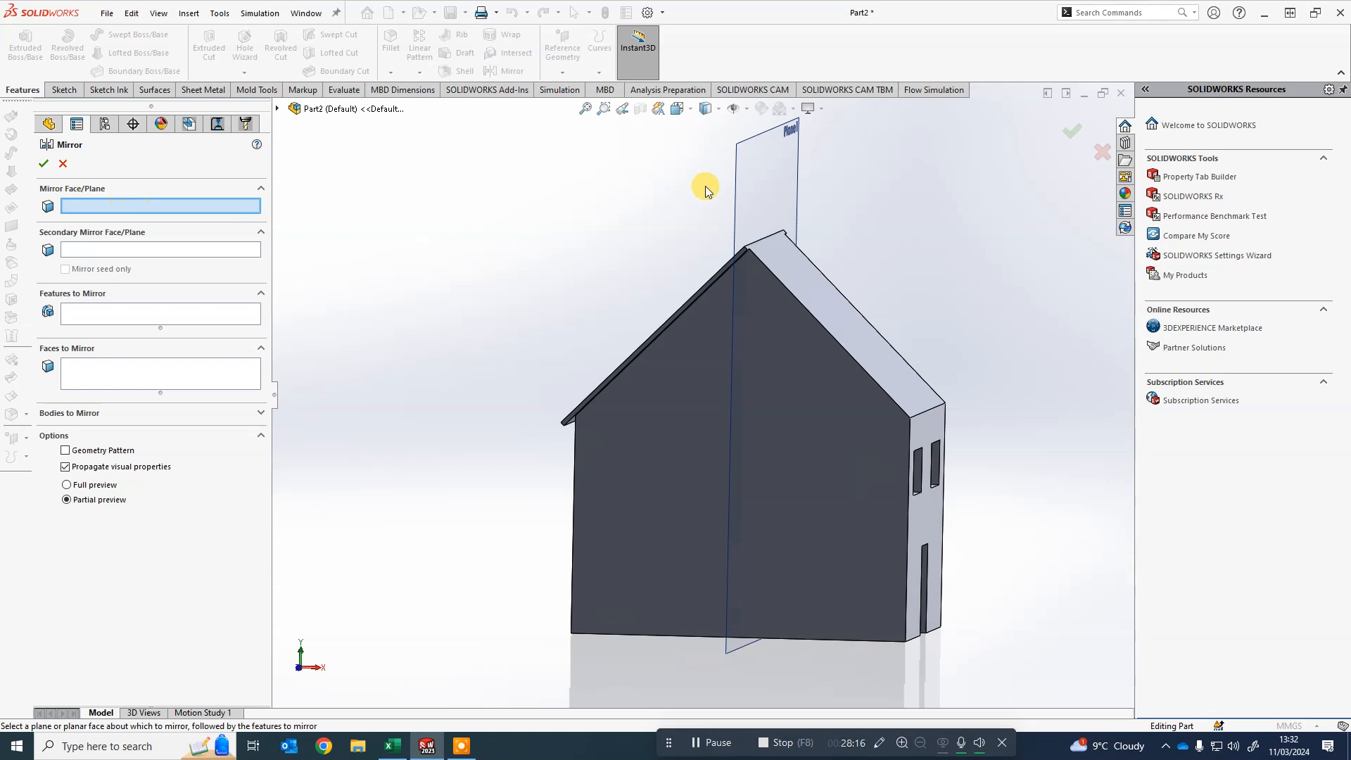
{"action": "left_click", "coordinate": [732, 180]}
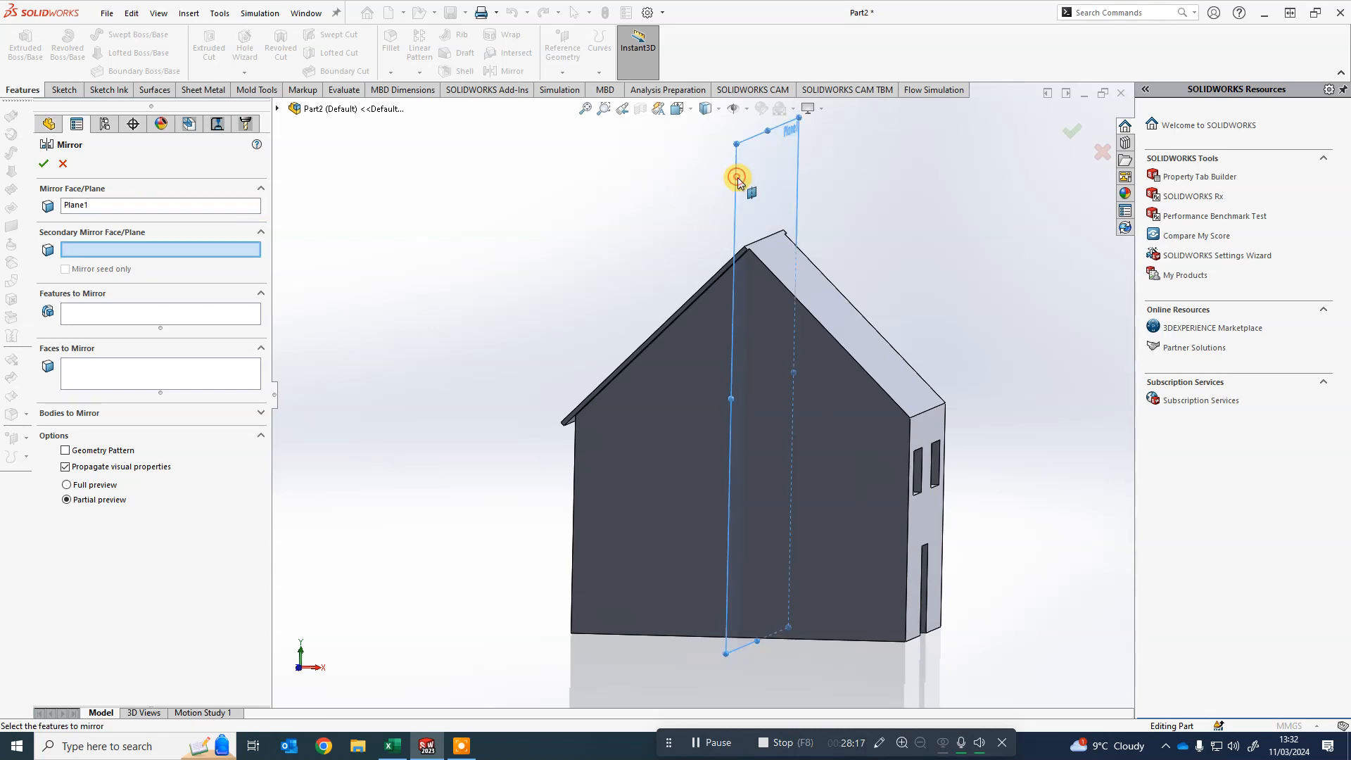
{"action": "left_click", "coordinate": [71, 313]}
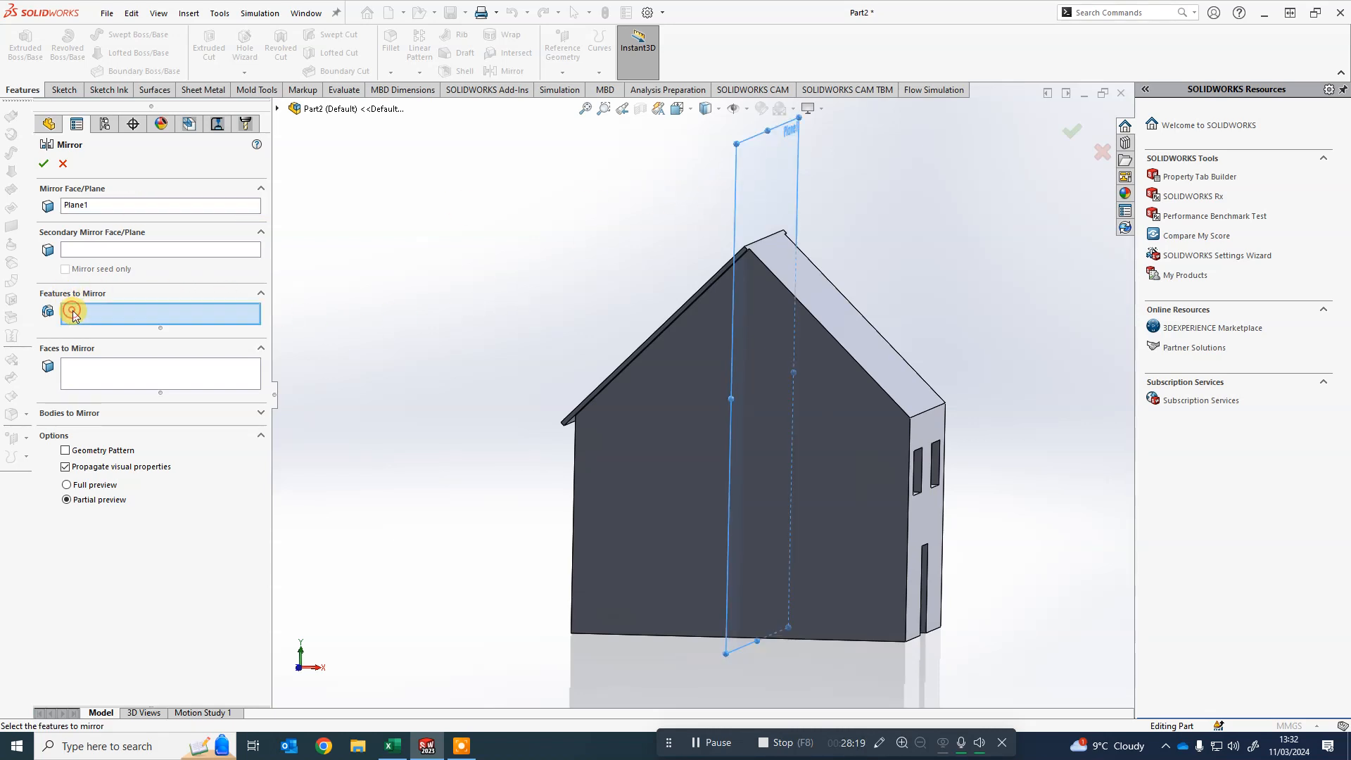
{"action": "left_click", "coordinate": [278, 109]}
{"action": "left_click", "coordinate": [339, 295]}
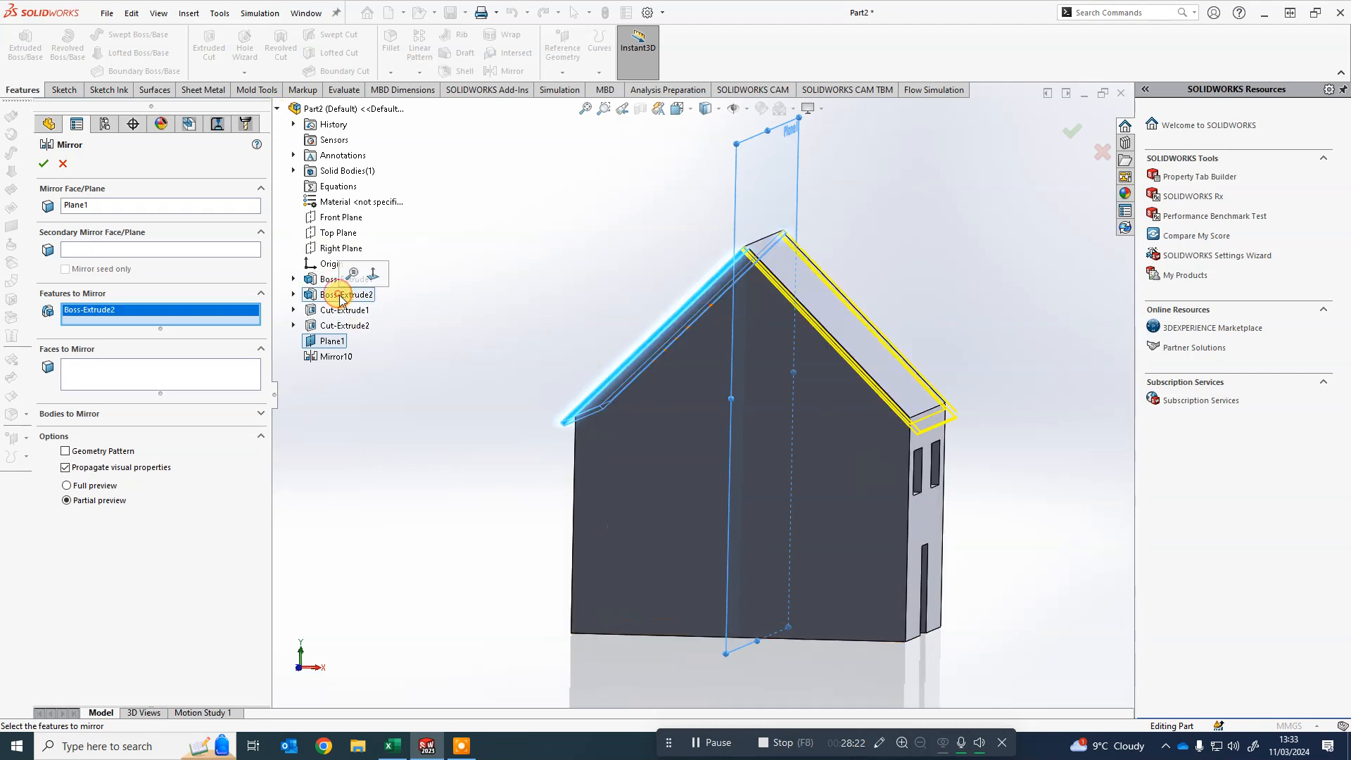
{"action": "mouse_move", "coordinate": [437, 382]}
{"action": "middle_mouse_down"}
{"action": "mouse_move", "coordinate": [482, 368]}
{"action": "mouse_move", "coordinate": [401, 368]}
{"action": "mouse_move", "coordinate": [440, 368]}
{"action": "middle_mouse_up"}
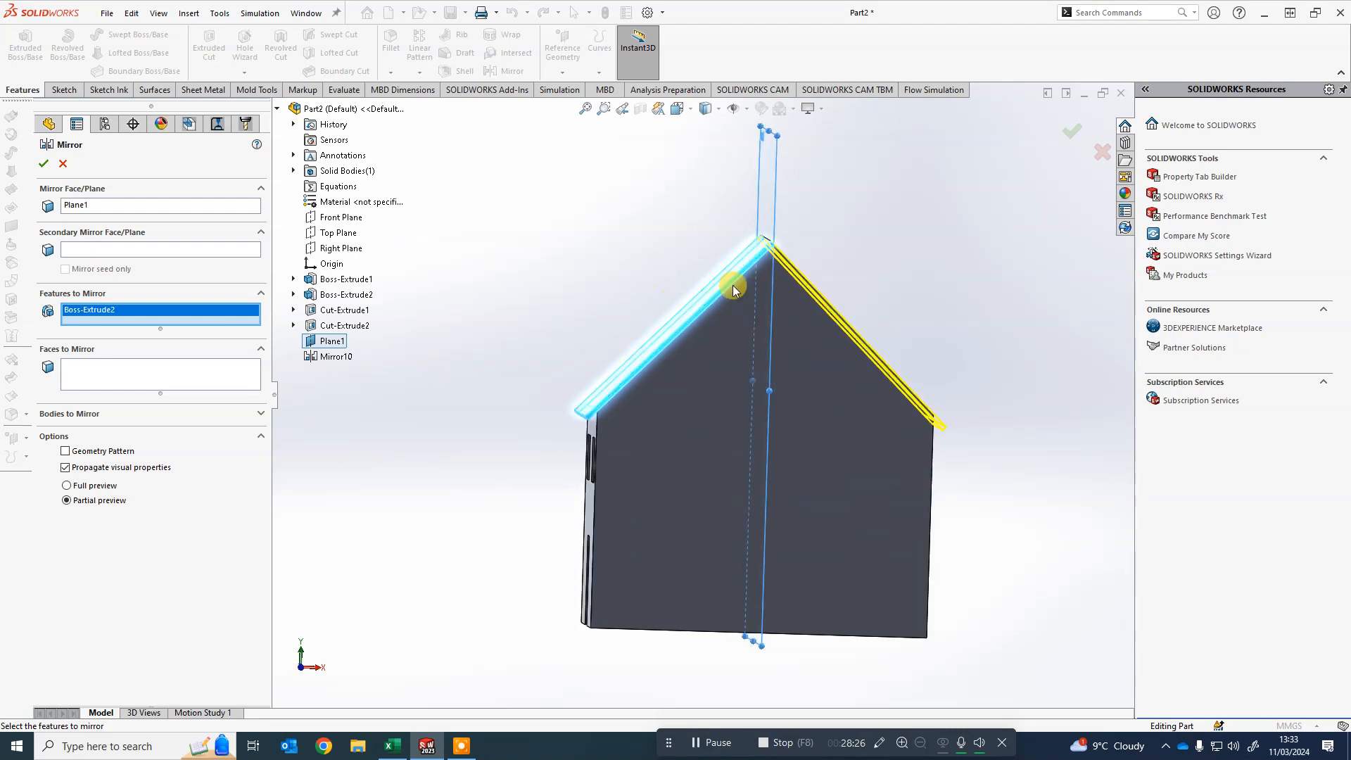
{"action": "scroll", "coordinate": [810, 306], "scroll_direction": "down", "scroll_amount": 5}
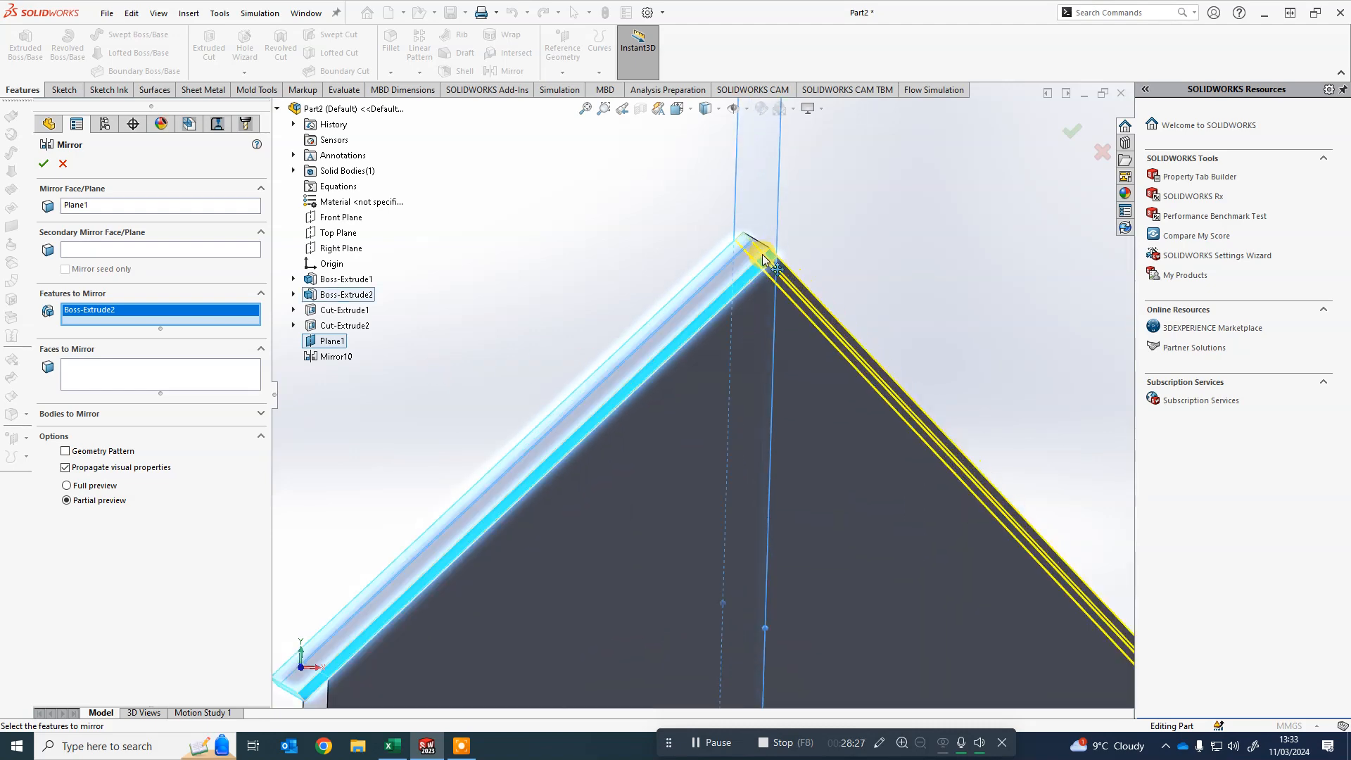
{"action": "left_click", "coordinate": [43, 163]}
{"action": "scroll", "coordinate": [873, 359], "scroll_direction": "up", "scroll_amount": 4}
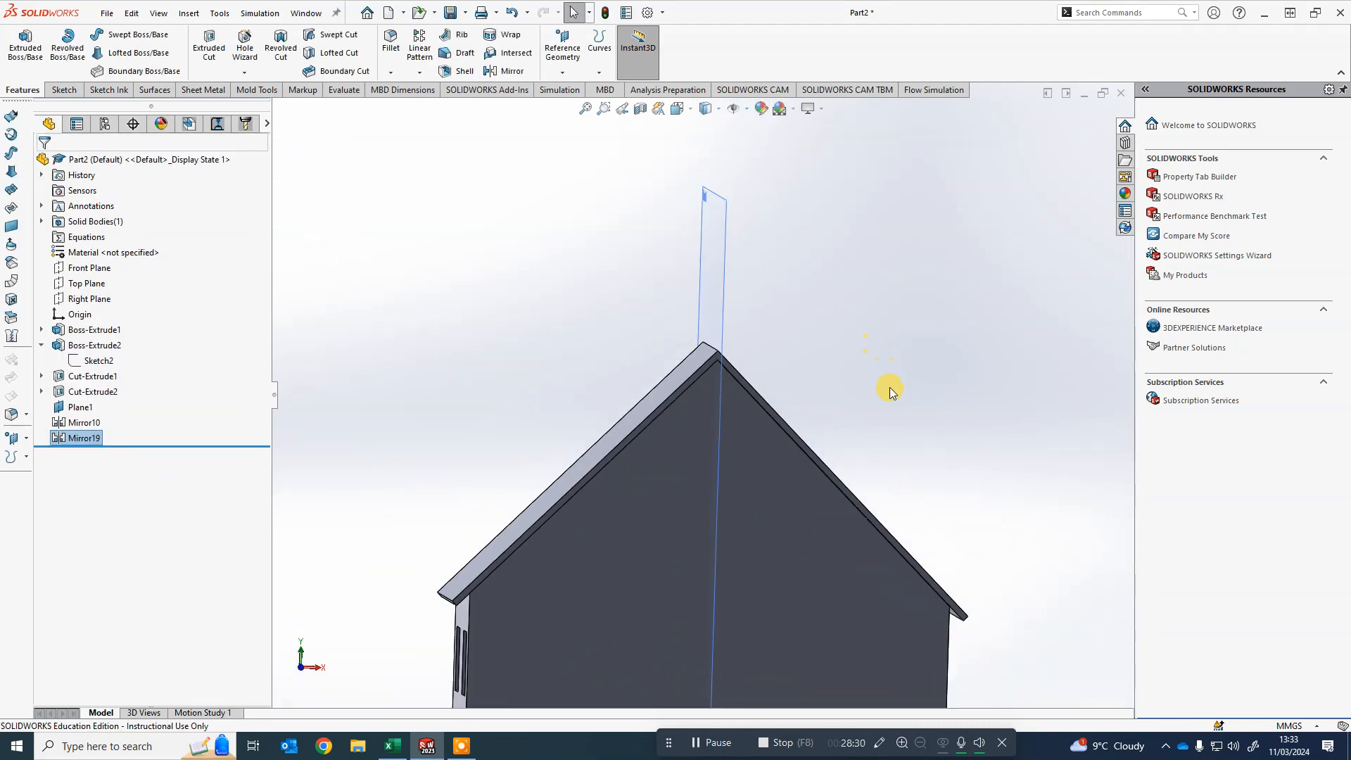
{"action": "middle_click_drag", "start_coordinate": [889, 383], "coordinate": [720, 381]}
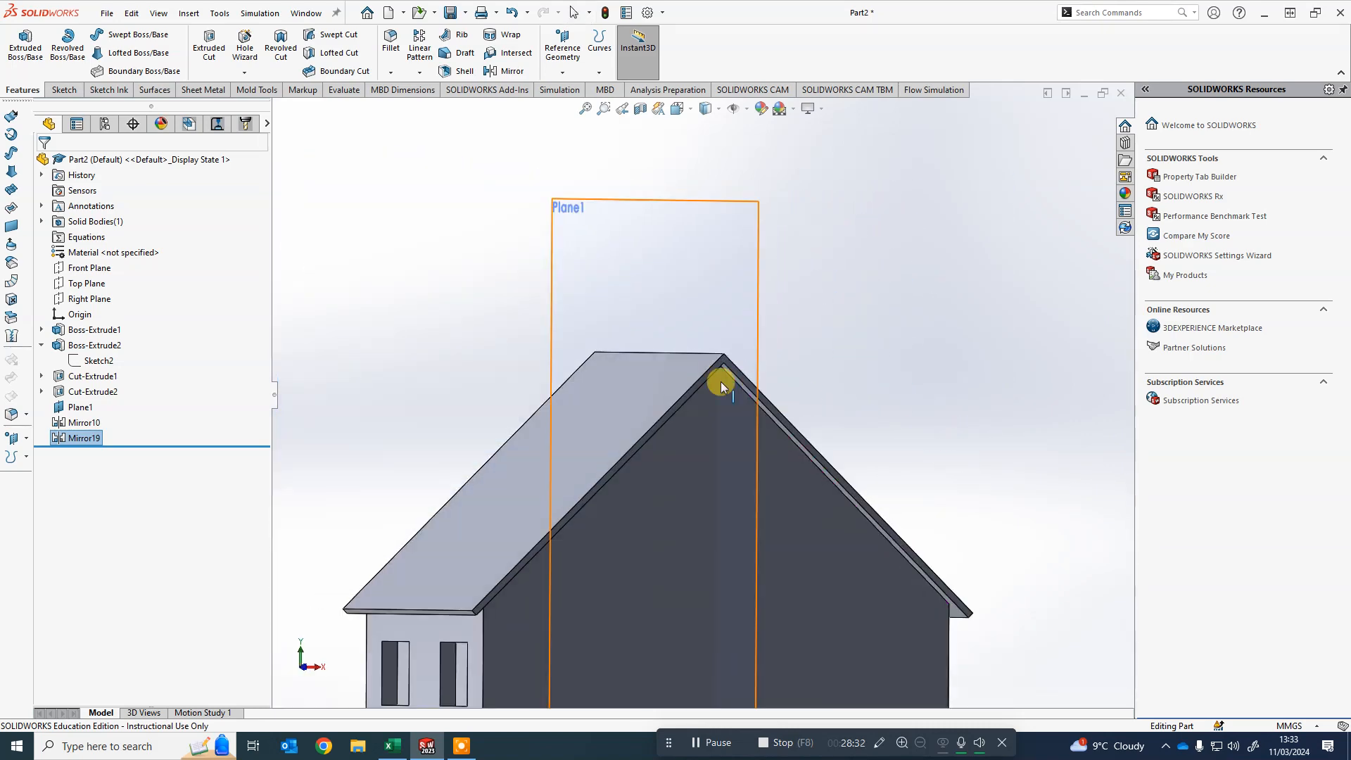
{"action": "scroll", "coordinate": [733, 365], "scroll_direction": "down", "scroll_amount": 6}
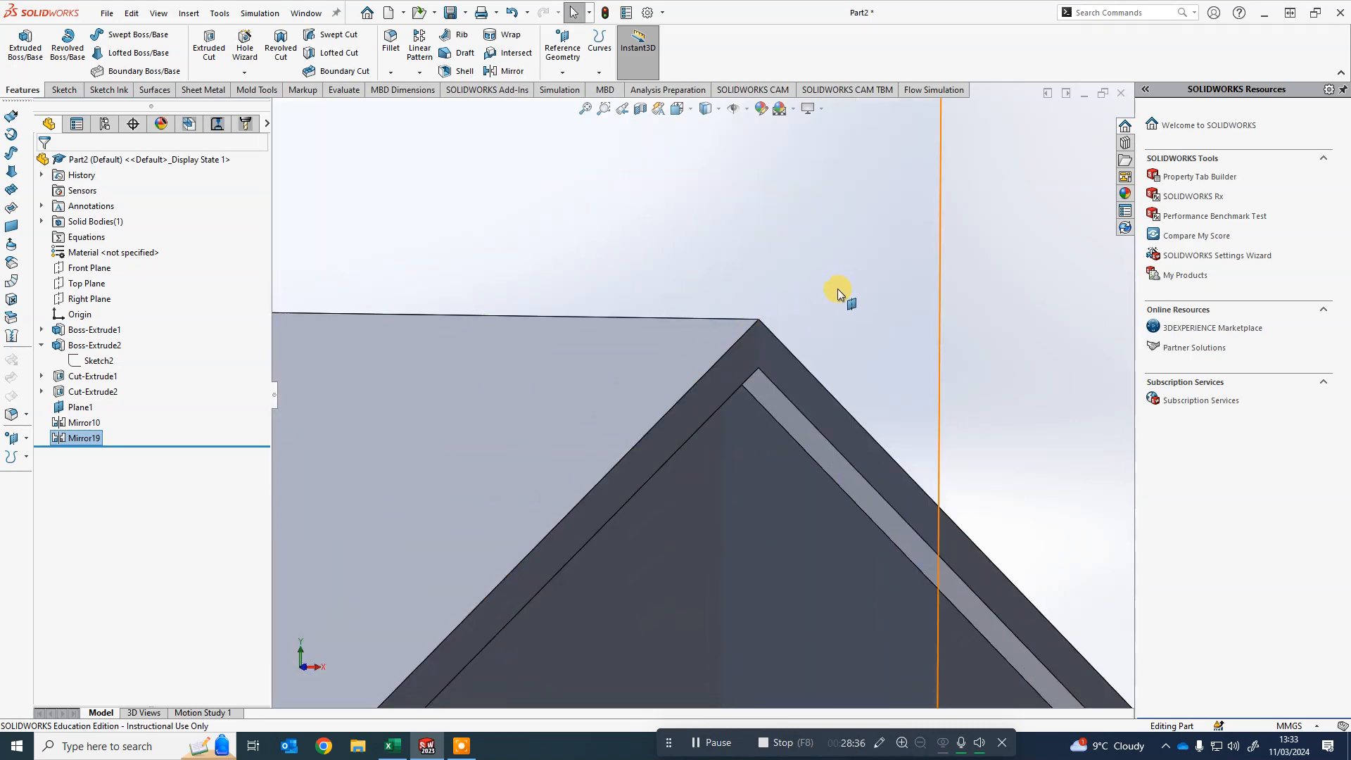
{"action": "scroll", "coordinate": [849, 332], "scroll_direction": "up", "scroll_amount": 6}
{"action": "scroll", "coordinate": [725, 457], "scroll_direction": "down", "scroll_amount": 2}
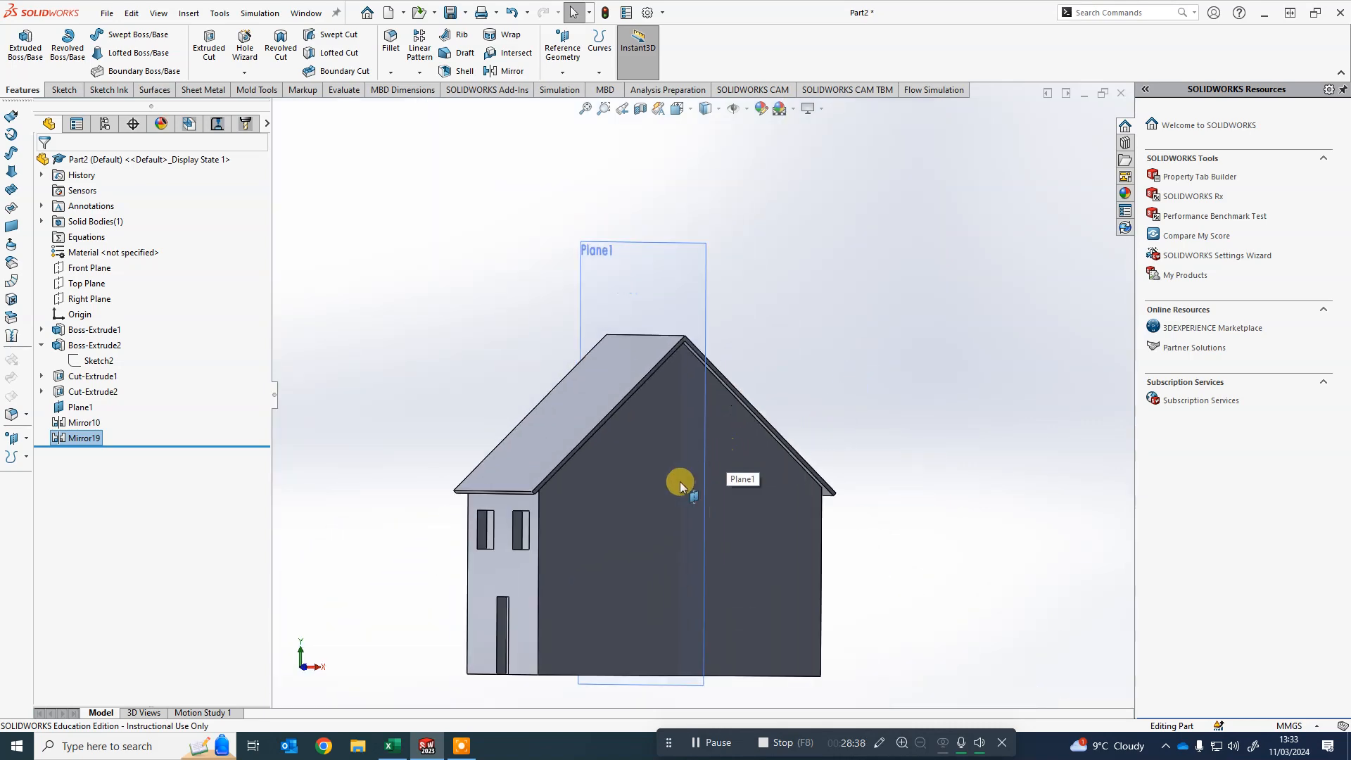
{"action": "middle_click_drag", "start_coordinate": [682, 476], "coordinate": [559, 475]}
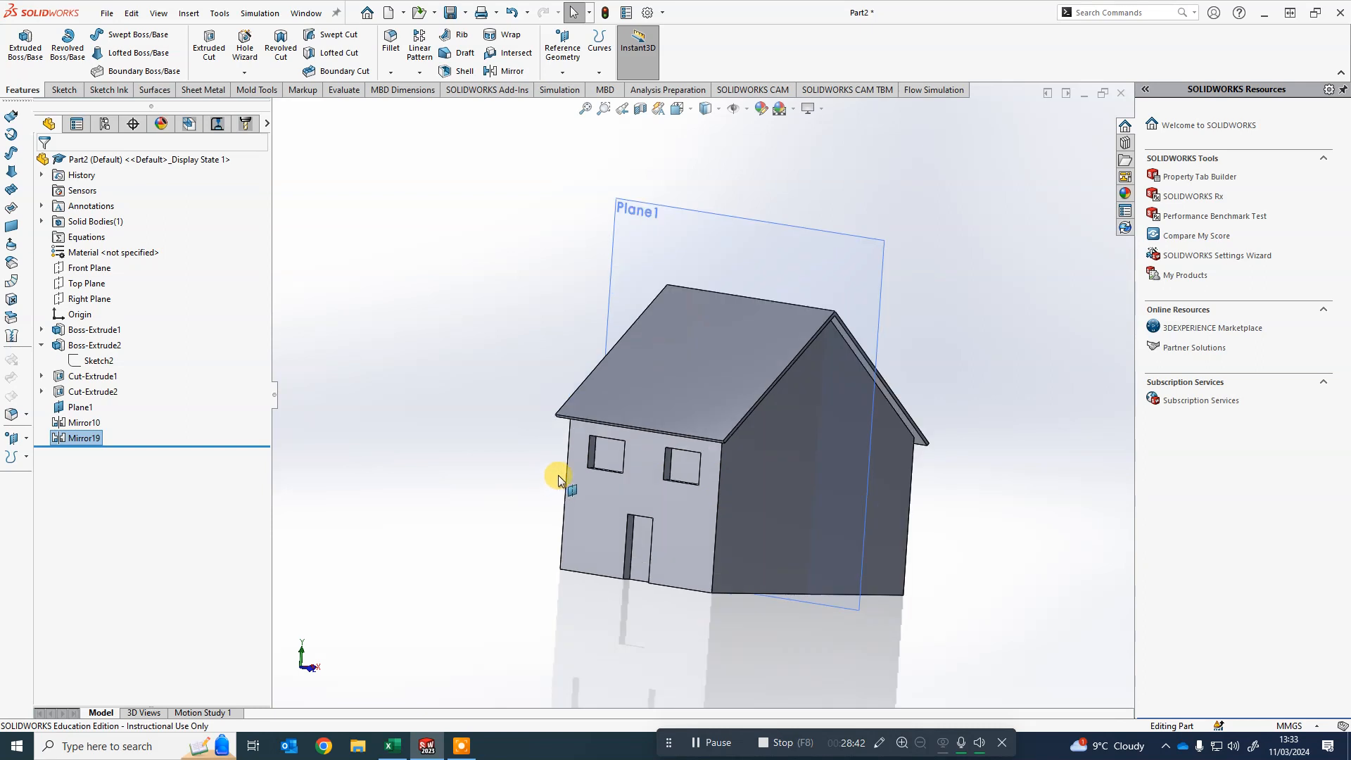
- Hide the reference plane Plane1
{"action": "mouse_move", "coordinate": [923, 318]}
{"action": "middle_mouse_down"}
{"action": "mouse_move", "coordinate": [876, 320]}
{"action": "mouse_move", "coordinate": [932, 314]}
{"action": "mouse_move", "coordinate": [939, 342]}
{"action": "middle_mouse_up"}
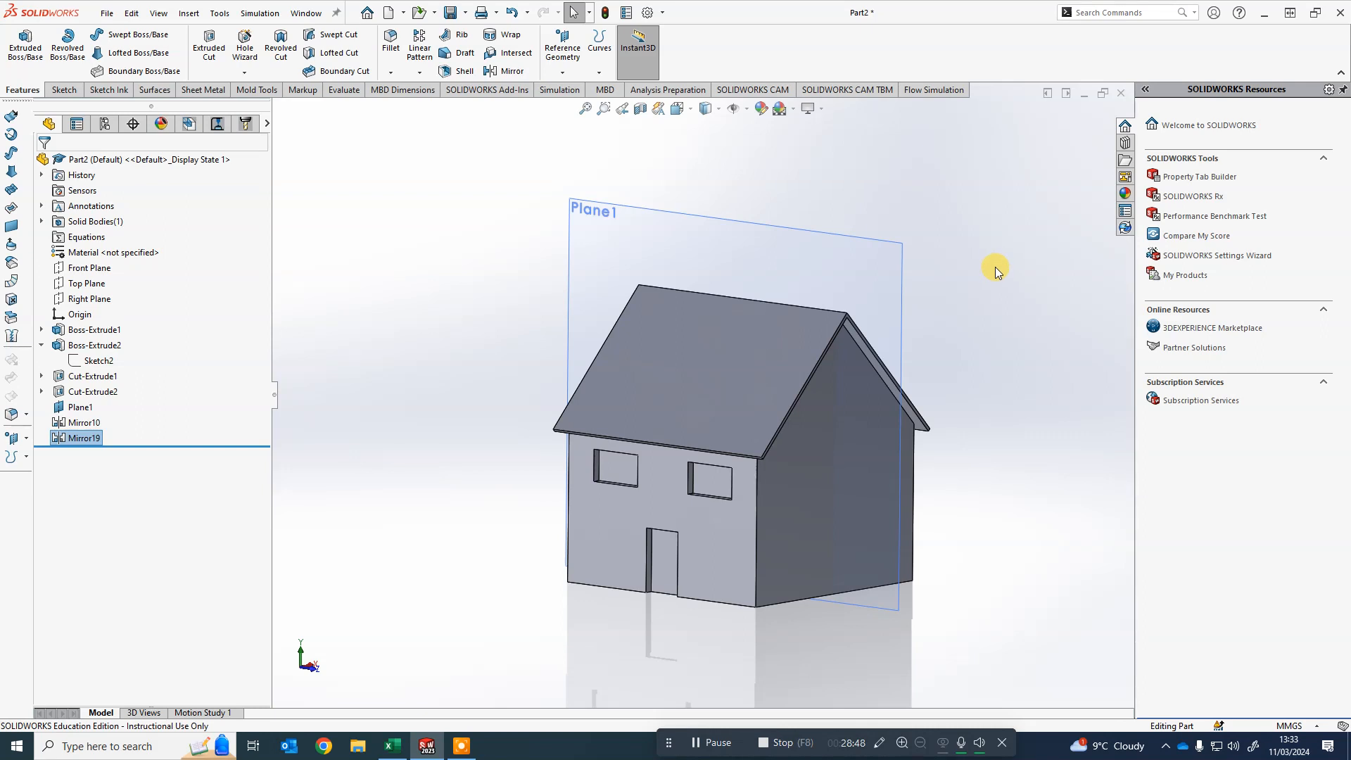
{"action": "right_click", "coordinate": [810, 229]}
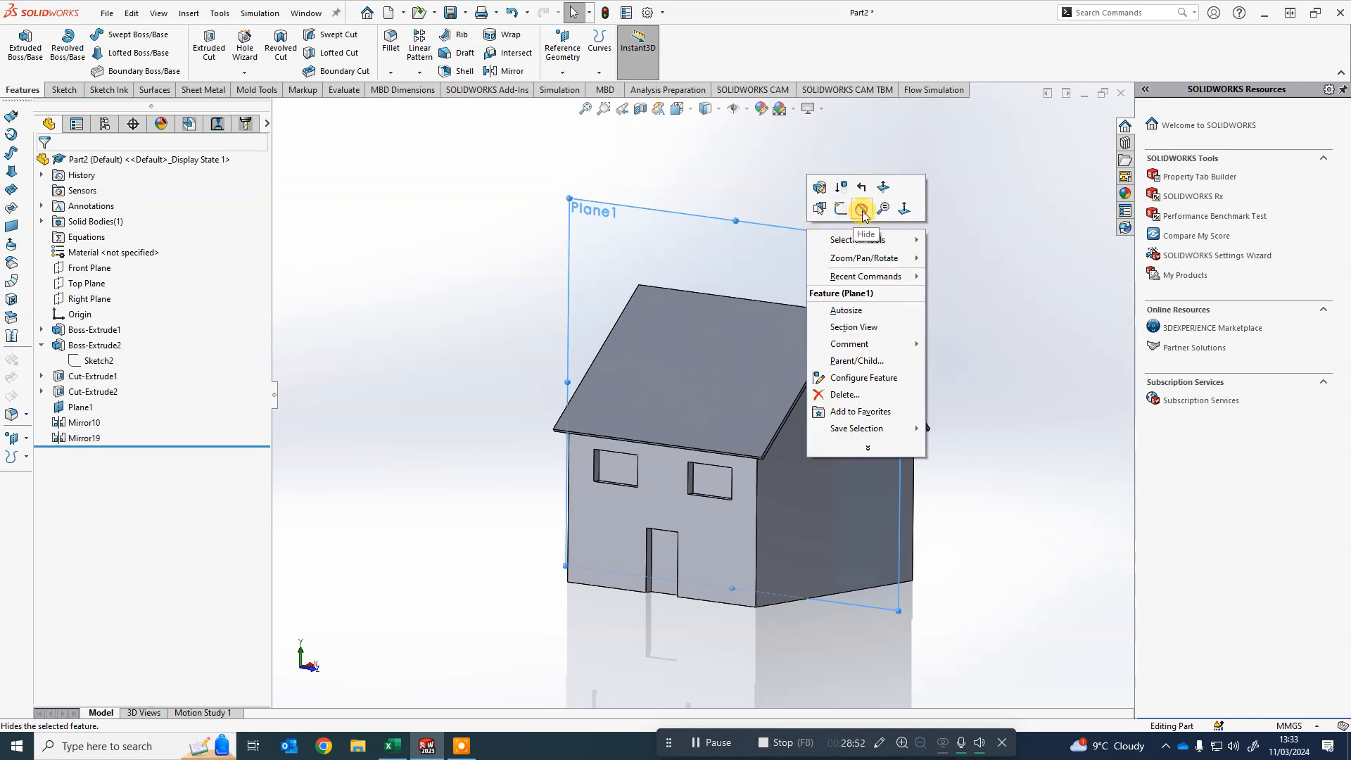
{"action": "left_click", "coordinate": [862, 210]}
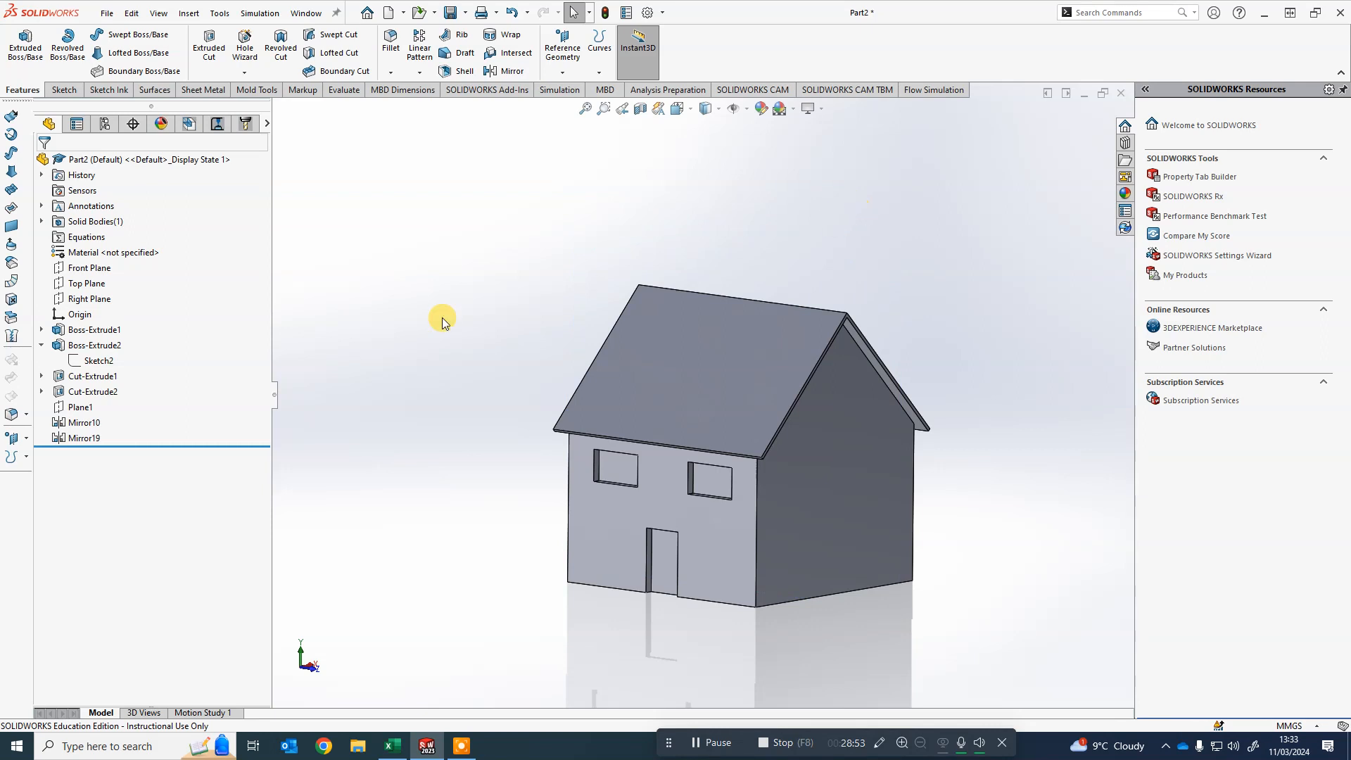
{"action": "right_click", "coordinate": [78, 407]}
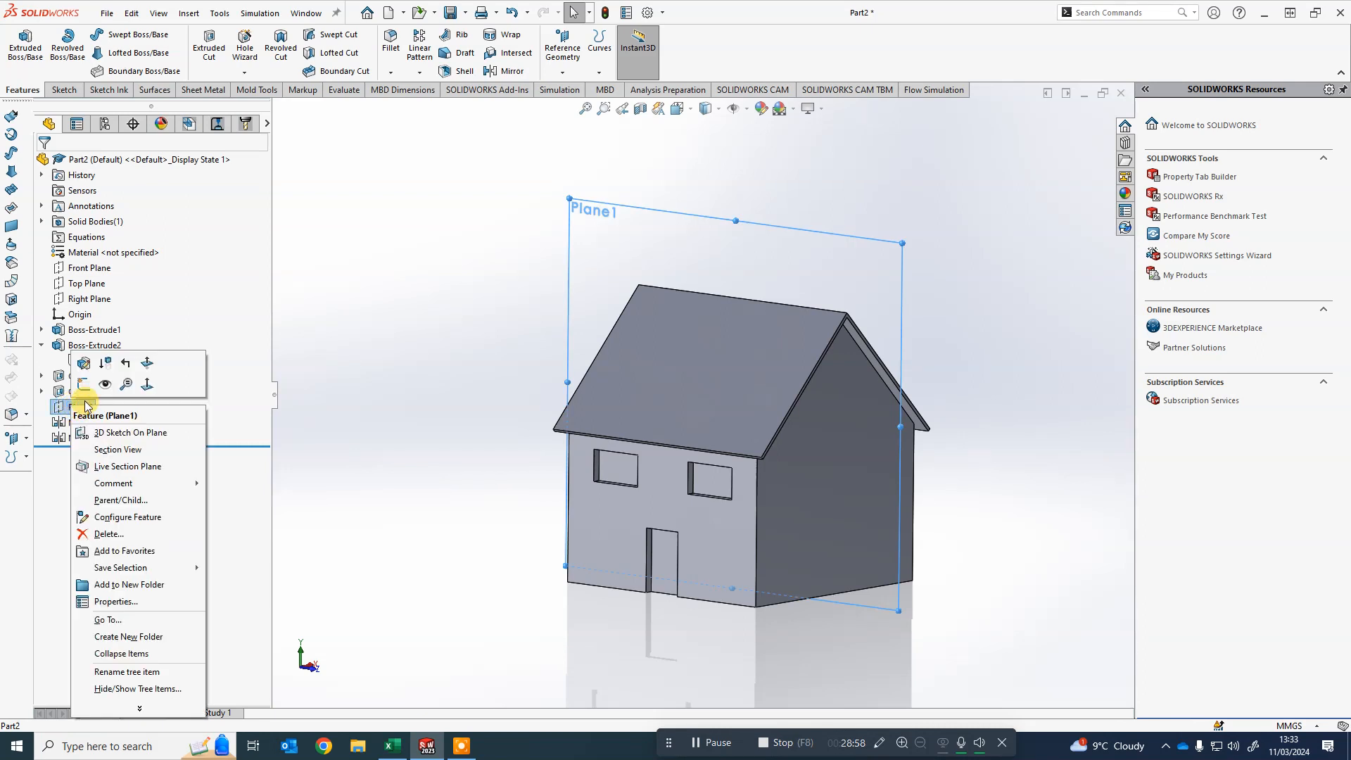
{"action": "left_click", "coordinate": [106, 385]}
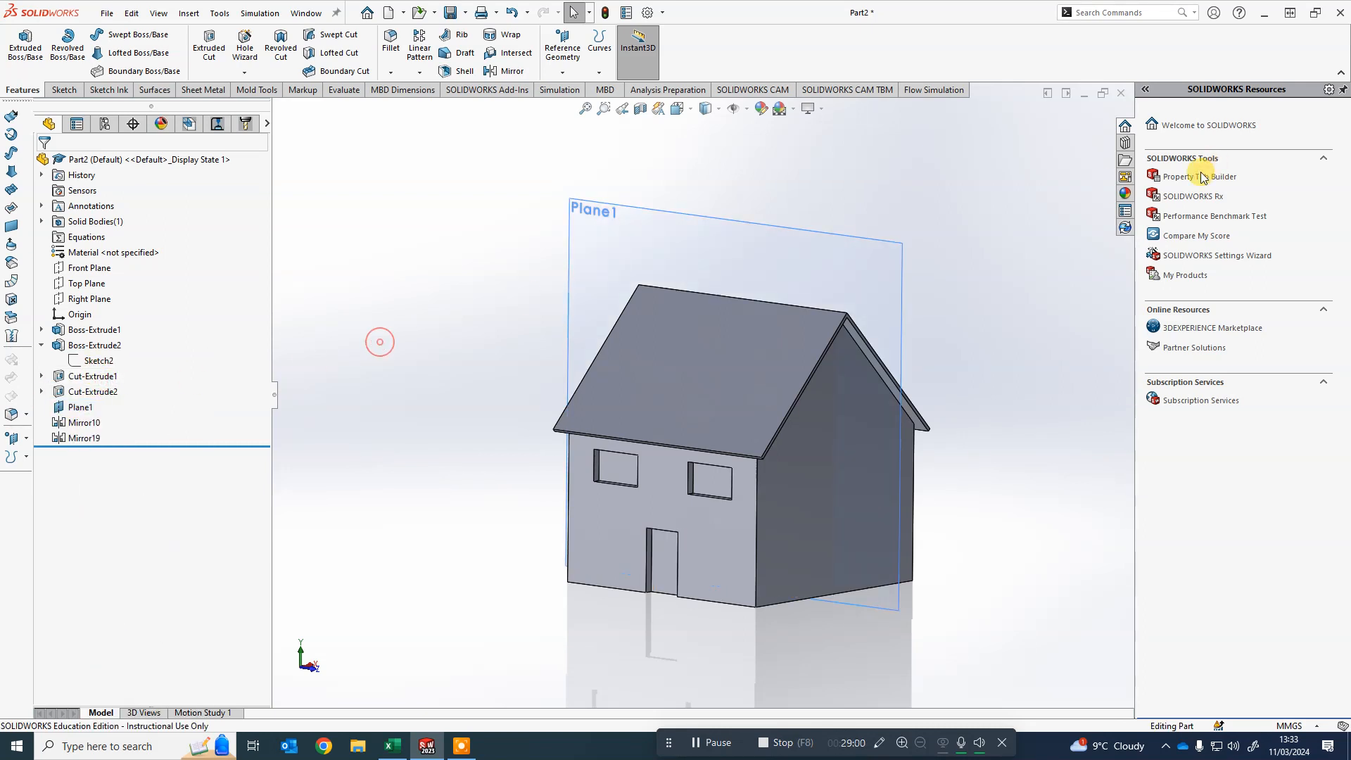
{"action": "right_click", "coordinate": [72, 412]}
{"action": "left_click", "coordinate": [100, 385]}
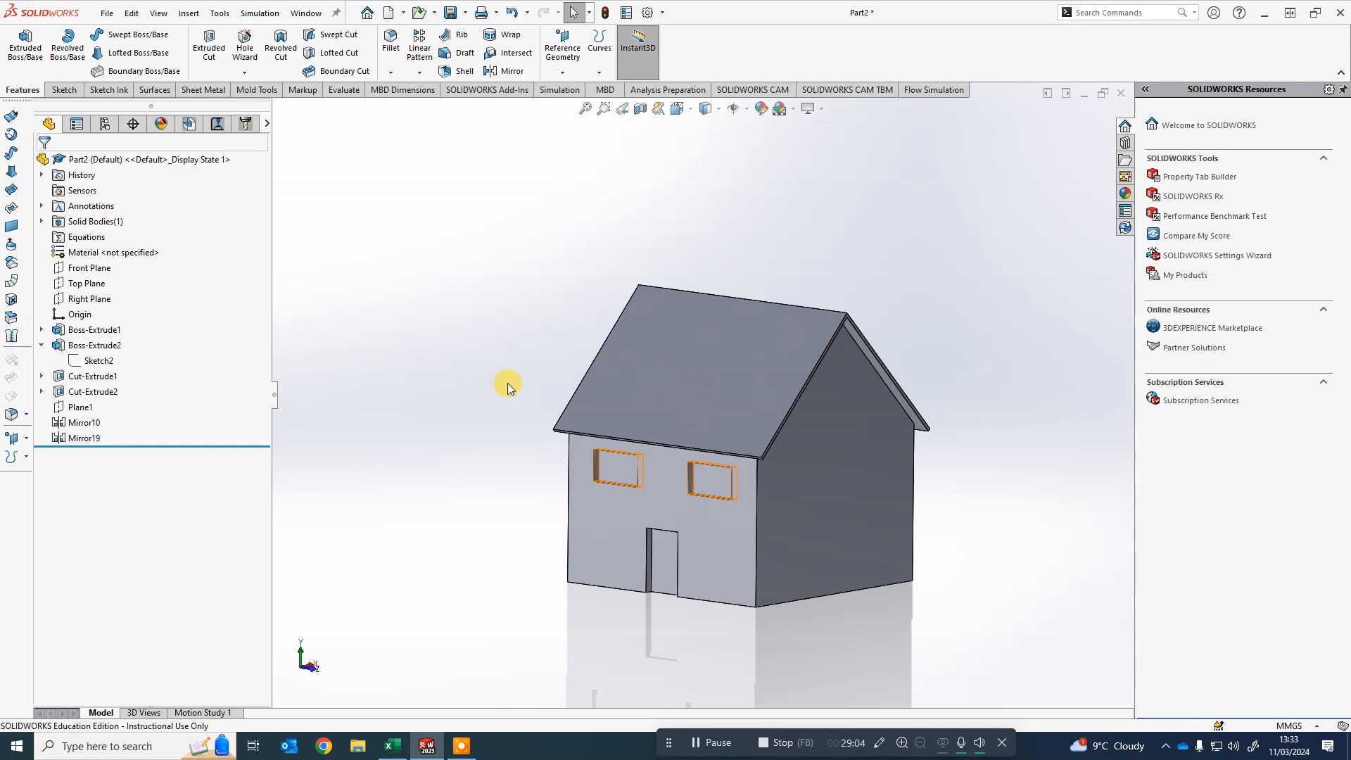
- Save the part as House Model in the DET folder on OneDrive
{"action": "scroll", "coordinate": [508, 385], "scroll_direction": "down", "scroll_amount": 2}
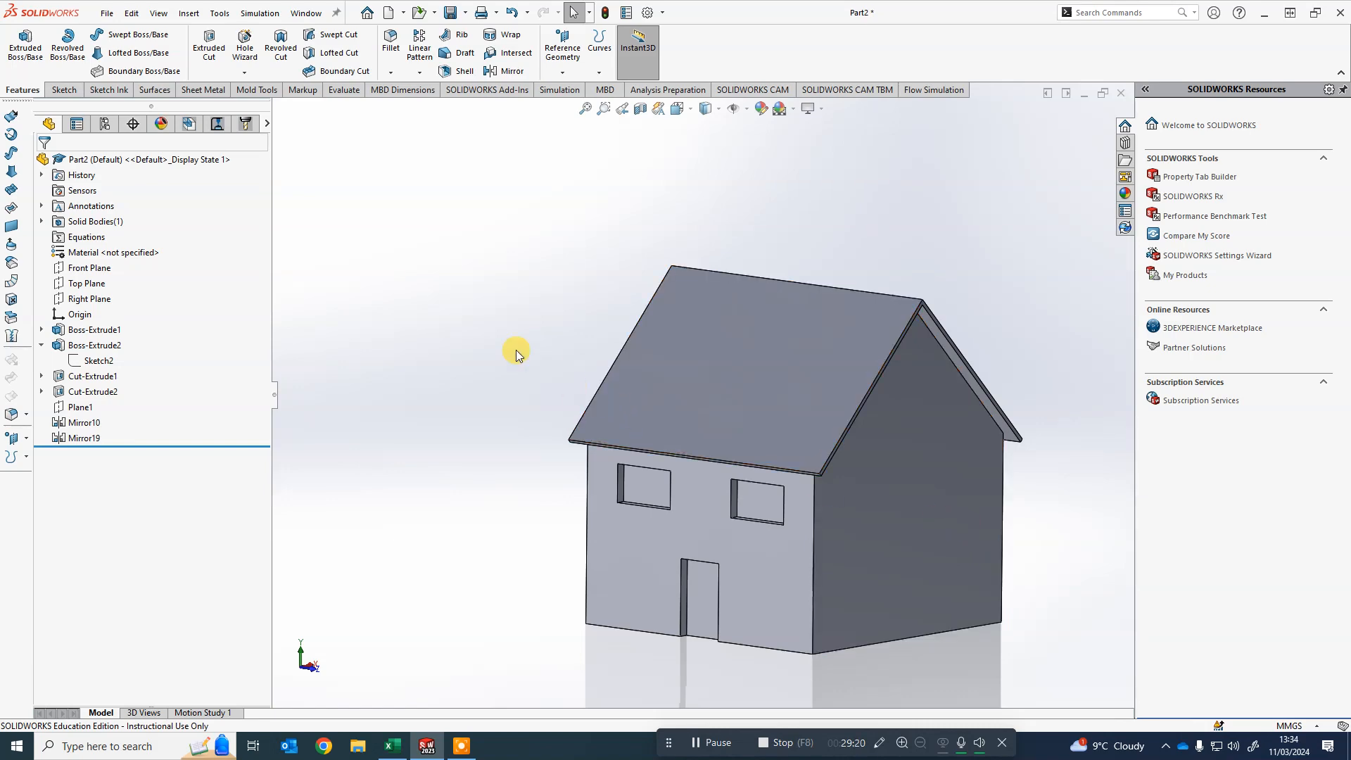
{"action": "left_click", "coordinate": [452, 15]}
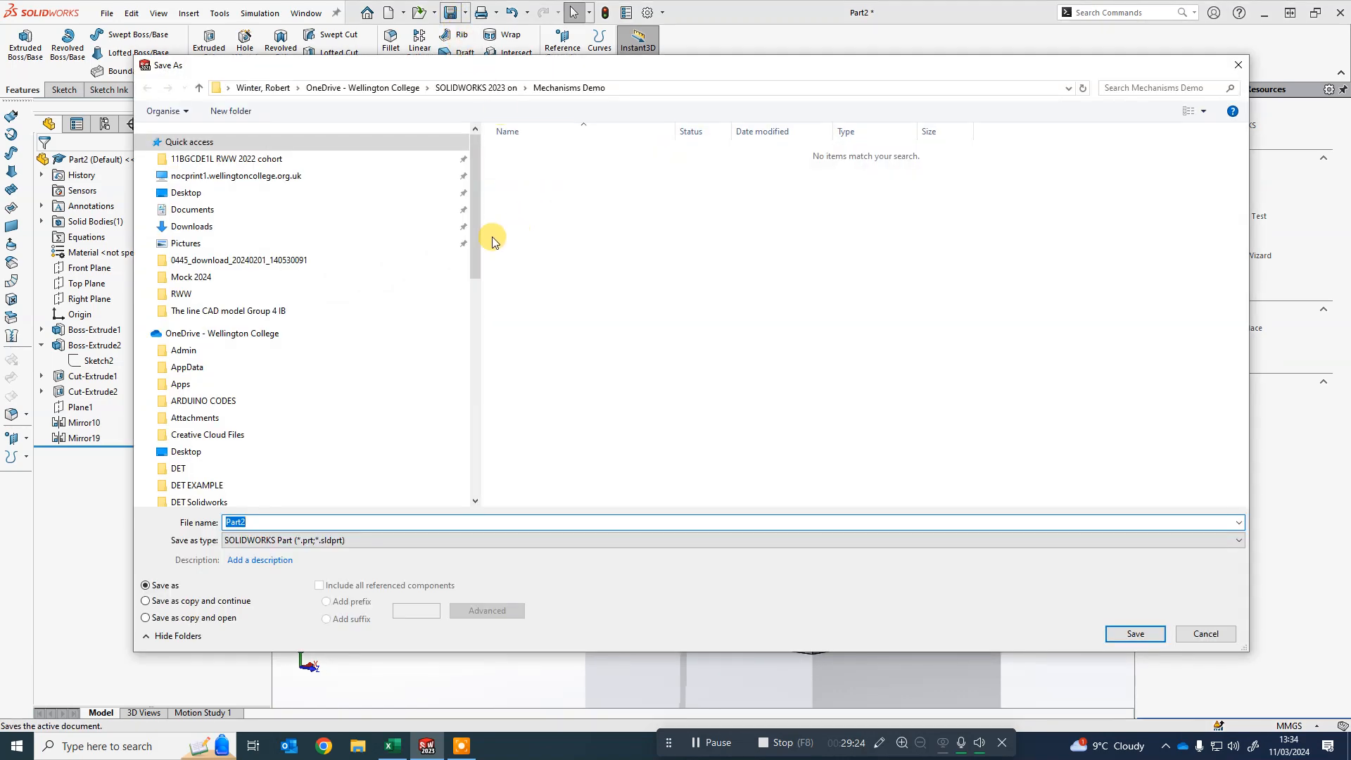
{"action": "scroll", "coordinate": [470, 263], "scroll_direction": "down", "scroll_amount": 3}
{"action": "left_click", "coordinate": [238, 253]}
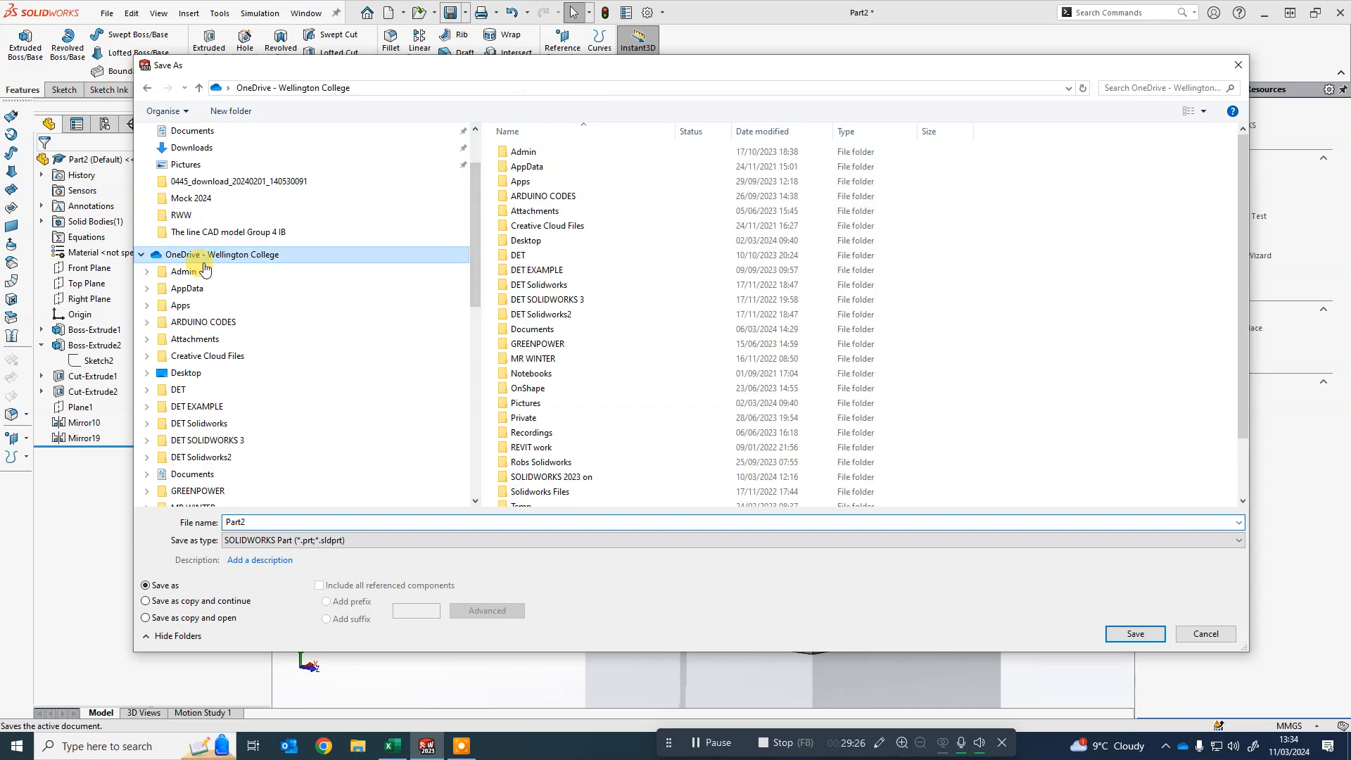
{"action": "left_click", "coordinate": [176, 392]}
{"action": "double_click", "coordinate": [259, 522]}
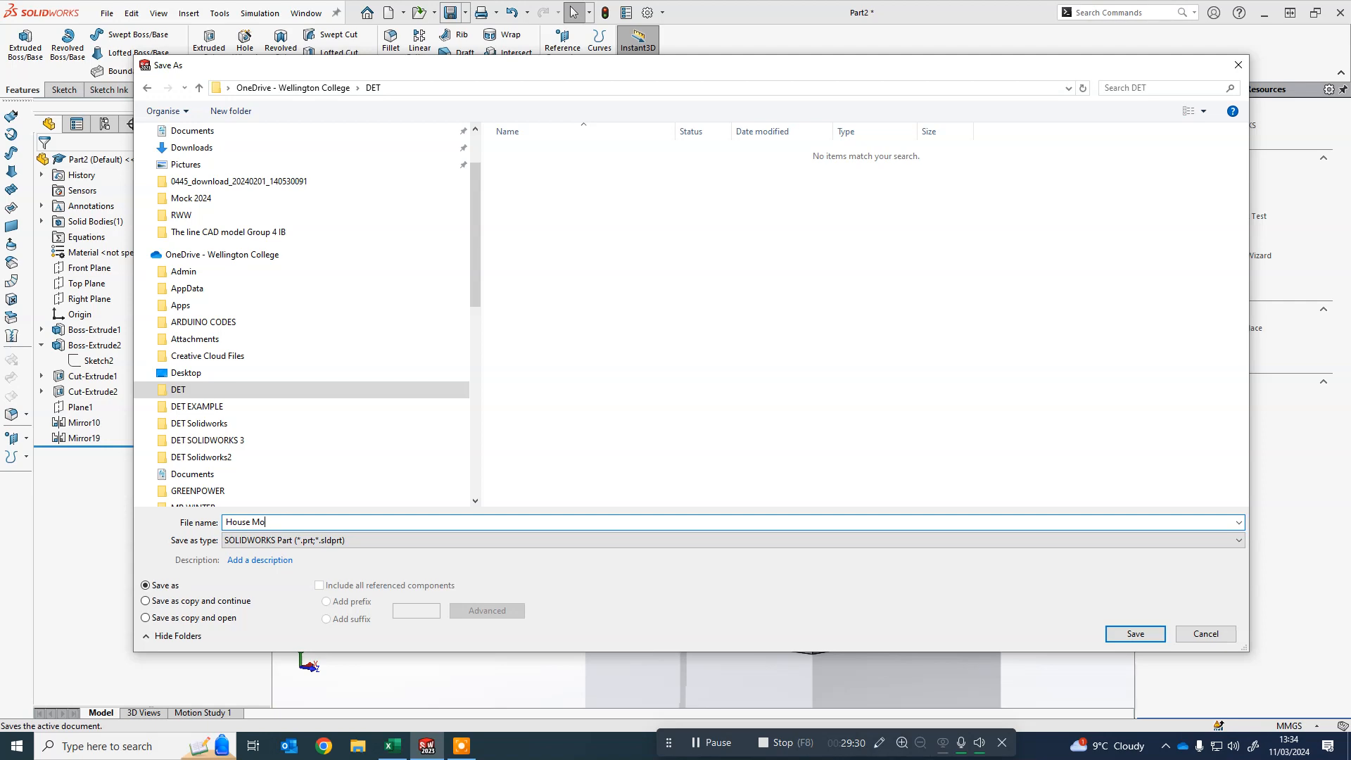
{"action": "key", "text": "Return"}
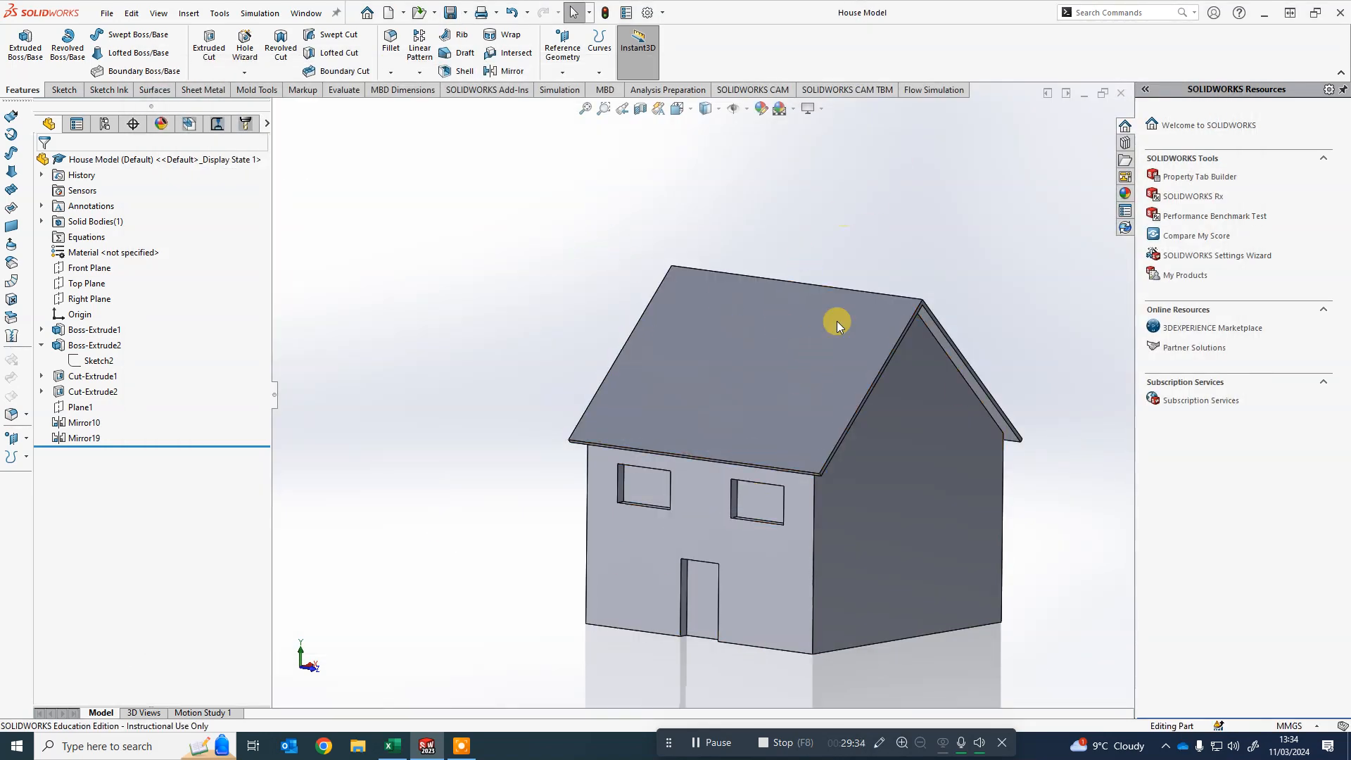
- Preview texture and Stone > Brick appearances such as old english brick2 and weathered brick on the whole house
{"action": "scroll", "coordinate": [874, 536], "scroll_direction": "up", "scroll_amount": 2}
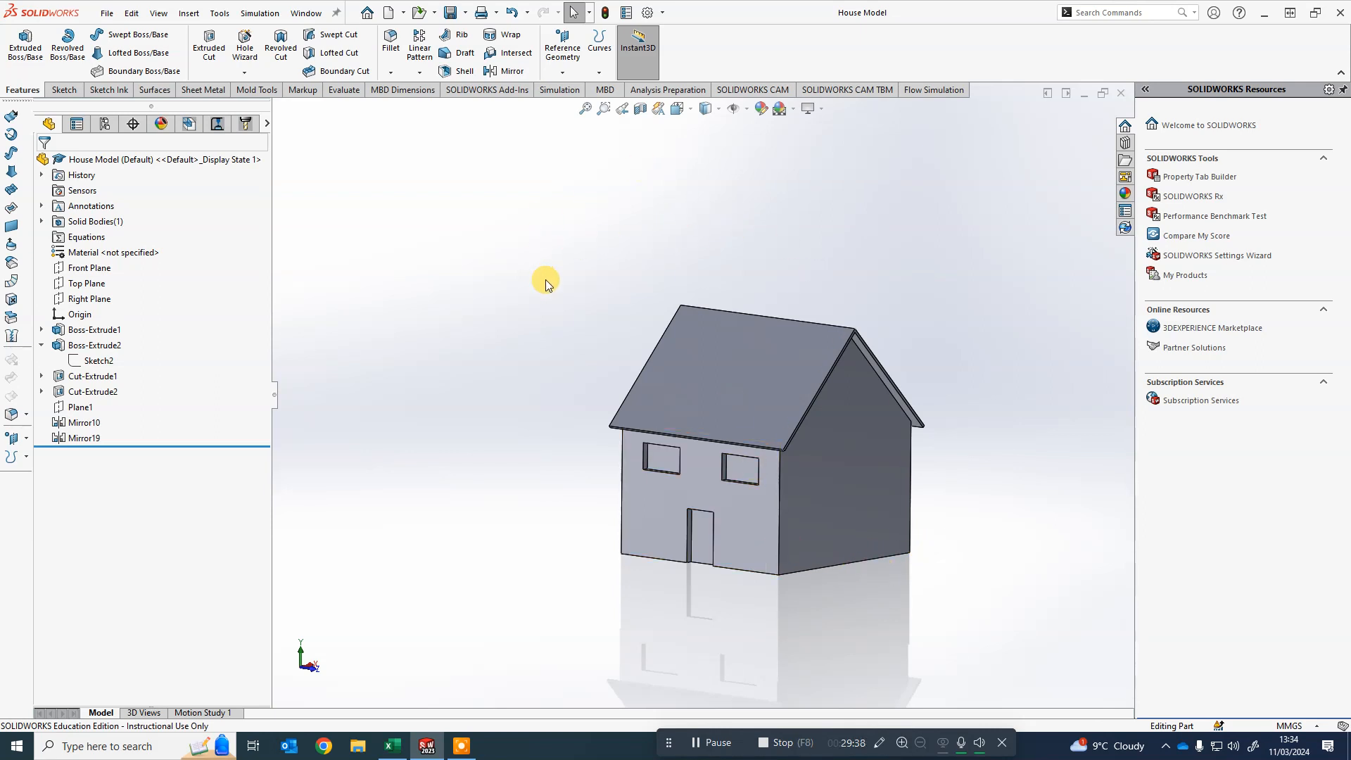
{"action": "left_click", "coordinate": [761, 109]}
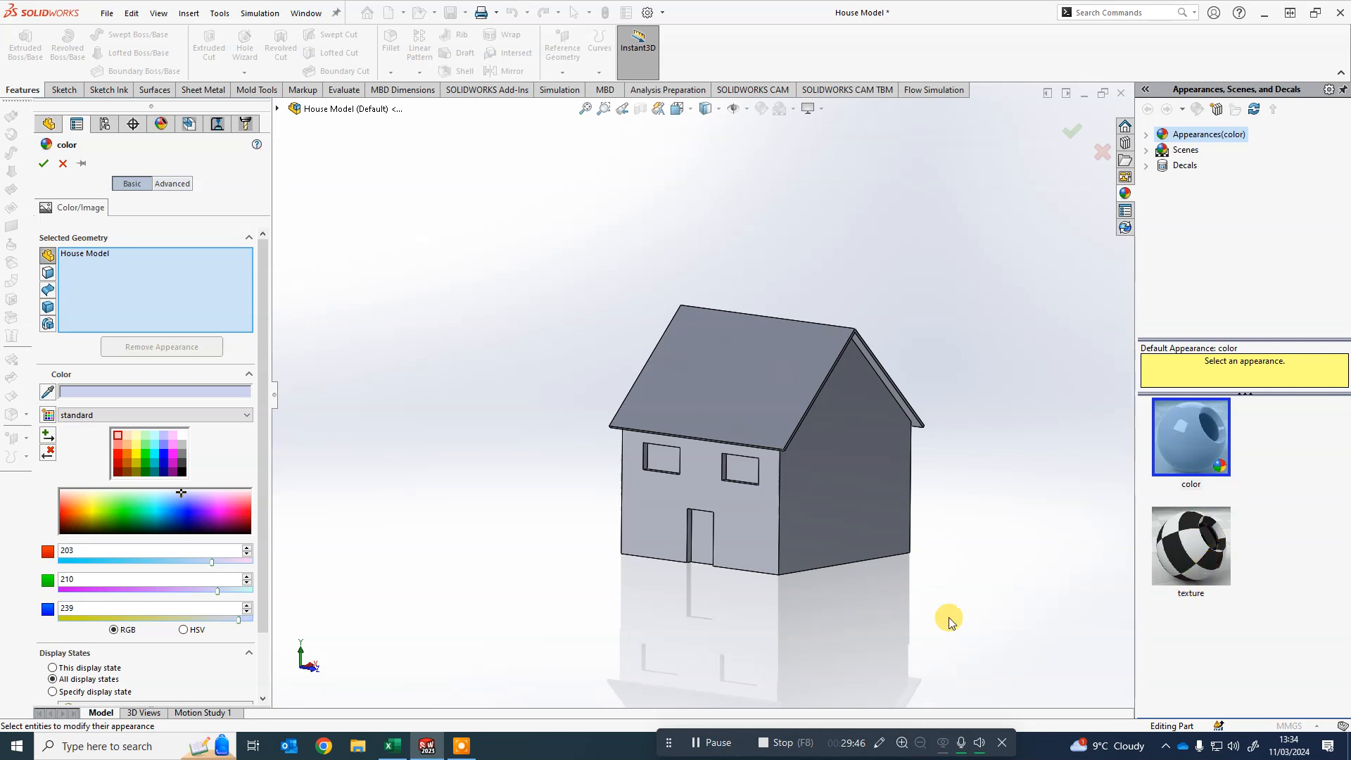
{"action": "left_click", "coordinate": [1192, 555]}
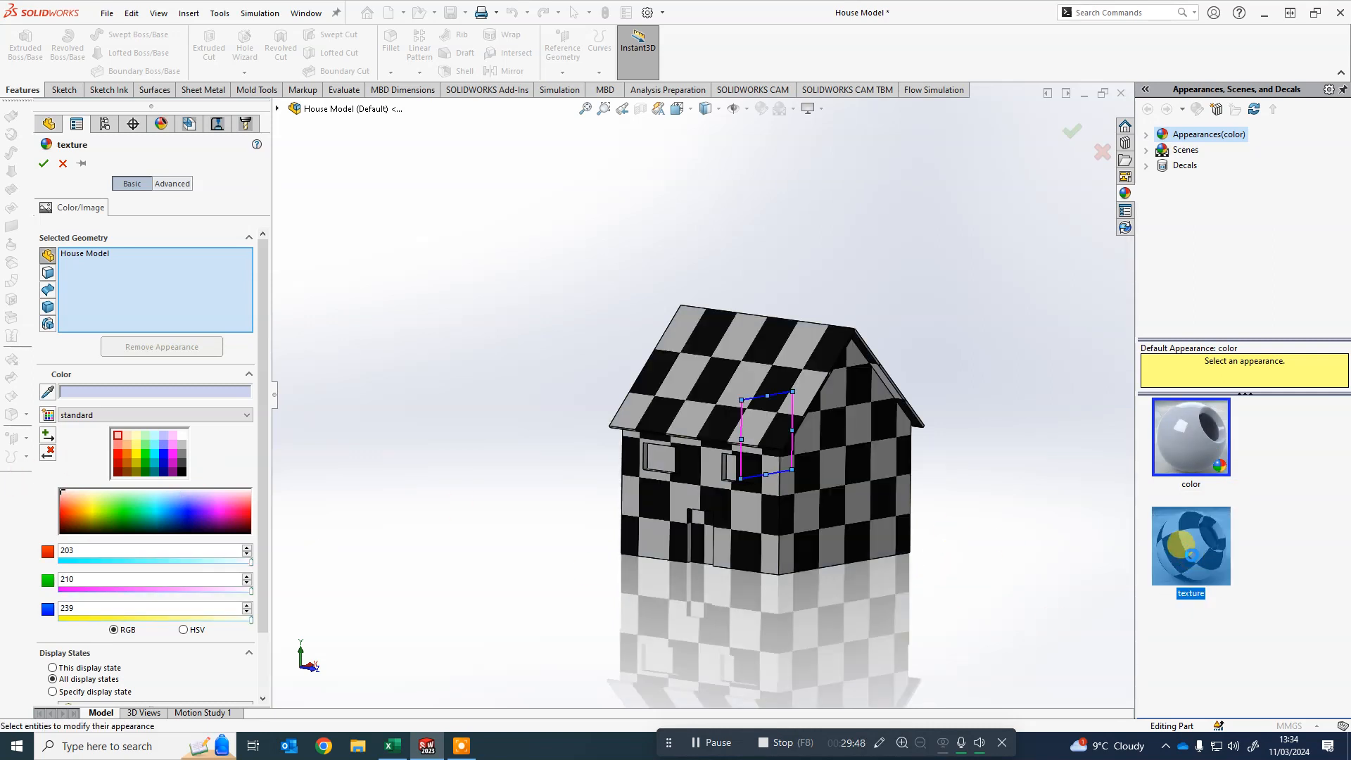
{"action": "double_click", "coordinate": [1159, 136]}
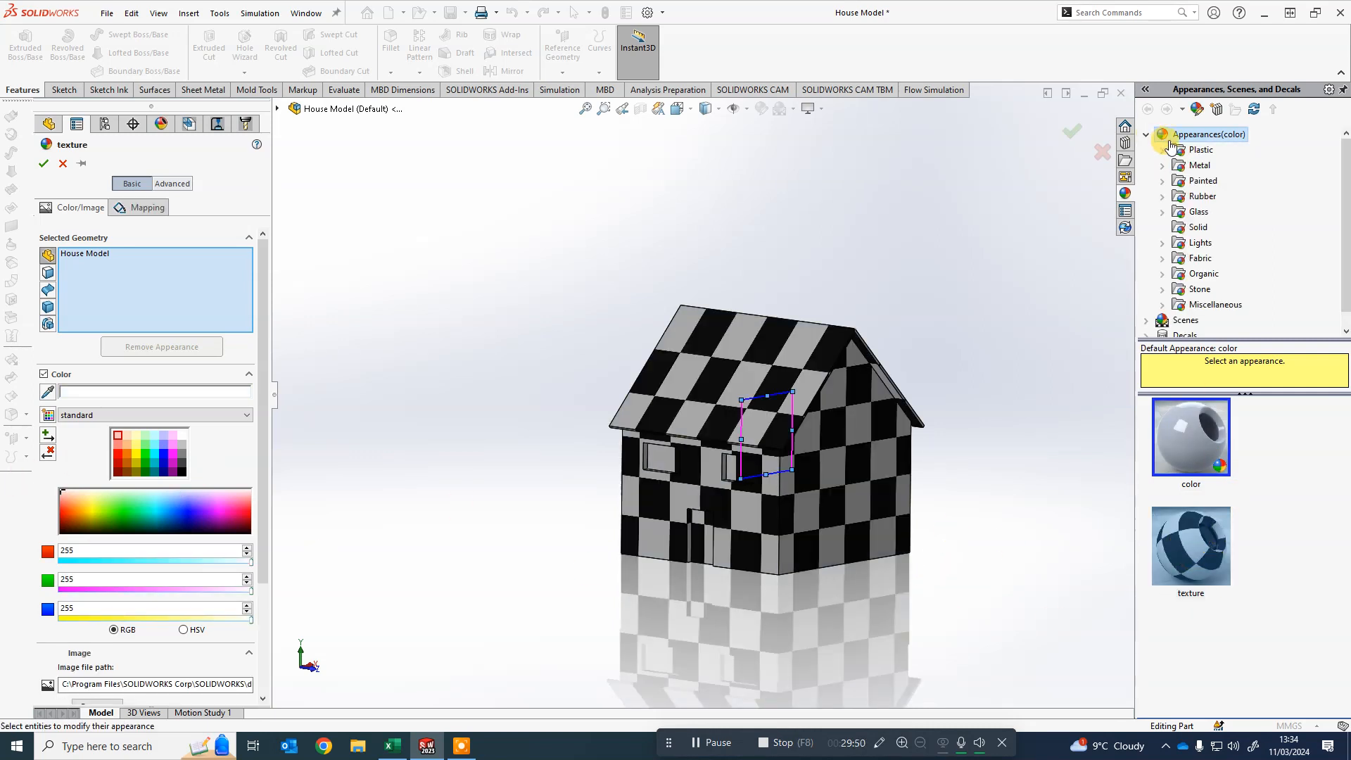
{"action": "left_click", "coordinate": [1164, 288]}
{"action": "left_click", "coordinate": [1213, 304]}
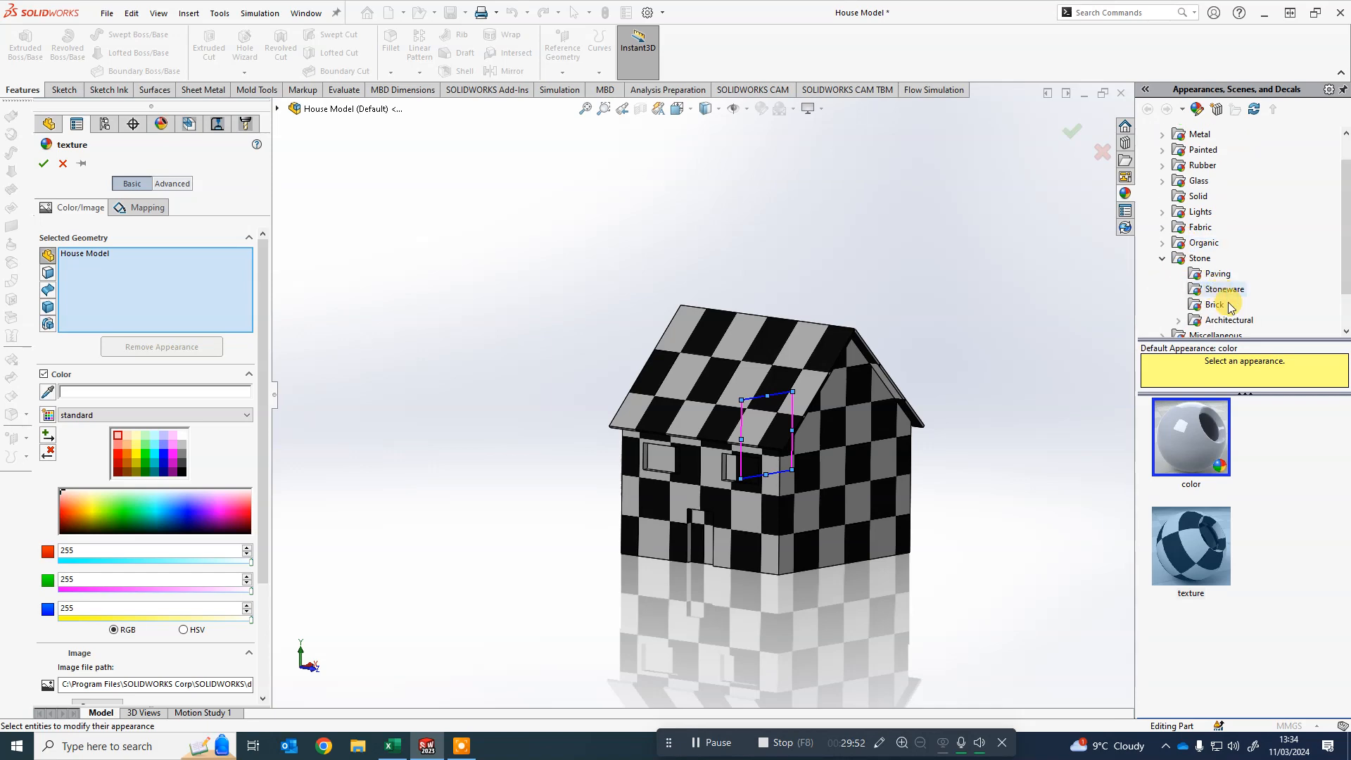
{"action": "left_click", "coordinate": [1209, 442]}
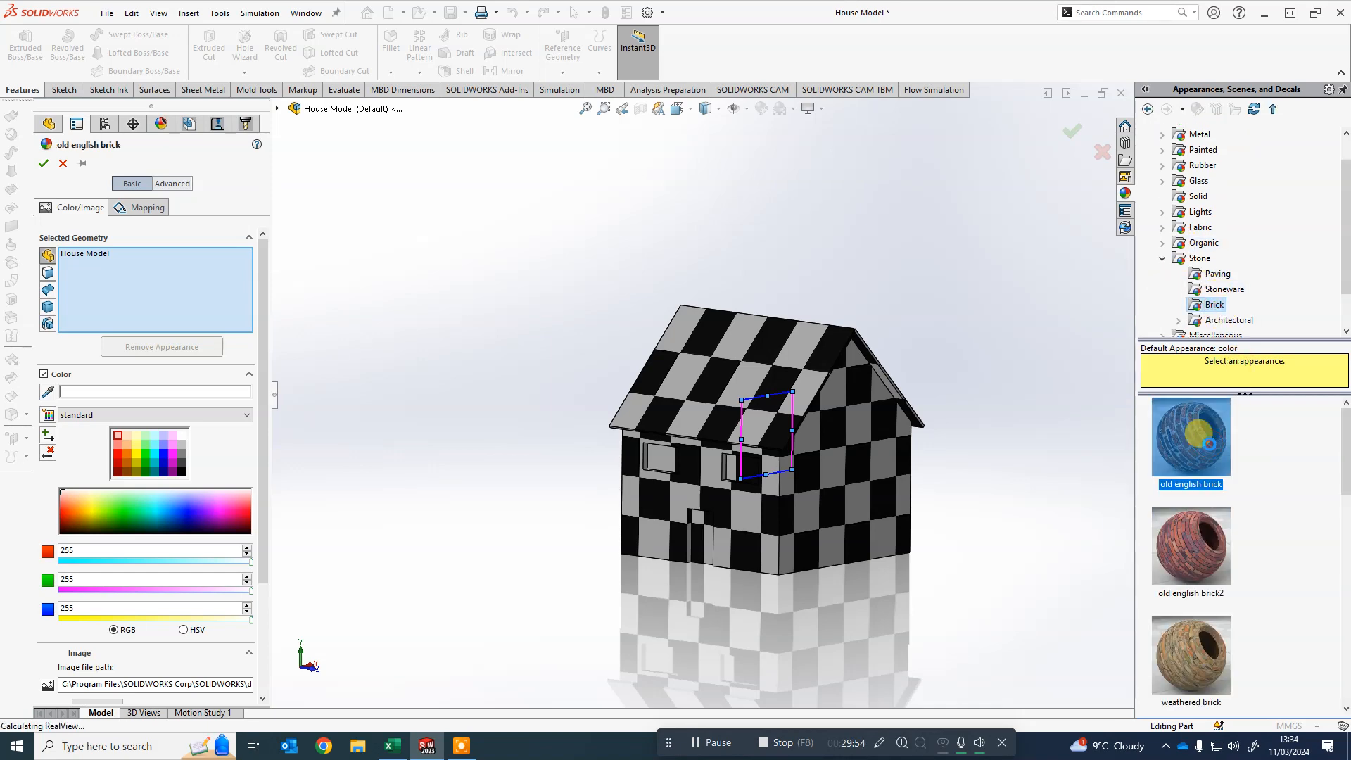
{"action": "left_click", "coordinate": [1205, 541]}
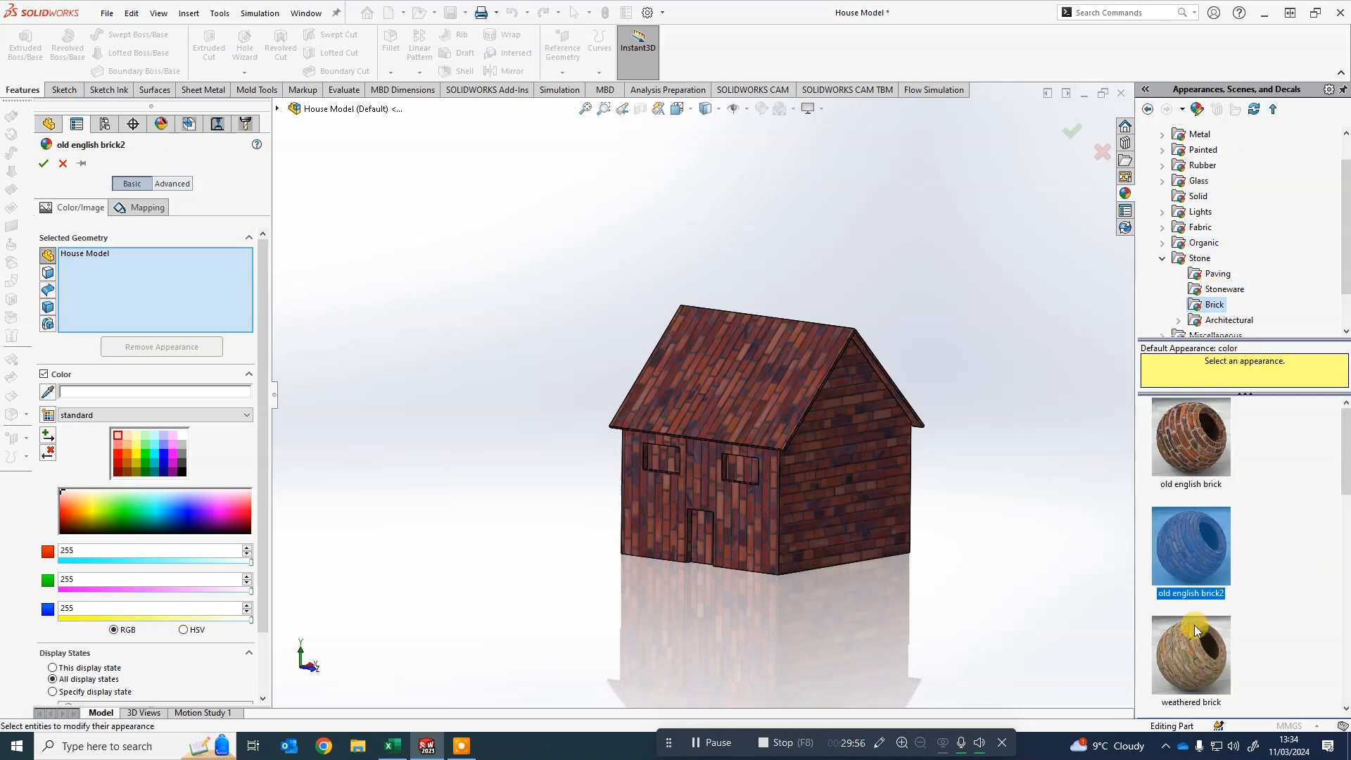
{"action": "left_click", "coordinate": [1191, 658]}
{"action": "left_click", "coordinate": [1207, 597]}
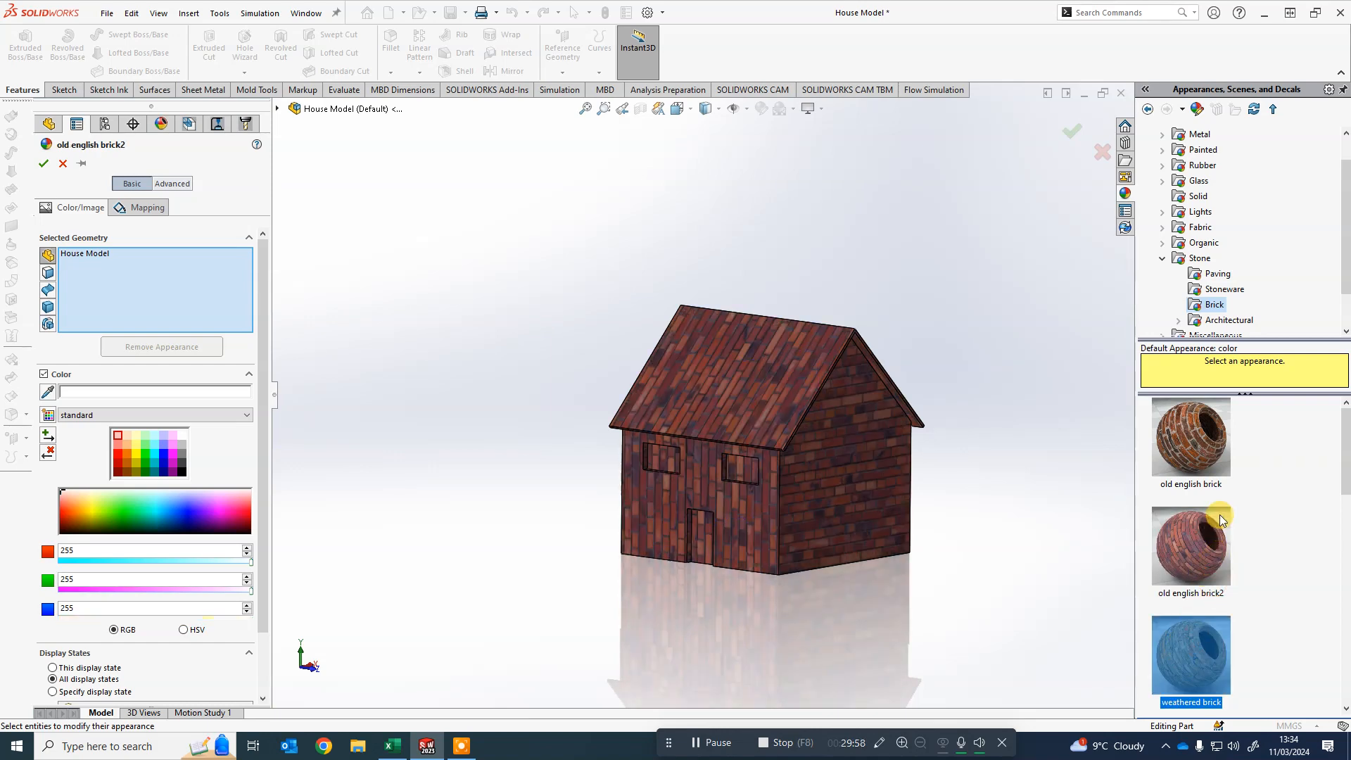
{"action": "left_click", "coordinate": [1189, 425]}
{"action": "left_click", "coordinate": [1206, 555]}
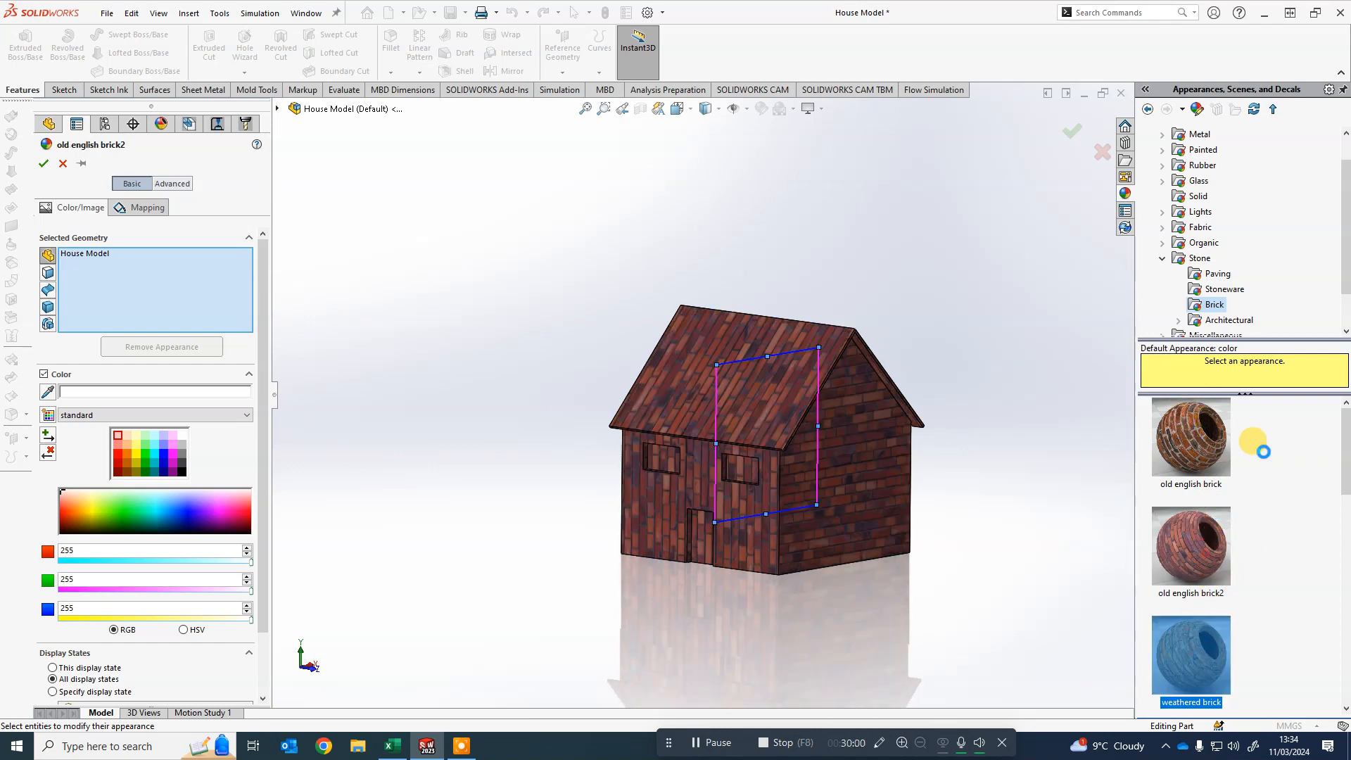
- Apply a plain colour appearance of RGB 255, 102, 79 to the whole house
{"action": "left_click", "coordinate": [1162, 263]}
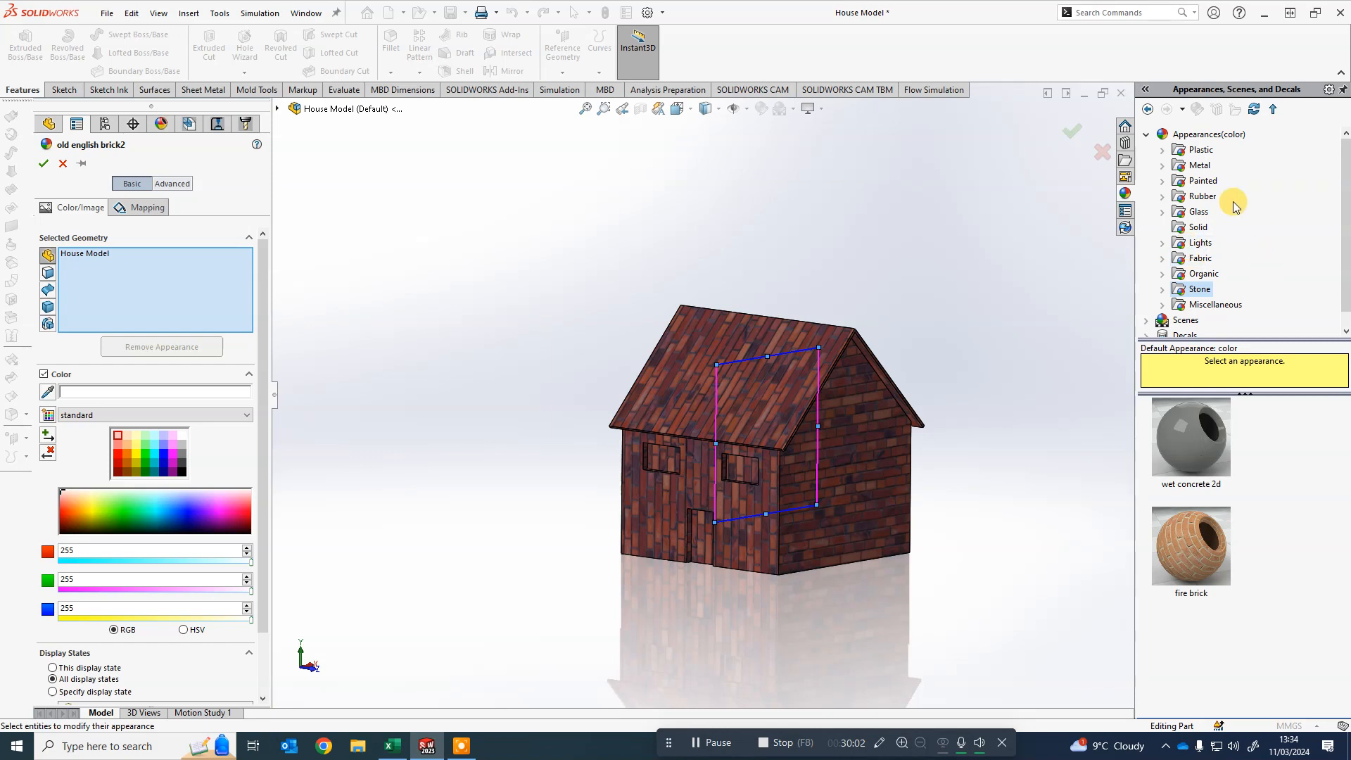
{"action": "scroll", "coordinate": [1162, 169], "scroll_direction": "up", "scroll_amount": 1}
{"action": "left_click", "coordinate": [1146, 134]}
{"action": "left_click", "coordinate": [1207, 134]}
{"action": "left_click", "coordinate": [1214, 445]}
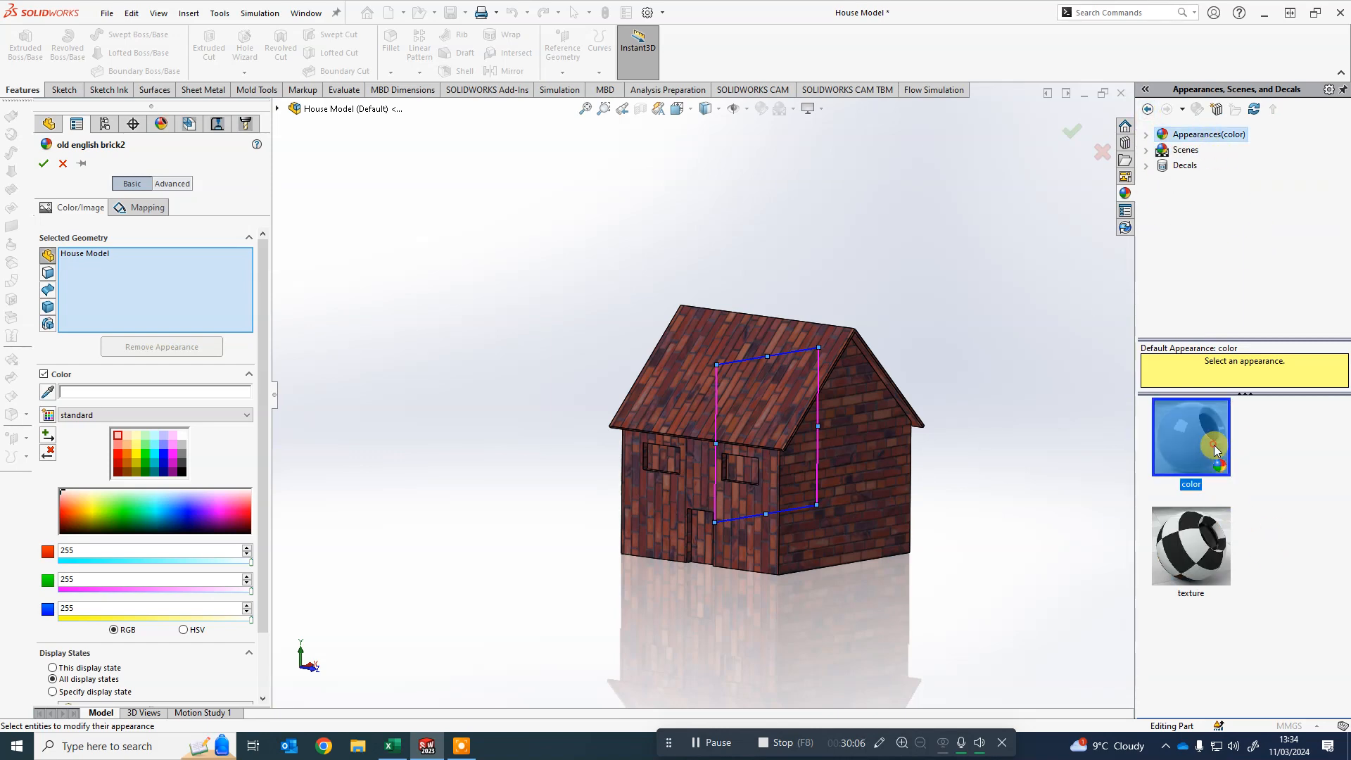
{"action": "left_click_drag", "start_coordinate": [74, 501], "coordinate": [65, 504]}
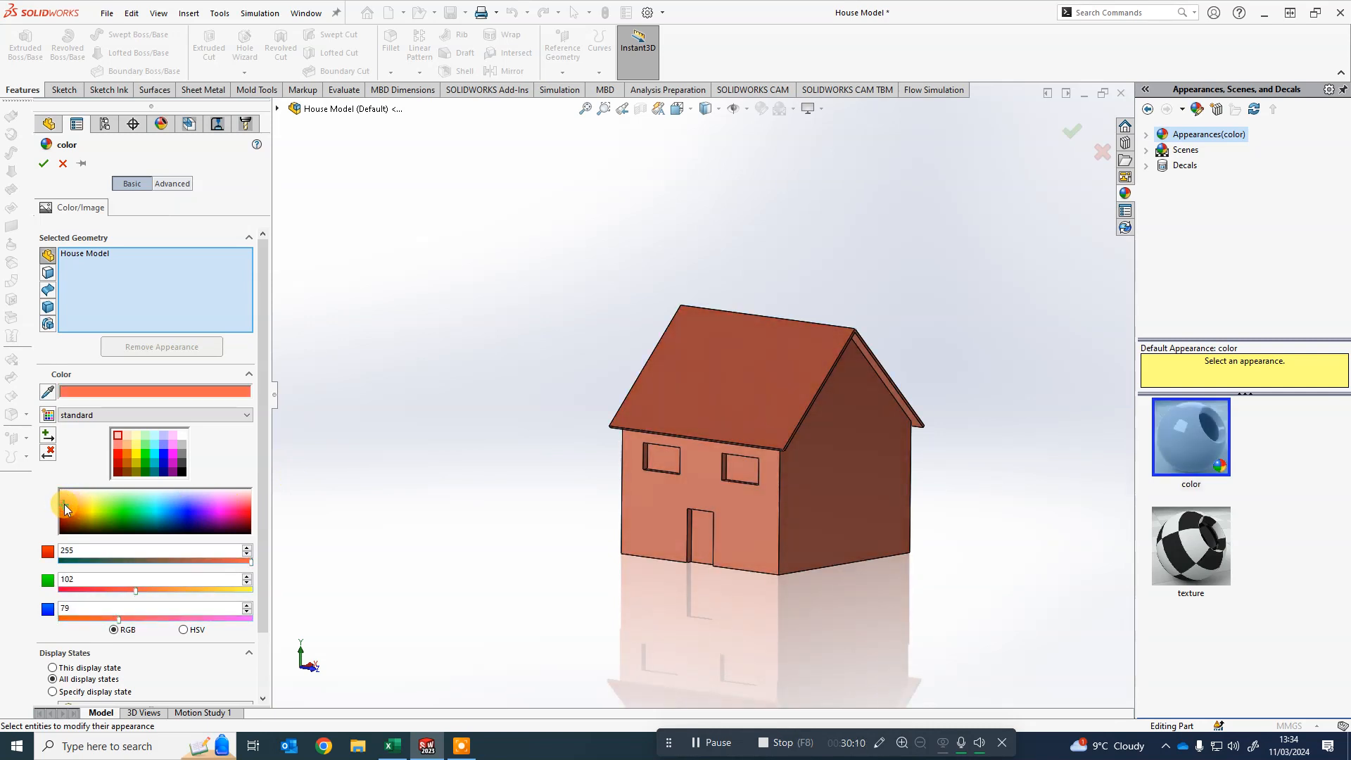
{"action": "left_click", "coordinate": [43, 165]}
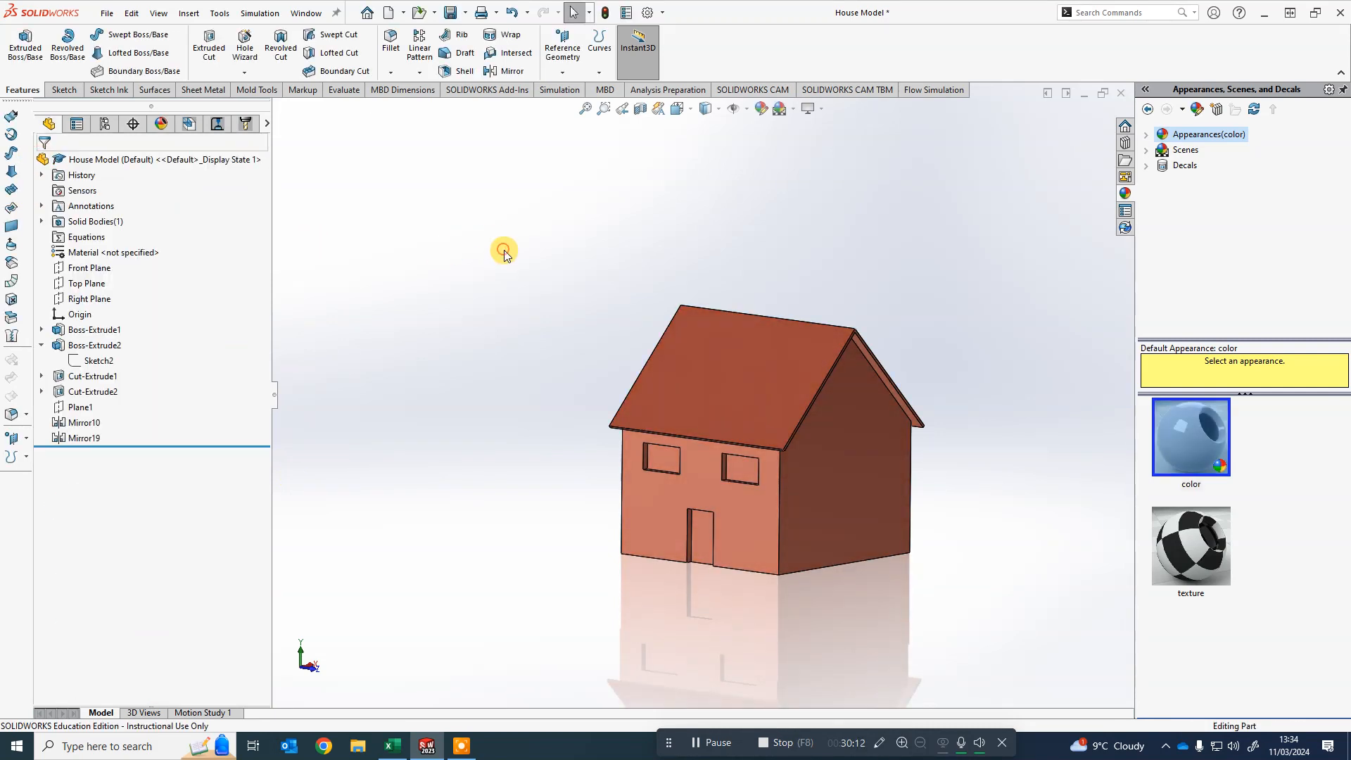
- Colour the faces of both windows light blue, RGB 71, 250, 255
{"action": "scroll", "coordinate": [774, 570], "scroll_direction": "down", "scroll_amount": 2}
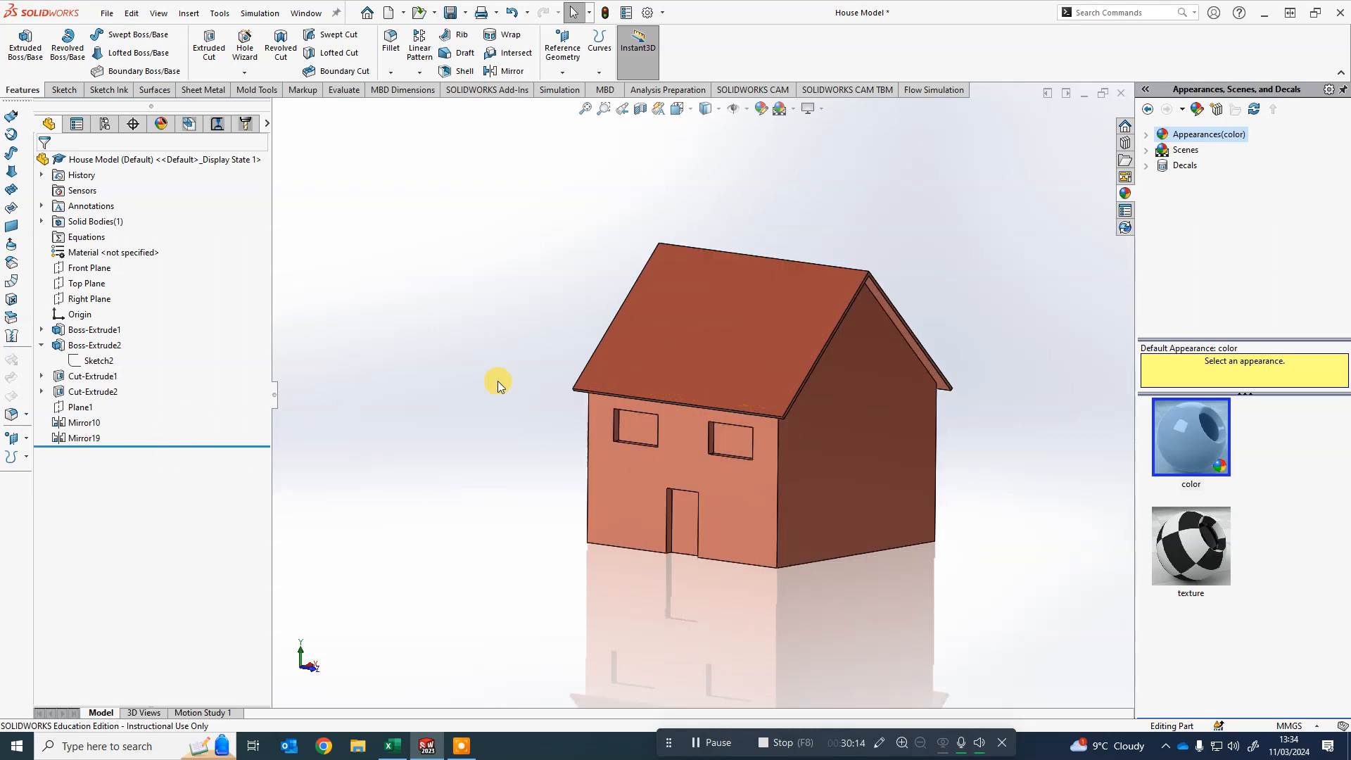
{"action": "left_click", "coordinate": [643, 434]}
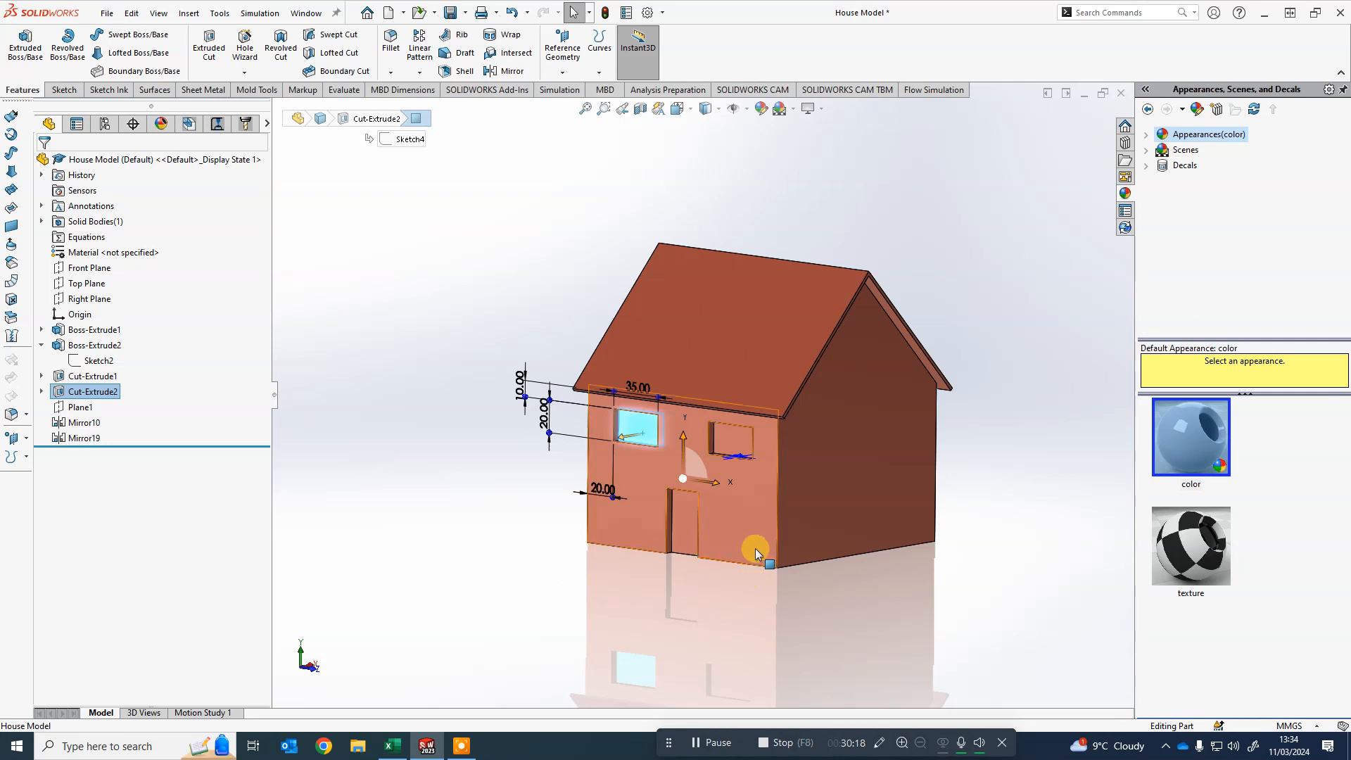
{"action": "left_click", "coordinate": [733, 448], "text": "ctrl"}
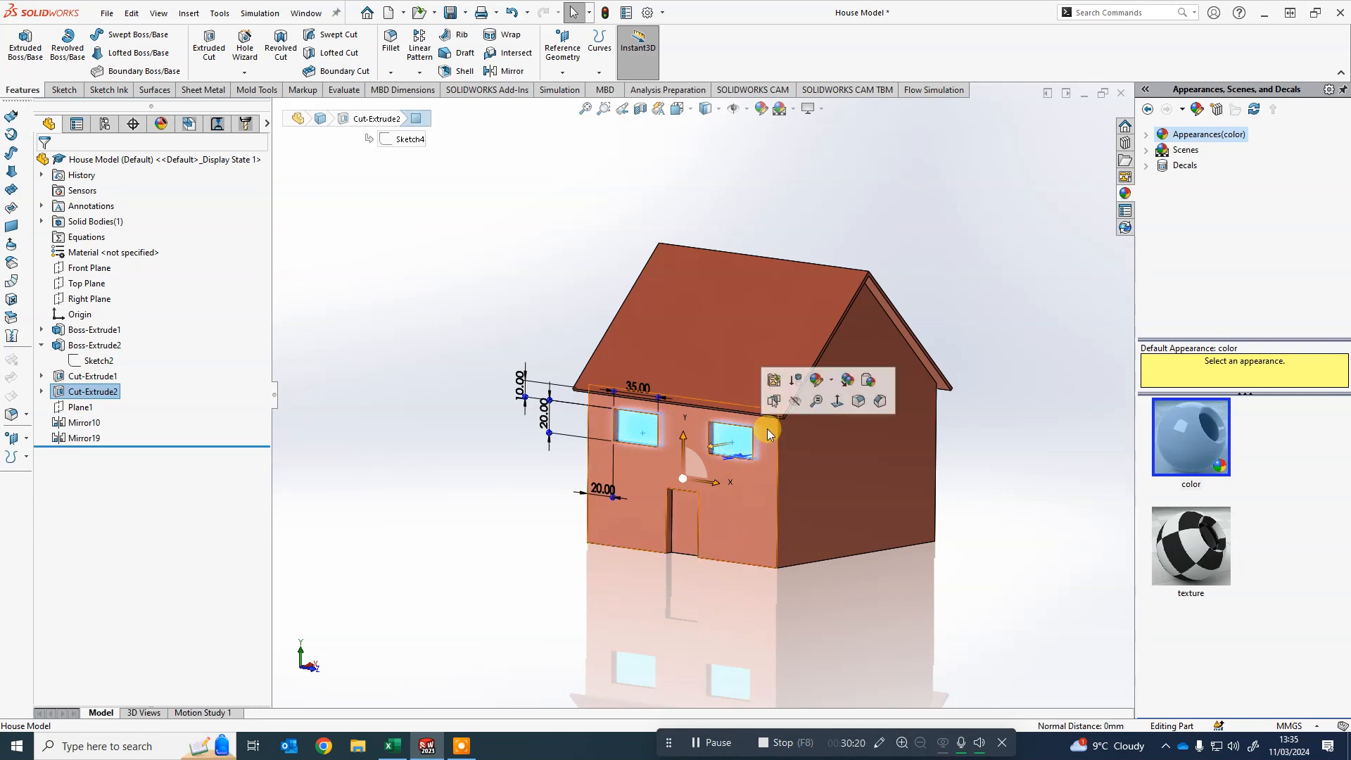
{"action": "left_click", "coordinate": [831, 384]}
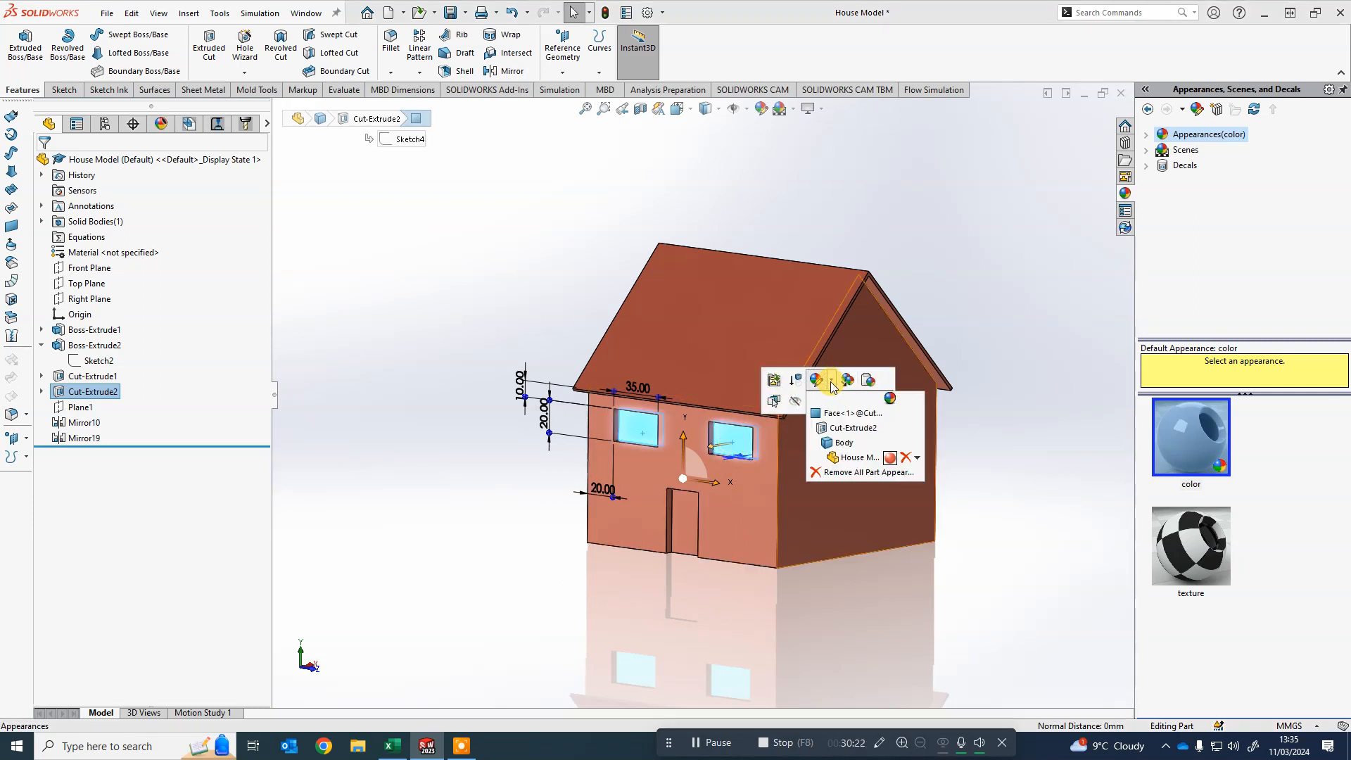
{"action": "left_click", "coordinate": [838, 421]}
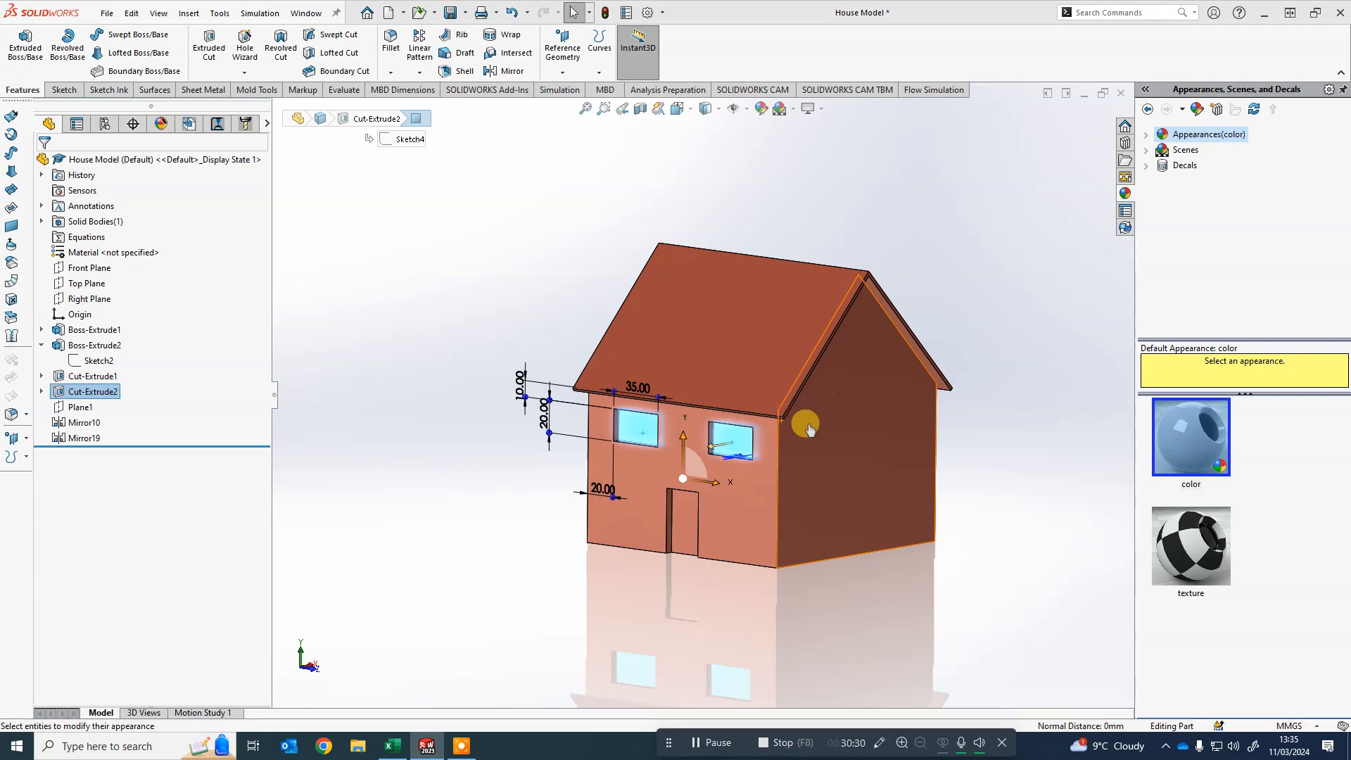
{"action": "left_click", "coordinate": [484, 459]}
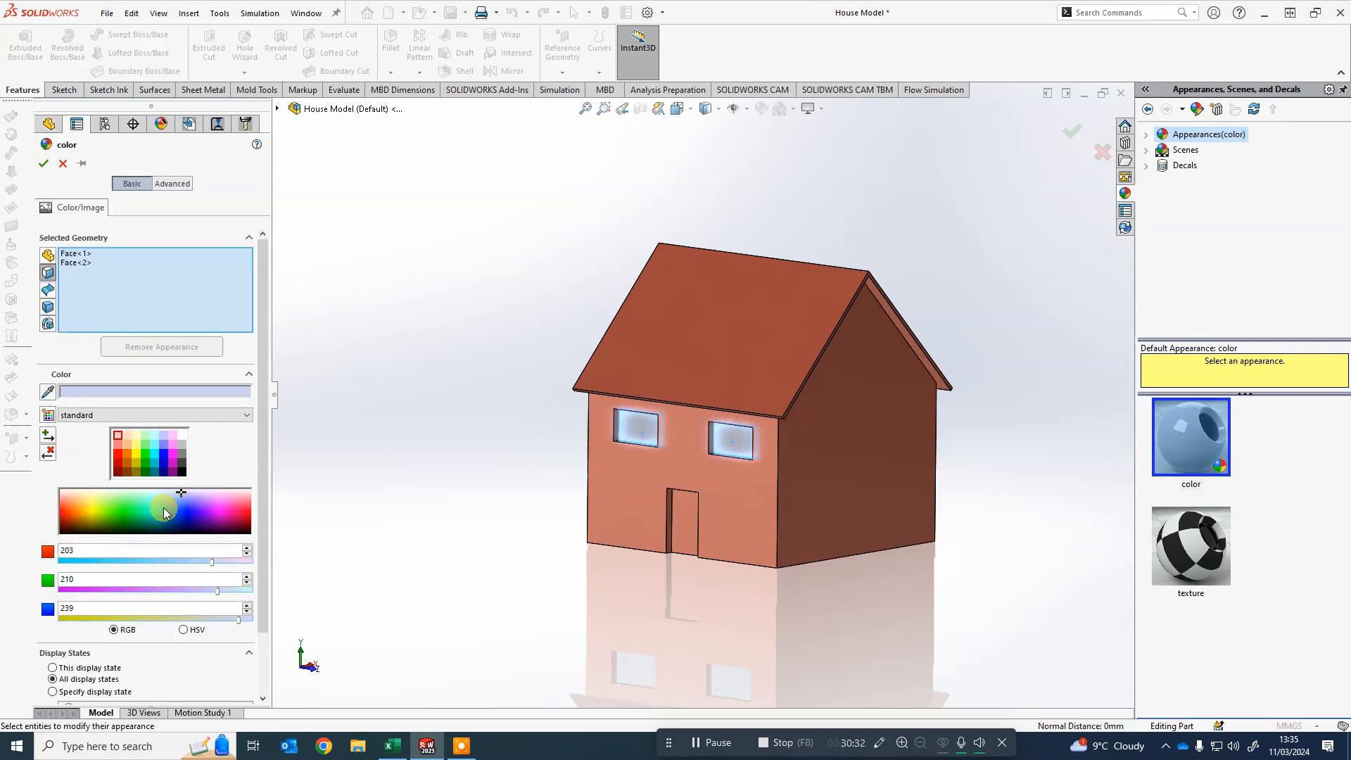
{"action": "left_click", "coordinate": [167, 507]}
{"action": "left_click", "coordinate": [164, 506]}
{"action": "left_click", "coordinate": [158, 505]}
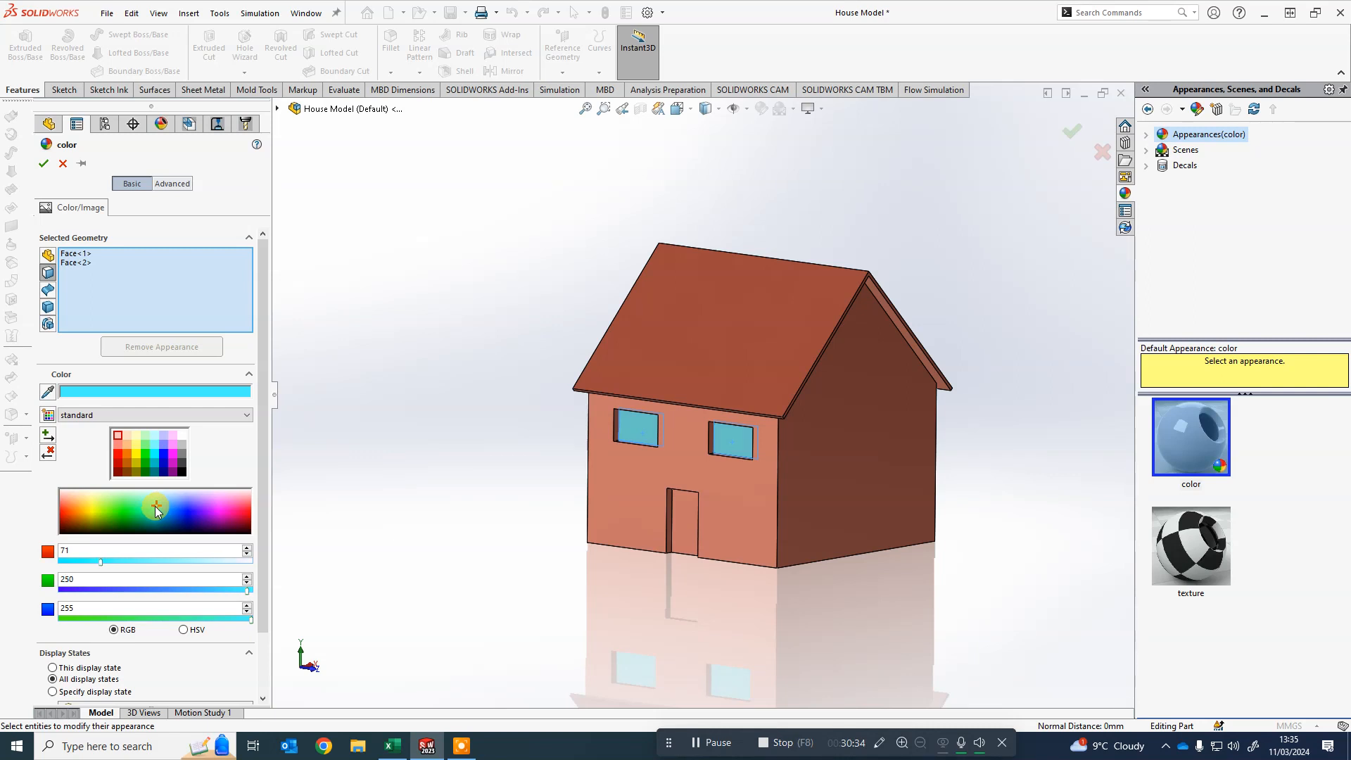
{"action": "left_click", "coordinate": [44, 164]}
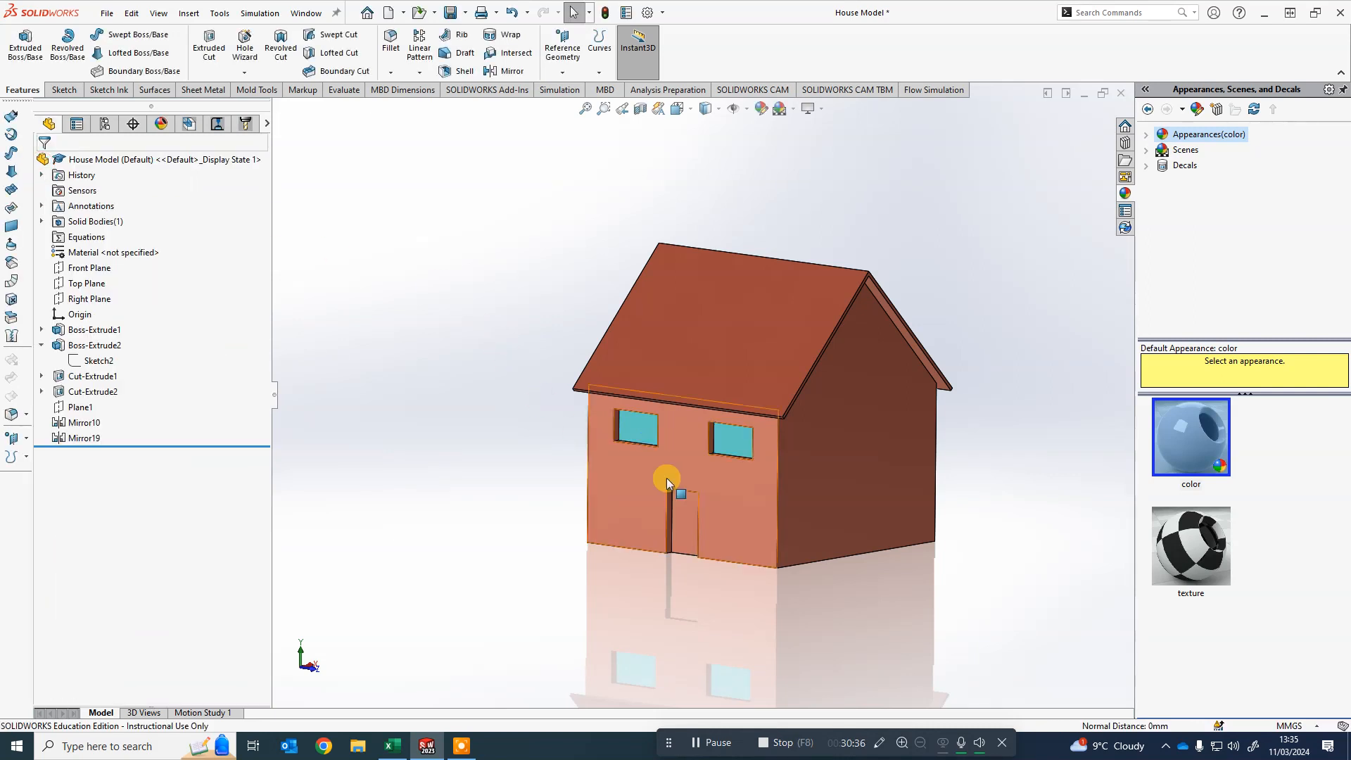
- Copy the light blue appearance from a front window face
{"action": "middle_click_drag", "start_coordinate": [665, 479], "coordinate": [814, 579]}
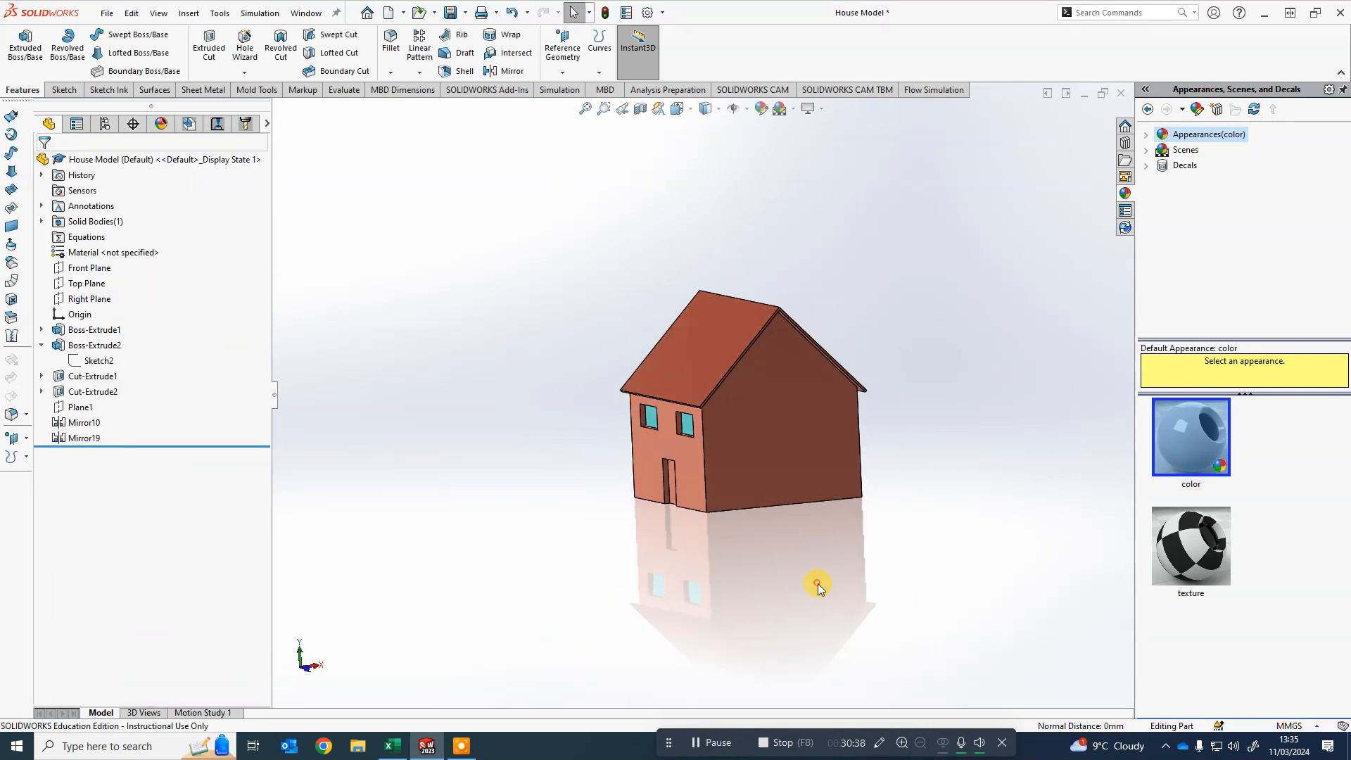
{"action": "scroll", "coordinate": [673, 439], "scroll_direction": "down", "scroll_amount": 5}
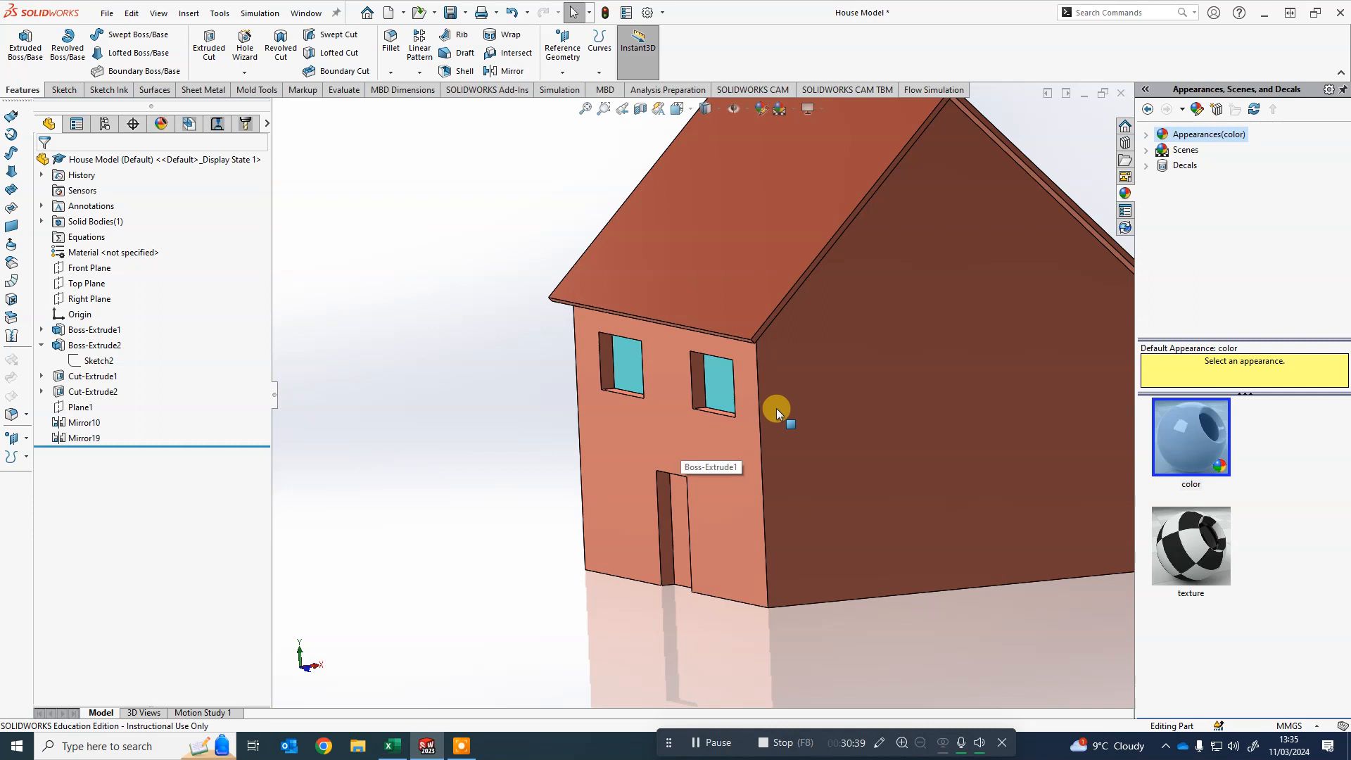
{"action": "right_click", "coordinate": [719, 375]}
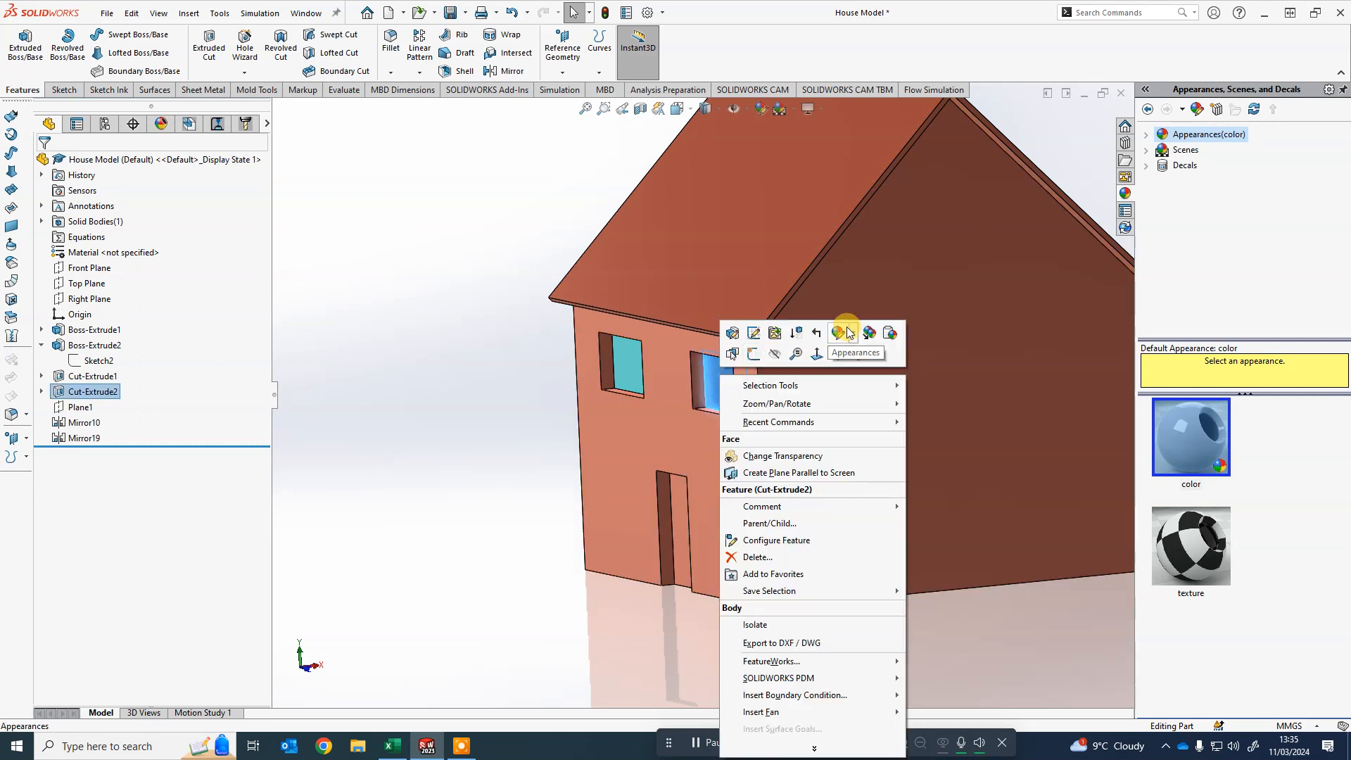
{"action": "left_click", "coordinate": [870, 336]}
- Paste the light blue appearance onto the first window on the back of the house
{"action": "scroll", "coordinate": [871, 344], "scroll_direction": "up", "scroll_amount": 5}
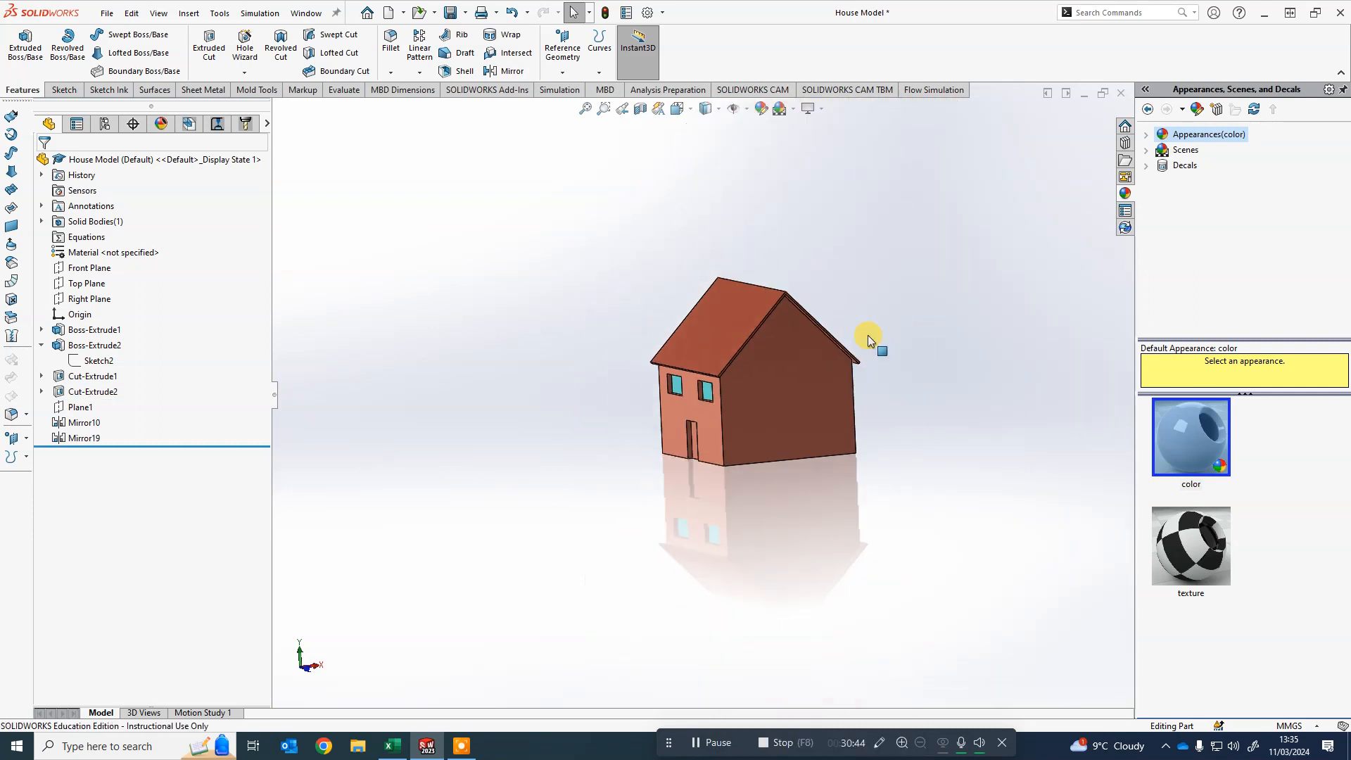
{"action": "middle_click_drag", "start_coordinate": [871, 344], "coordinate": [715, 429]}
{"action": "scroll", "coordinate": [715, 428], "scroll_direction": "down", "scroll_amount": 3}
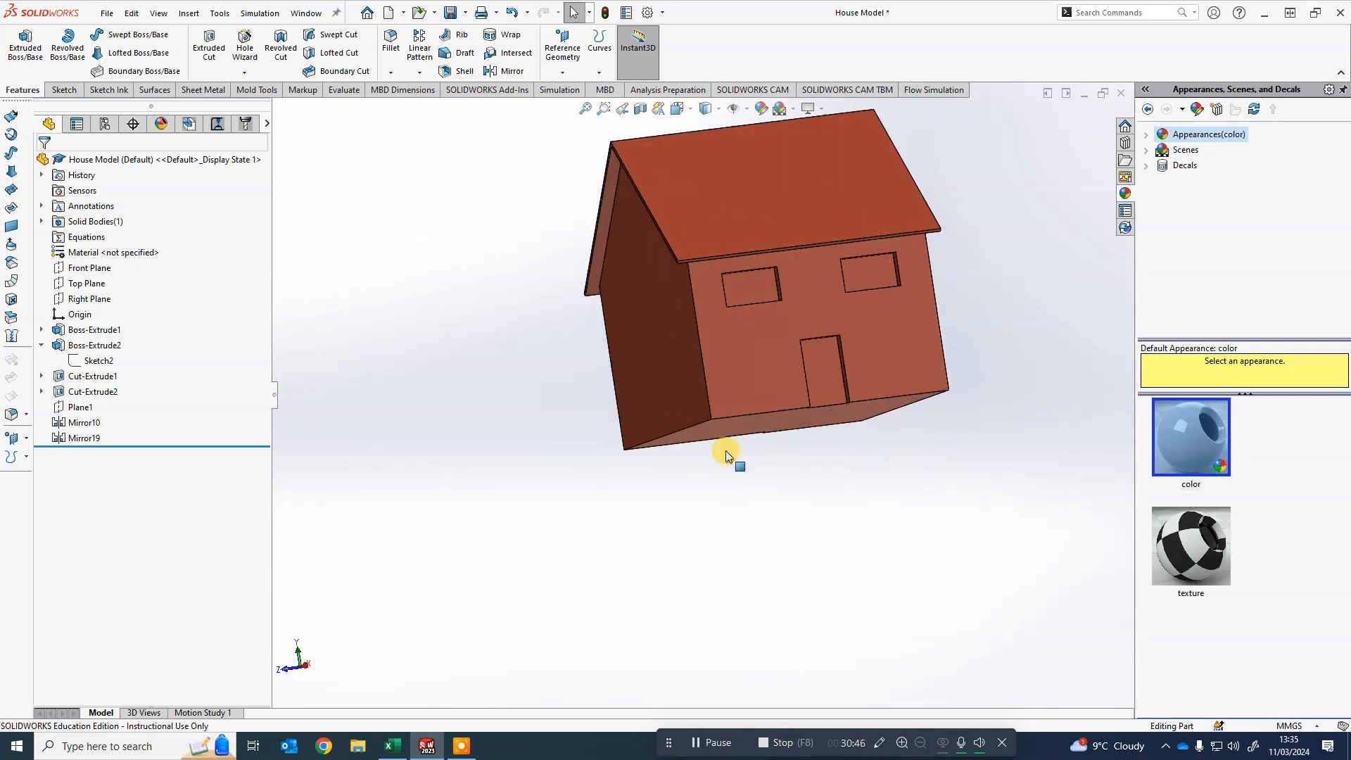
{"action": "right_click", "coordinate": [758, 285]}
{"action": "left_click", "coordinate": [909, 244]}
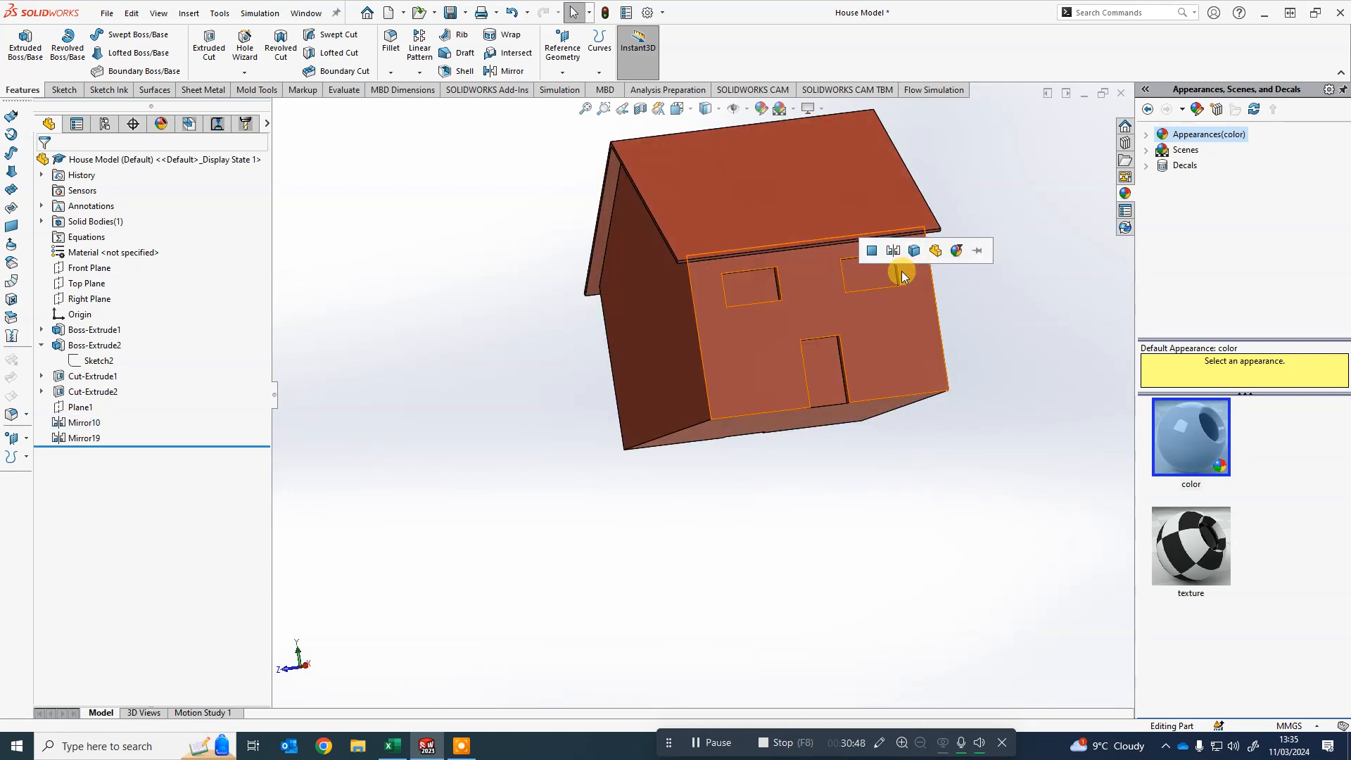
{"action": "right_click", "coordinate": [759, 283]}
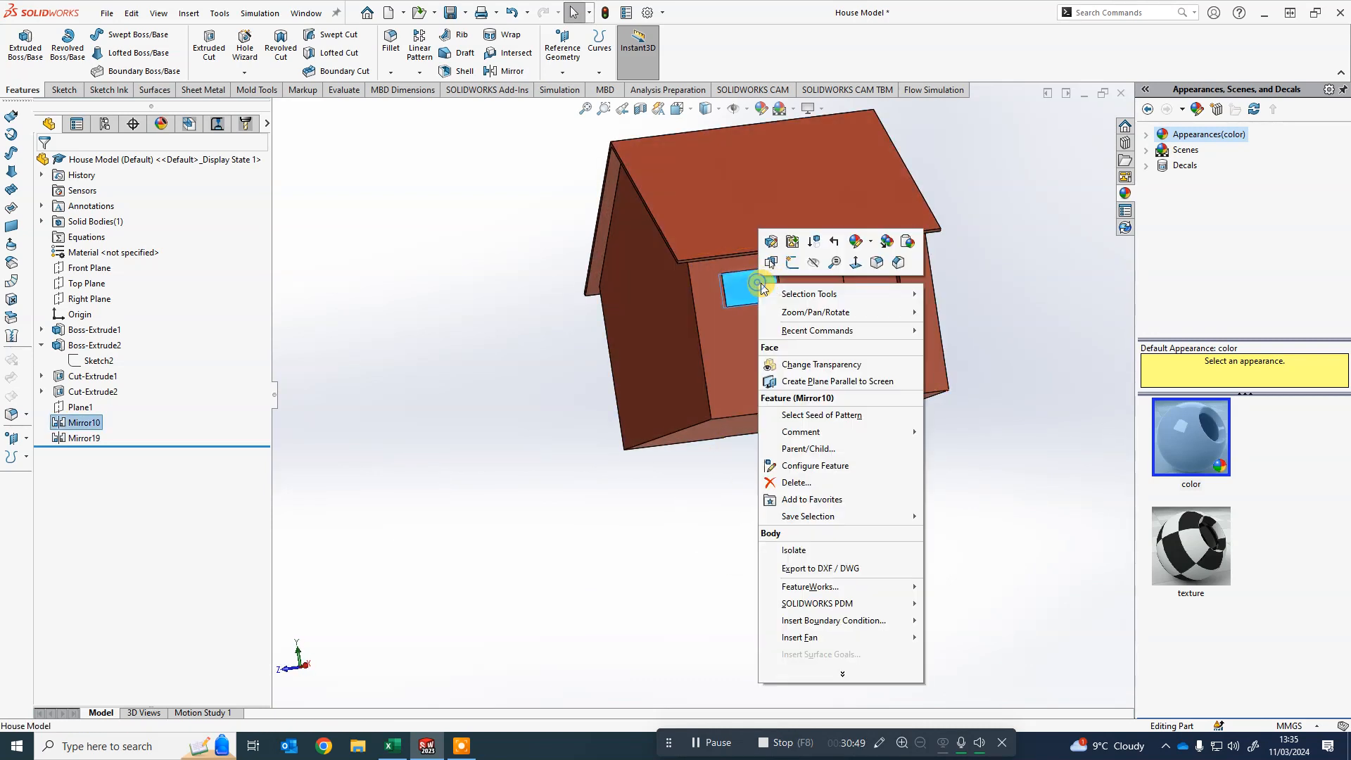
{"action": "left_click", "coordinate": [907, 243]}
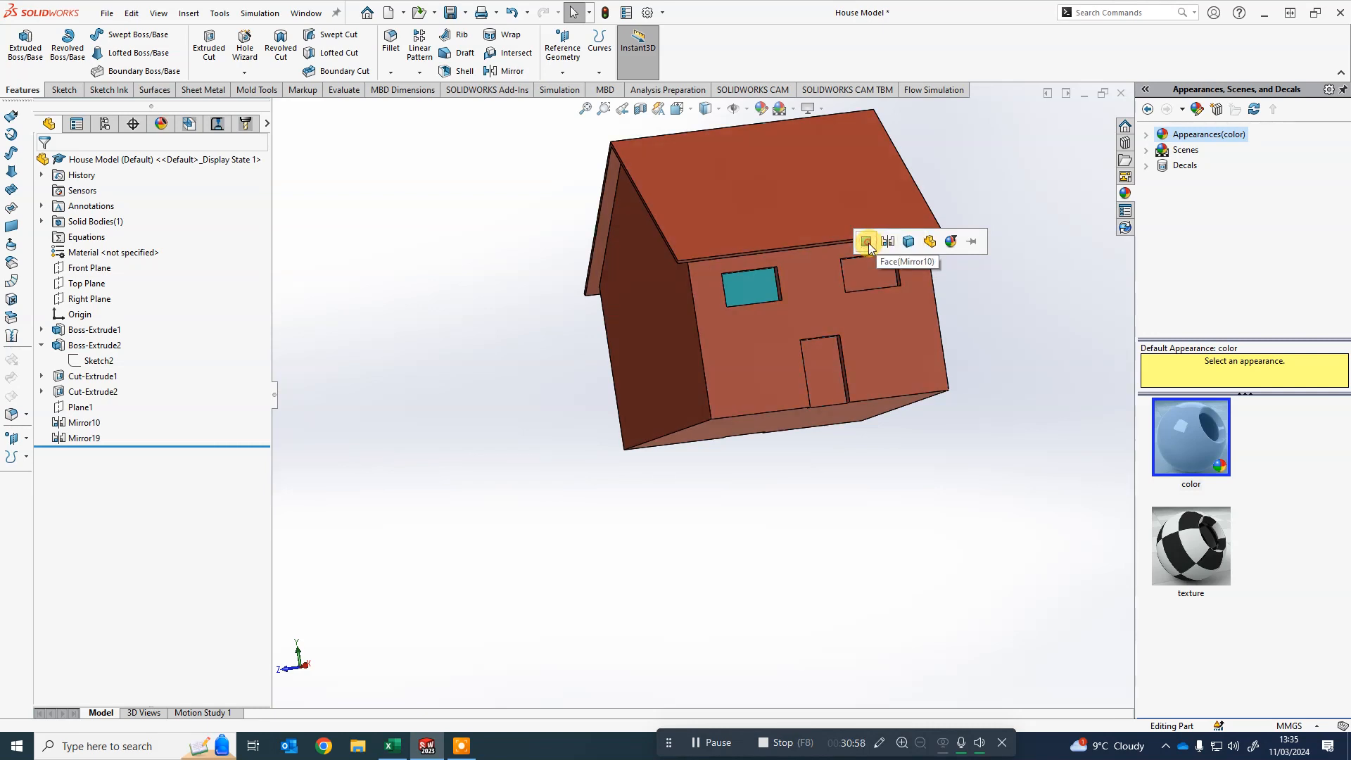
- Paste the light blue appearance onto the second back window
{"action": "right_click", "coordinate": [875, 277]}
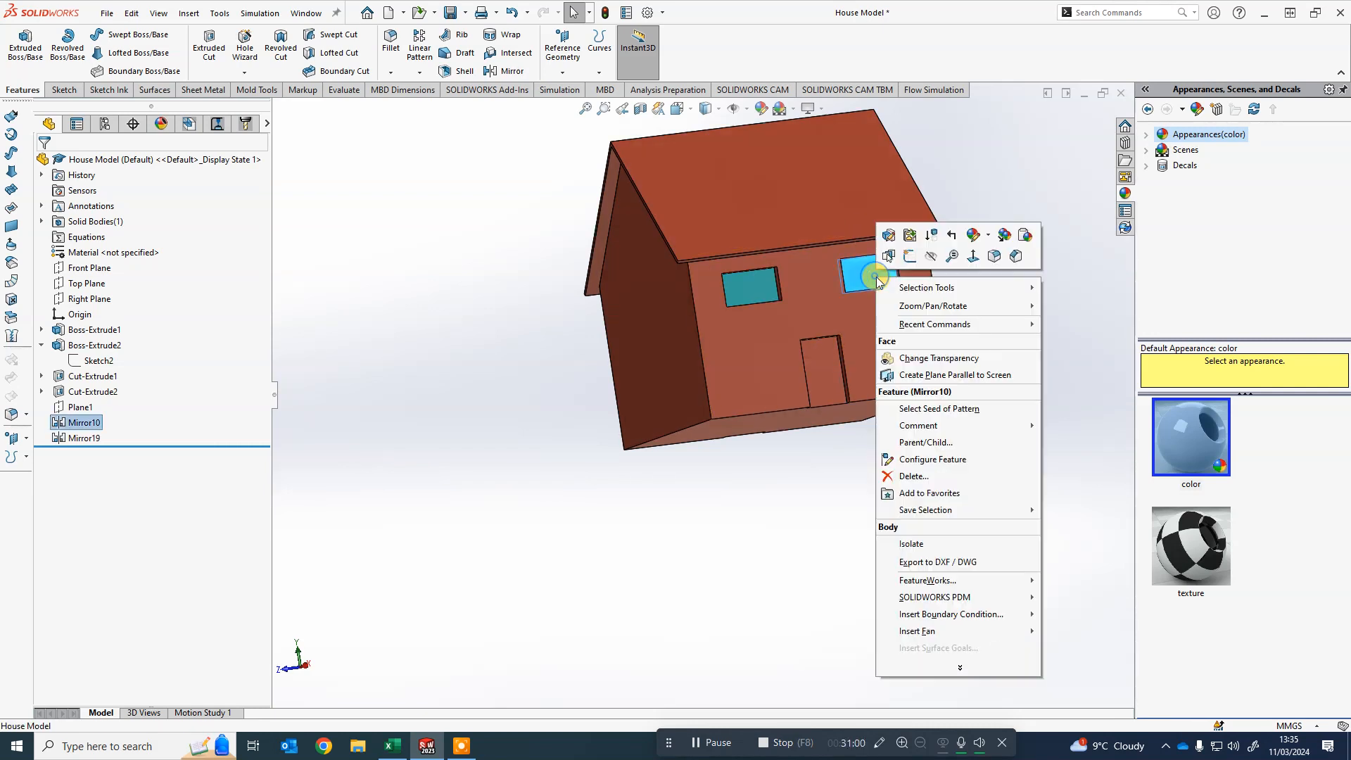
{"action": "left_click", "coordinate": [1022, 237]}
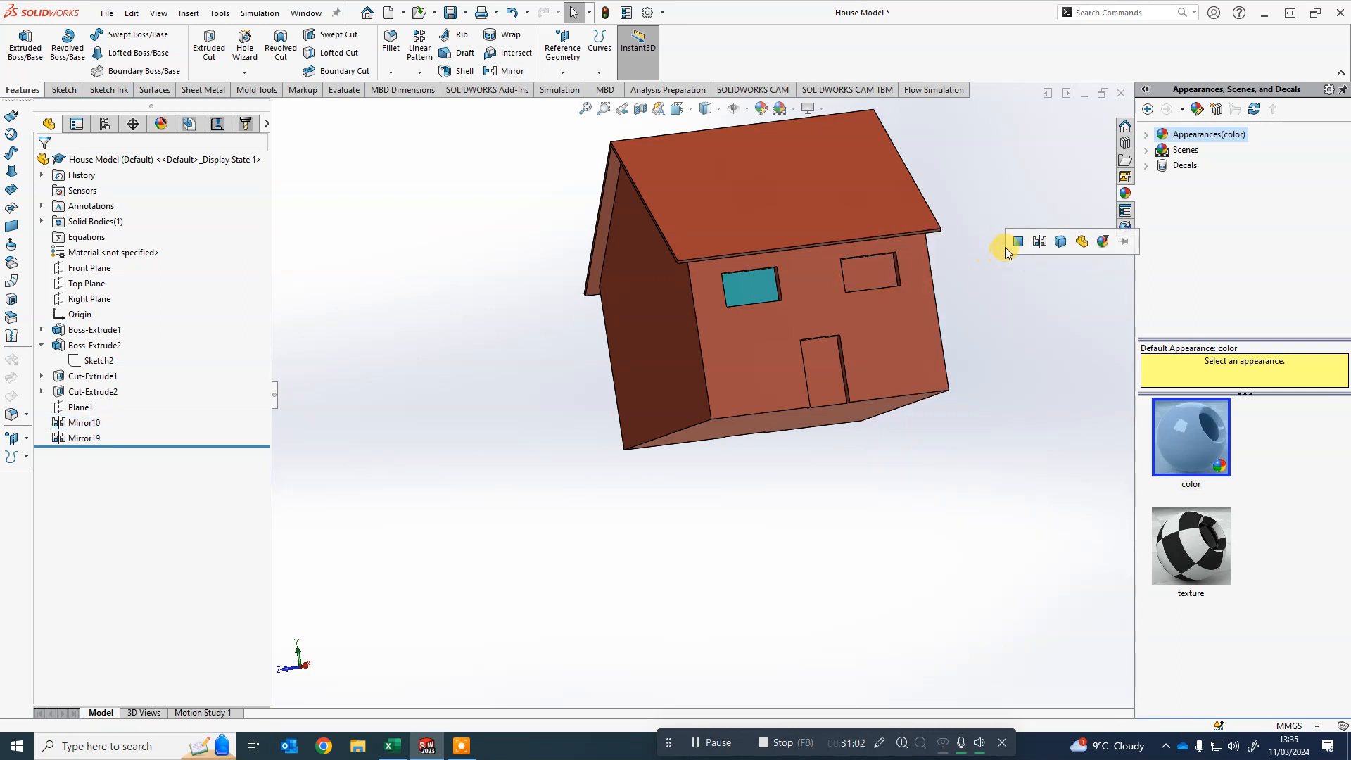
{"action": "left_click", "coordinate": [1018, 241]}
- Colour both door faces green, RGB 0, 135, 0
{"action": "middle_click_drag", "start_coordinate": [486, 467], "coordinate": [687, 437]}
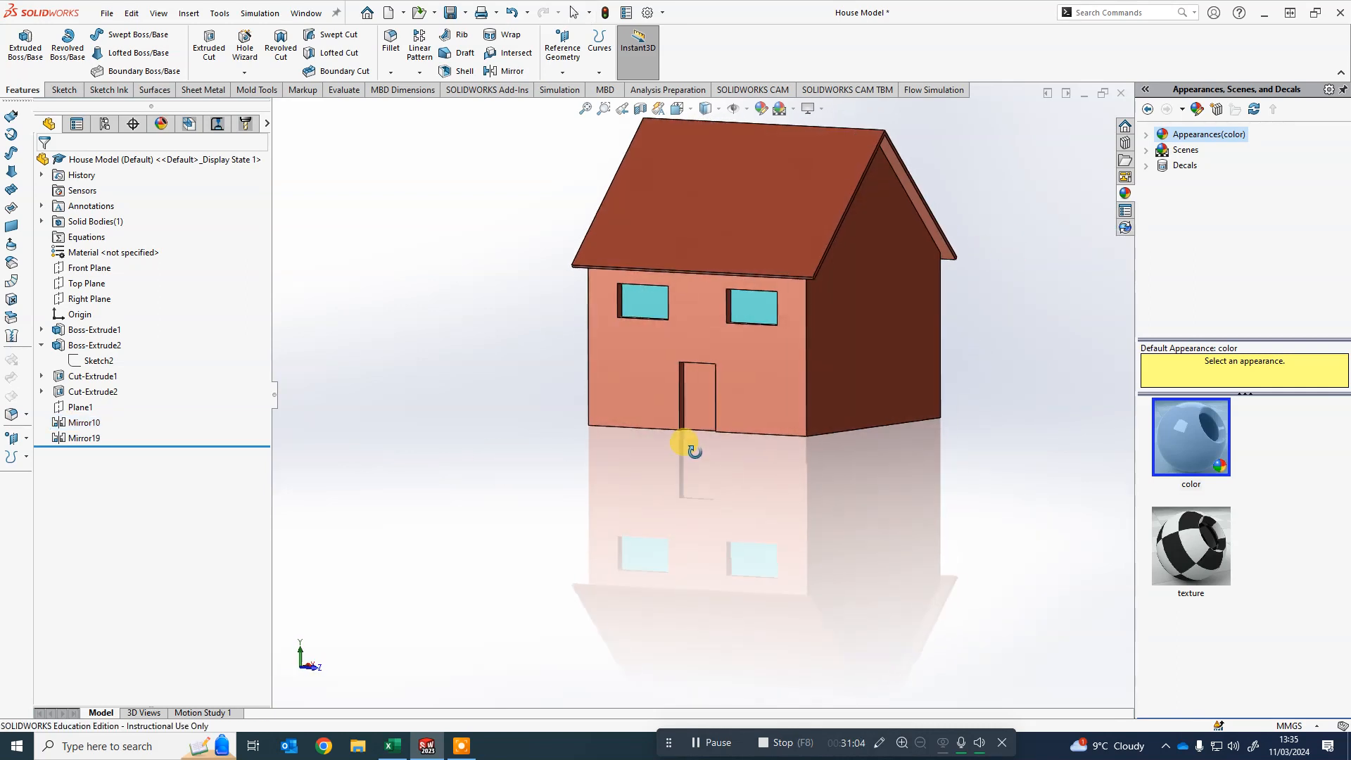
{"action": "left_click", "coordinate": [702, 402]}
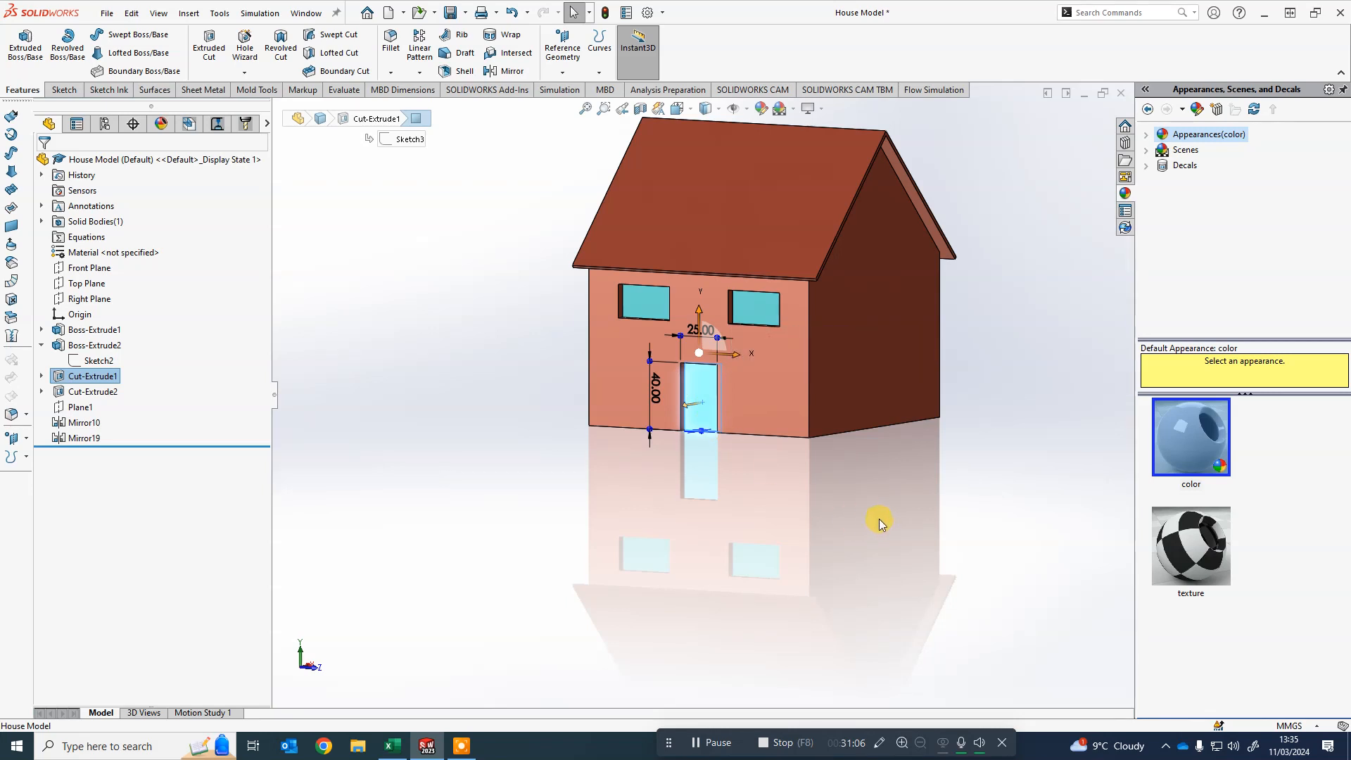
{"action": "middle_click_drag", "start_coordinate": [874, 528], "coordinate": [790, 452]}
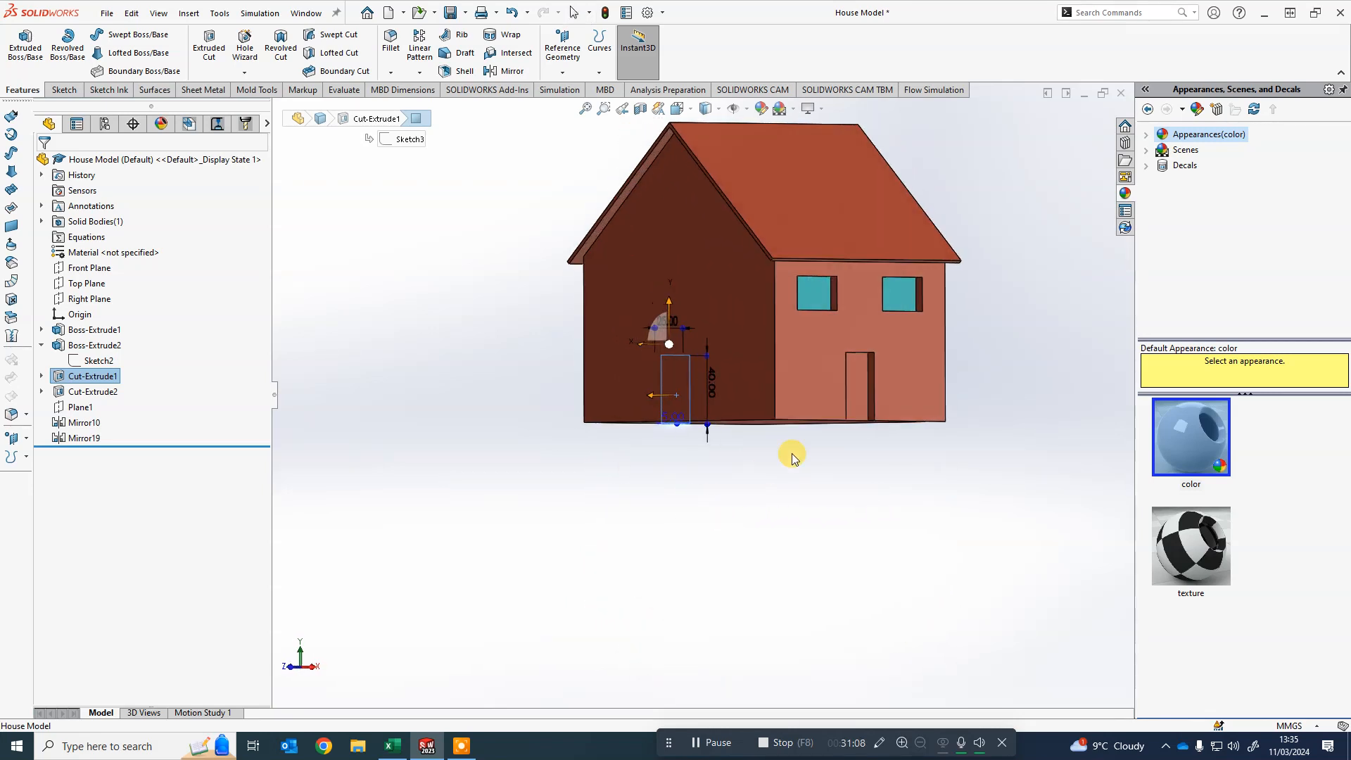
{"action": "right_click", "coordinate": [857, 404]}
{"action": "left_click", "coordinate": [913, 361]}
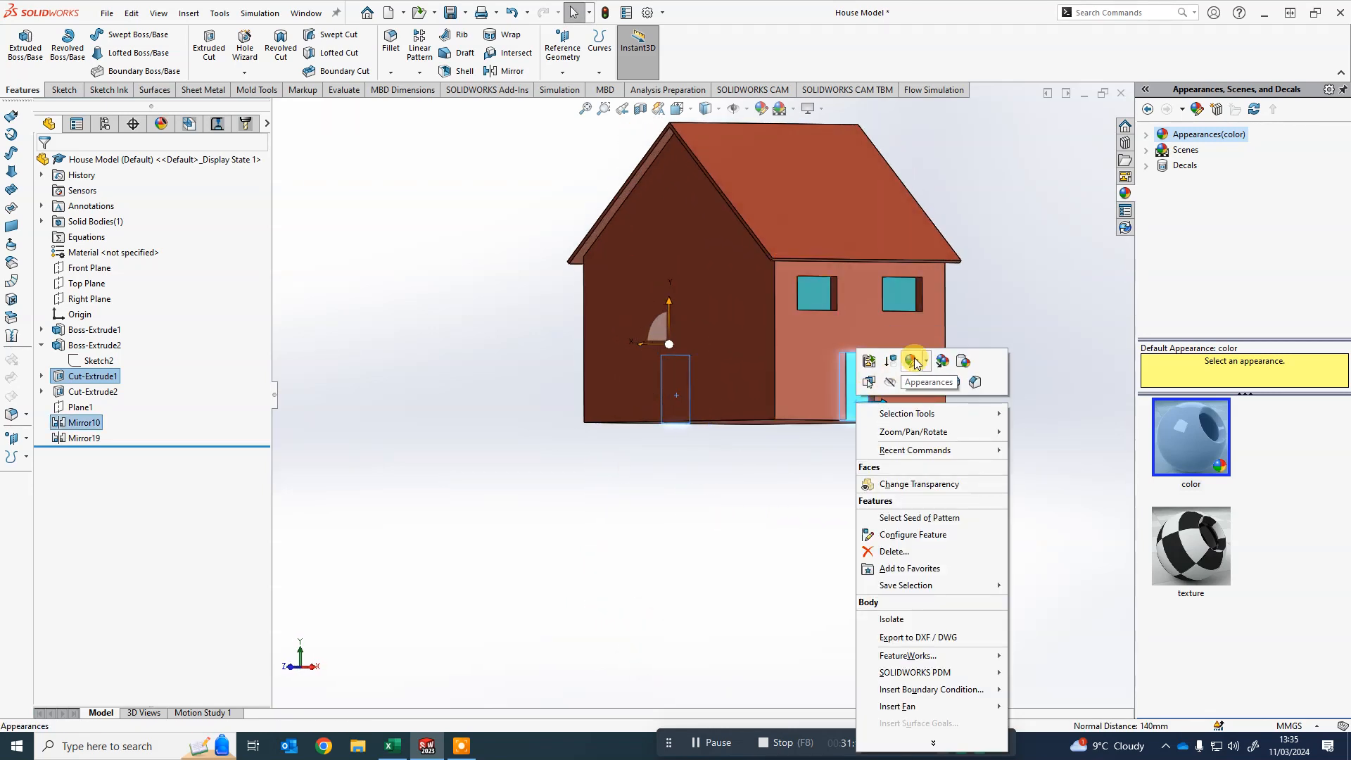
{"action": "left_click", "coordinate": [920, 397]}
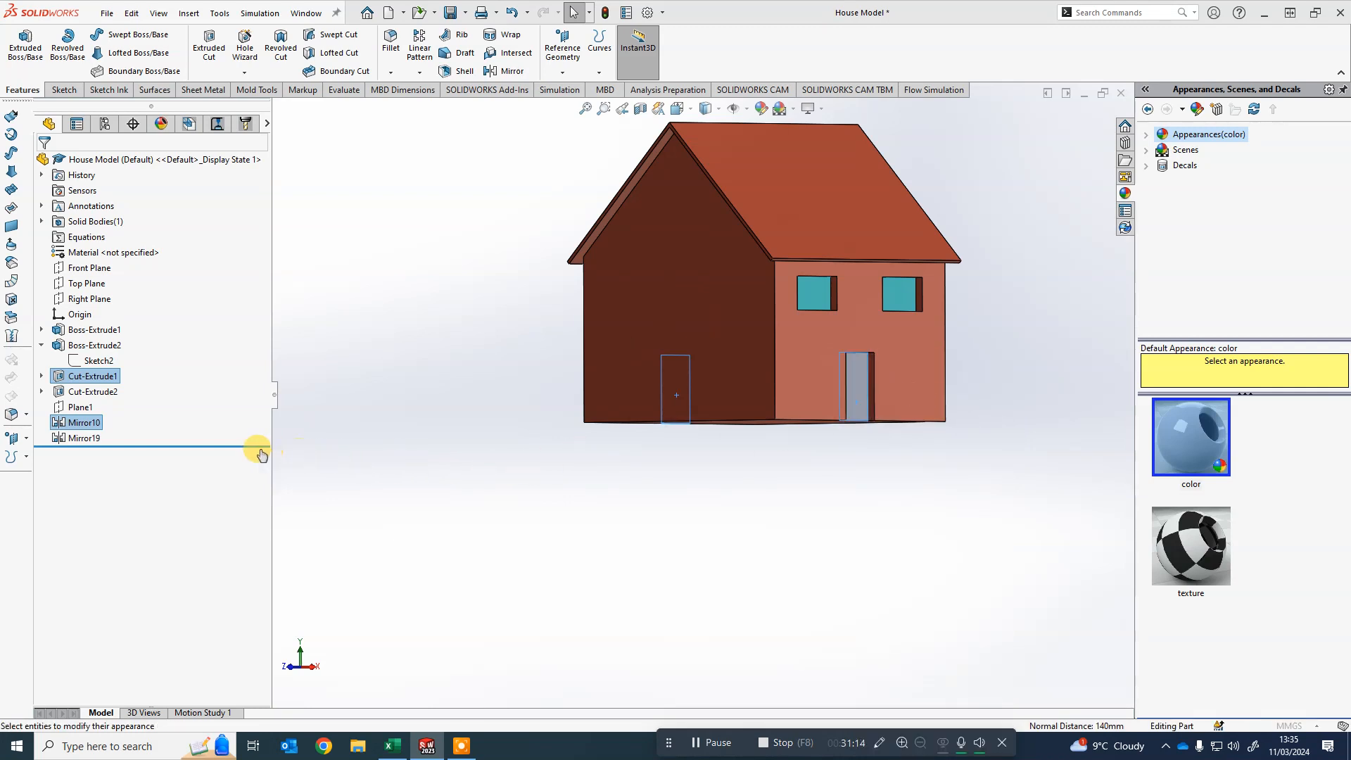
{"action": "left_click", "coordinate": [124, 521]}
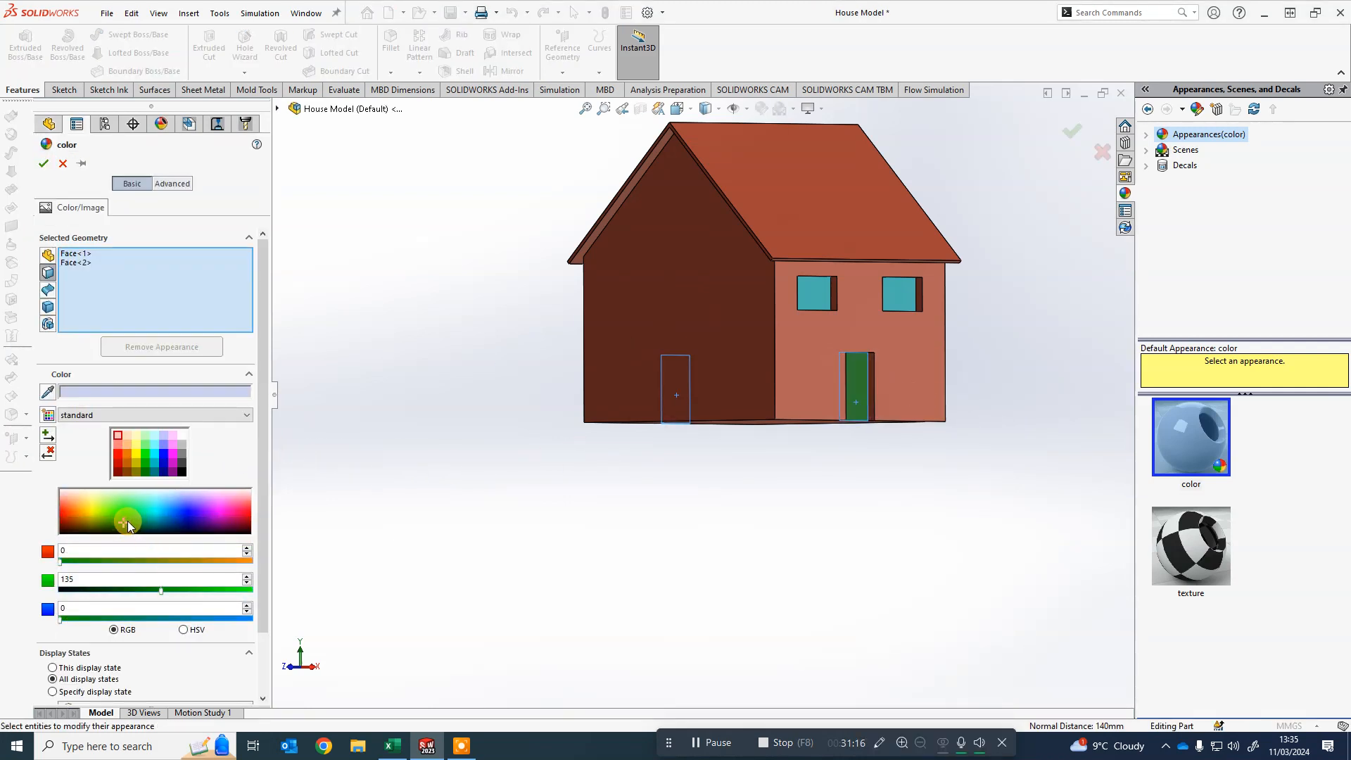
{"action": "left_click", "coordinate": [41, 162]}
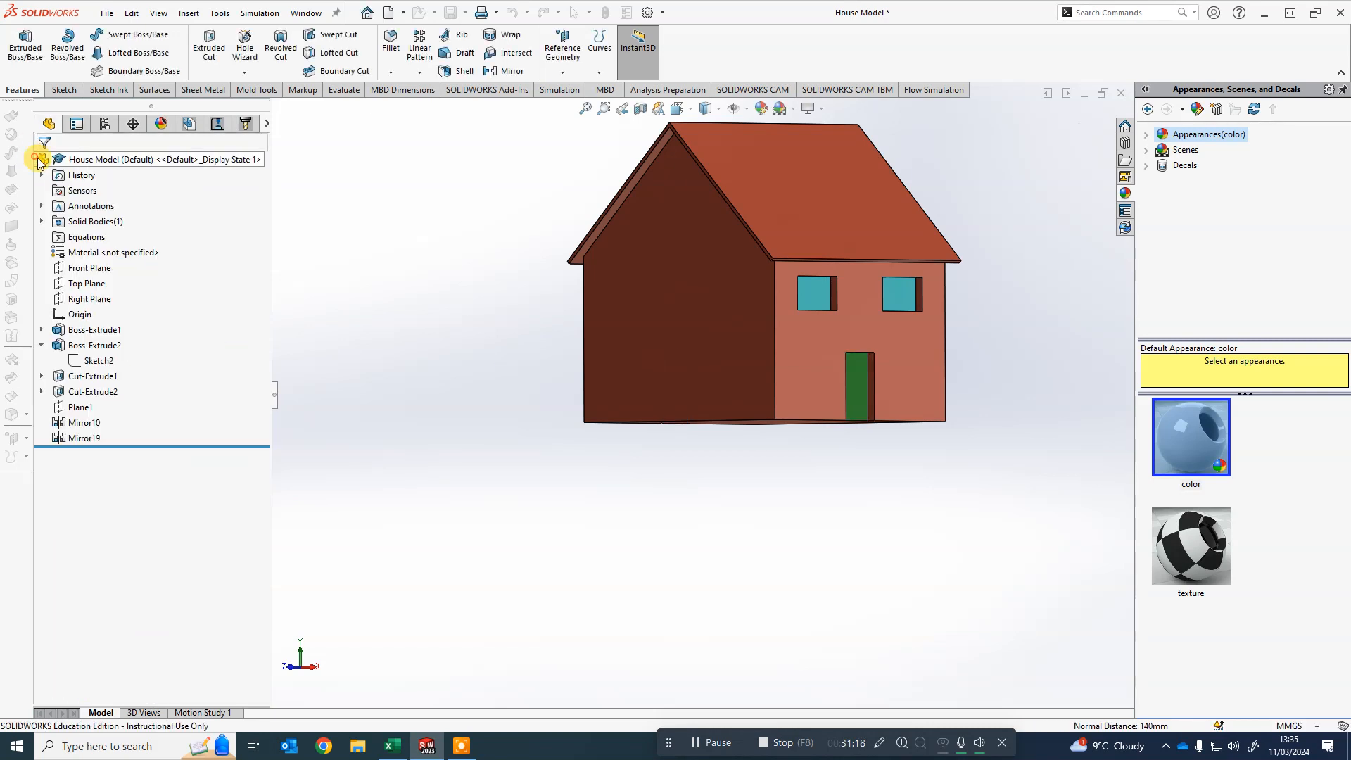
- Colour the four roof faces dark brown, RGB 119, 47, 0
{"action": "middle_click_drag", "start_coordinate": [401, 286], "coordinate": [756, 268]}
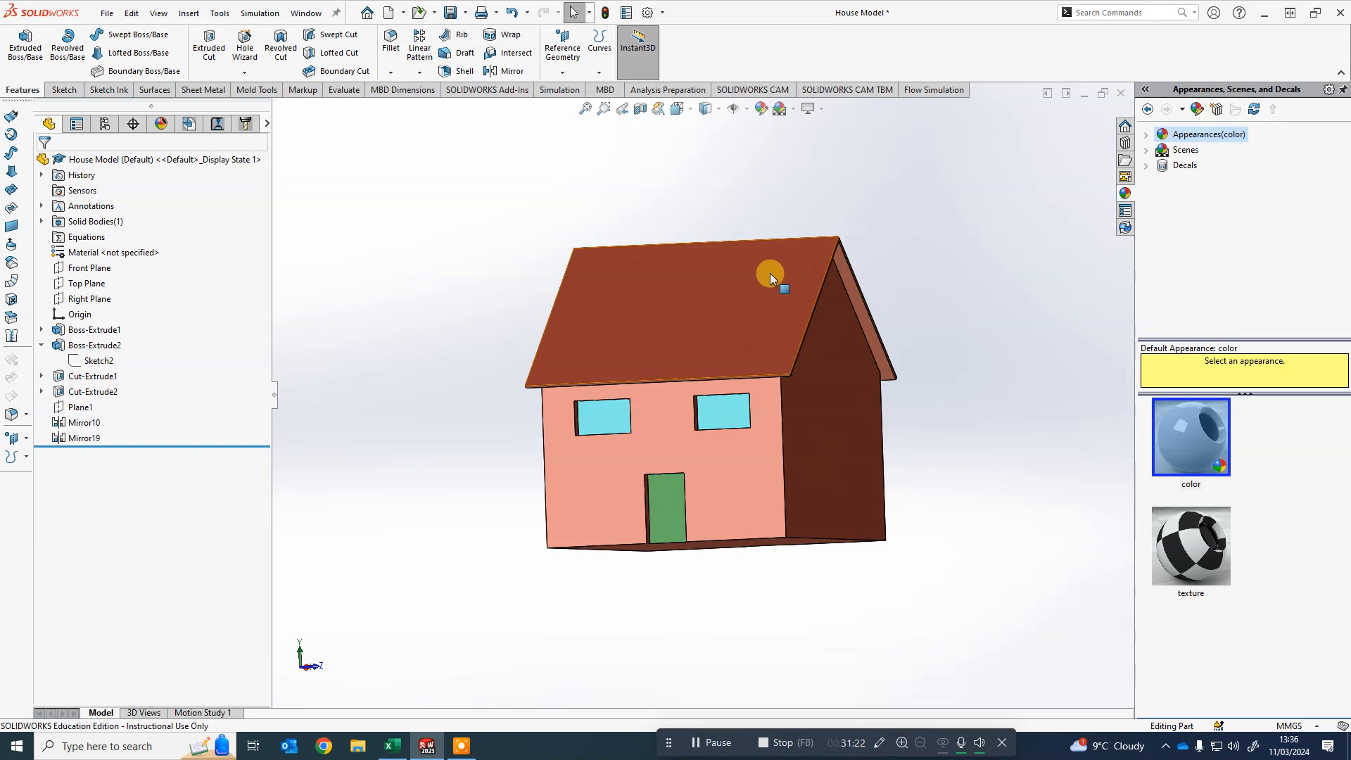
{"action": "left_click", "coordinate": [771, 274]}
{"action": "middle_click_drag", "start_coordinate": [913, 275], "coordinate": [817, 413]}
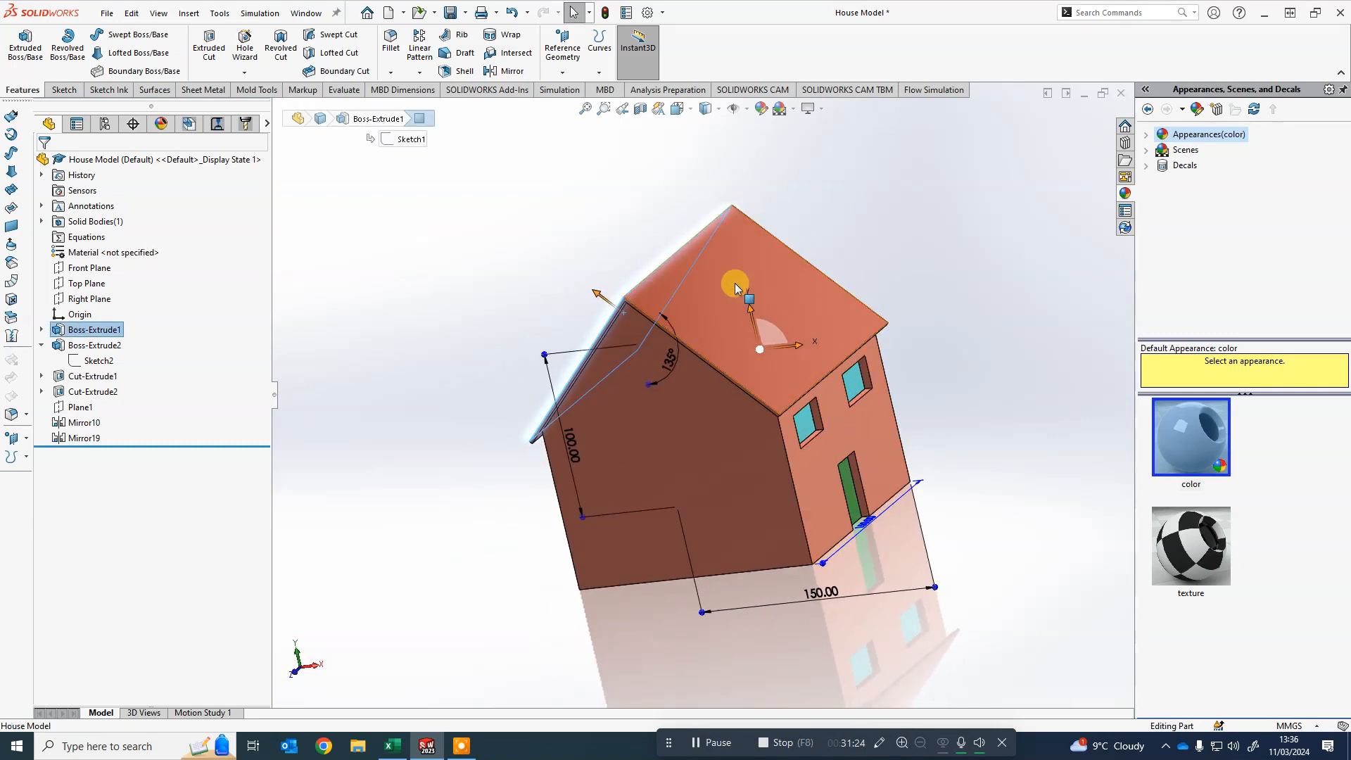
{"action": "left_click", "coordinate": [673, 288]}
{"action": "scroll", "coordinate": [619, 289], "scroll_direction": "down", "scroll_amount": 6}
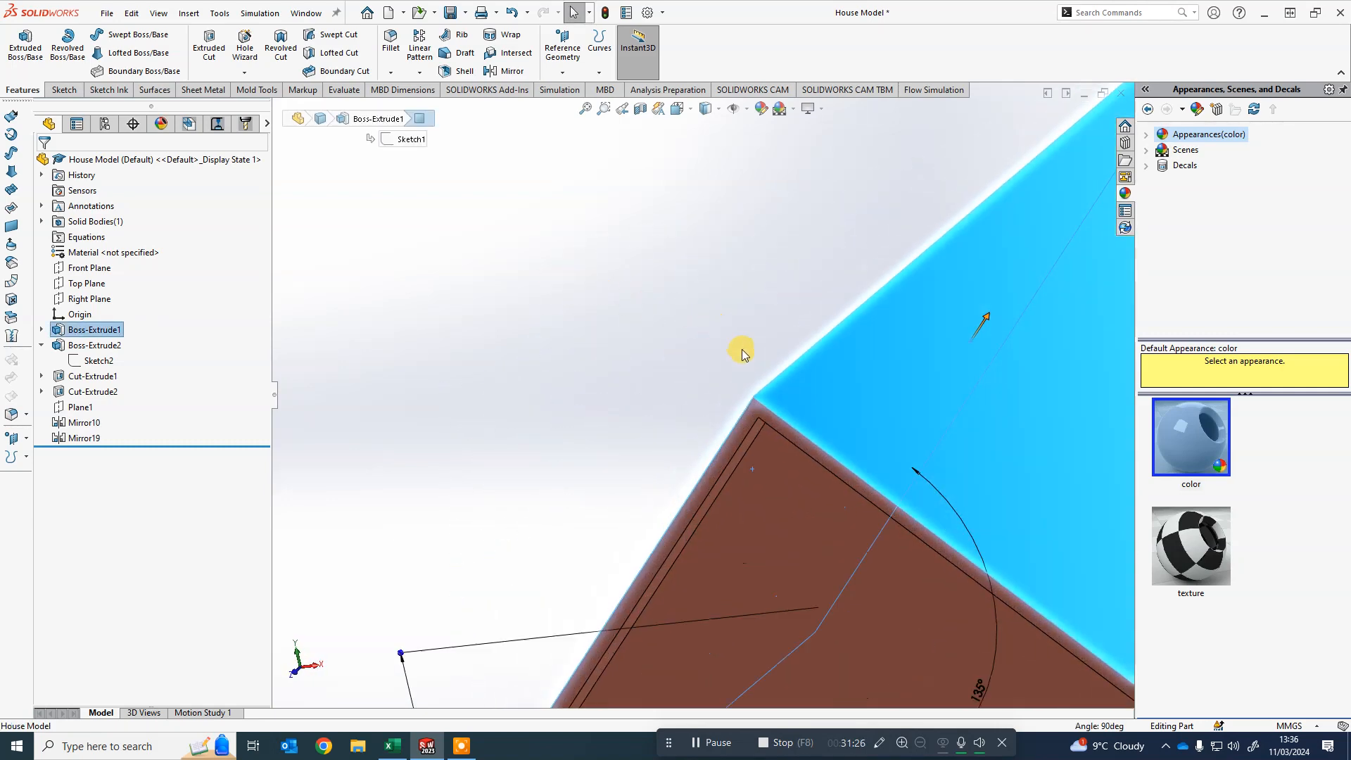
{"action": "left_click", "coordinate": [739, 461], "text": "ctrl"}
{"action": "scroll", "coordinate": [744, 466], "scroll_direction": "up", "scroll_amount": 9}
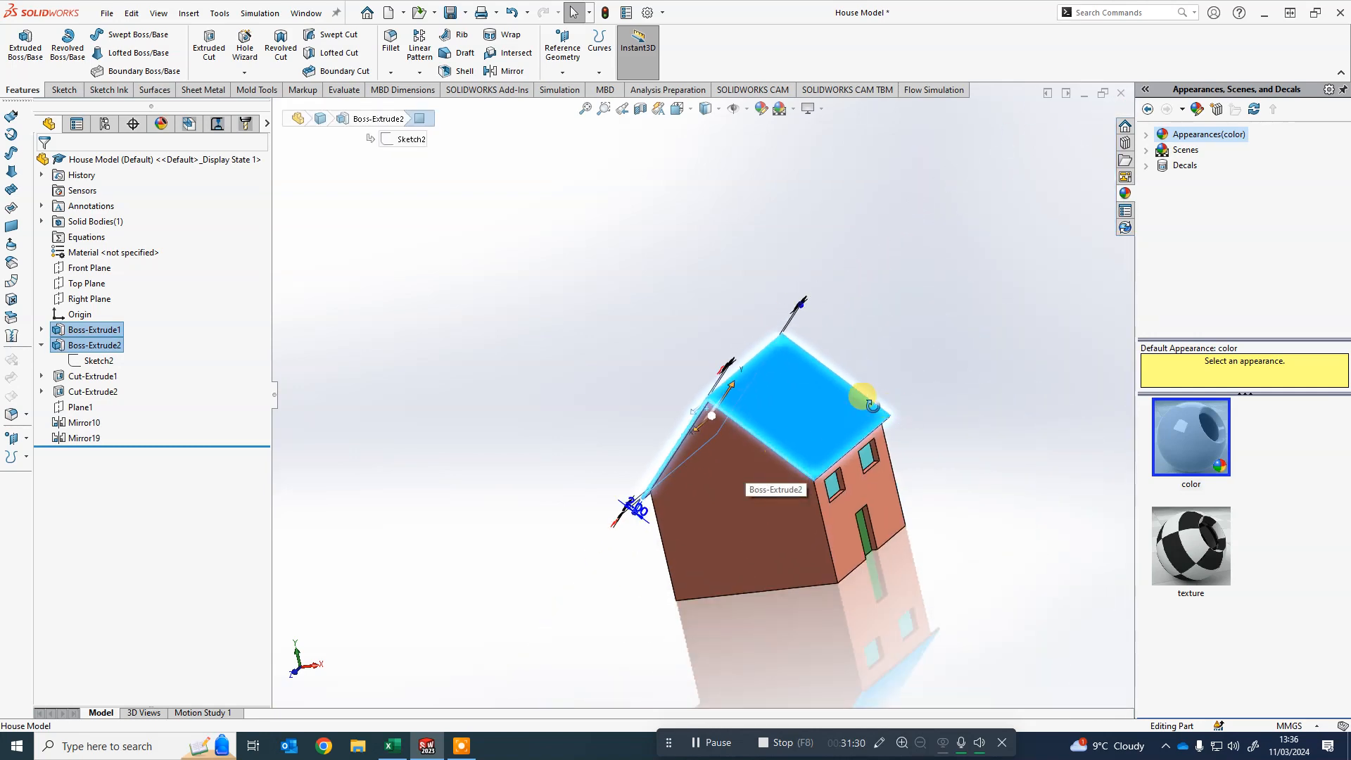
{"action": "middle_click_drag", "start_coordinate": [868, 399], "coordinate": [681, 438]}
{"action": "scroll", "coordinate": [794, 370], "scroll_direction": "down", "scroll_amount": 6}
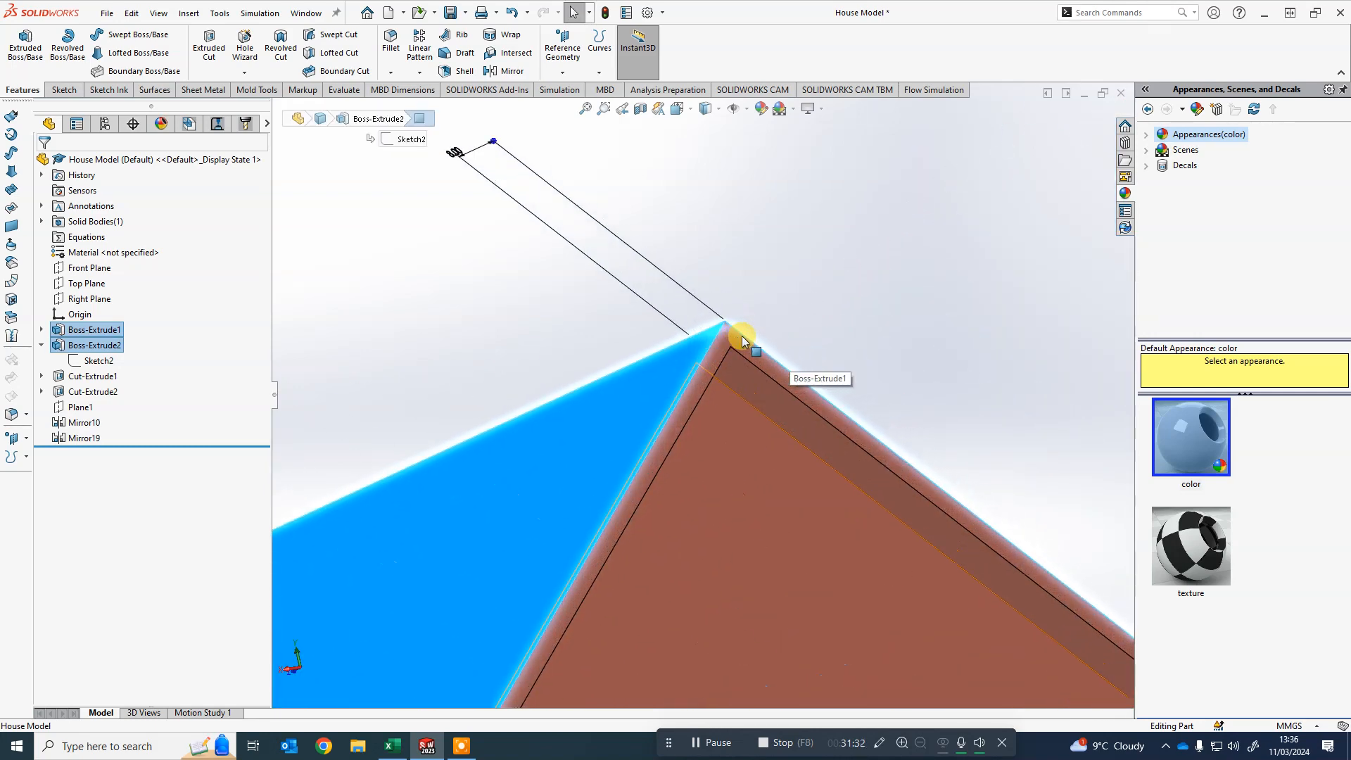
{"action": "left_click", "coordinate": [740, 341], "text": "ctrl"}
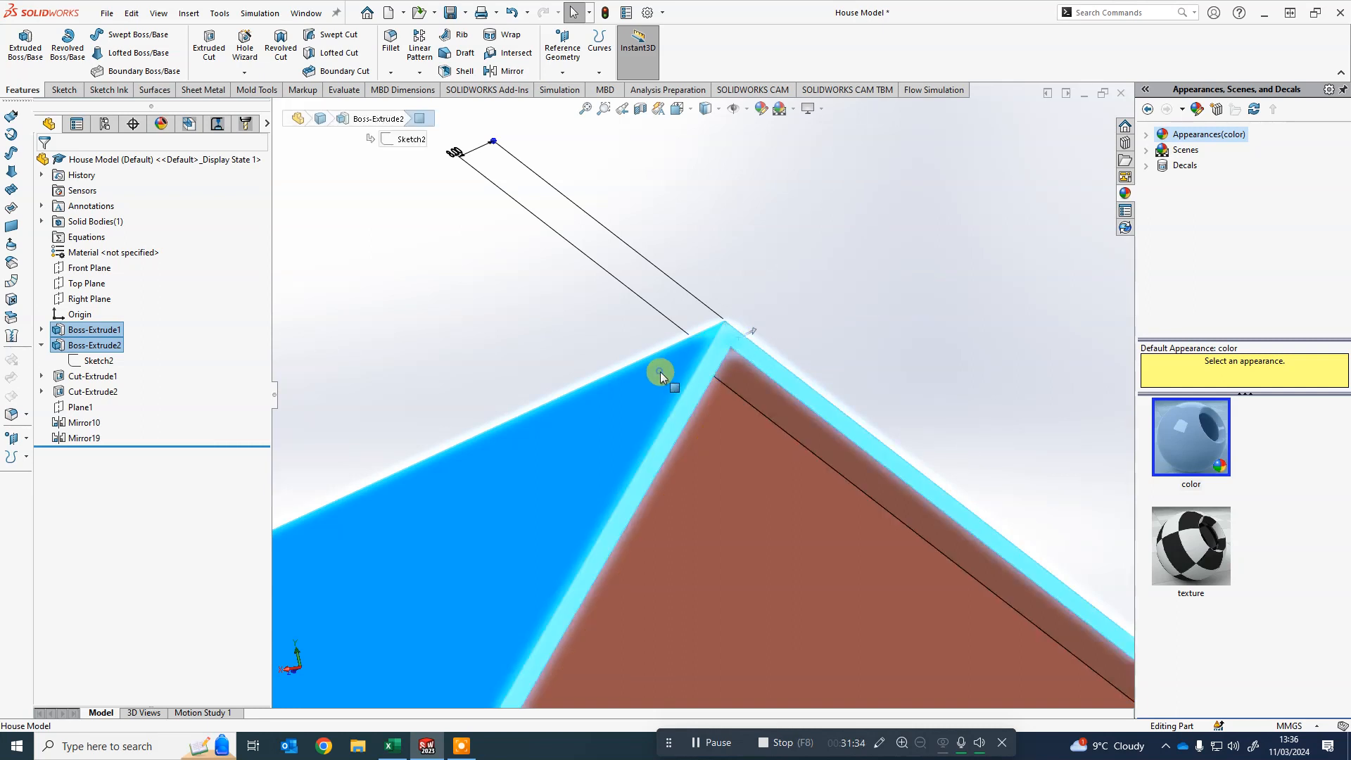
{"action": "right_click", "coordinate": [661, 373]}
{"action": "left_click", "coordinate": [719, 331]}
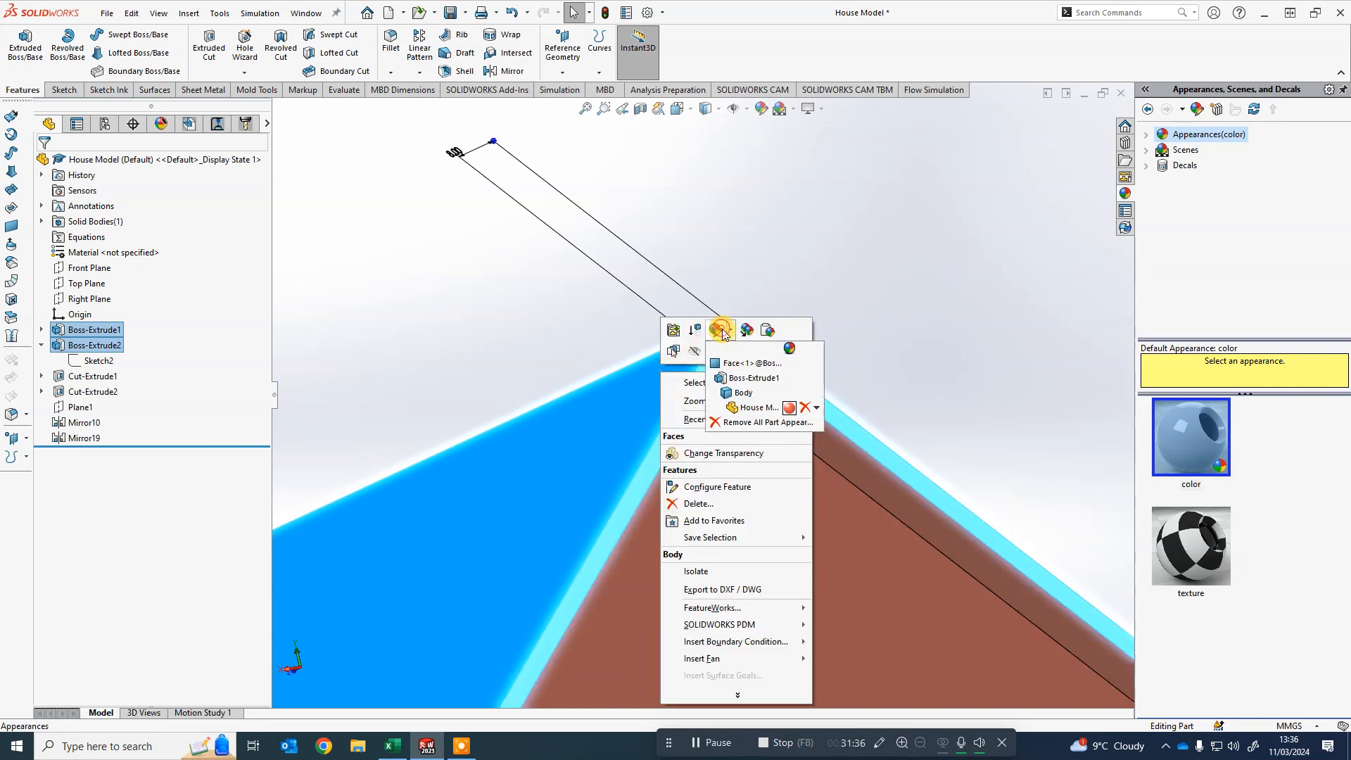
{"action": "left_click", "coordinate": [734, 364]}
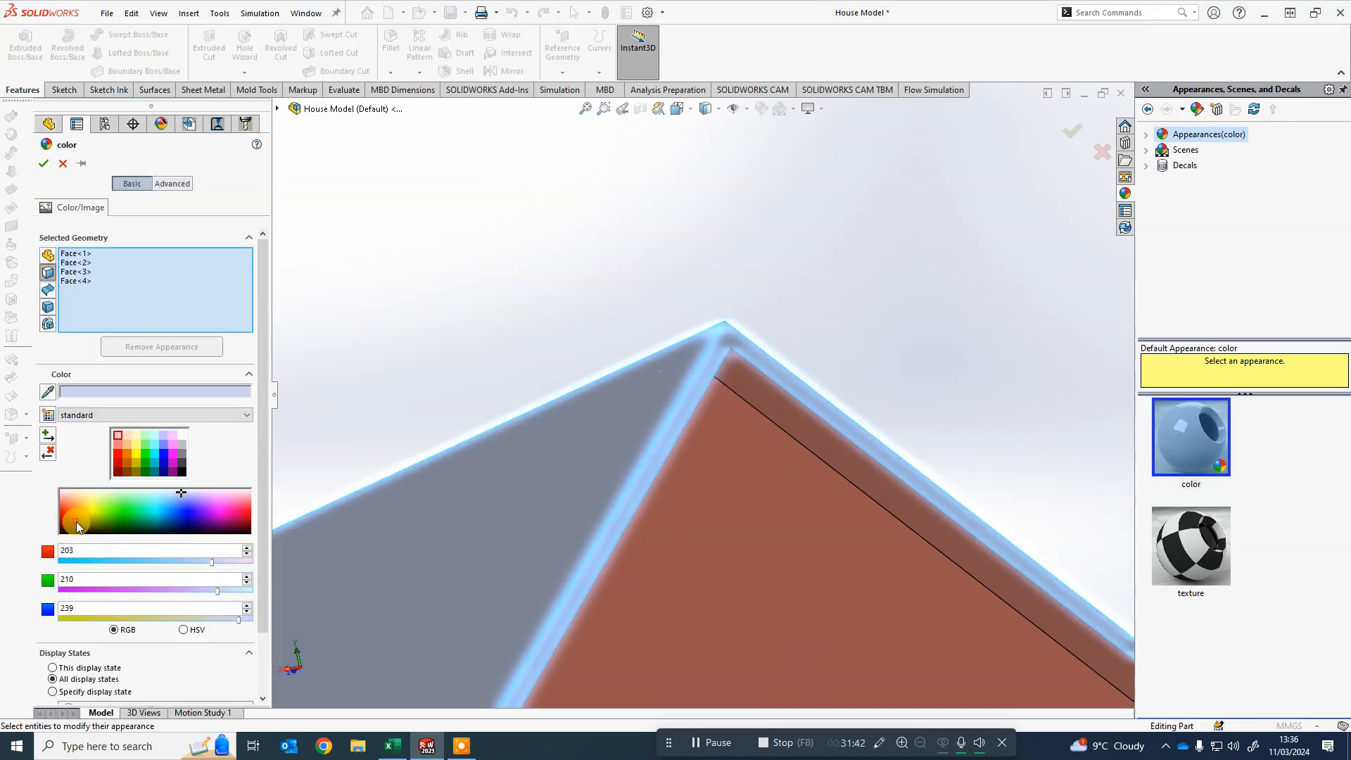
{"action": "left_click", "coordinate": [73, 523]}
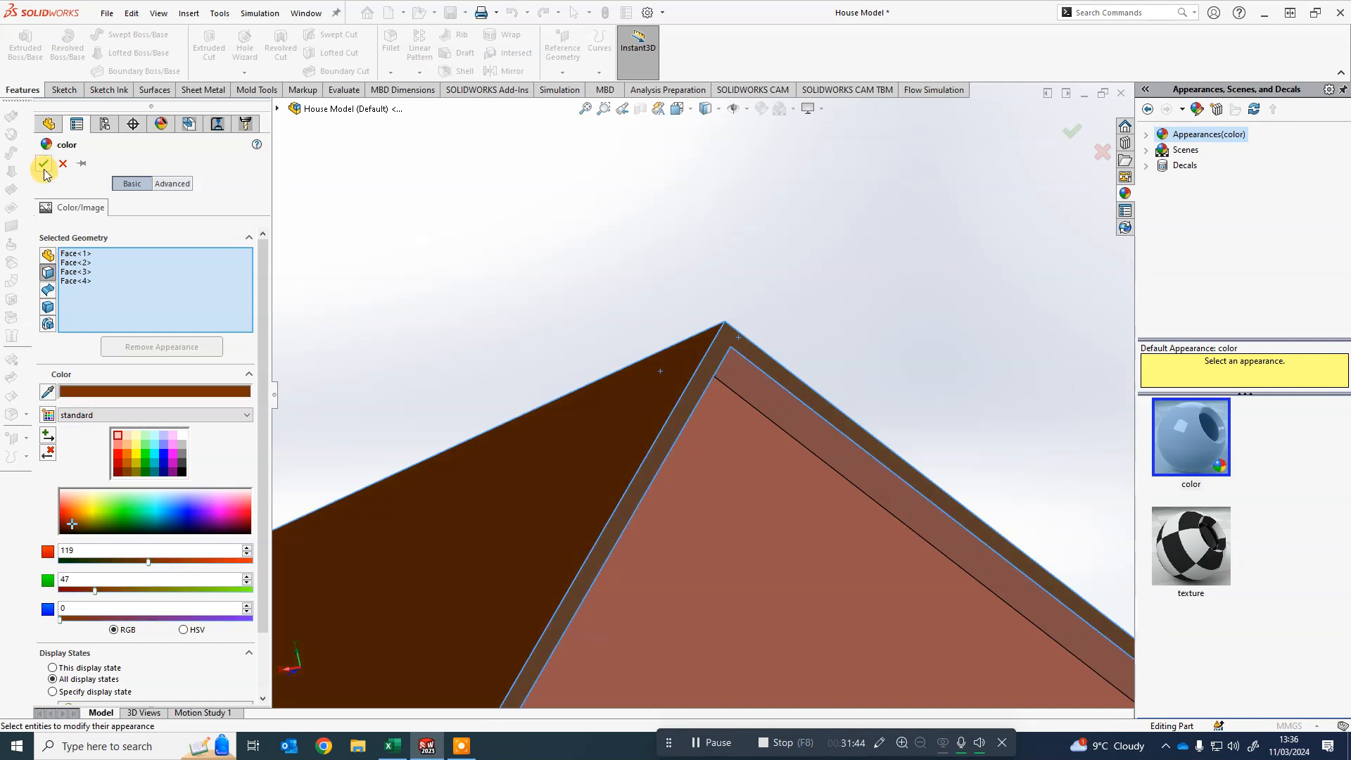
{"action": "left_click", "coordinate": [44, 164]}
- Examine the coloured house from several angles and zoom levels
{"action": "scroll", "coordinate": [739, 239], "scroll_direction": "down", "scroll_amount": 5}
{"action": "middle_click_drag", "start_coordinate": [743, 239], "coordinate": [669, 352]}
{"action": "scroll", "coordinate": [679, 521], "scroll_direction": "up", "scroll_amount": 3}
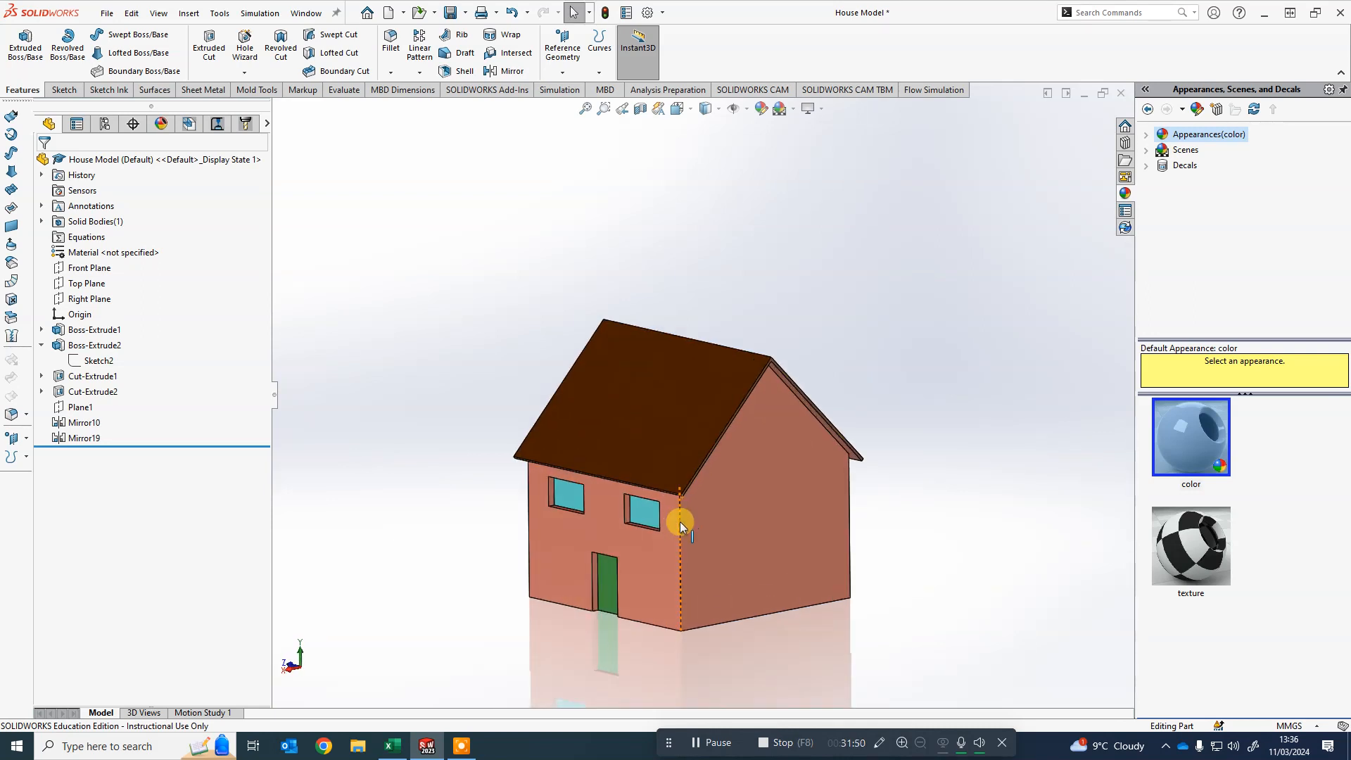
{"action": "scroll", "coordinate": [680, 521], "scroll_direction": "up", "scroll_amount": 2}
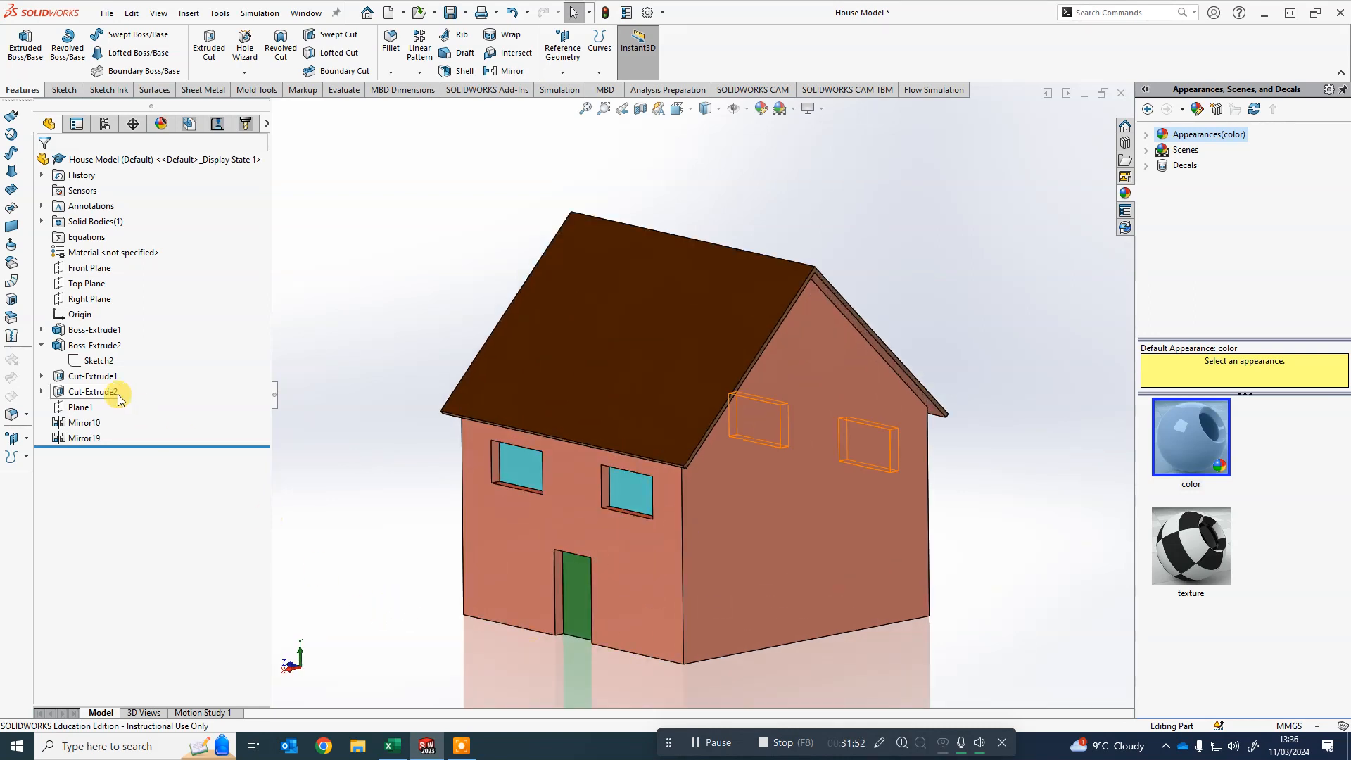
{"action": "left_click", "coordinate": [41, 345]}
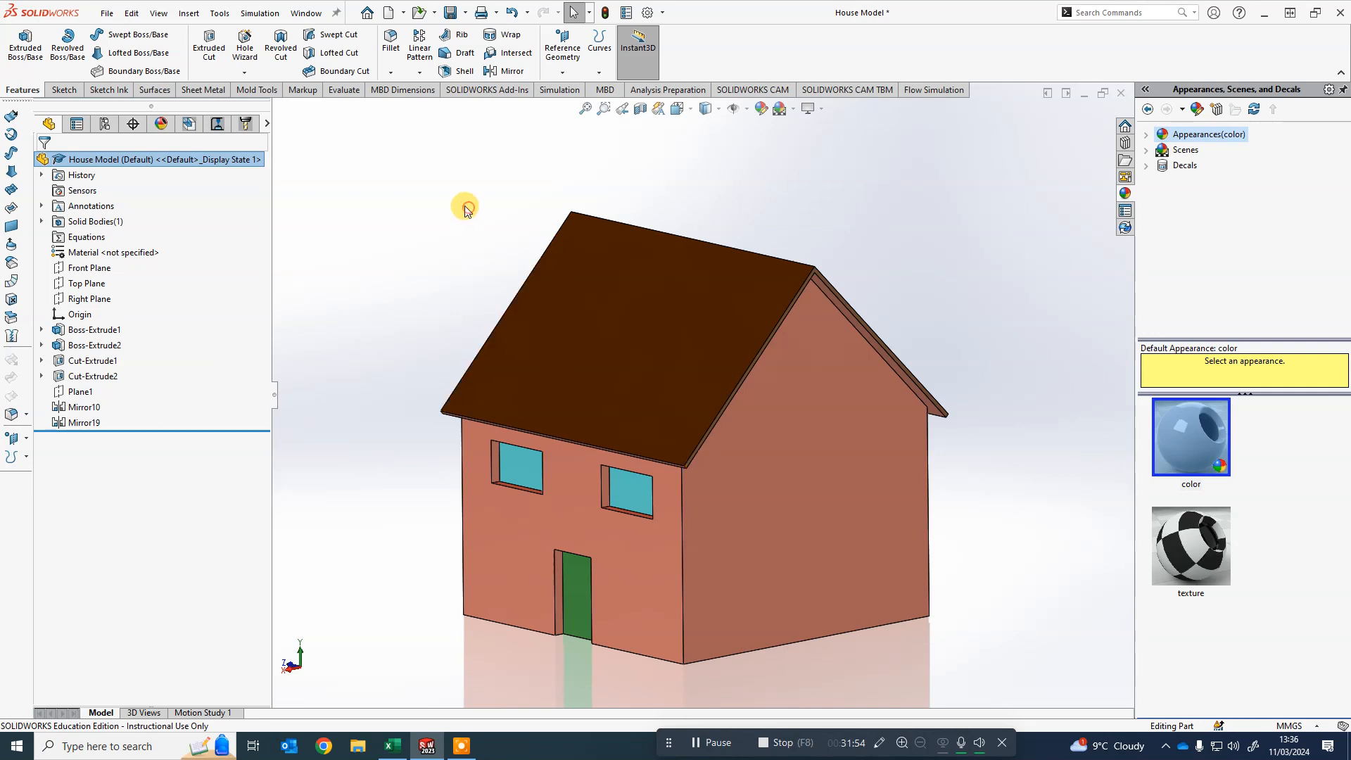
{"action": "scroll", "coordinate": [545, 220], "scroll_direction": "up", "scroll_amount": 3}
{"action": "scroll", "coordinate": [542, 524], "scroll_direction": "down", "scroll_amount": 2}
{"action": "scroll", "coordinate": [560, 494], "scroll_direction": "up", "scroll_amount": 2}
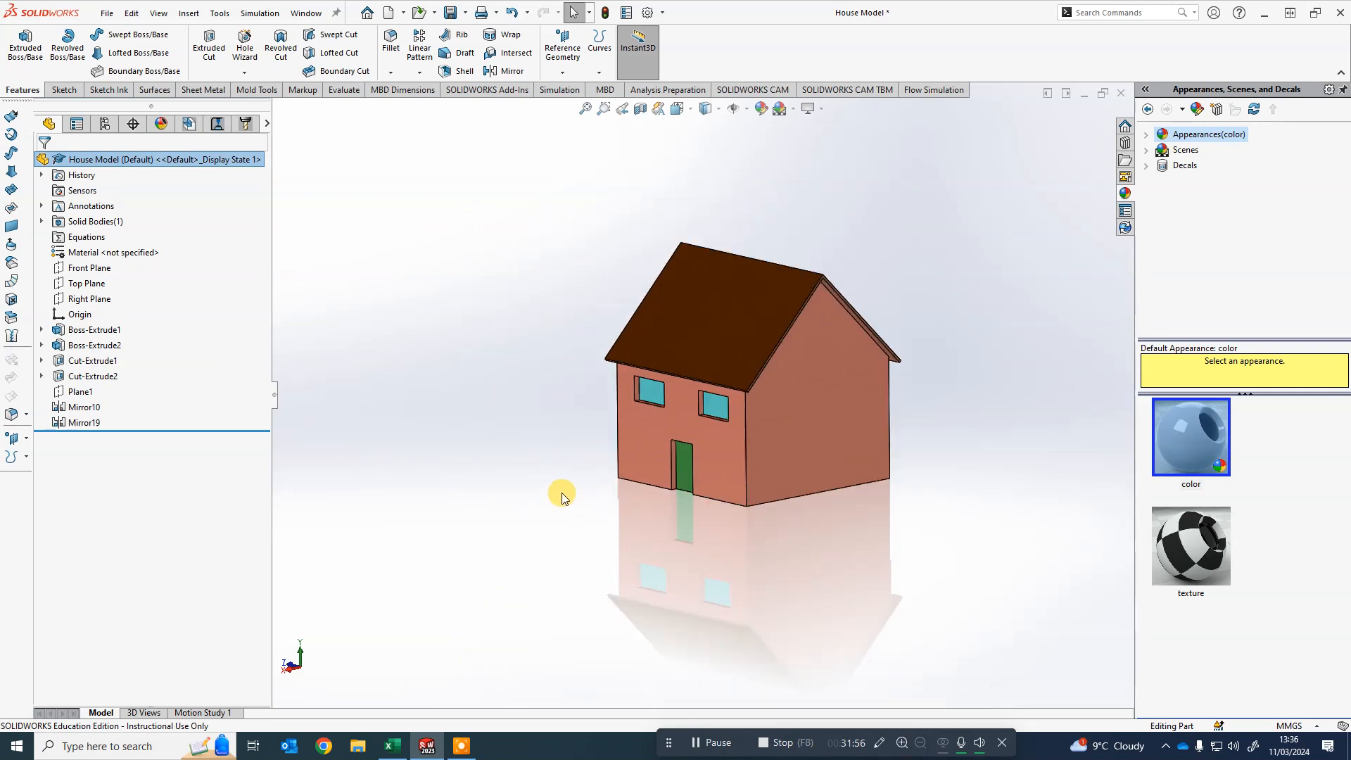
{"action": "mouse_move", "coordinate": [562, 492]}
{"action": "middle_mouse_down"}
{"action": "mouse_move", "coordinate": [725, 498]}
{"action": "mouse_move", "coordinate": [577, 484]}
{"action": "middle_mouse_up"}
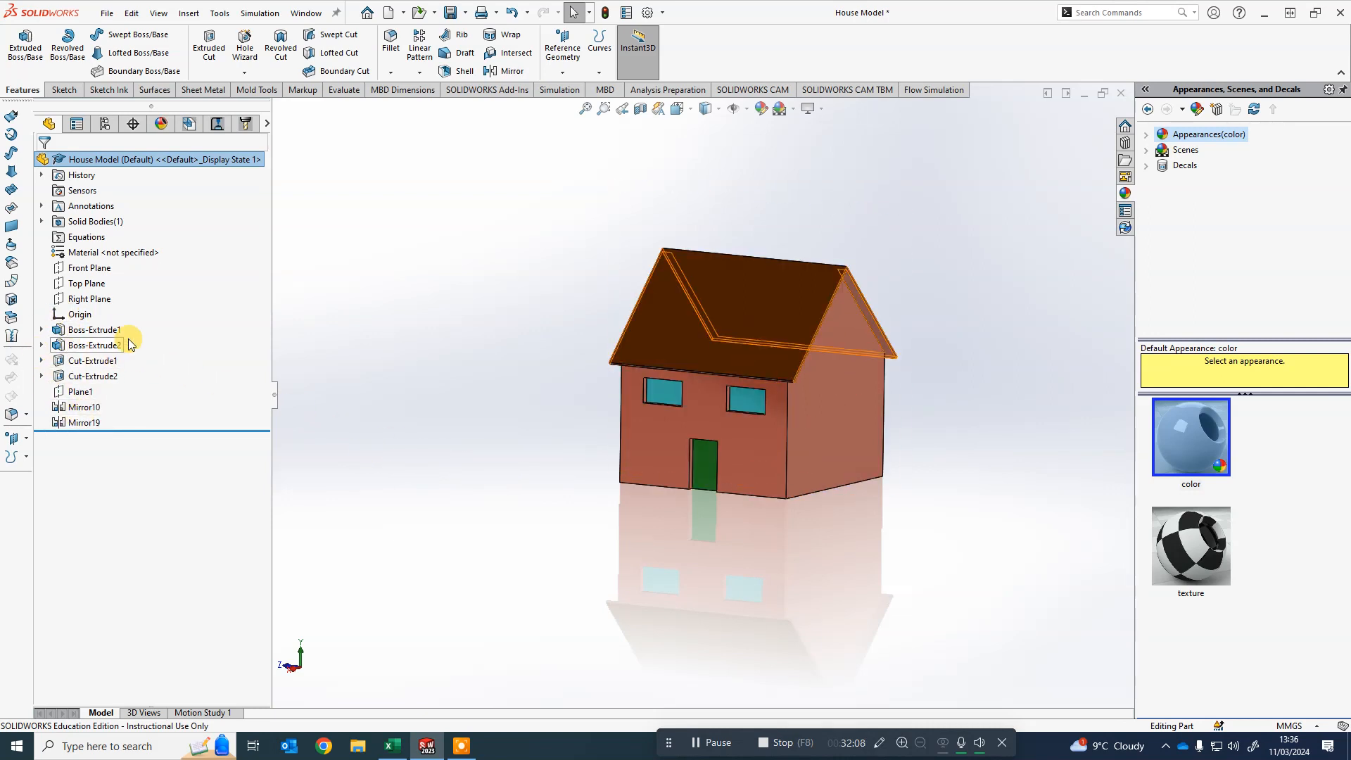
- Edit Boss-Extrude1 and set its extrusion depth to 200 mm
{"action": "right_click", "coordinate": [90, 336]}
{"action": "left_click", "coordinate": [103, 290]}
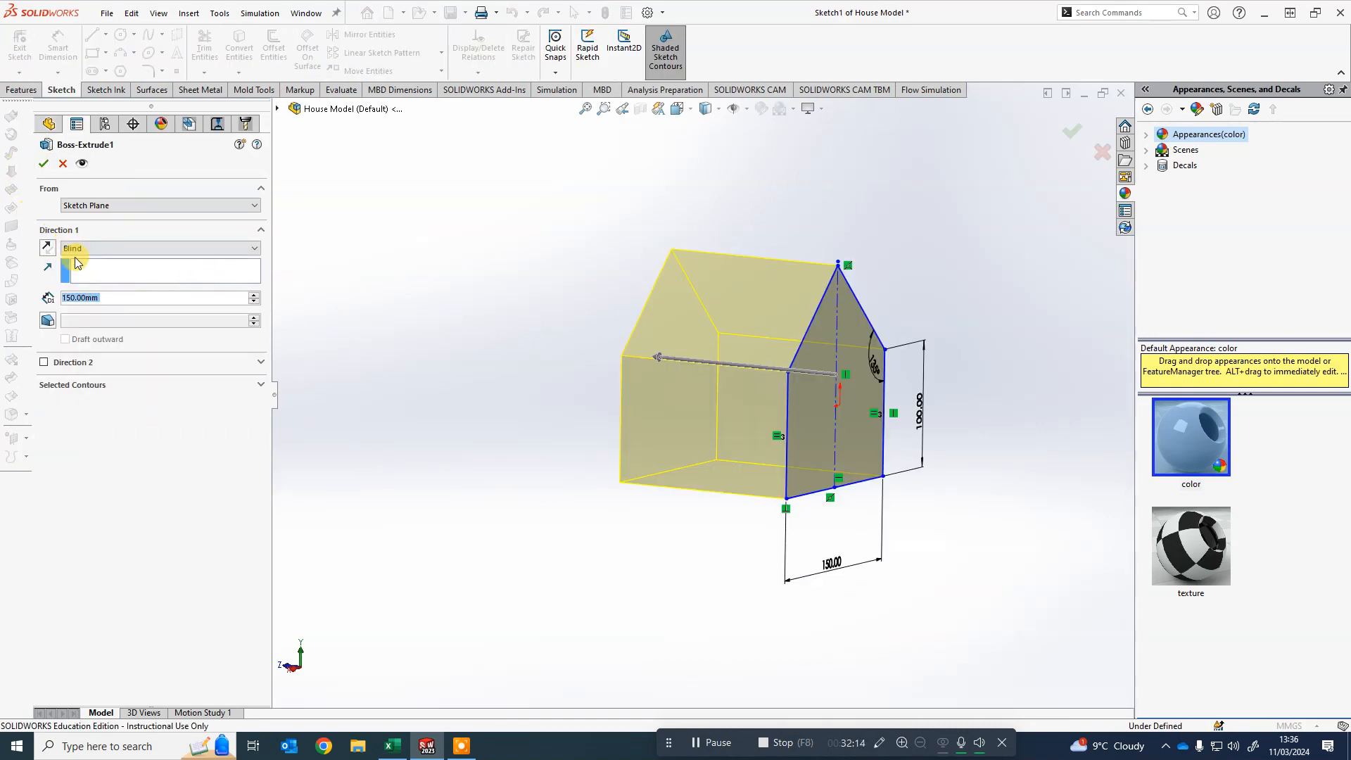
{"action": "type", "text": "200"}
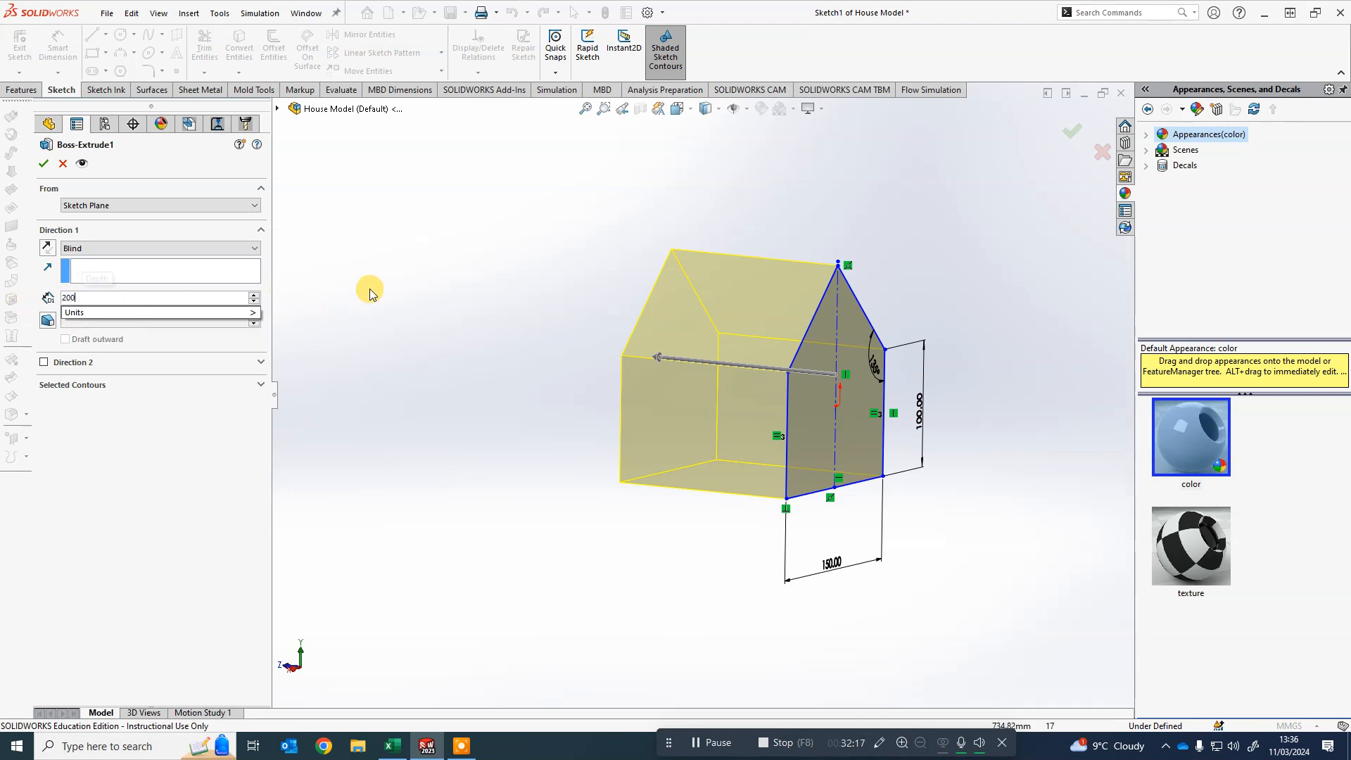
{"action": "key", "text": "Return"}
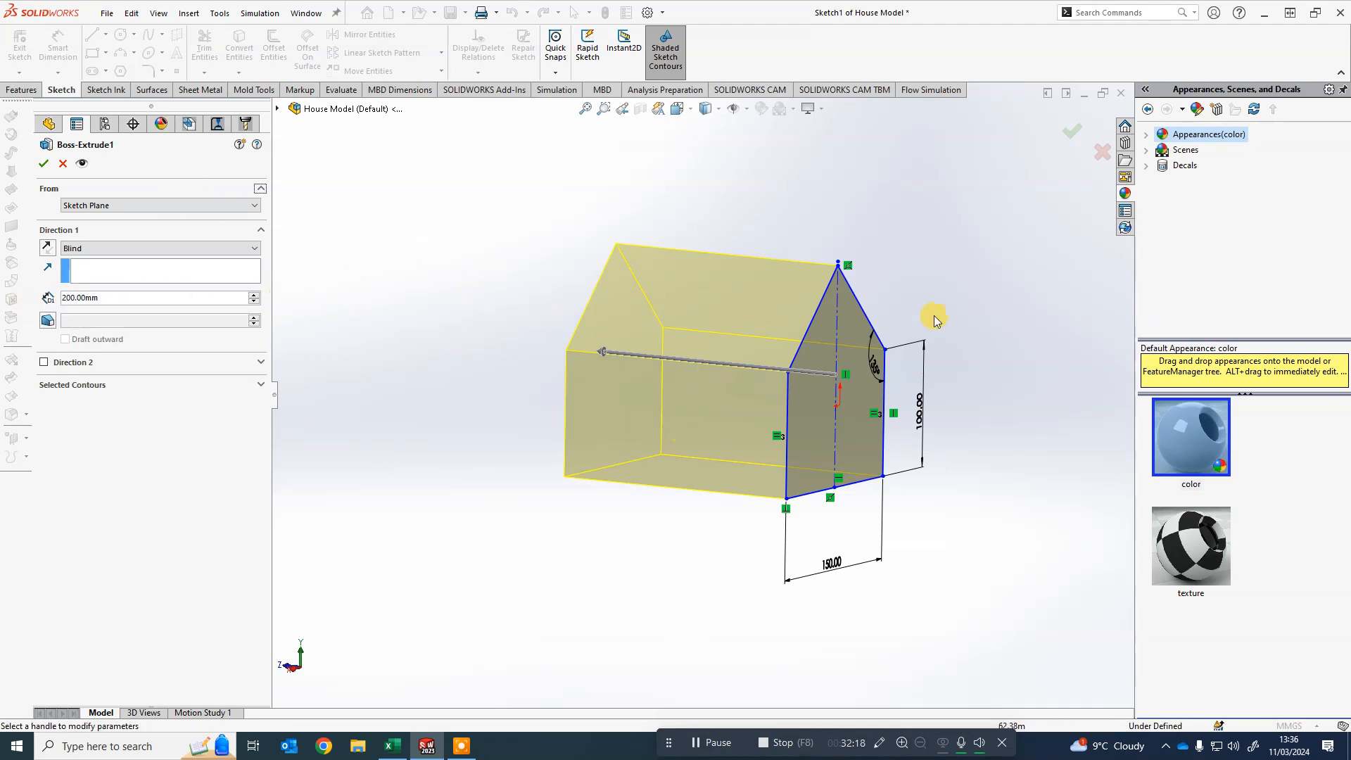
{"action": "left_click", "coordinate": [1071, 128]}
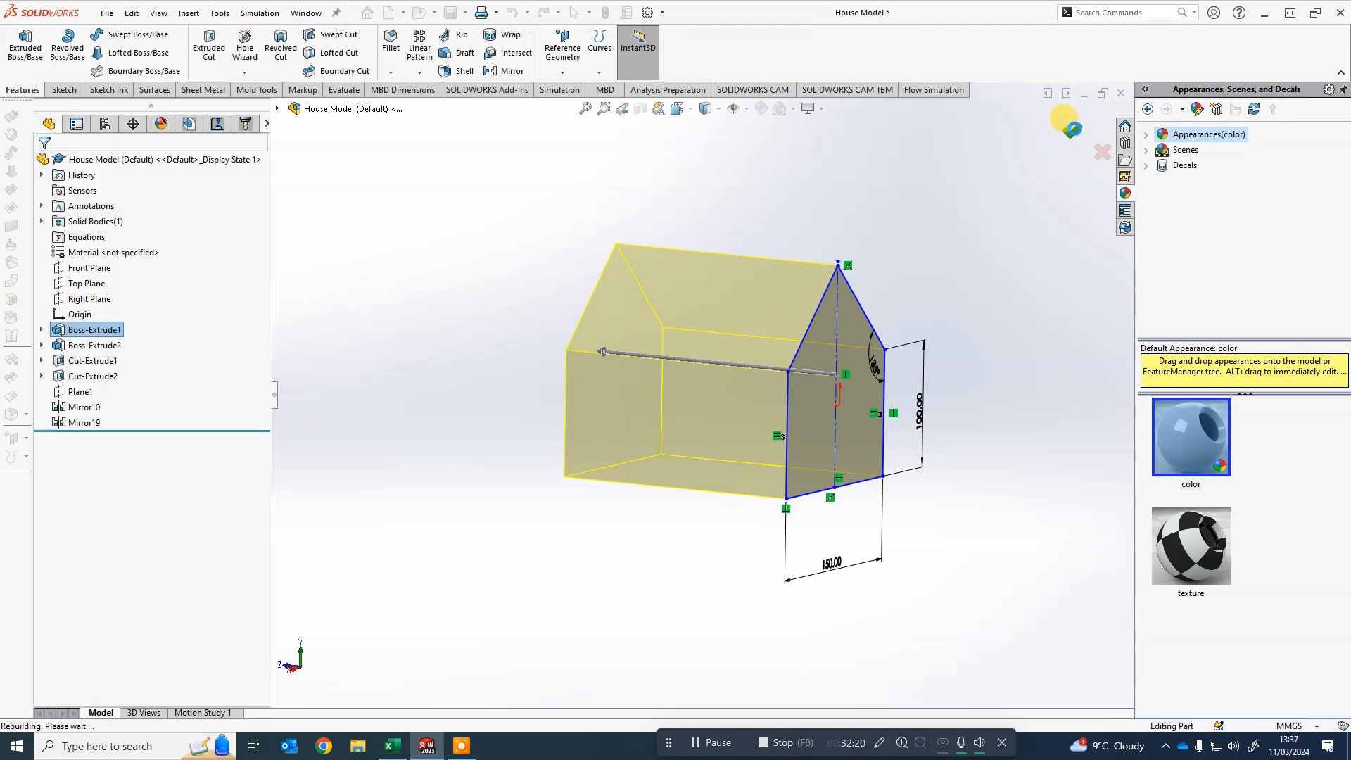
- Rotate the house and expand Boss-Extrude1 to inspect its Sketch1 profile on the model
{"action": "mouse_move", "coordinate": [477, 544]}
{"action": "middle_mouse_down"}
{"action": "mouse_move", "coordinate": [507, 528]}
{"action": "mouse_move", "coordinate": [857, 536]}
{"action": "mouse_move", "coordinate": [474, 558]}
{"action": "mouse_move", "coordinate": [778, 518]}
{"action": "mouse_move", "coordinate": [862, 455]}
{"action": "mouse_move", "coordinate": [821, 332]}
{"action": "mouse_move", "coordinate": [879, 316]}
{"action": "middle_mouse_up"}
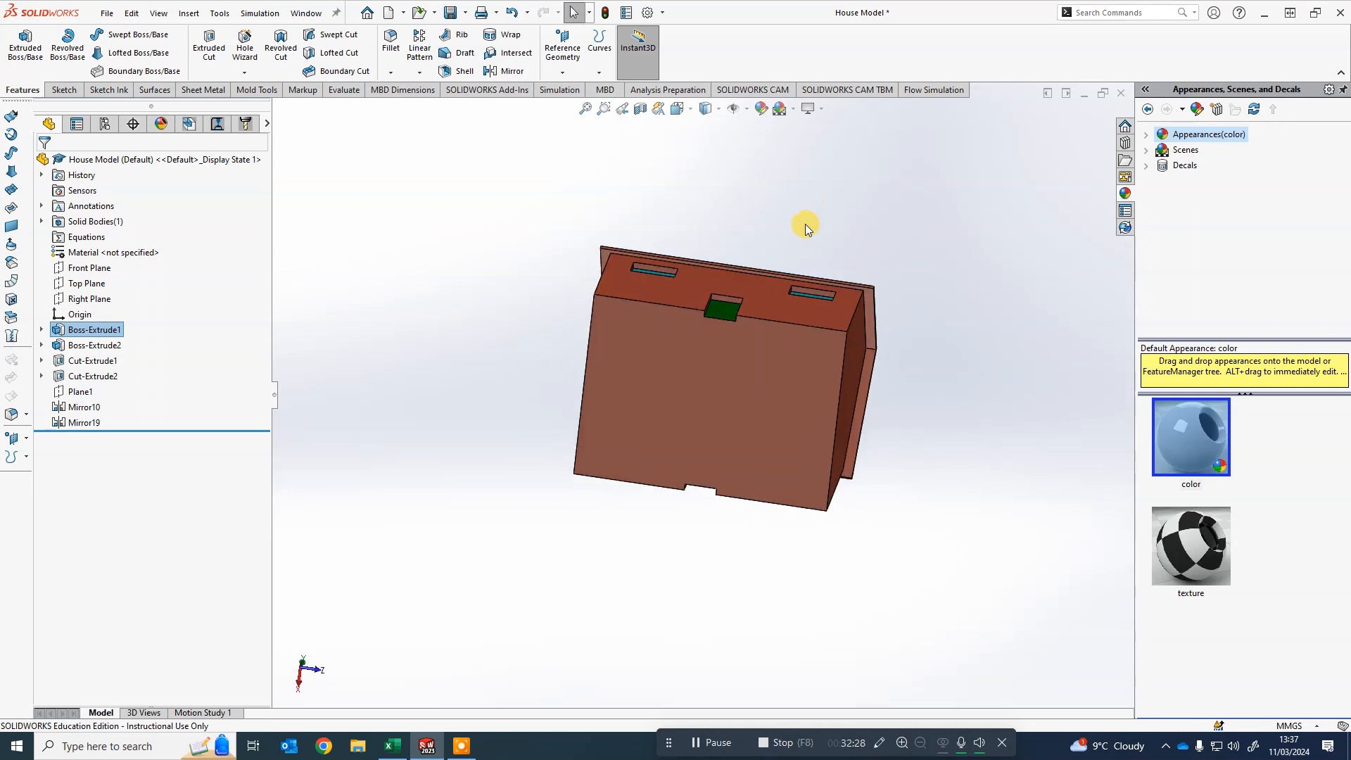
{"action": "mouse_move", "coordinate": [807, 229]}
{"action": "middle_mouse_down"}
{"action": "mouse_move", "coordinate": [697, 150]}
{"action": "mouse_move", "coordinate": [795, 304]}
{"action": "mouse_move", "coordinate": [633, 458]}
{"action": "mouse_move", "coordinate": [796, 416]}
{"action": "mouse_move", "coordinate": [524, 440]}
{"action": "mouse_move", "coordinate": [746, 429]}
{"action": "mouse_move", "coordinate": [809, 440]}
{"action": "mouse_move", "coordinate": [745, 455]}
{"action": "middle_mouse_up"}
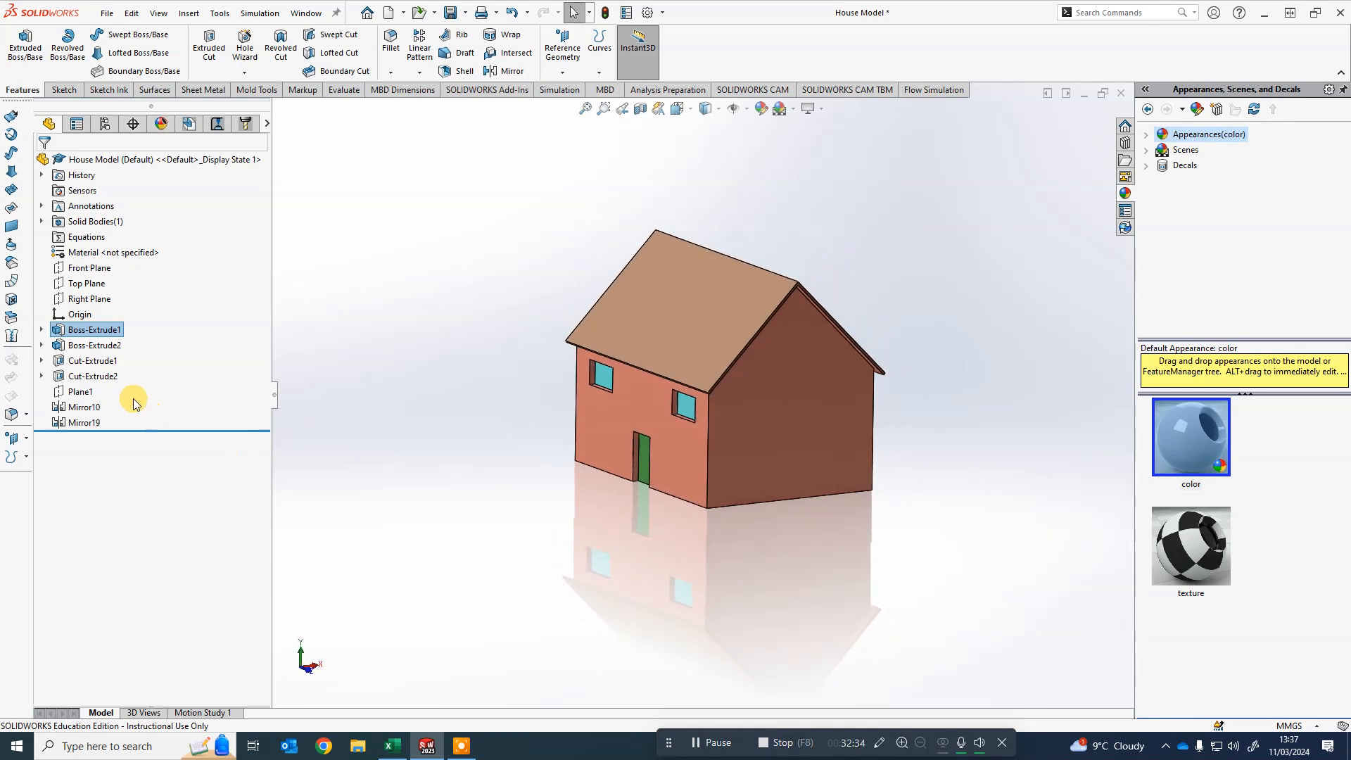
{"action": "left_click", "coordinate": [41, 329]}
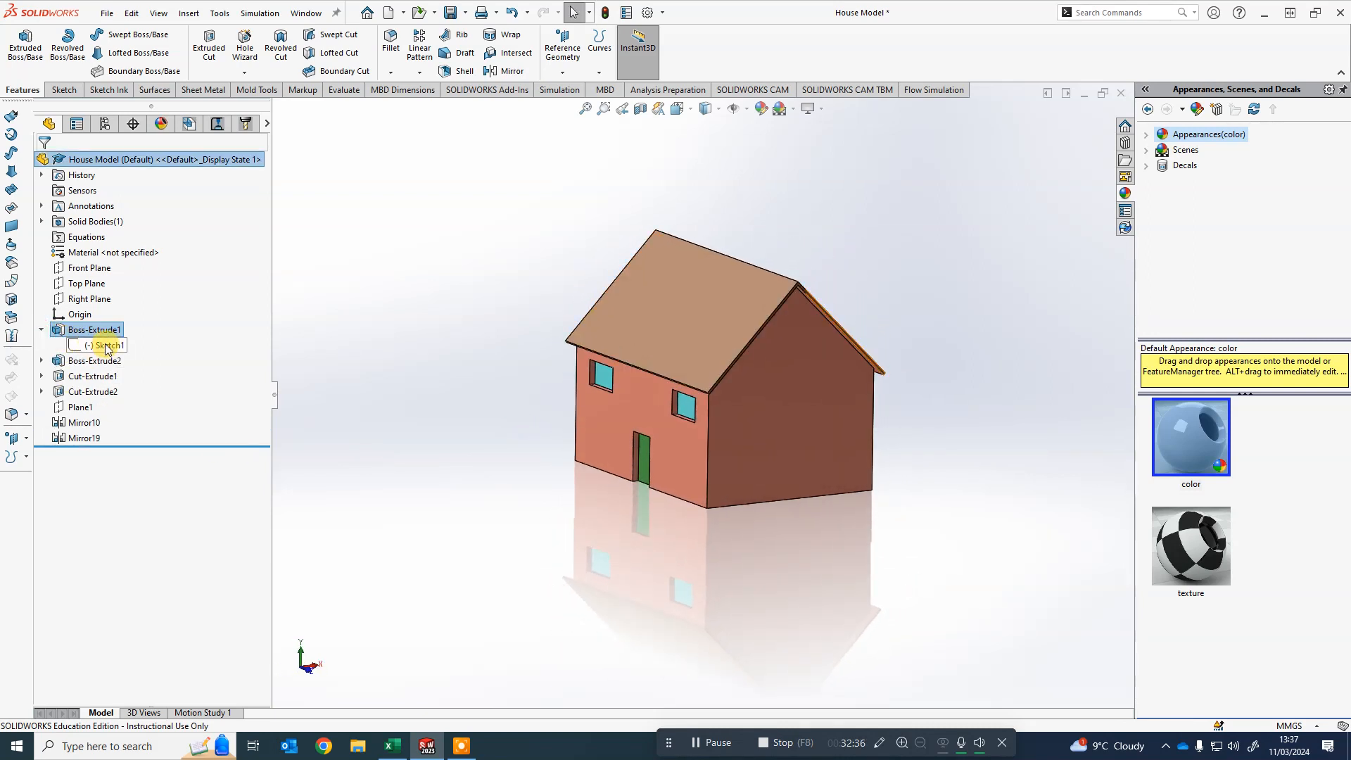
{"action": "left_click", "coordinate": [106, 345]}
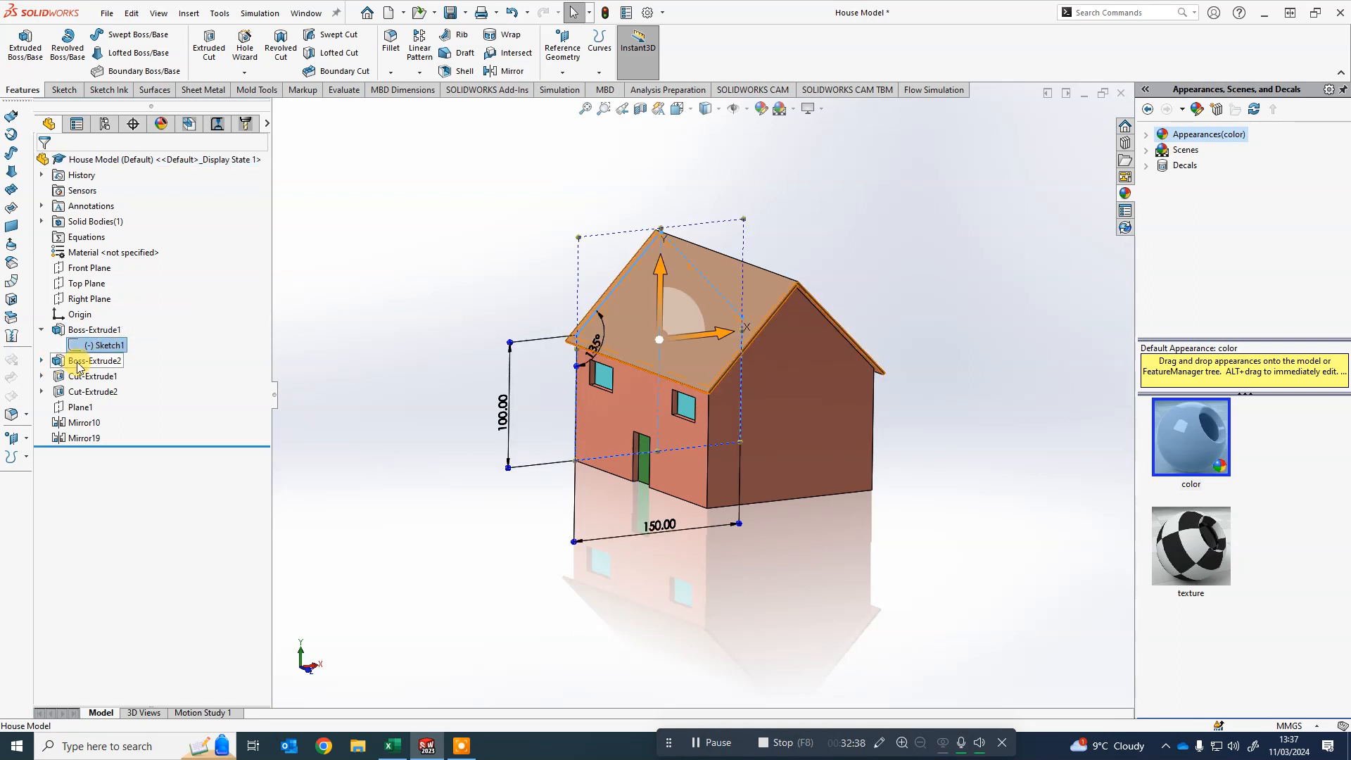
{"action": "left_click", "coordinate": [289, 356]}
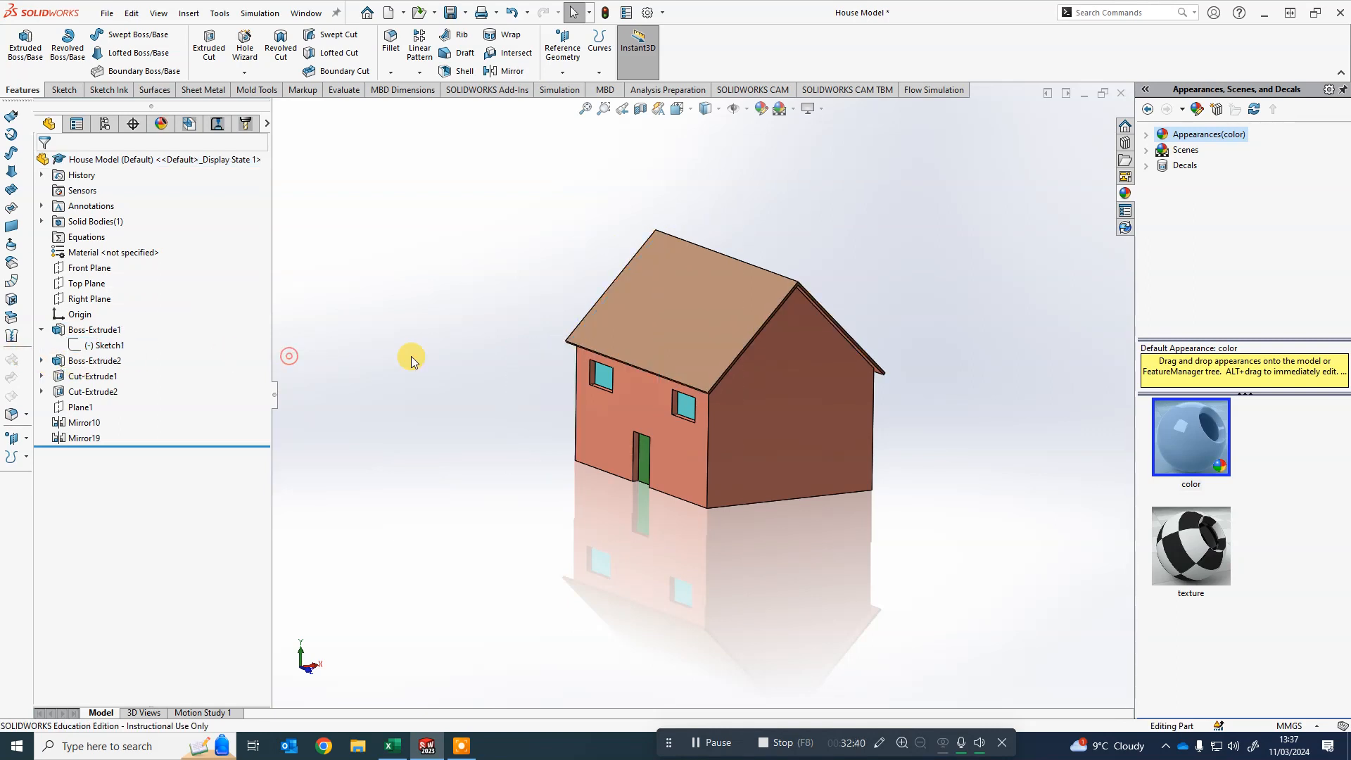
- Examine the deepened house from several angles and zoom levels
{"action": "middle_click_drag", "start_coordinate": [816, 477], "coordinate": [790, 497]}
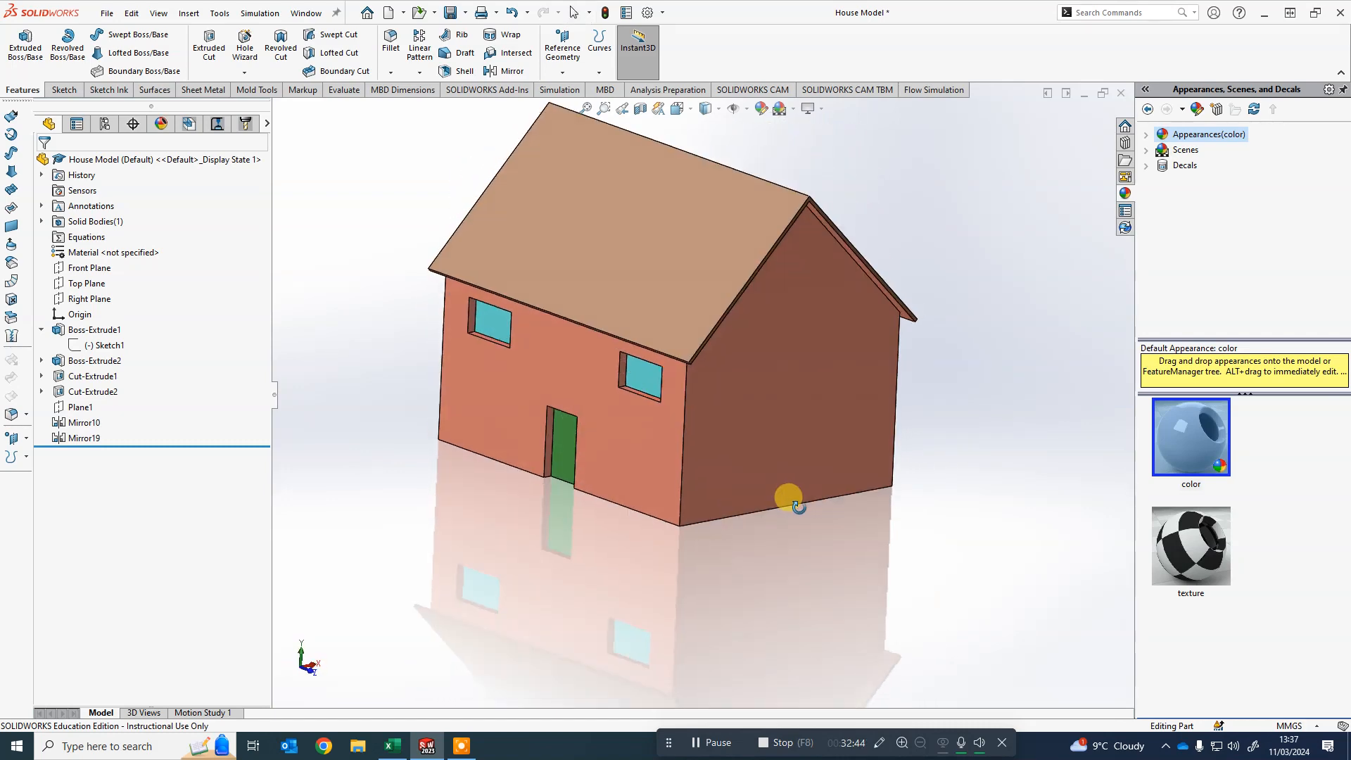
{"action": "scroll", "coordinate": [793, 500], "scroll_direction": "up", "scroll_amount": 3}
{"action": "scroll", "coordinate": [675, 339], "scroll_direction": "down", "scroll_amount": 3}
{"action": "middle_click_drag", "start_coordinate": [674, 339], "coordinate": [670, 370]}
{"action": "scroll", "coordinate": [505, 313], "scroll_direction": "up", "scroll_amount": 2}
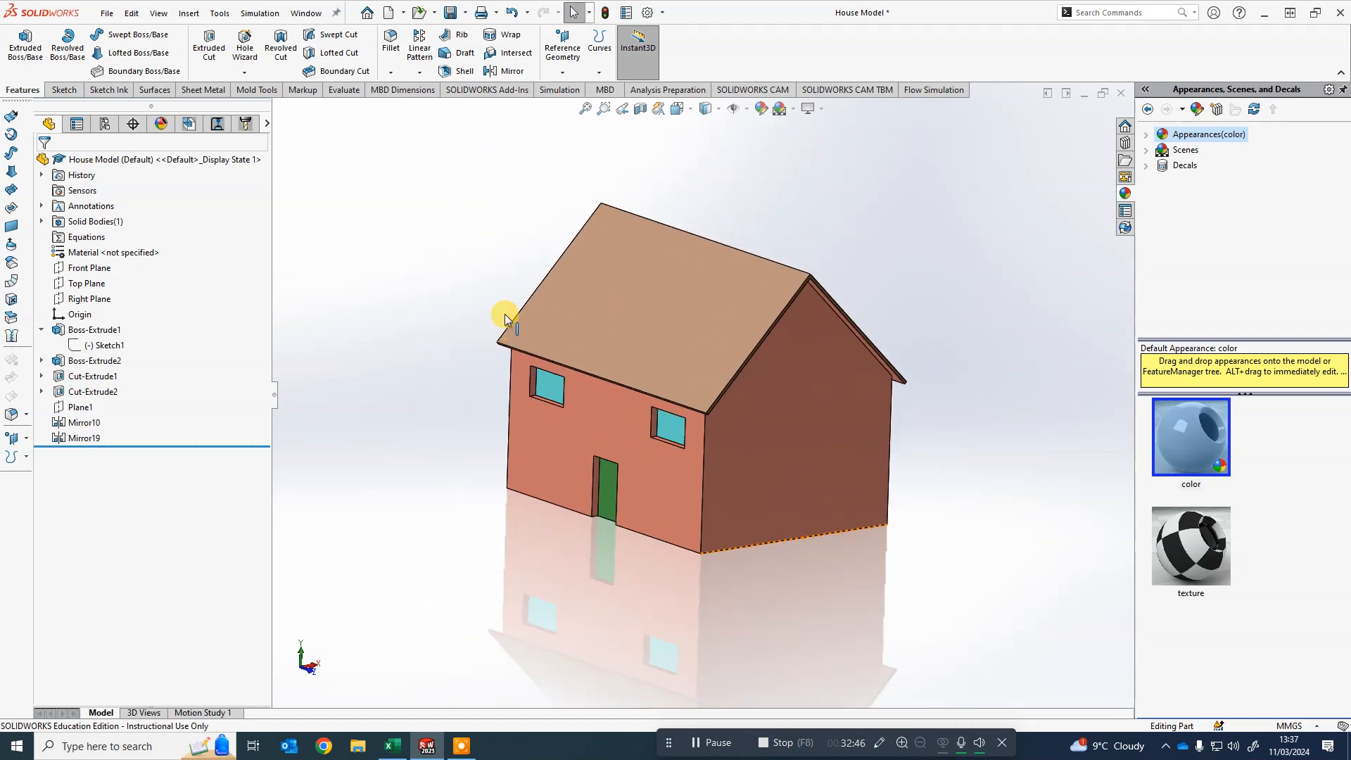
{"action": "scroll", "coordinate": [500, 278], "scroll_direction": "down", "scroll_amount": 3}
{"action": "middle_click_drag", "start_coordinate": [904, 464], "coordinate": [942, 549]}
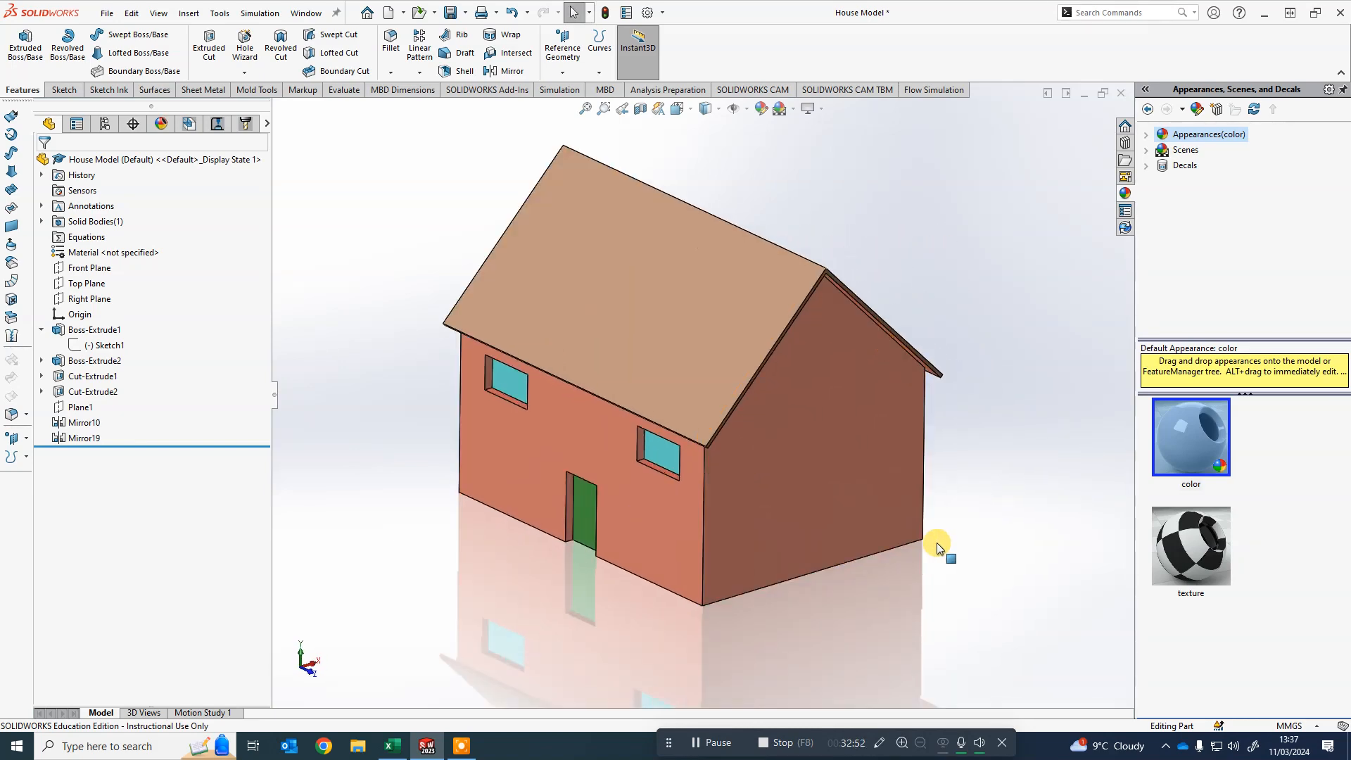